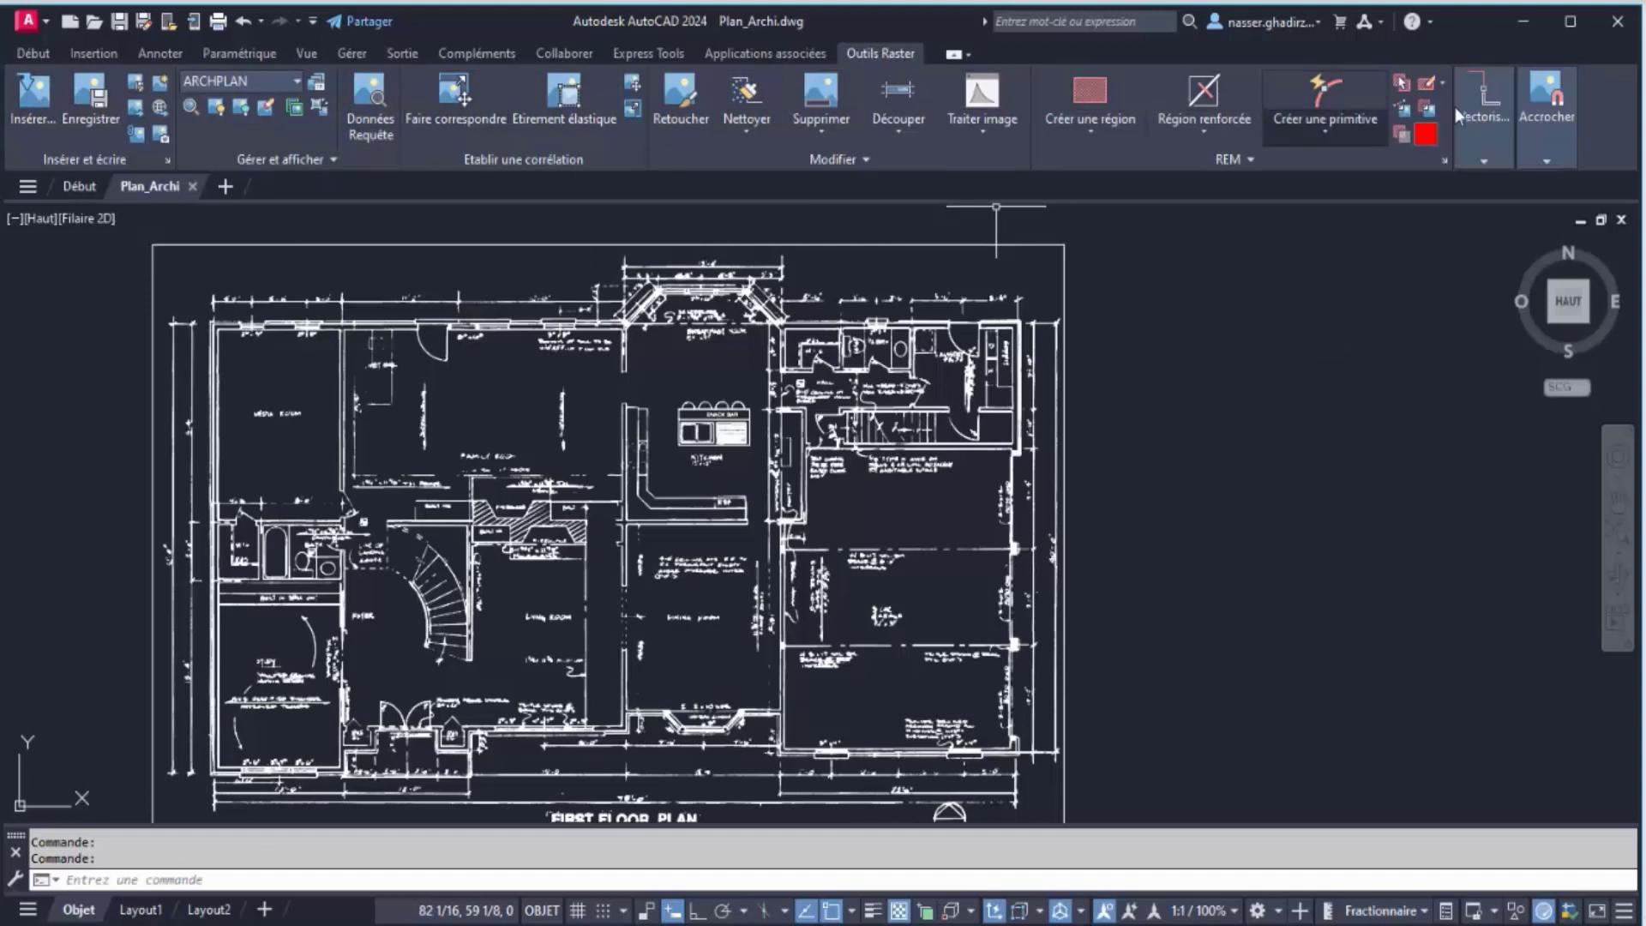
left_click(1483, 112)
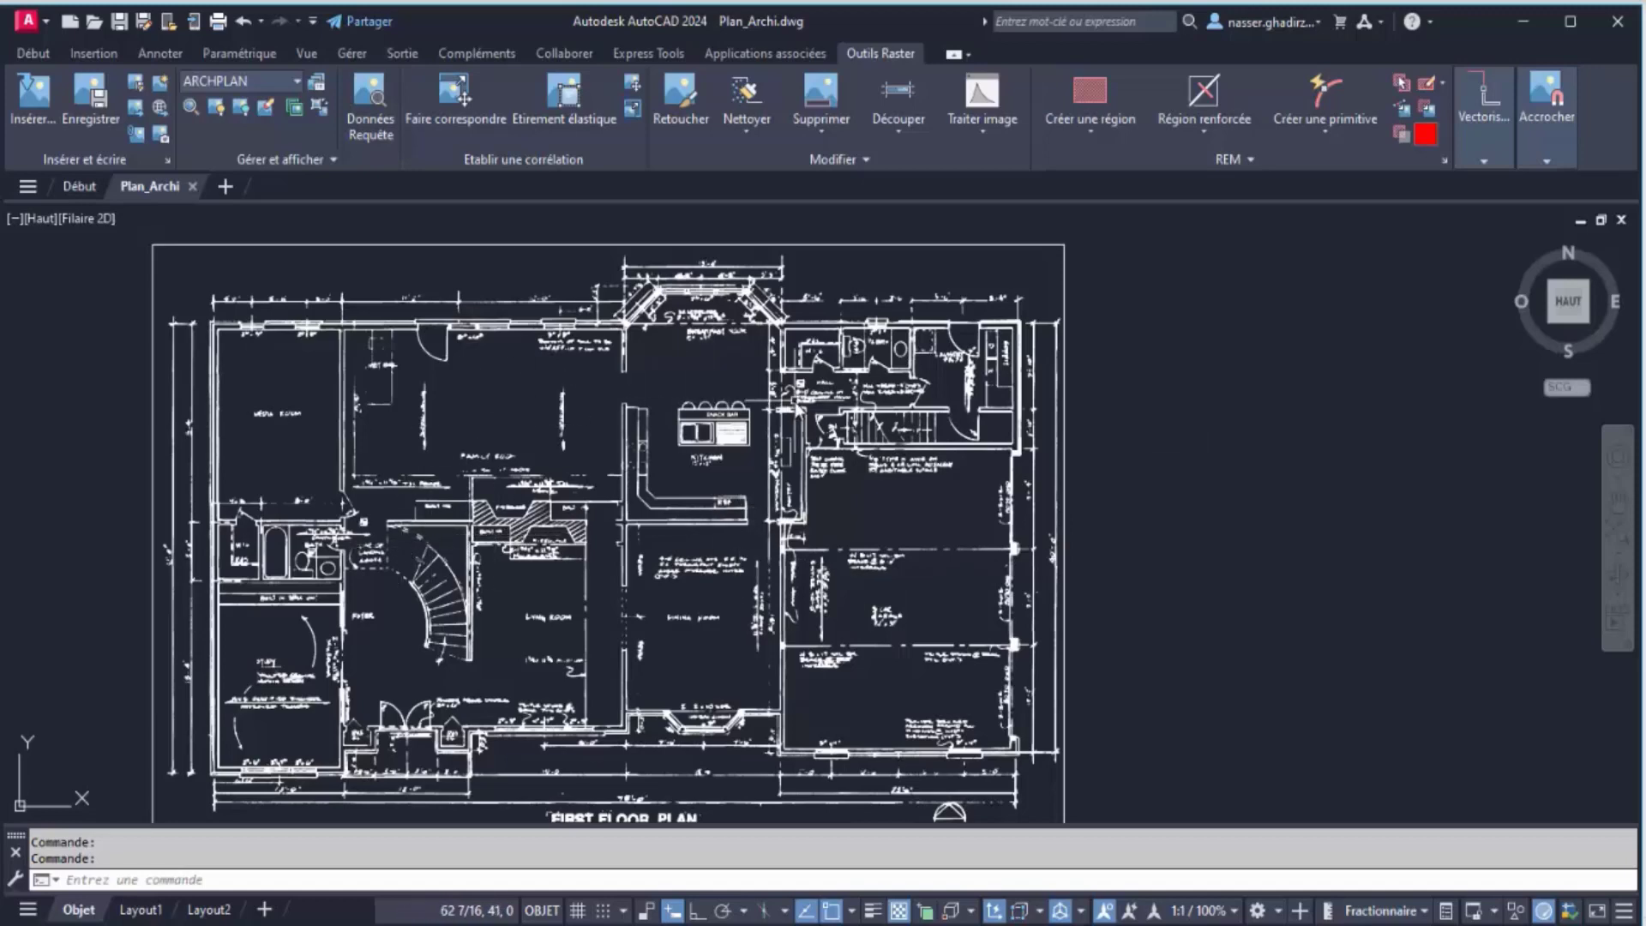
scroll(375, 620, "up", 2)
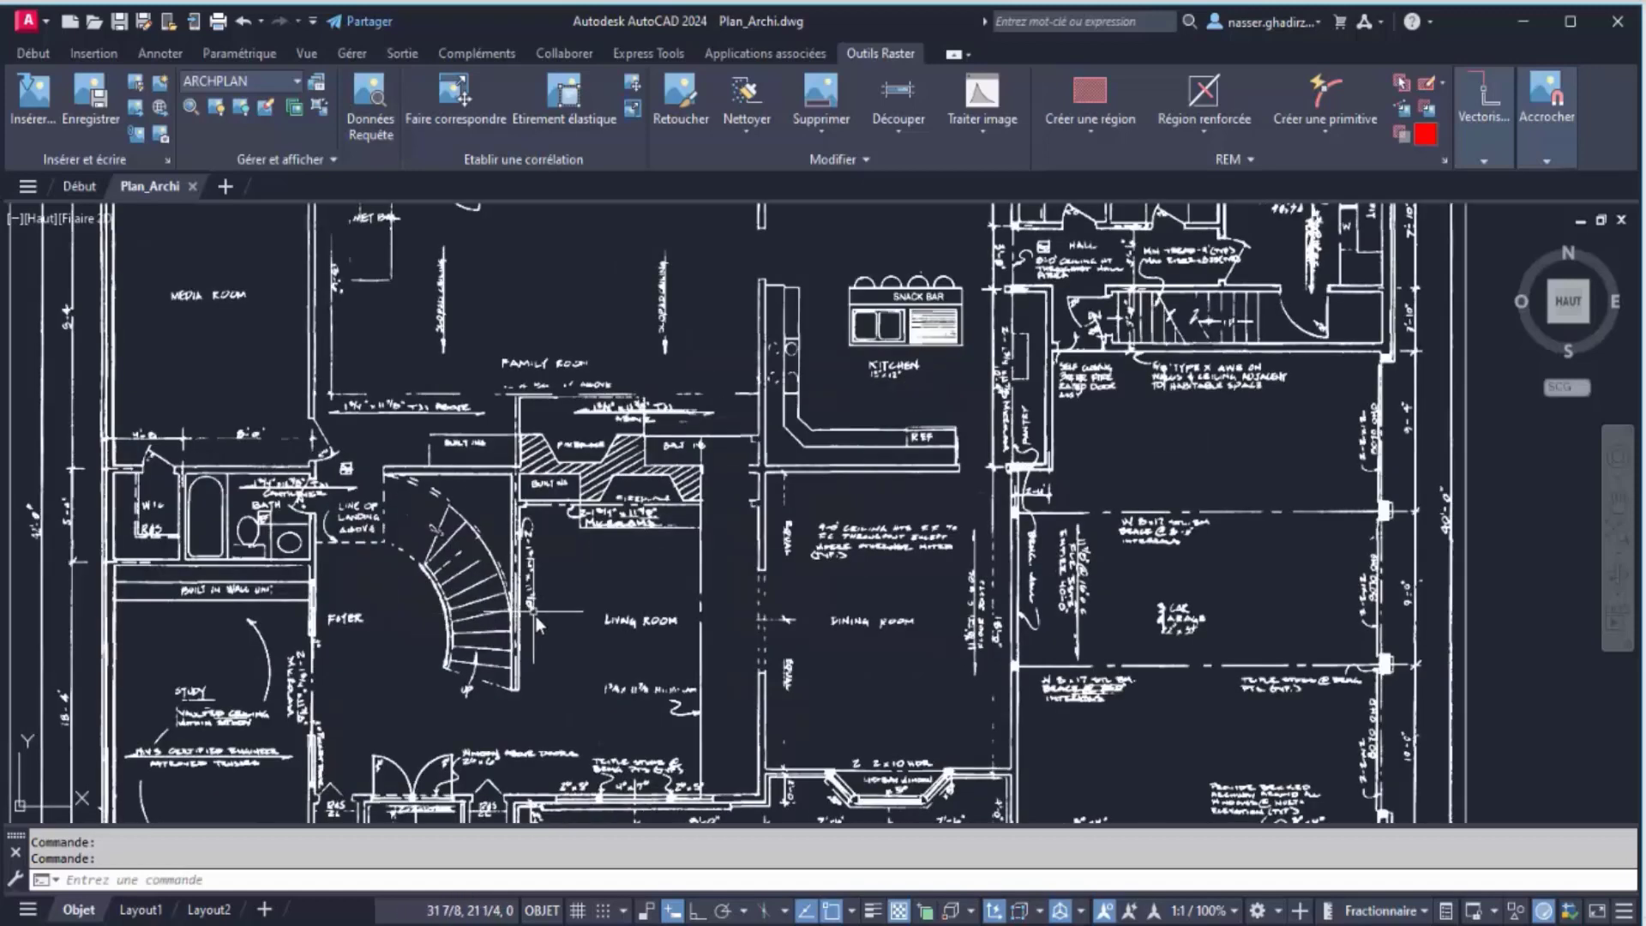
scroll(686, 562, "down", 2)
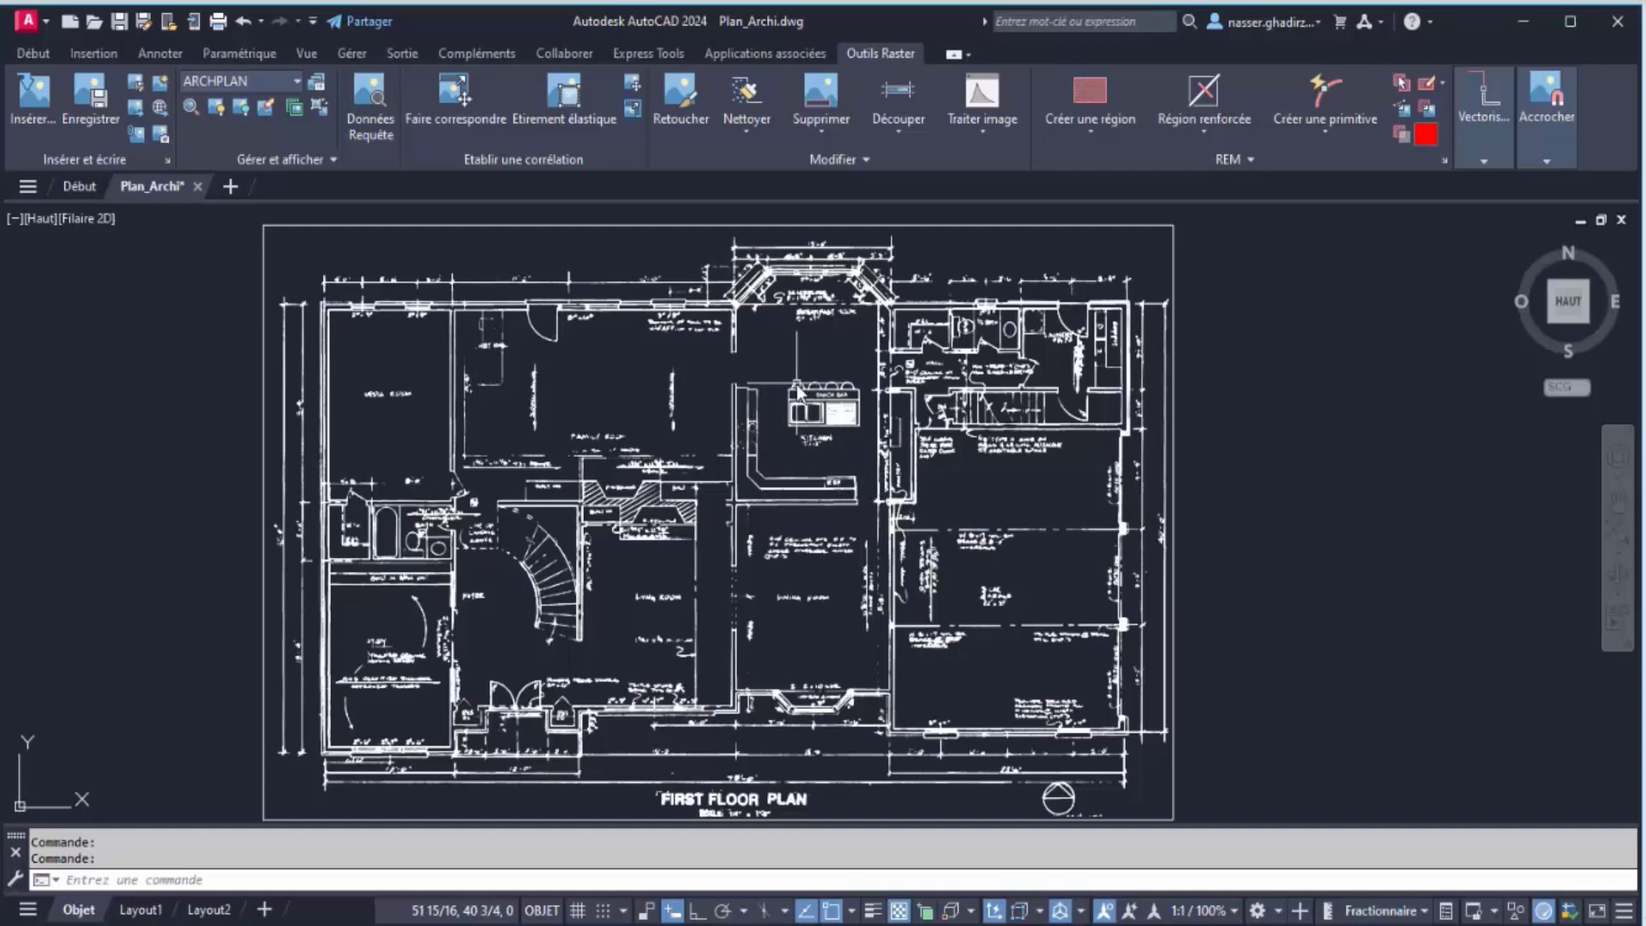
Enclose the kitchen's L-shaped counter and REF box in a polygonal raster region along the inner wall faces, and erase it
scroll(797, 390, "up", 2)
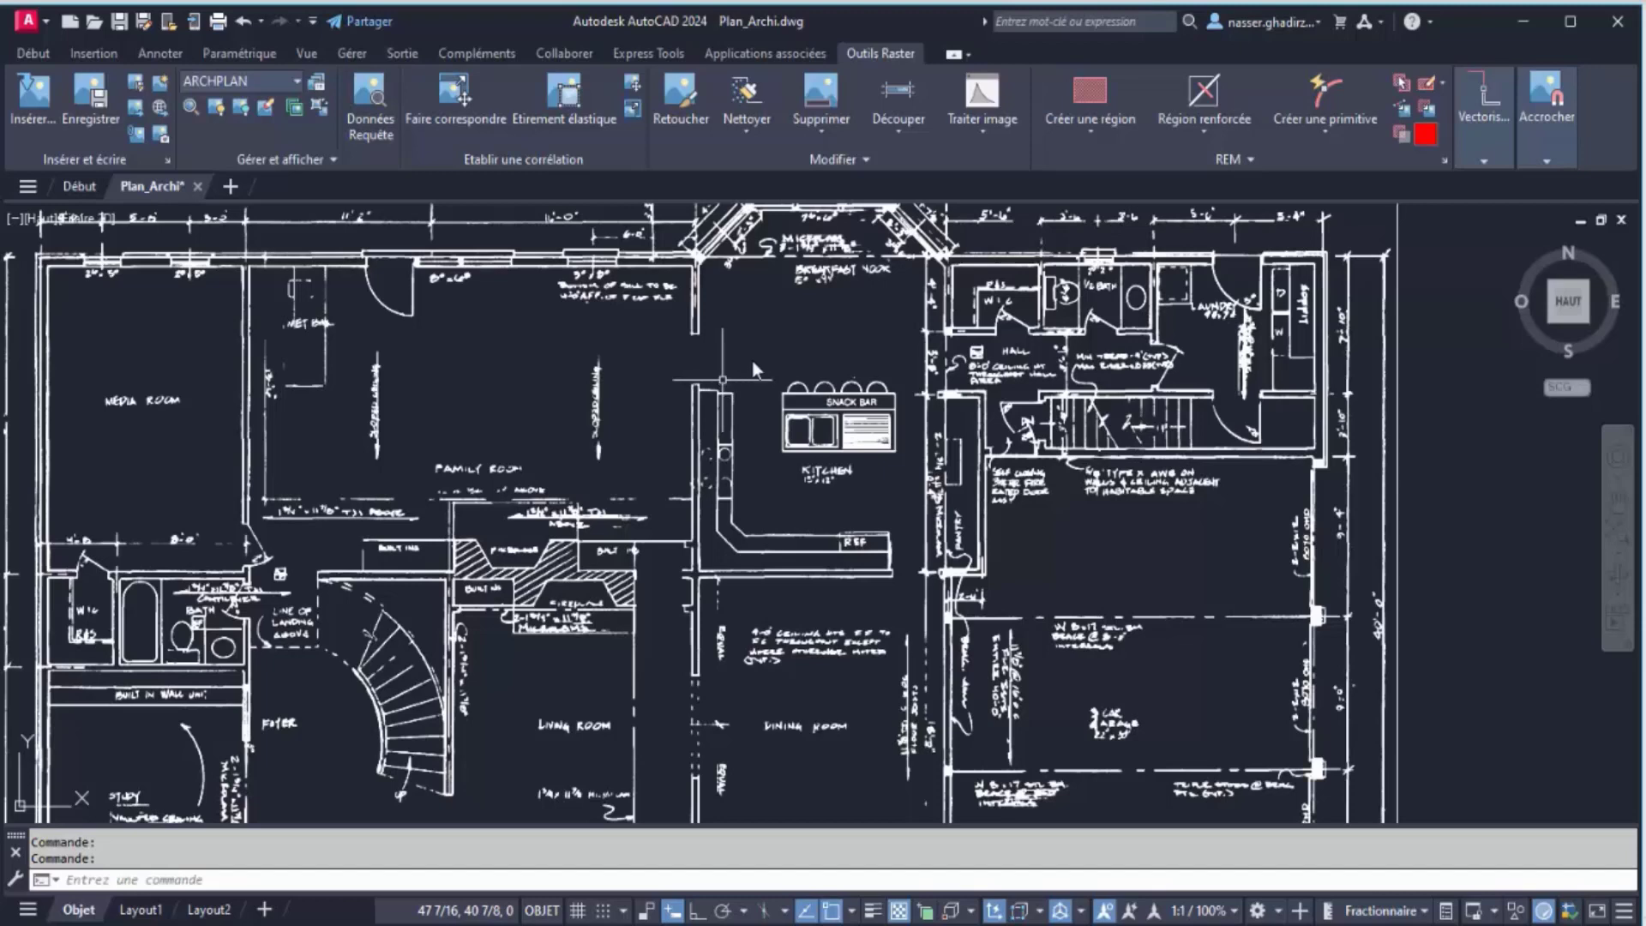
left_click(1095, 125)
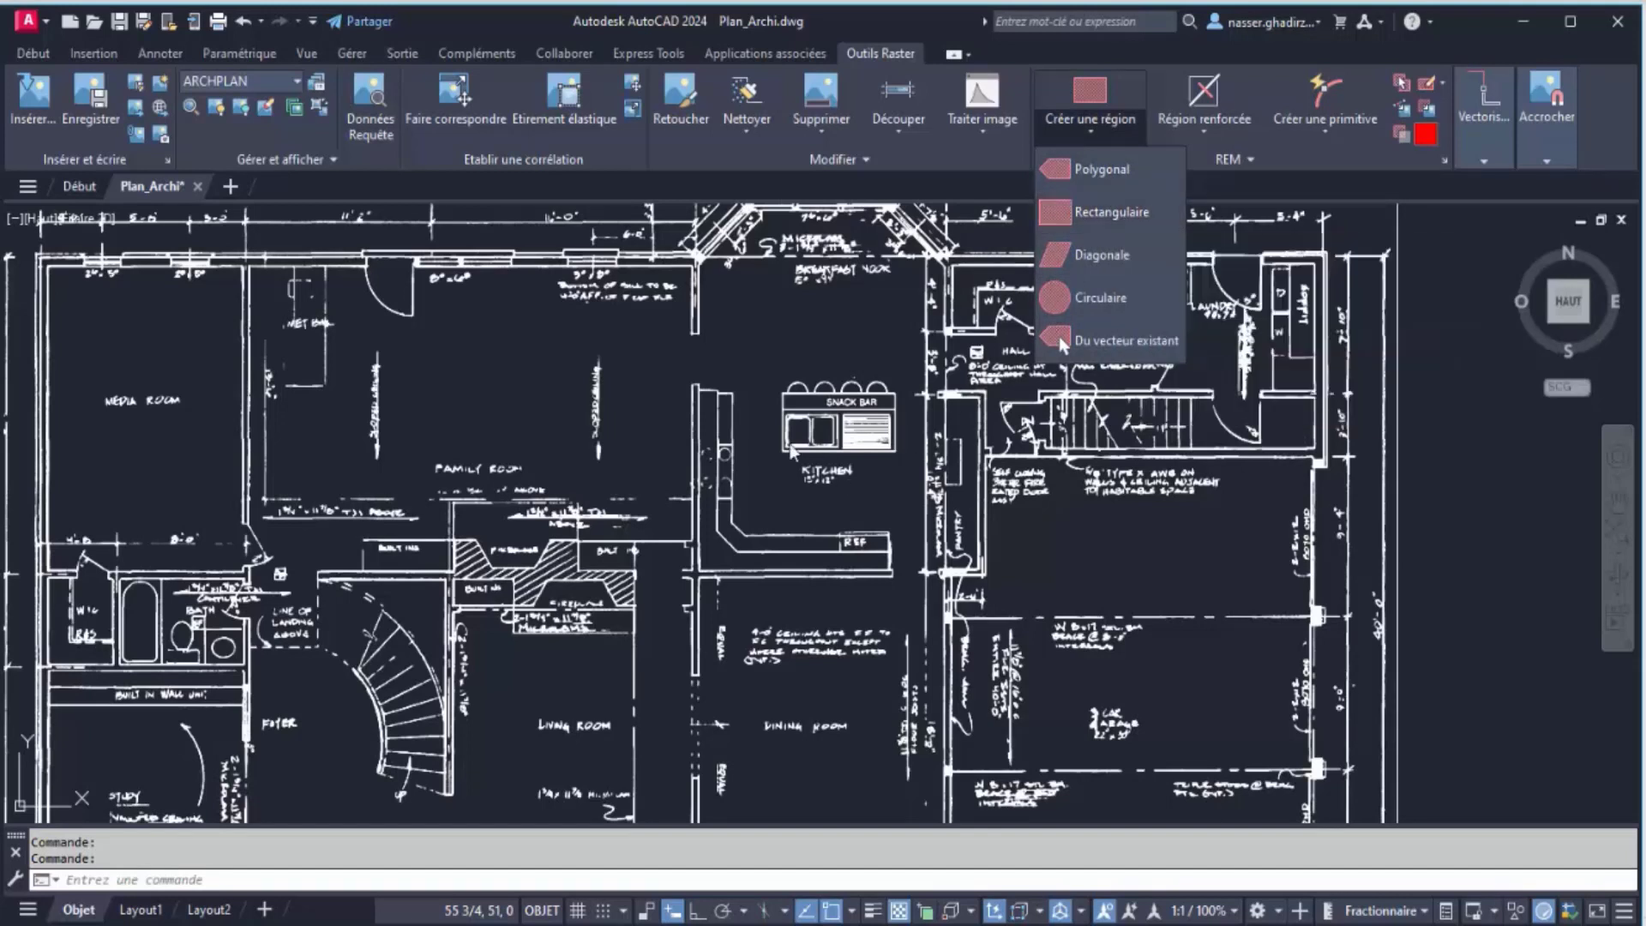
left_click(1106, 180)
left_click(904, 516)
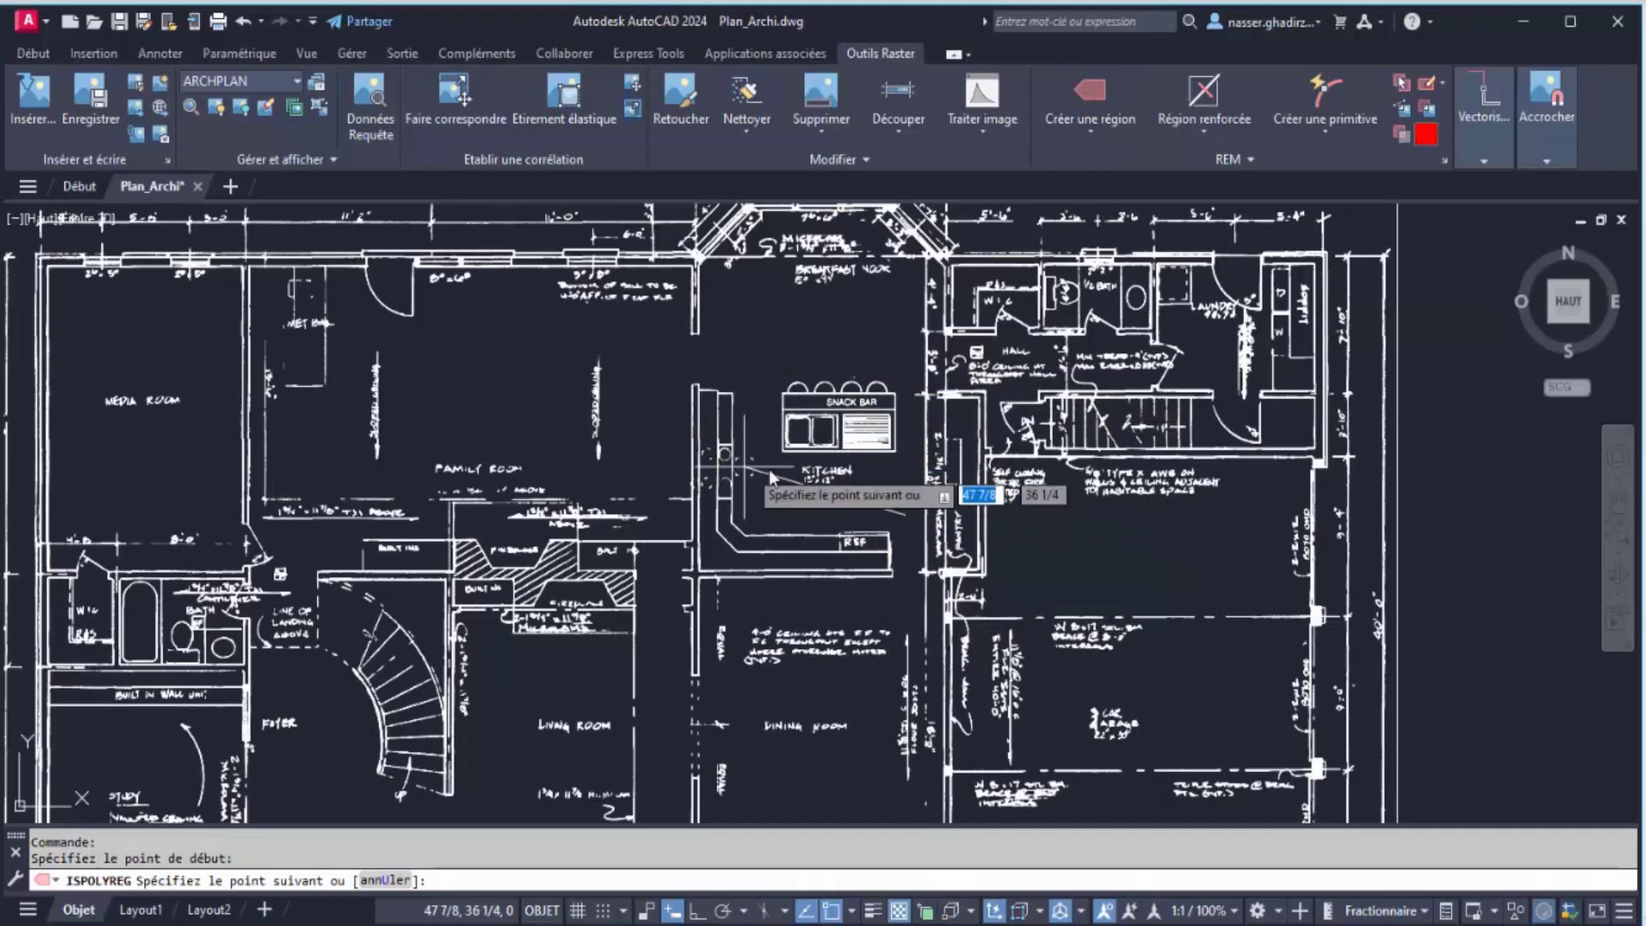
scroll(825, 447, "up", 4)
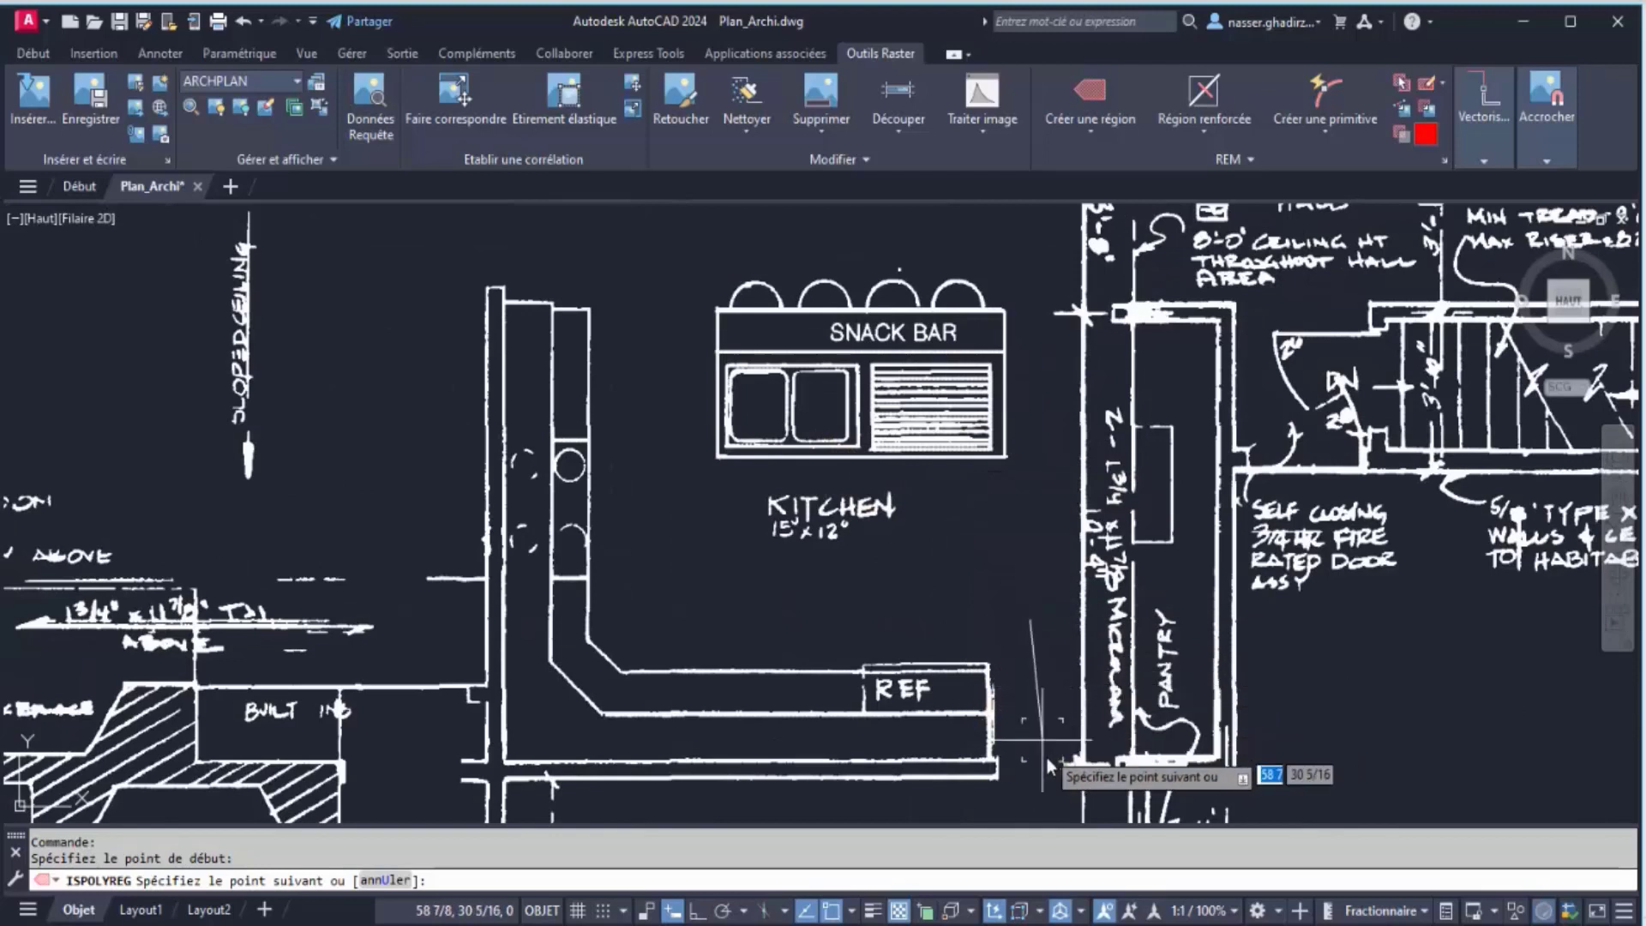
left_click(999, 758)
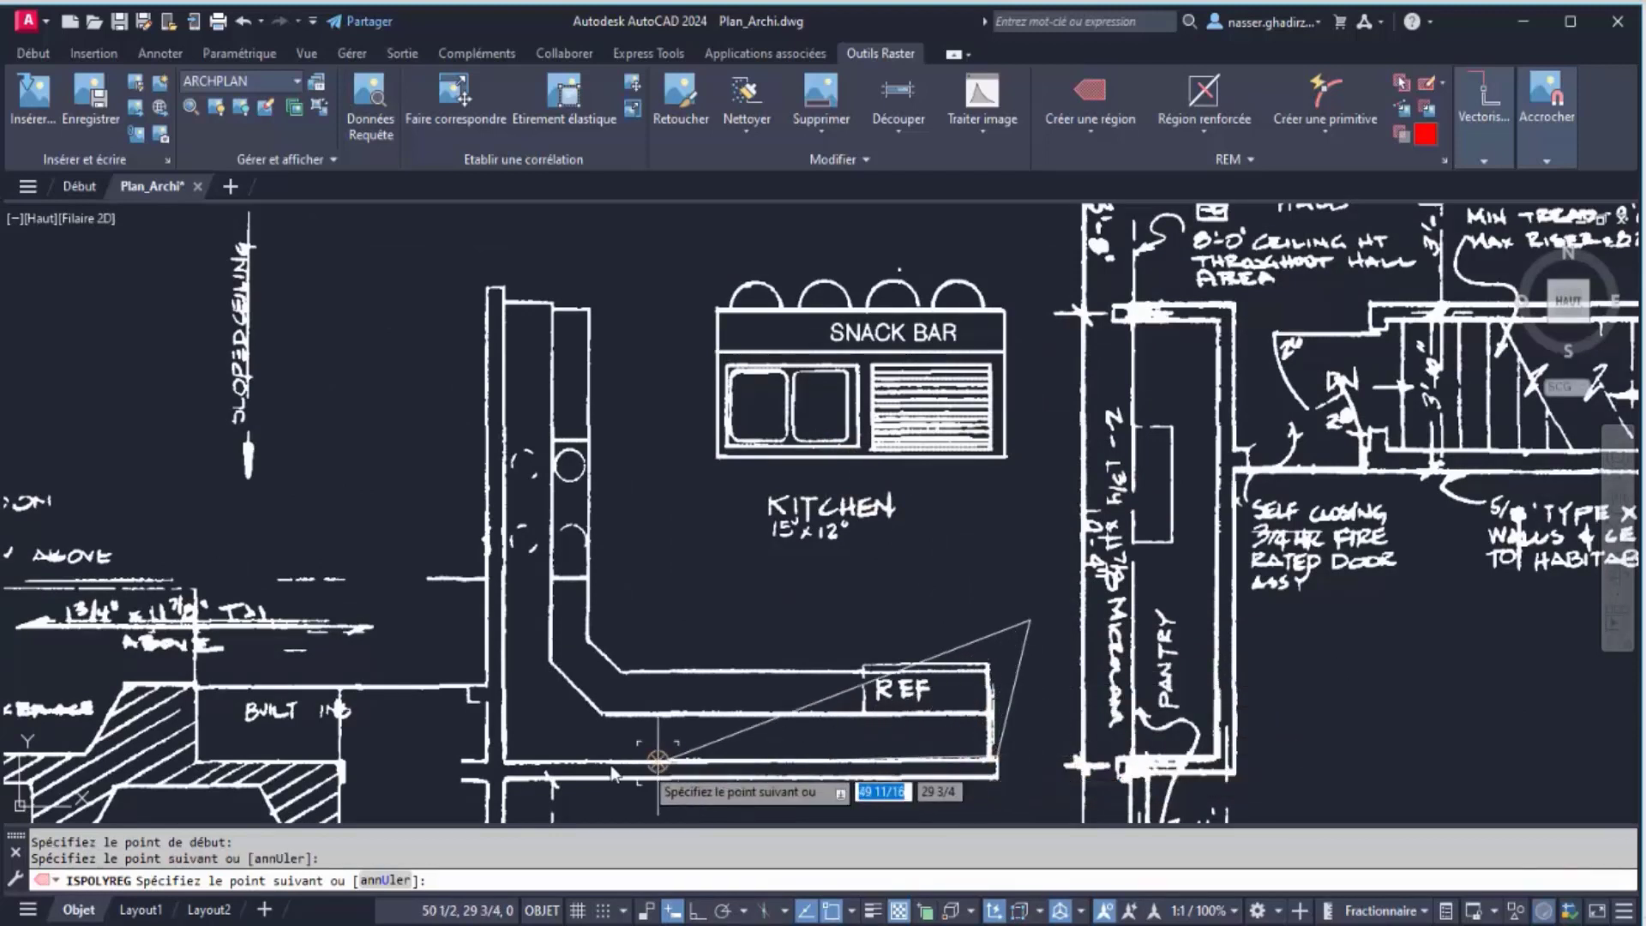
left_click(504, 759)
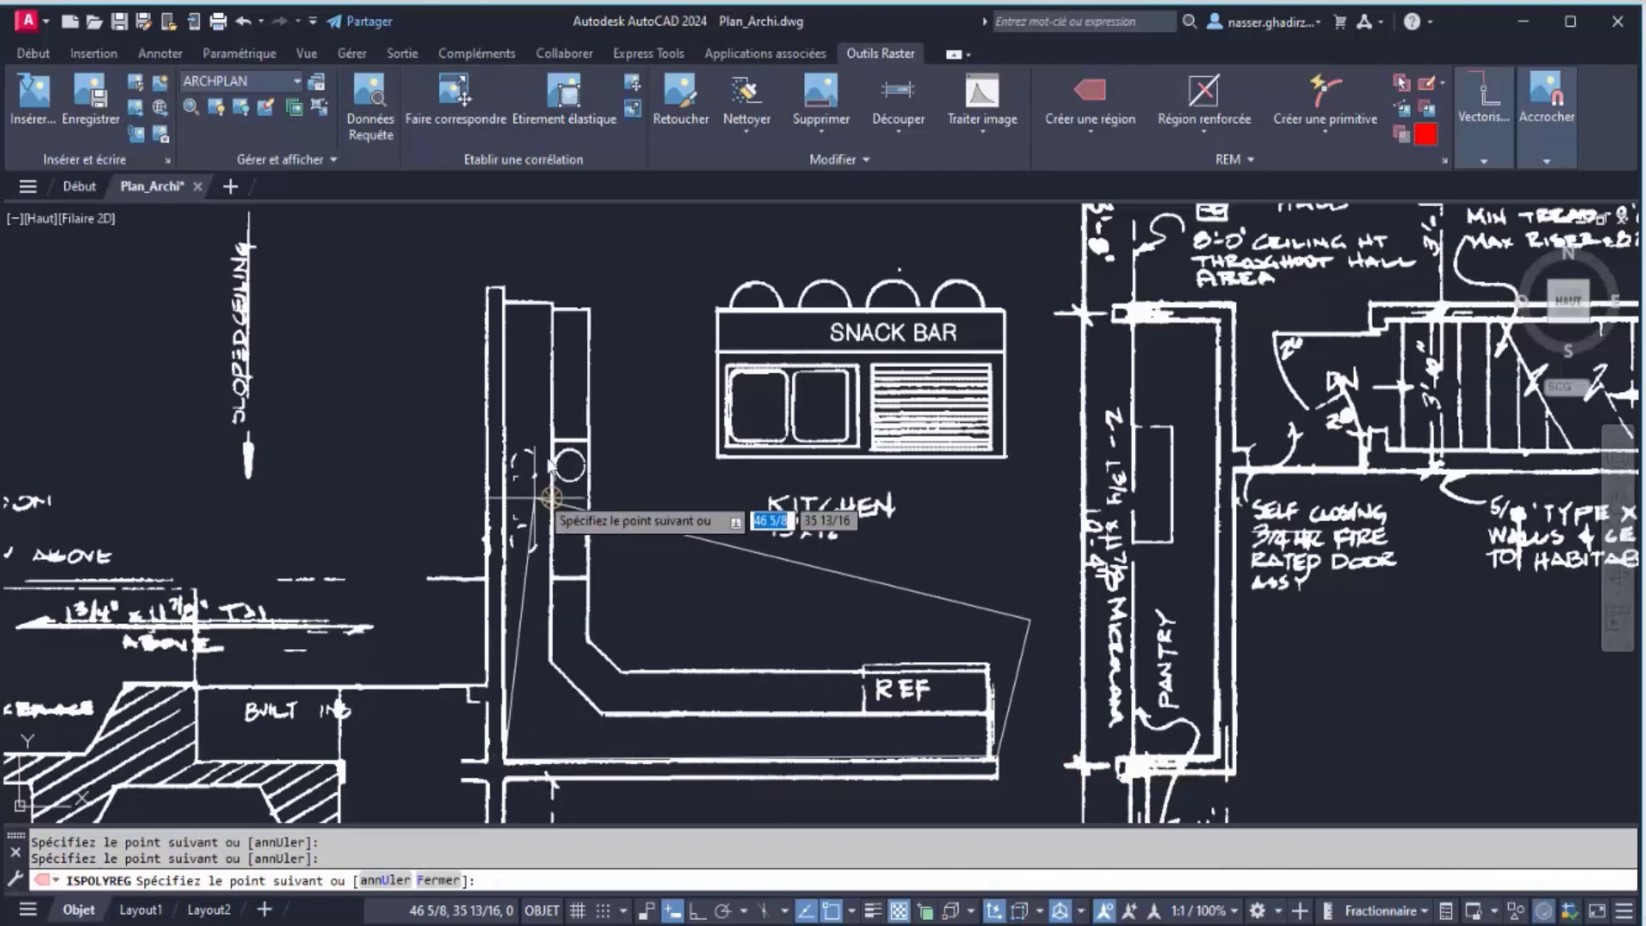
left_click(504, 290)
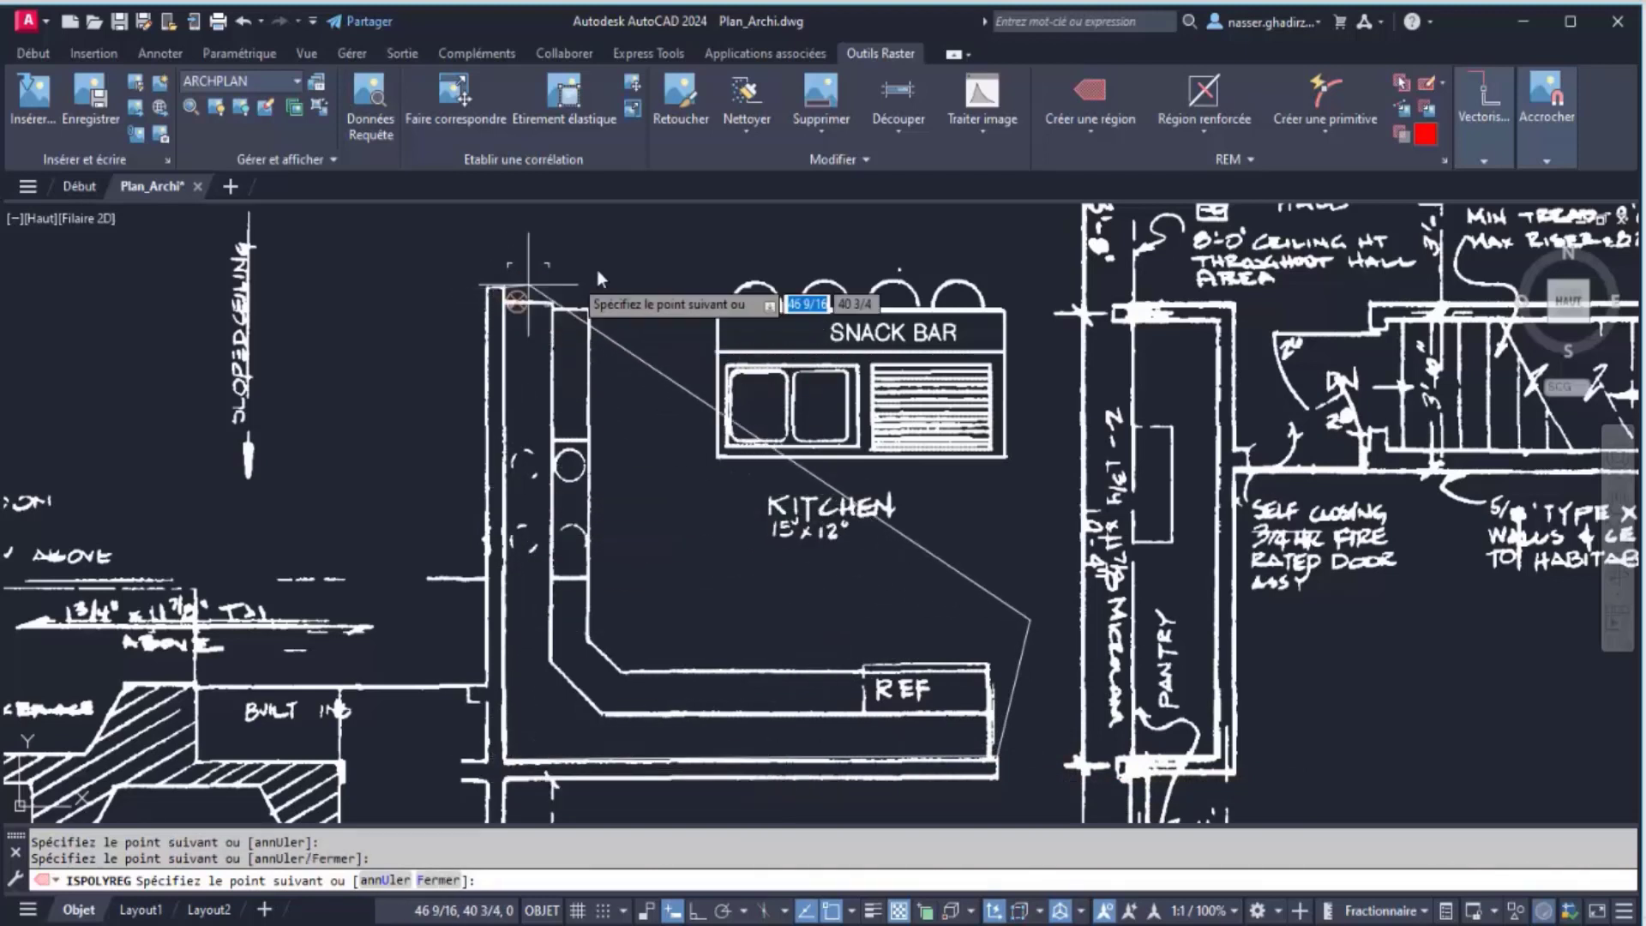
left_click(669, 573)
key("Return")
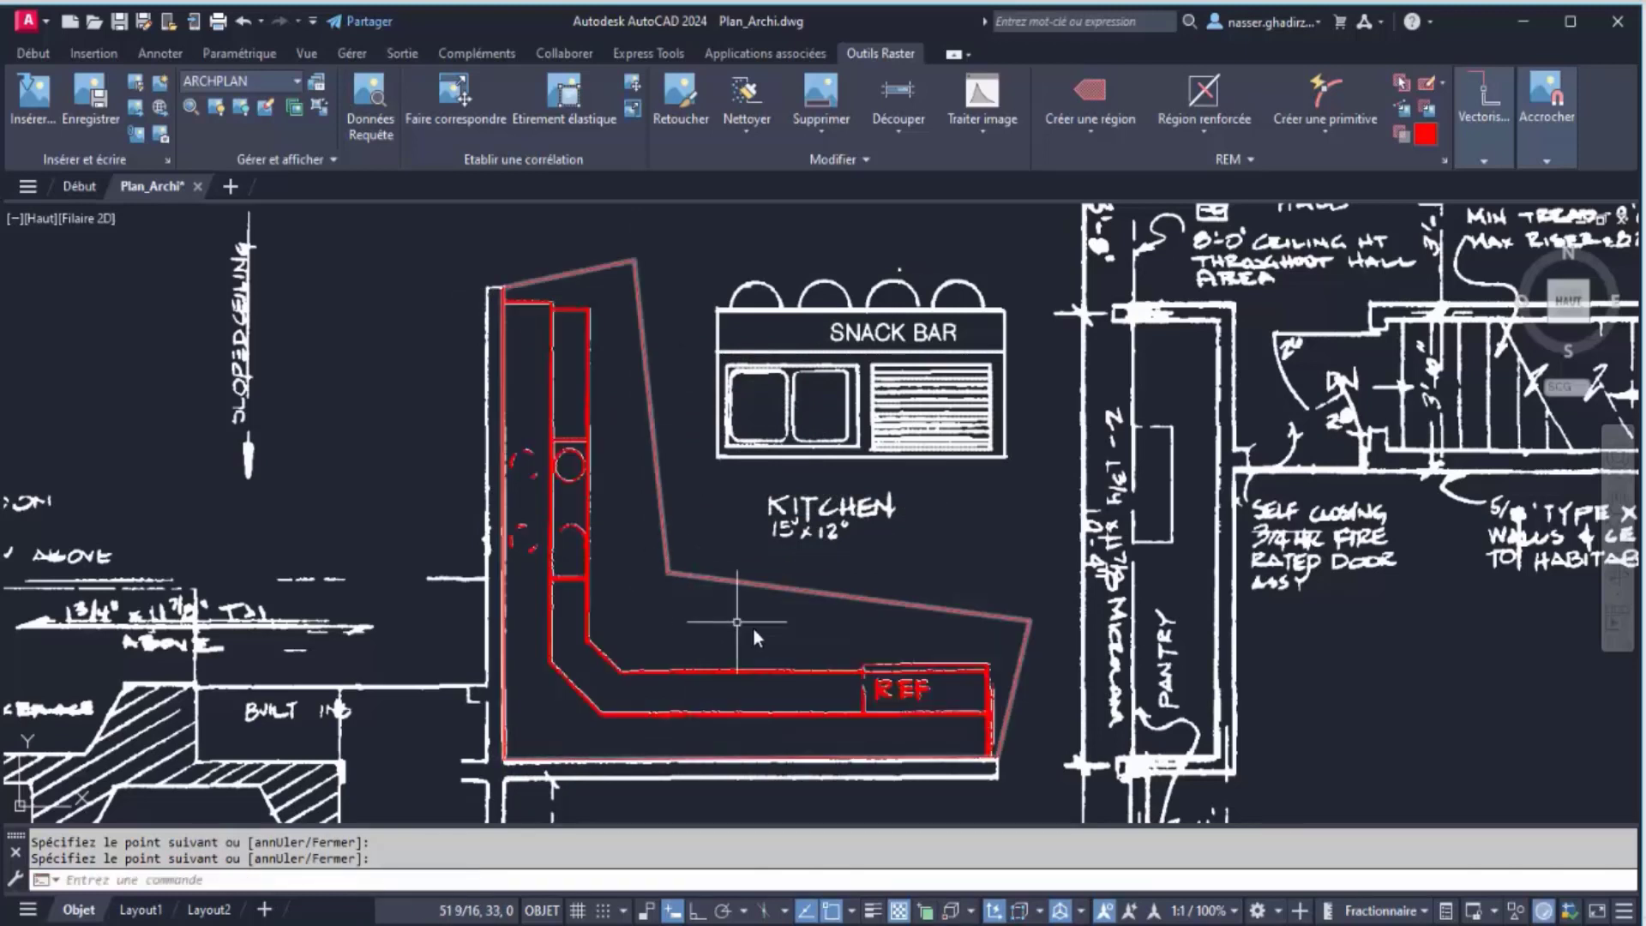
left_click(883, 600)
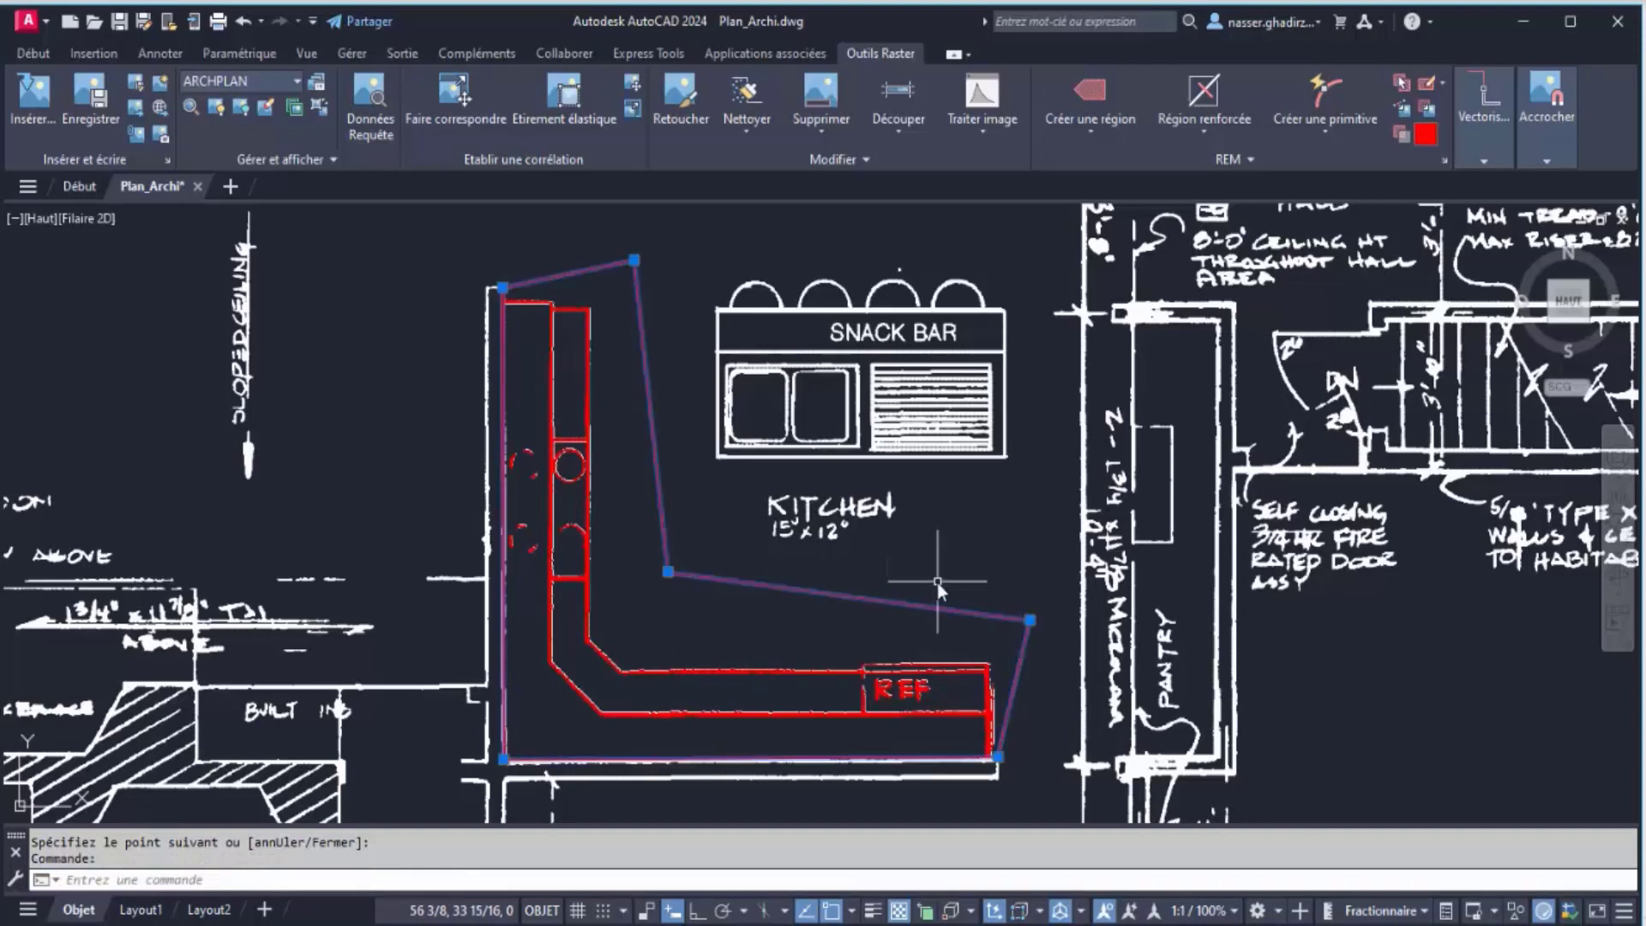
key("Delete")
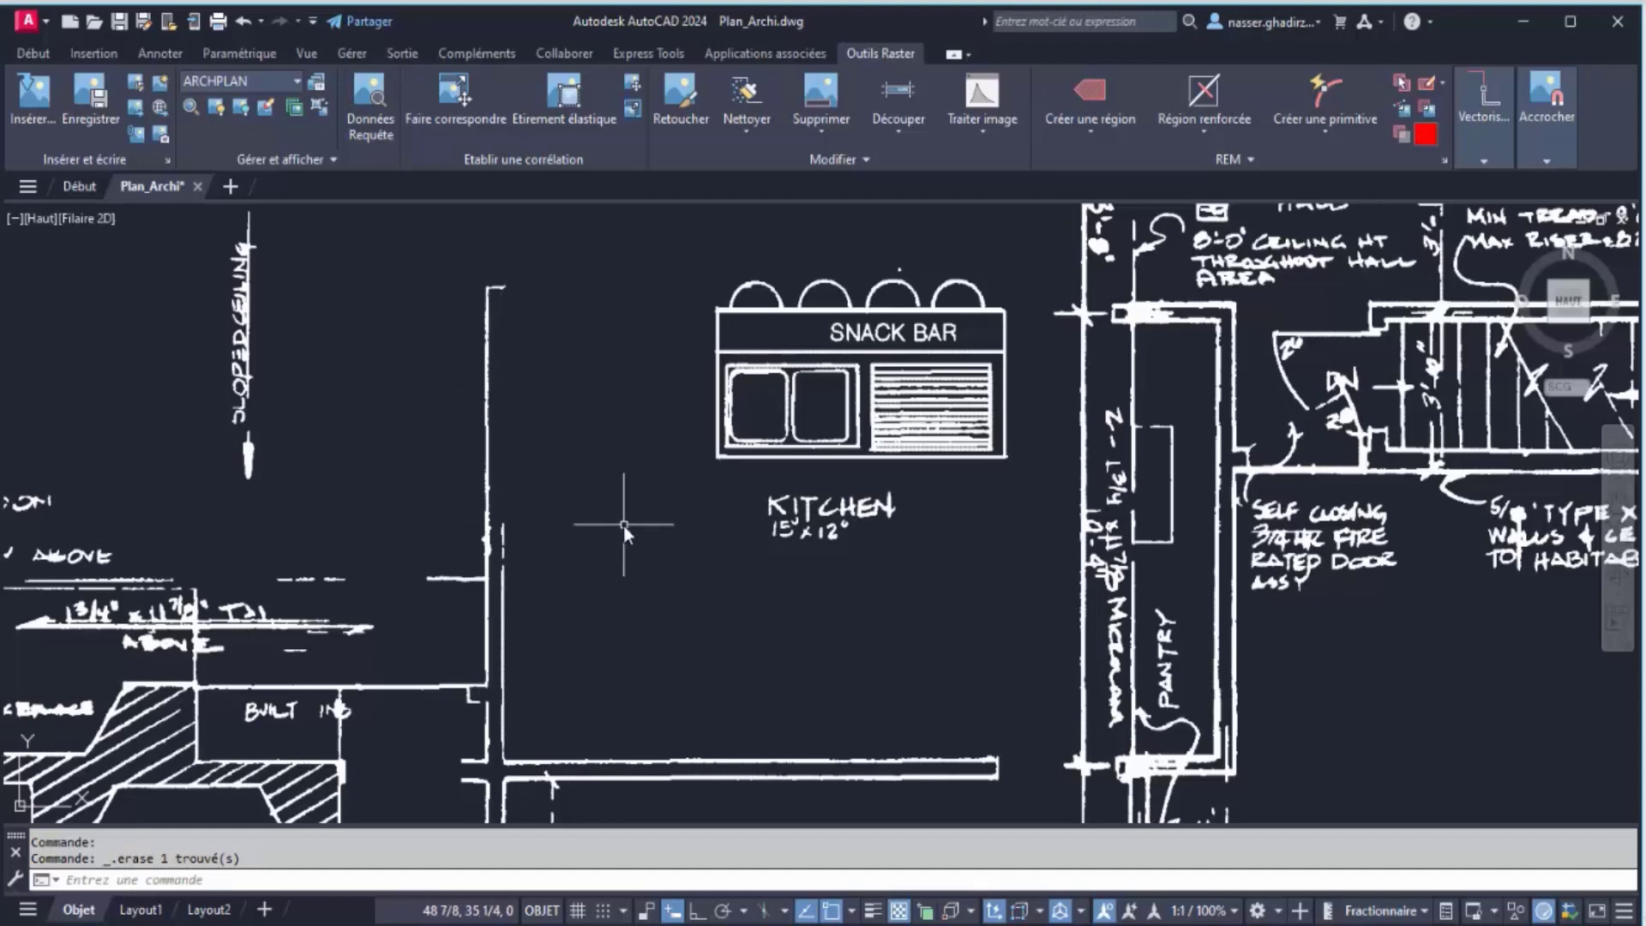
Draw a vertical line closing the gap in the kitchen wall's inner face, from the remaining wall edge up to the wall's upper end
type("L")
key("Return")
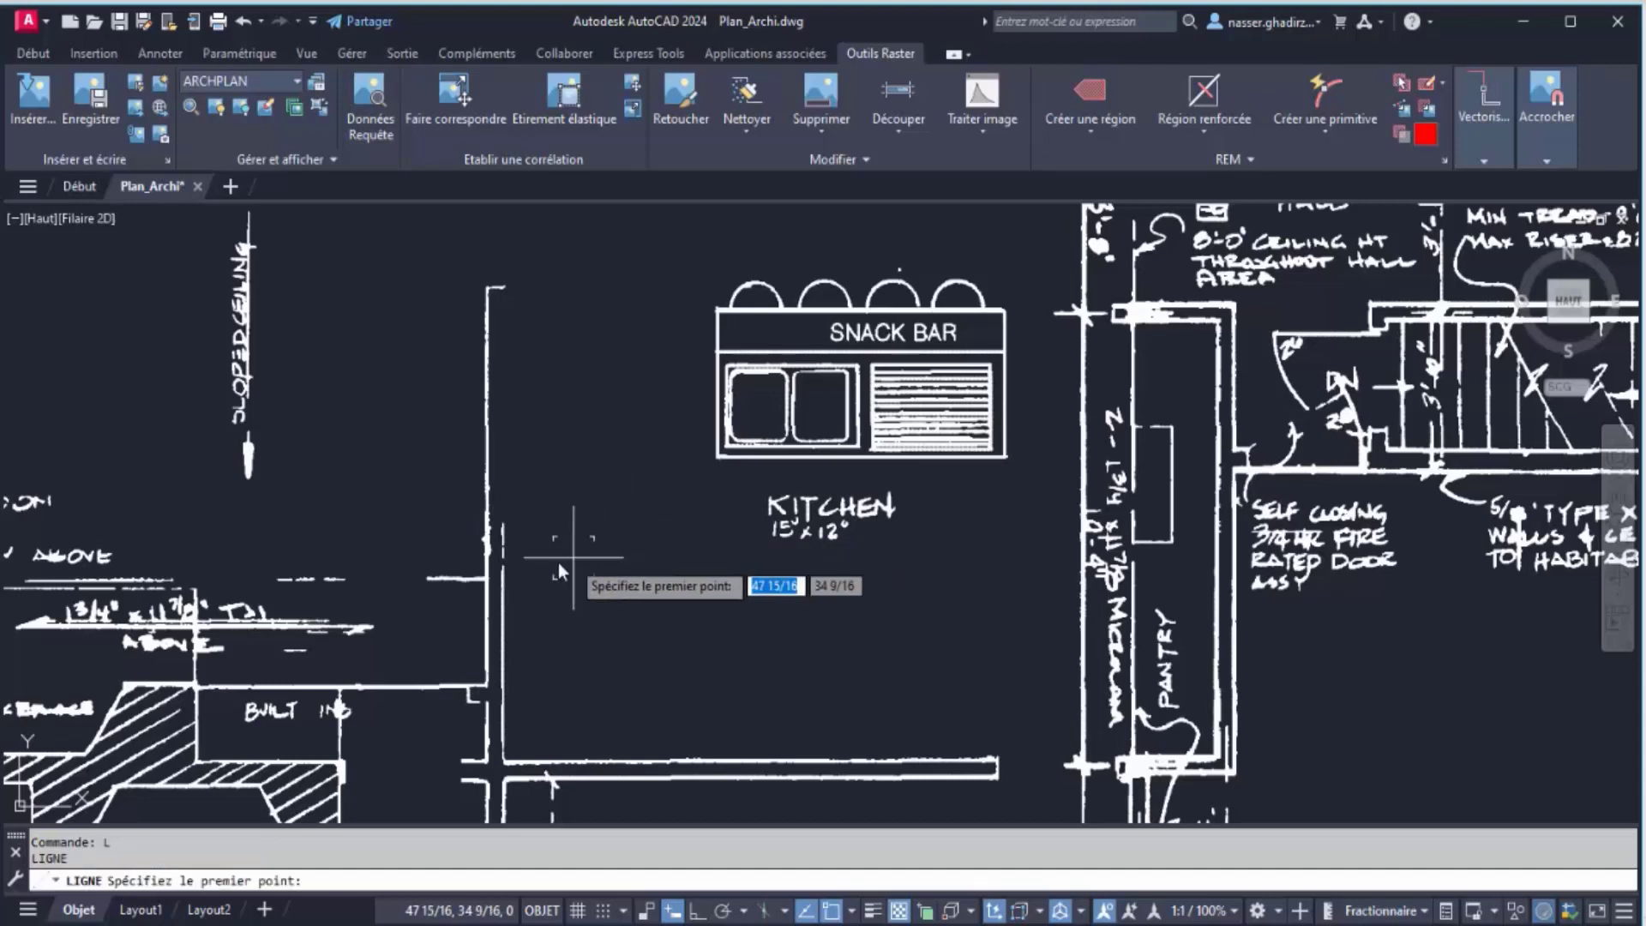
left_click(503, 572)
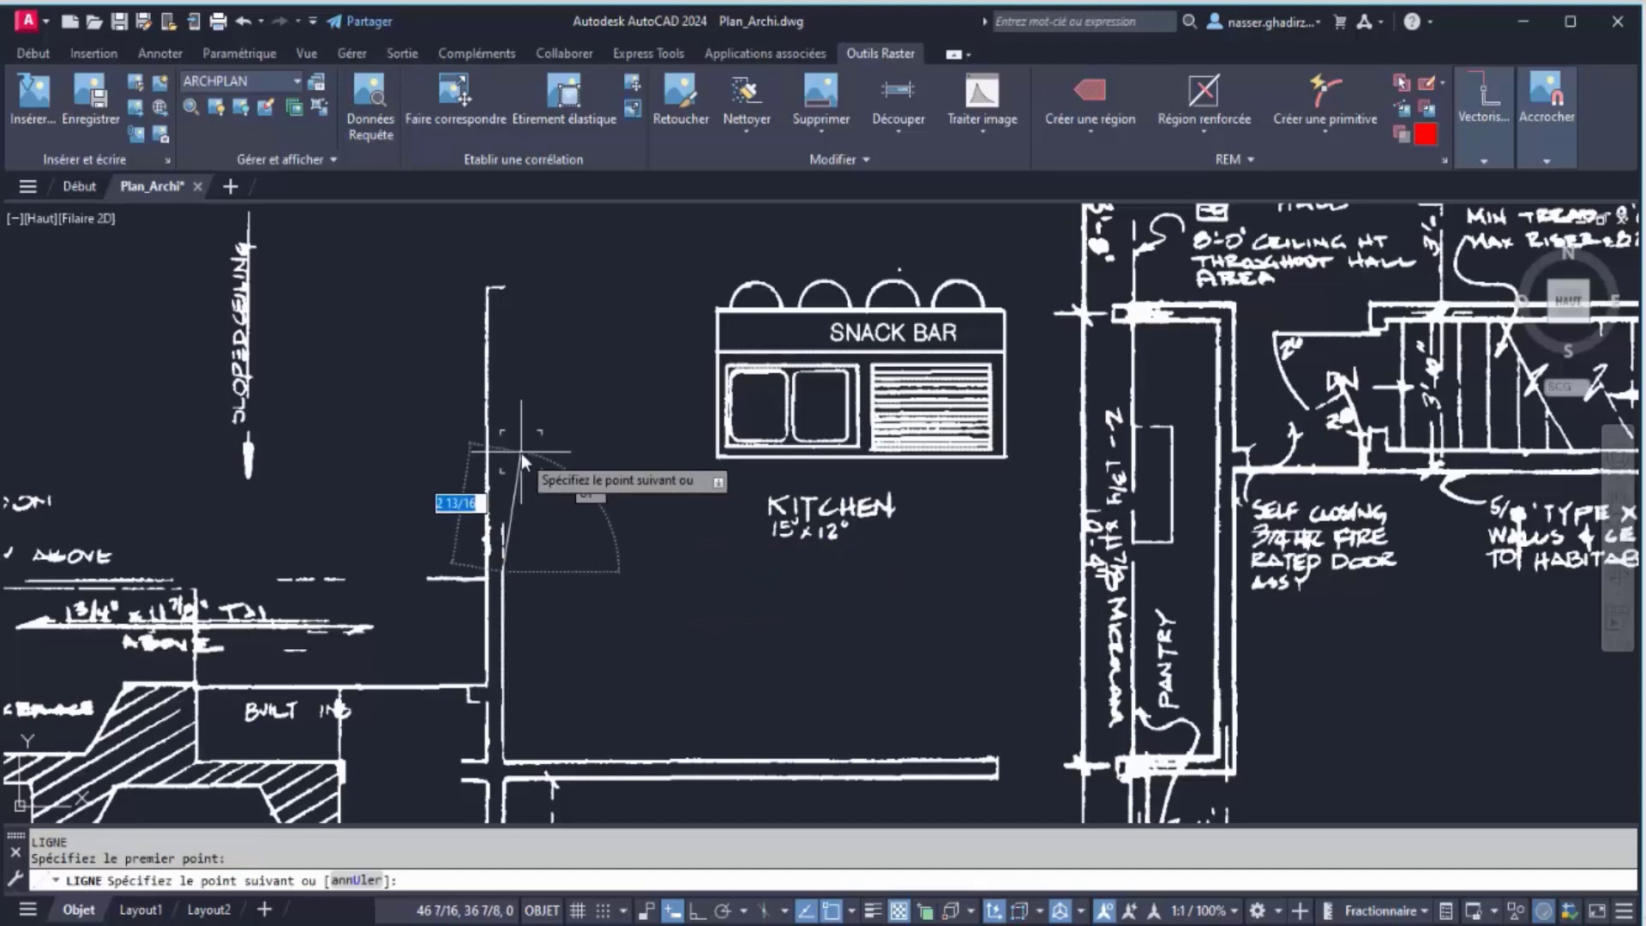
left_click(504, 286)
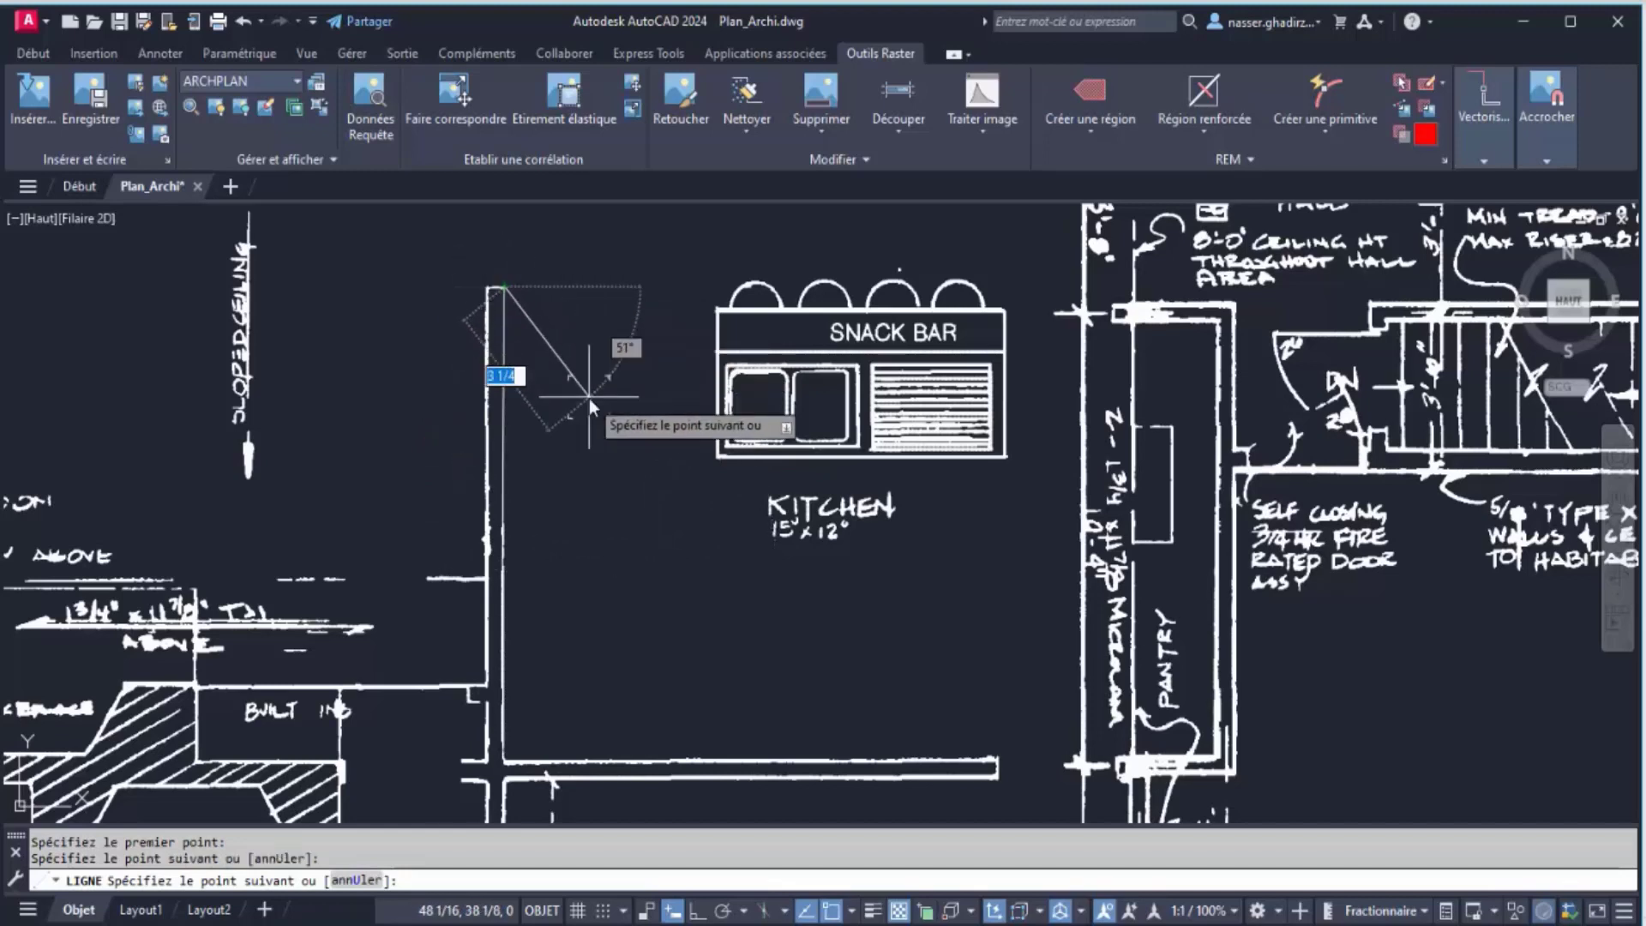
key("Escape")
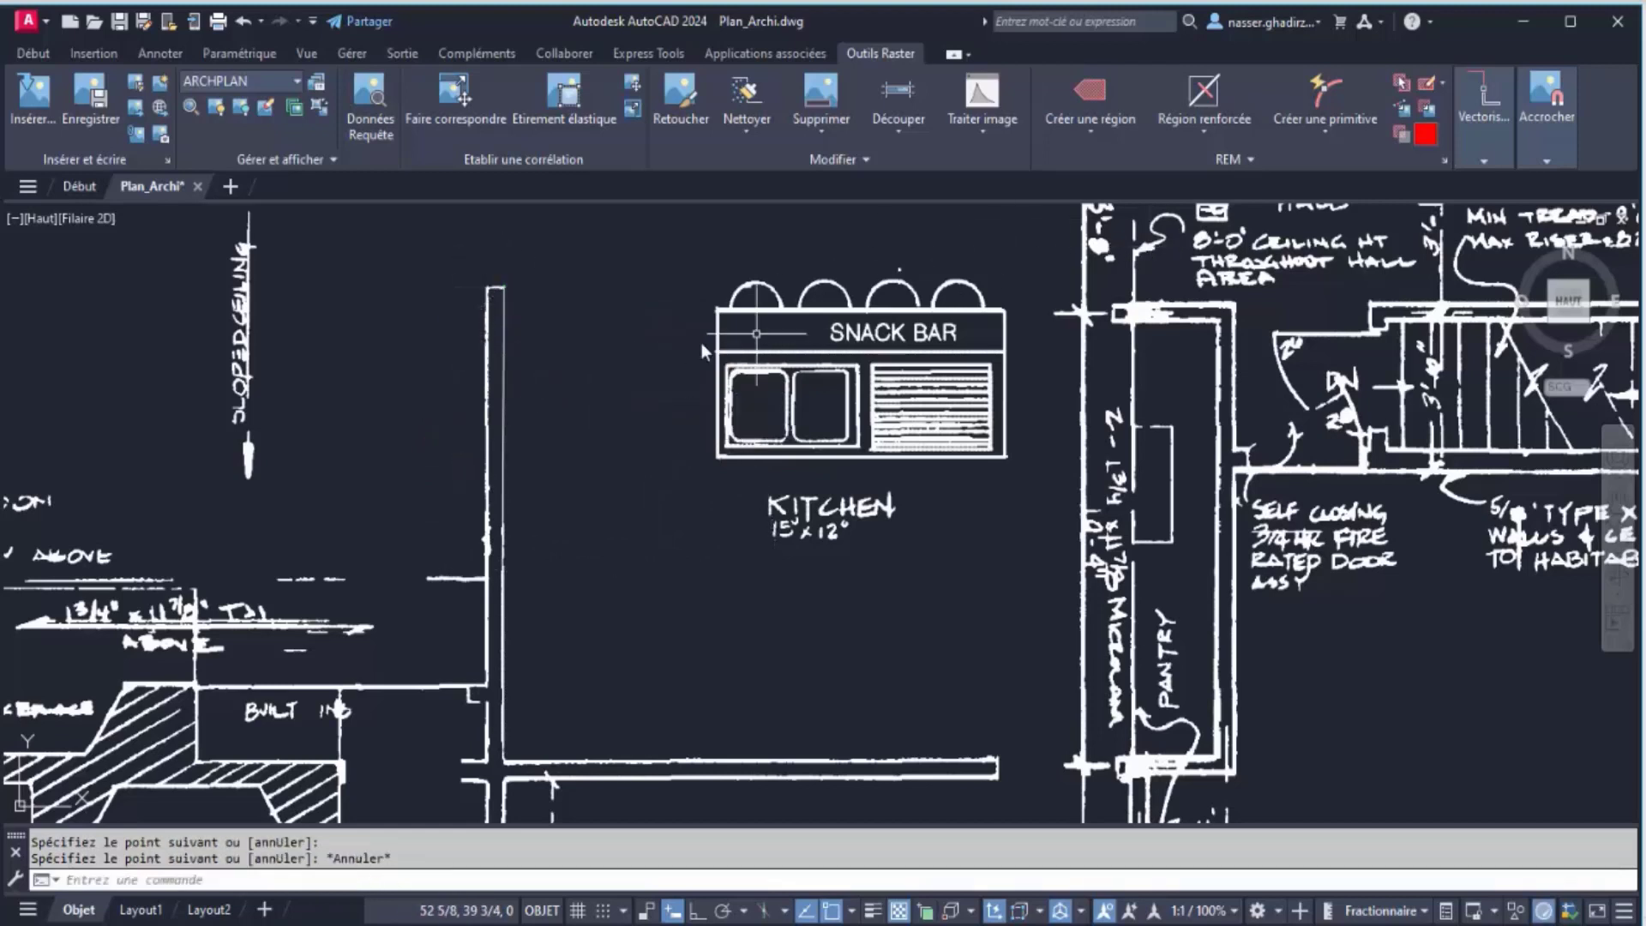
left_click(1491, 154)
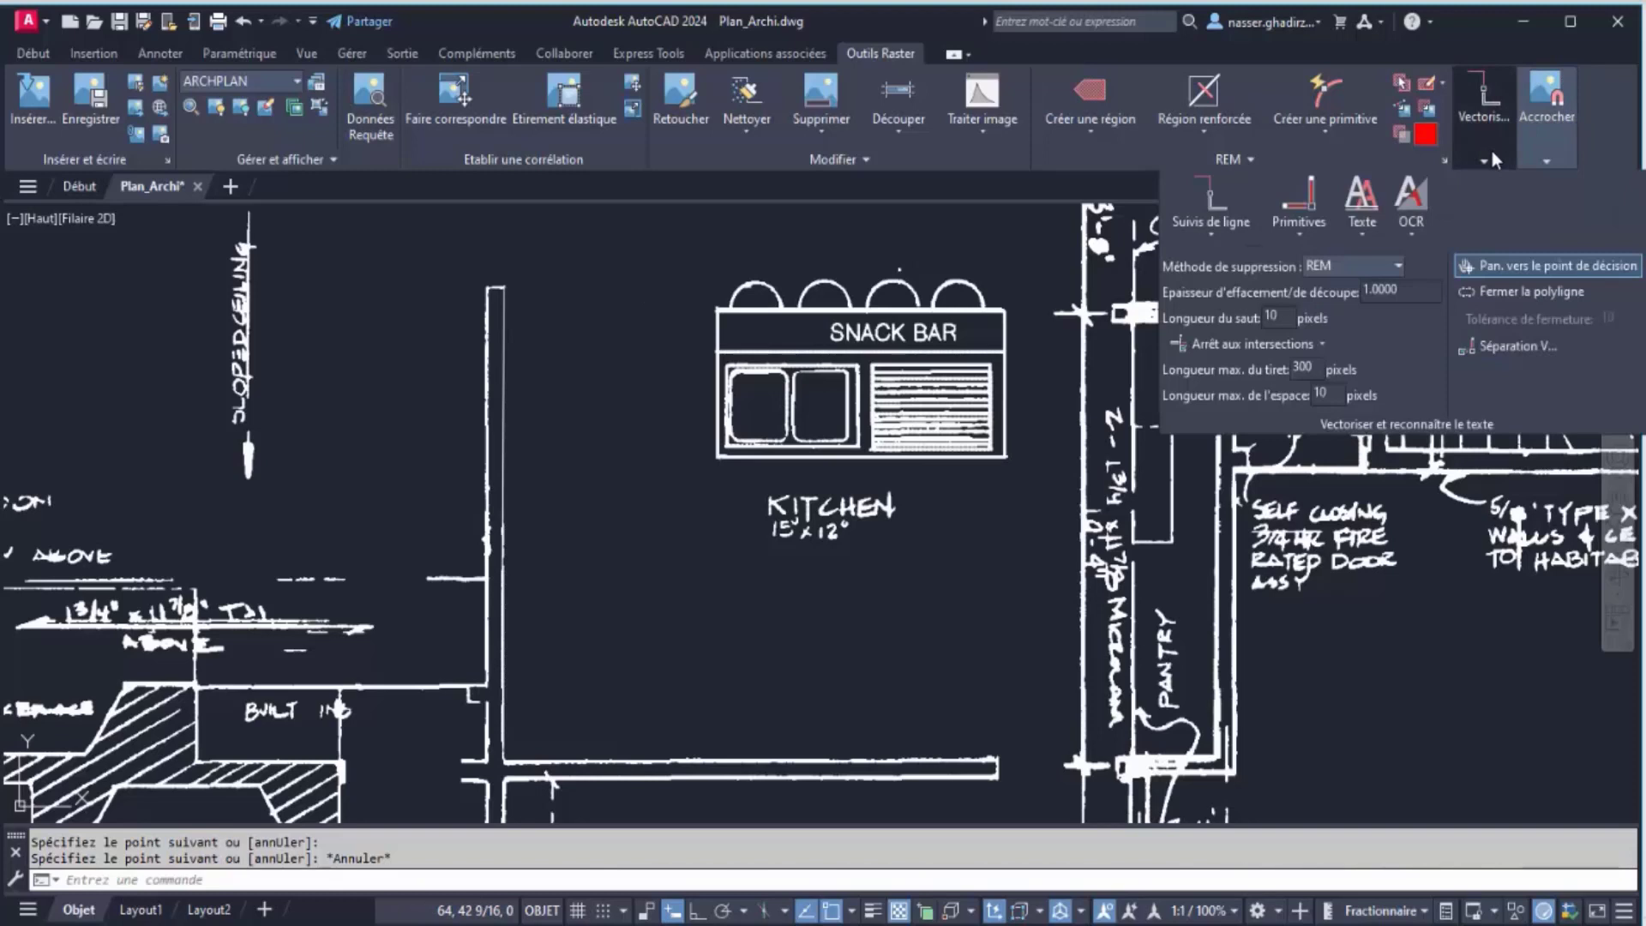
left_click(1531, 159)
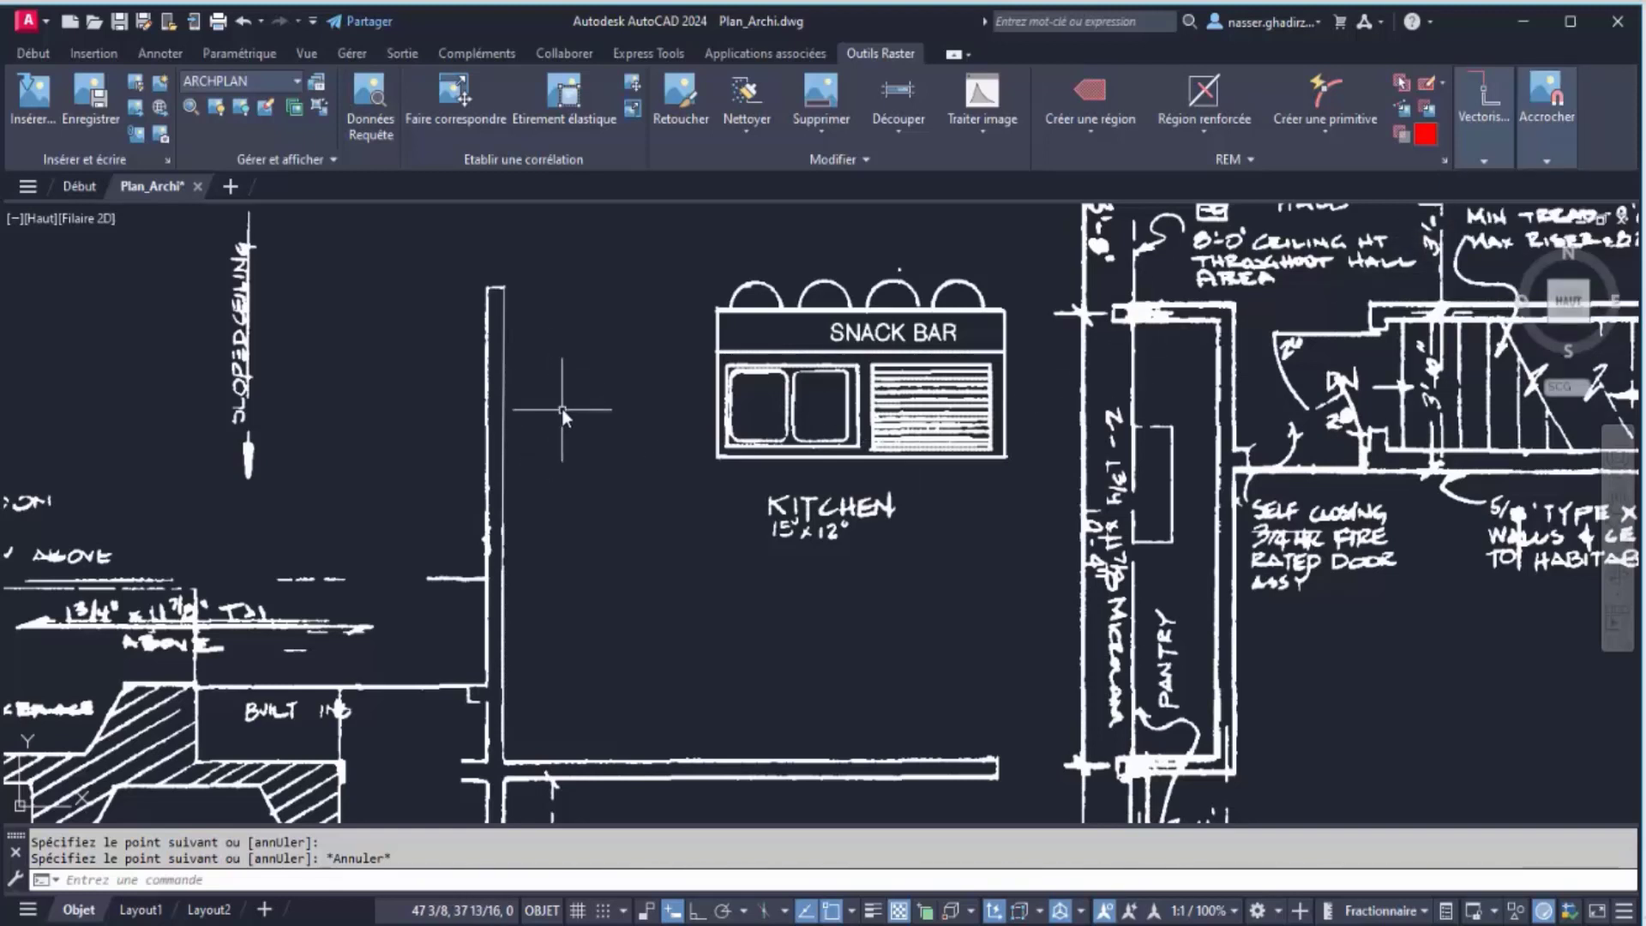
Merge the new wall line into the raster image, choosing Oui to delete the vector entity after merging
left_click(505, 394)
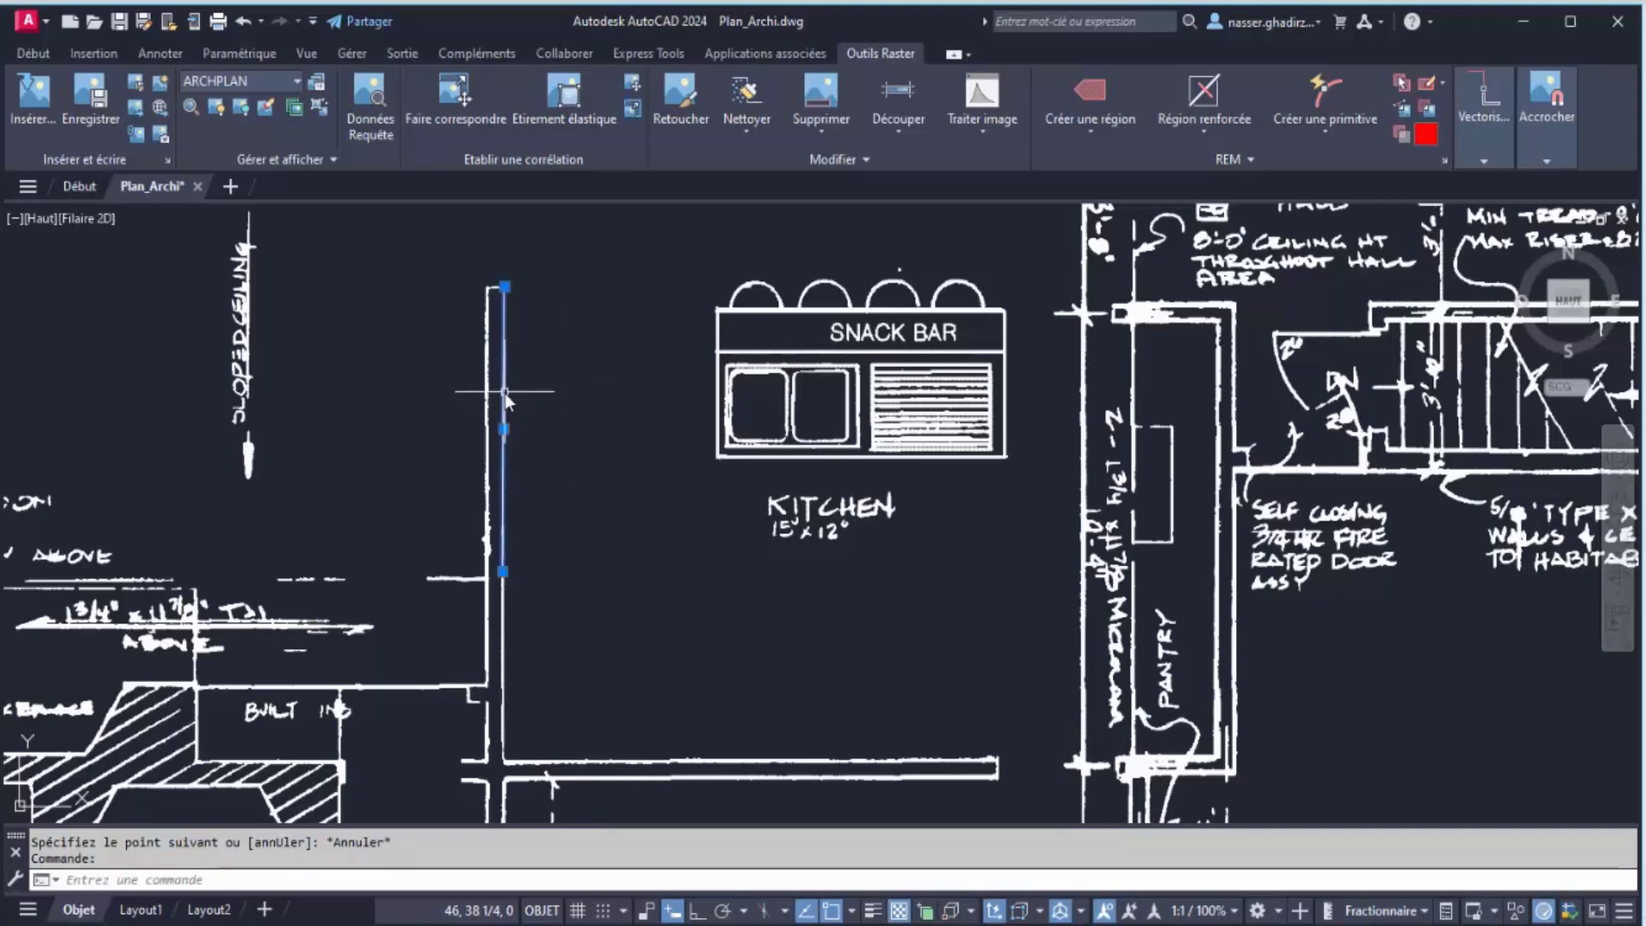
right_click(506, 397)
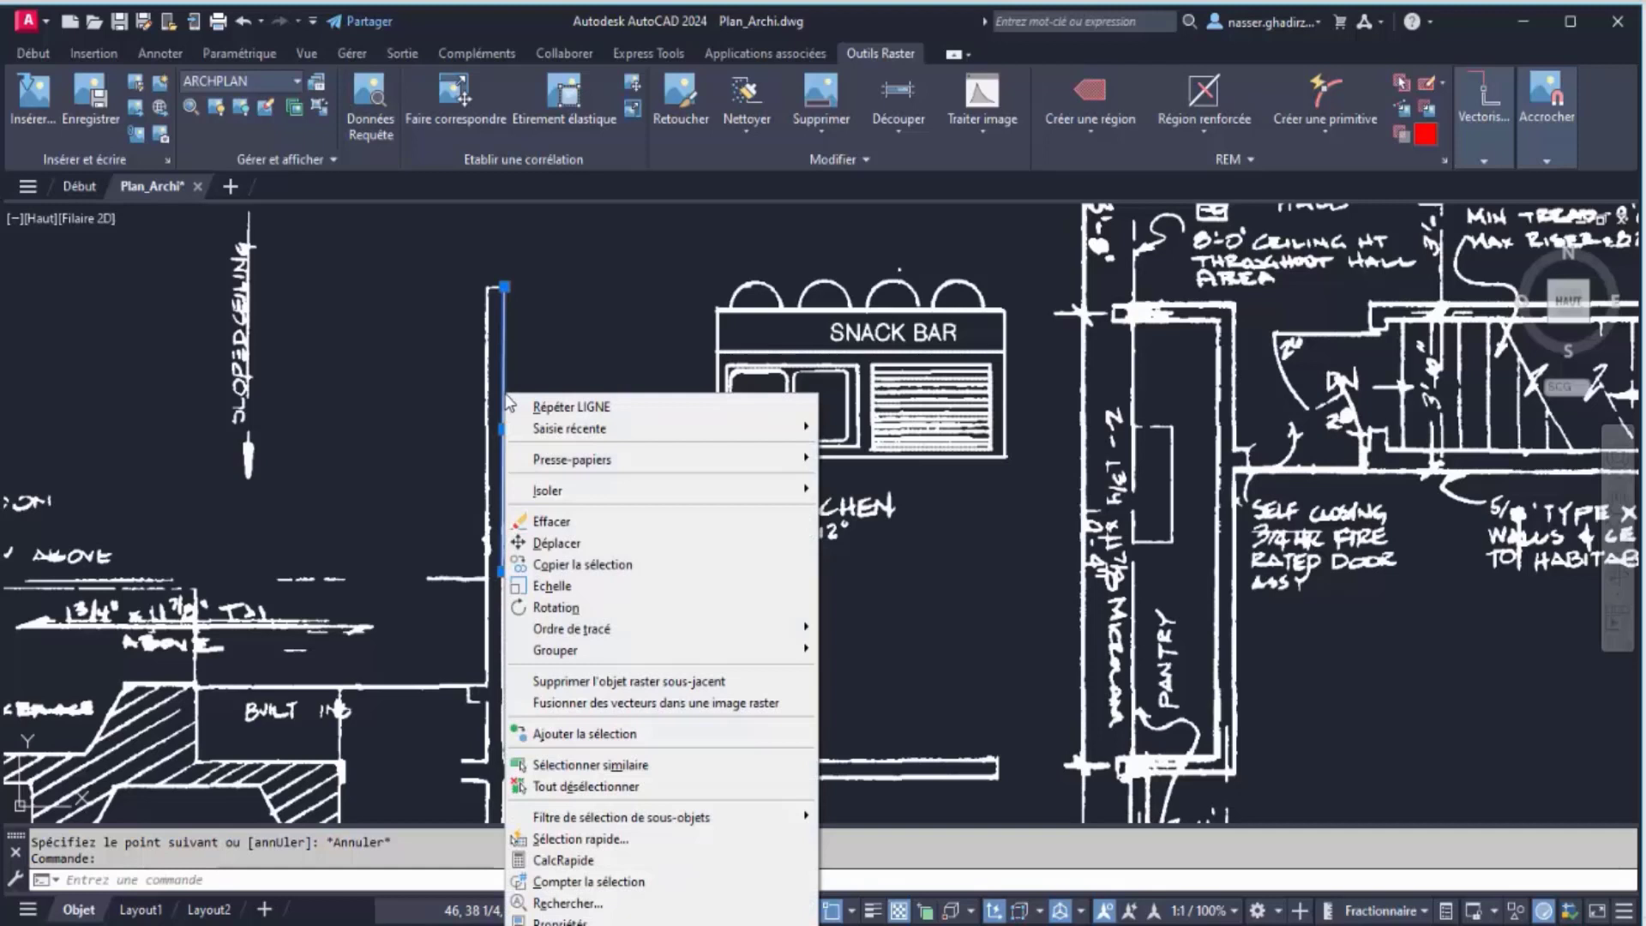
left_click(690, 704)
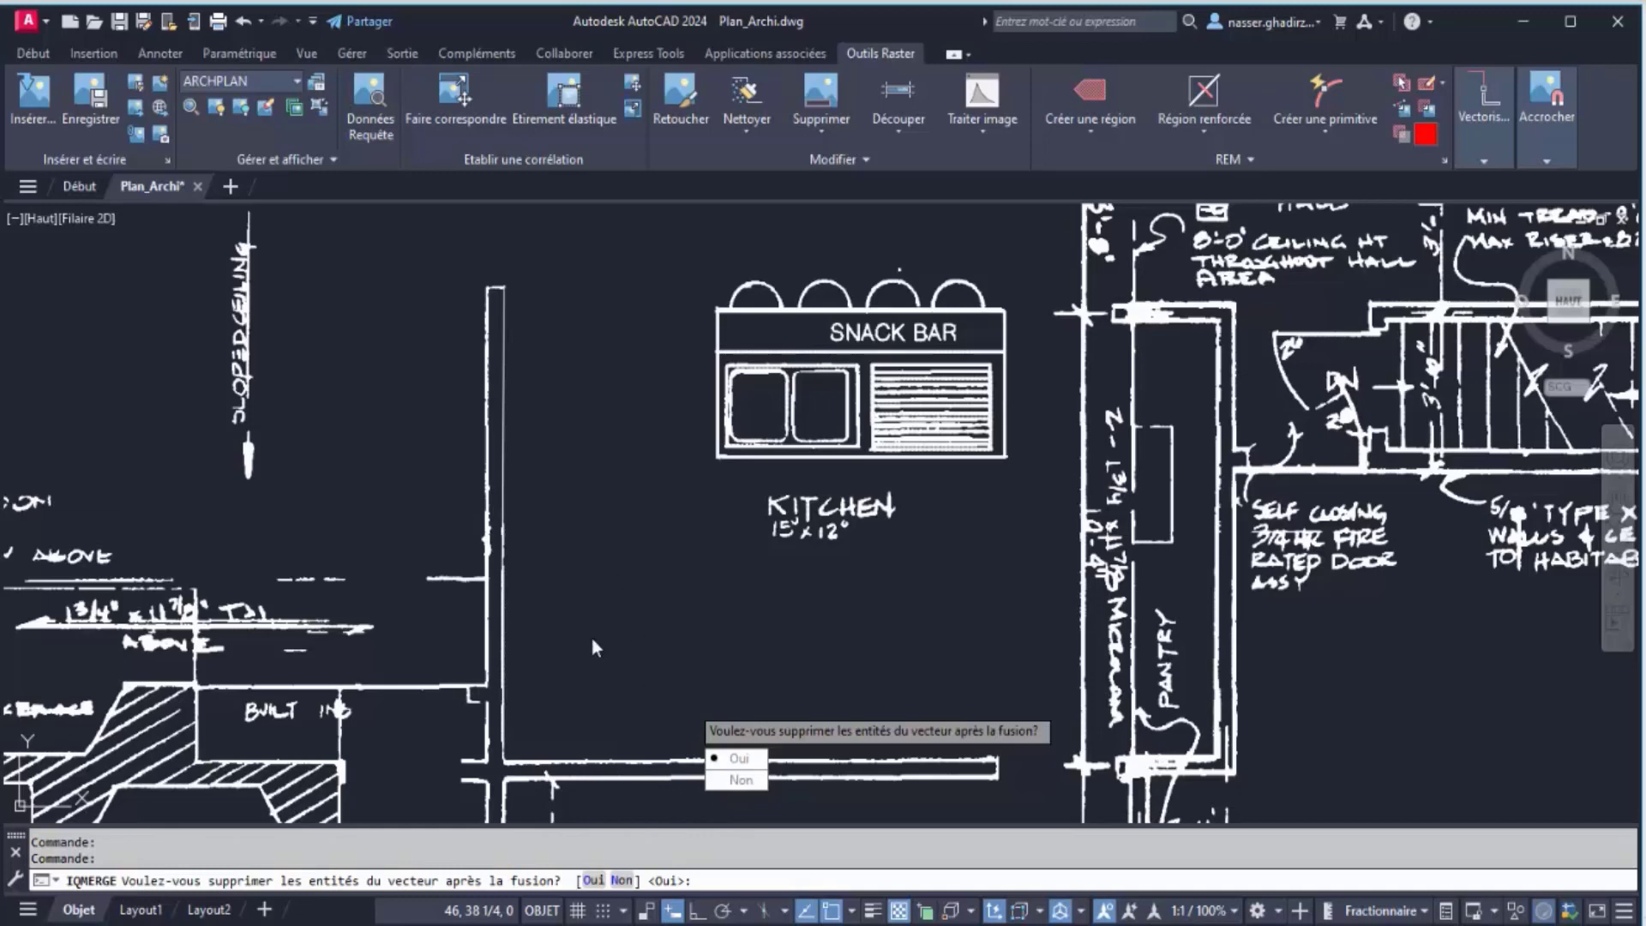
key("Return")
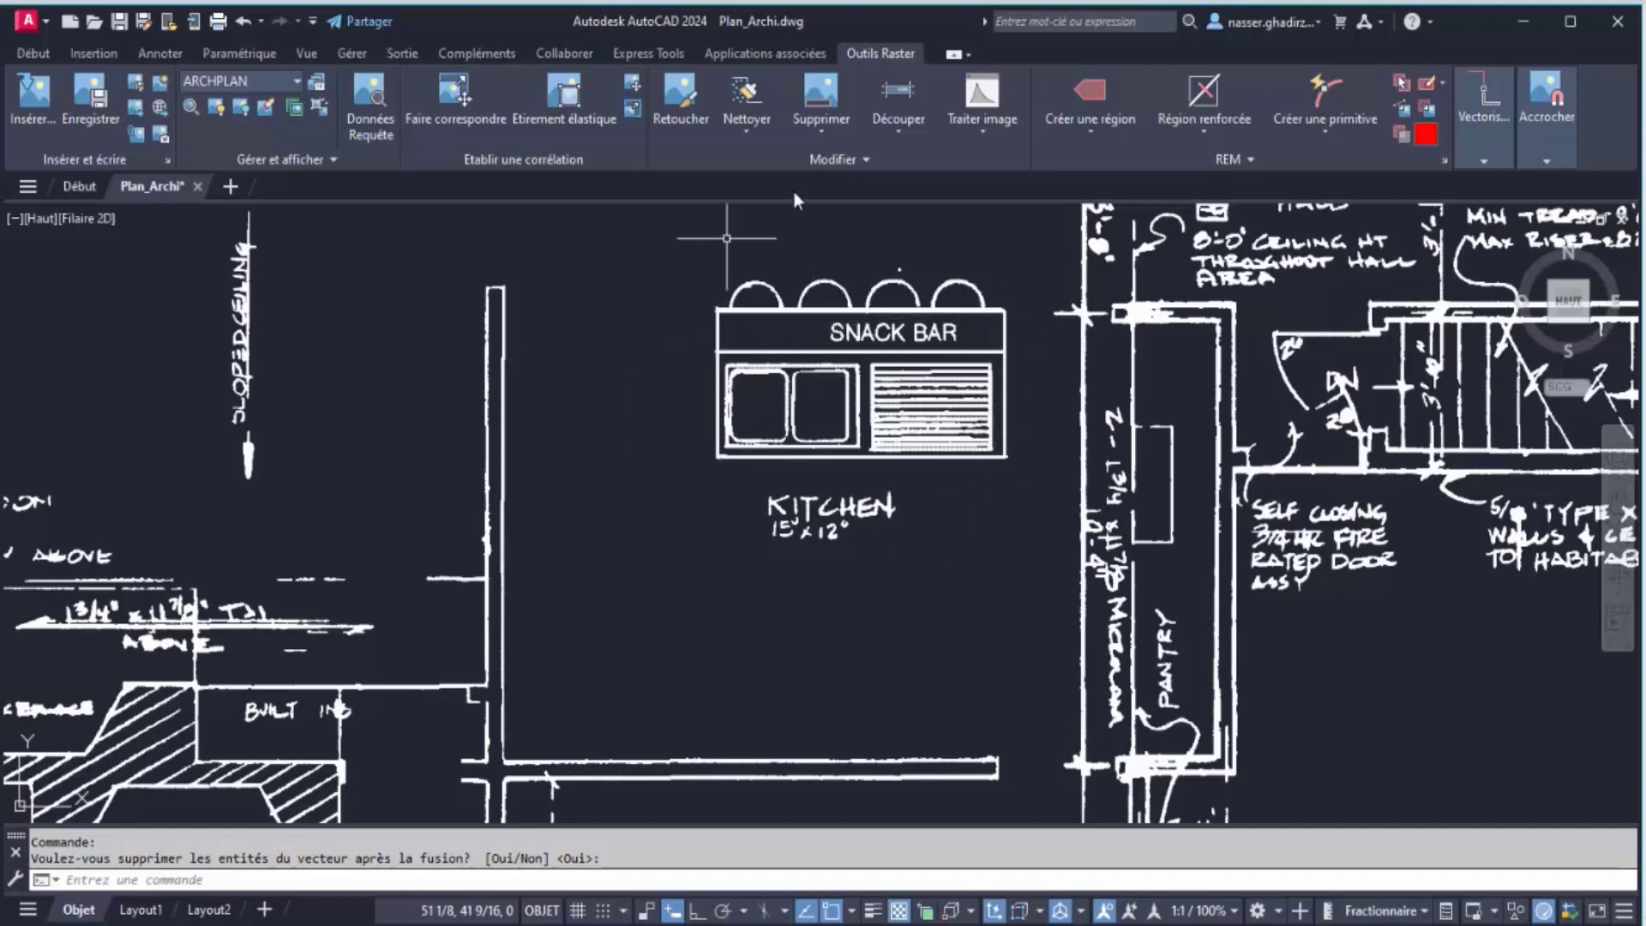
Enclose the snack bar and its four stools in a rectangular raster region, and erase that region from the plan
left_click(1097, 134)
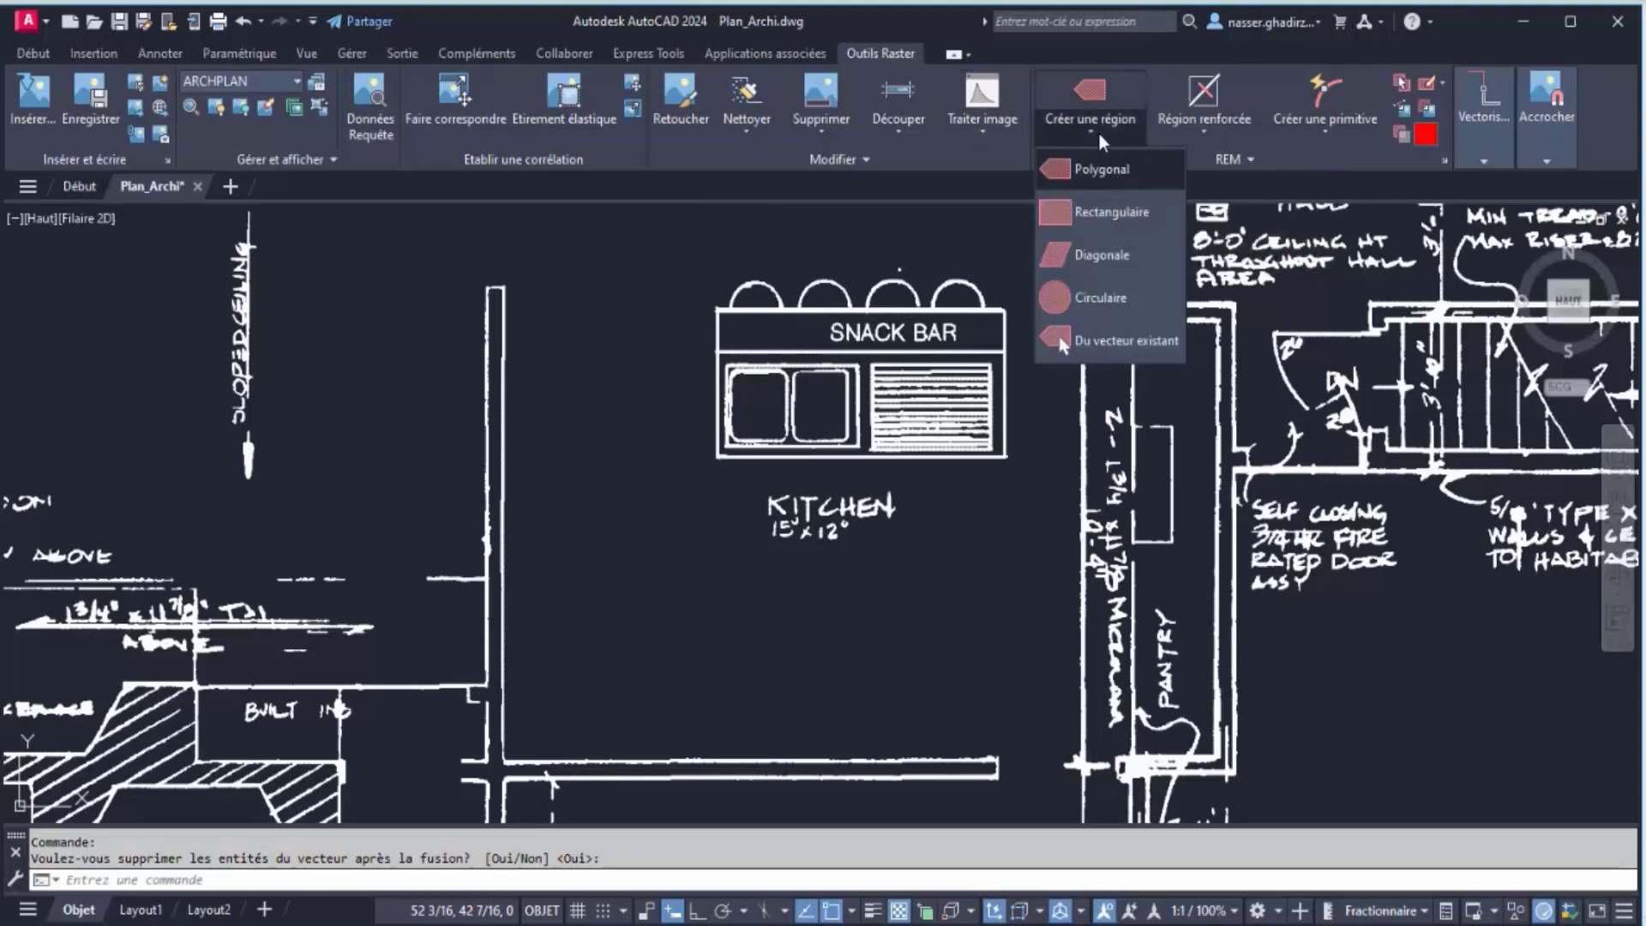
left_click(1109, 212)
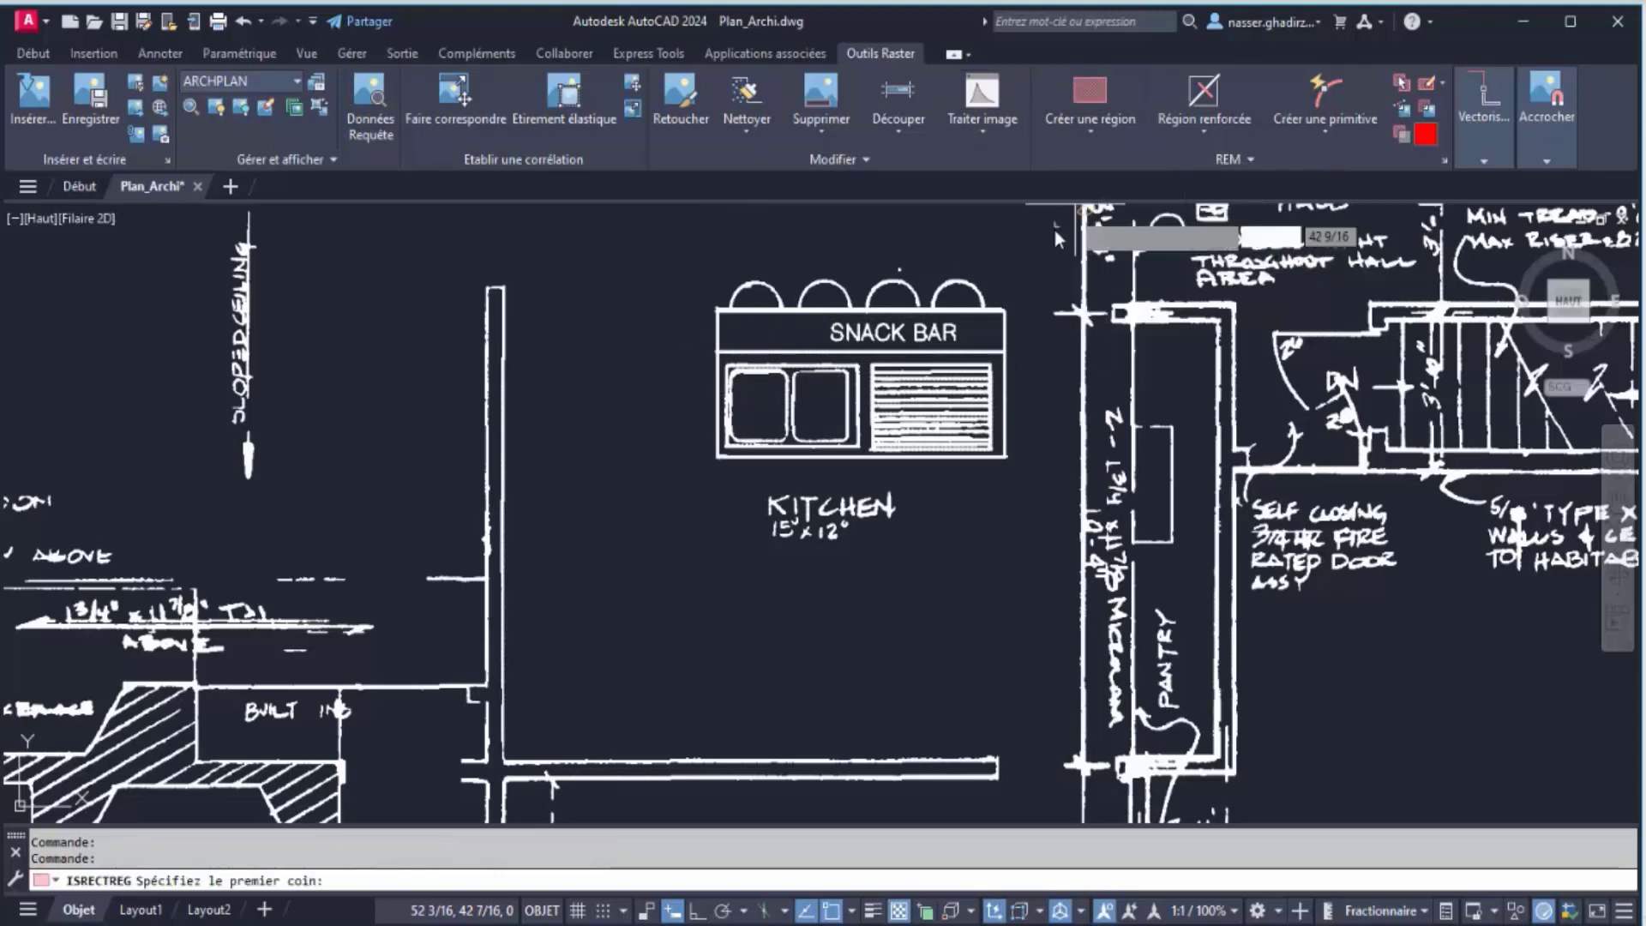
left_click(1032, 352)
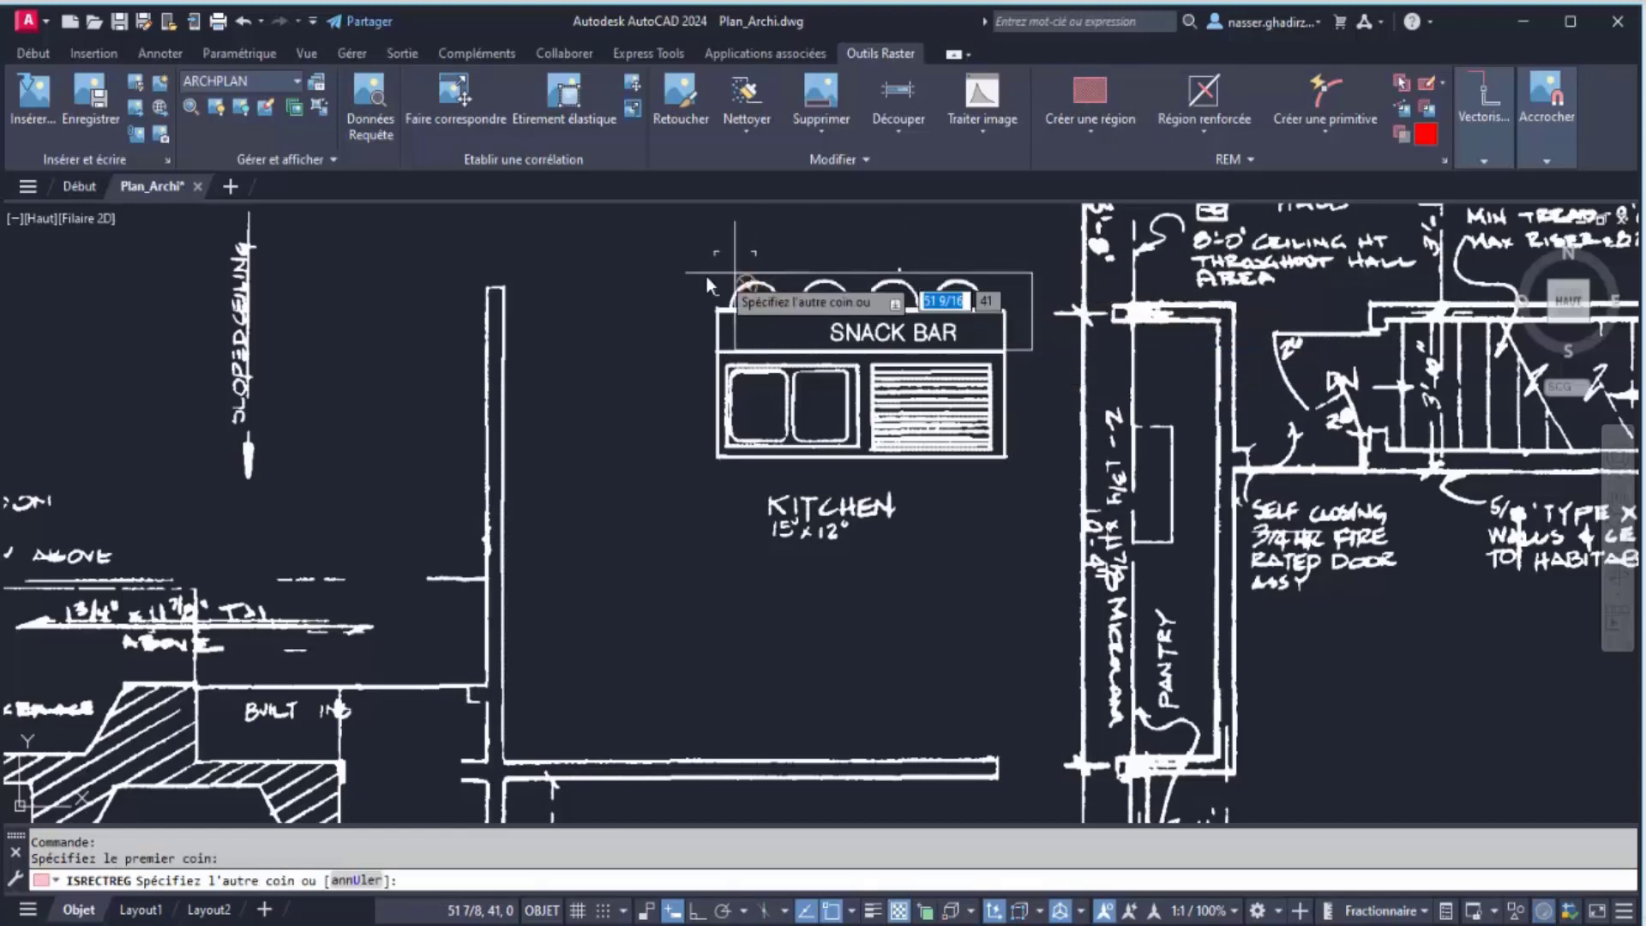
left_click(651, 266)
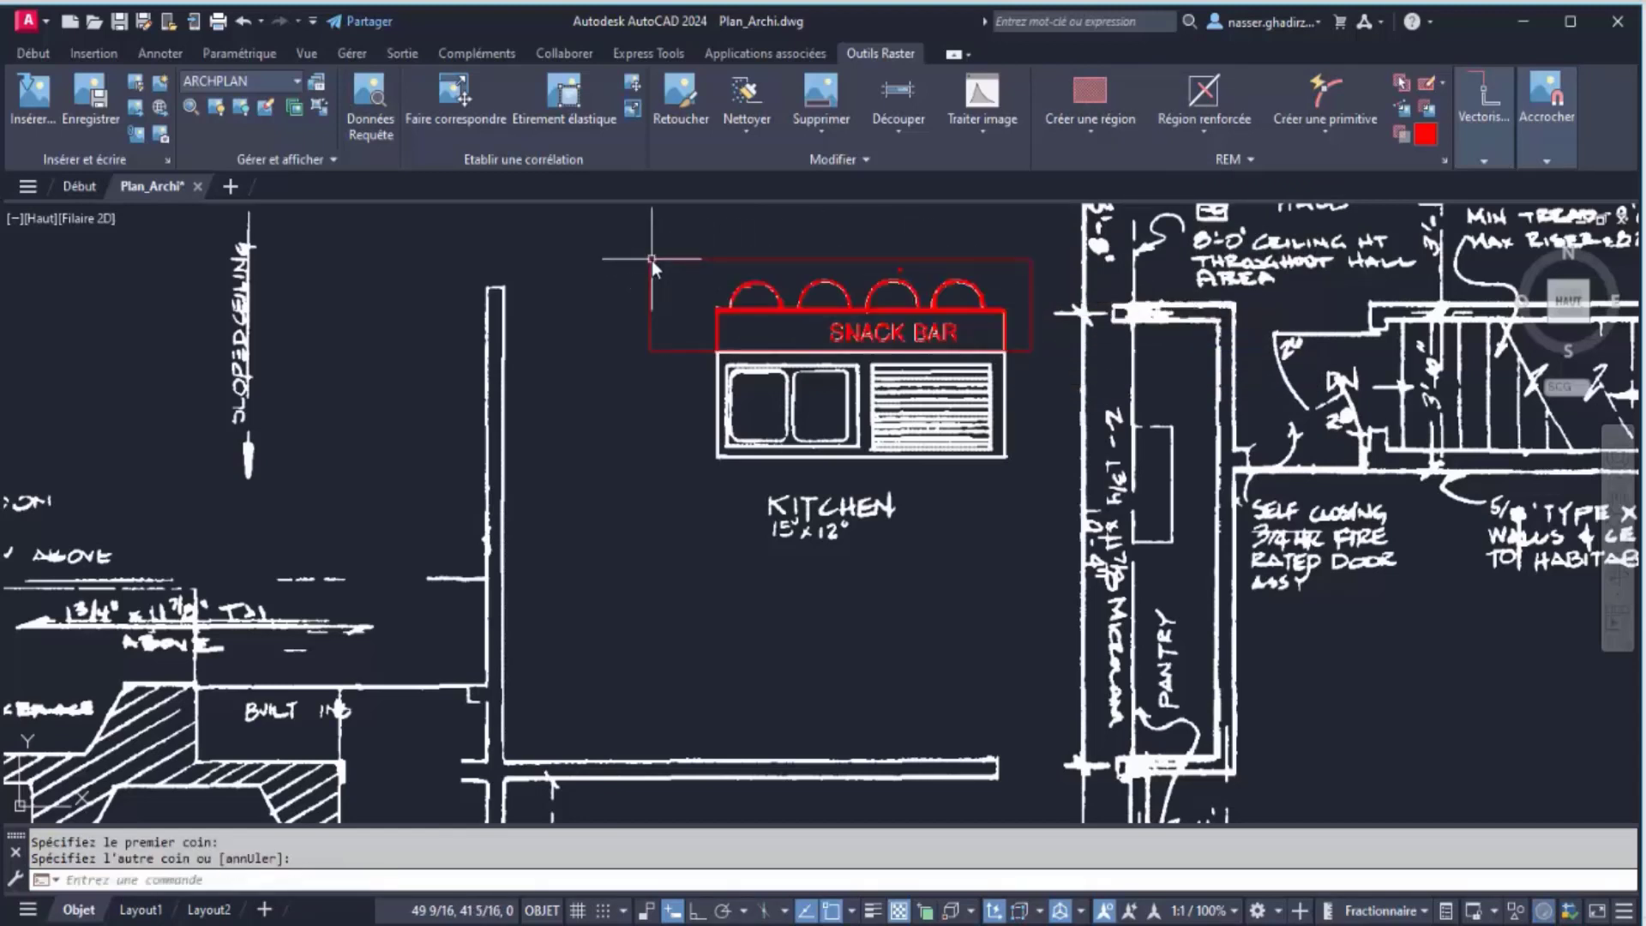
left_click(727, 254)
left_click(734, 260)
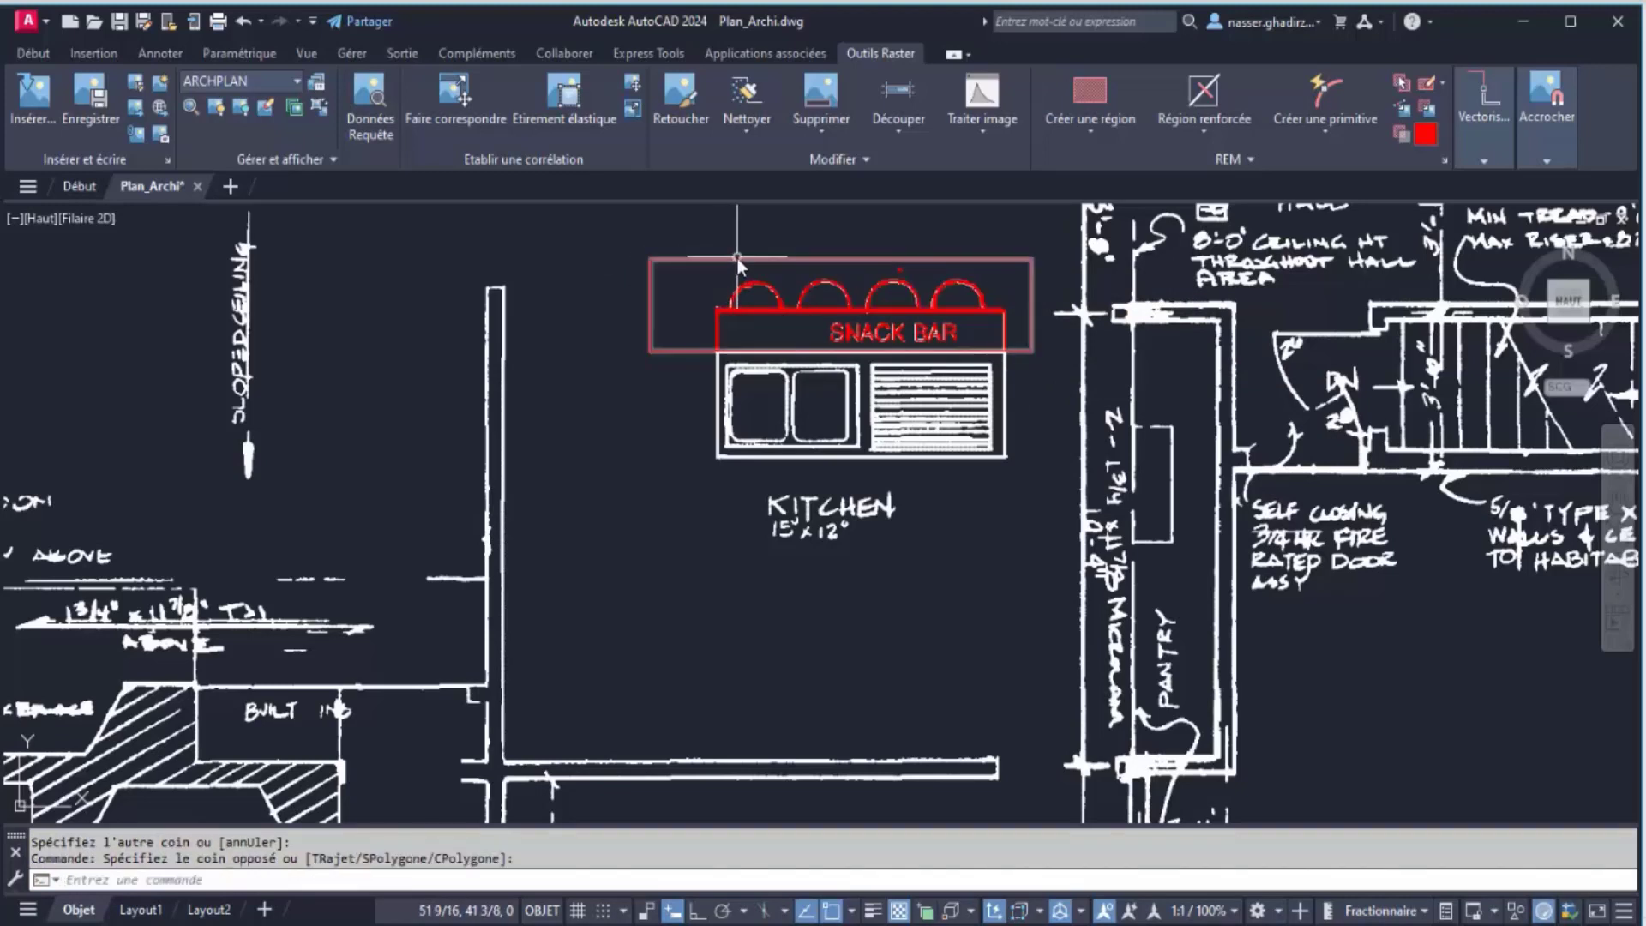
key("Delete")
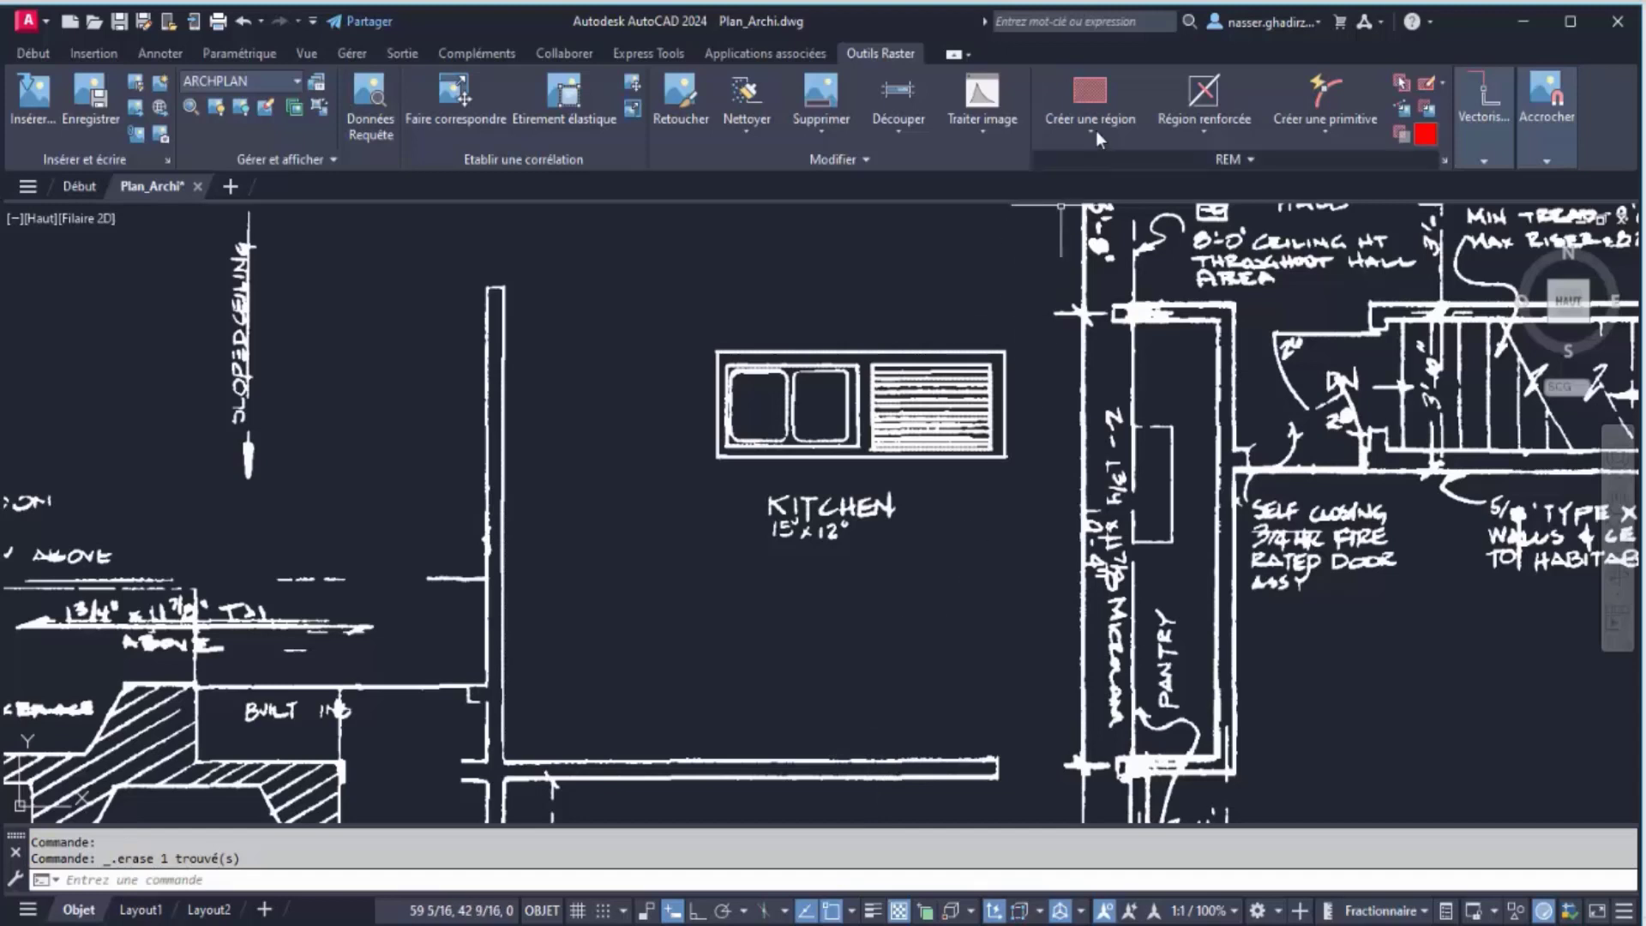
Create a rectangular raster region around the kitchen island's double sink and drainboard
left_click(1098, 92)
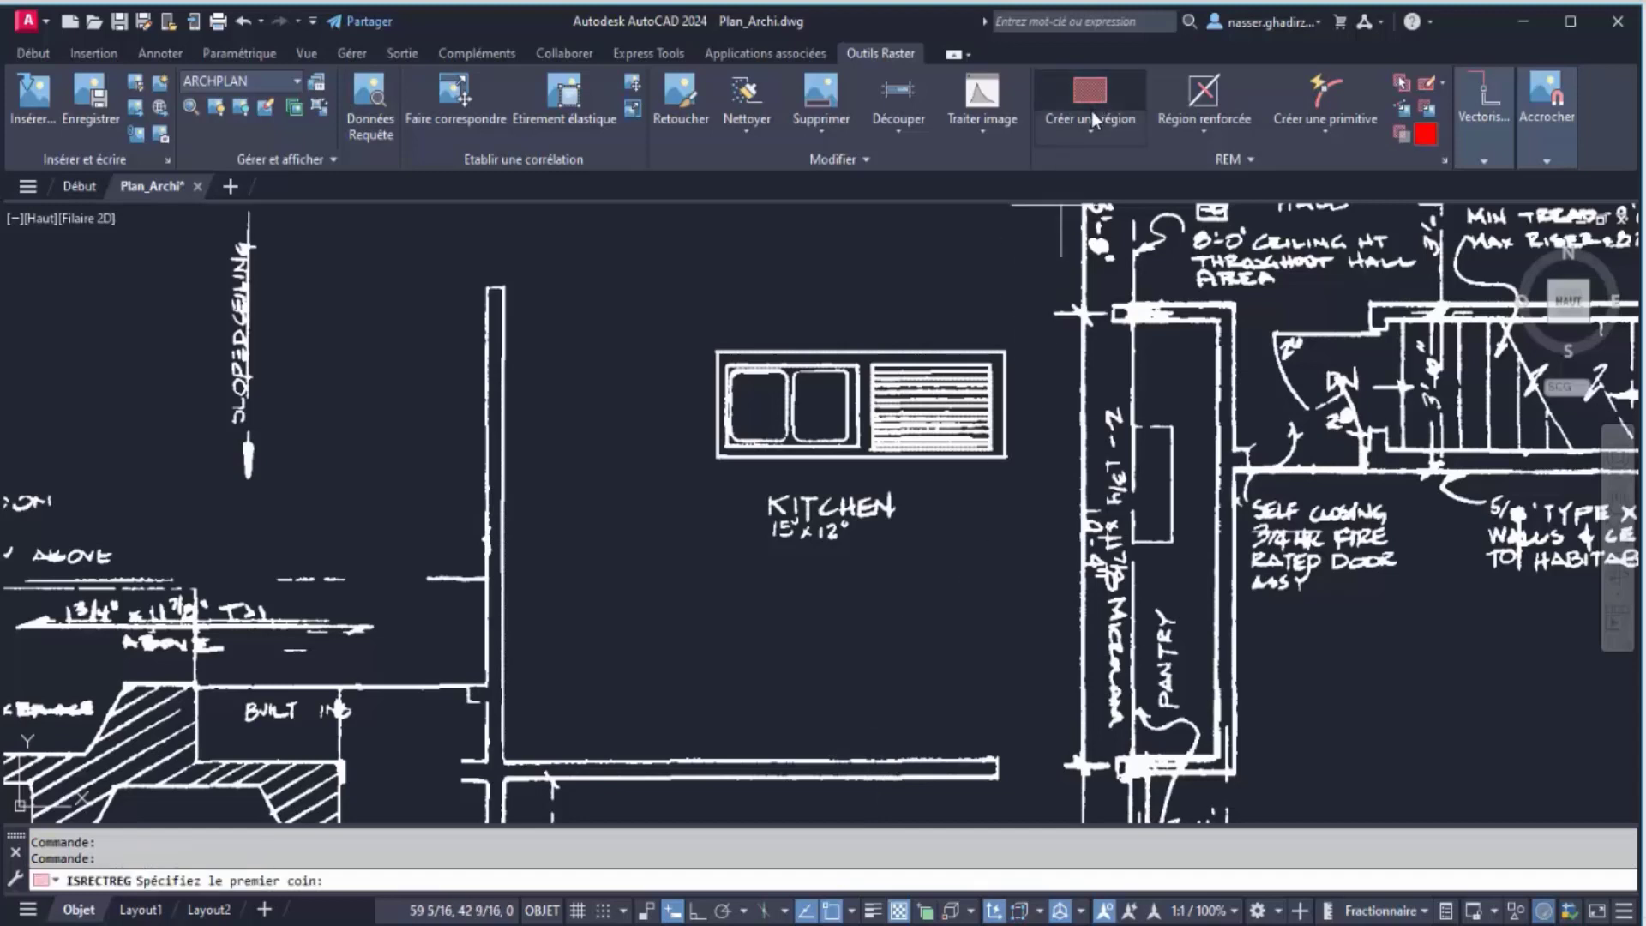
left_click(1047, 491)
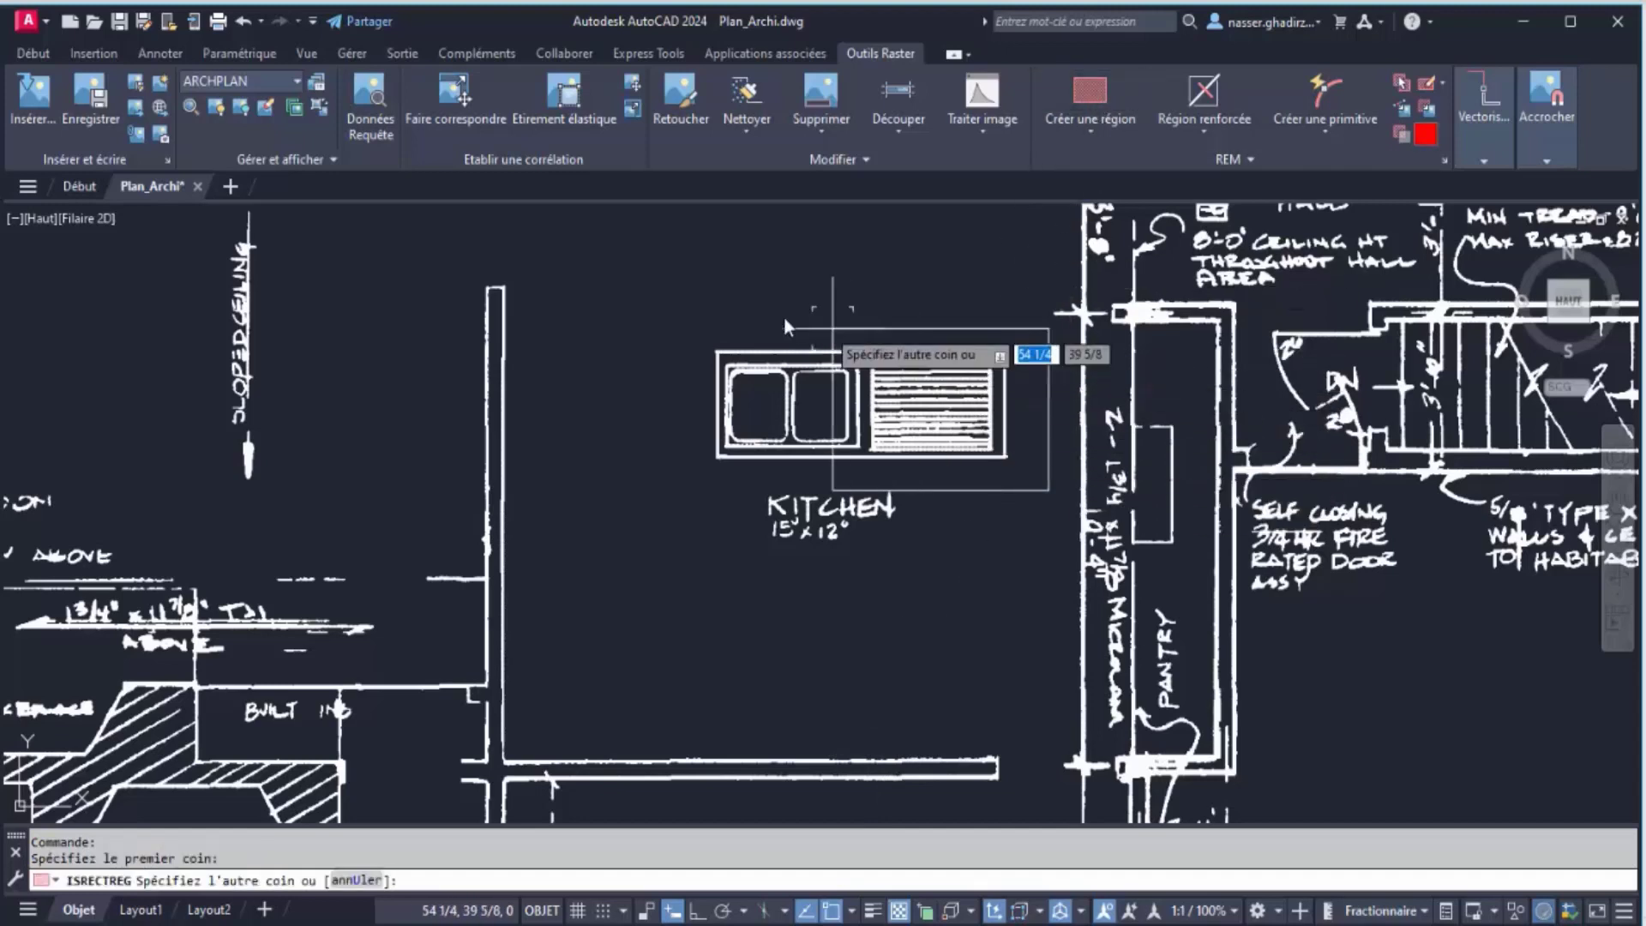
left_click(620, 307)
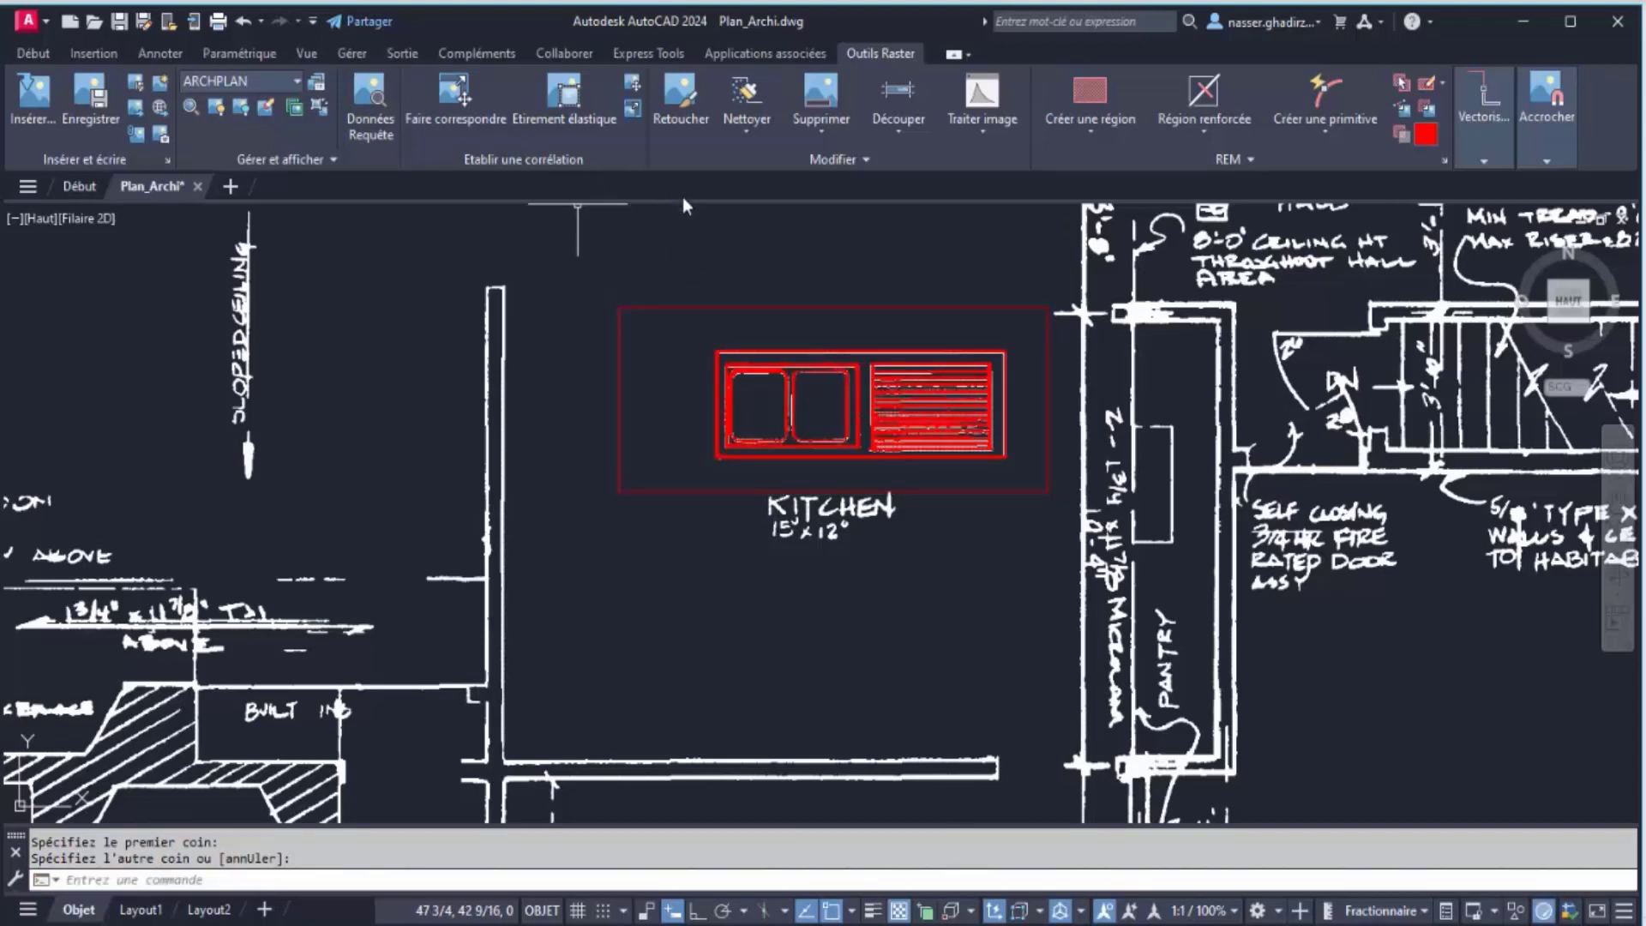
Move the sink and drainboard region down from its lower-right corner onto the upper face of the wall below the KITCHEN label
type("d")
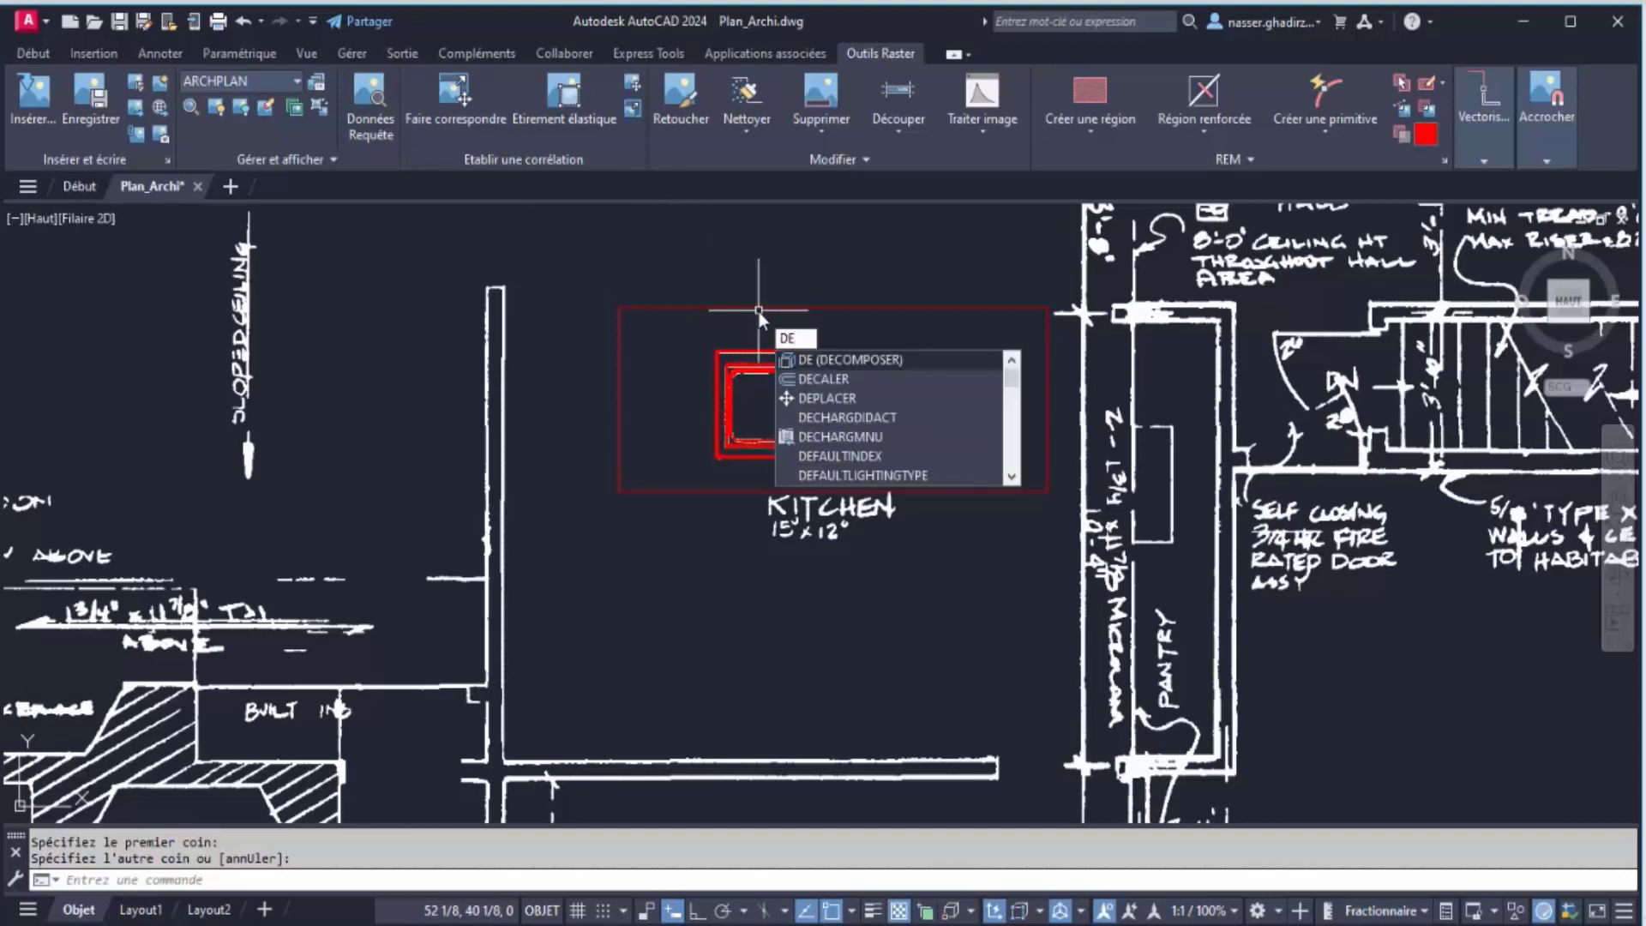
left_click(836, 398)
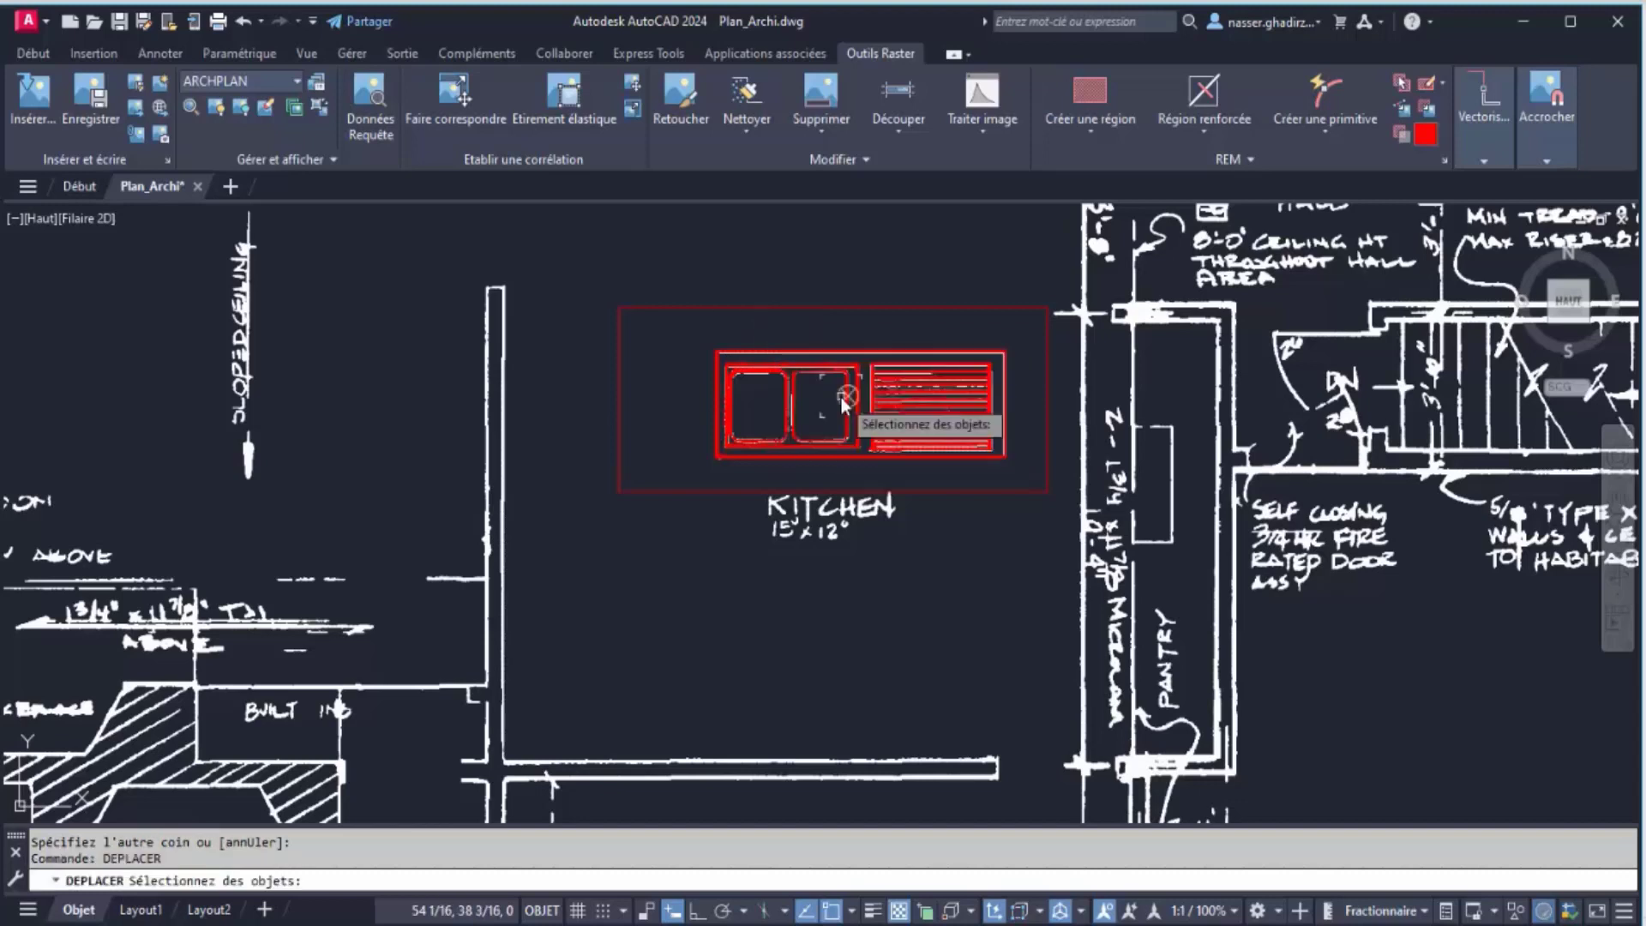
left_click(1017, 472)
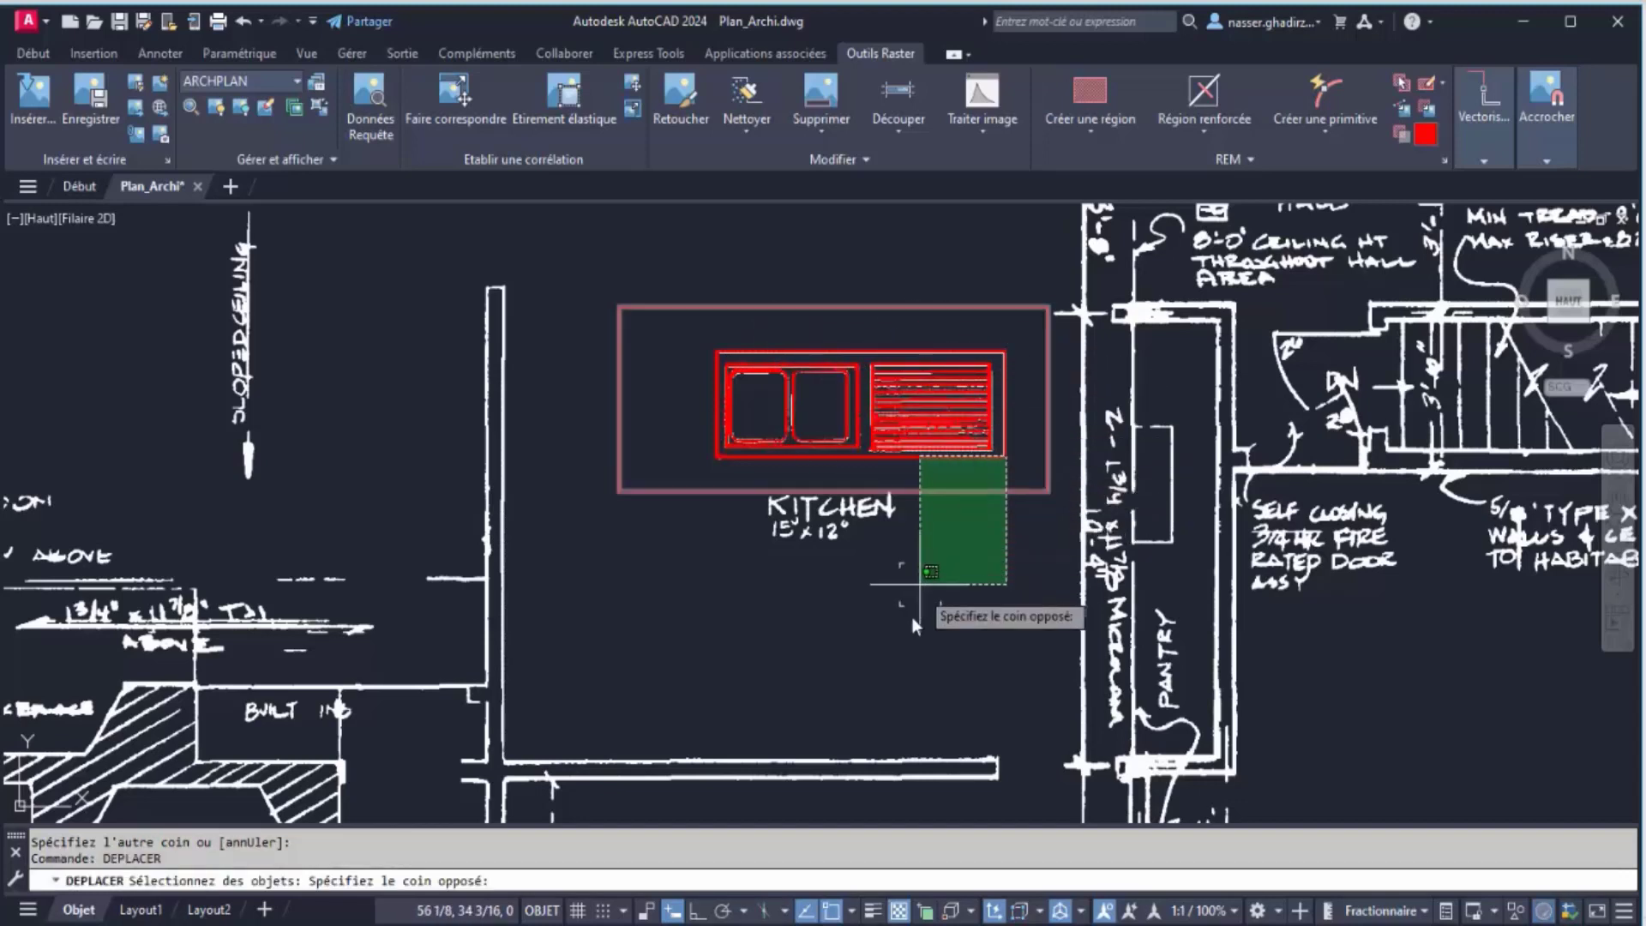
left_click(1007, 615)
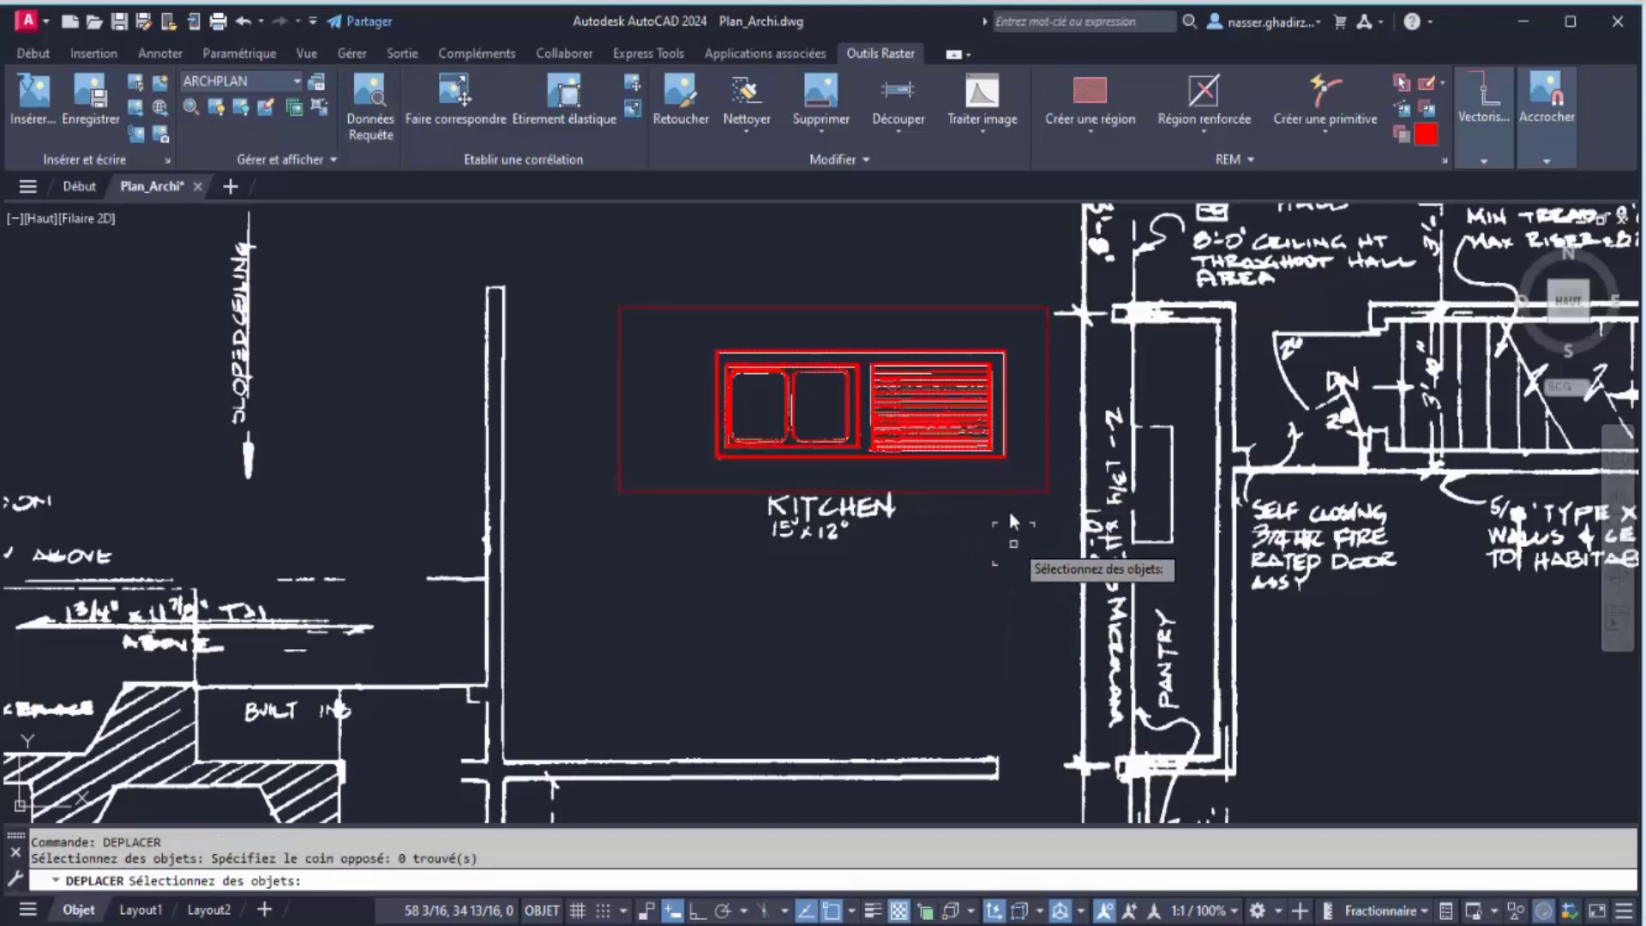
left_click(999, 456)
left_click(1016, 615)
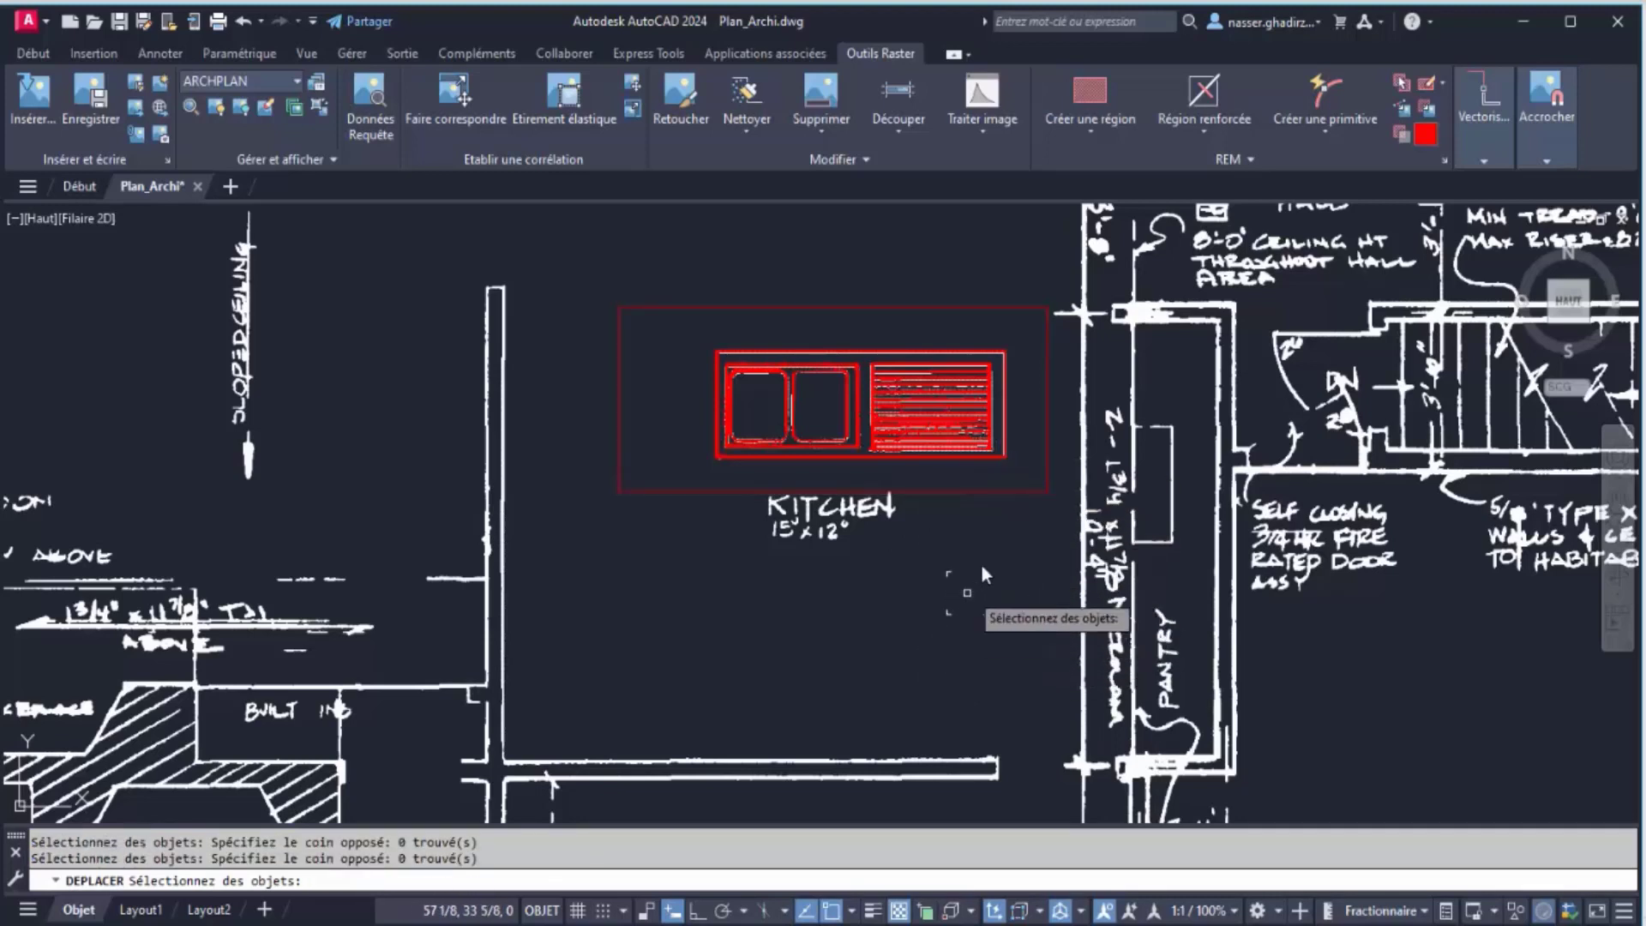
left_click(1027, 490)
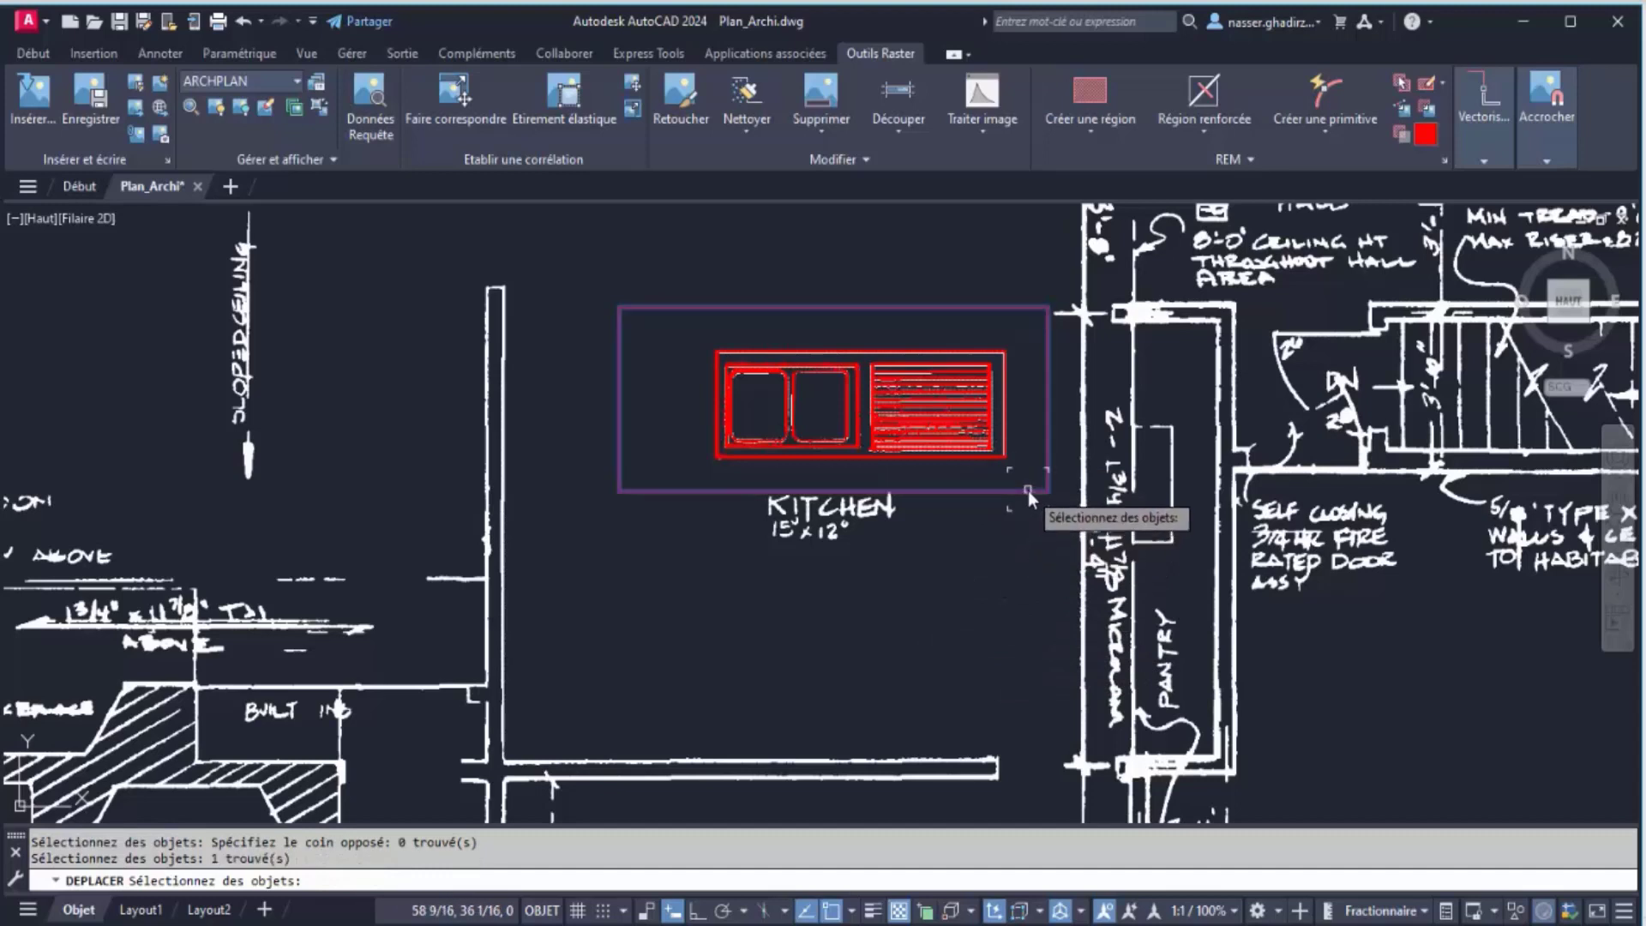
key("Return")
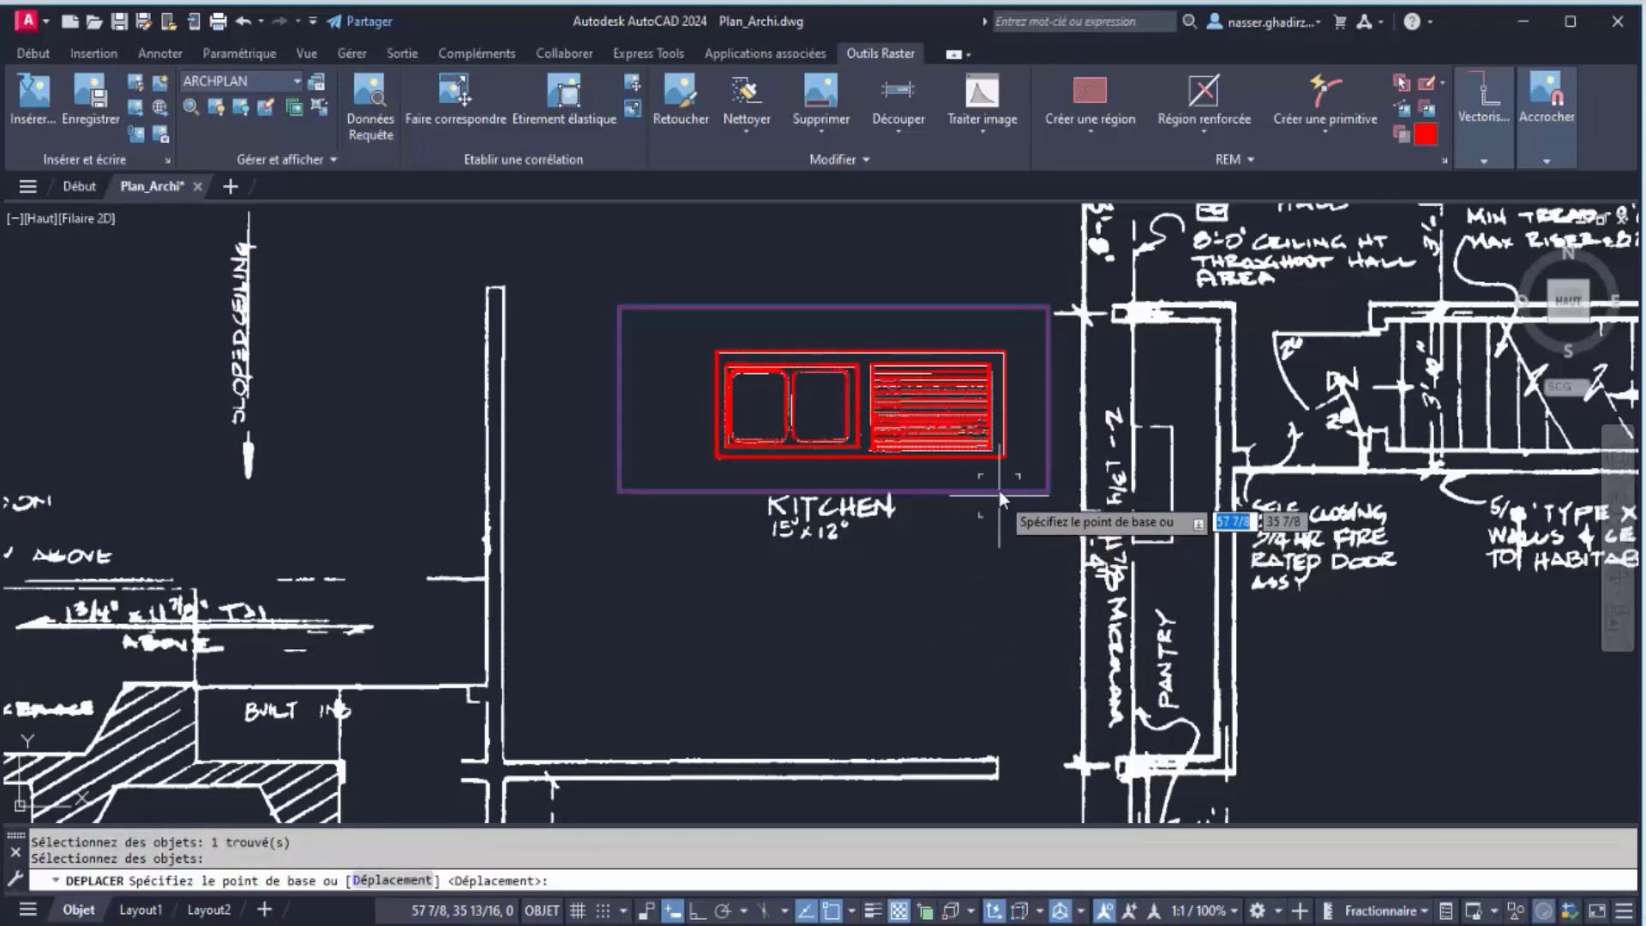
left_click(1003, 456)
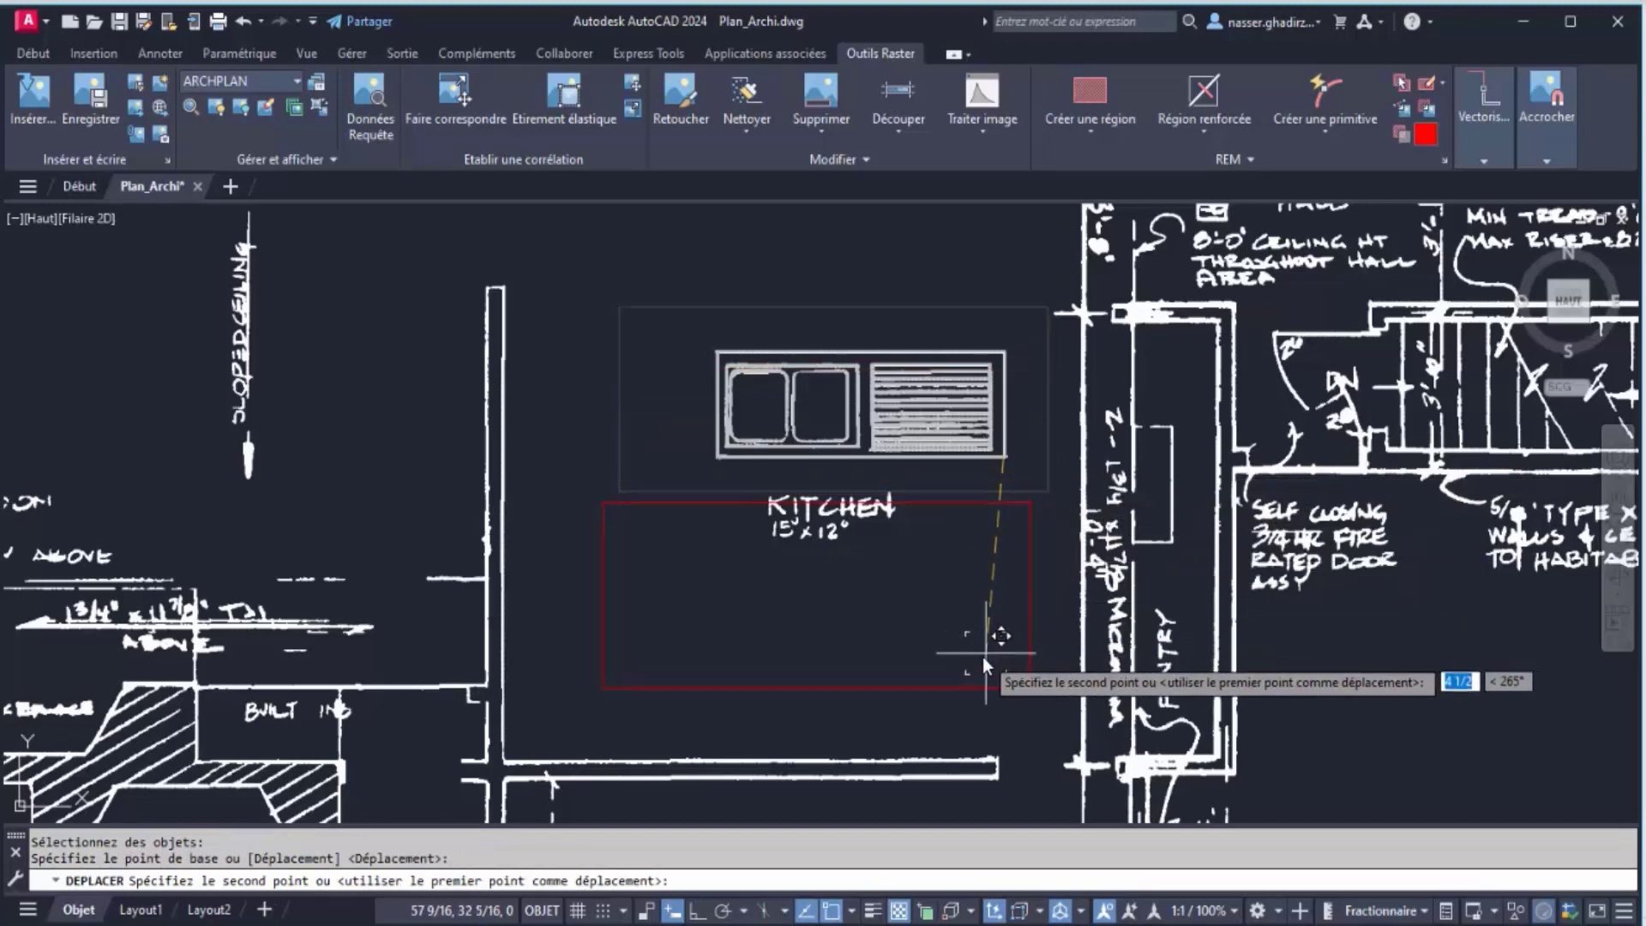
left_click(964, 749)
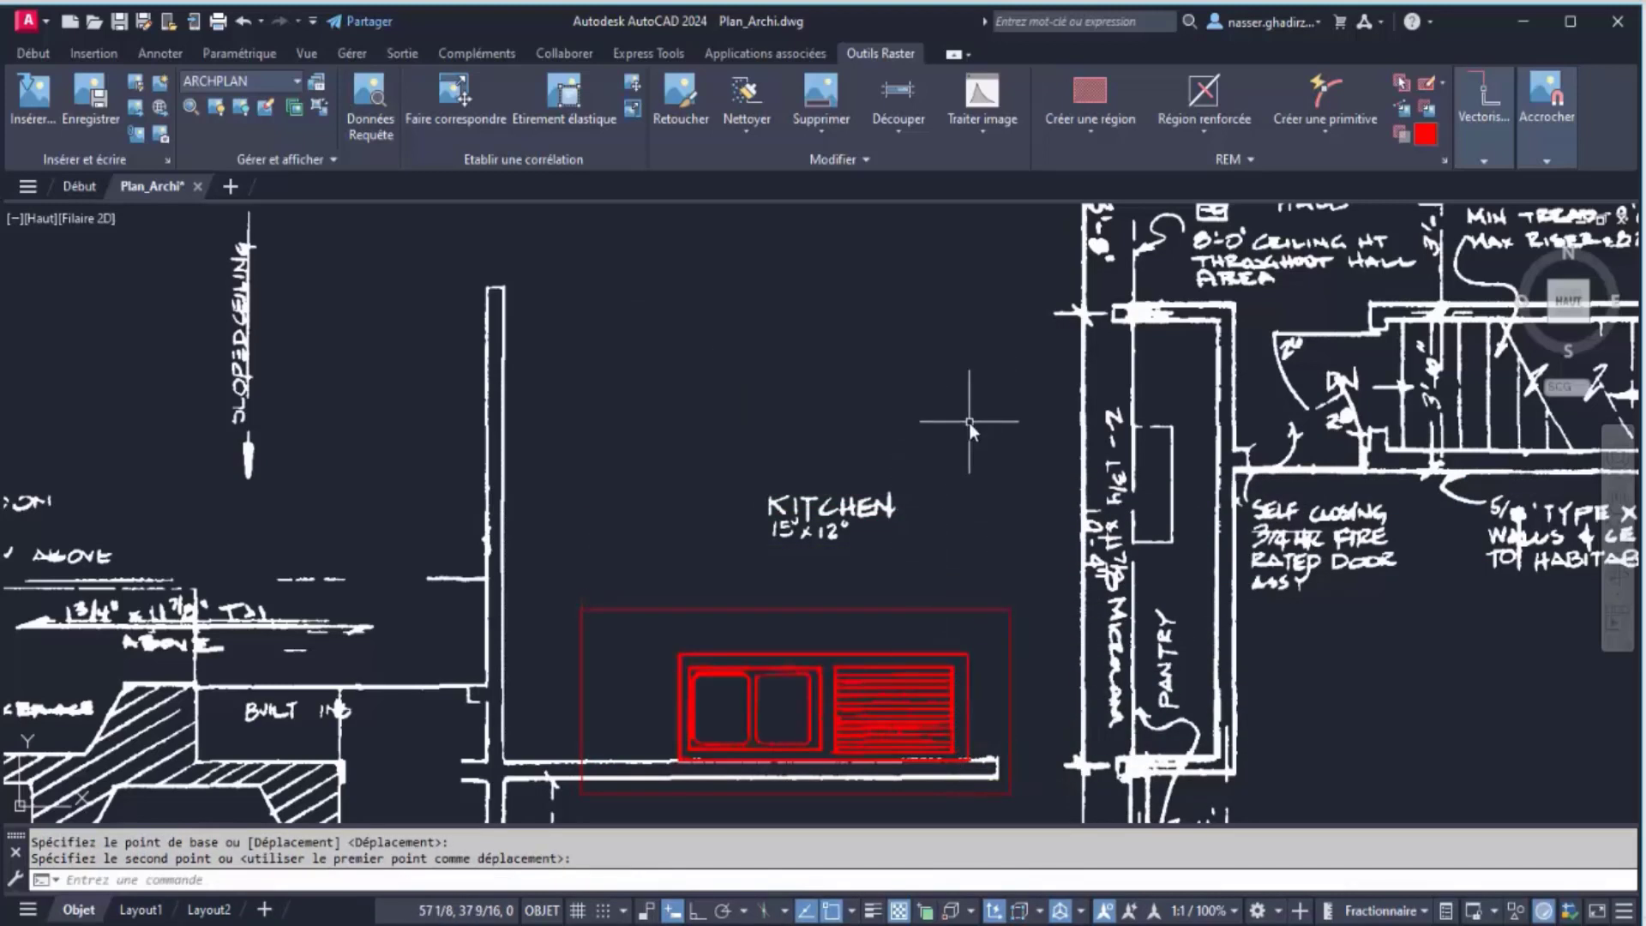
Merge the moved sink region back into the raster image
scroll(933, 570, "down", 1)
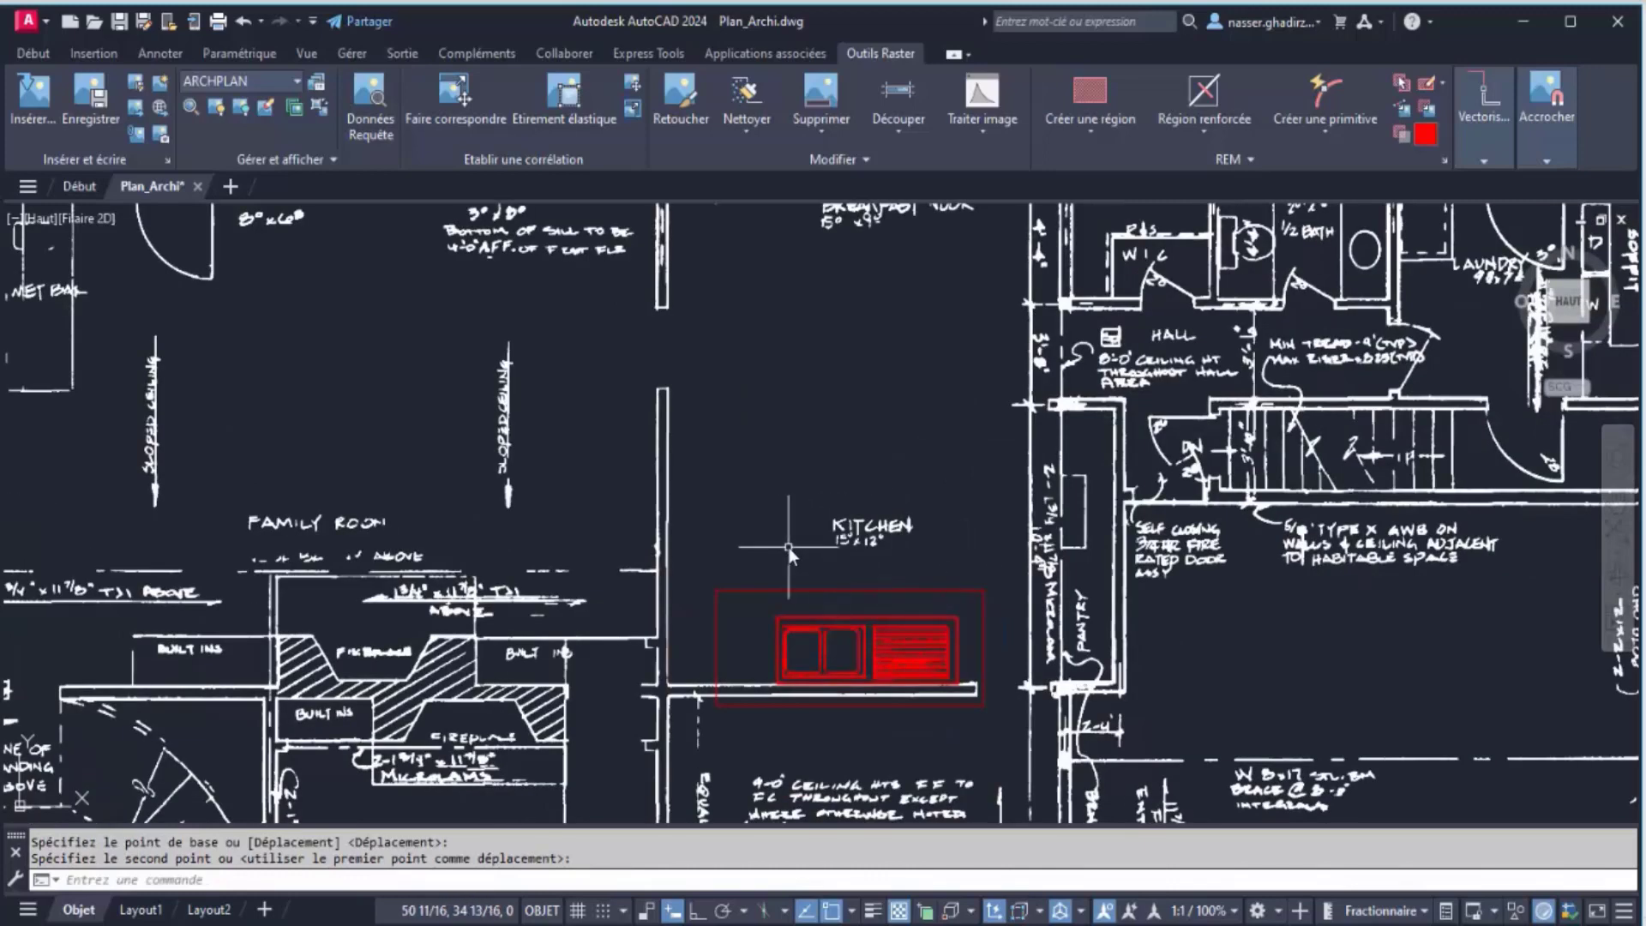
scroll(788, 548, "up", 1)
middle_click_drag(790, 545, 742, 368)
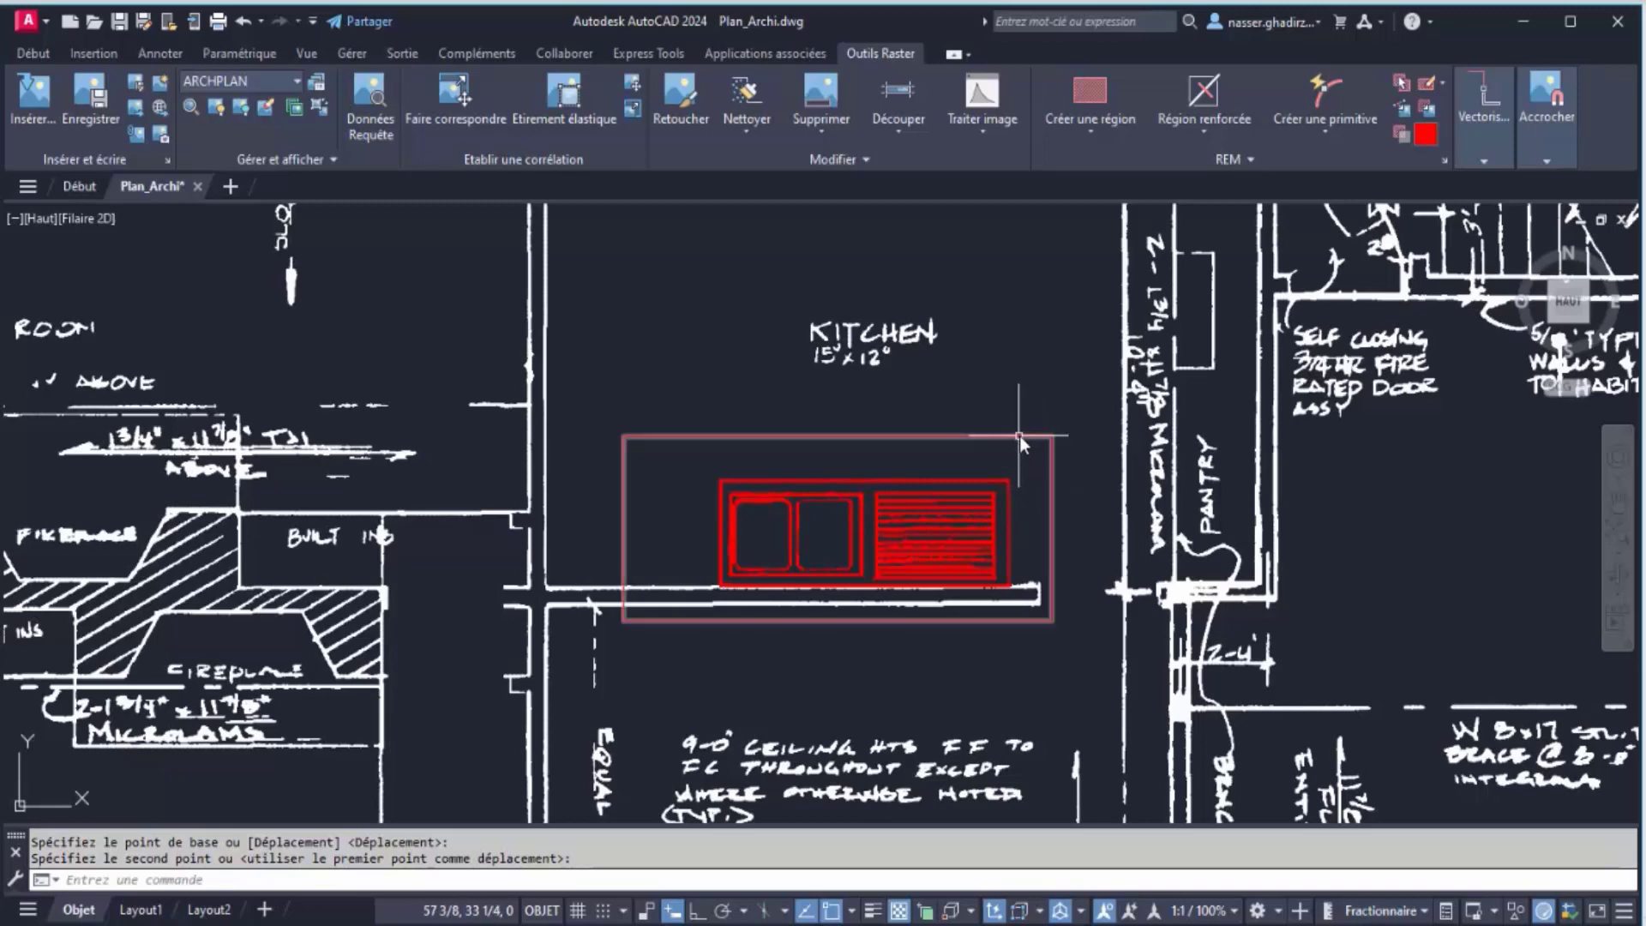
left_click(1020, 434)
right_click(1020, 435)
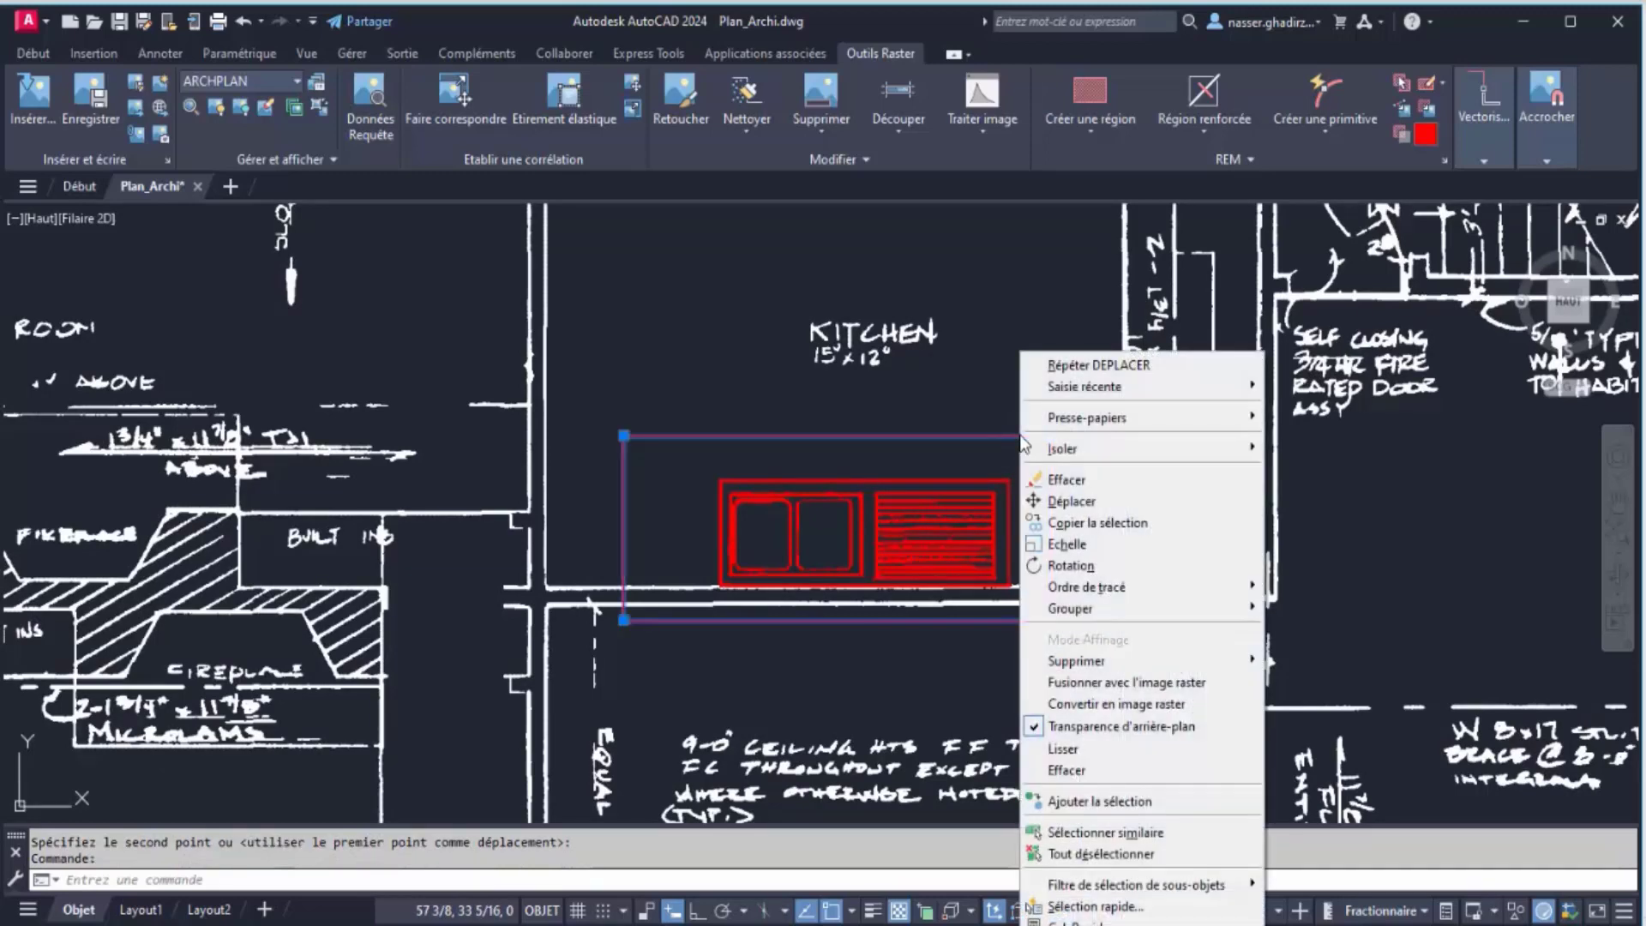
left_click(1183, 683)
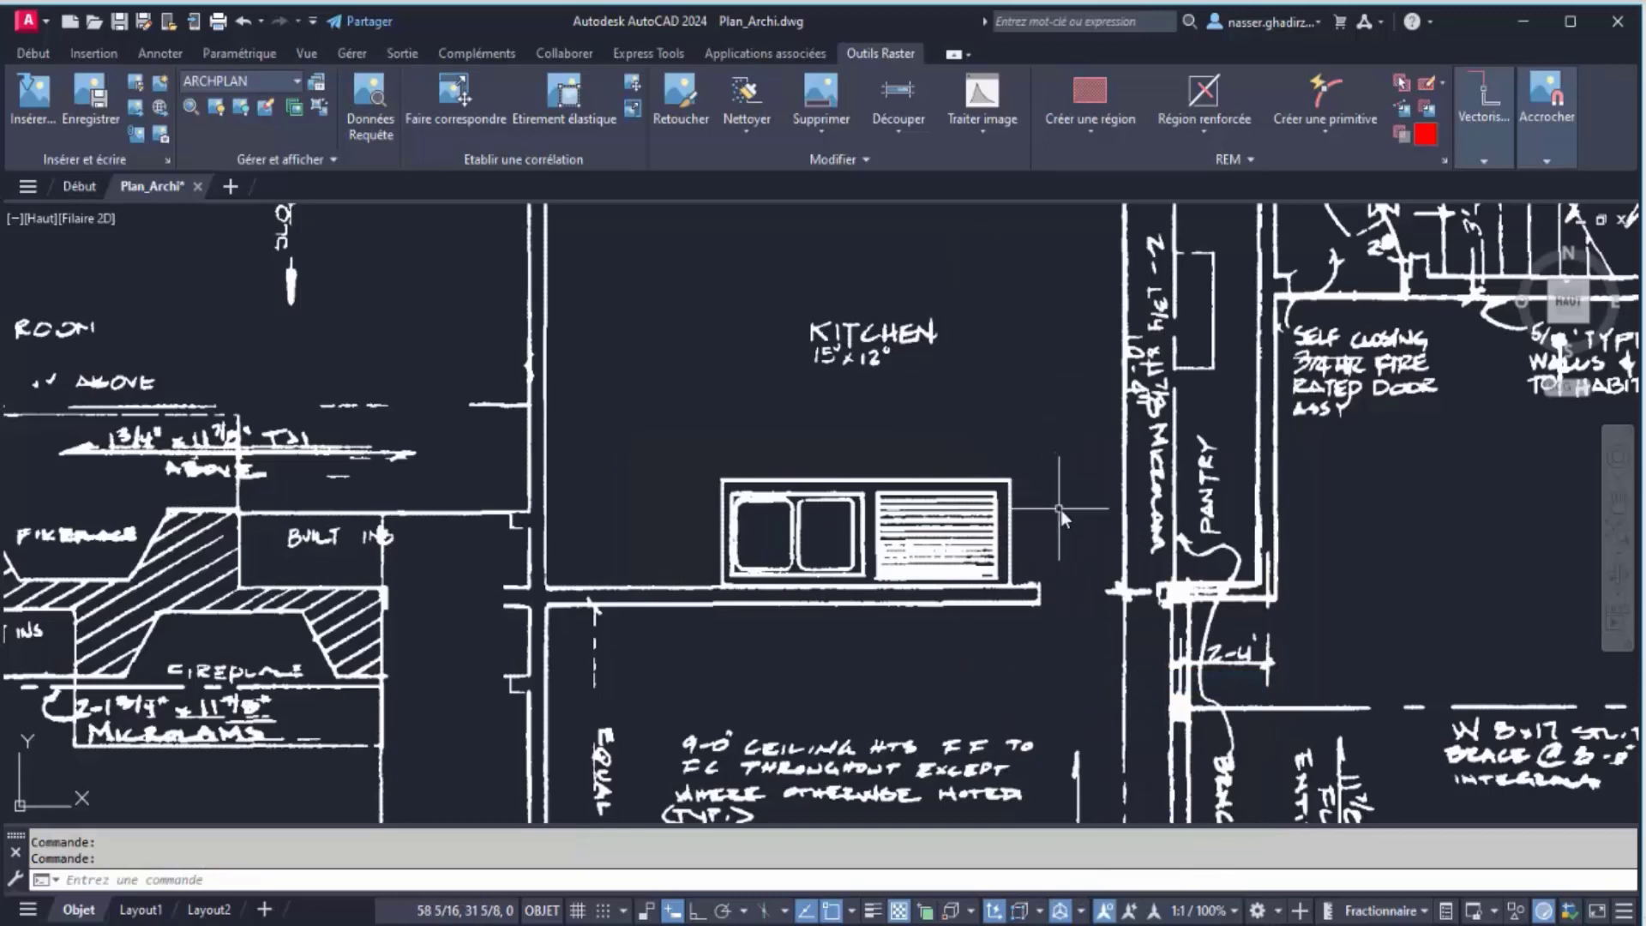
Enclose the curved staircase beside the foyer in a rectangular raster region, and erase that region from the plan
scroll(696, 521, "down", 2)
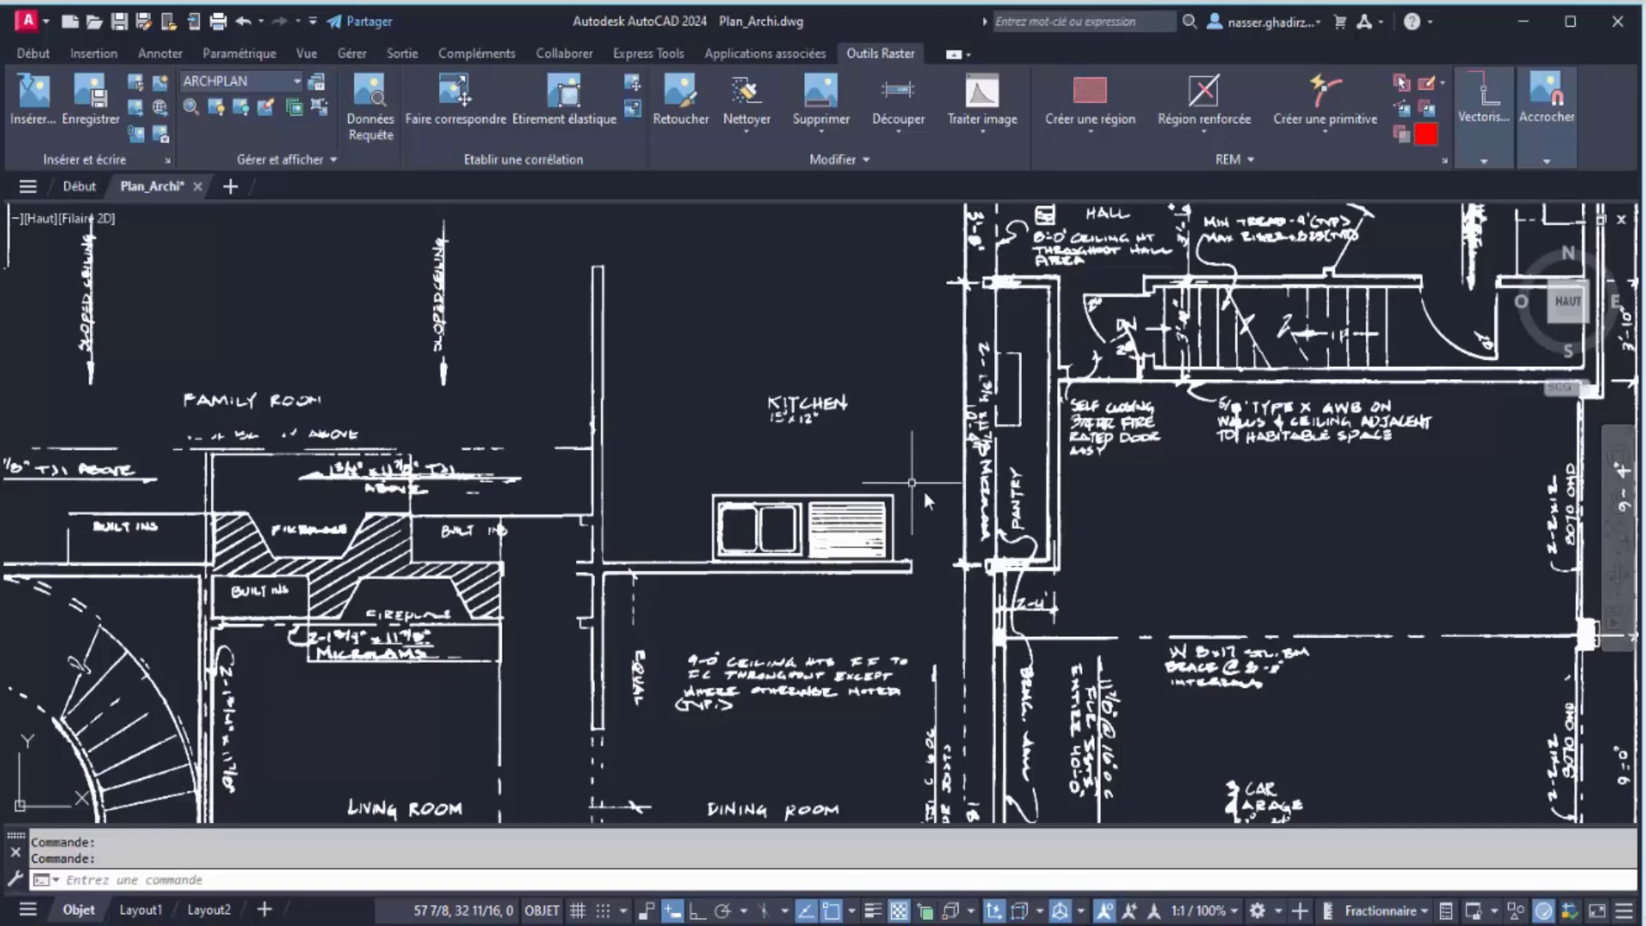
scroll(951, 504, "down", 2)
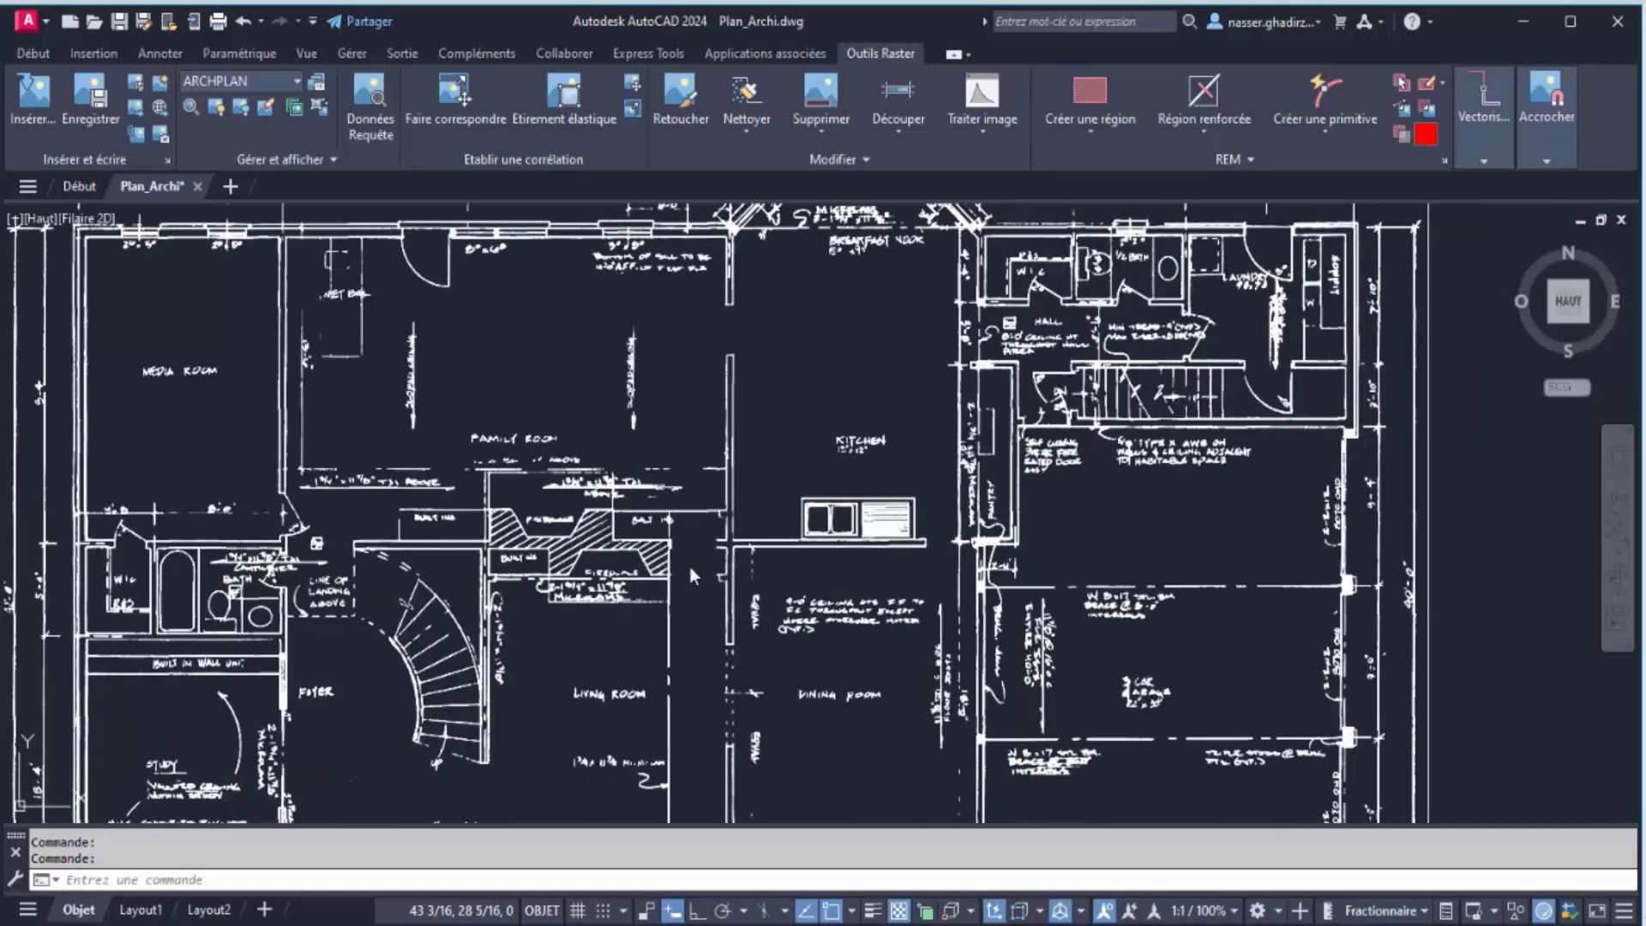
middle_click_drag(687, 567, 826, 456)
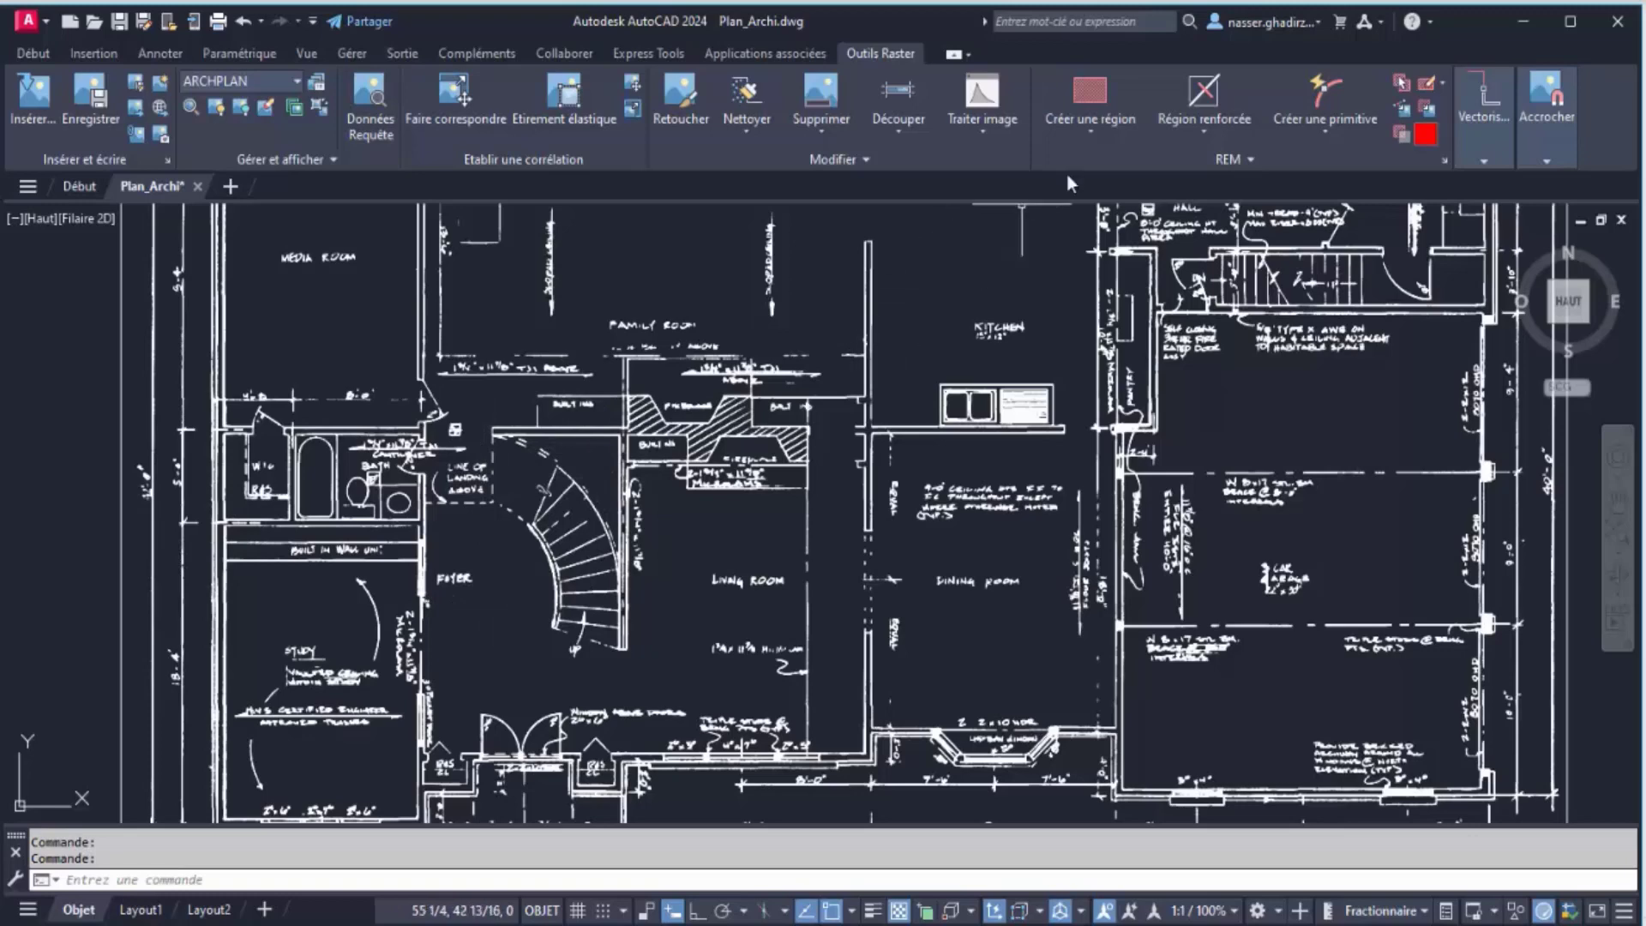
left_click(1087, 89)
left_click(1090, 128)
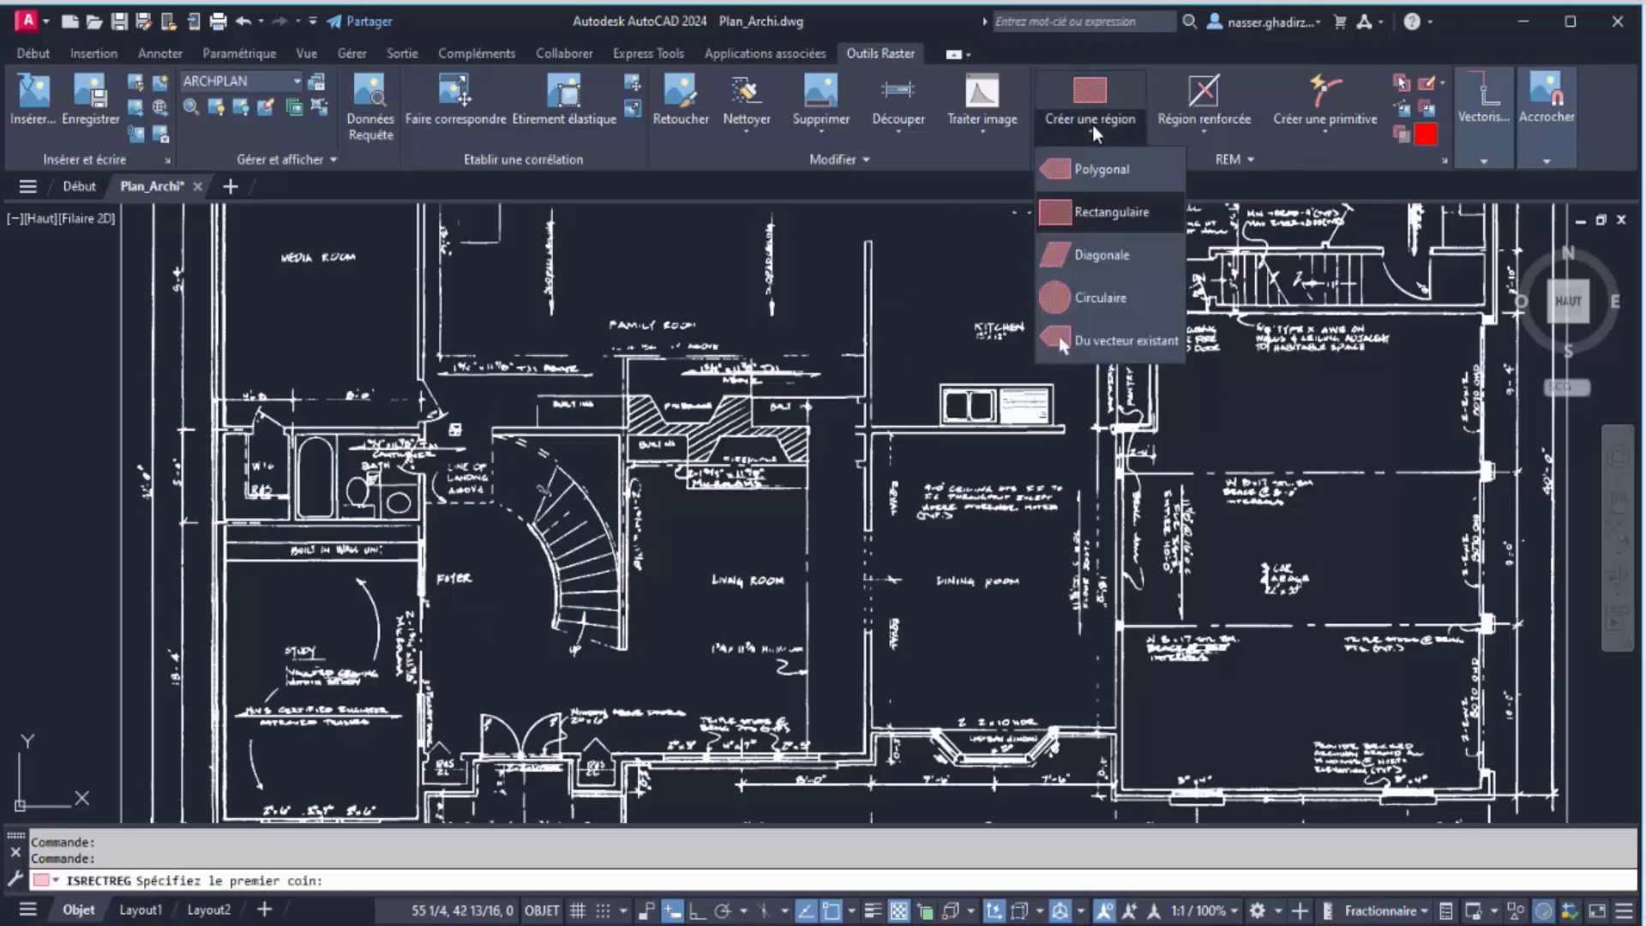
left_click(1058, 336)
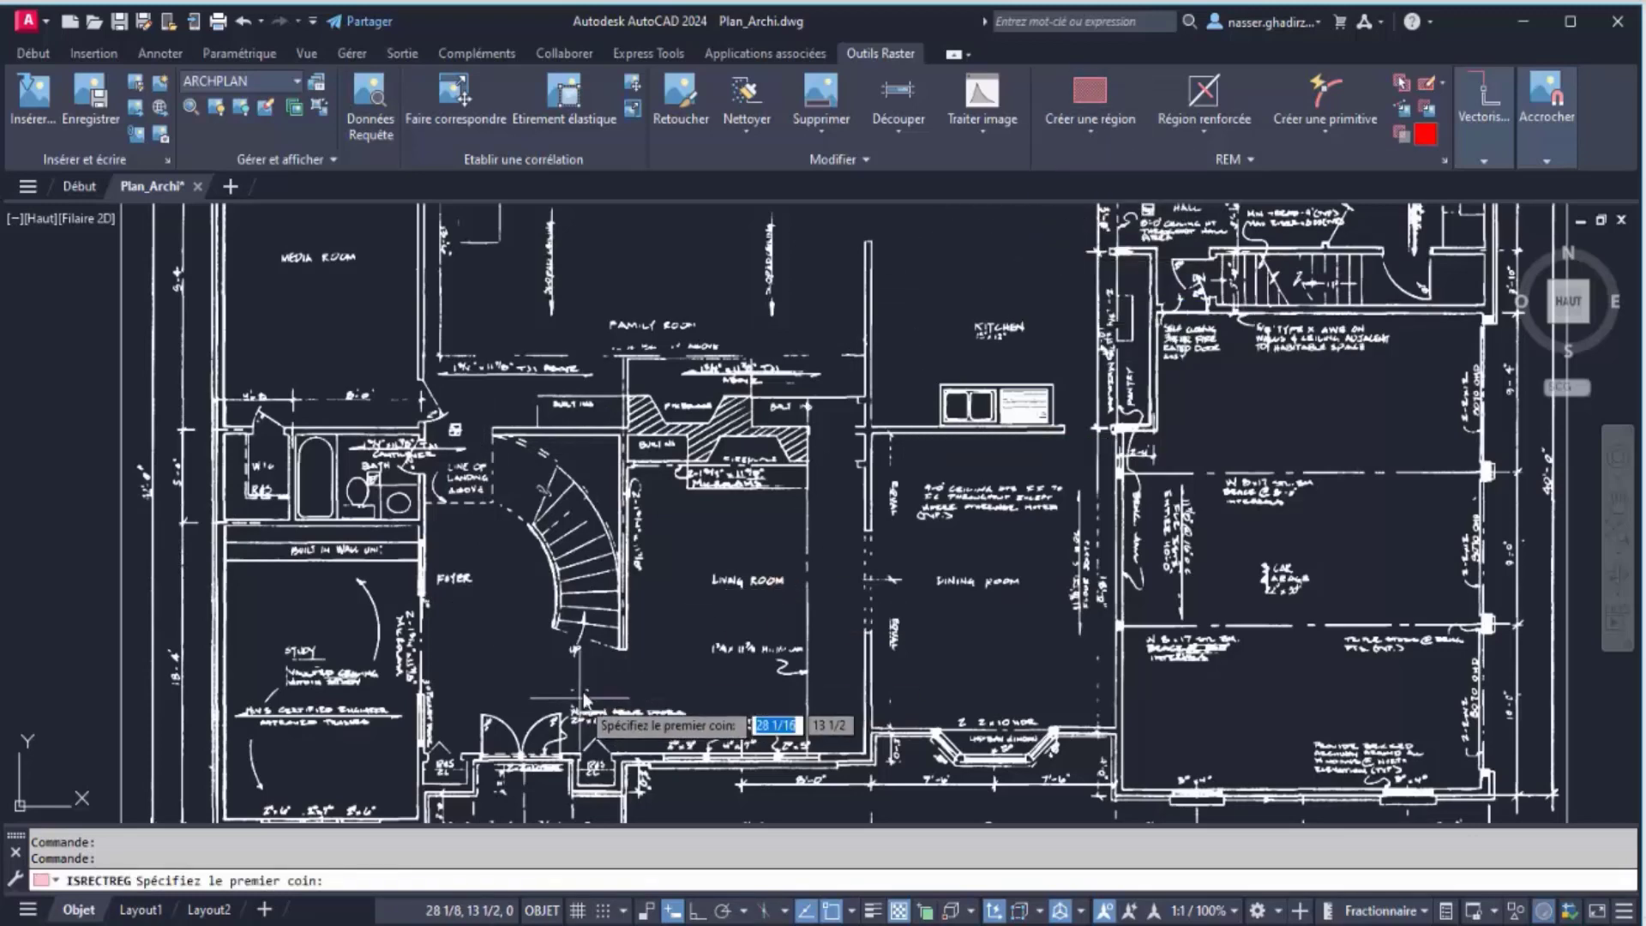
scroll(607, 672, "up", 2)
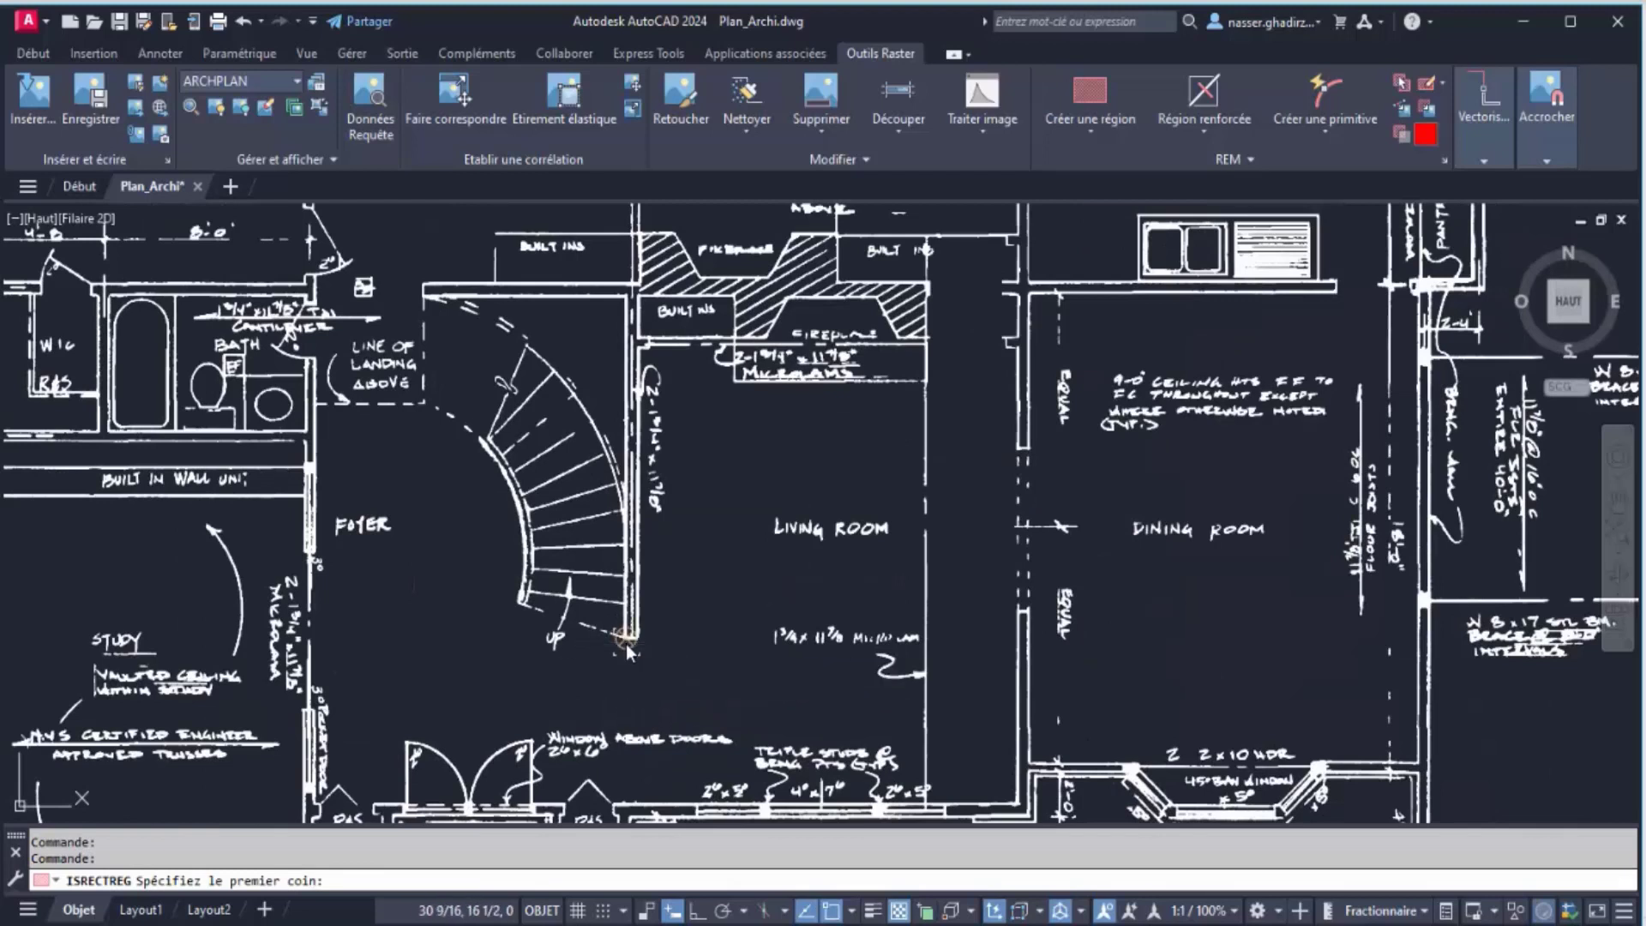
left_click(625, 639)
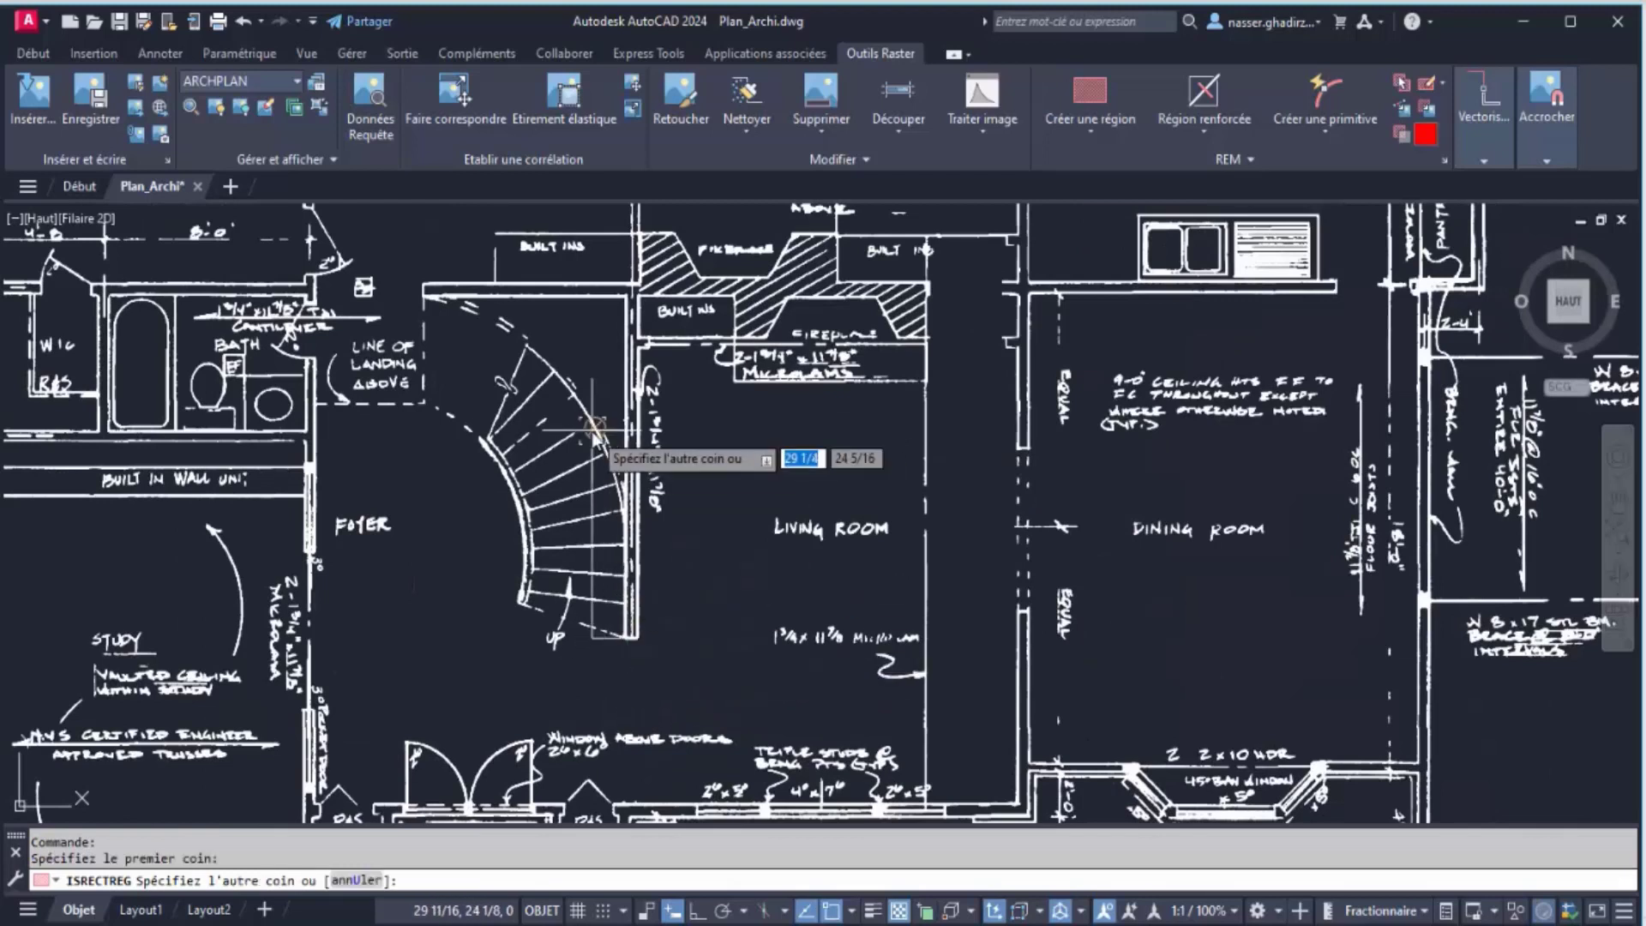
left_click(422, 296)
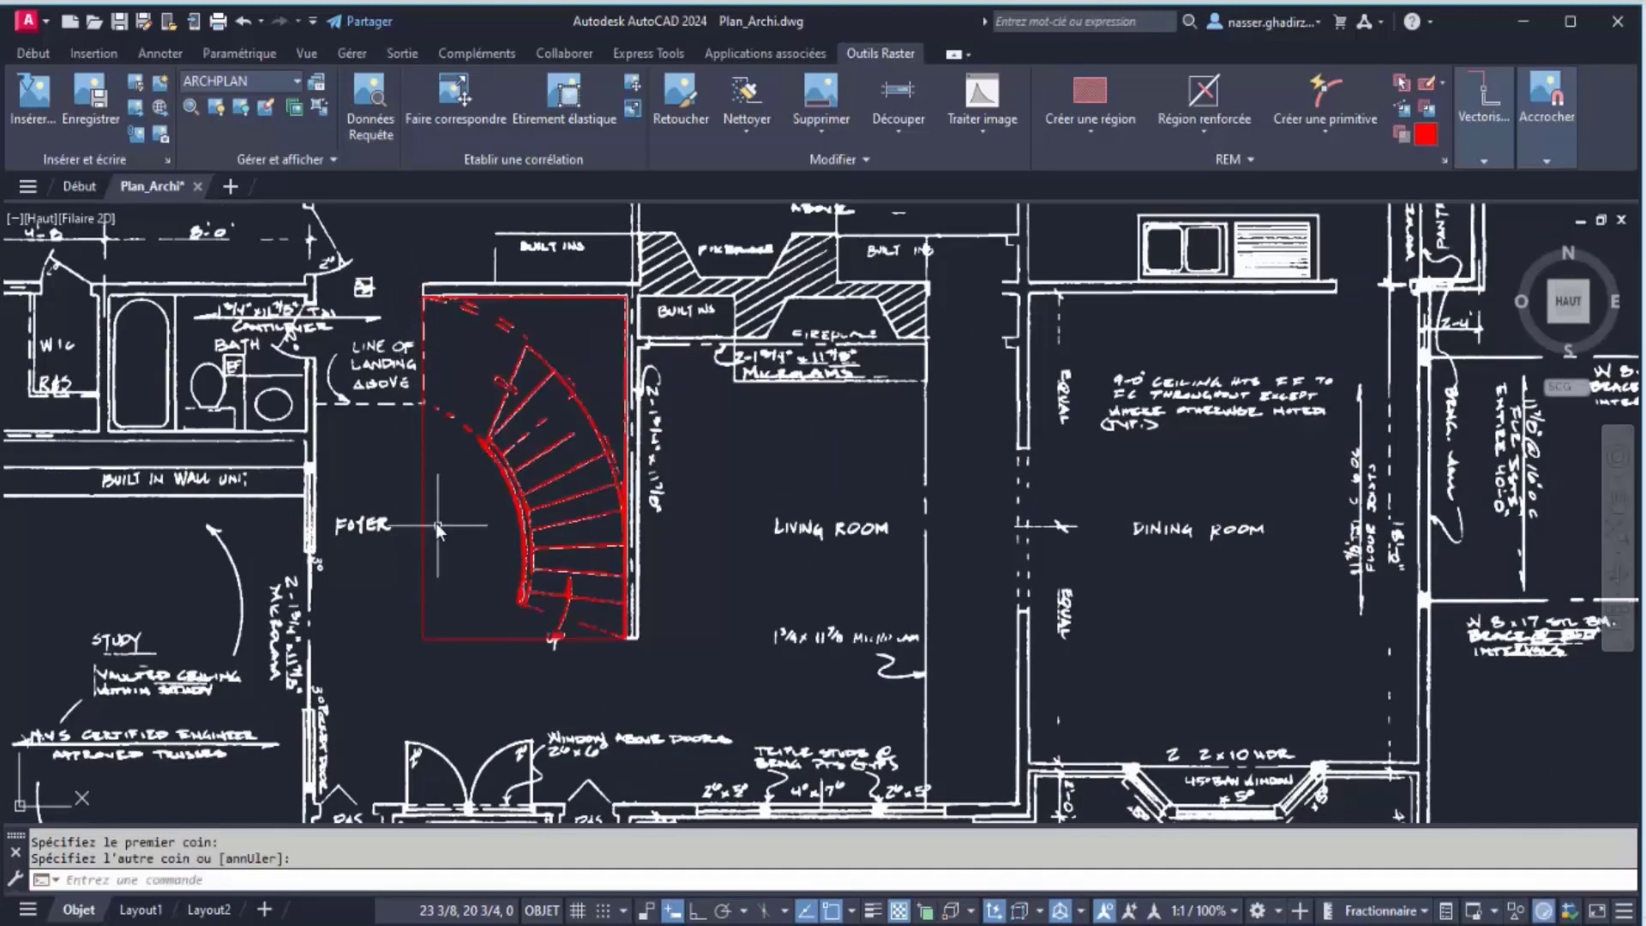
left_click(423, 501)
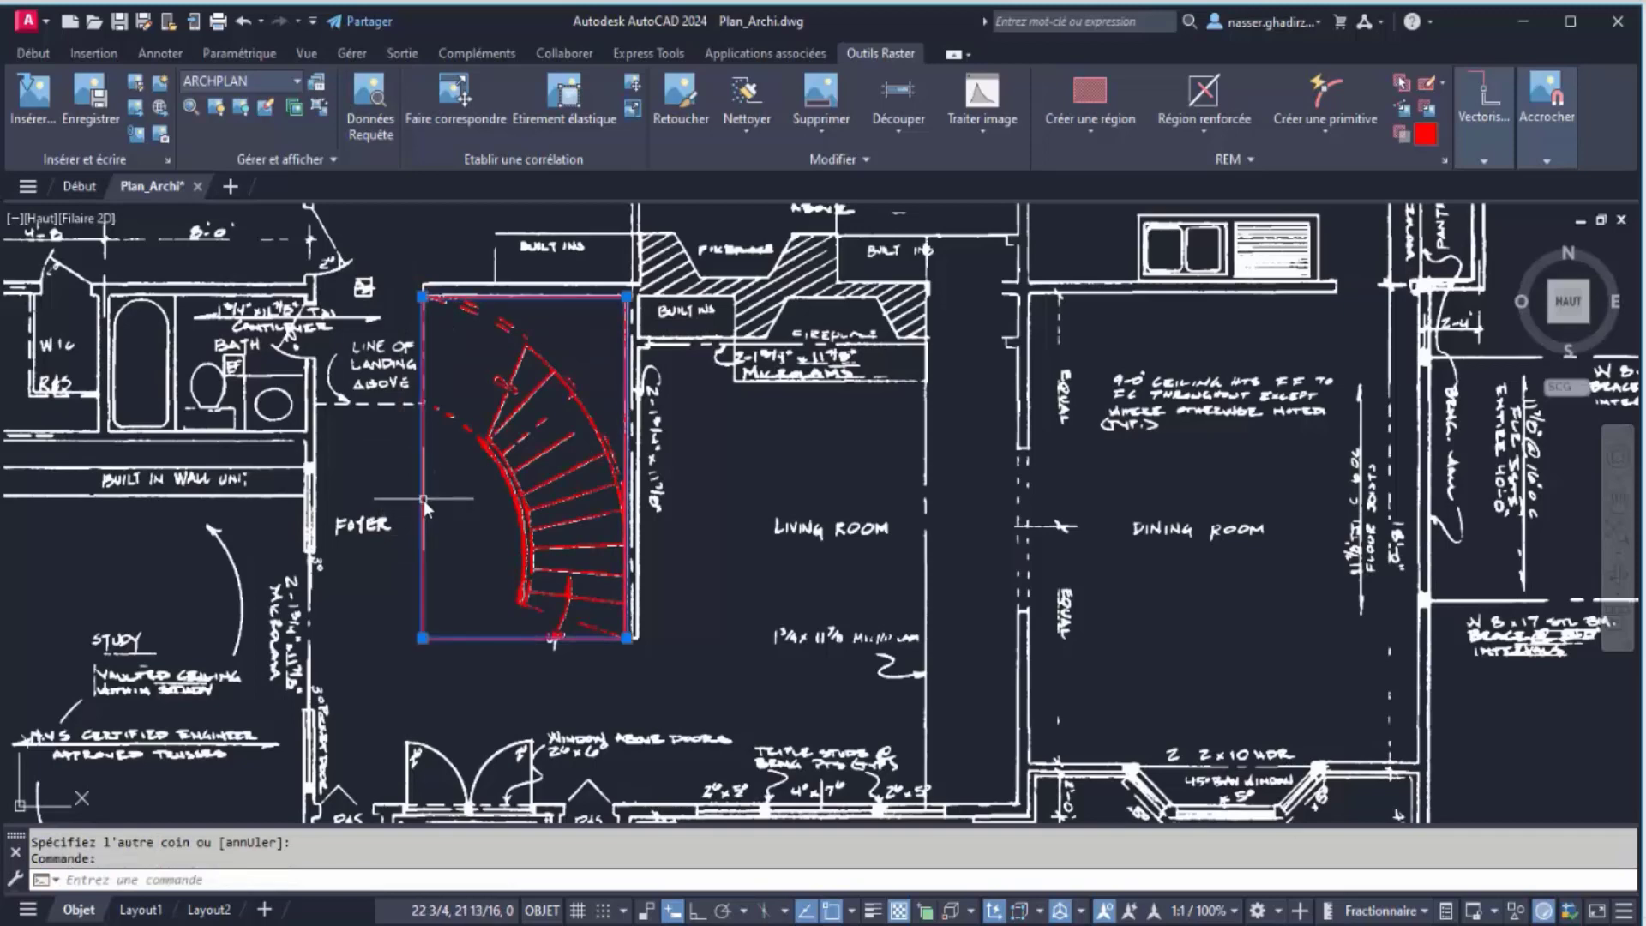
key("Delete")
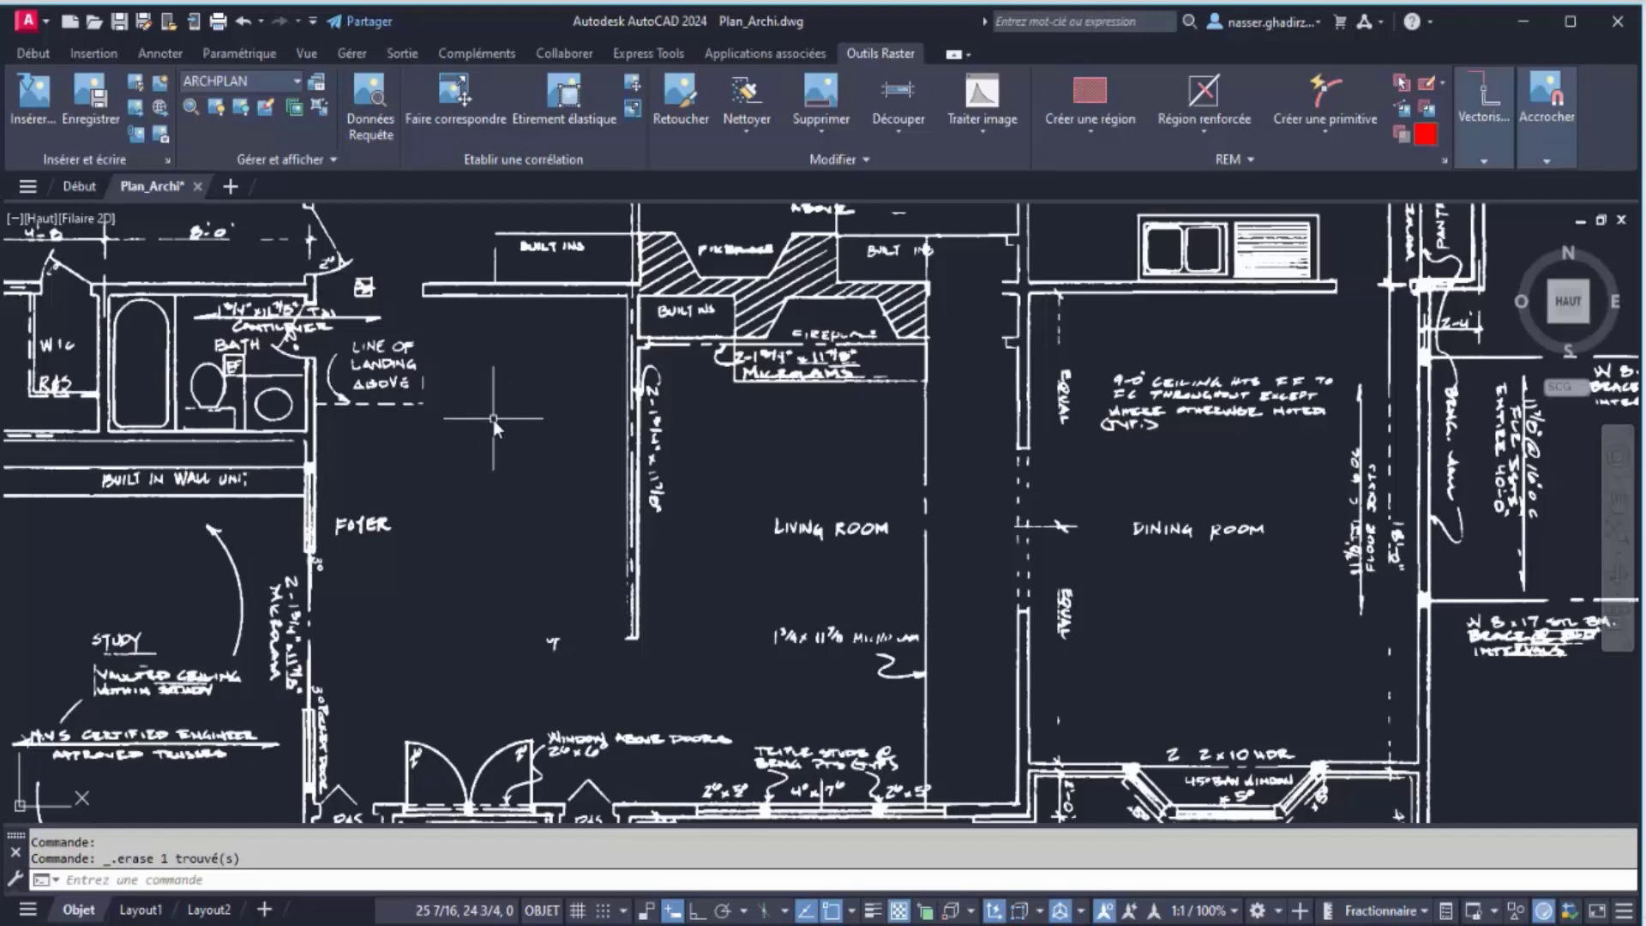
Insert the favourite block STAIRS.dwg at scale factor 25.4, with its upper-right corner at the inner wall corner of the emptied stairwell
left_click(94, 55)
left_click(26, 130)
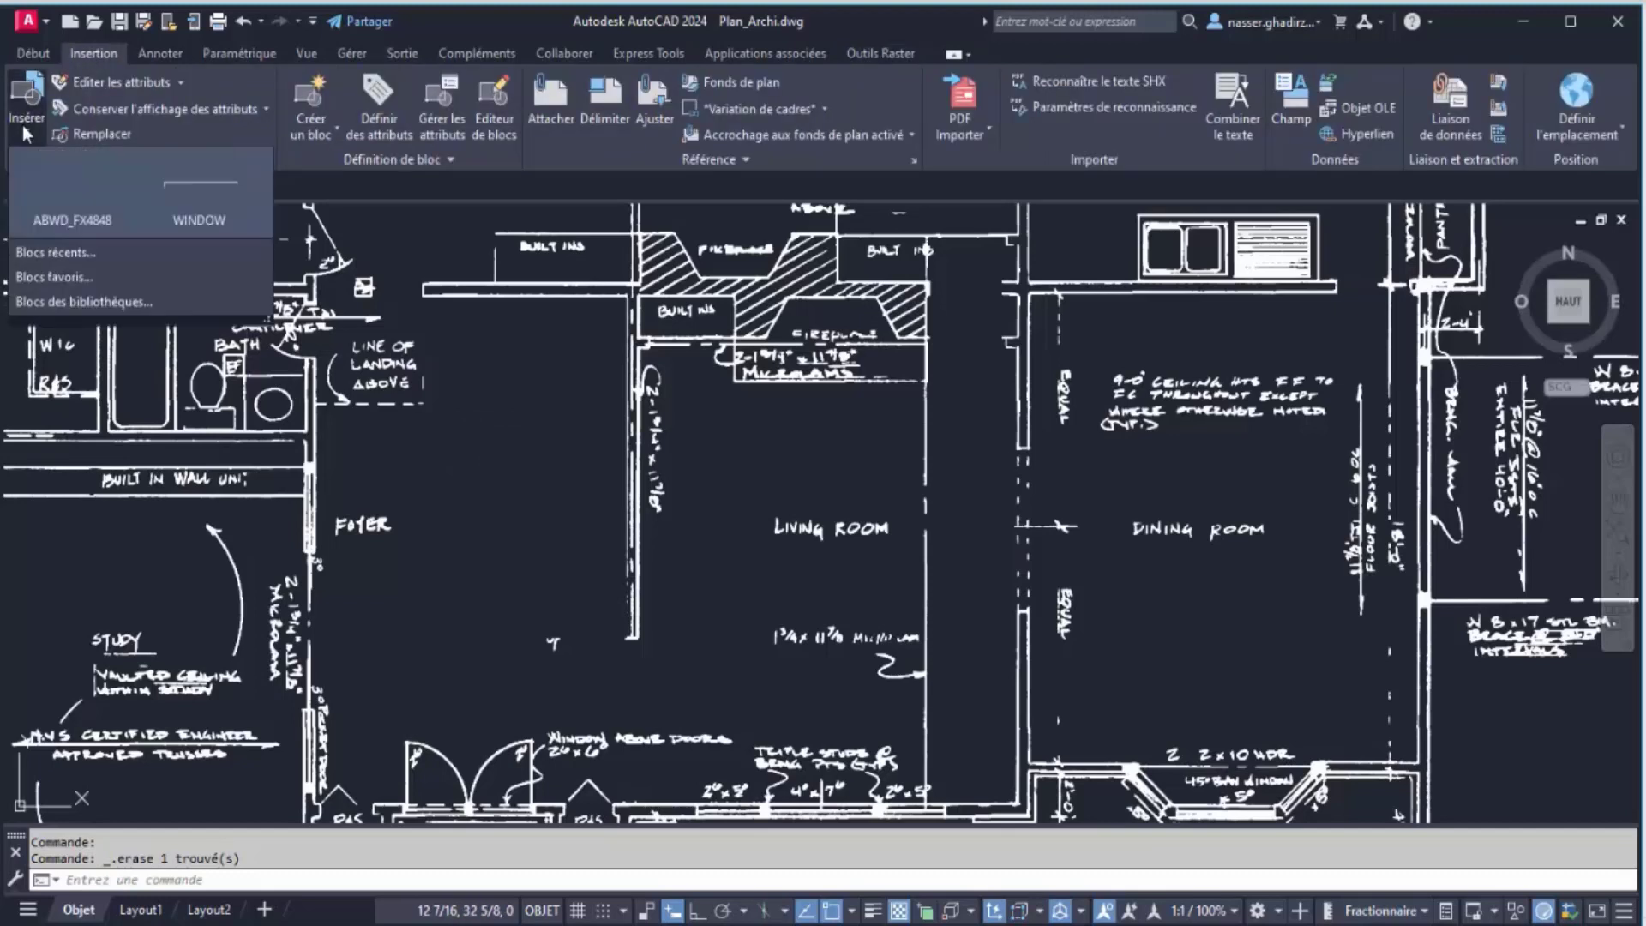
left_click(55, 306)
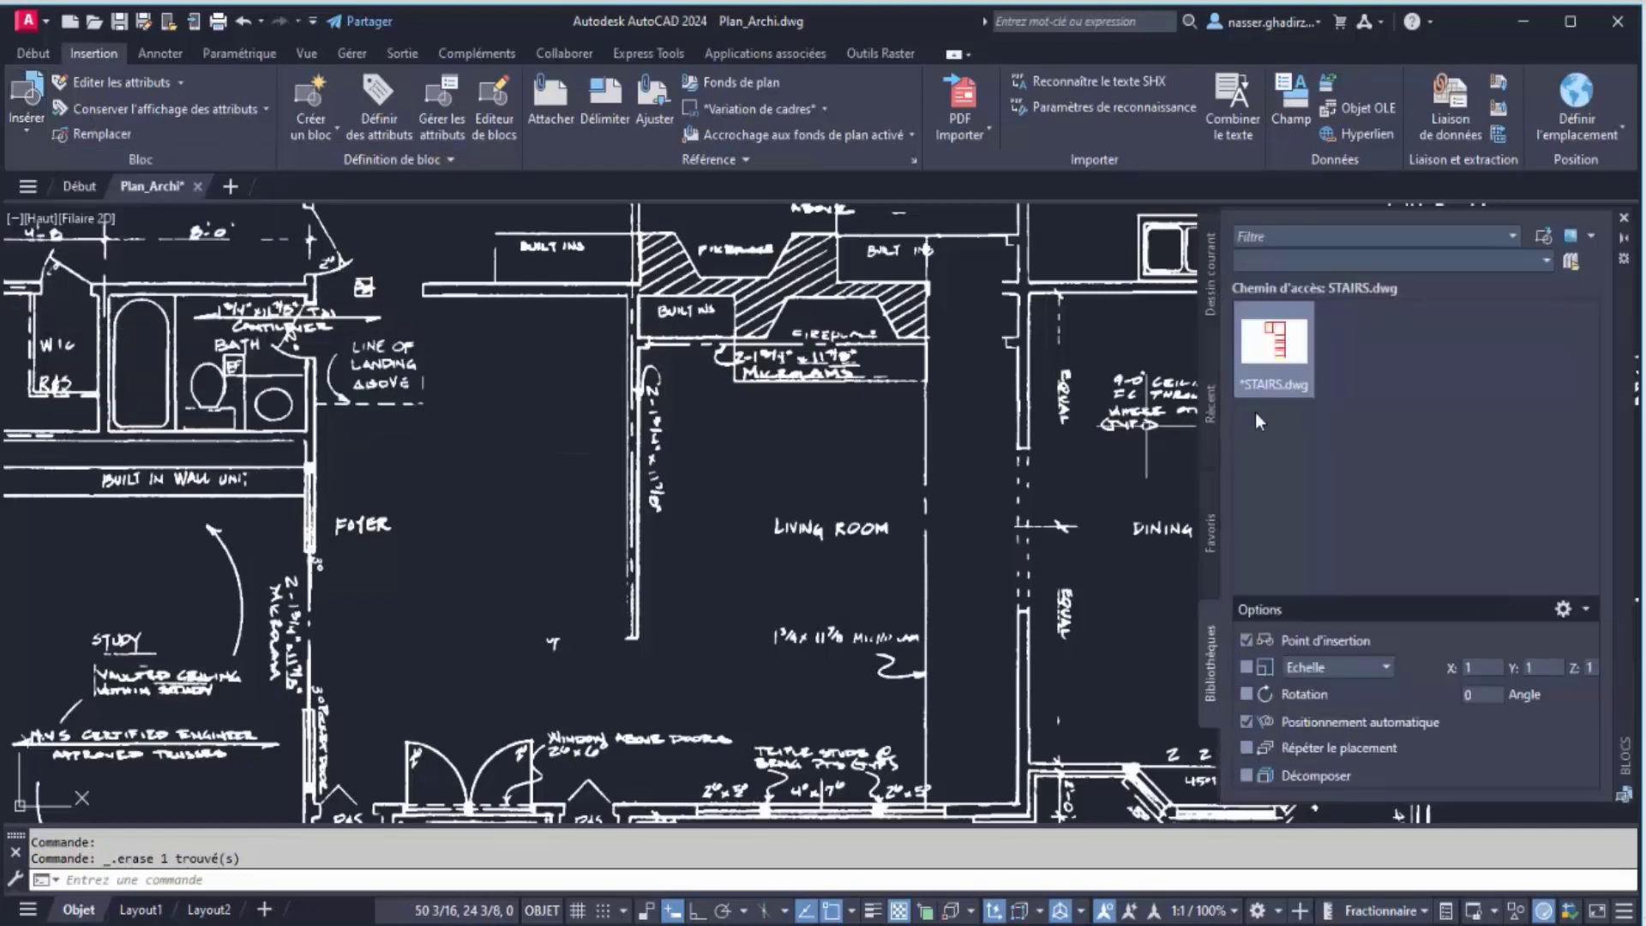
left_click(1210, 514)
left_click(1280, 318)
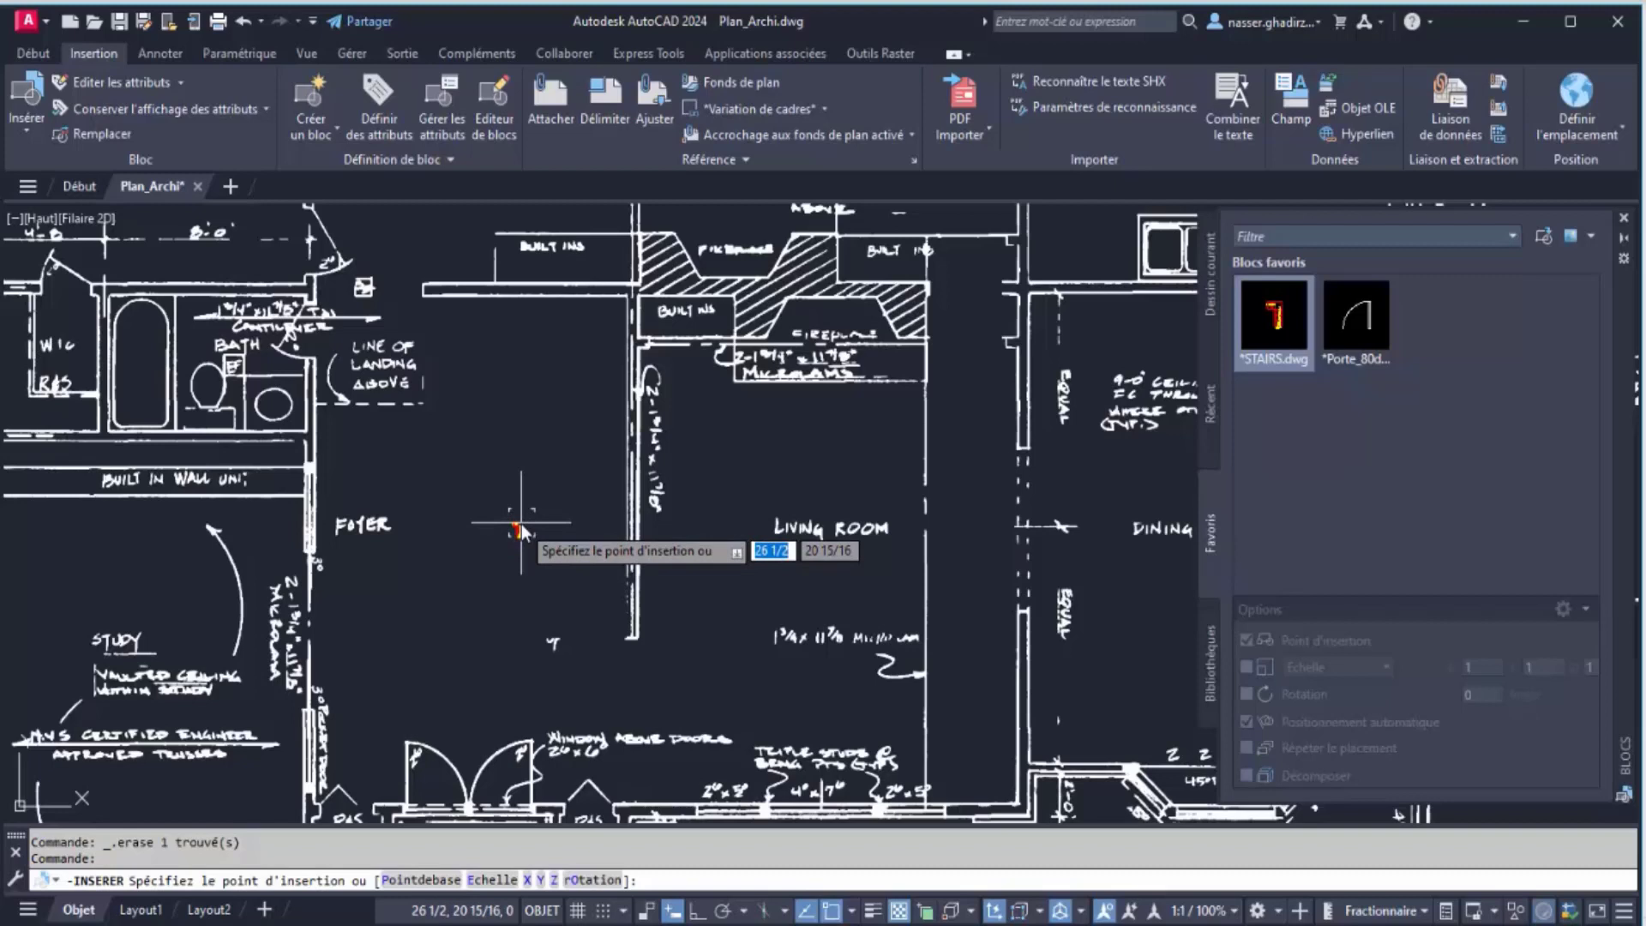
left_click(509, 883)
type("25.4")
key("Return")
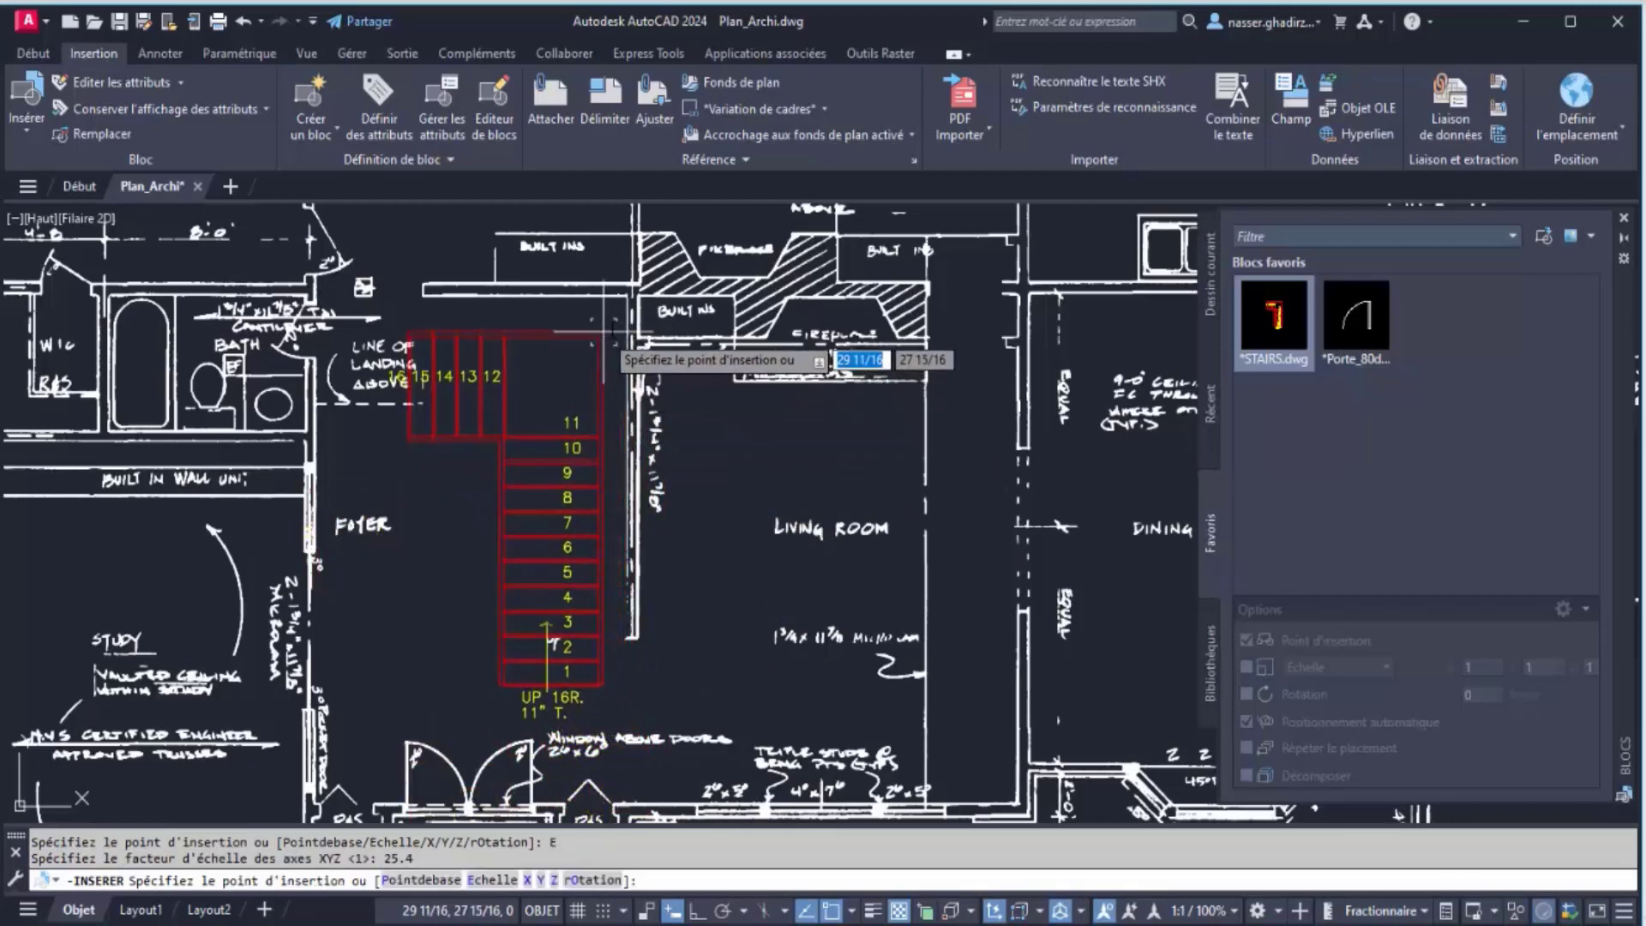
scroll(626, 324, "up", 4)
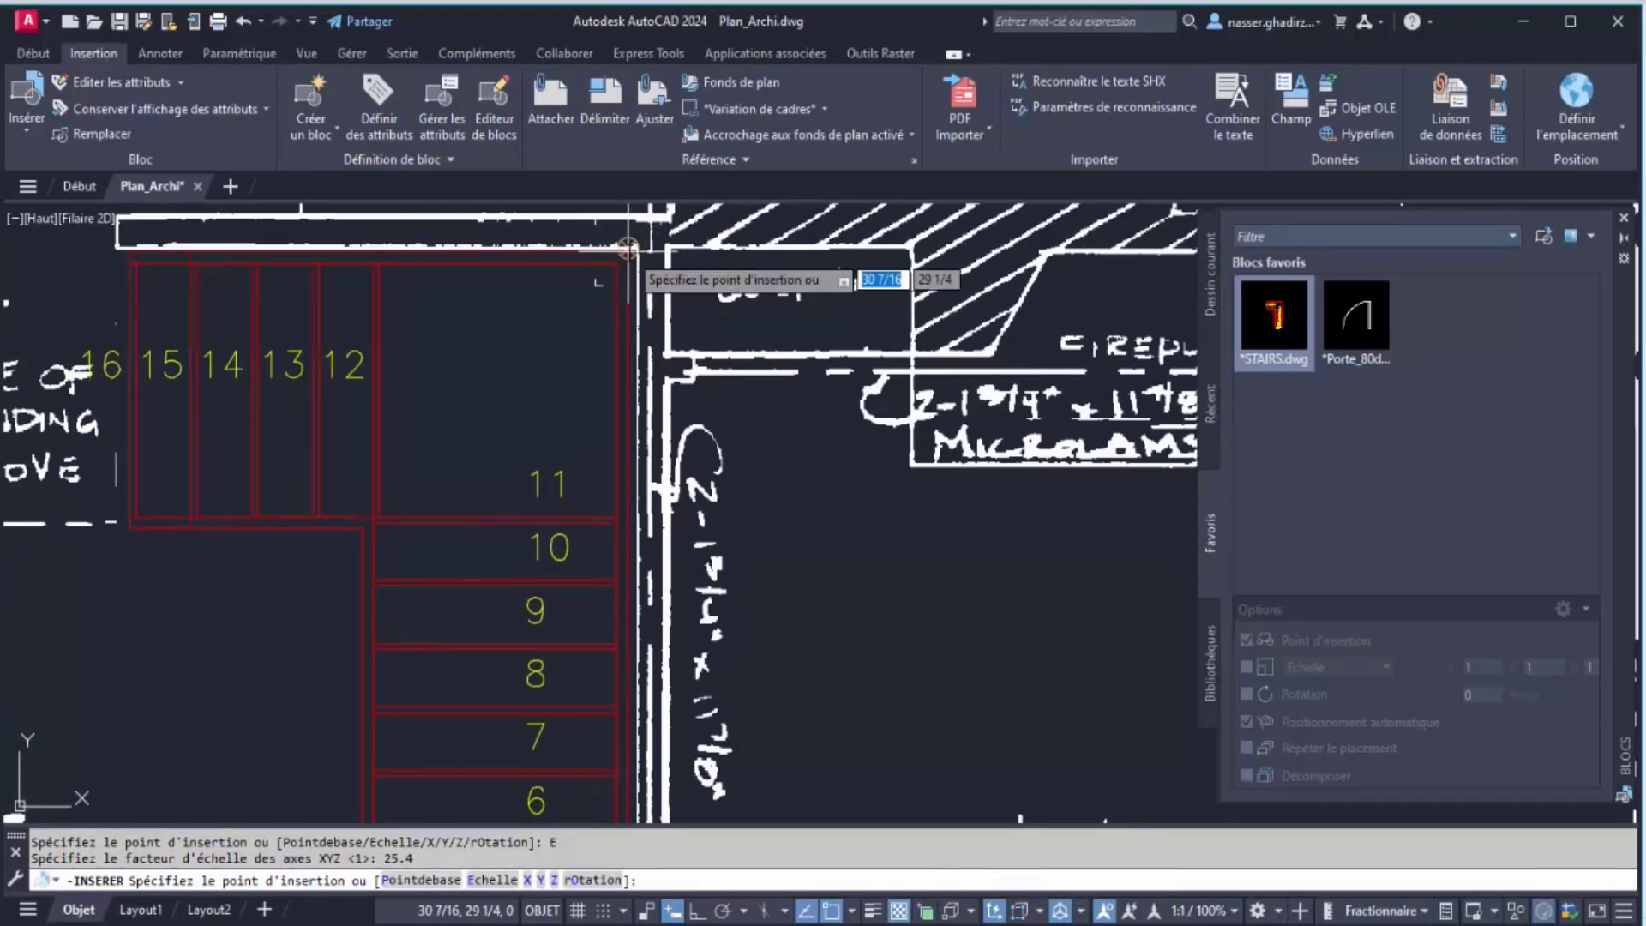
left_click(637, 251)
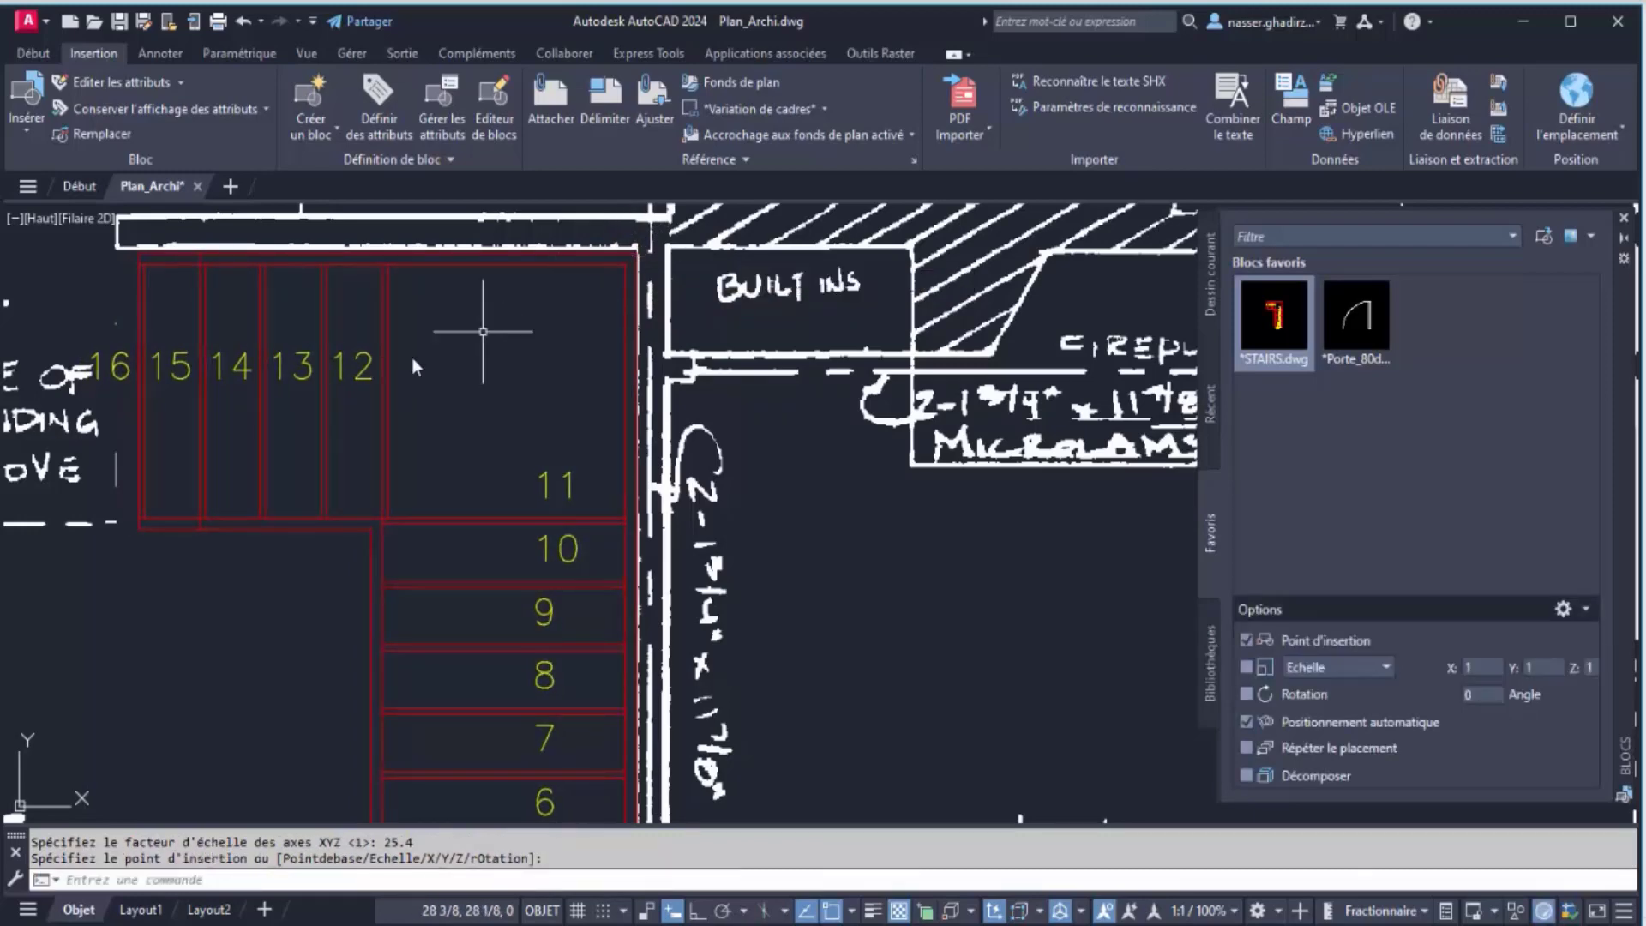
Merge the inserted stairs block into the raster image, choosing Oui to delete the vector entities after merging
scroll(471, 342, "down", 3)
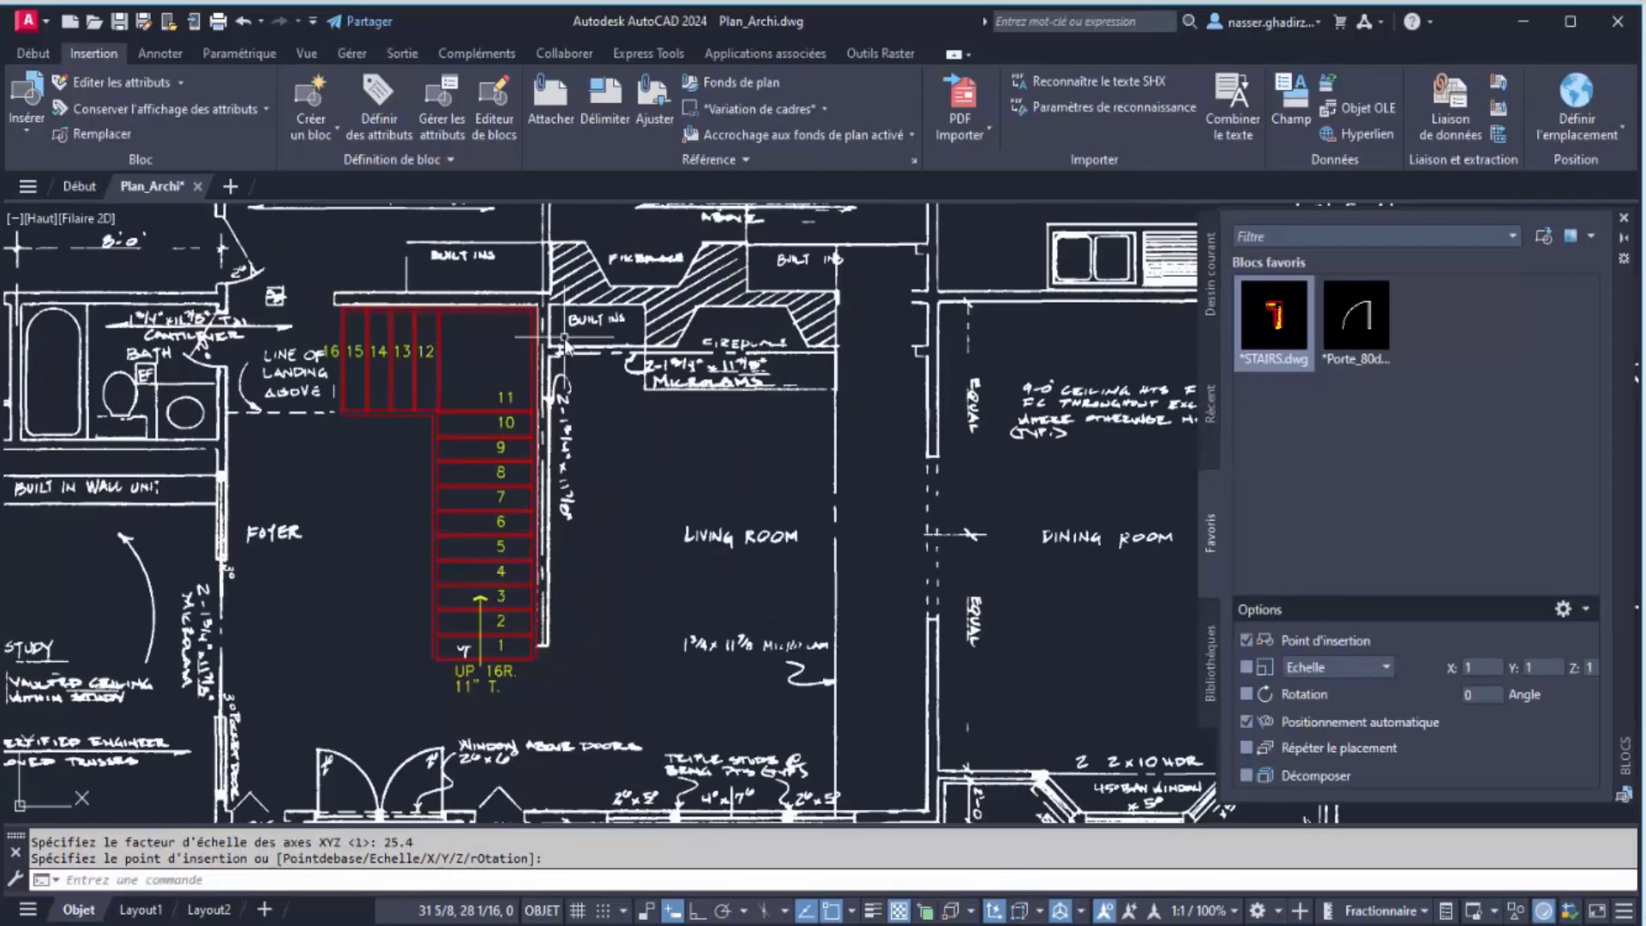
left_click(440, 385)
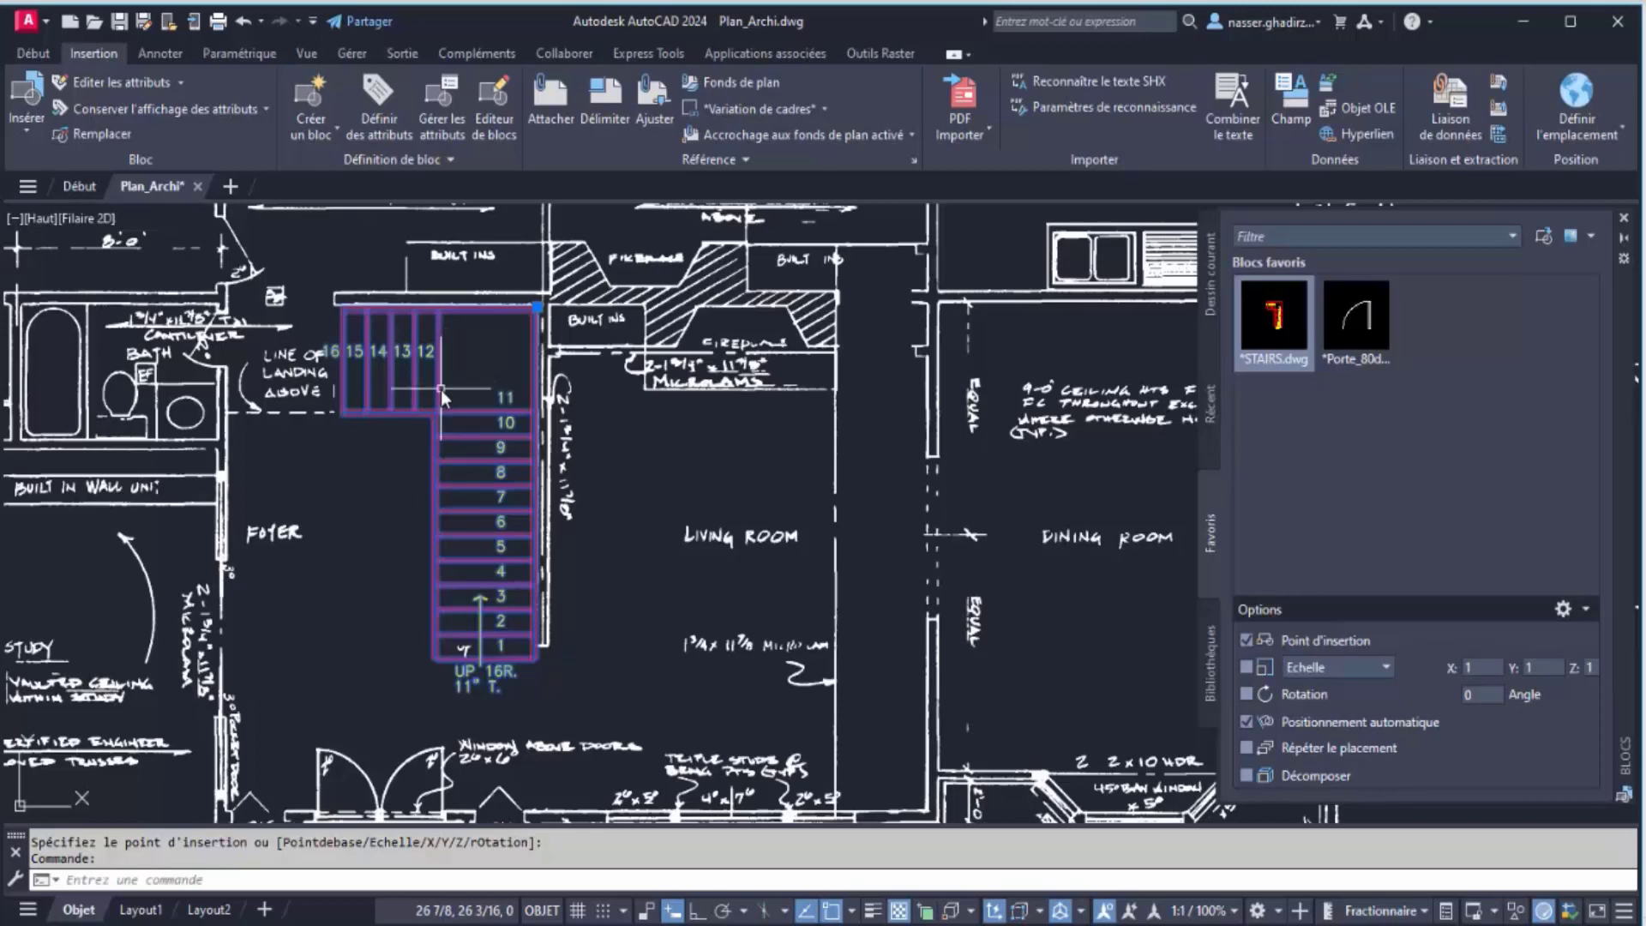
right_click(441, 390)
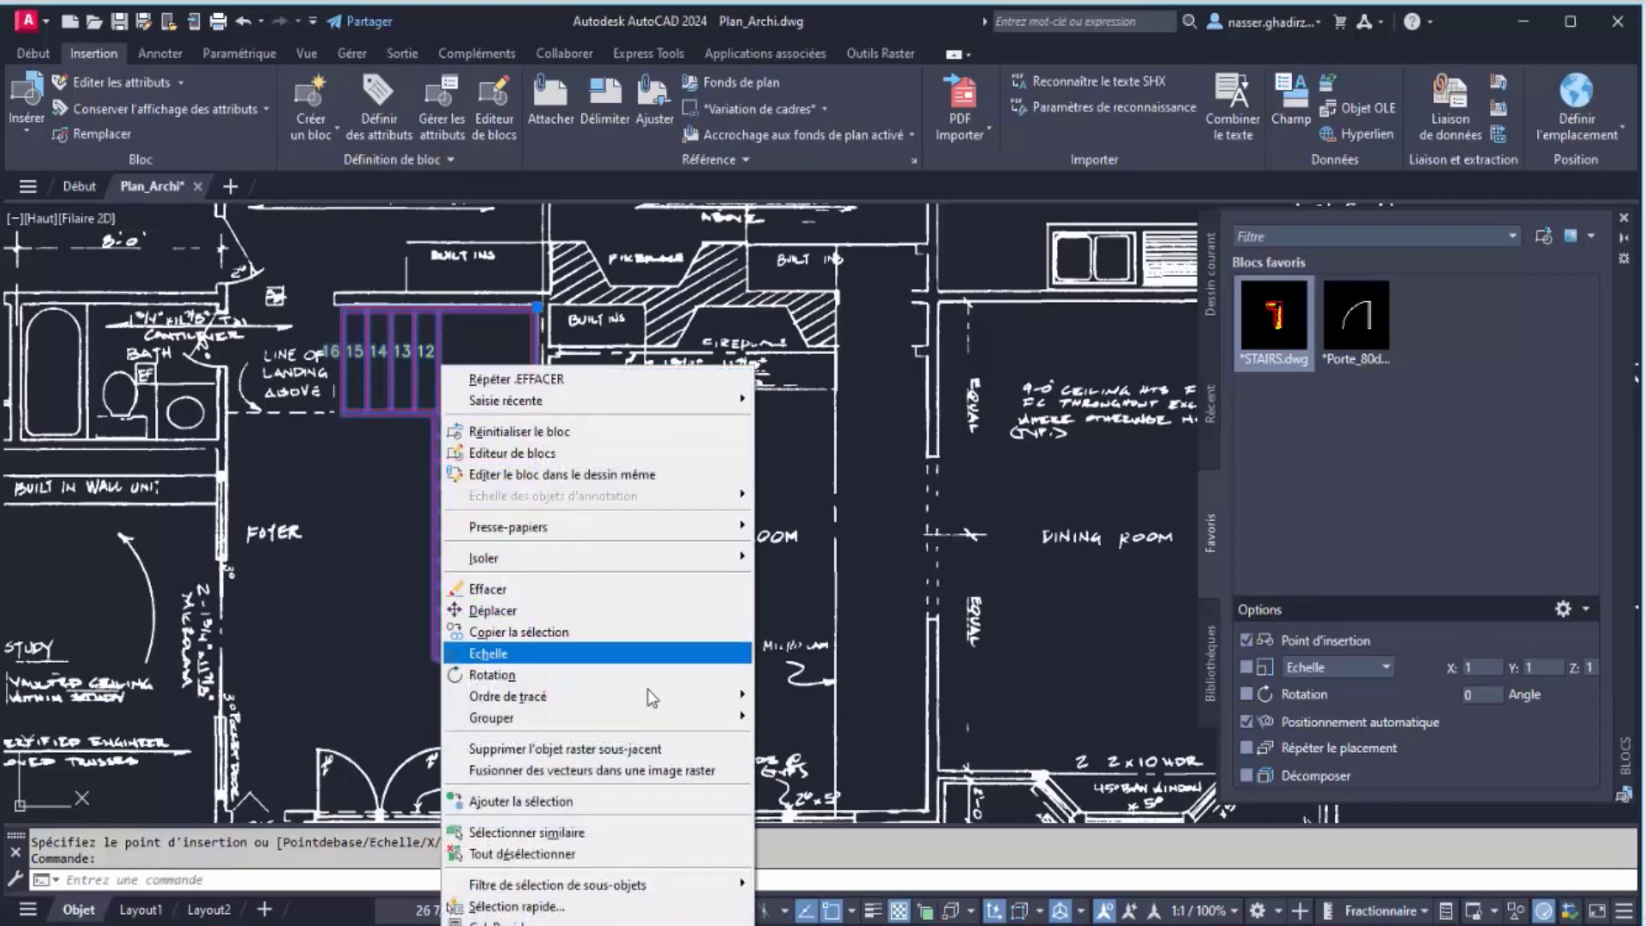
left_click(667, 771)
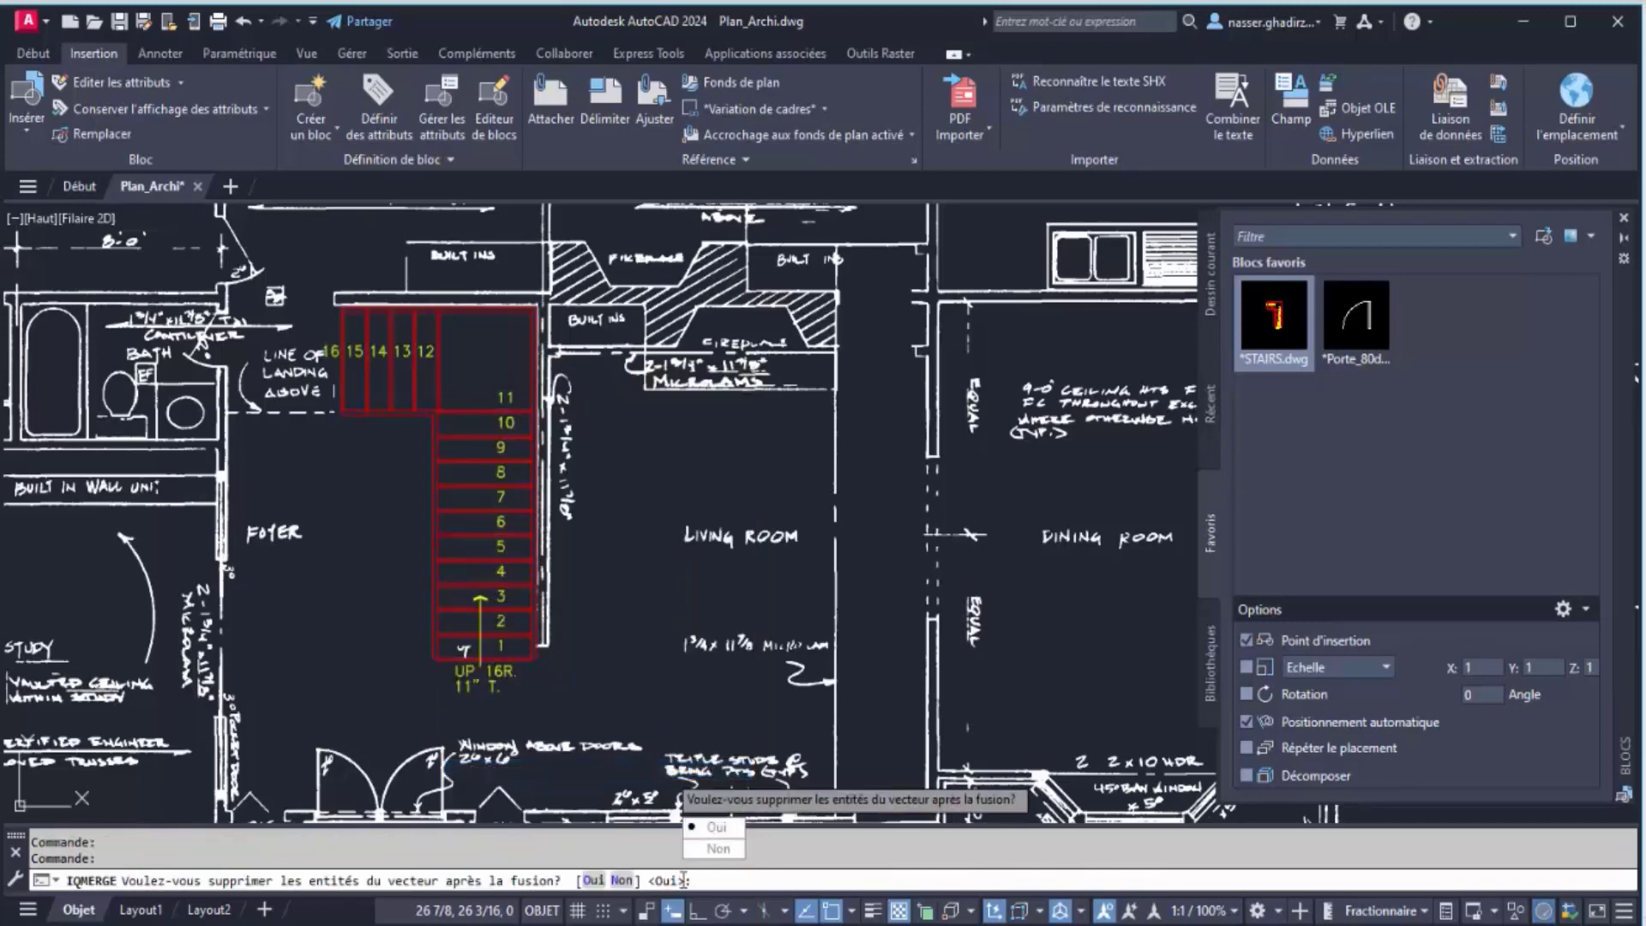
key("Return")
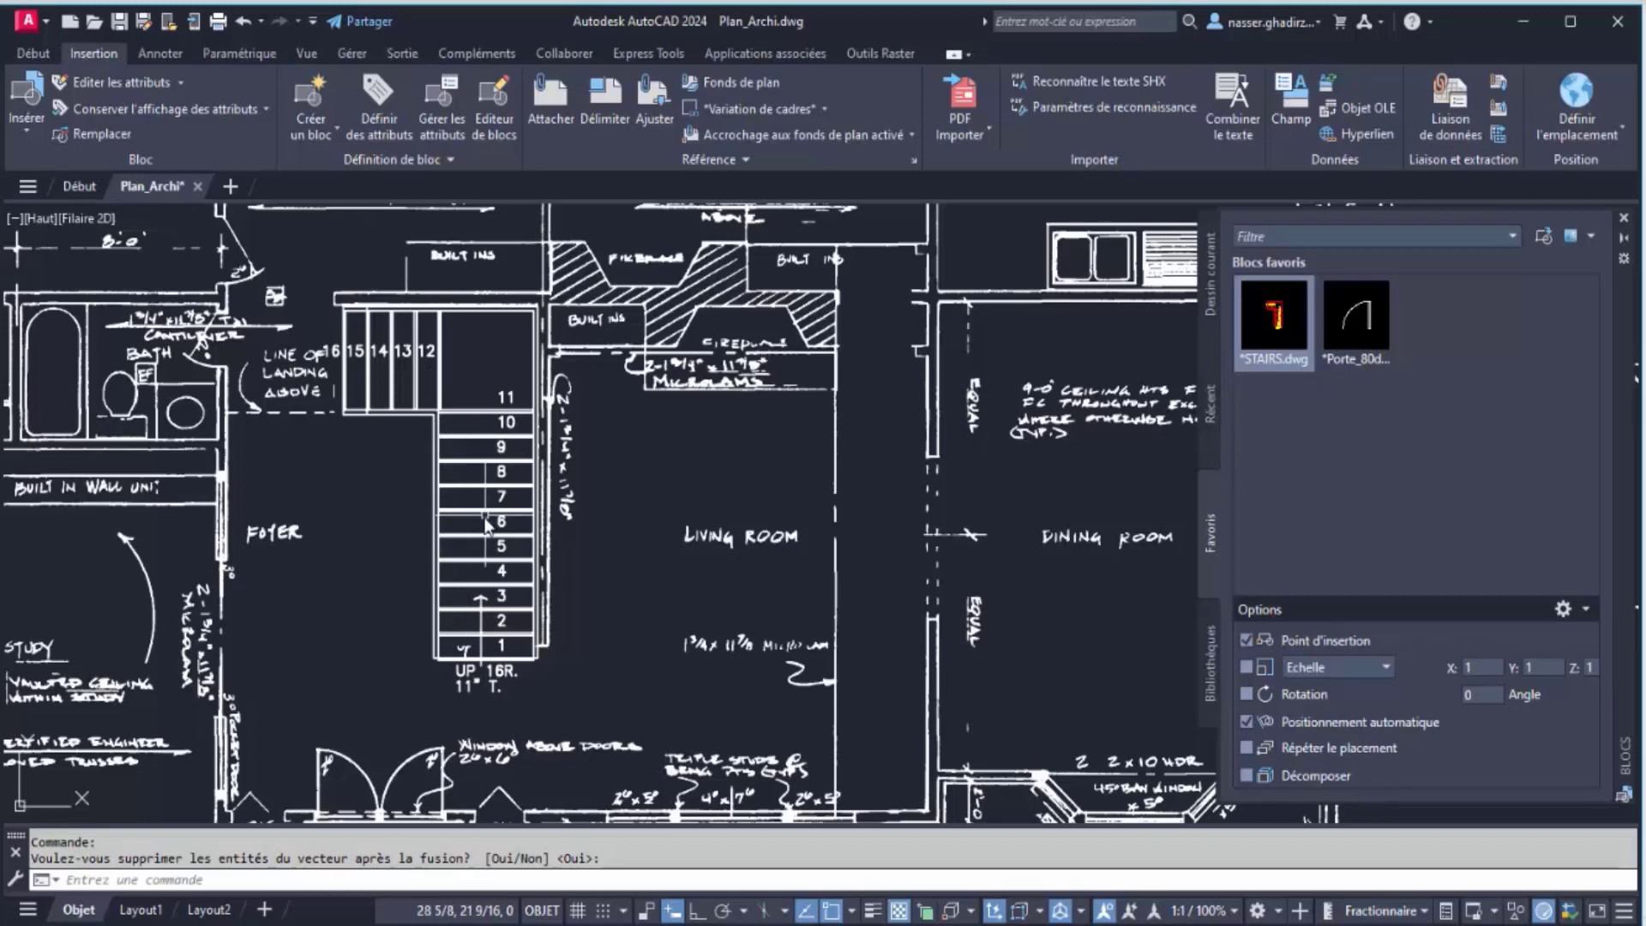
scroll(481, 504, "up", 2)
scroll(480, 506, "up", 2)
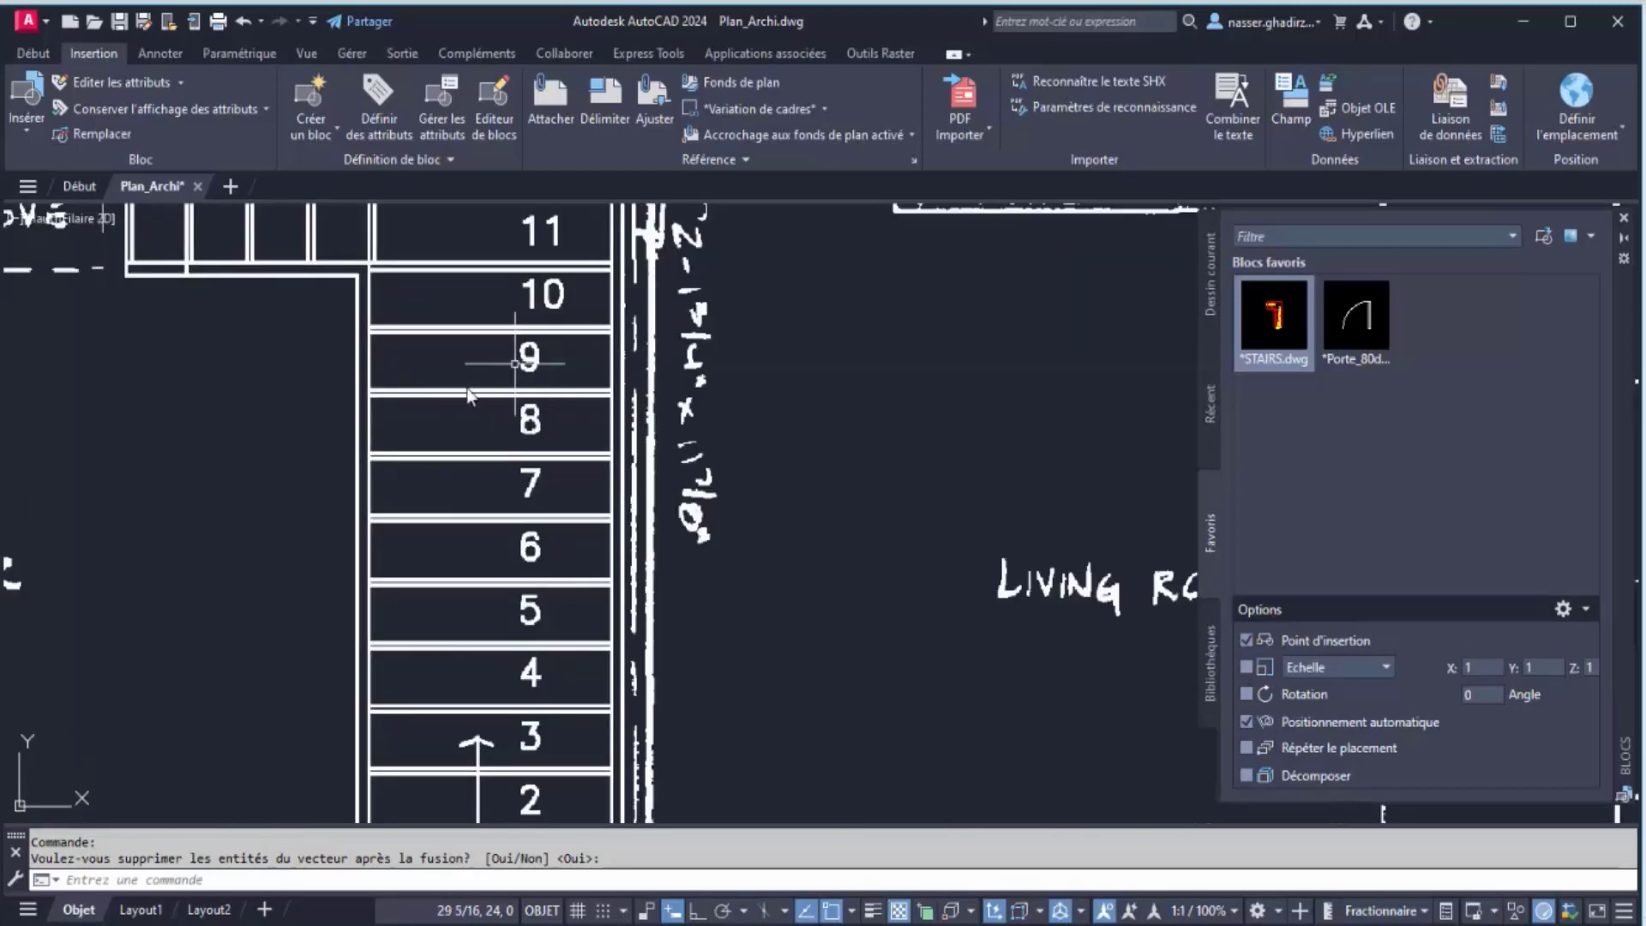
Insert the favourite door block Porte_80d on the dining room side of the garage wall, just below the beam post
scroll(993, 384, "down", 4)
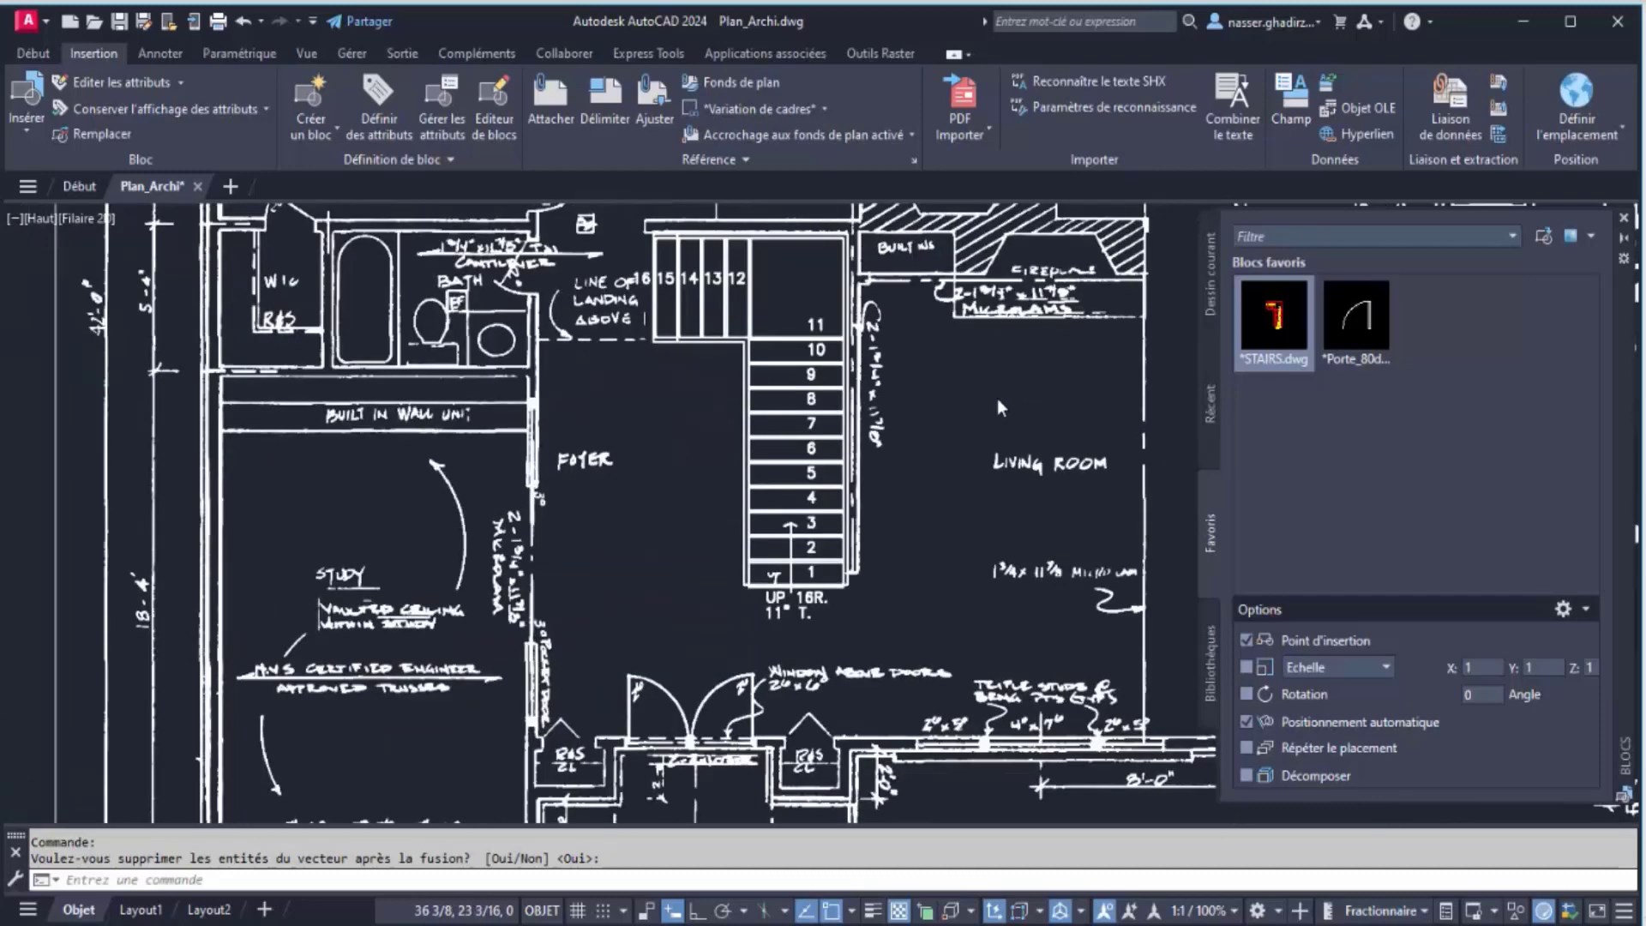
scroll(996, 397, "down", 2)
middle_click_drag(996, 397, 614, 447)
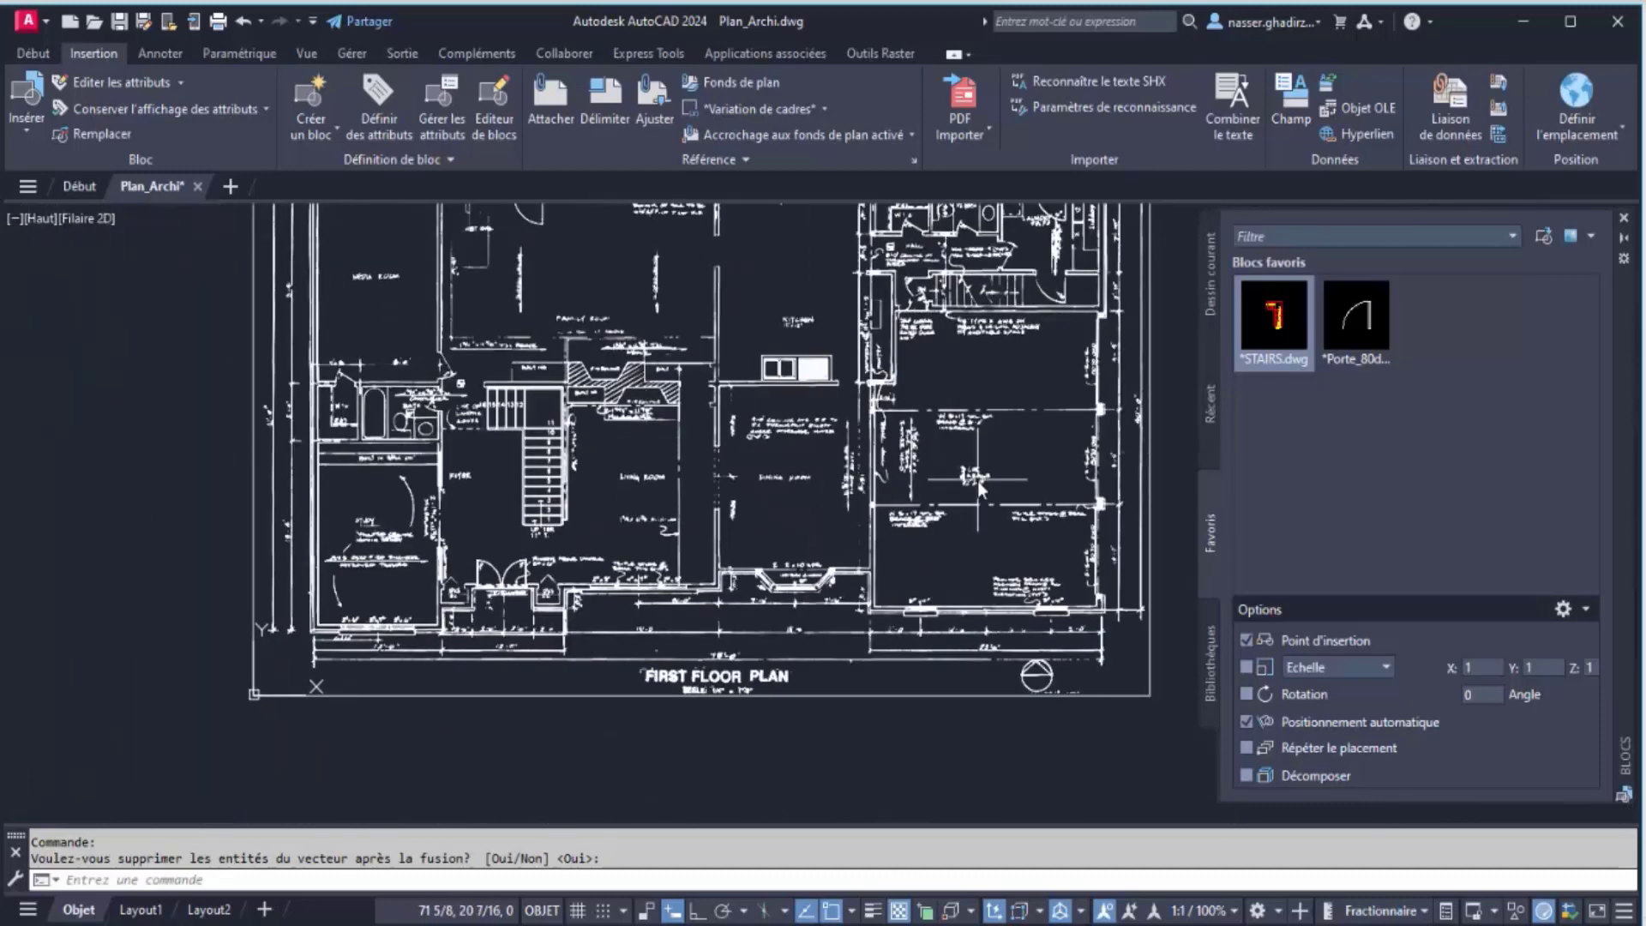
scroll(977, 484, "up", 2)
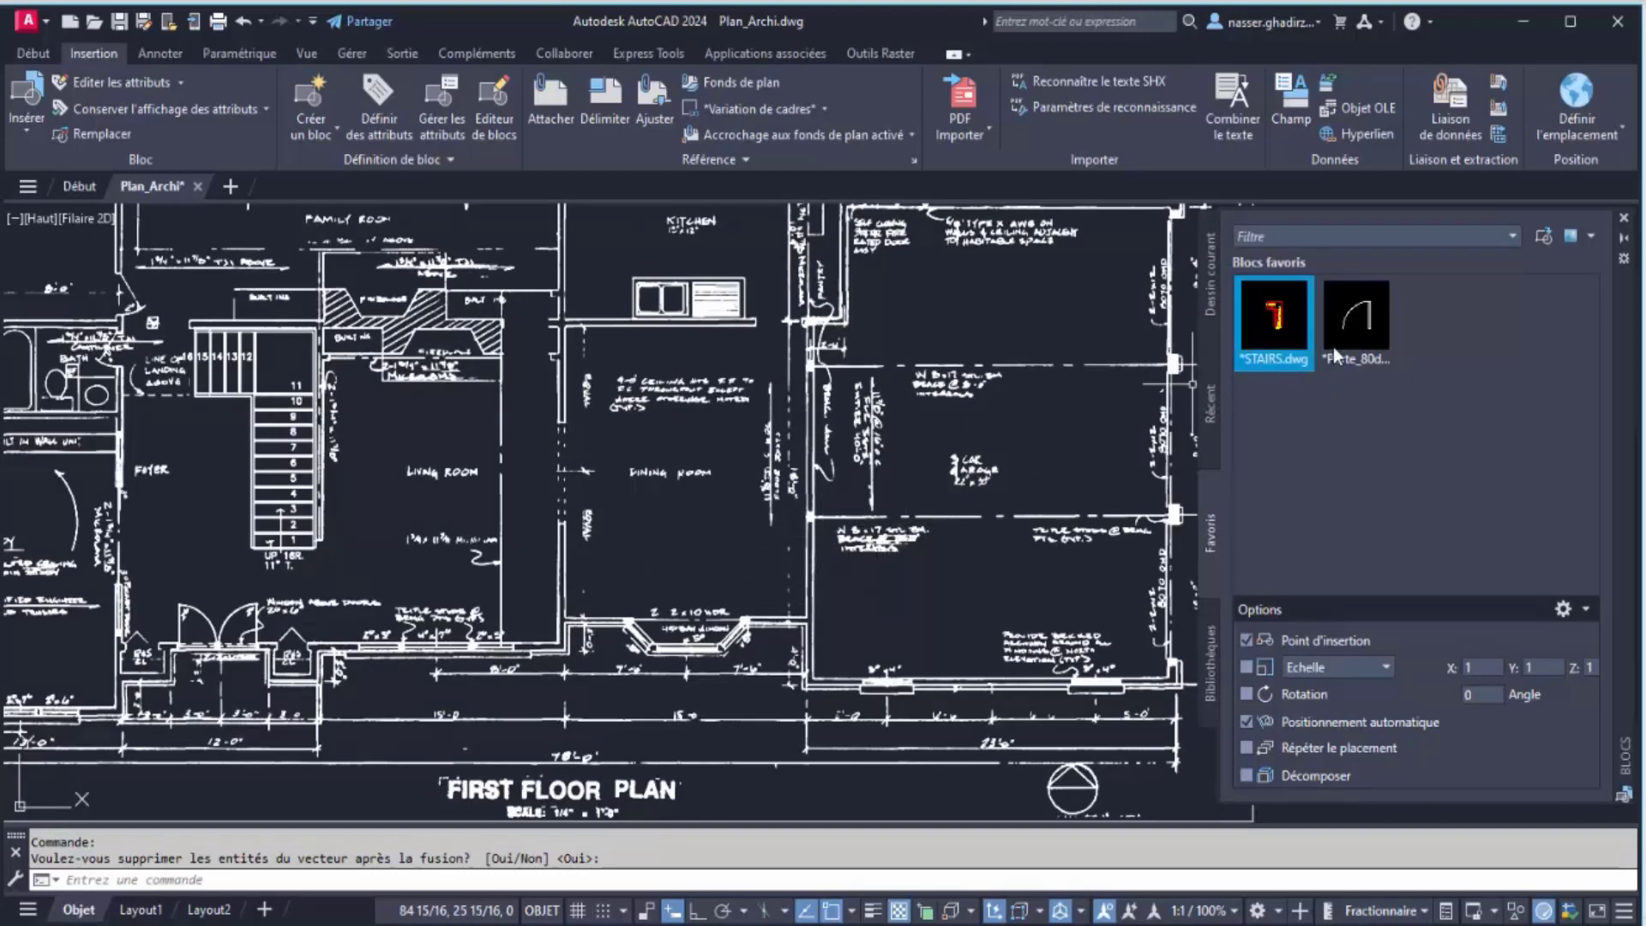
left_click_drag(1357, 317, 1021, 516)
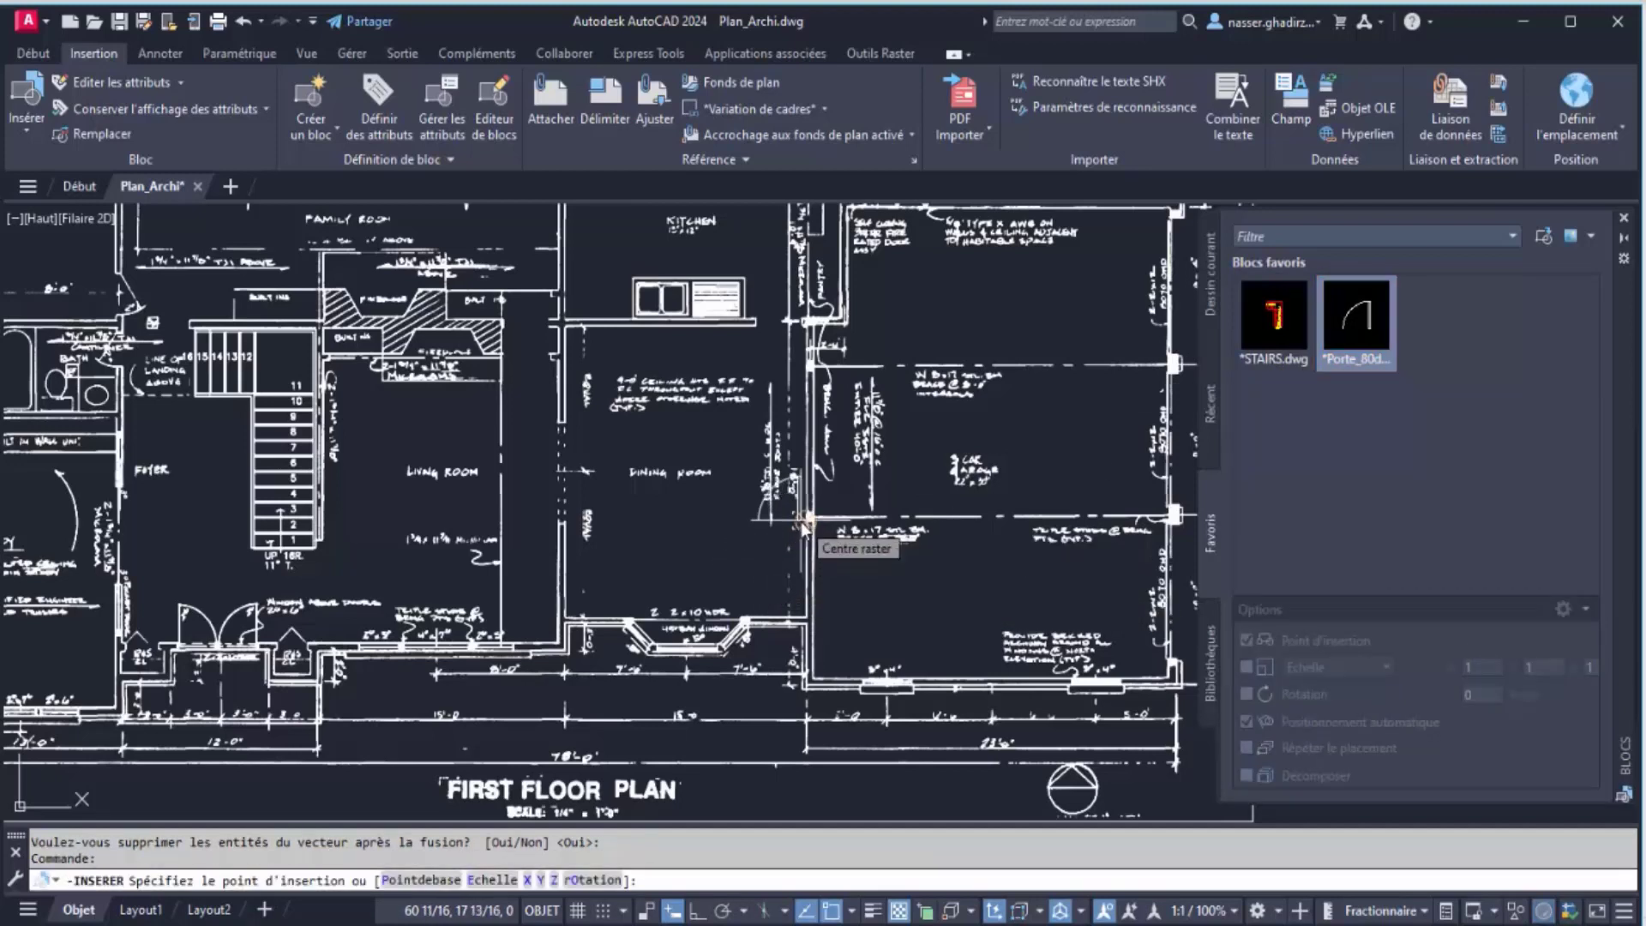
scroll(804, 521, "up", 4)
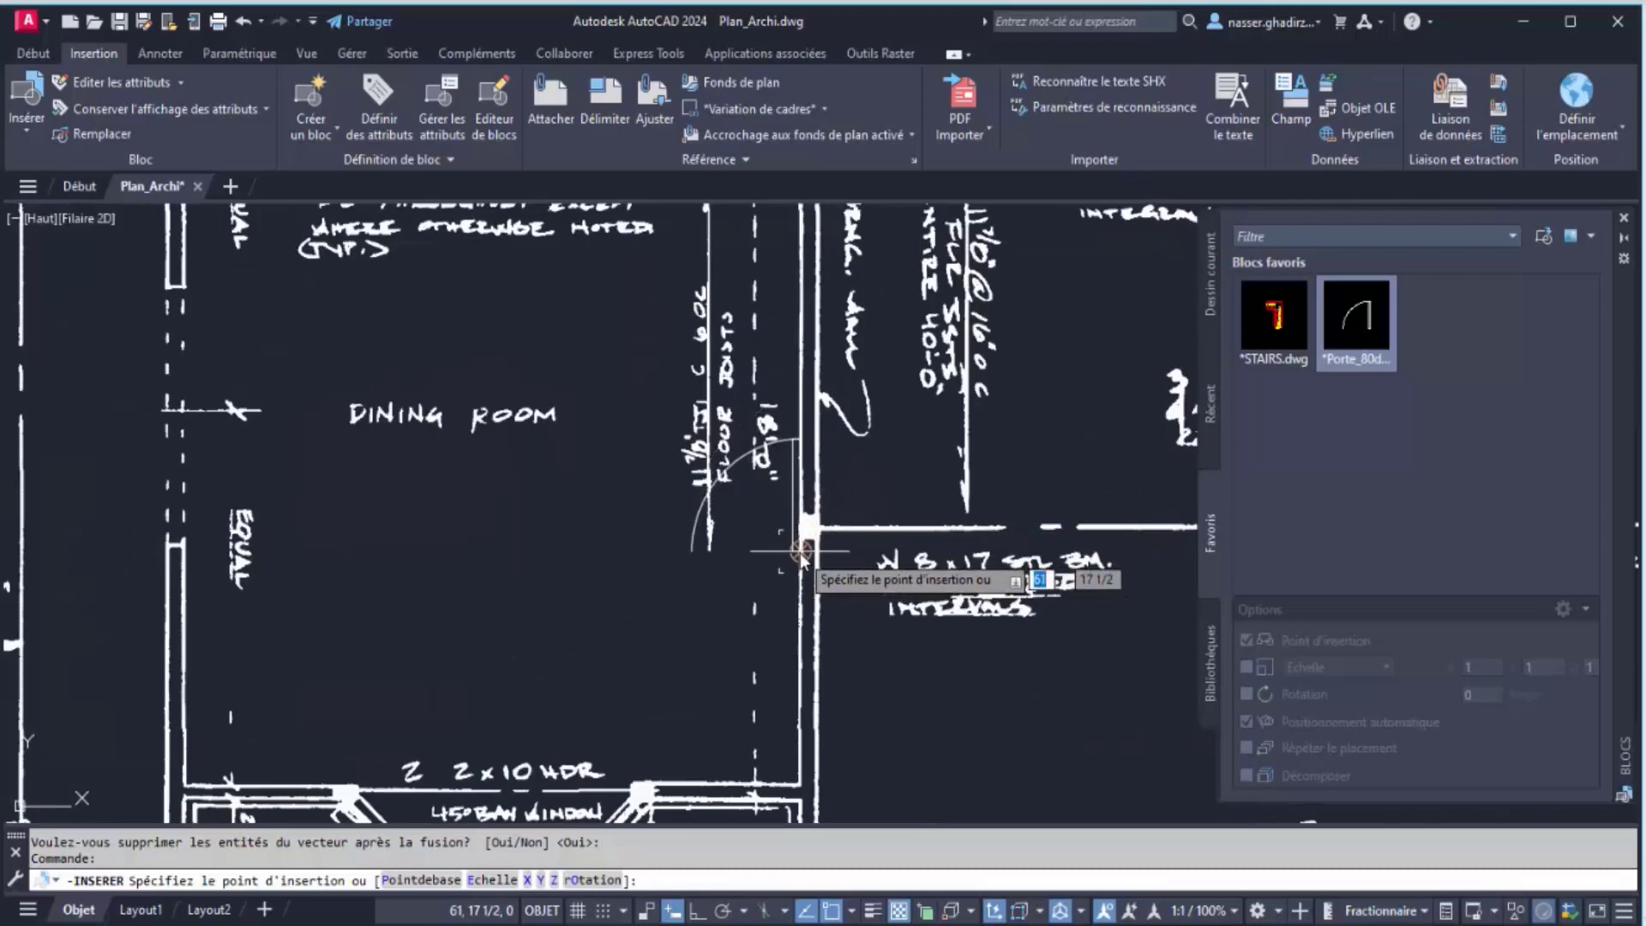
left_click(802, 554)
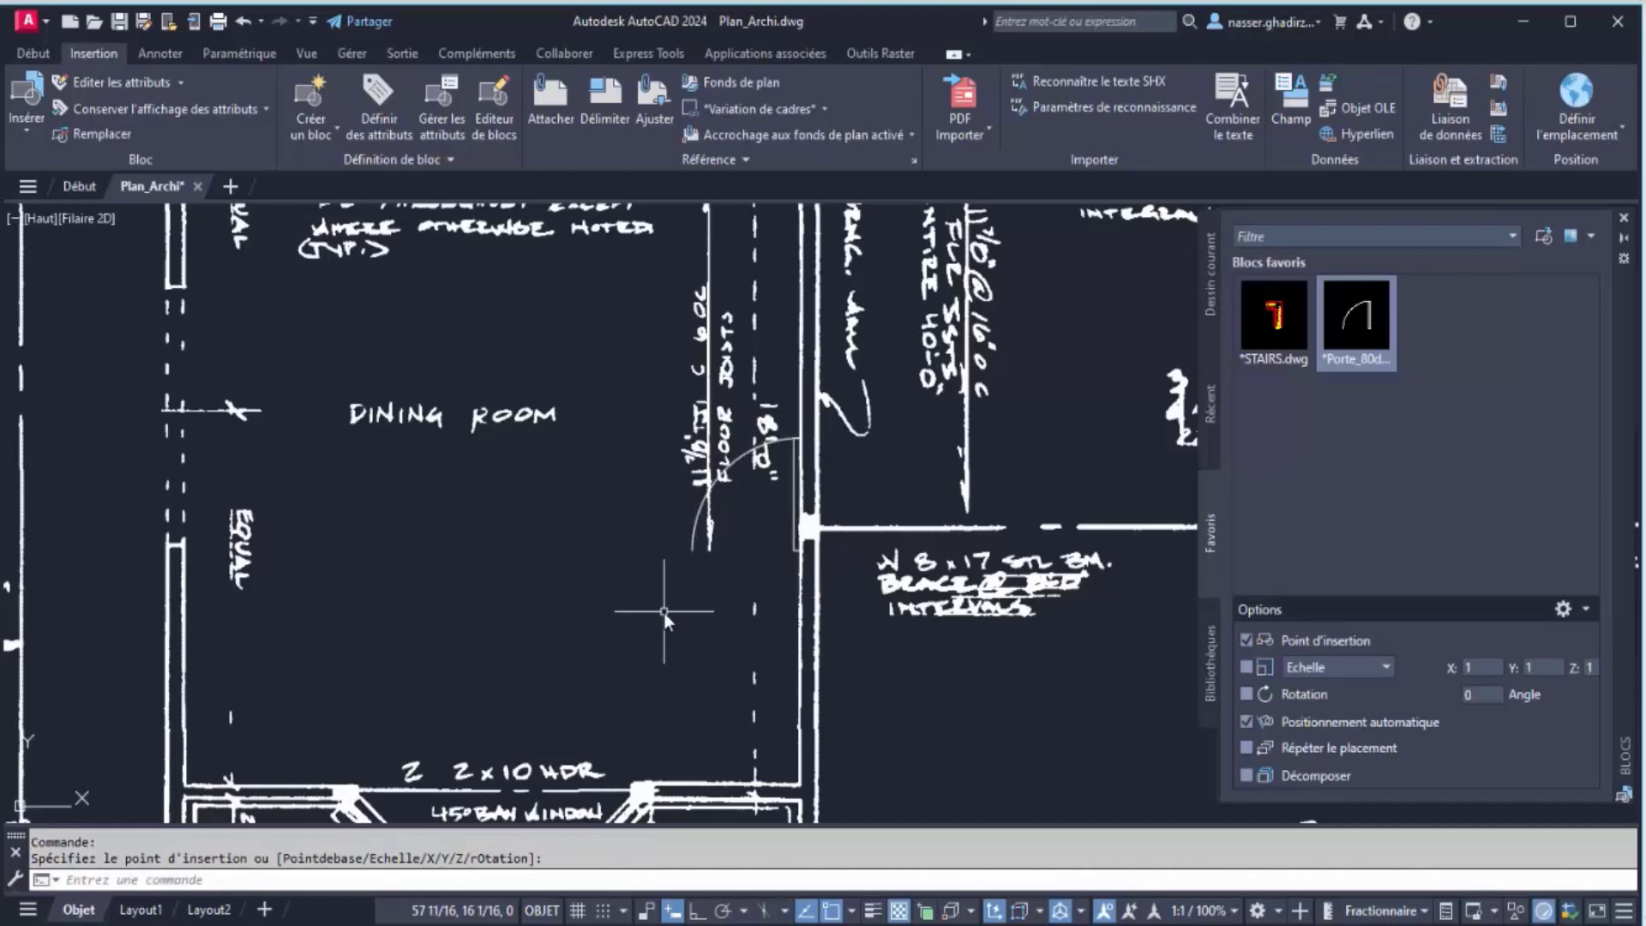
key("Escape")
Rotate the inserted door block by 90 degrees about its hinge point on the wall
left_click(795, 501)
left_click(801, 549)
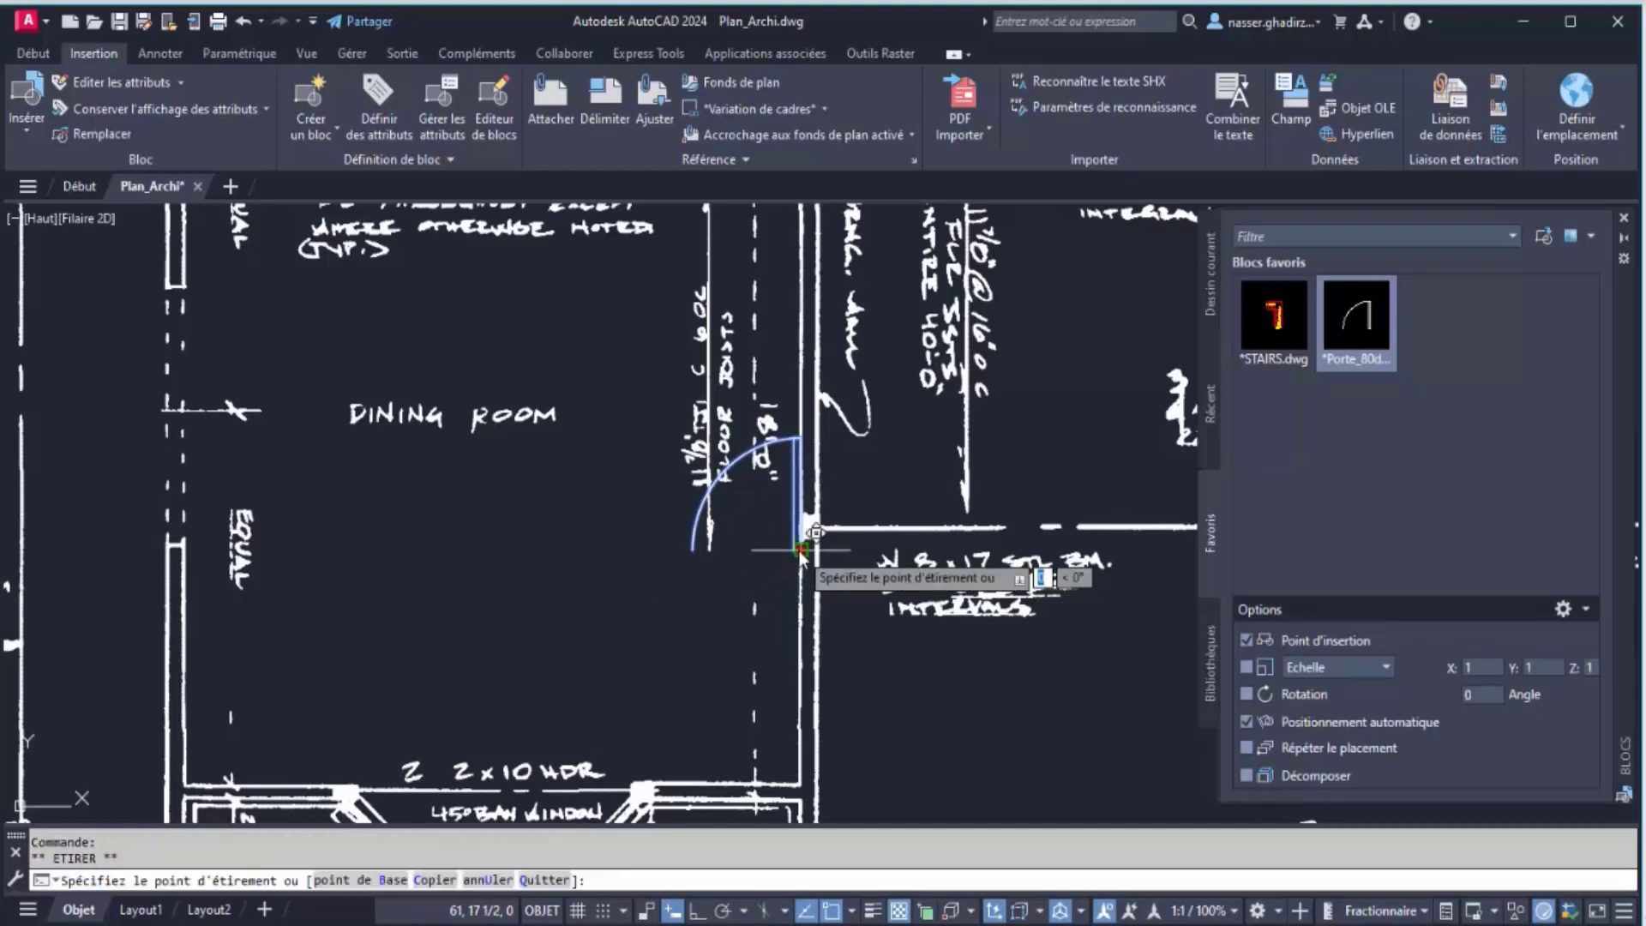
key("space")
key("space")
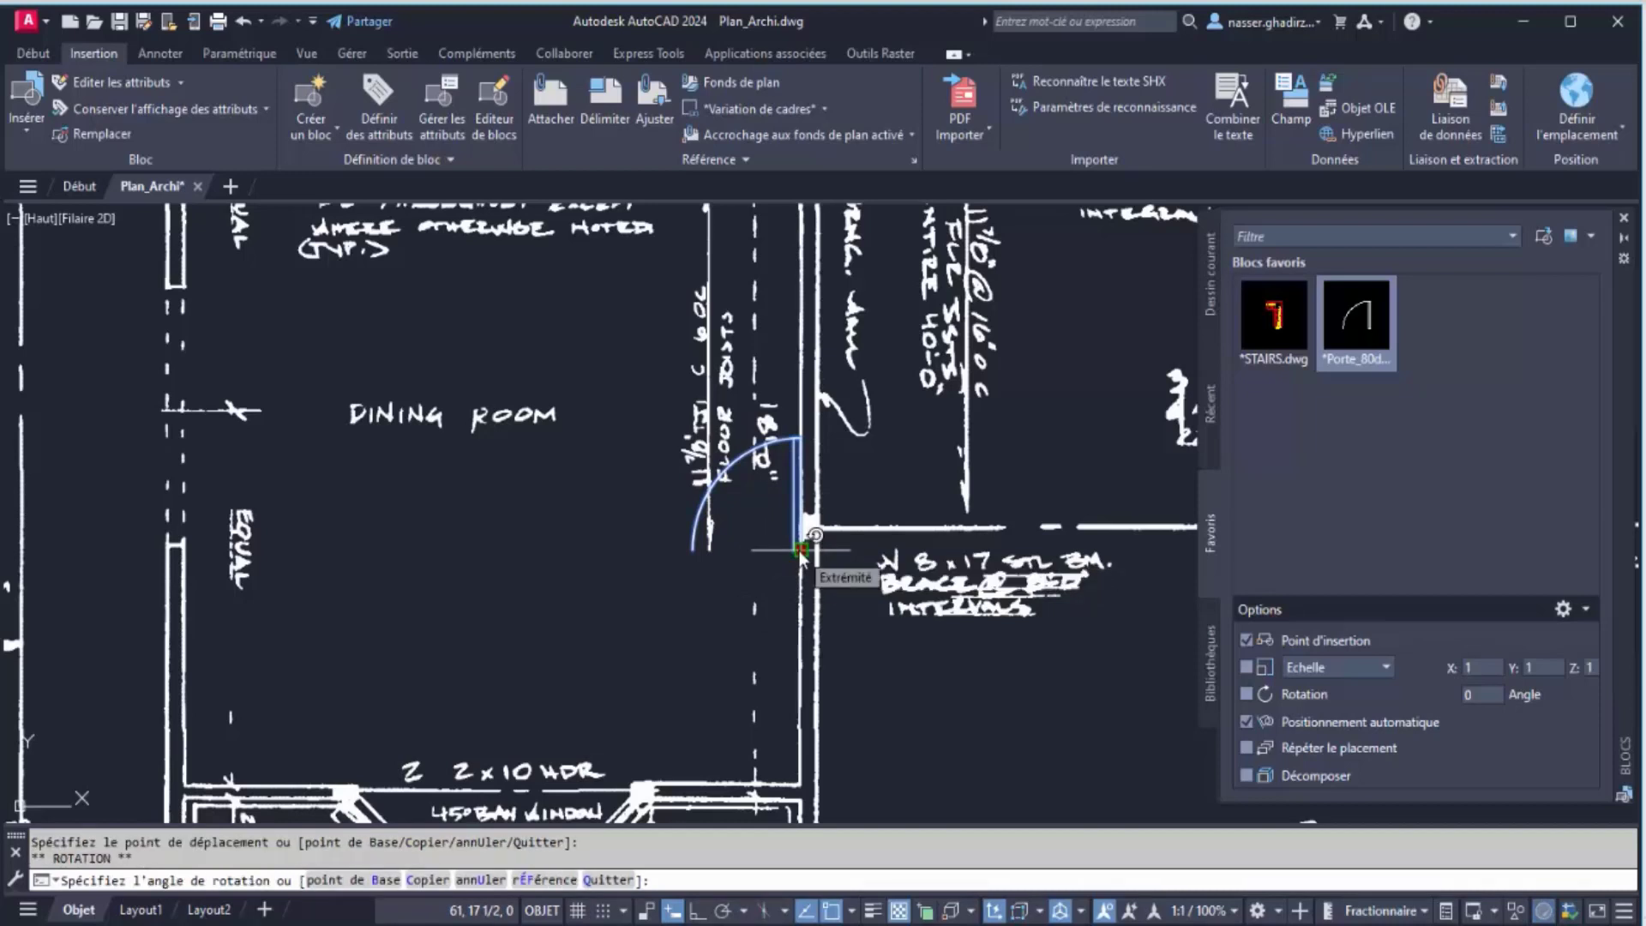
type("90")
key("Return")
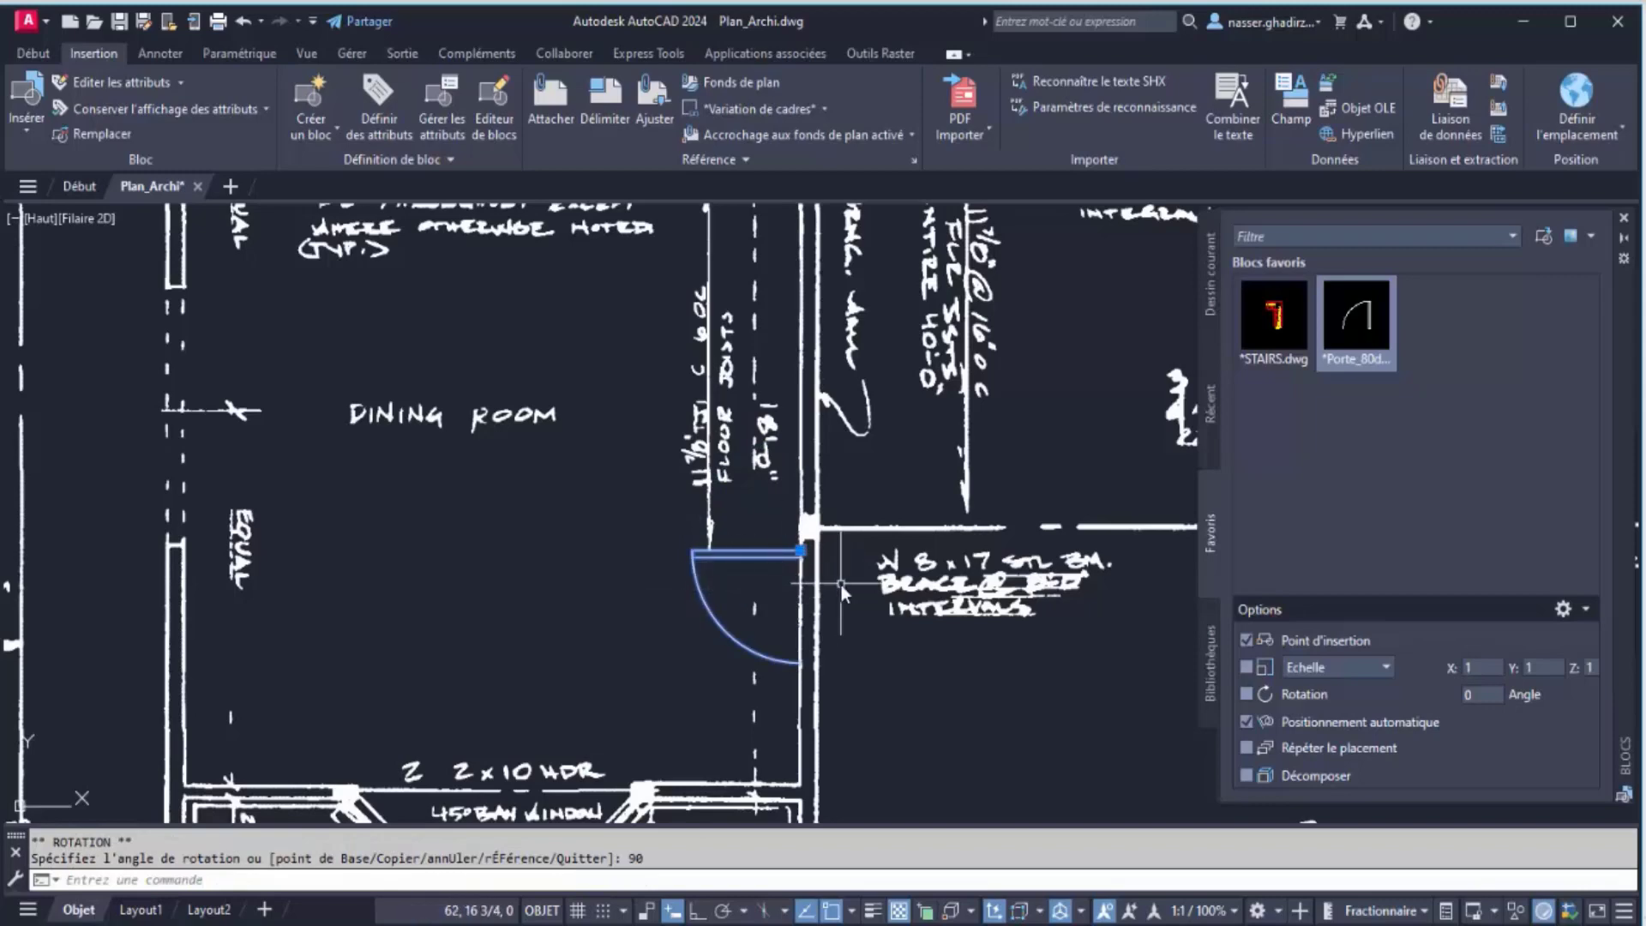
key("Escape")
scroll(839, 584, "up", 4)
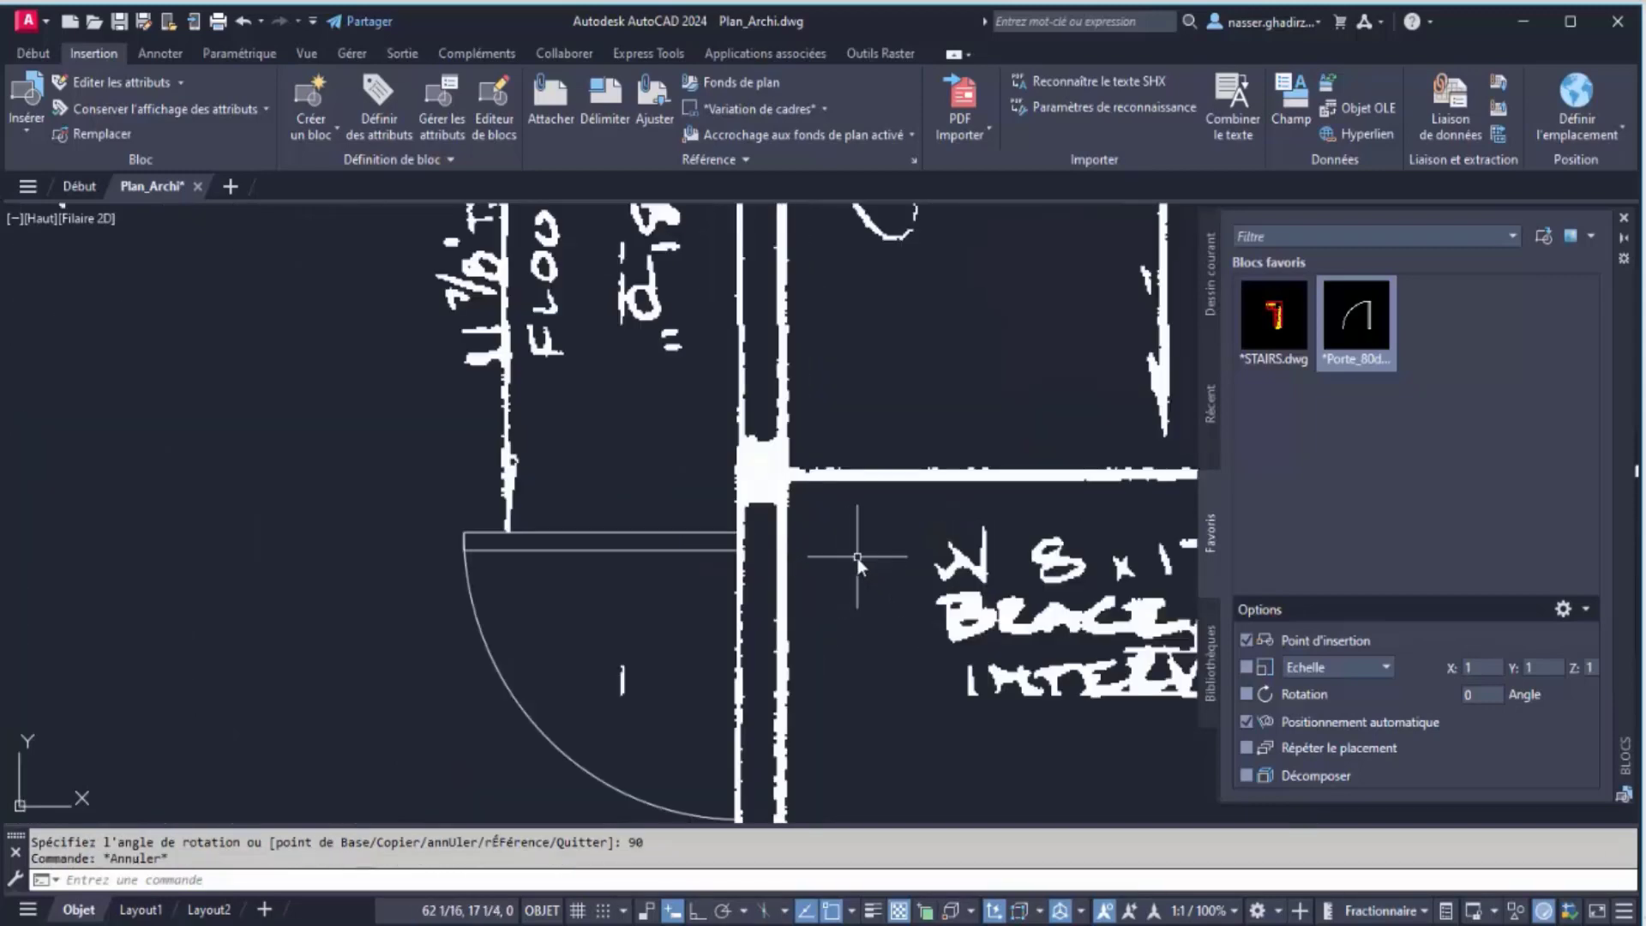
scroll(858, 557, "down", 4)
scroll(718, 564, "down", 3)
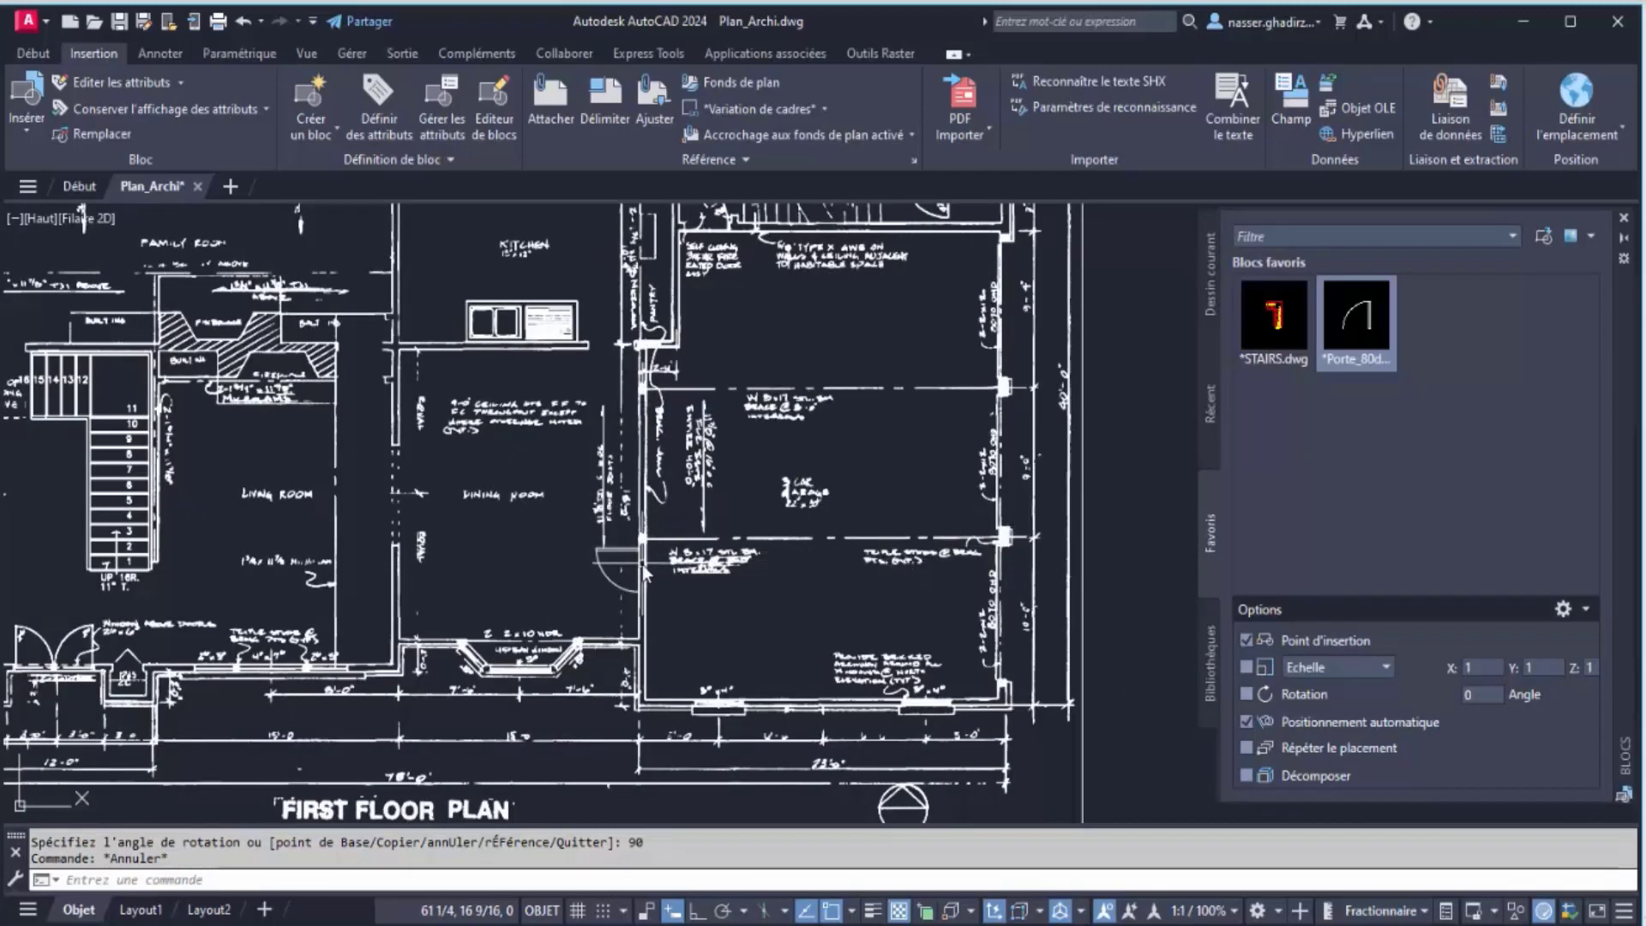
scroll(644, 573, "up", 5)
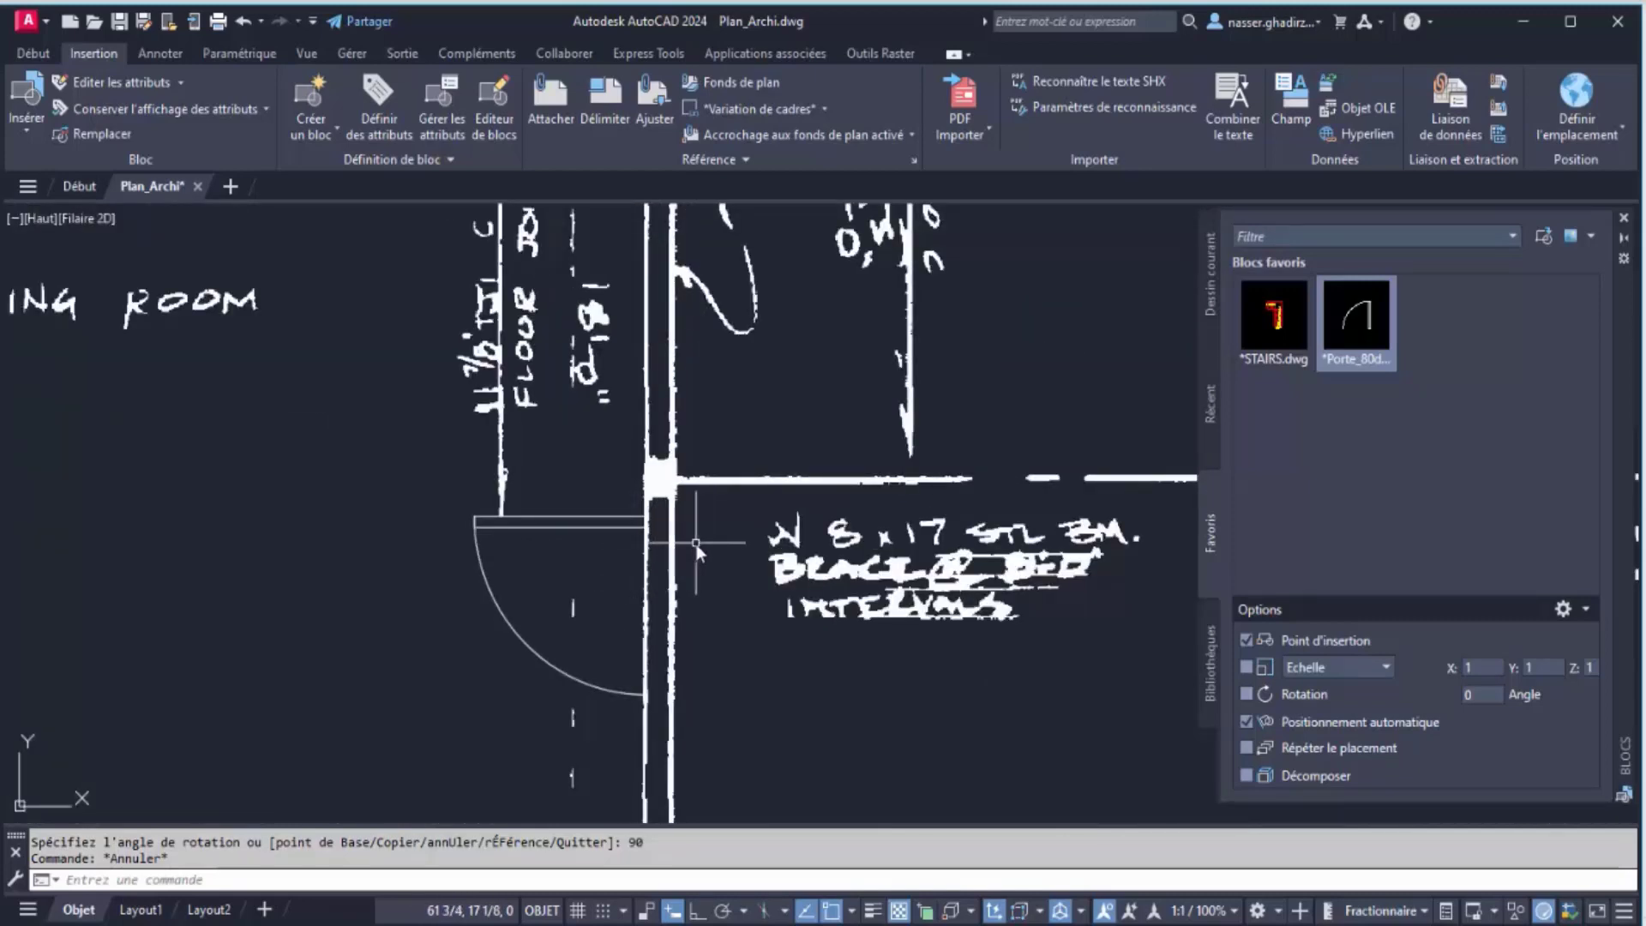
type("l")
key("Return")
key("Escape")
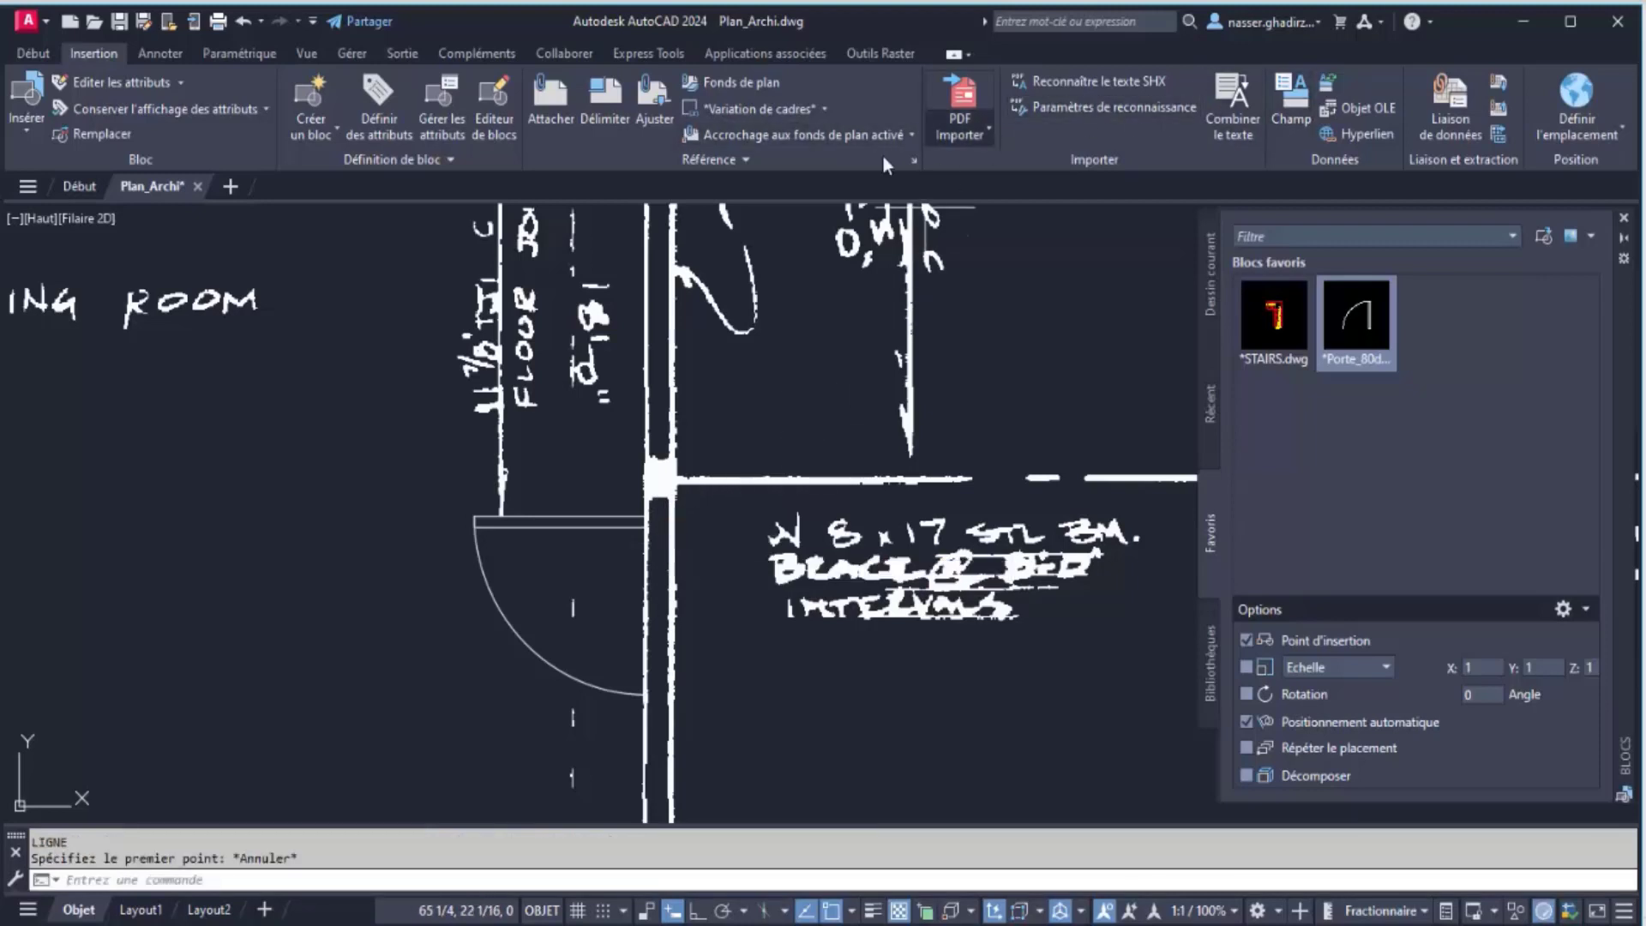
Enclose the wall segment spanning the door opening in a rectangular raster region, and erase that region
left_click(892, 53)
left_click(1083, 90)
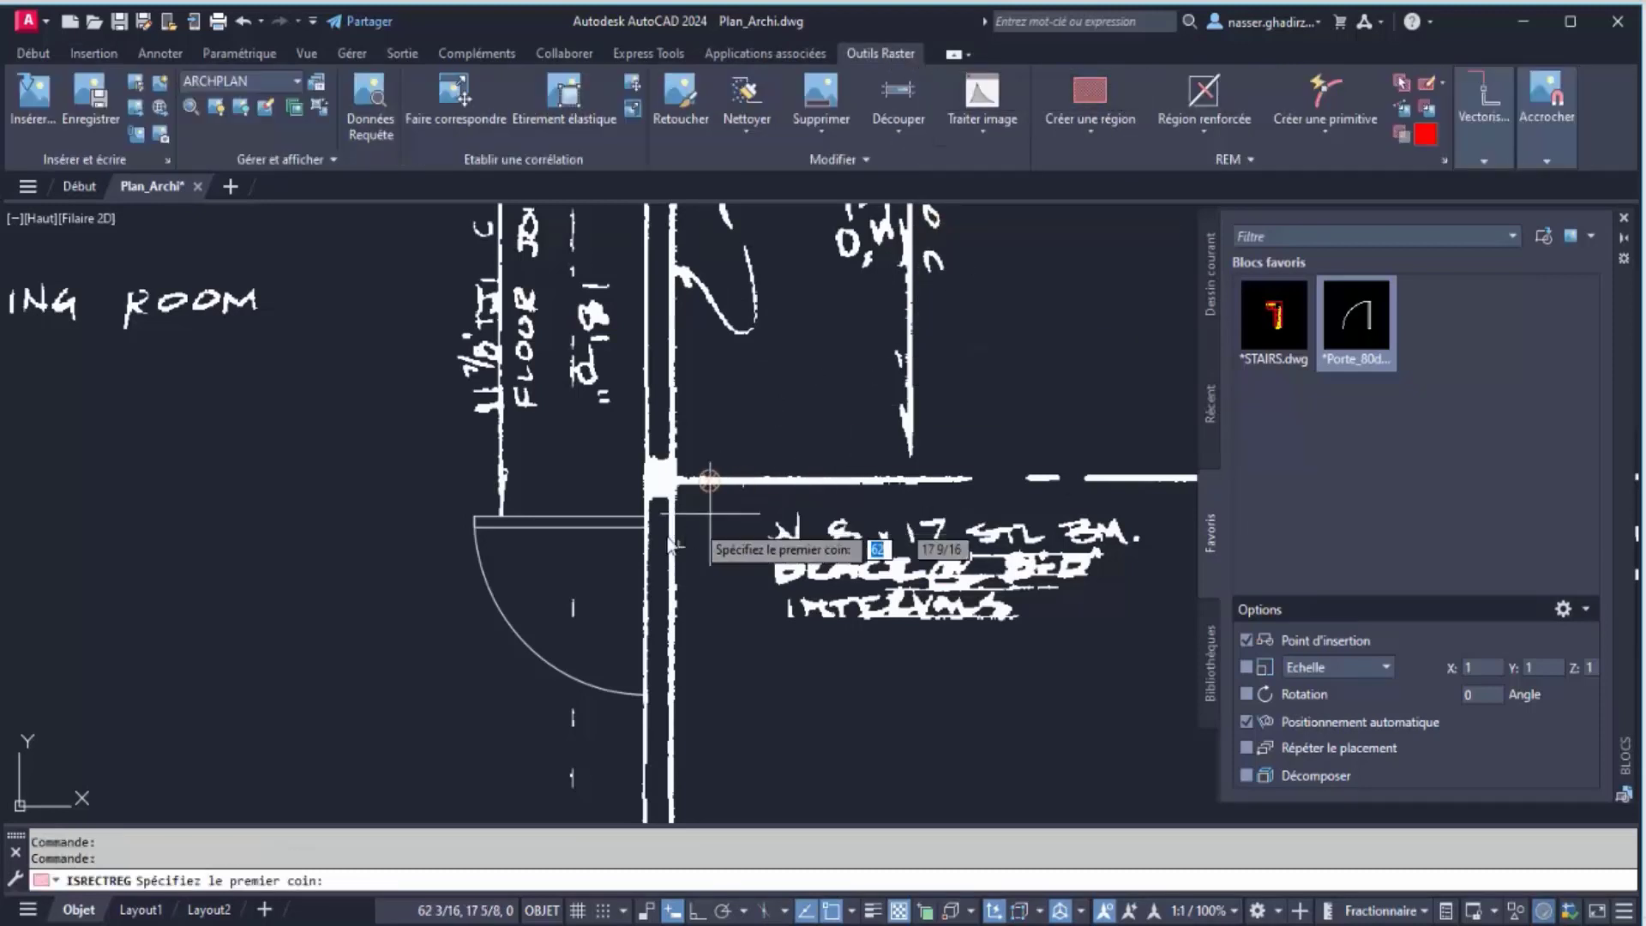
left_click(648, 533)
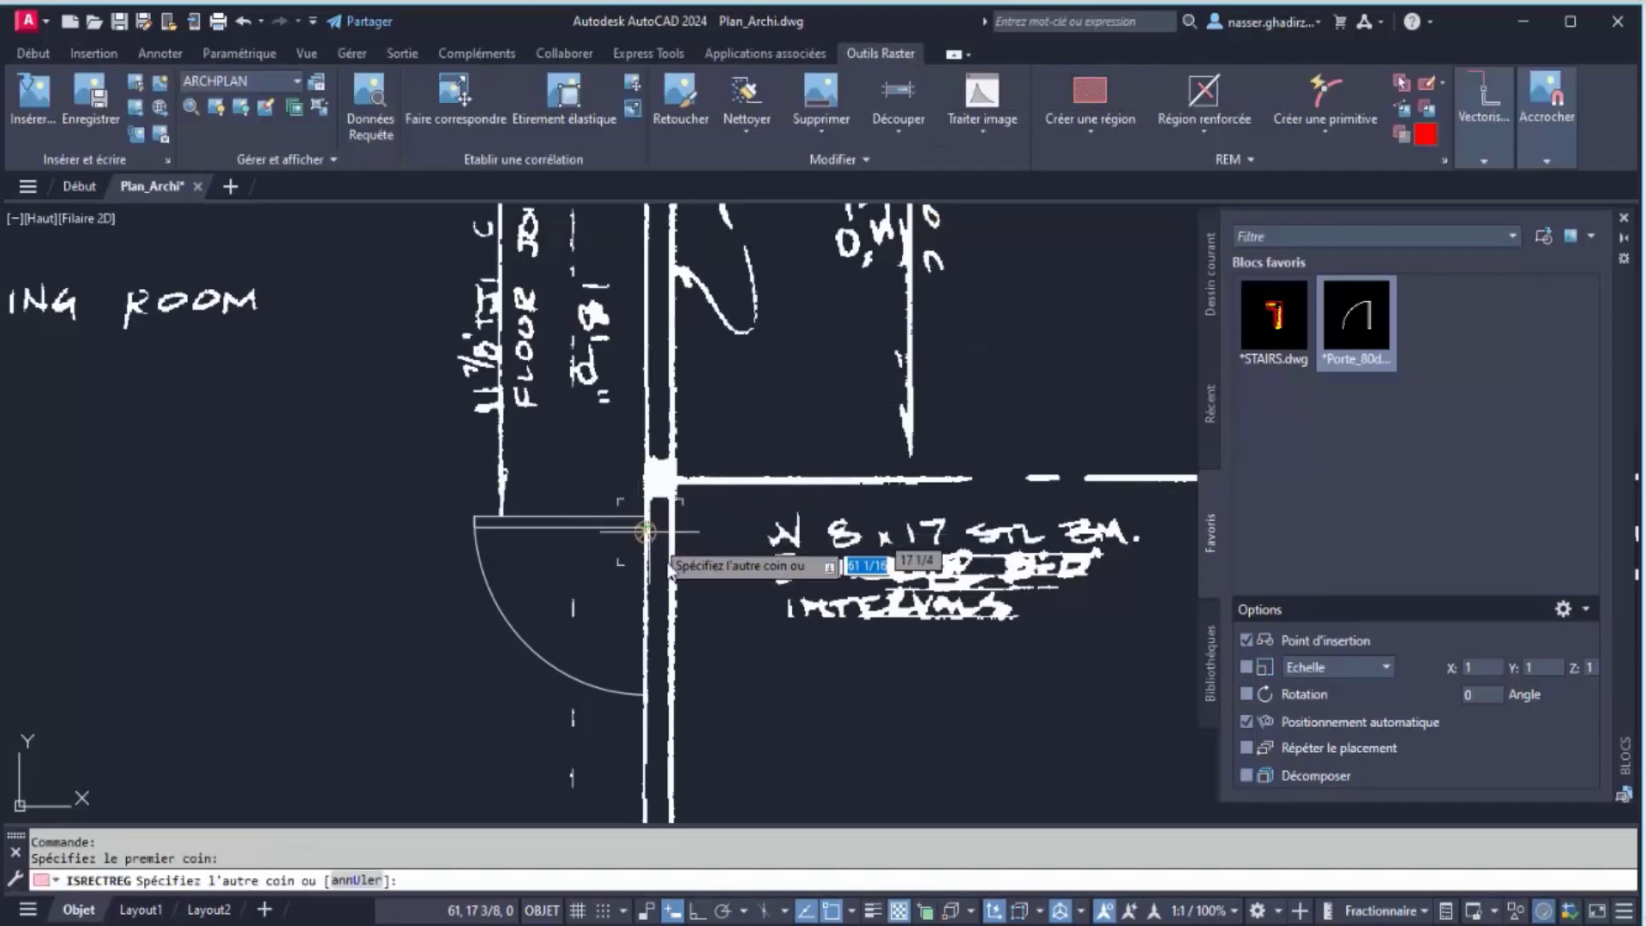
left_click(673, 697)
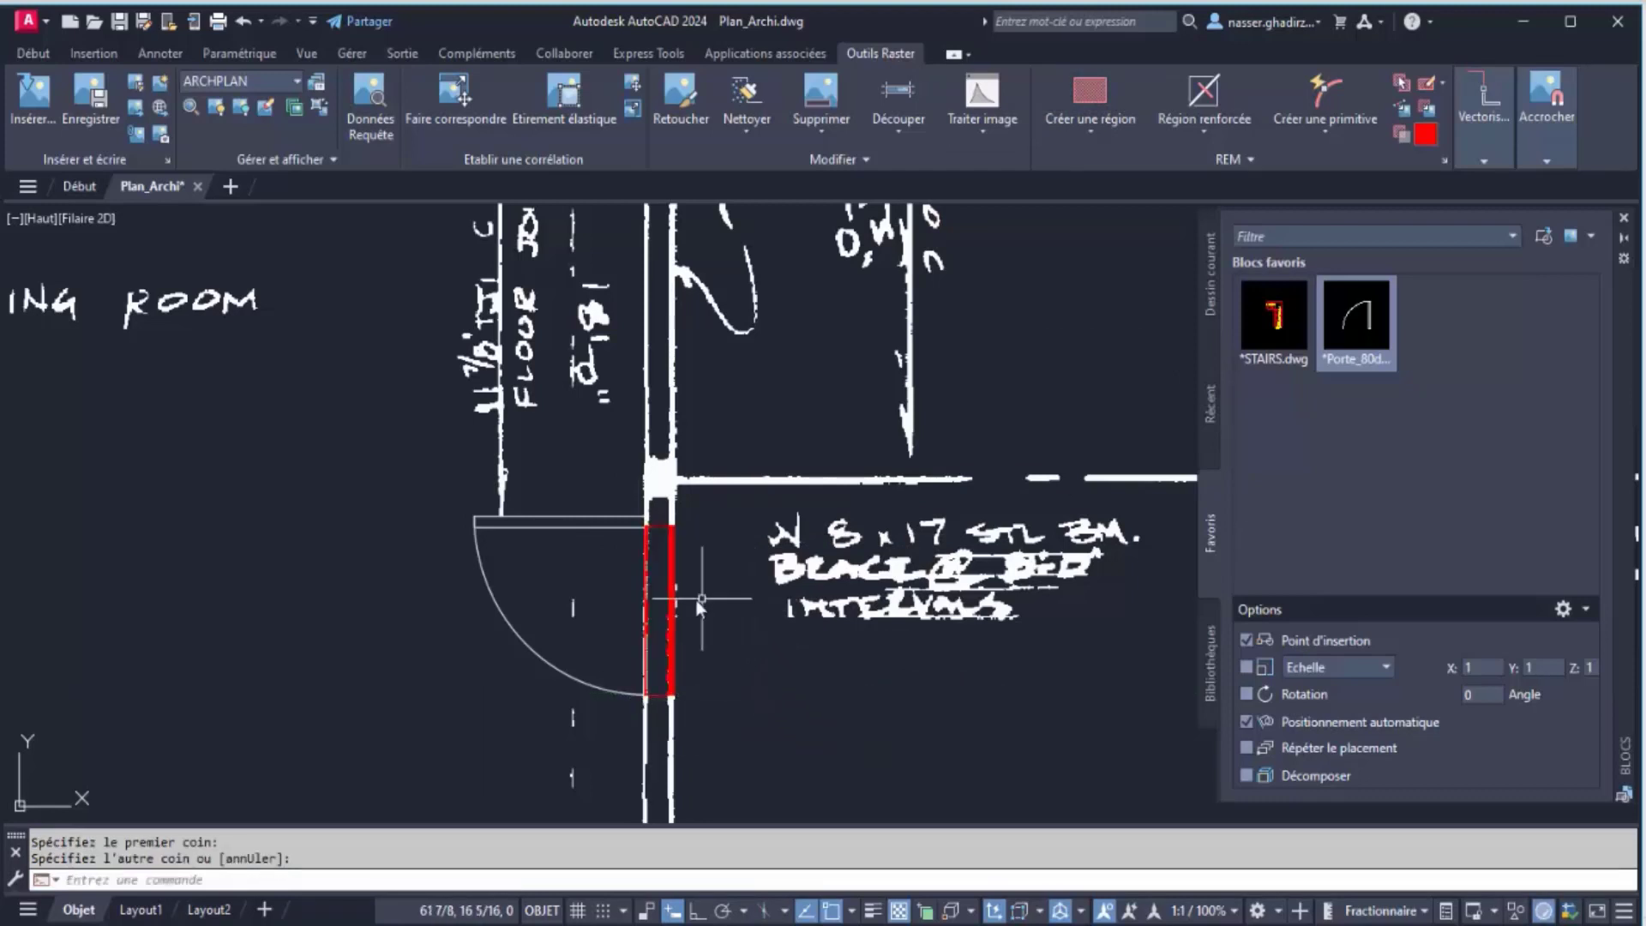
left_click(669, 588)
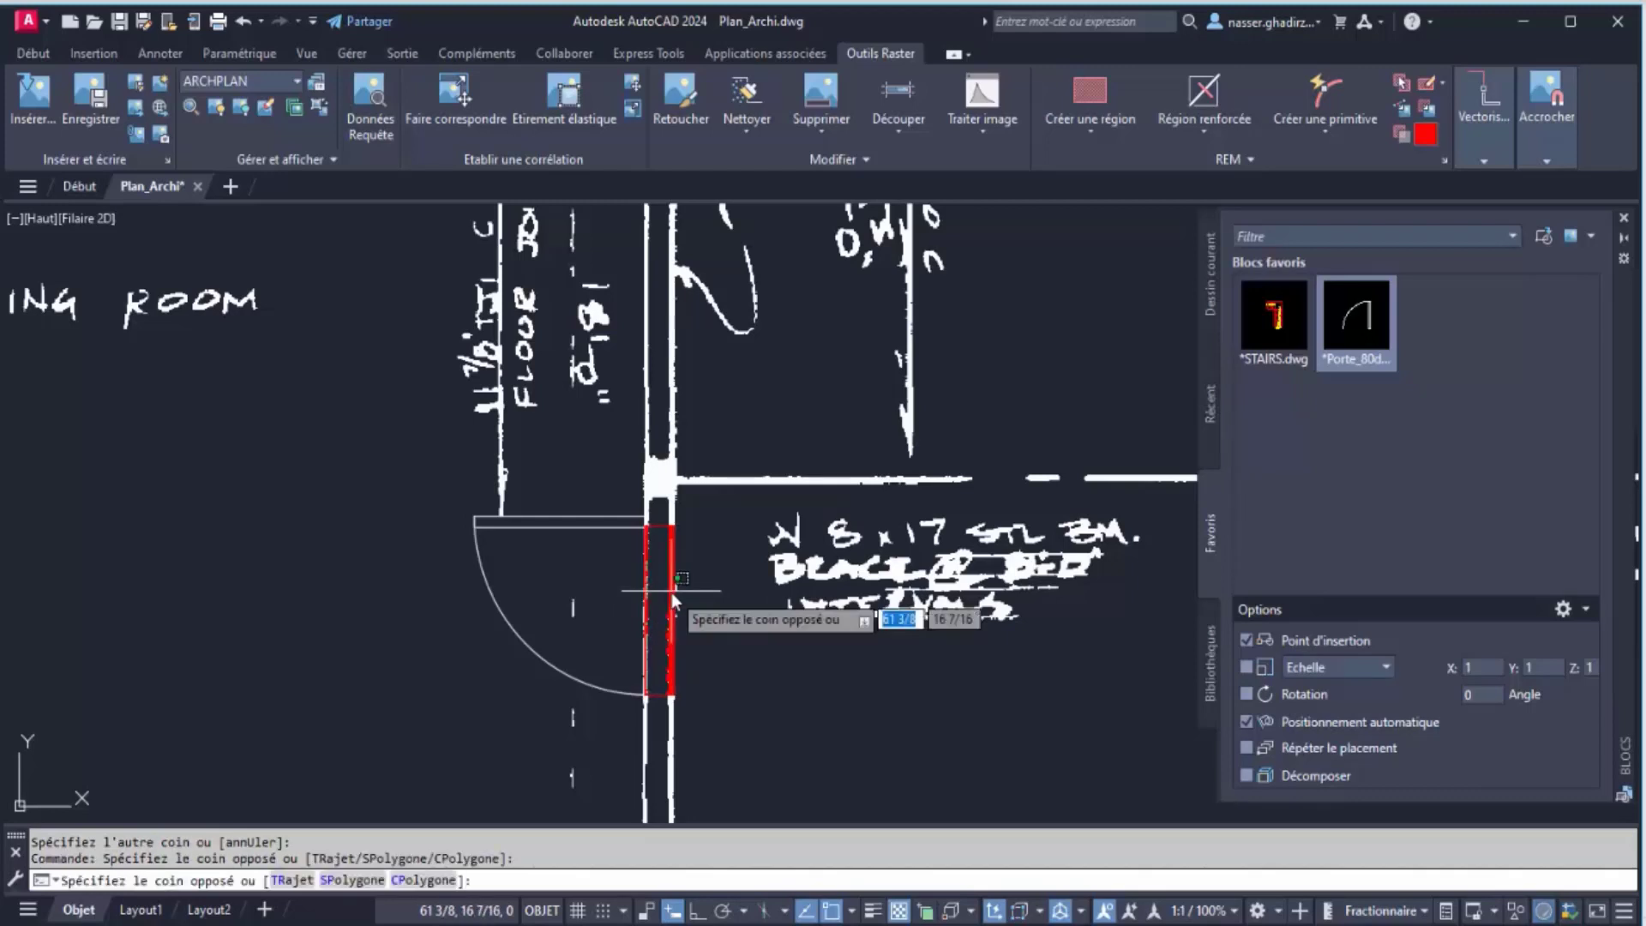
key("BackSpace")
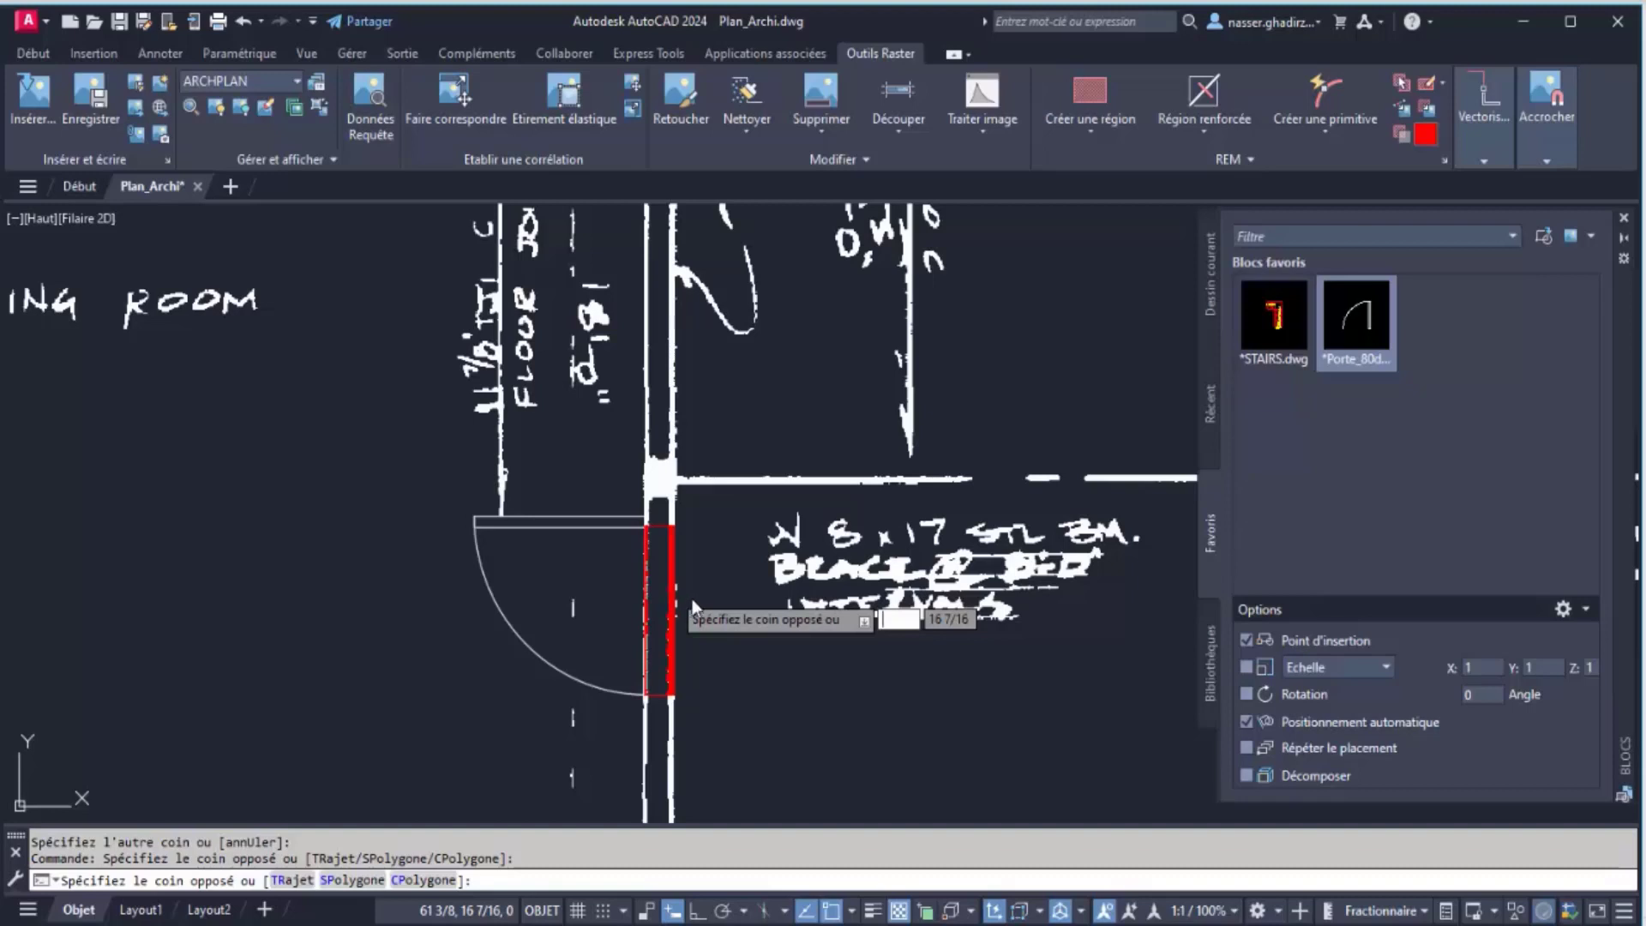
left_click(666, 588)
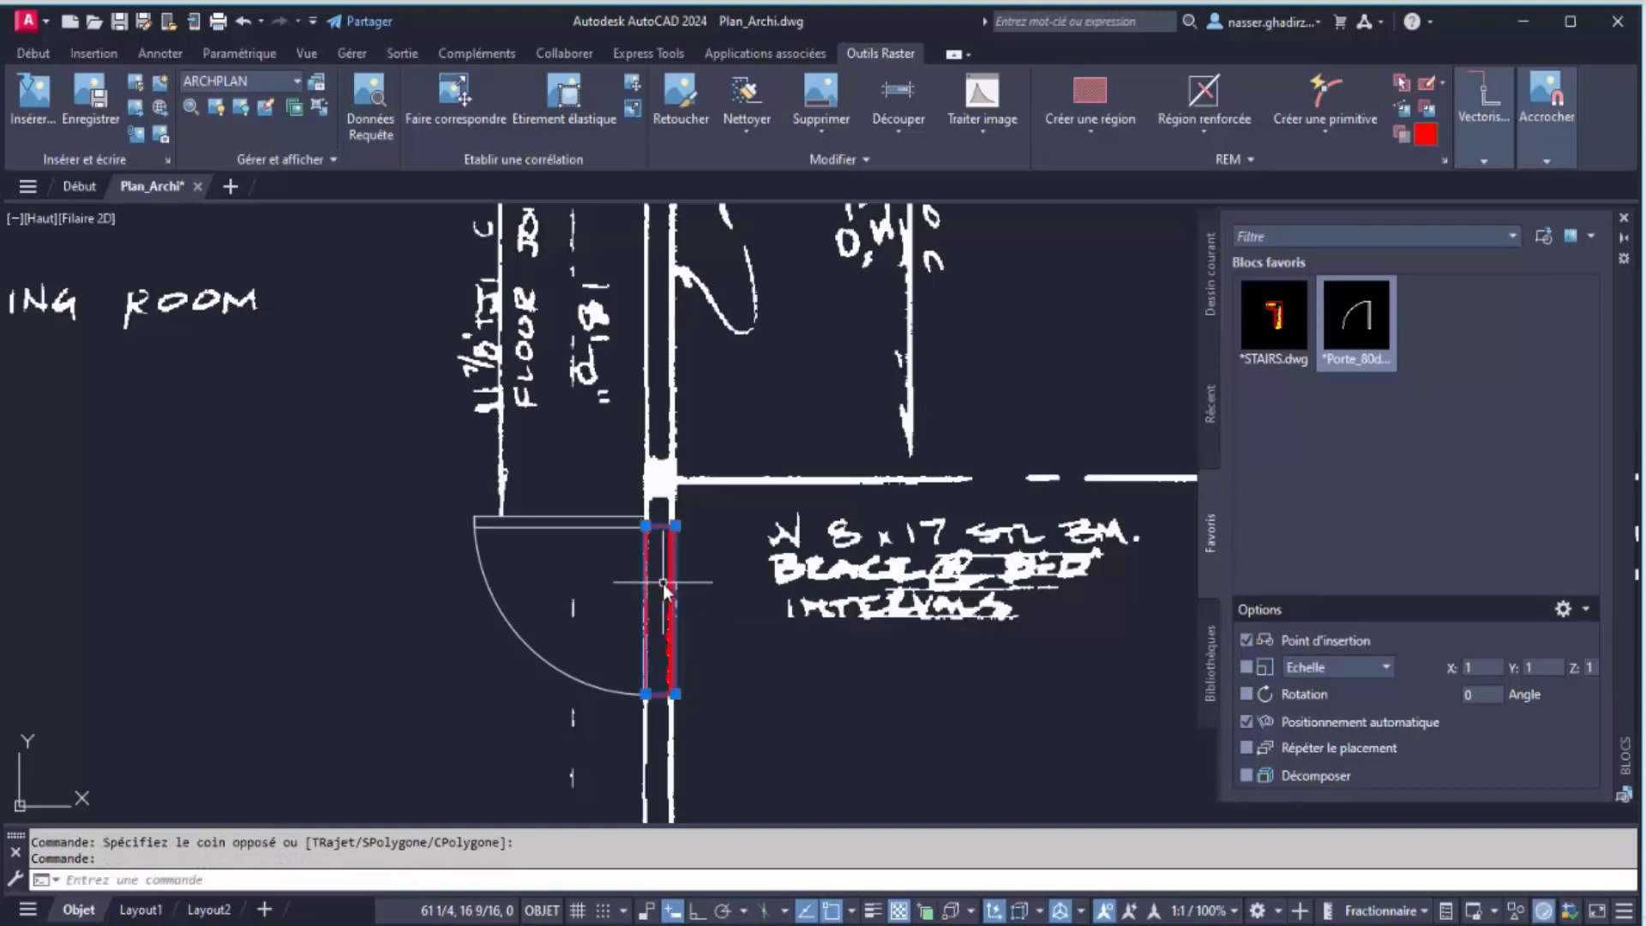
key("Delete")
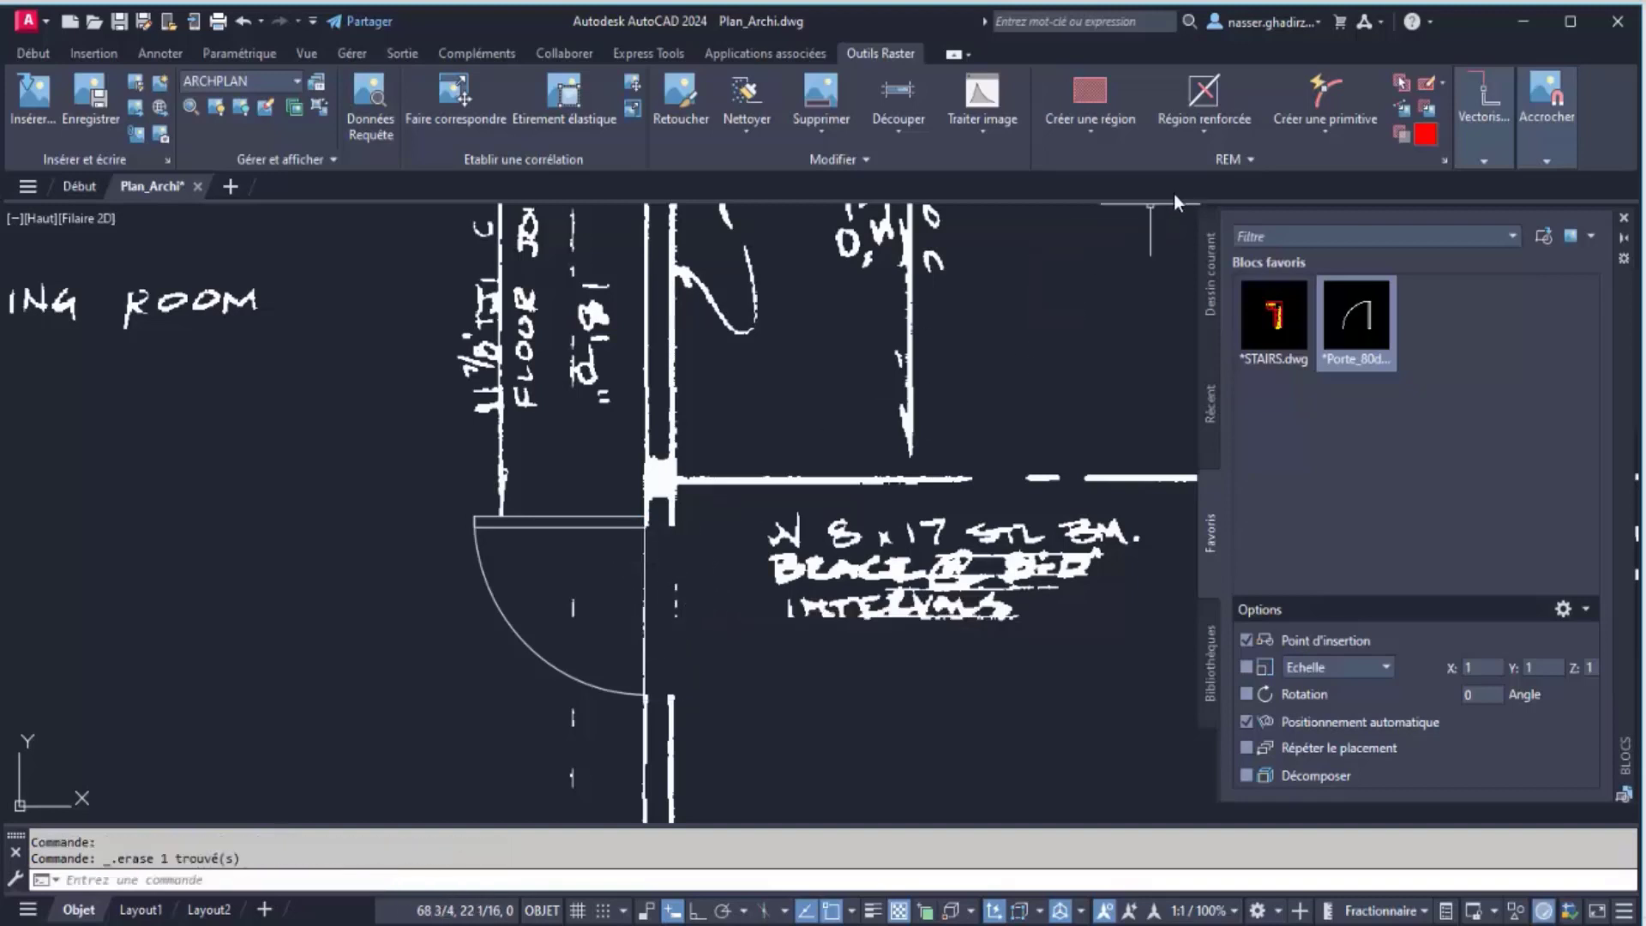
Enclose the leftover wall line on the dining room side of the door opening in a second rectangular raster region, and erase it
left_click(1109, 84)
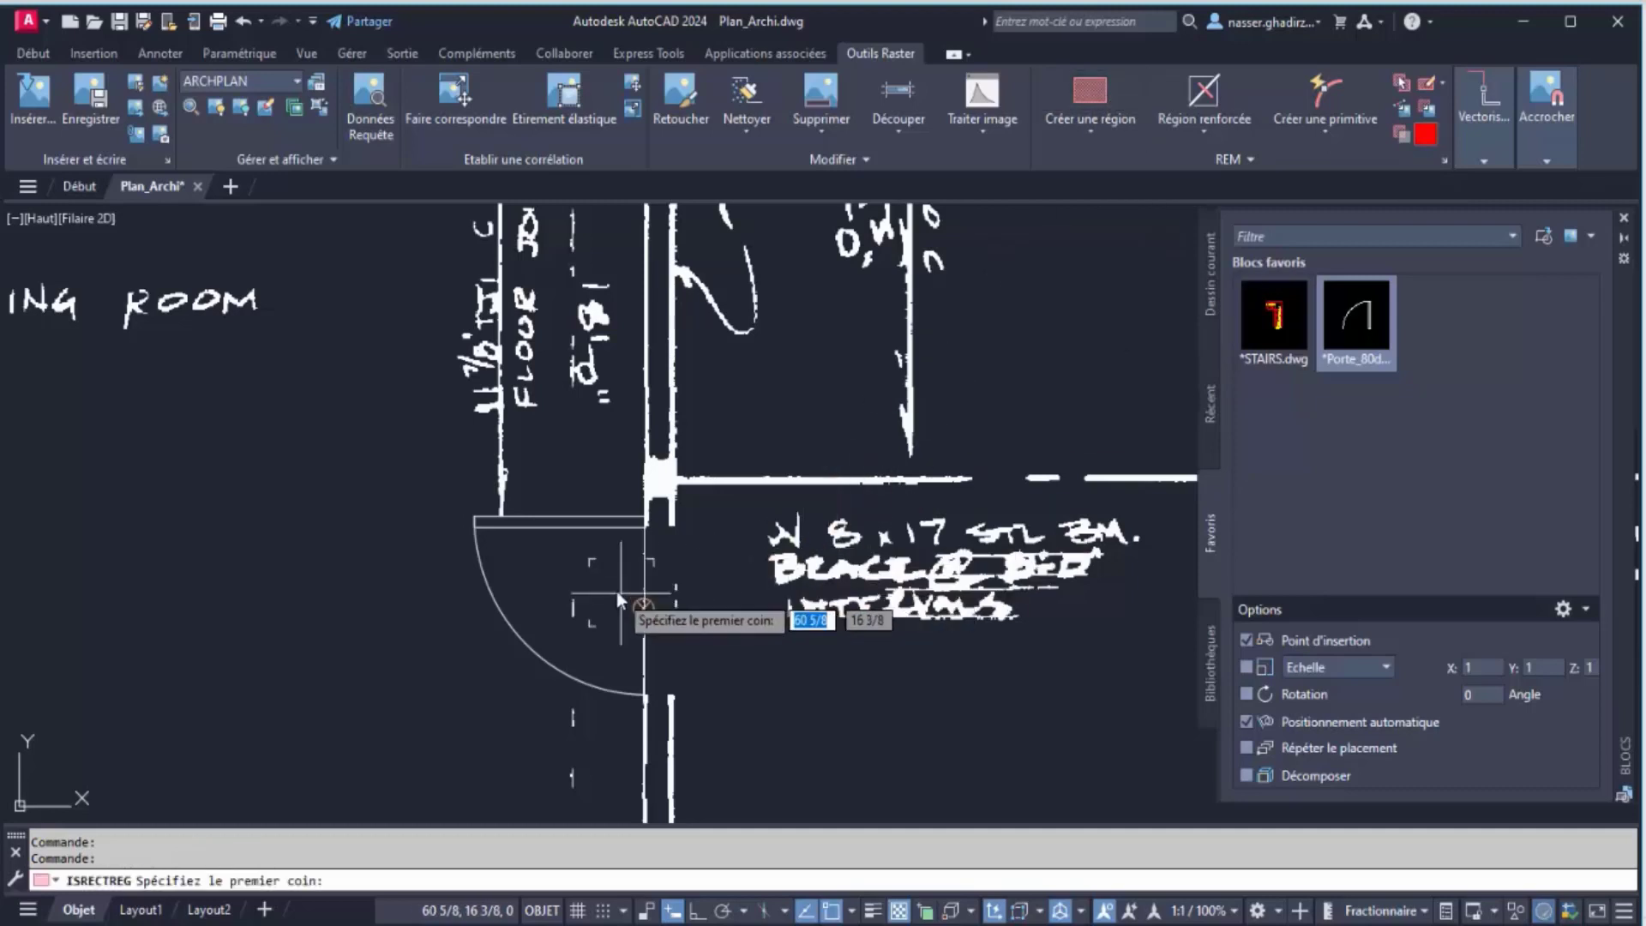
left_click(682, 535)
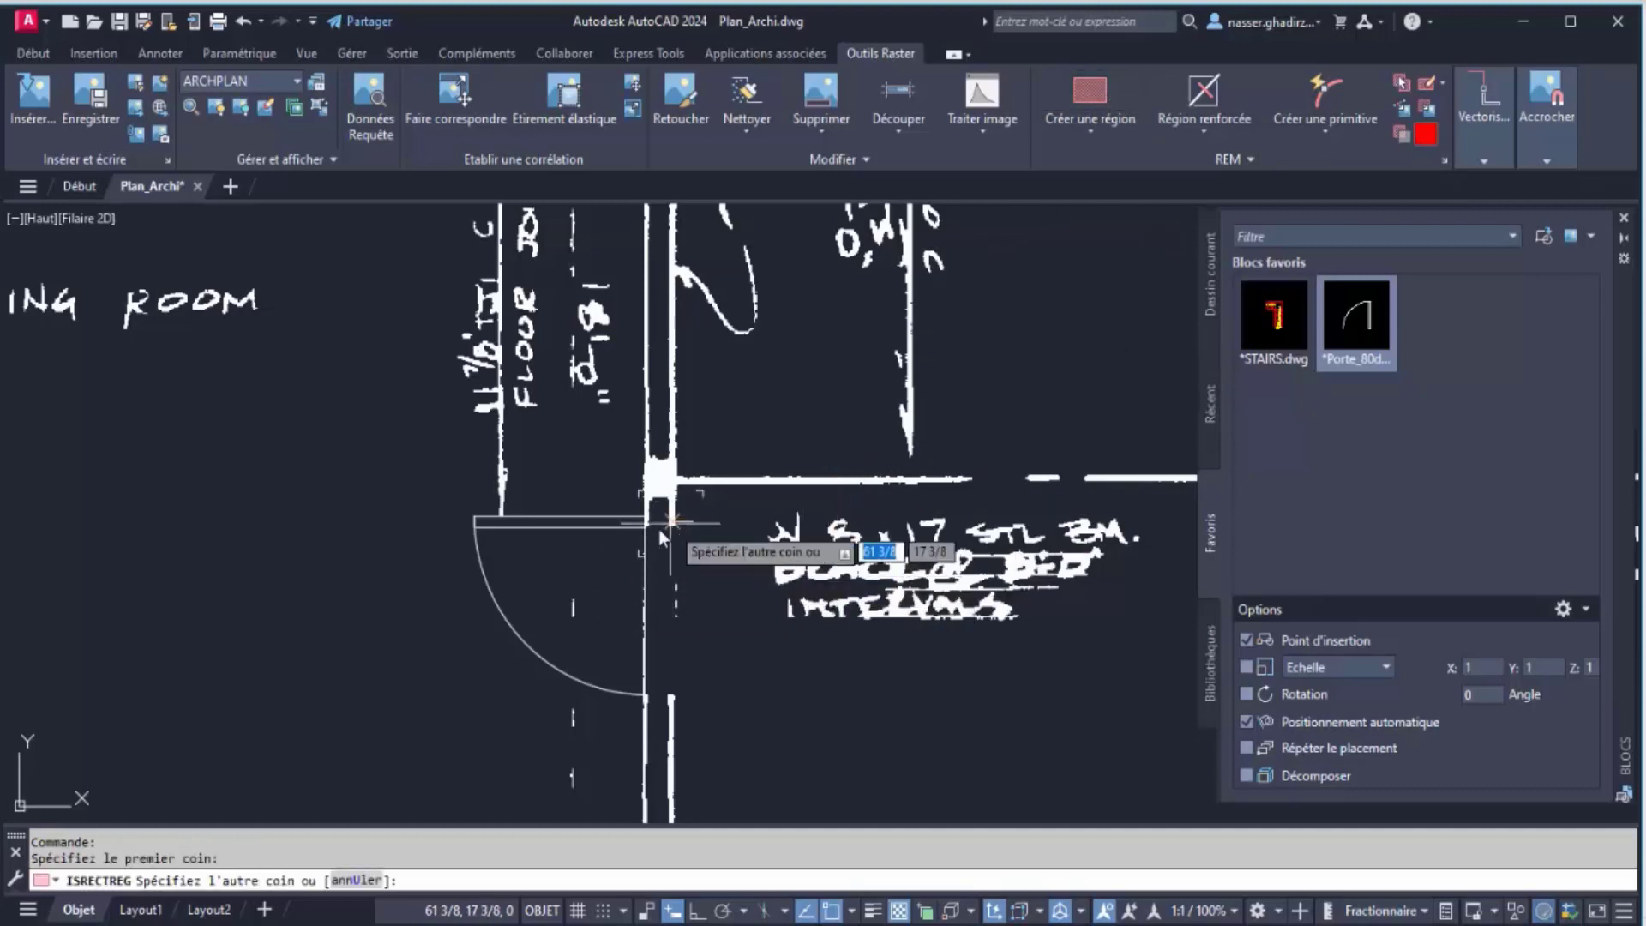
scroll(643, 692, "up", 2)
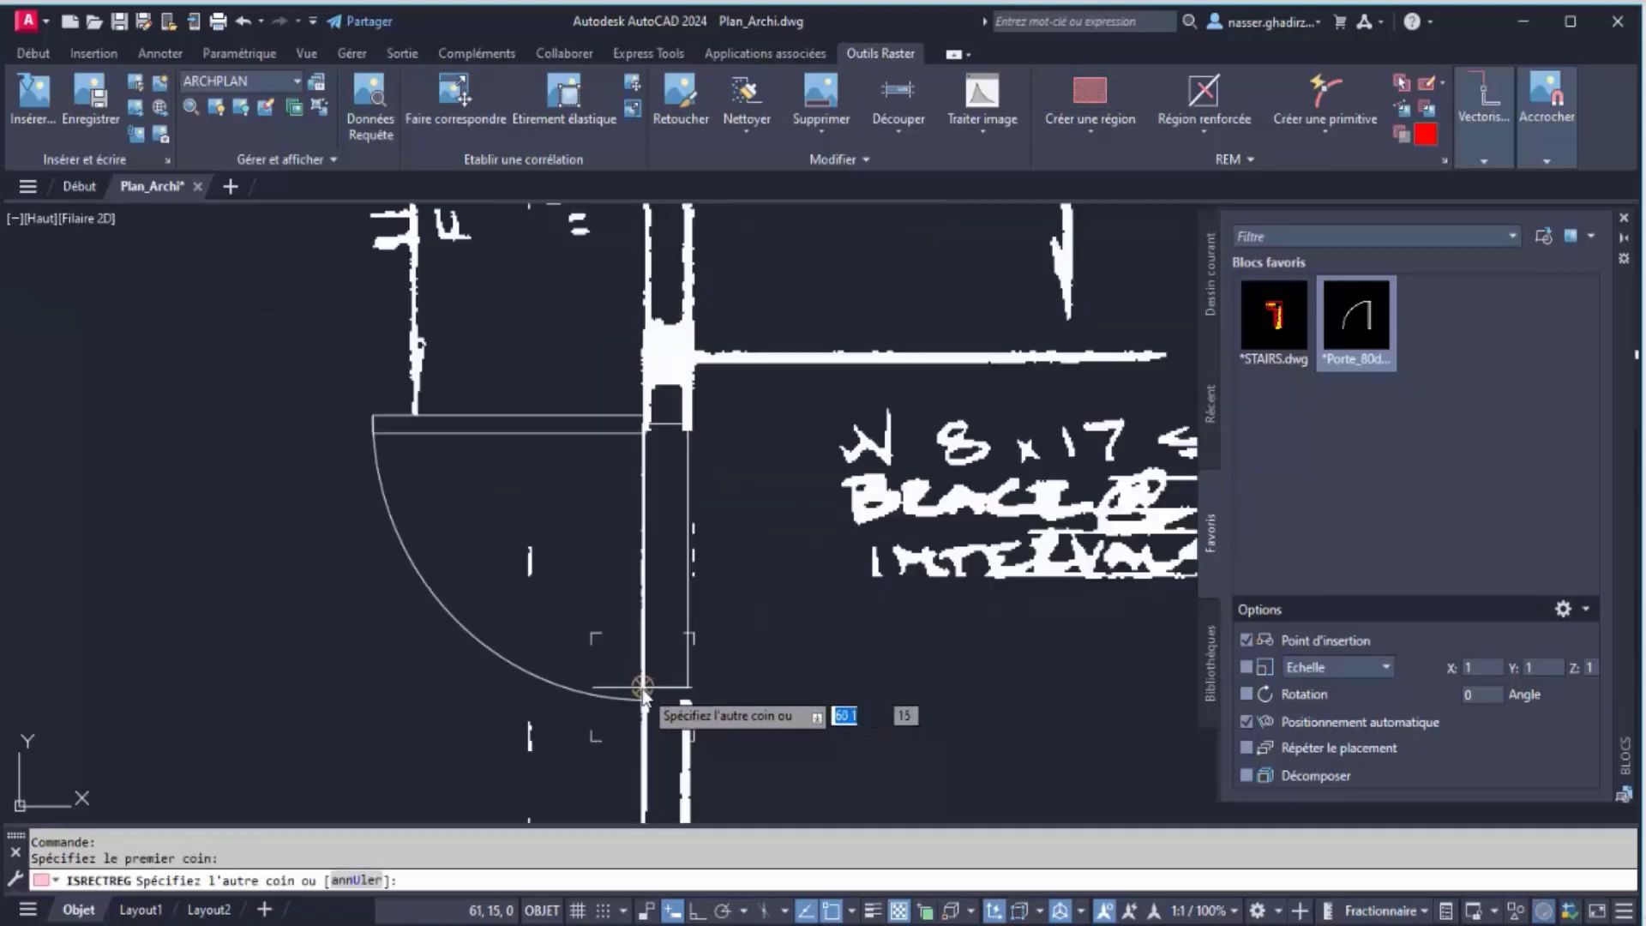
scroll(643, 692, "up", 2)
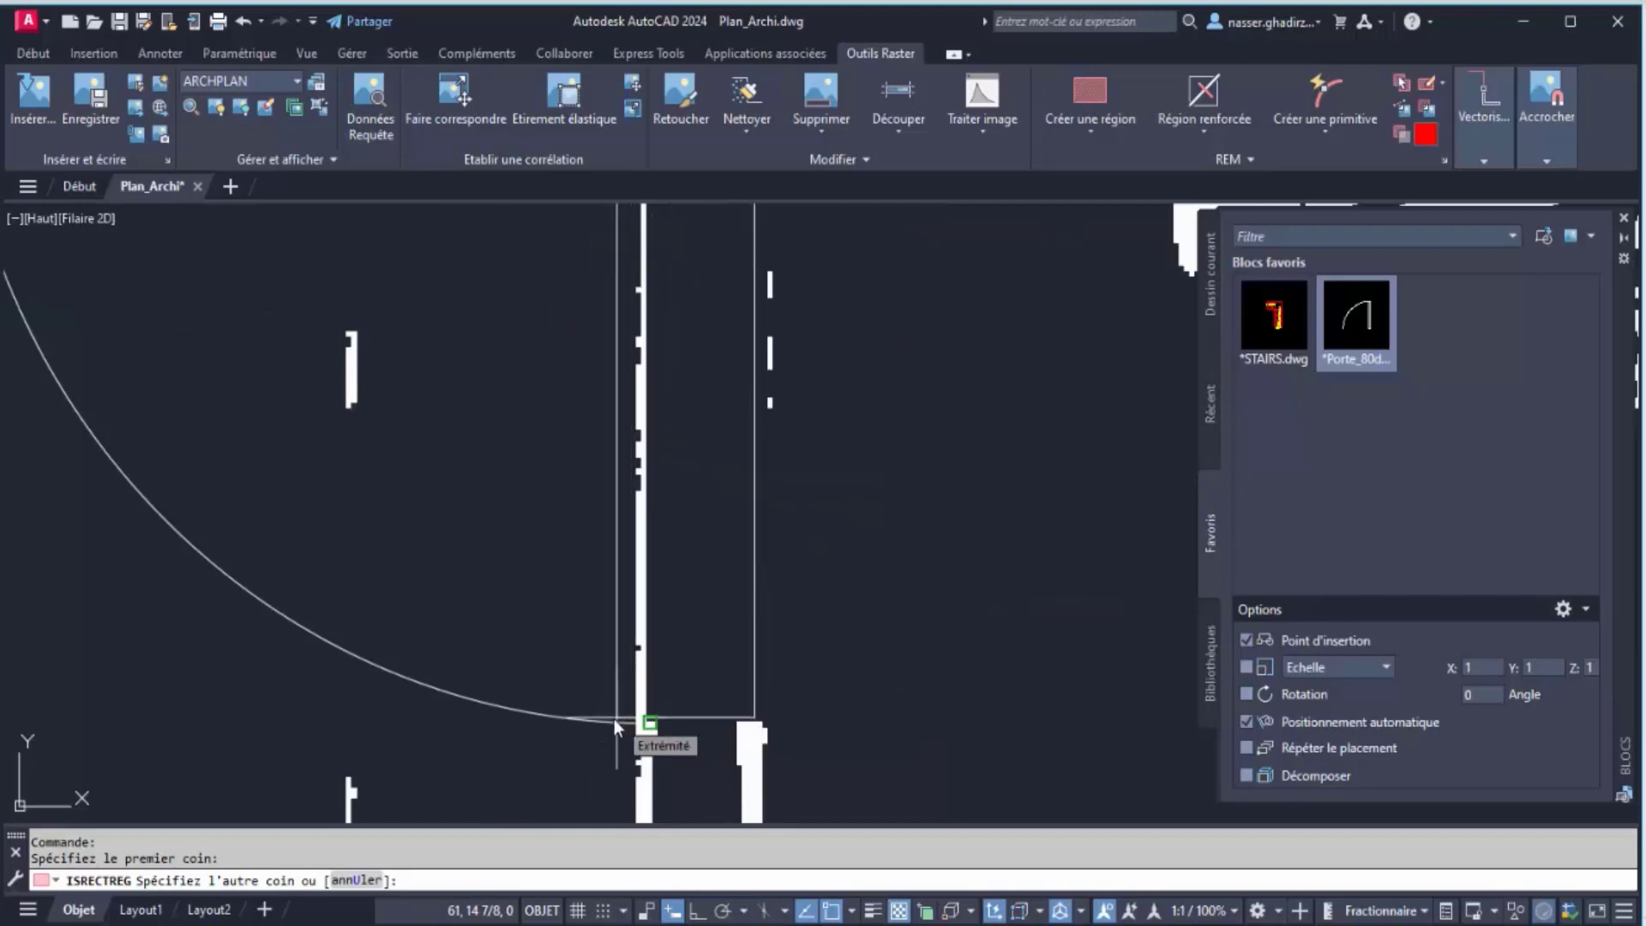
left_click(568, 737)
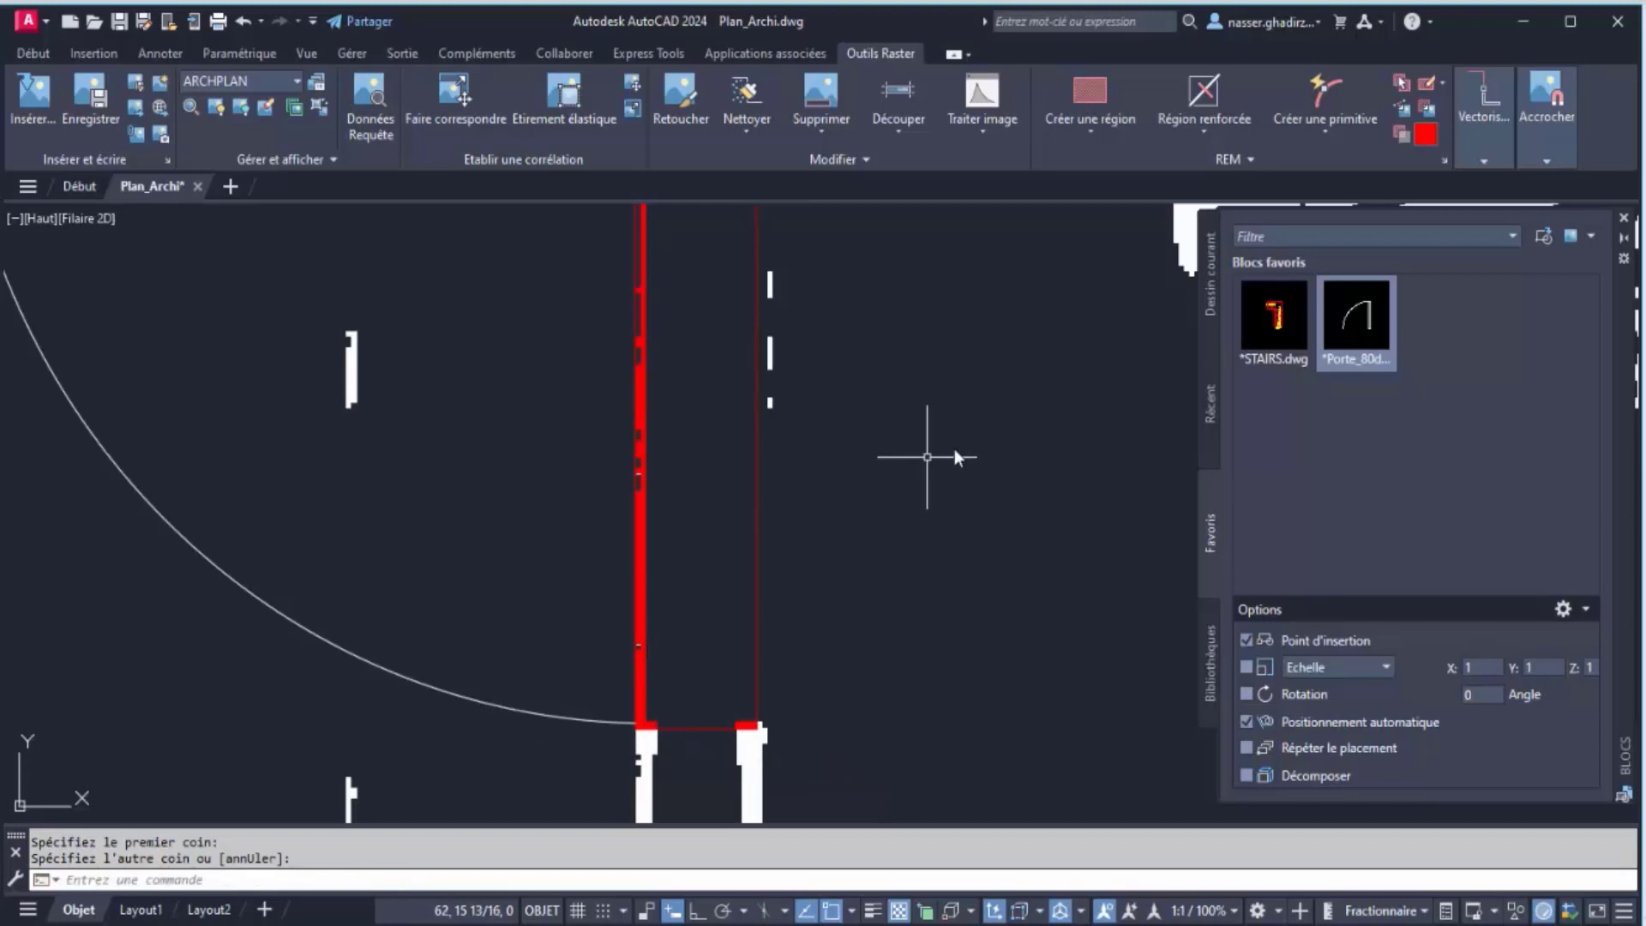
left_click(759, 497)
key("Delete")
scroll(892, 450, "down", 3)
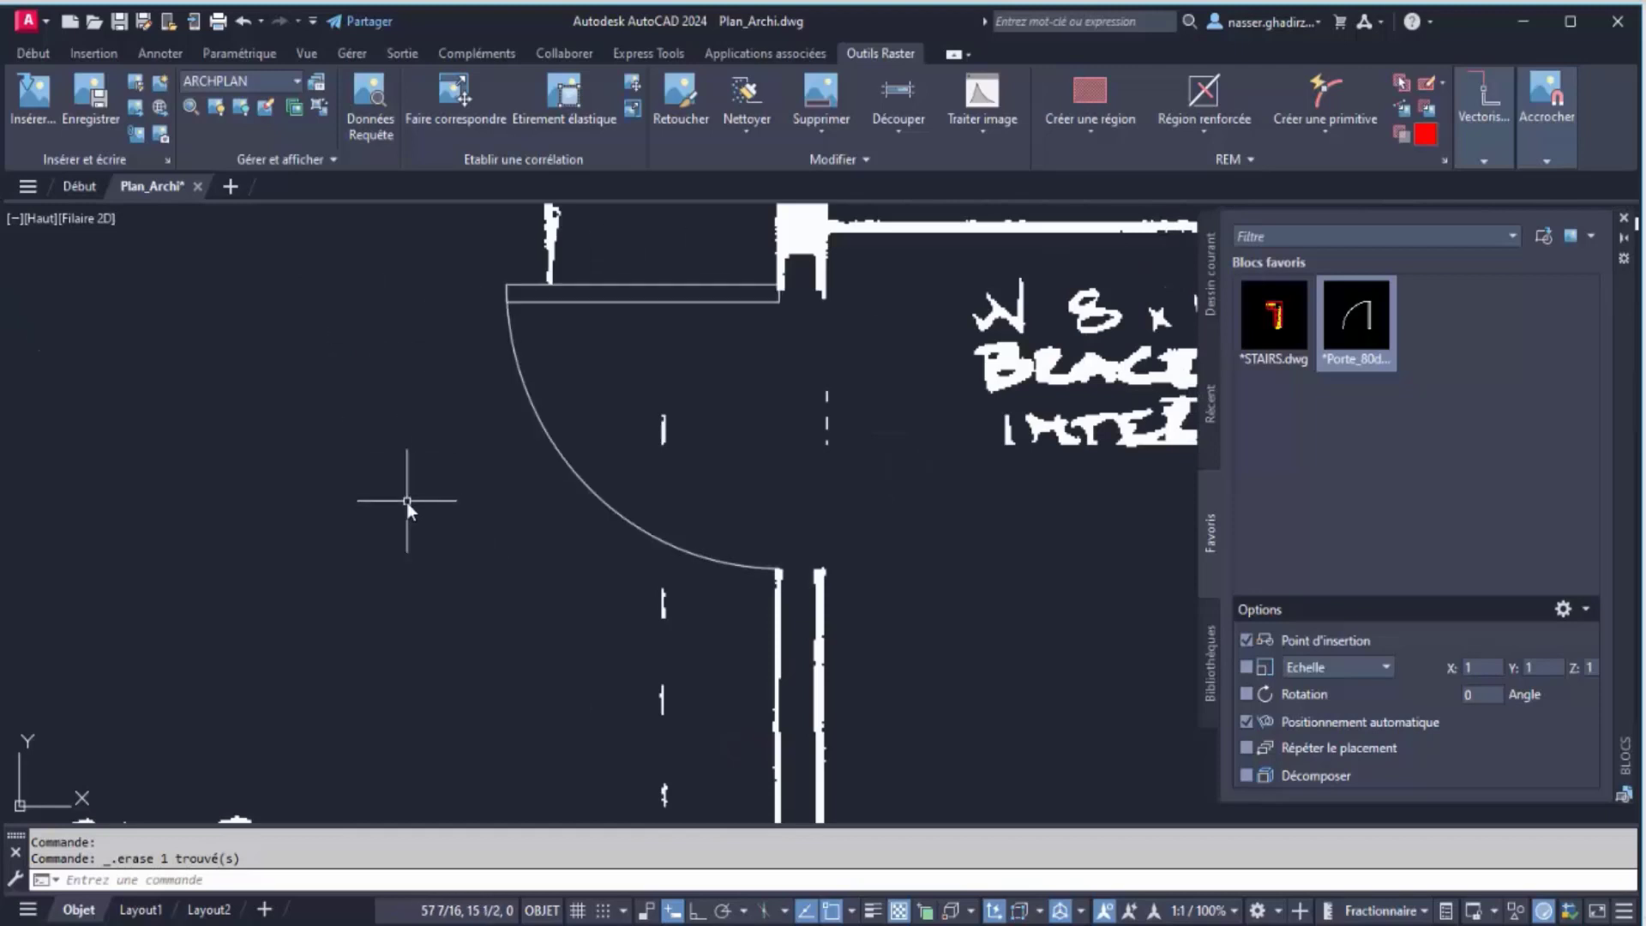
Draw a line across the wall thickness at the upper jamb, from the door leaf's hinge corner to the garage-side wall face
type("l")
key("Return")
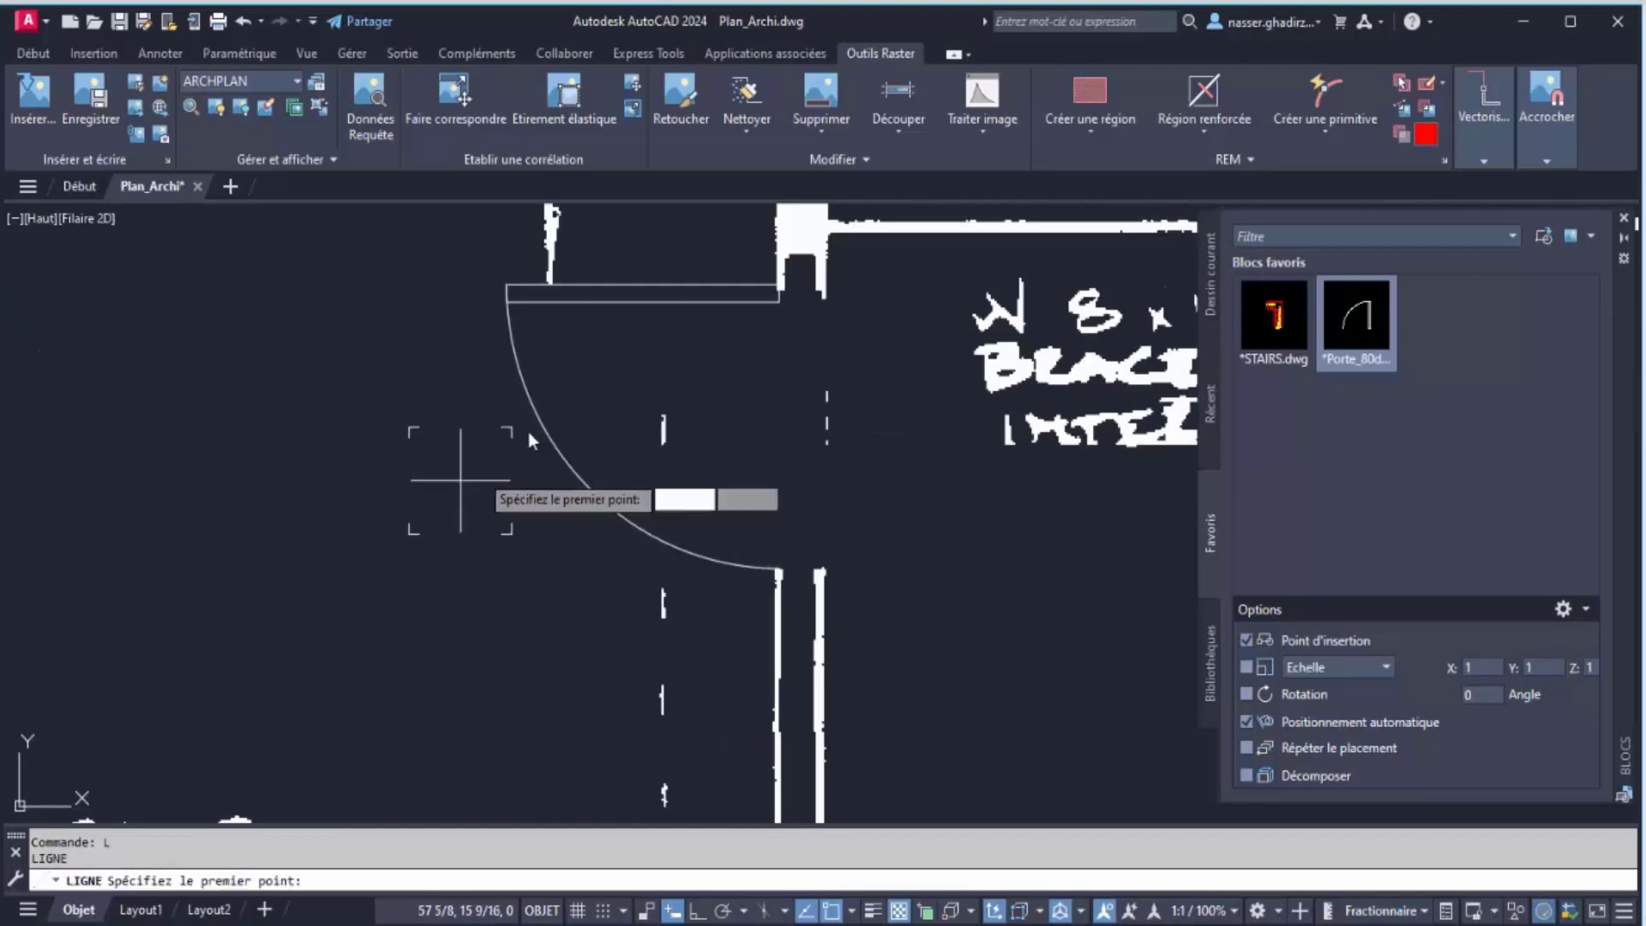
left_click(782, 311)
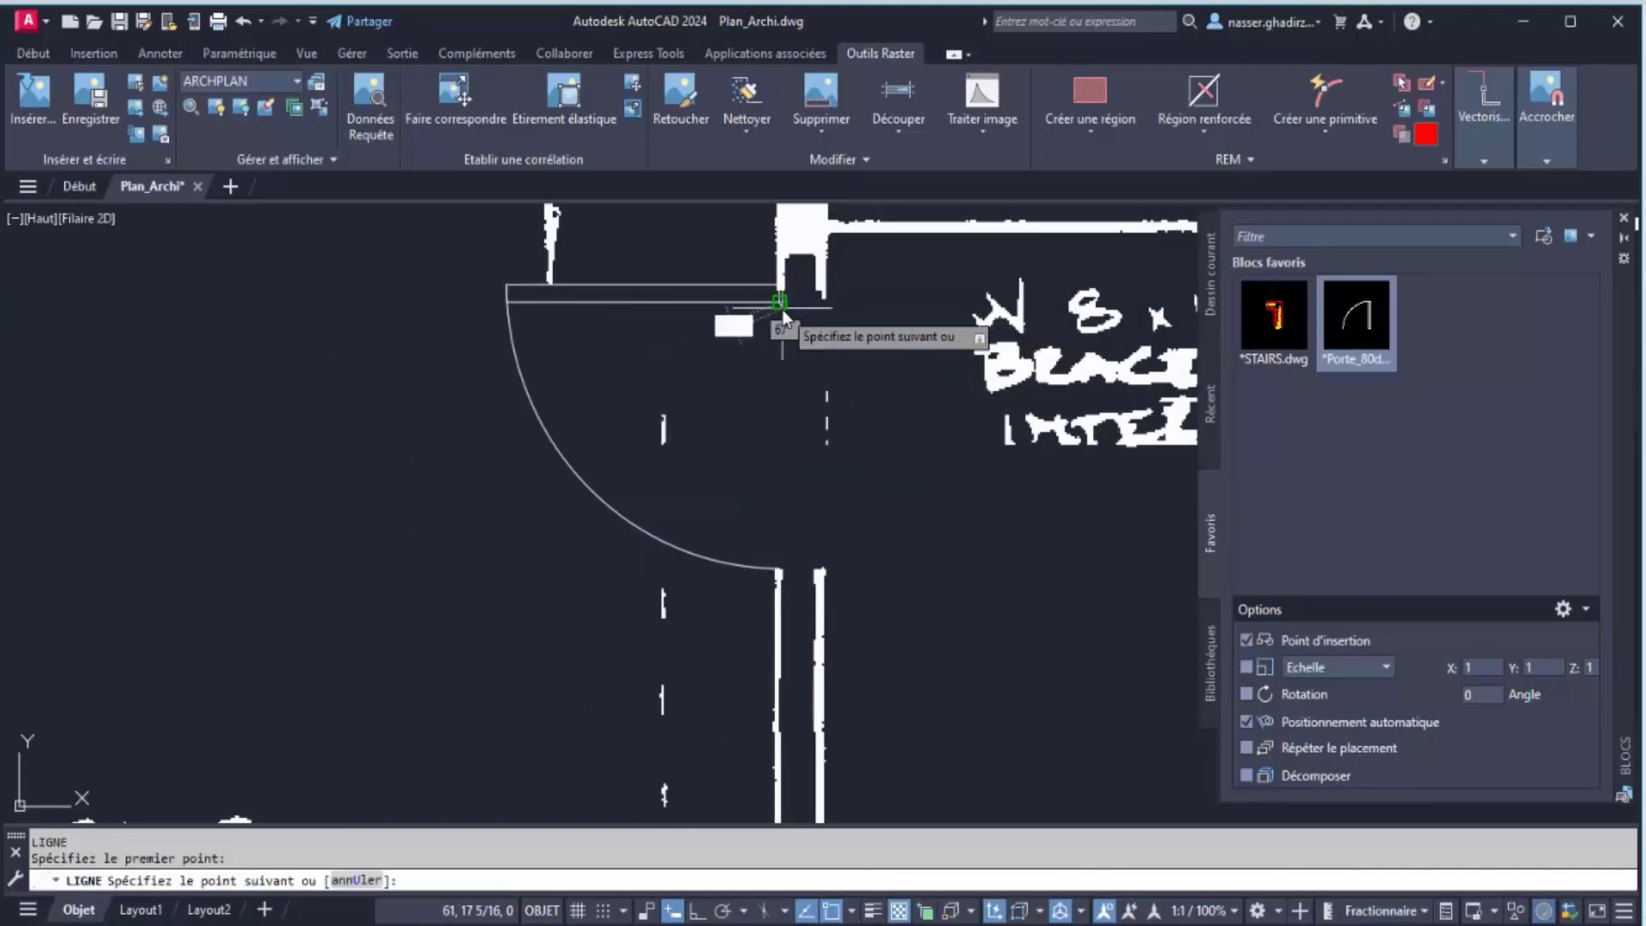
left_click(826, 309)
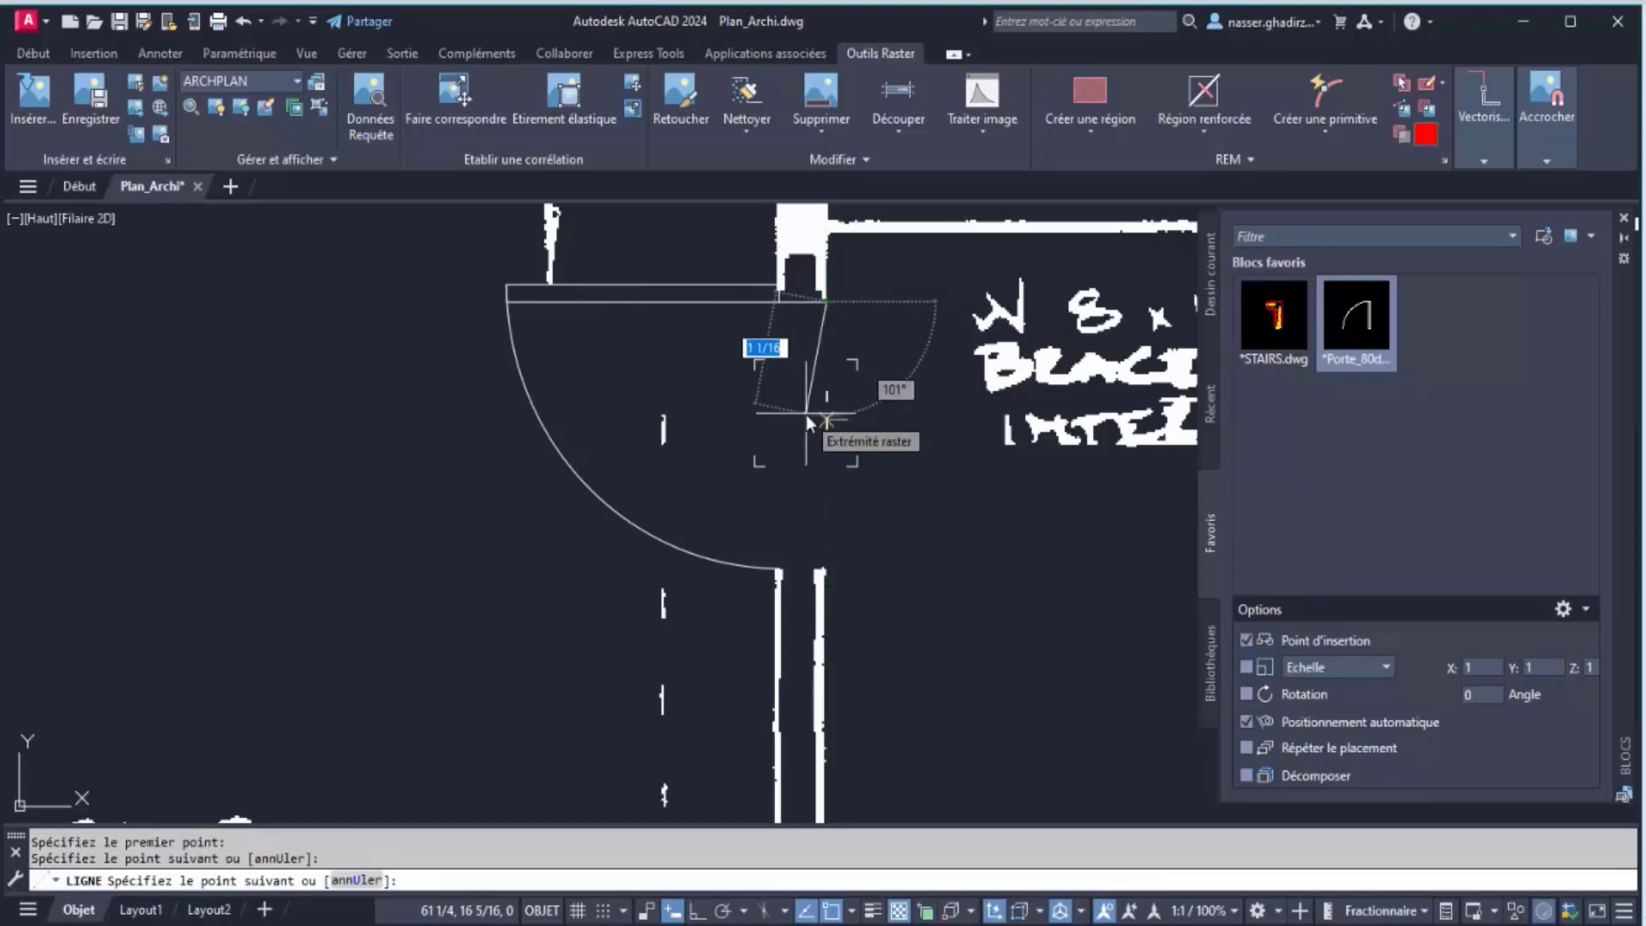
key("Return")
Draw a line closing the wall at the lower jamb, from the end of the door swing arc to the garage-side wall face
key("Return")
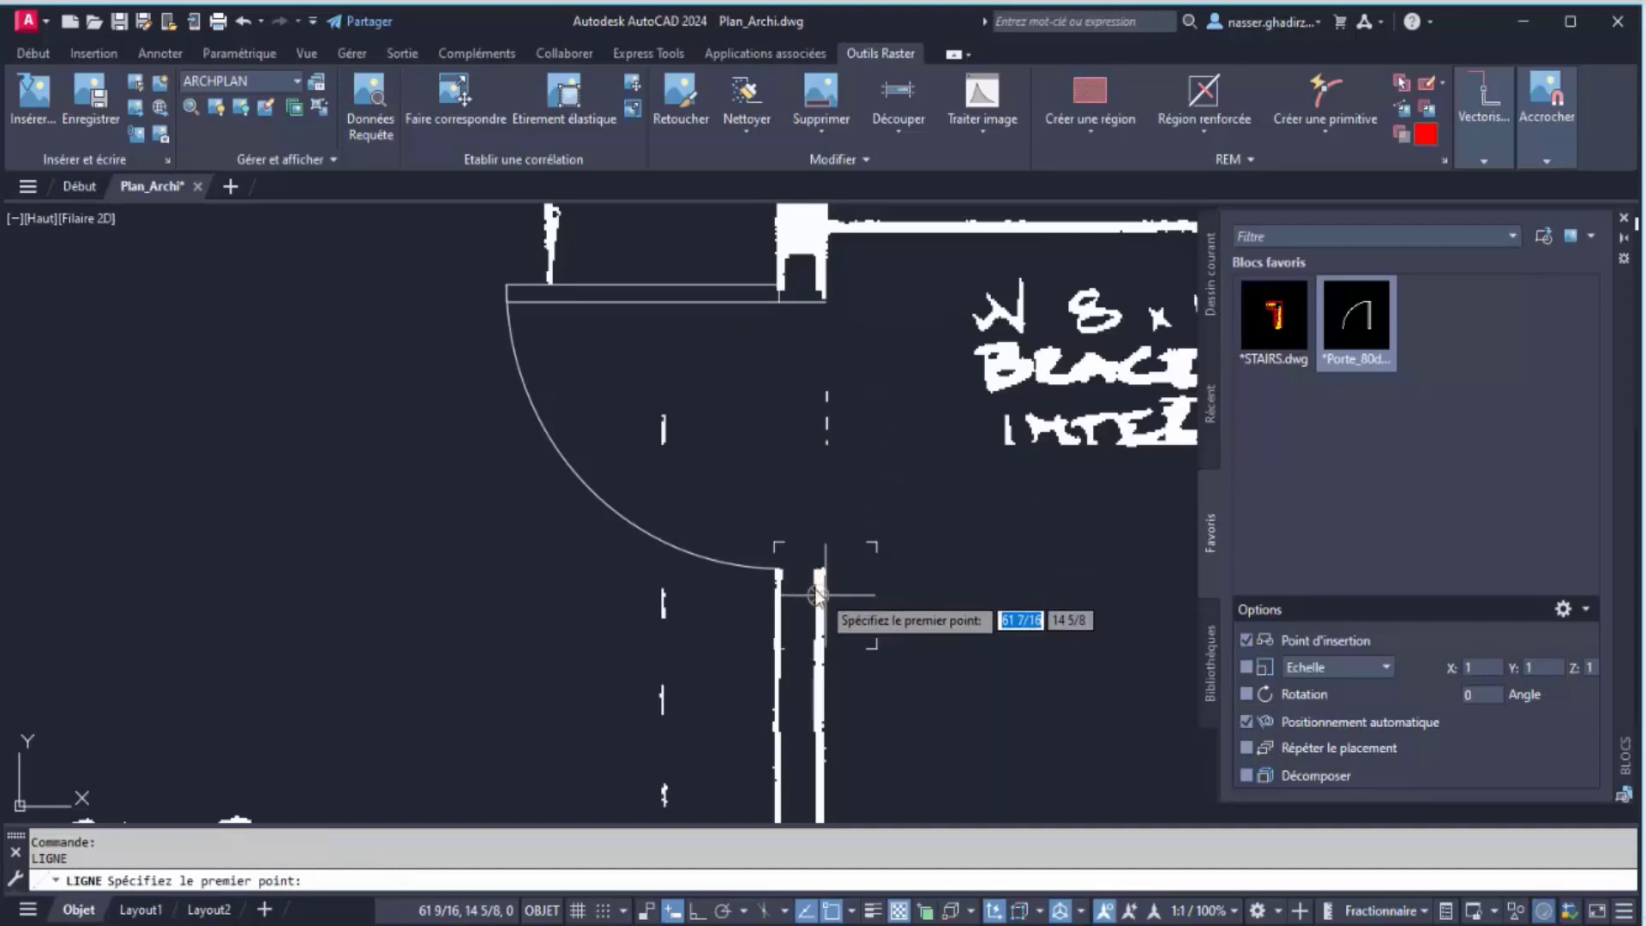
left_click(786, 574)
left_click(781, 574)
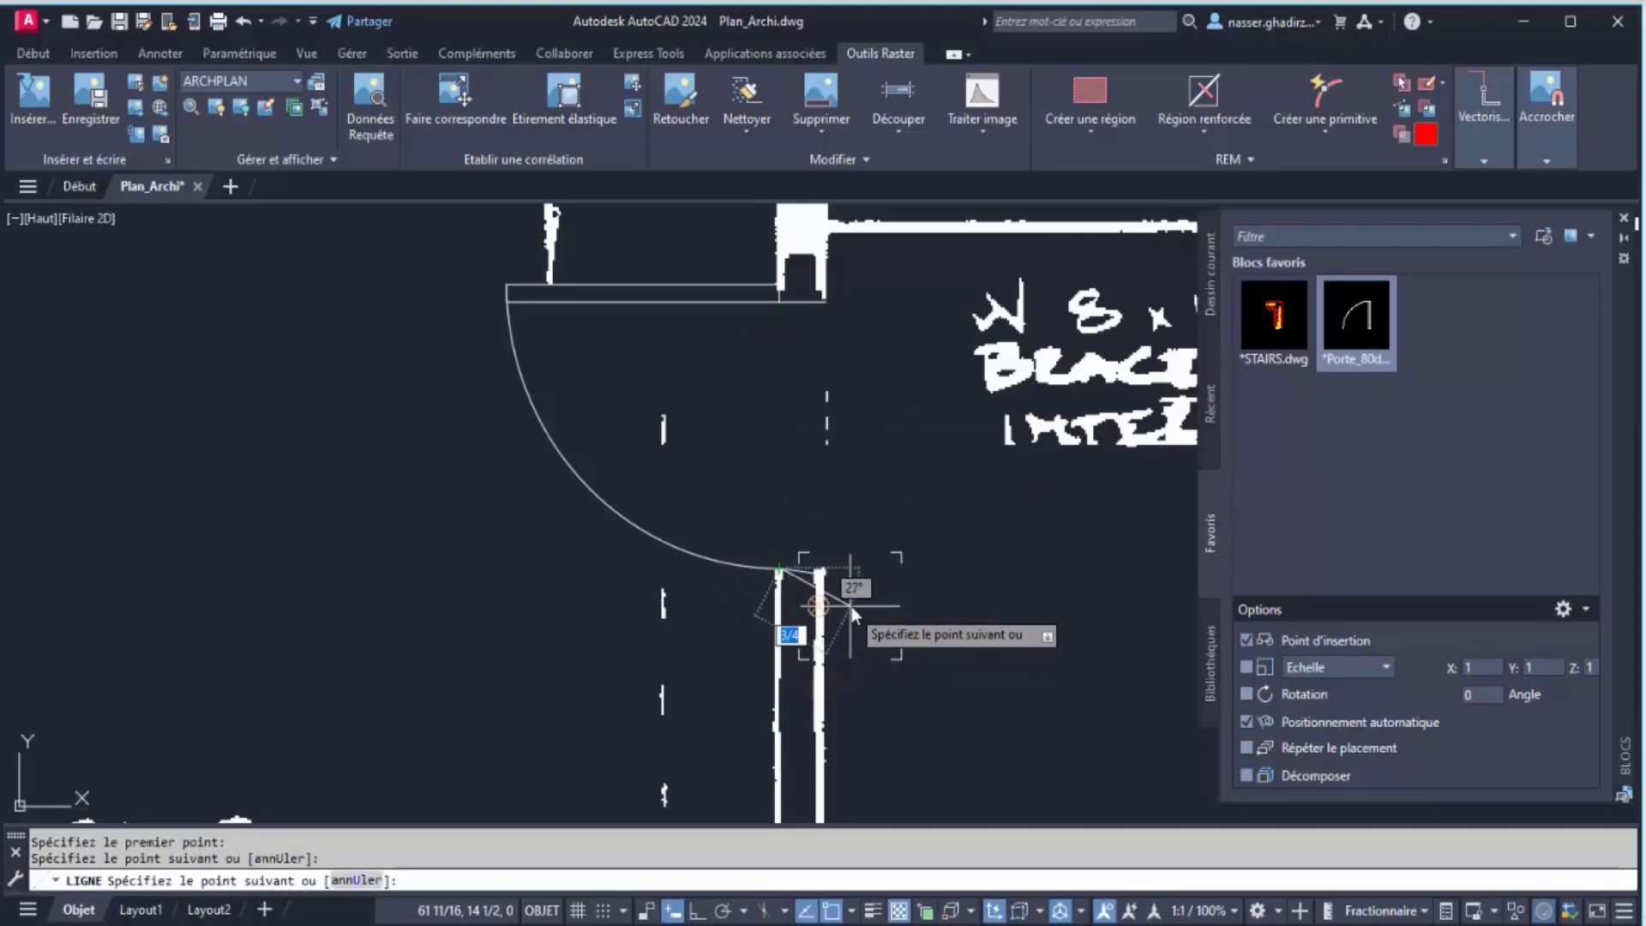
left_click(818, 572)
key("Return")
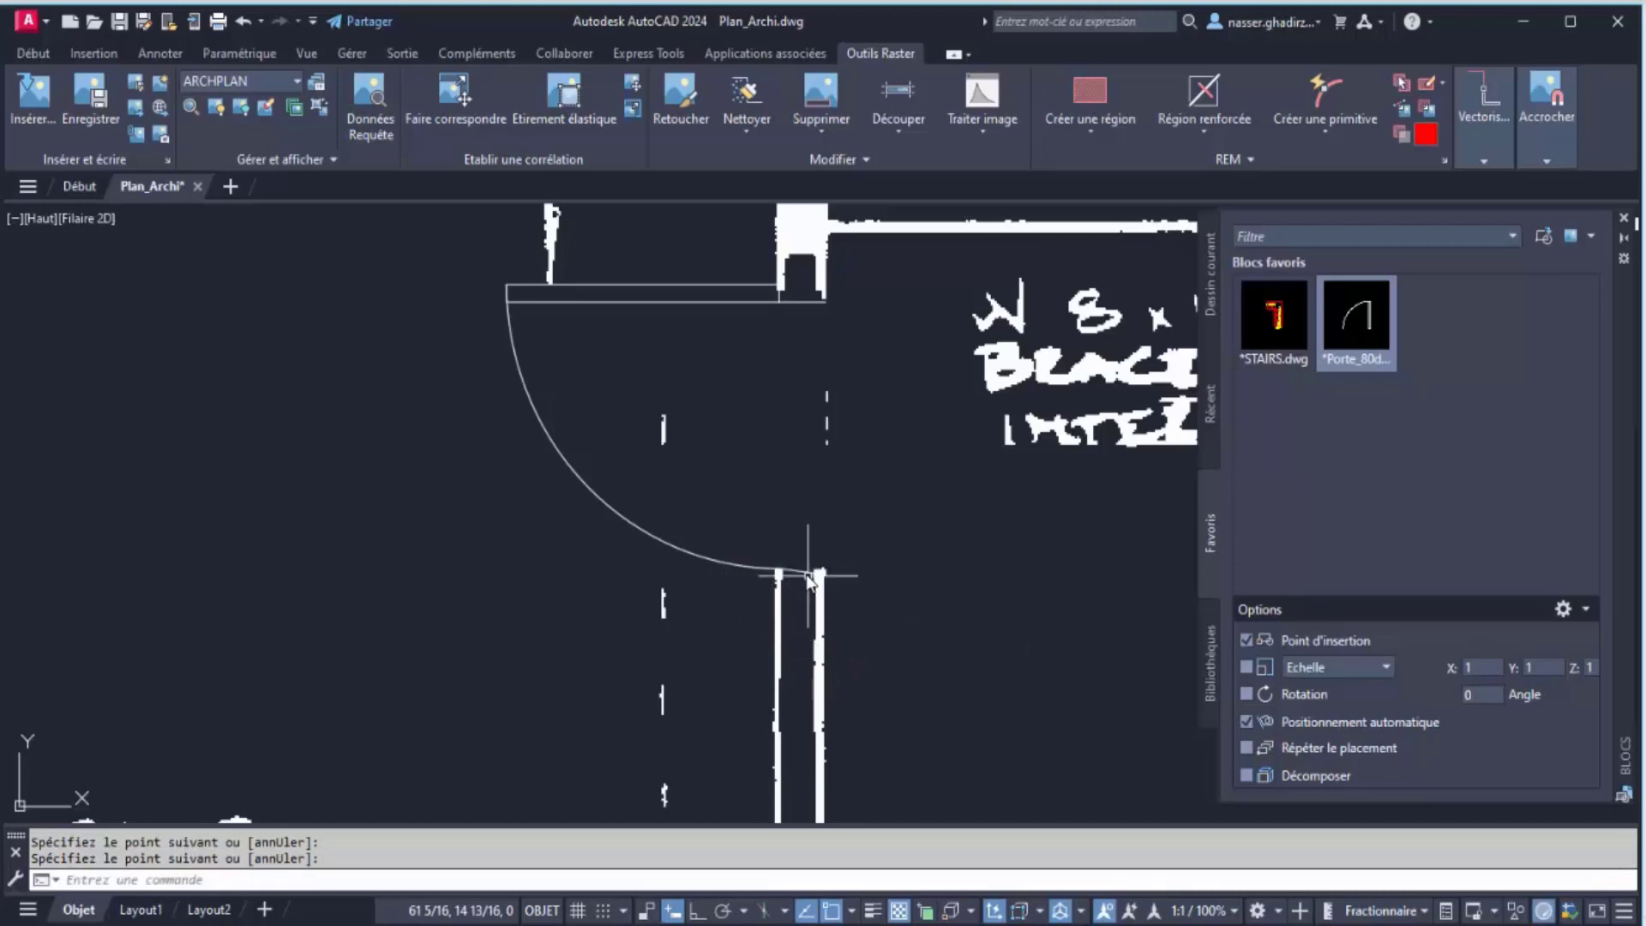
Stretch the dining-room-side endpoint of the lower jamb line from the door arc's end down onto the raster wall end
left_click(799, 570)
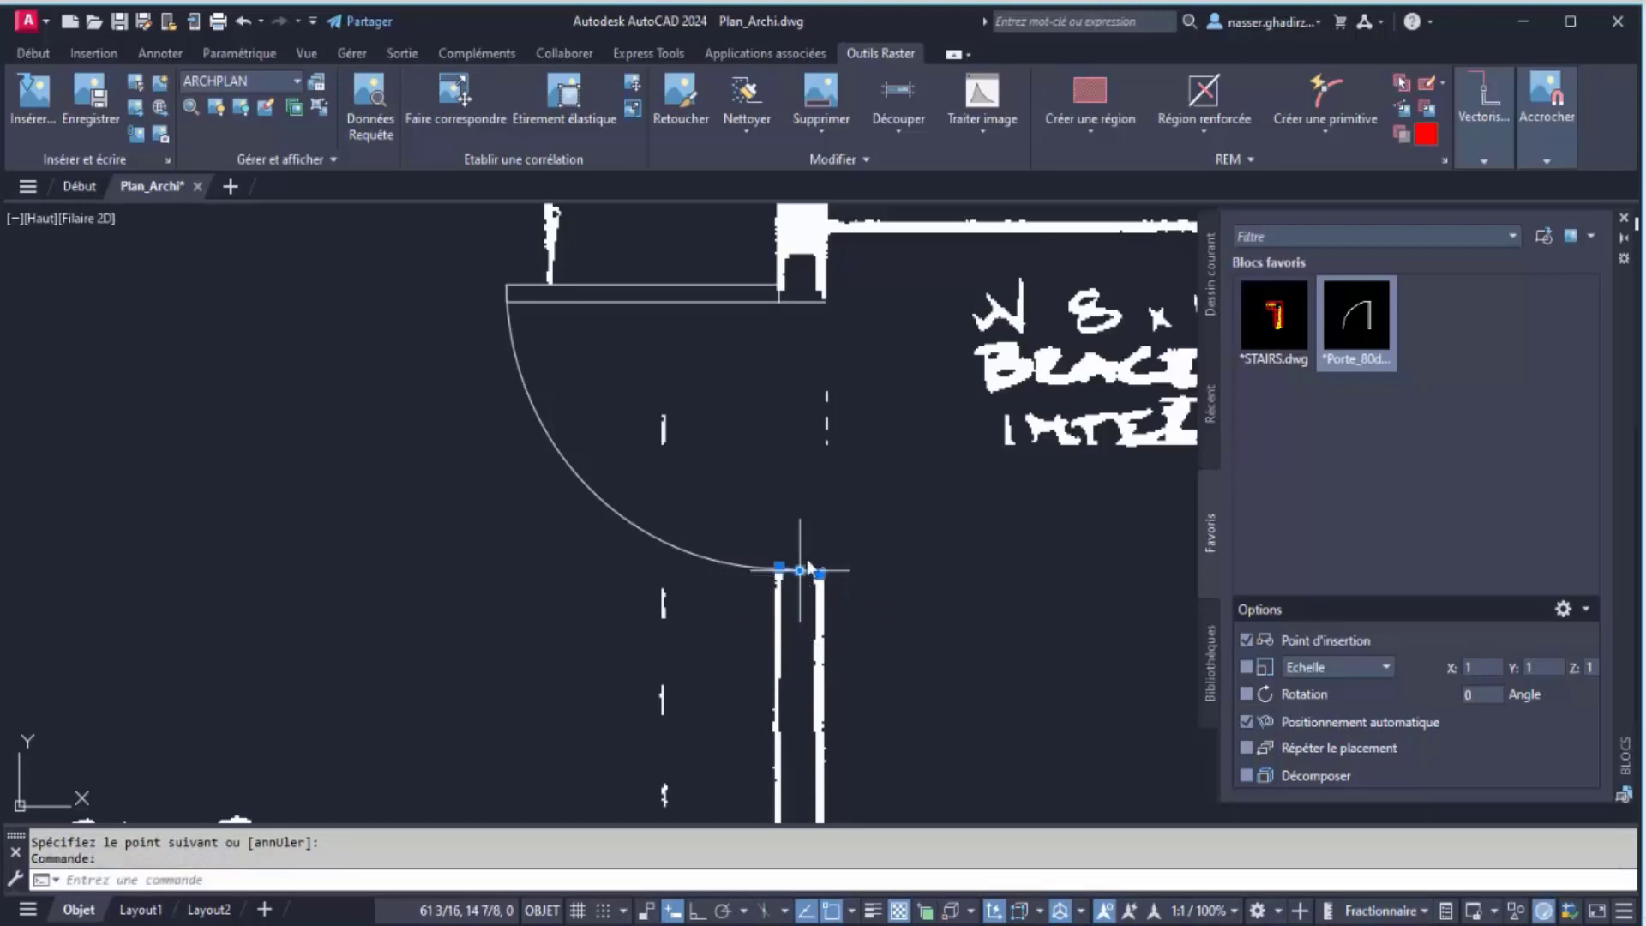
scroll(855, 566, "up", 4)
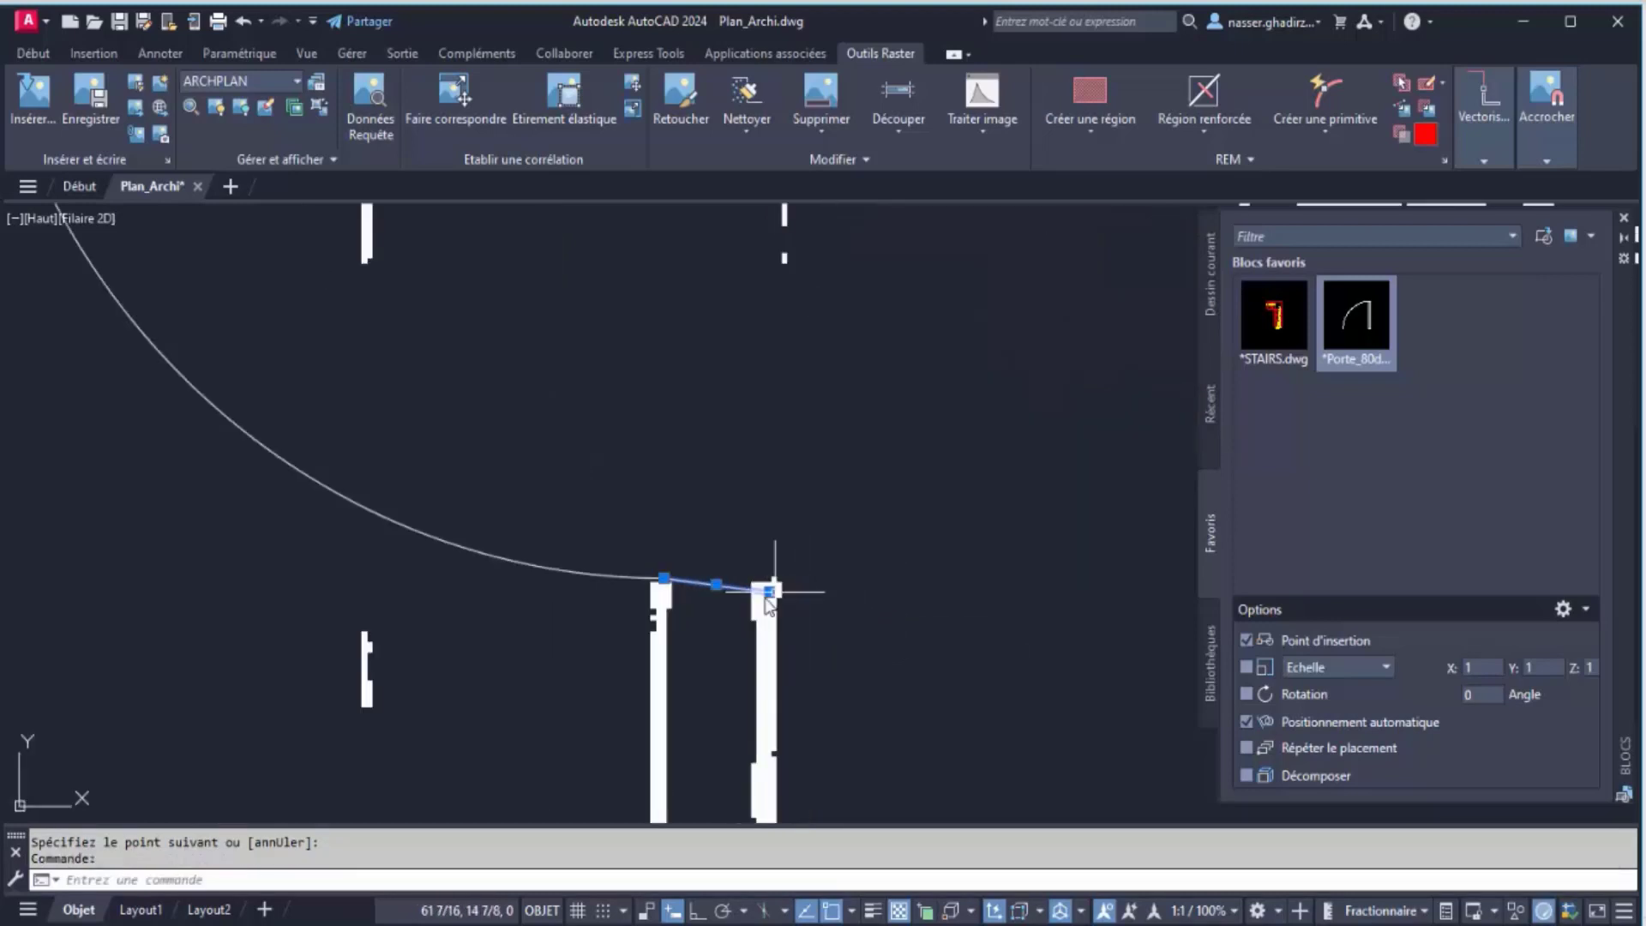
left_click(665, 580)
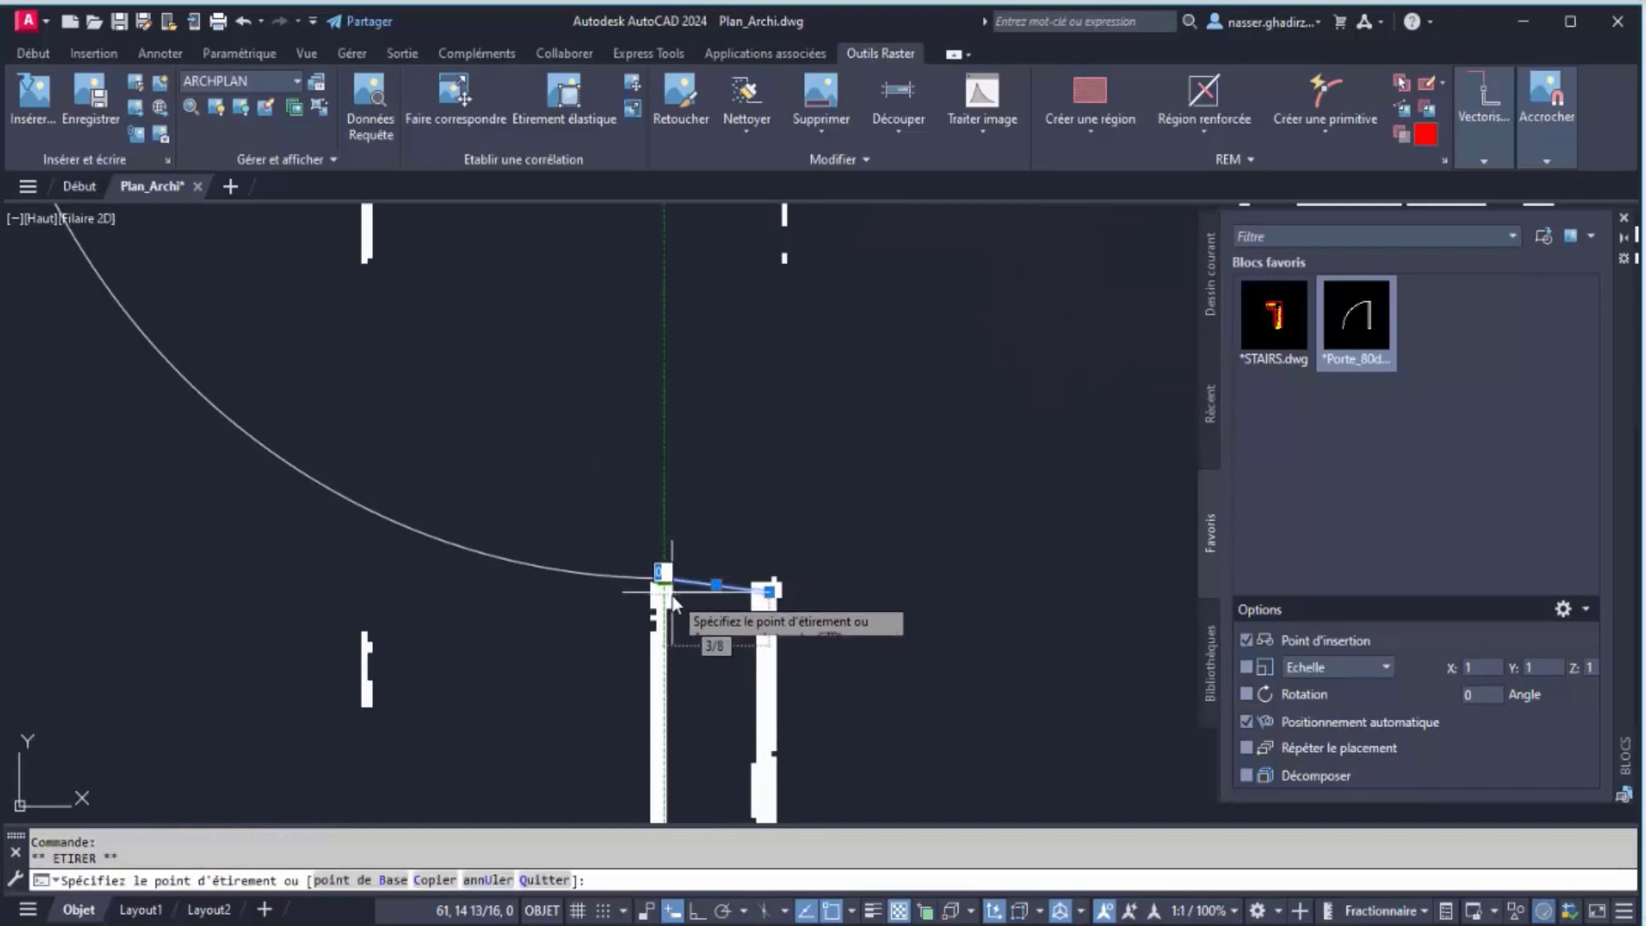
left_click(666, 597)
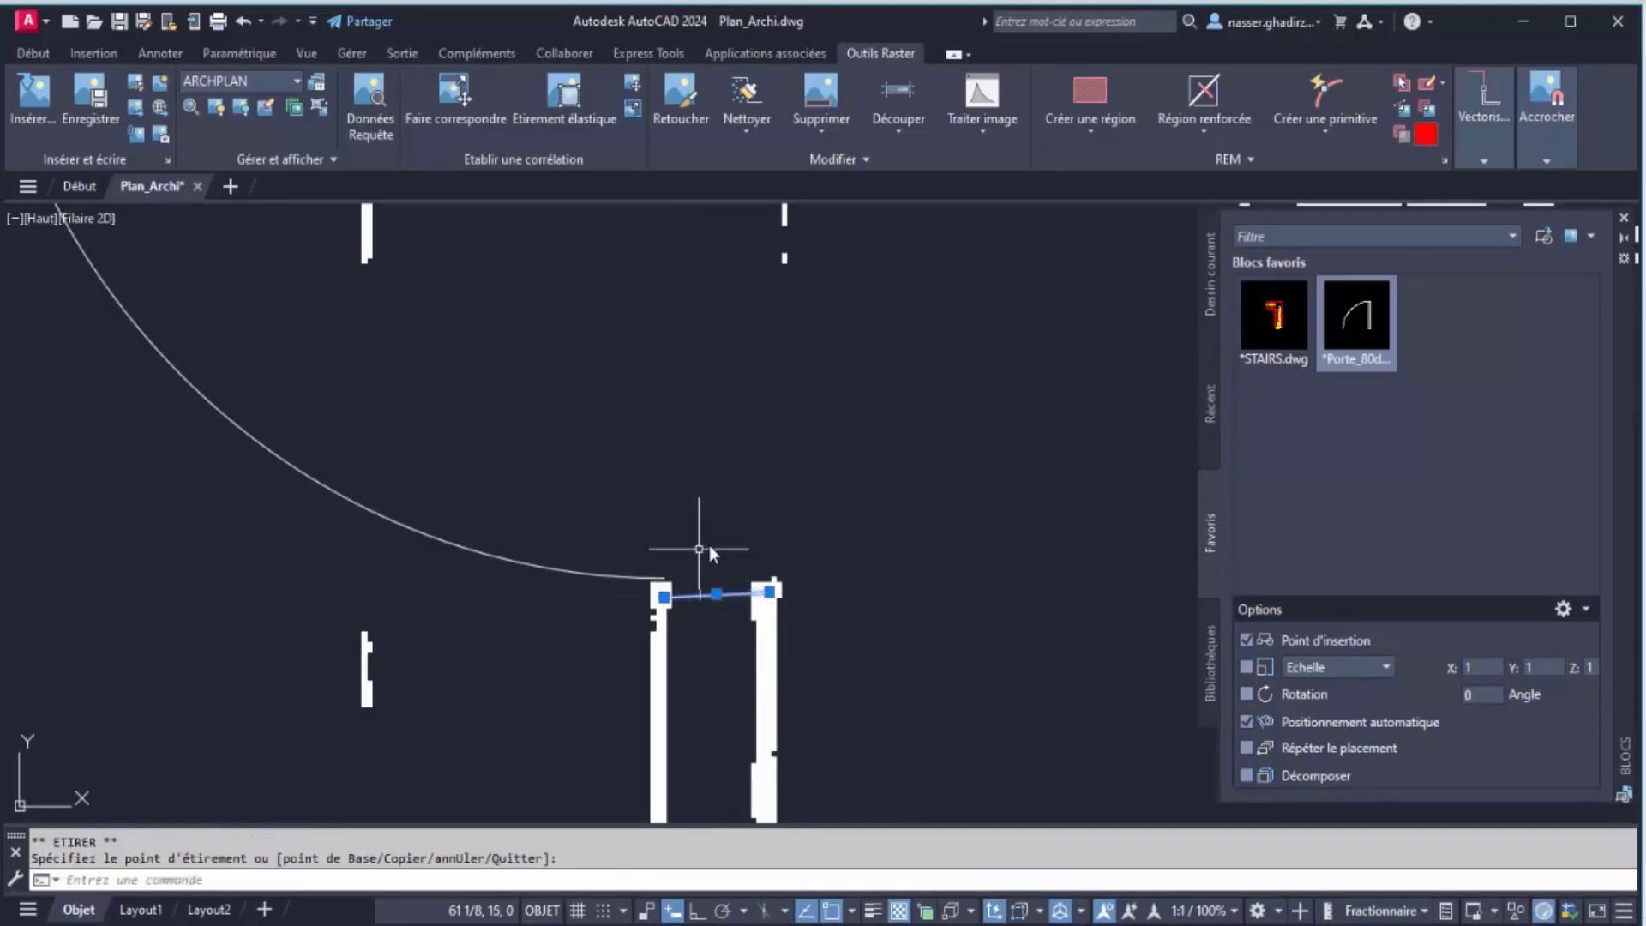
left_click(664, 596)
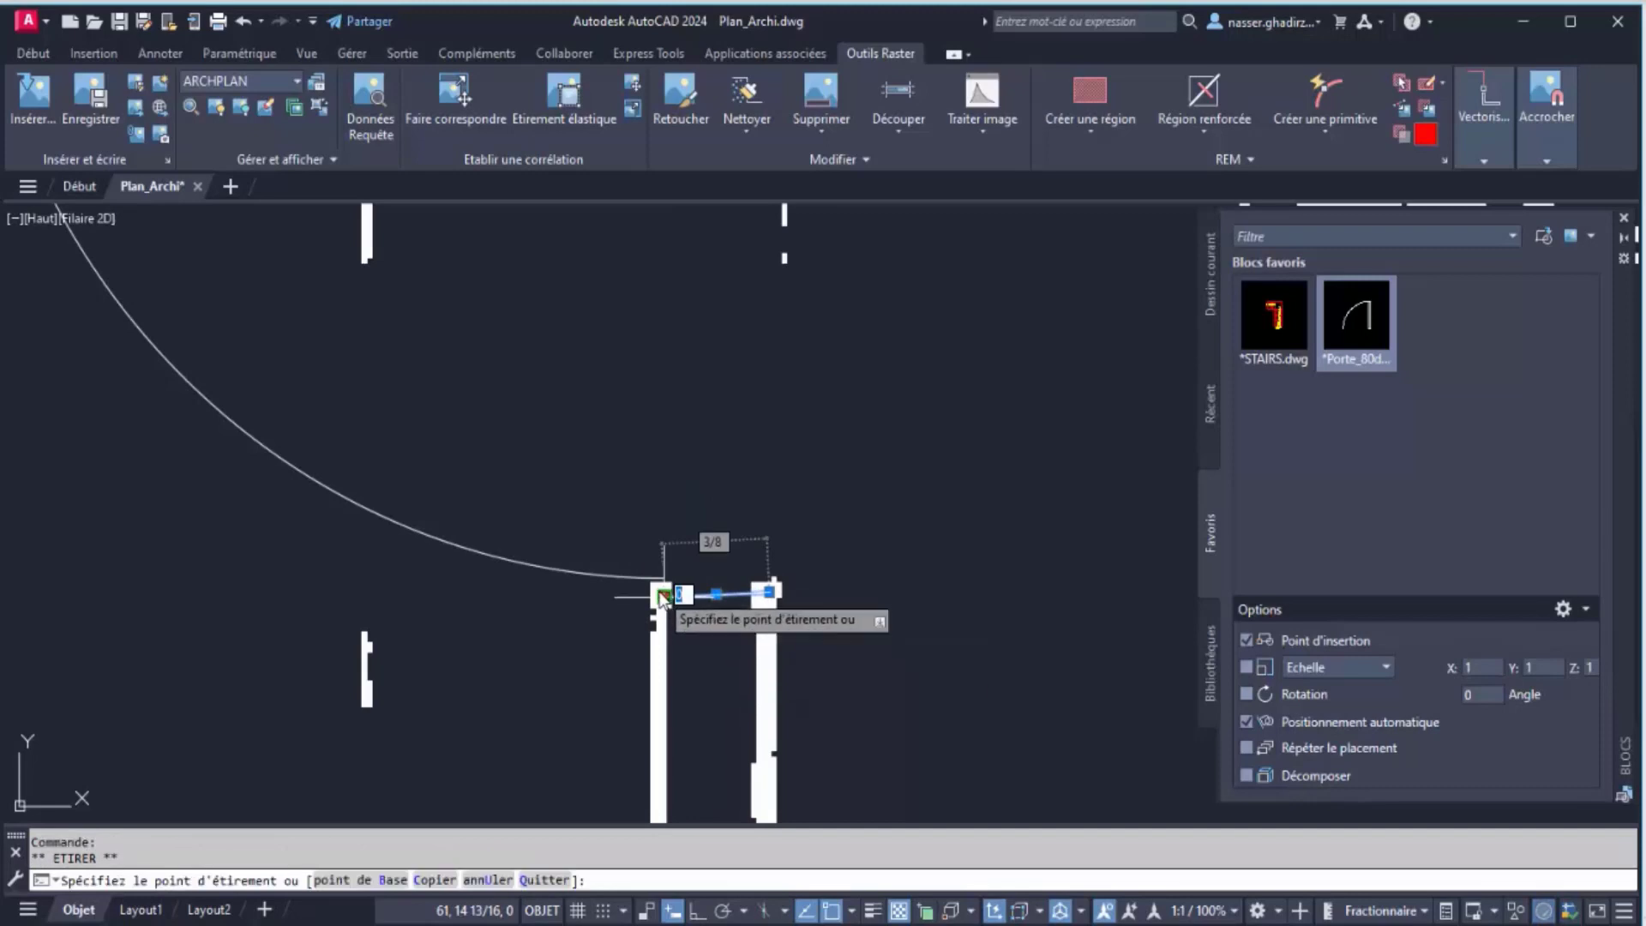
left_click(664, 595)
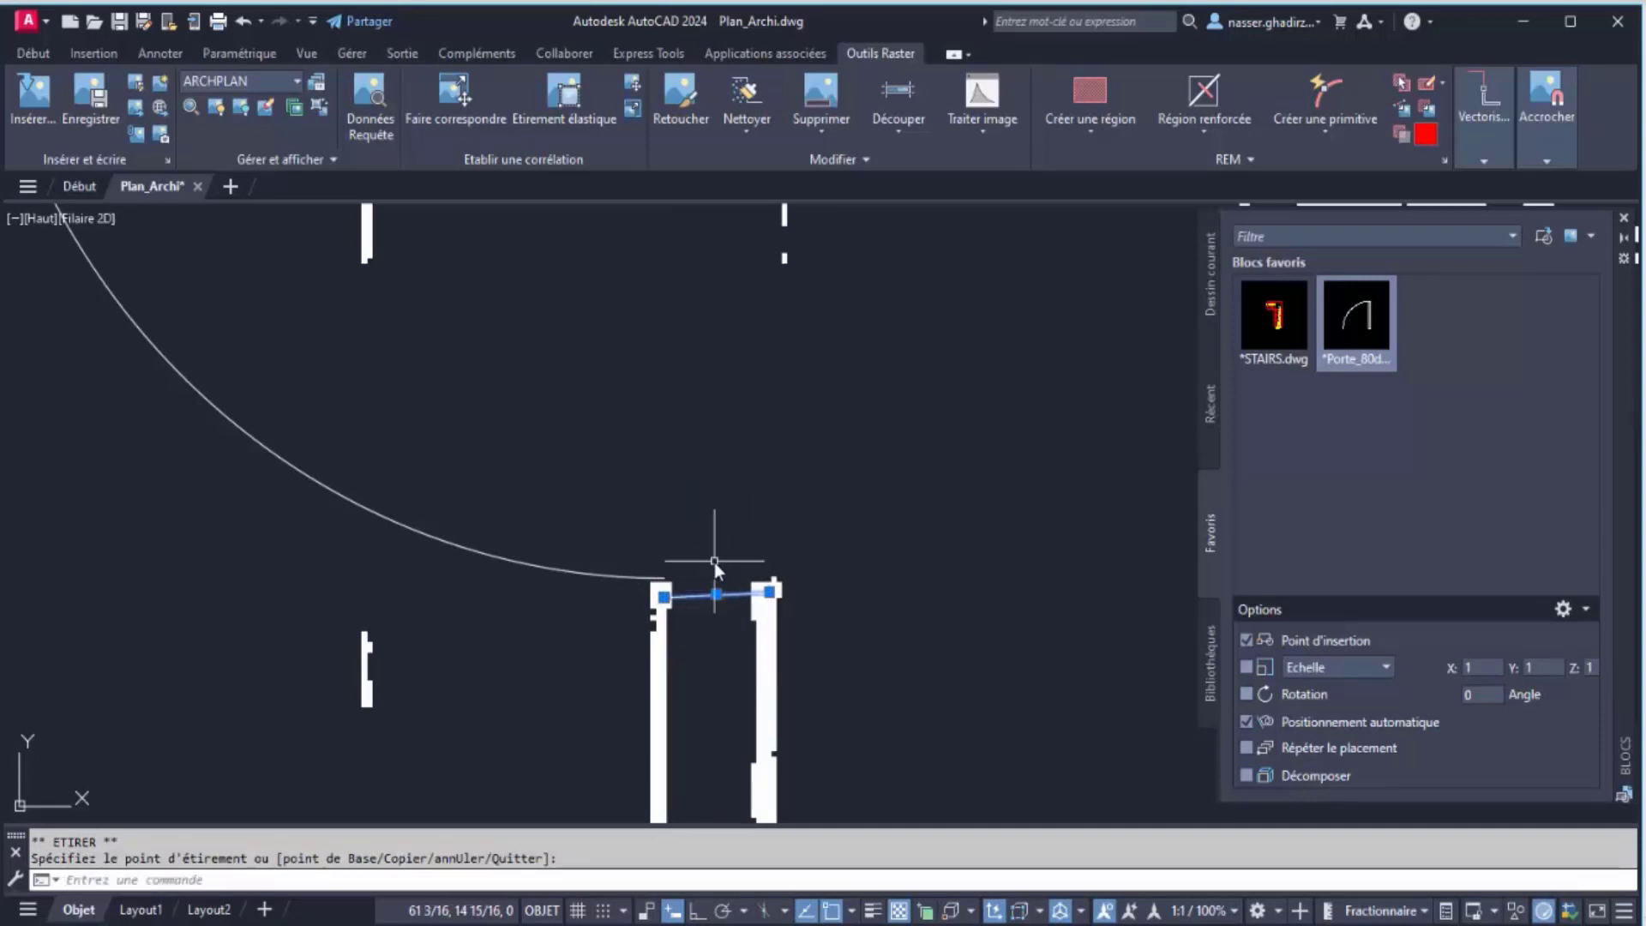
key("Escape")
Merge the door block and both jamb lines into the raster image, deleting the vector entities after the merge
scroll(745, 505, "down", 3)
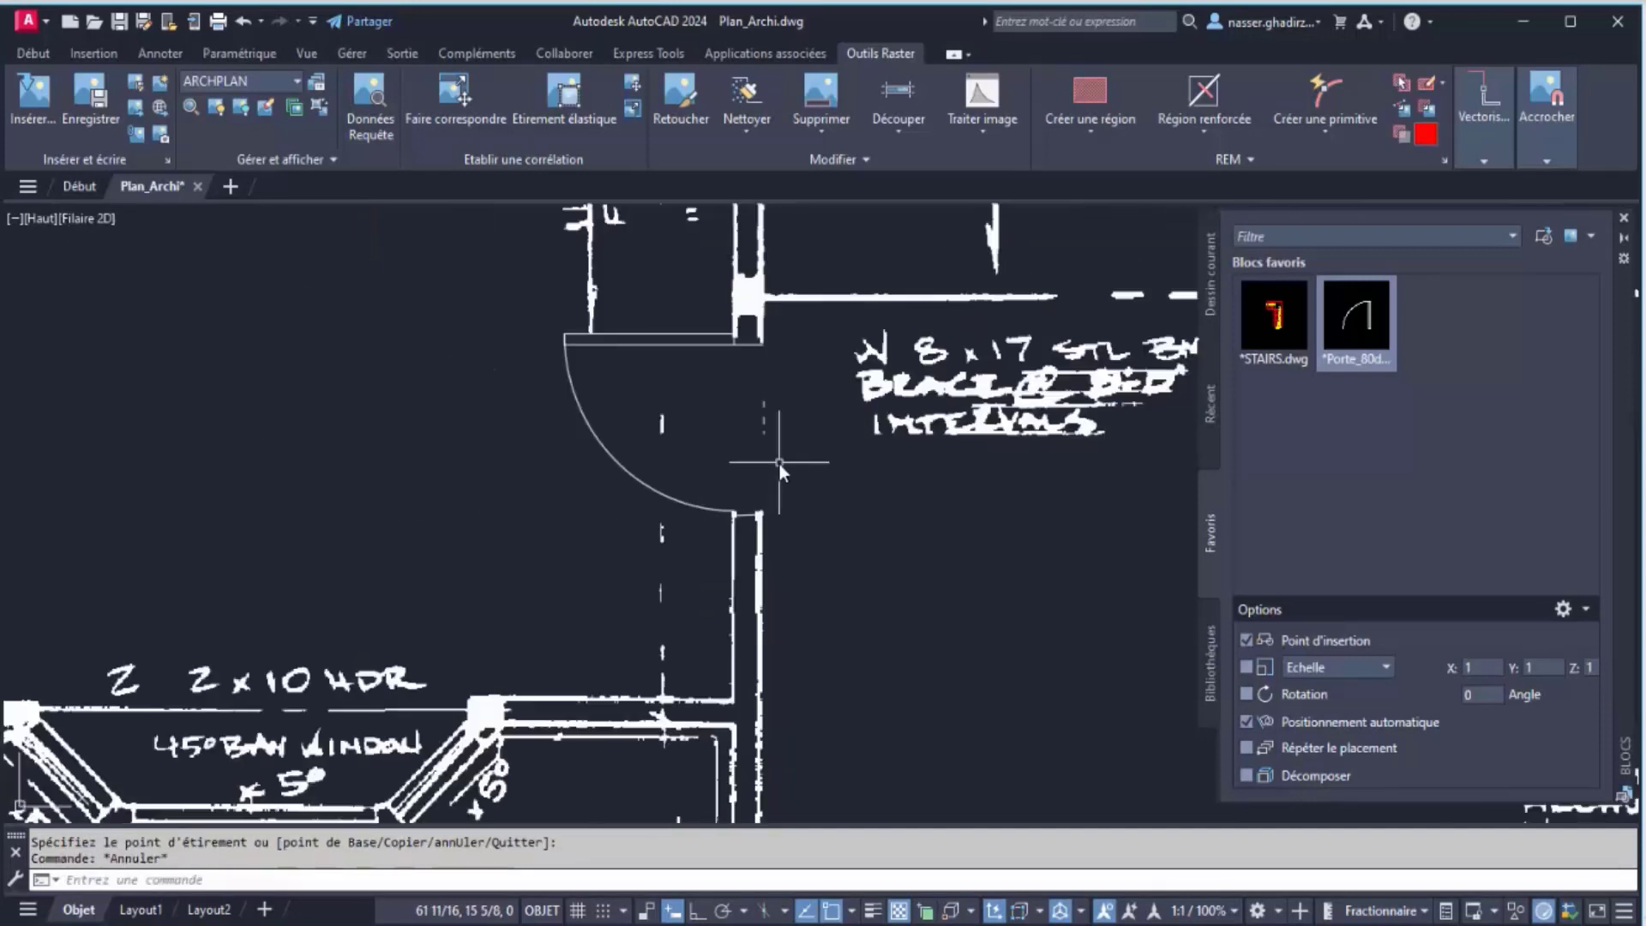
left_click(522, 294)
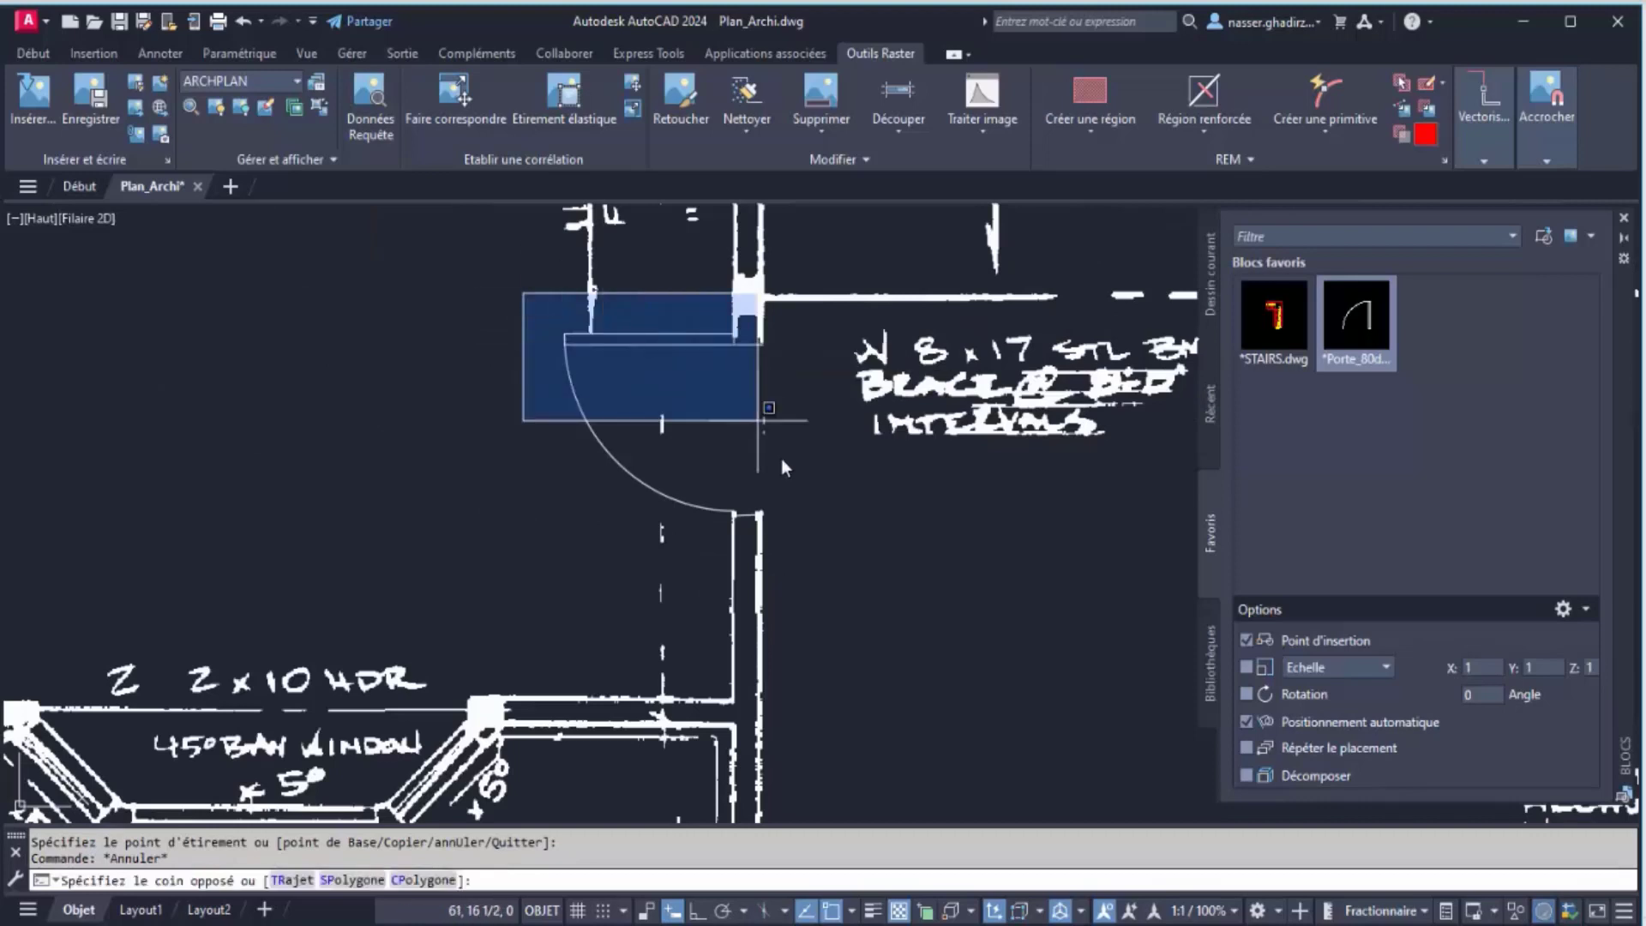
left_click(805, 558)
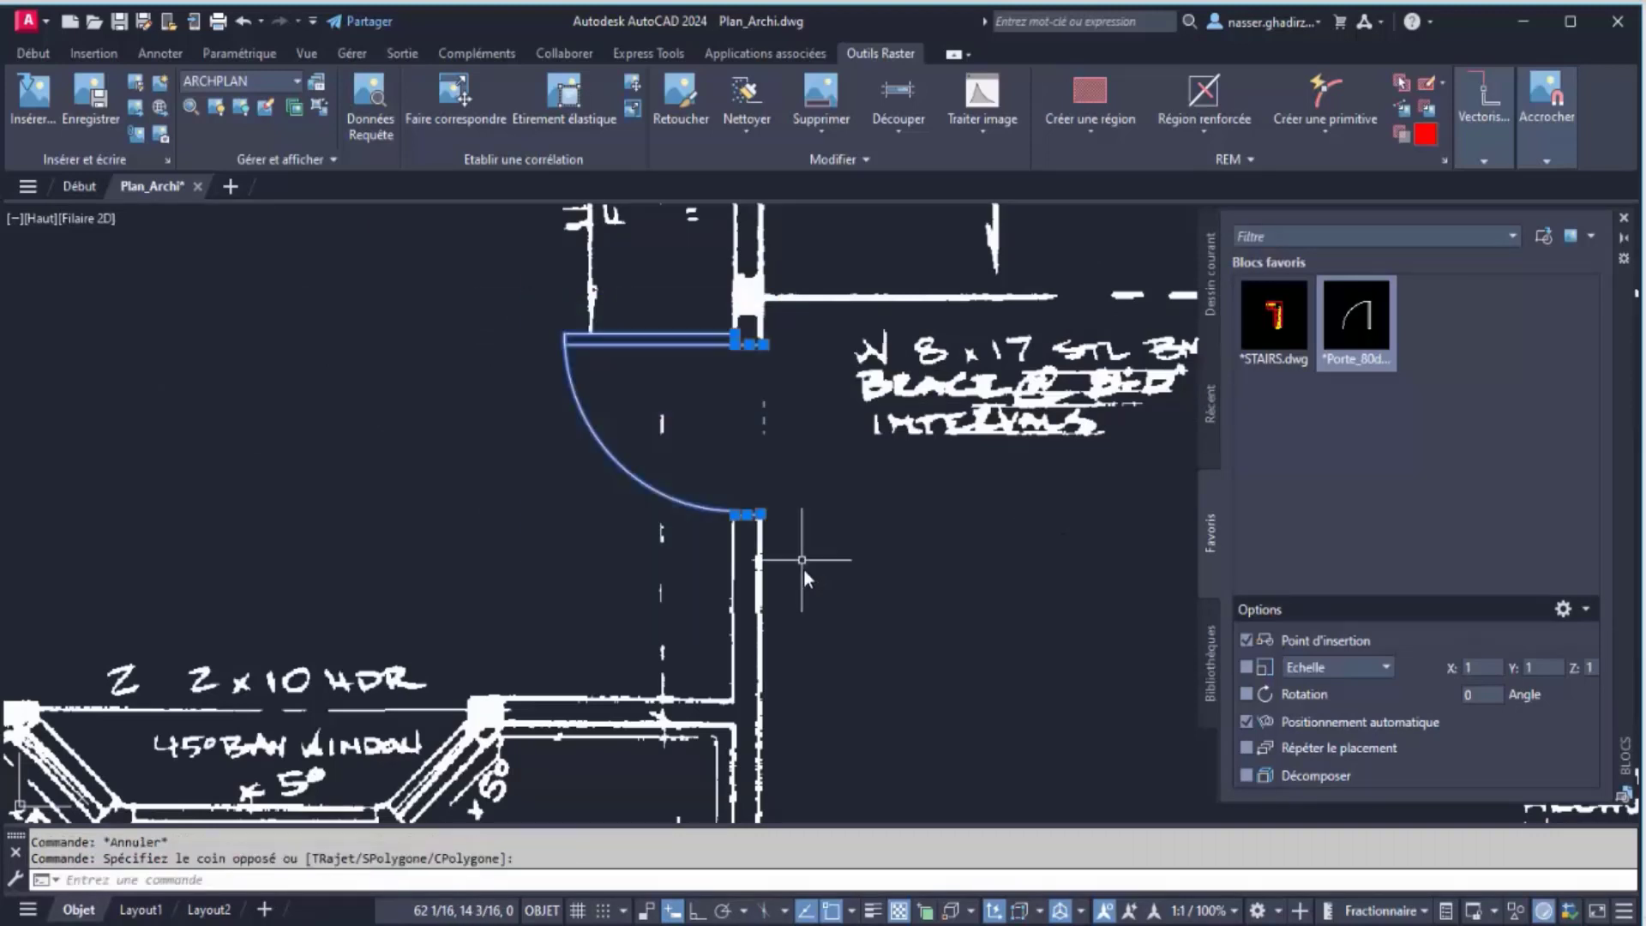
right_click(655, 495)
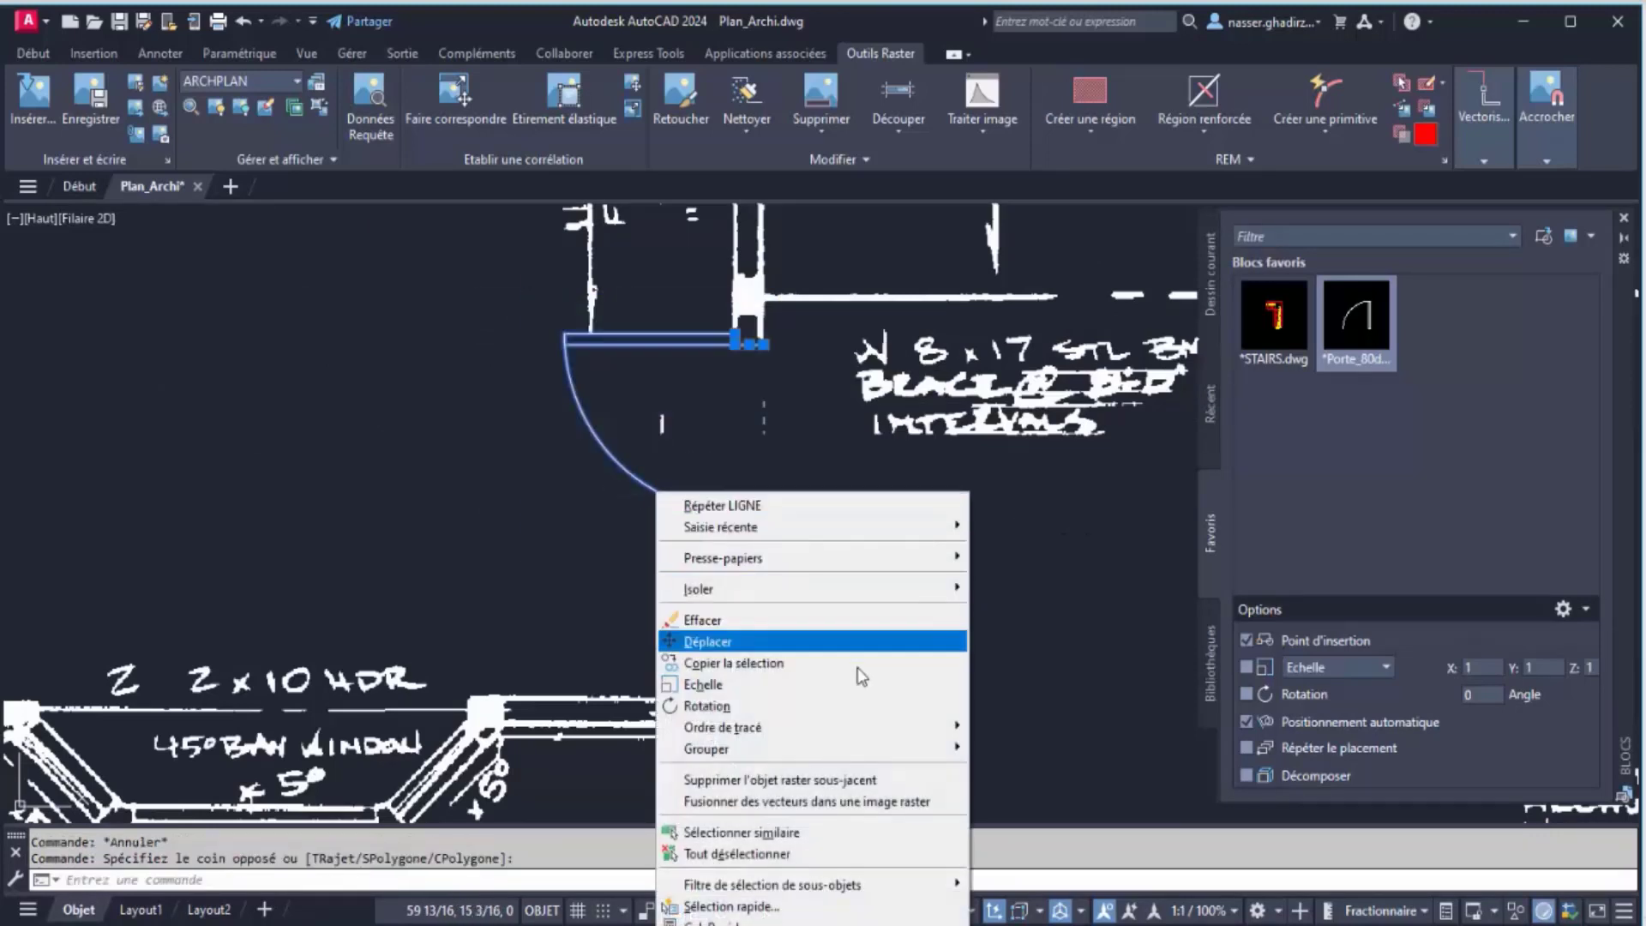
left_click(880, 801)
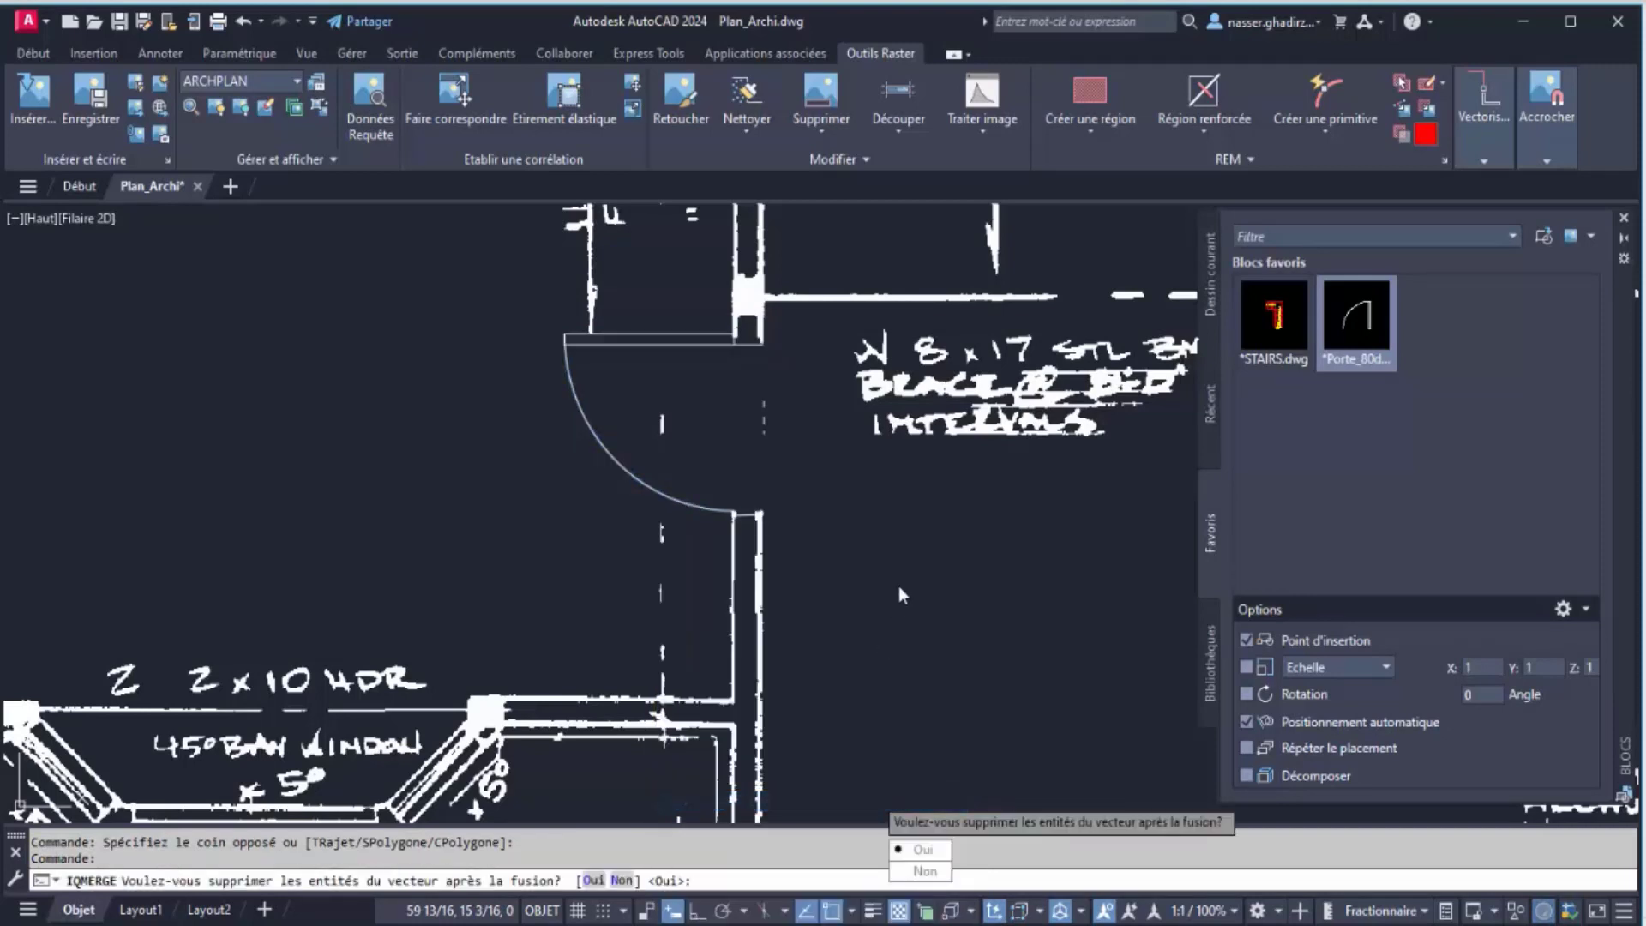
key("Return")
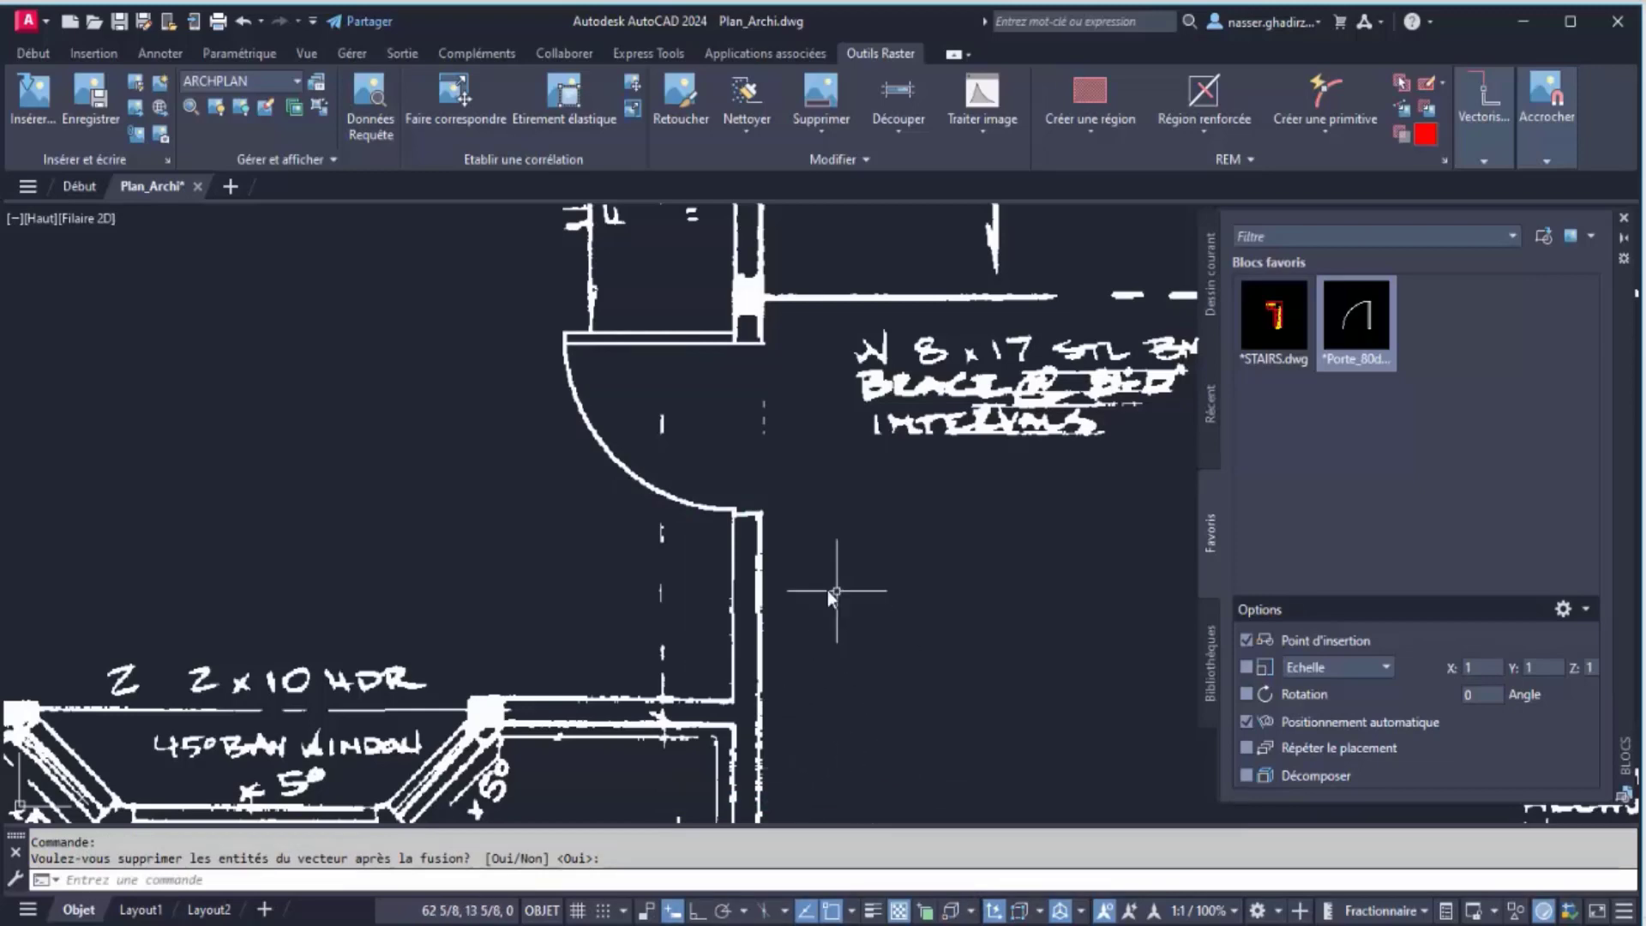
Examine the merged door in its surroundings and review the whole edited first floor plan
scroll(906, 509, "down", 1)
scroll(955, 508, "up", 1)
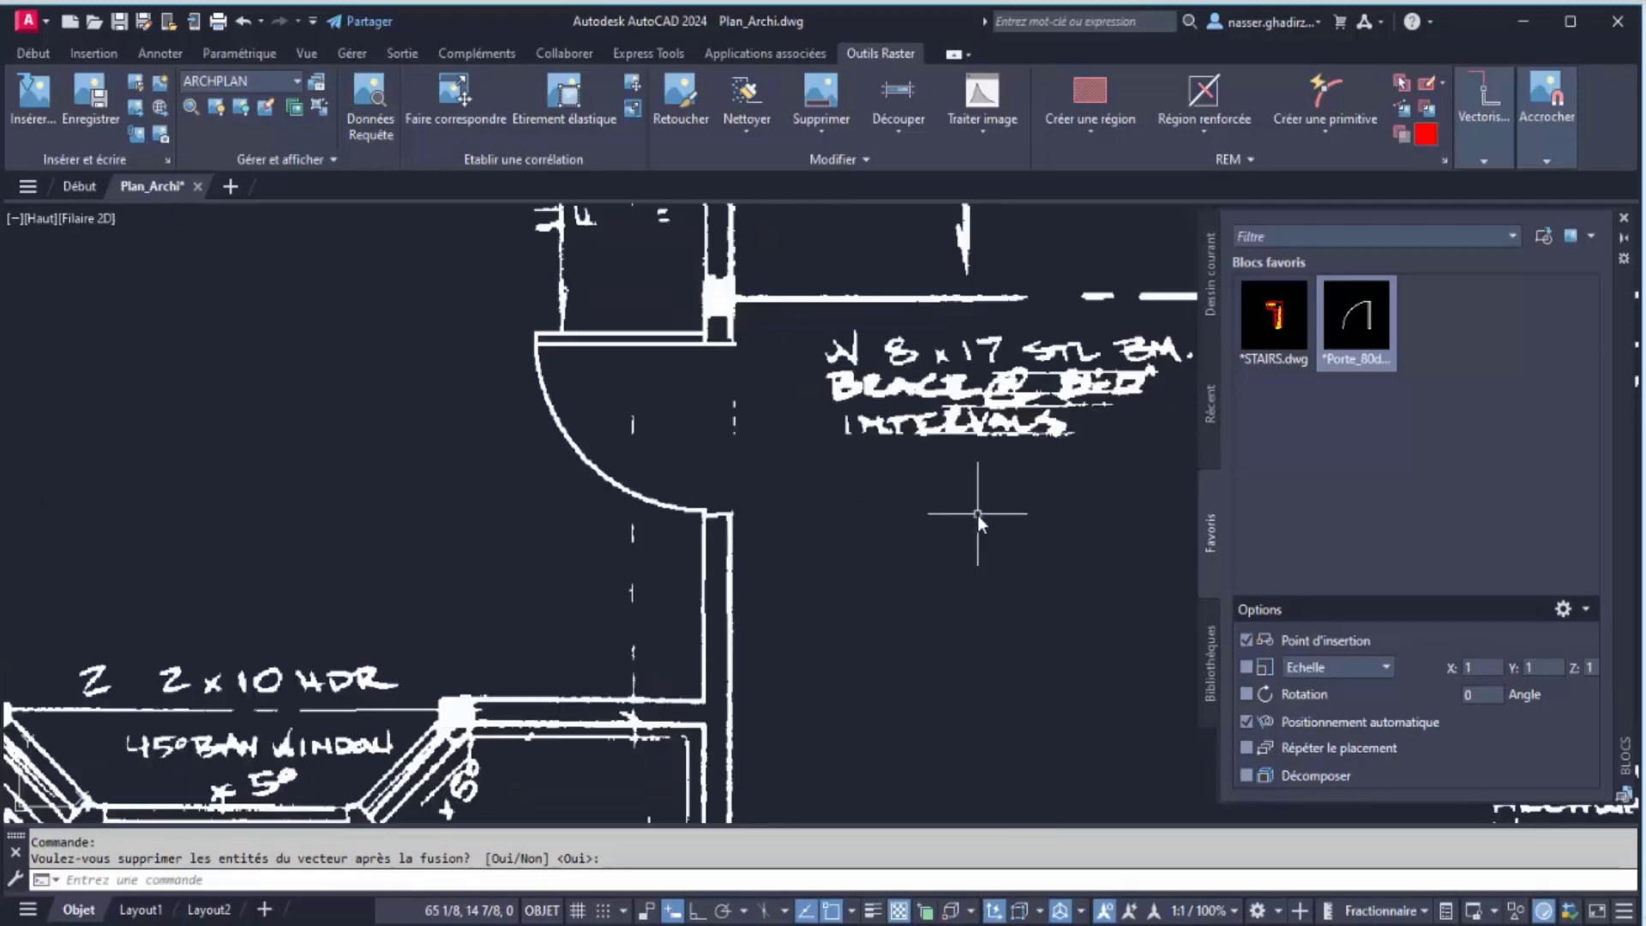
scroll(977, 516, "down", 1)
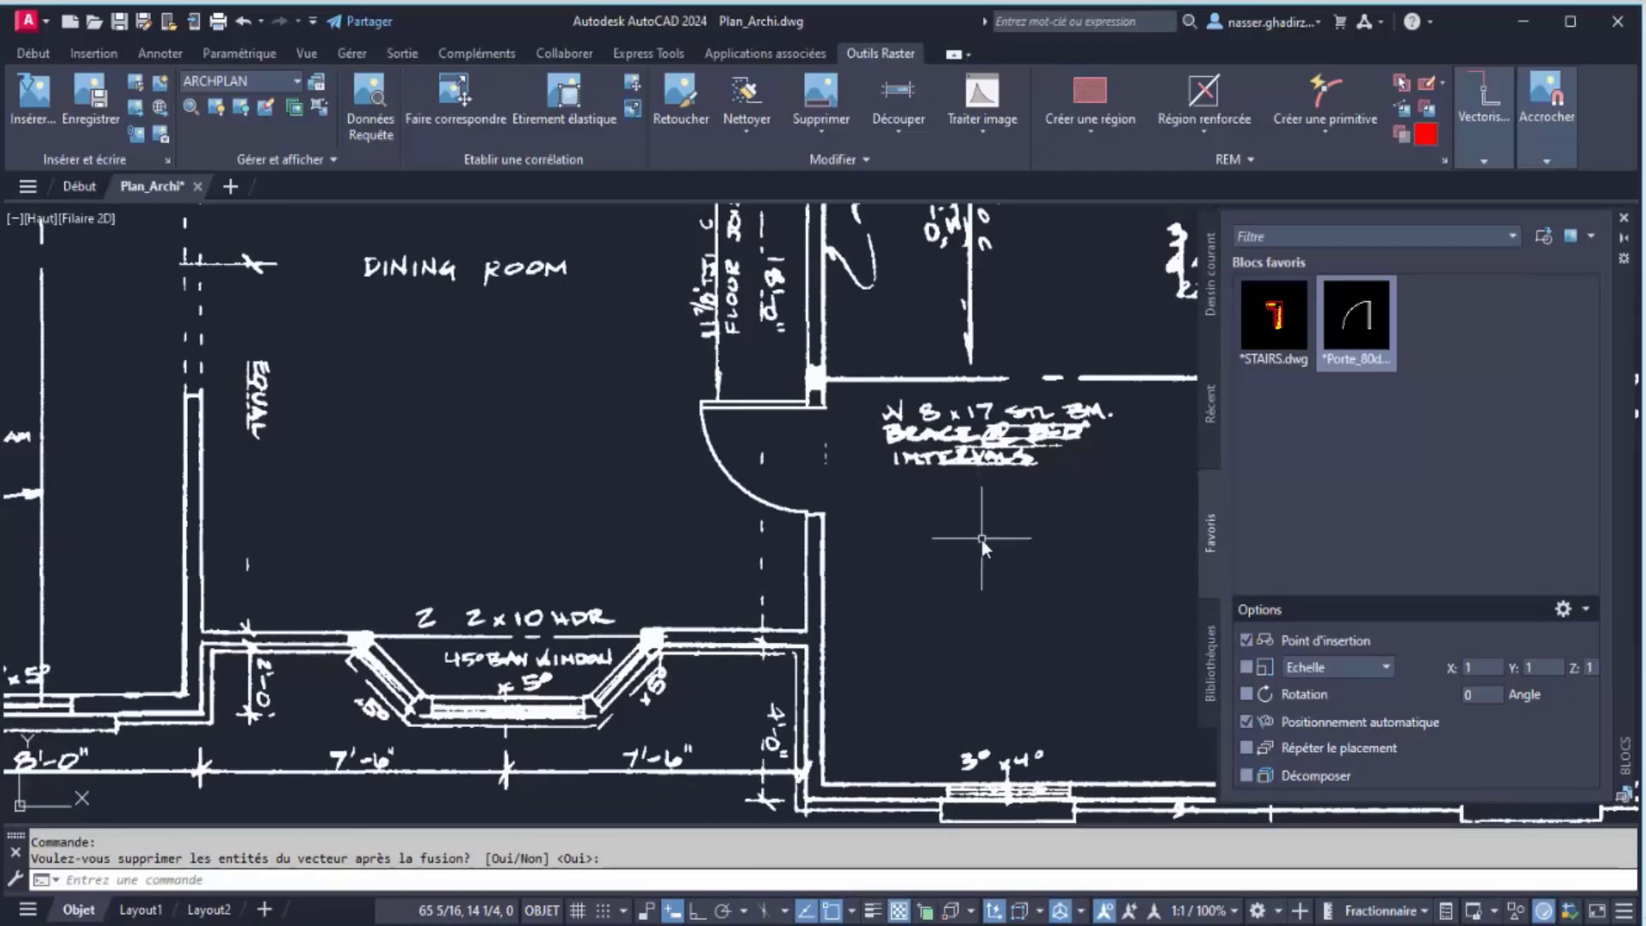
scroll(1033, 534, "down", 4)
mouse_move(804, 467)
middle_mouse_down()
mouse_move(764, 508)
mouse_move(610, 501)
middle_mouse_up()
scroll(611, 501, "down", 1)
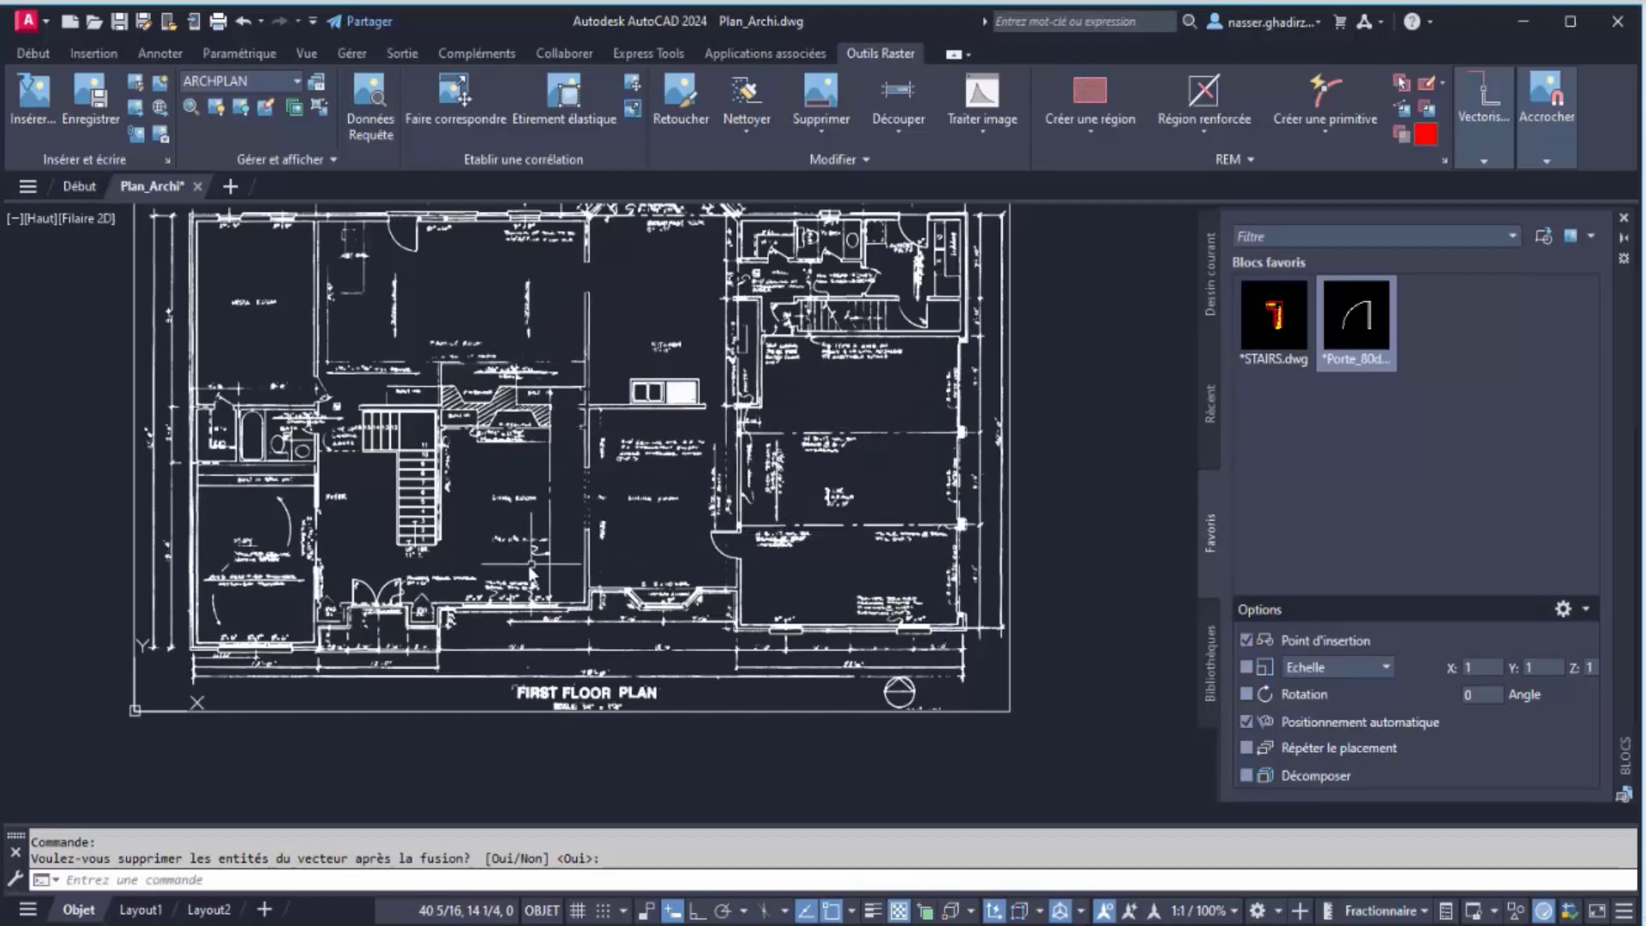
middle_click_drag(339, 403, 359, 497)
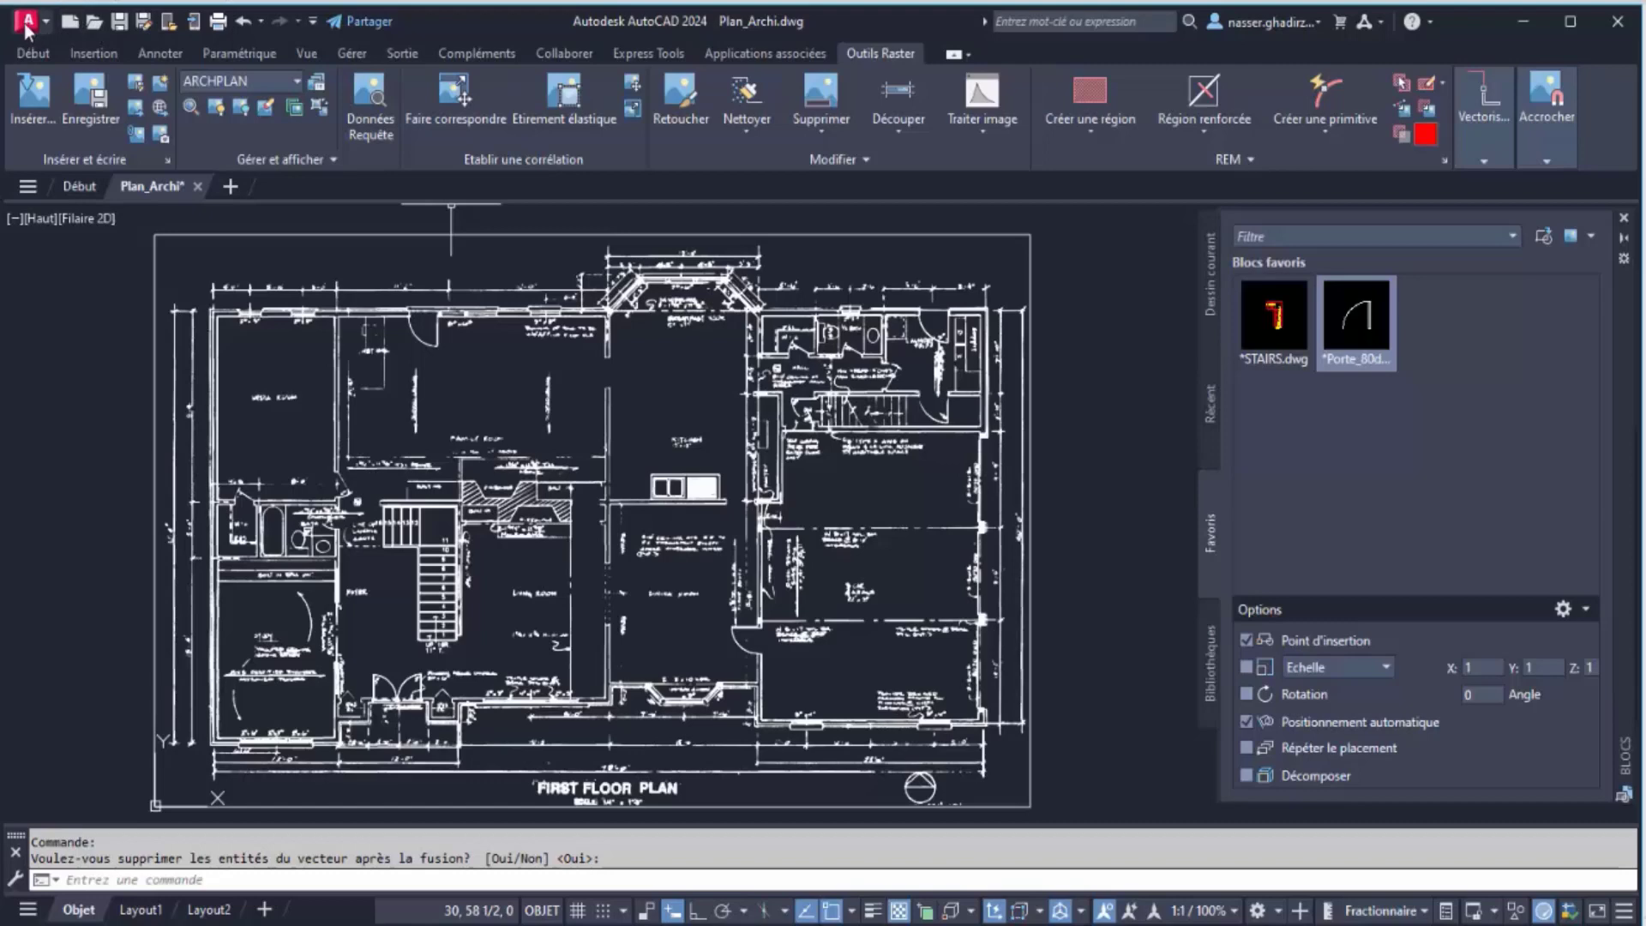
Open the recent drawing Modif_image and examine its scanned foundation details and lettering up close
left_click(79, 186)
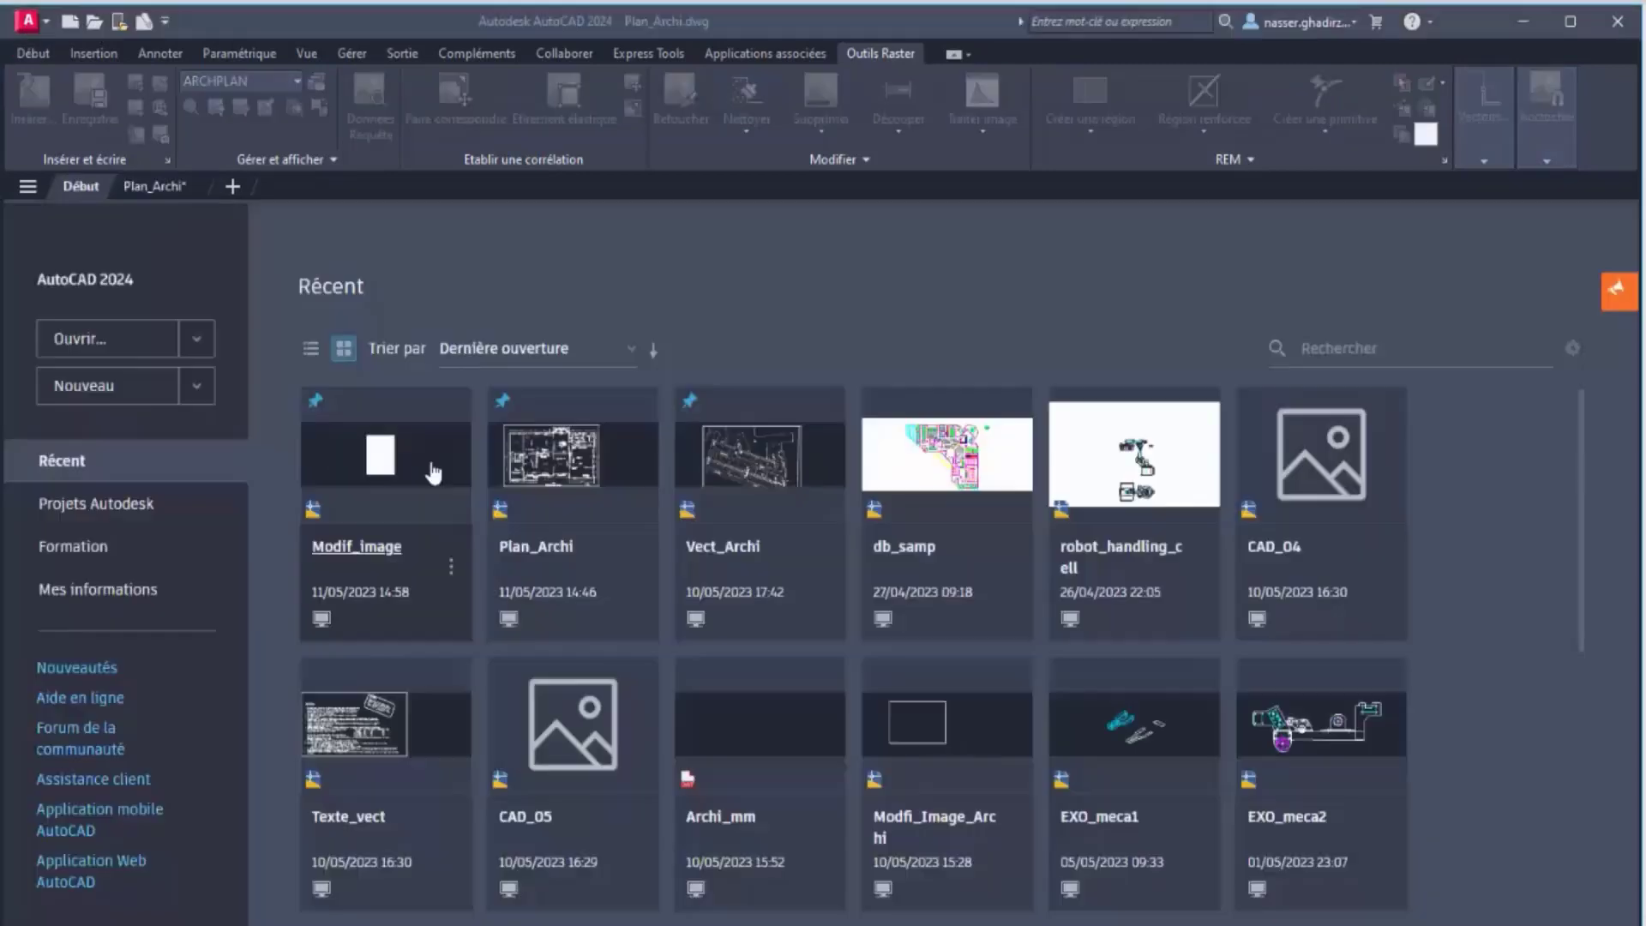
left_click(384, 465)
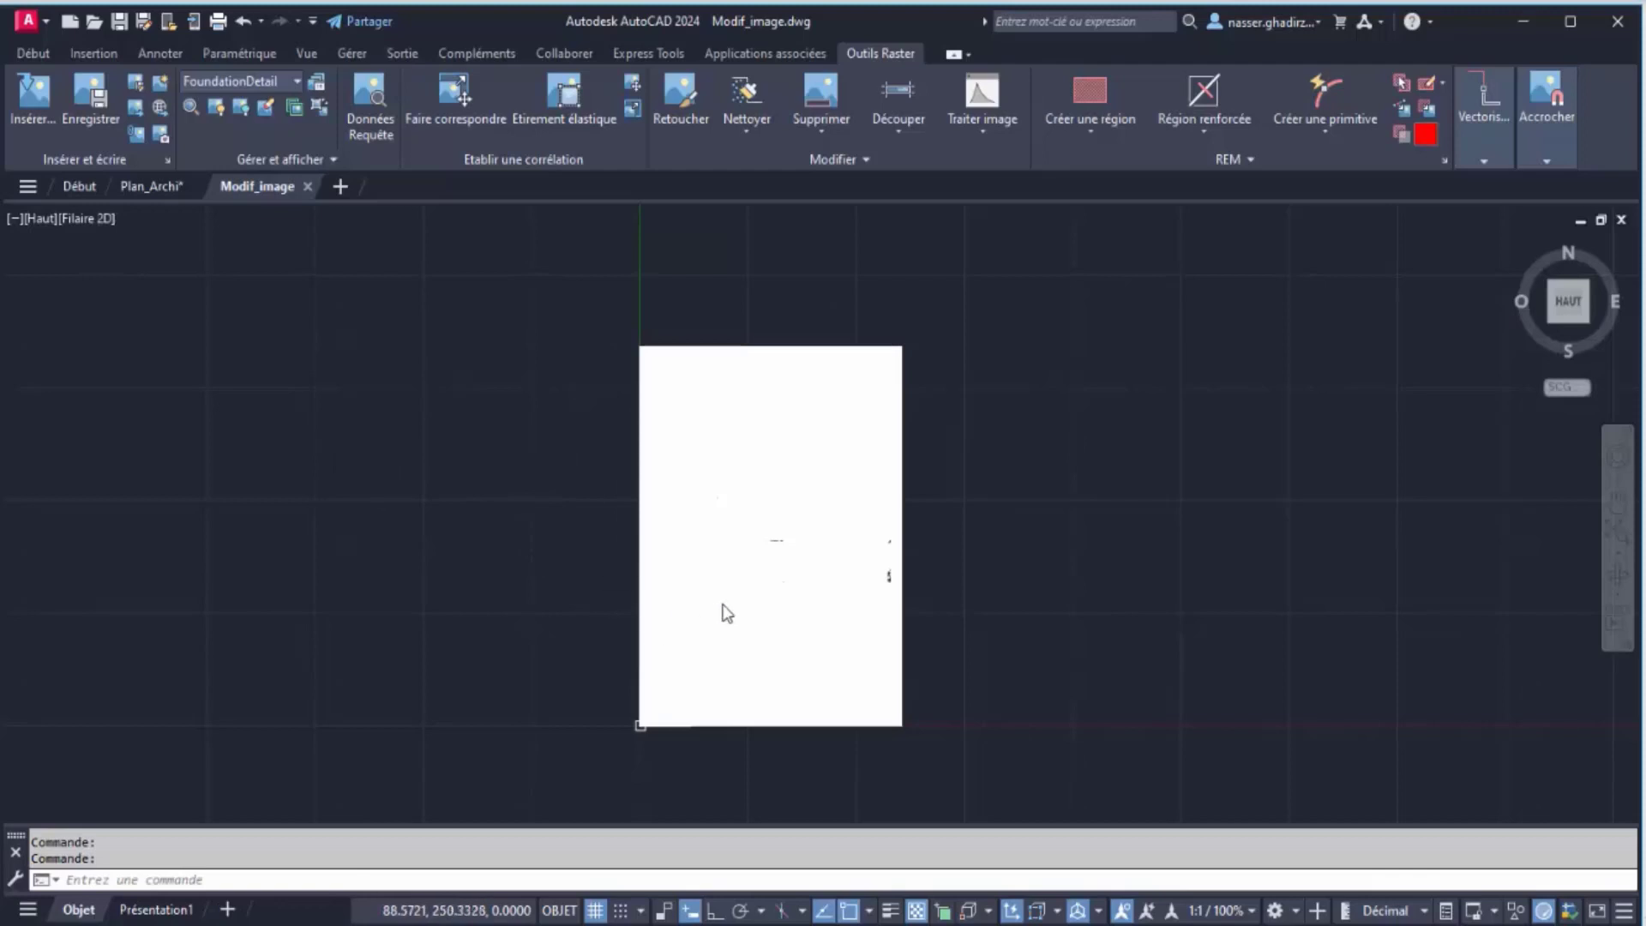
scroll(767, 583, "up", 2)
scroll(765, 532, "up", 2)
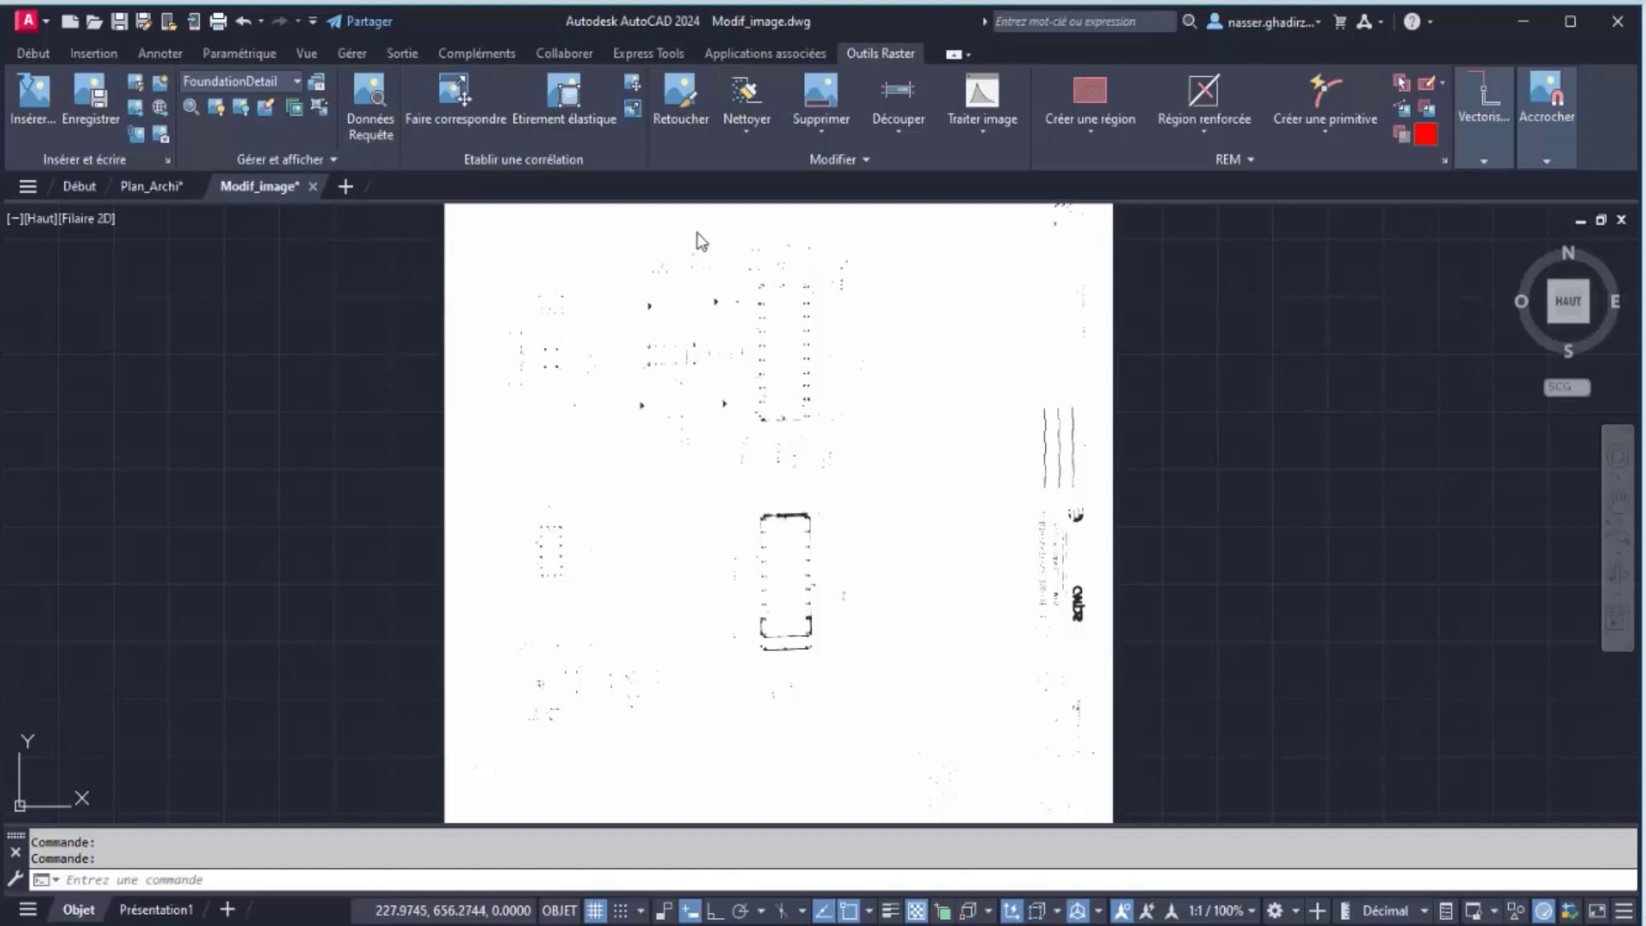
scroll(773, 247, "down", 2)
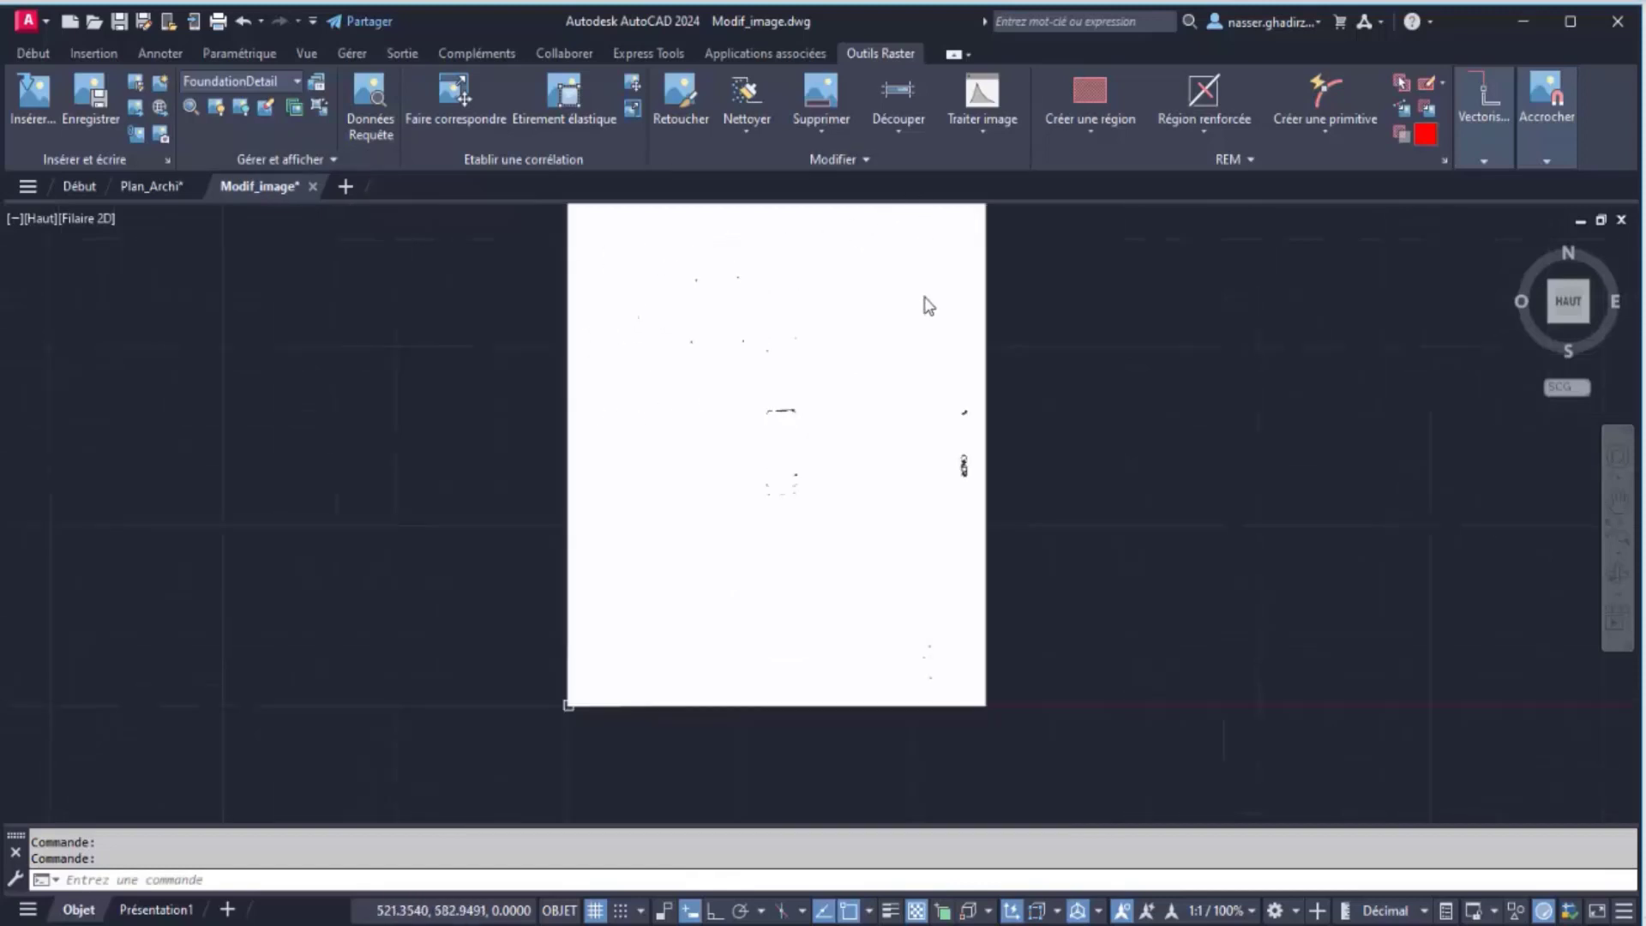
scroll(717, 342, "up", 5)
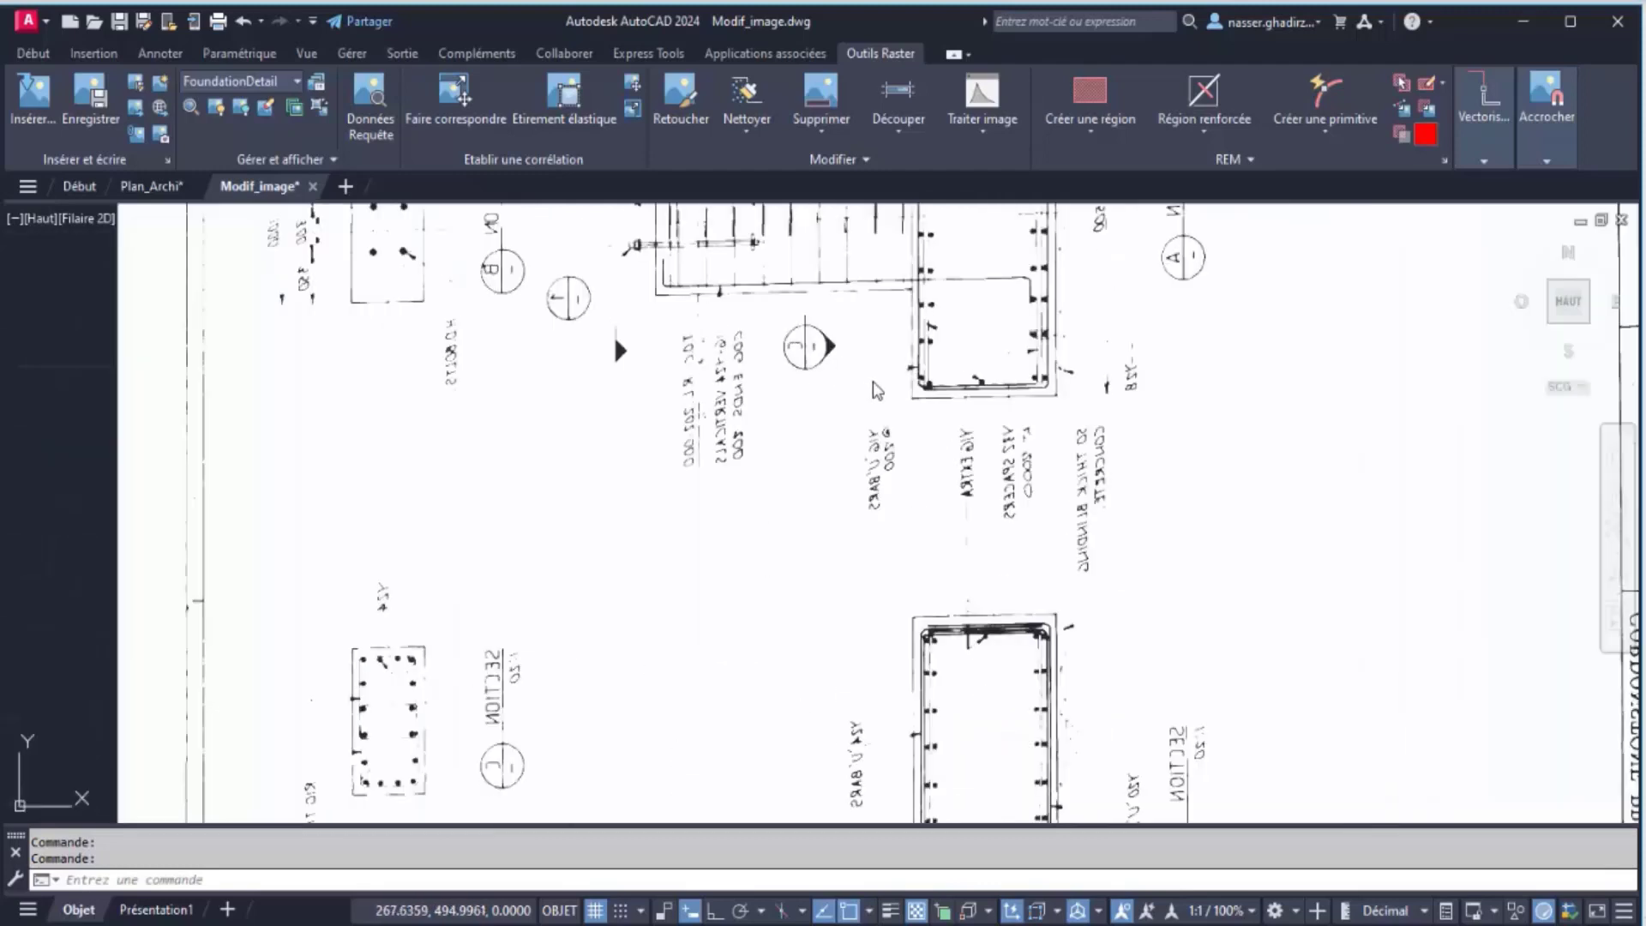
scroll(872, 390, "up", 2)
scroll(872, 385, "down", 2)
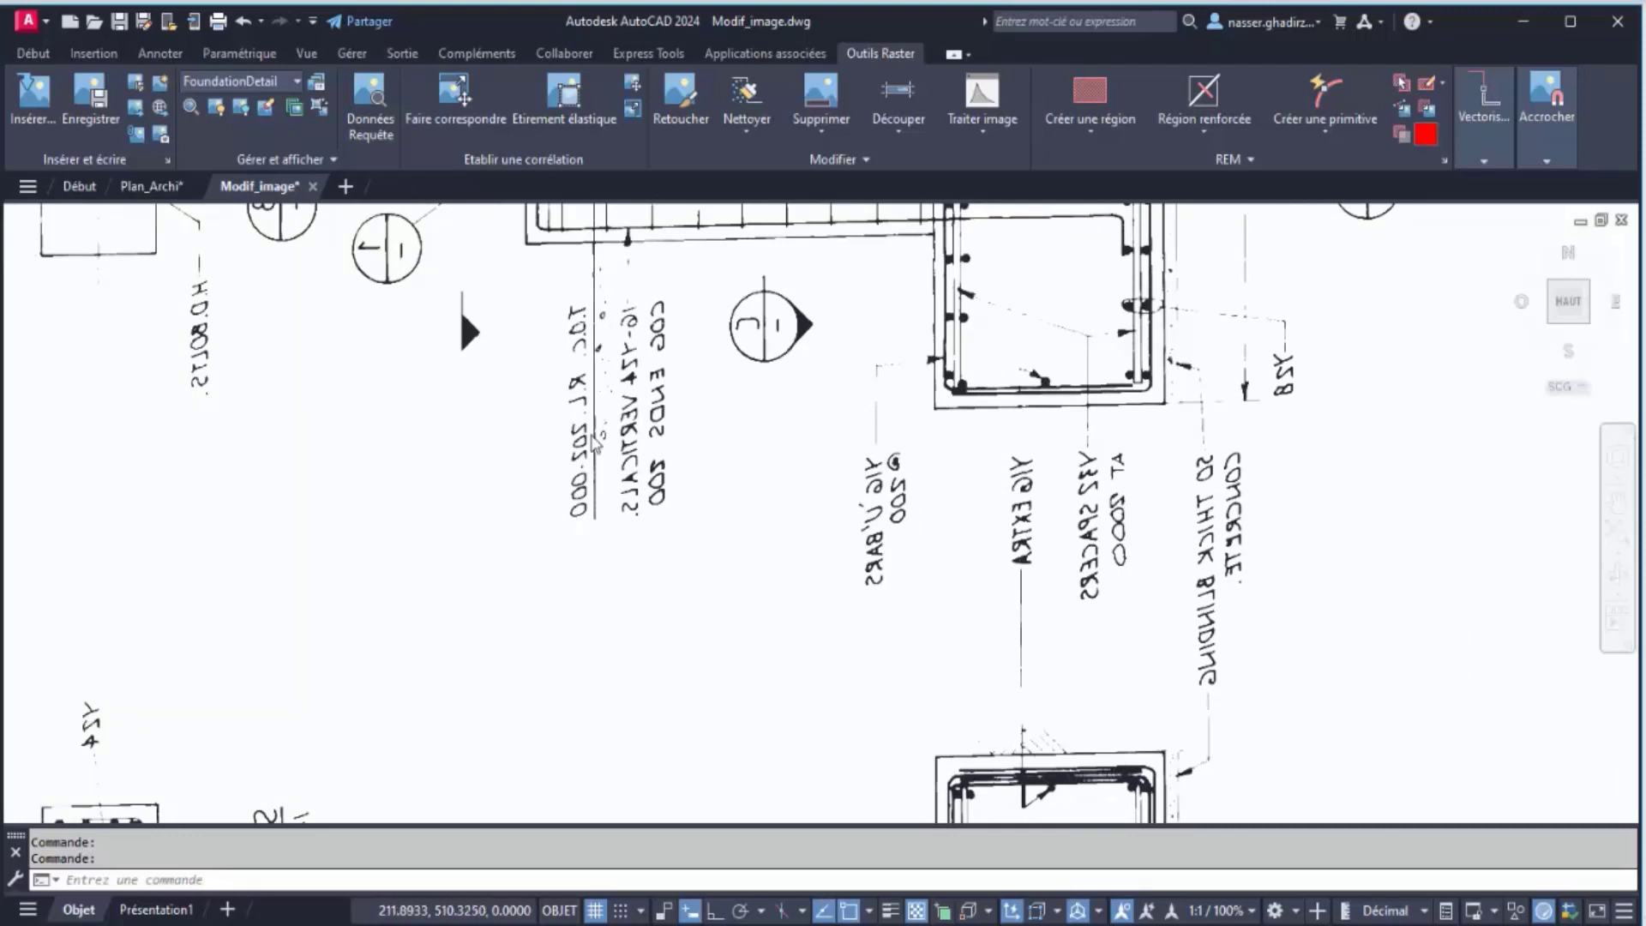
Invert the colours of the scanned foundation image so its linework is white on a dark background
left_click(747, 115)
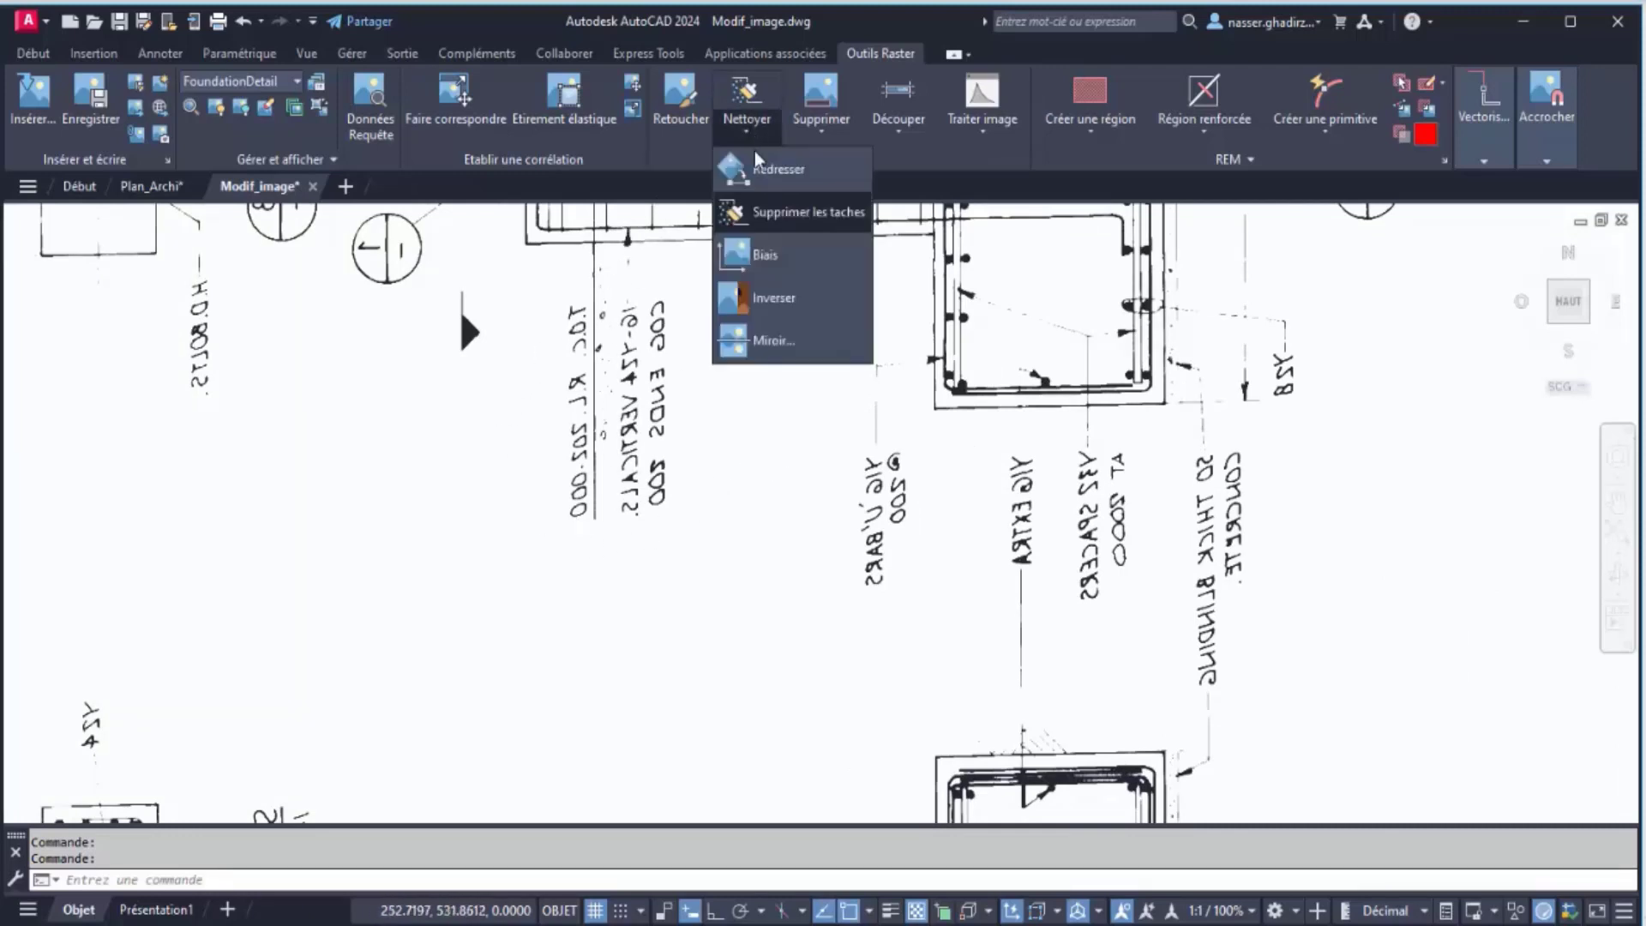
left_click(788, 302)
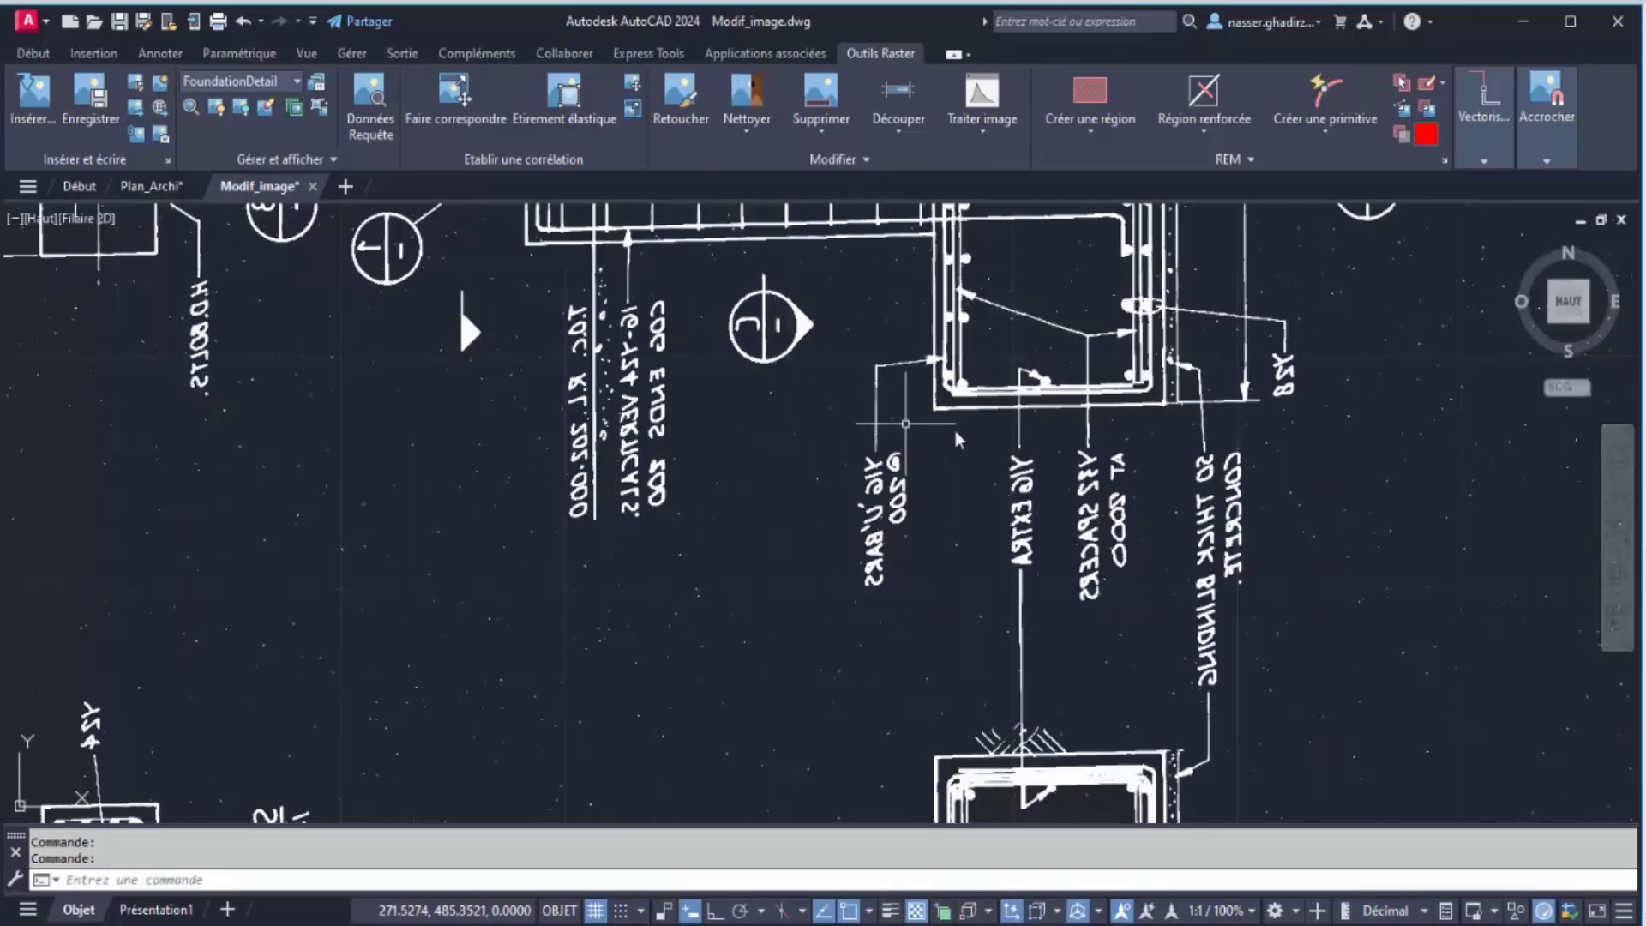
scroll(1321, 548, "up", 2)
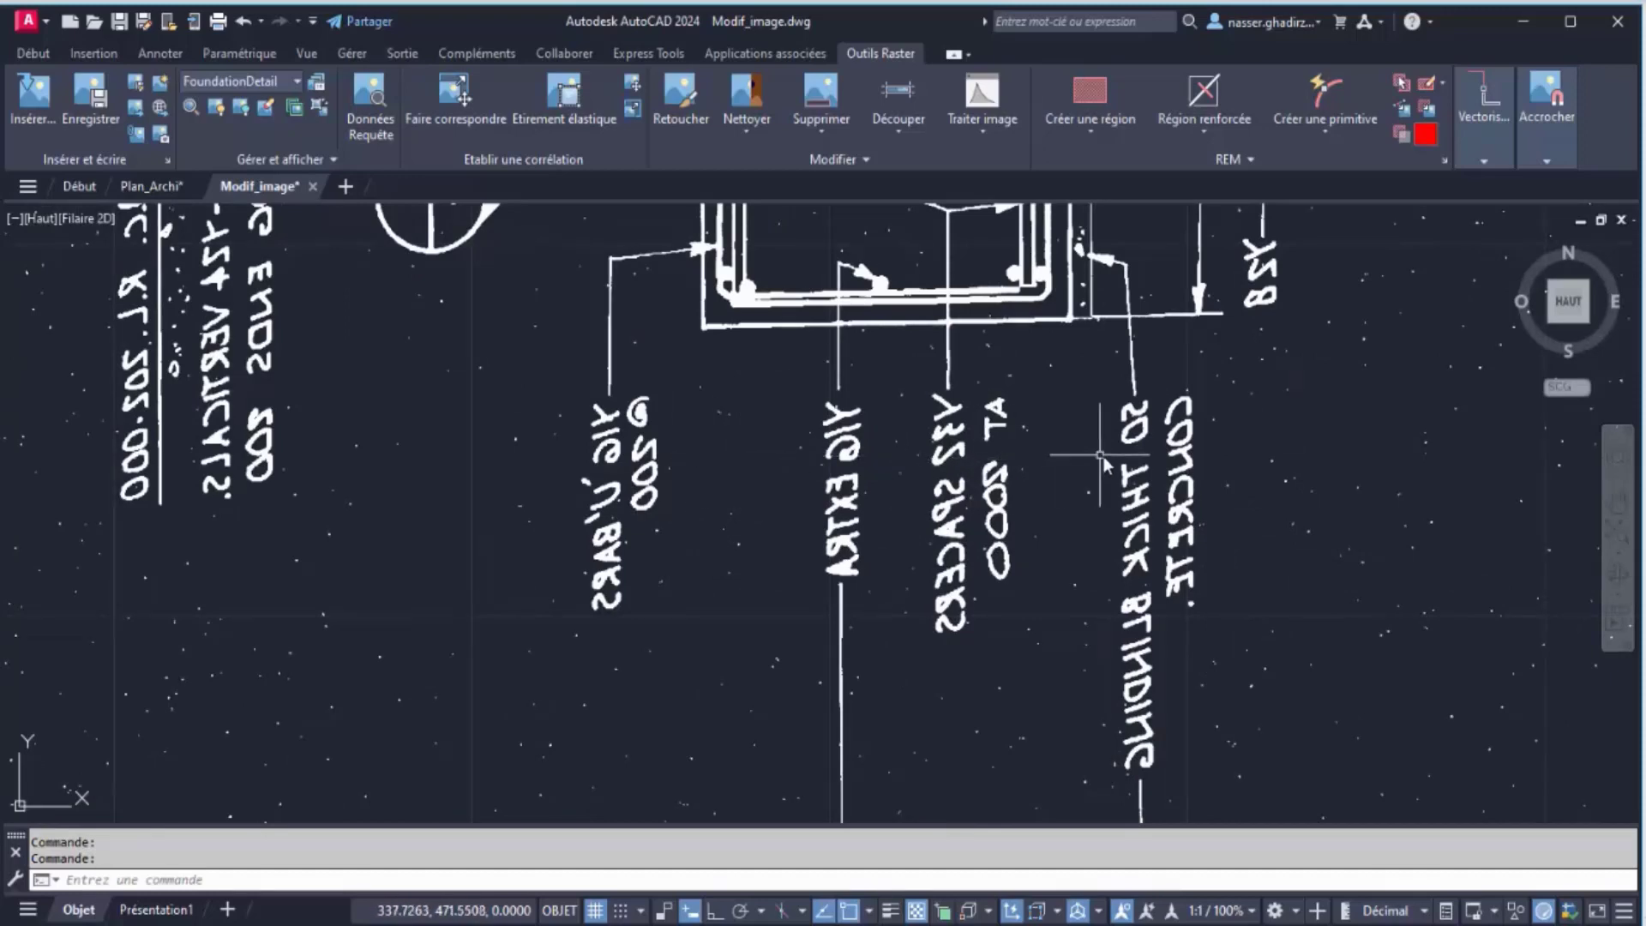
scroll(1096, 454, "down", 2)
scroll(1132, 428, "down", 2)
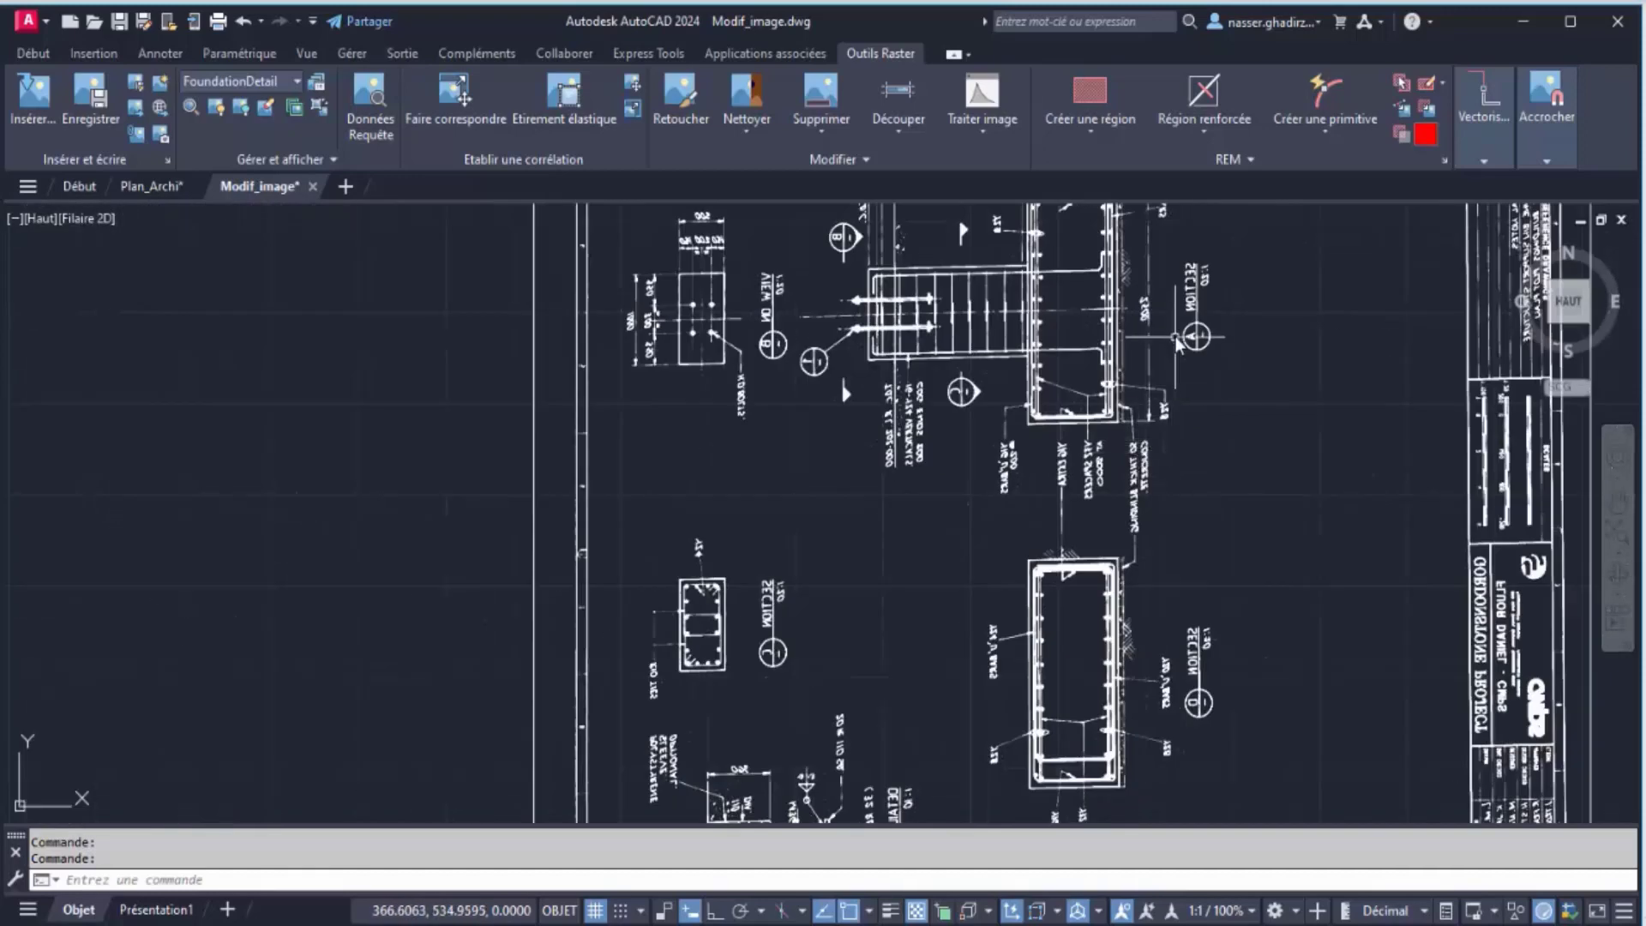
Mirror the scanned foundation image left to right so that its reversed lettering reads correctly
scroll(1176, 341, "up", 2)
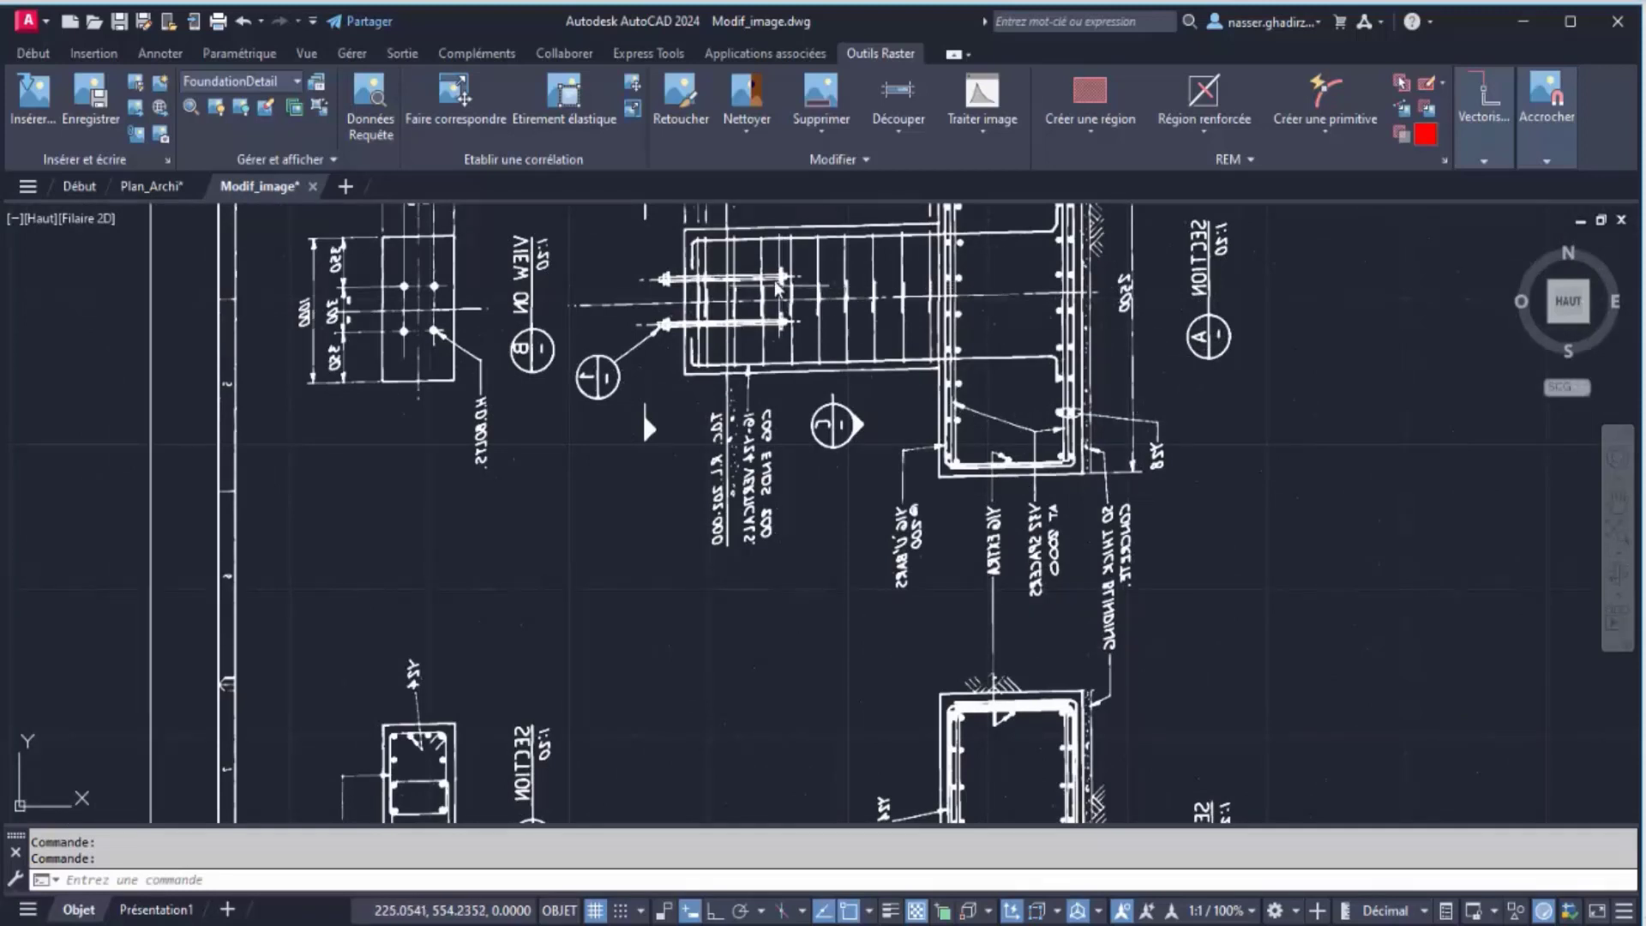
left_click(758, 130)
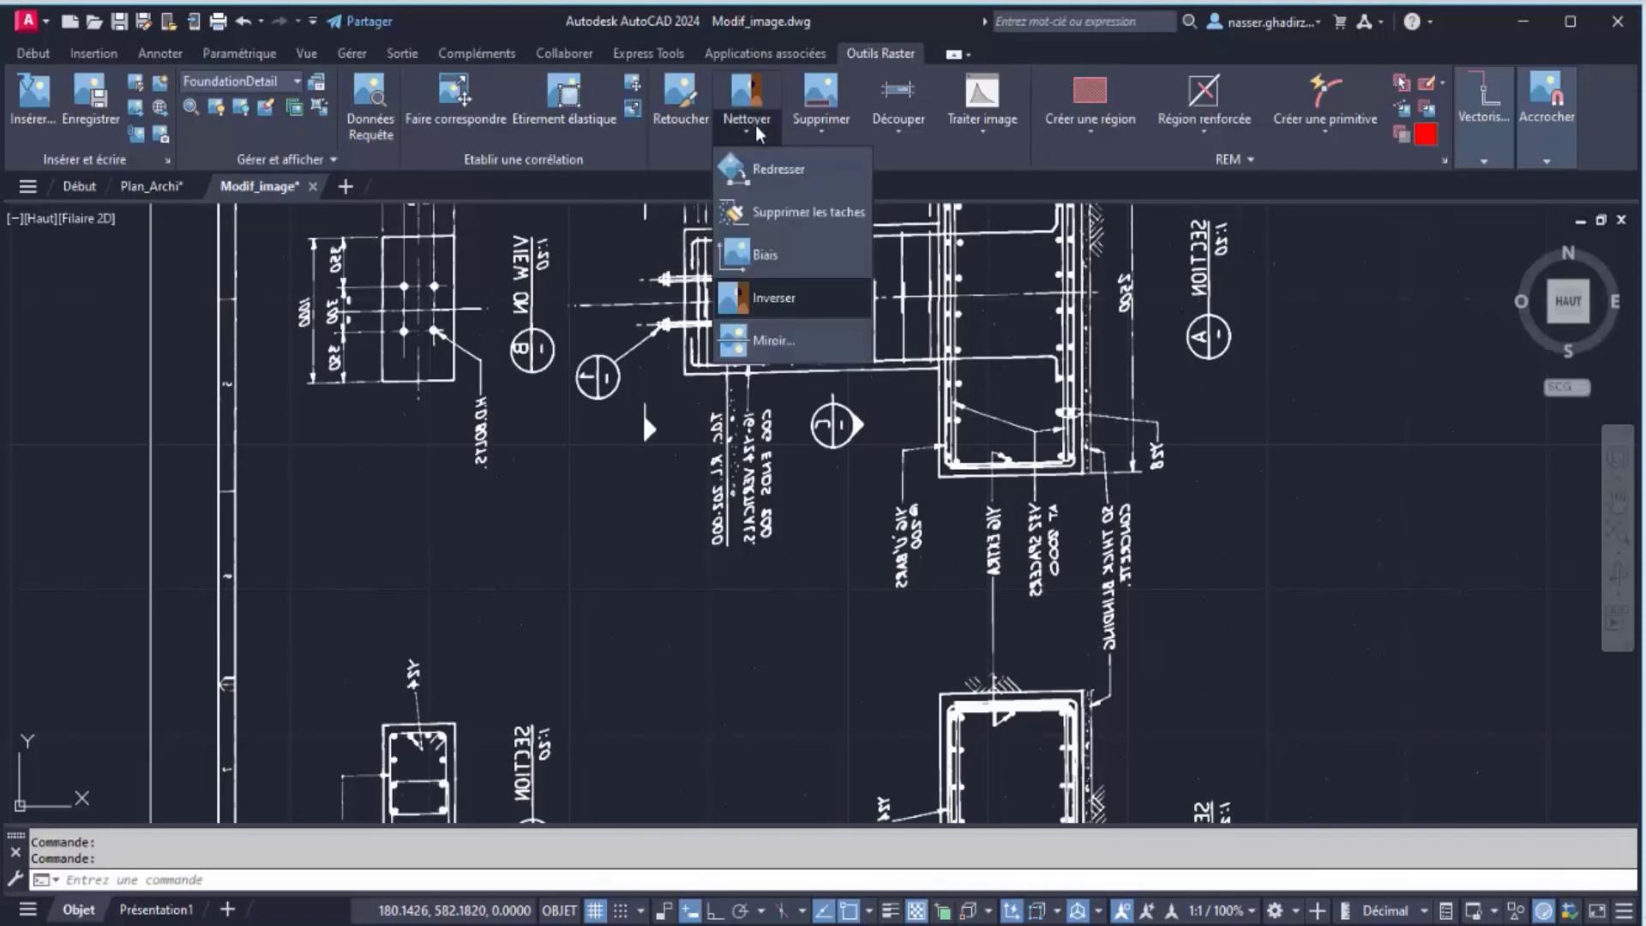
left_click(773, 342)
left_click(729, 534)
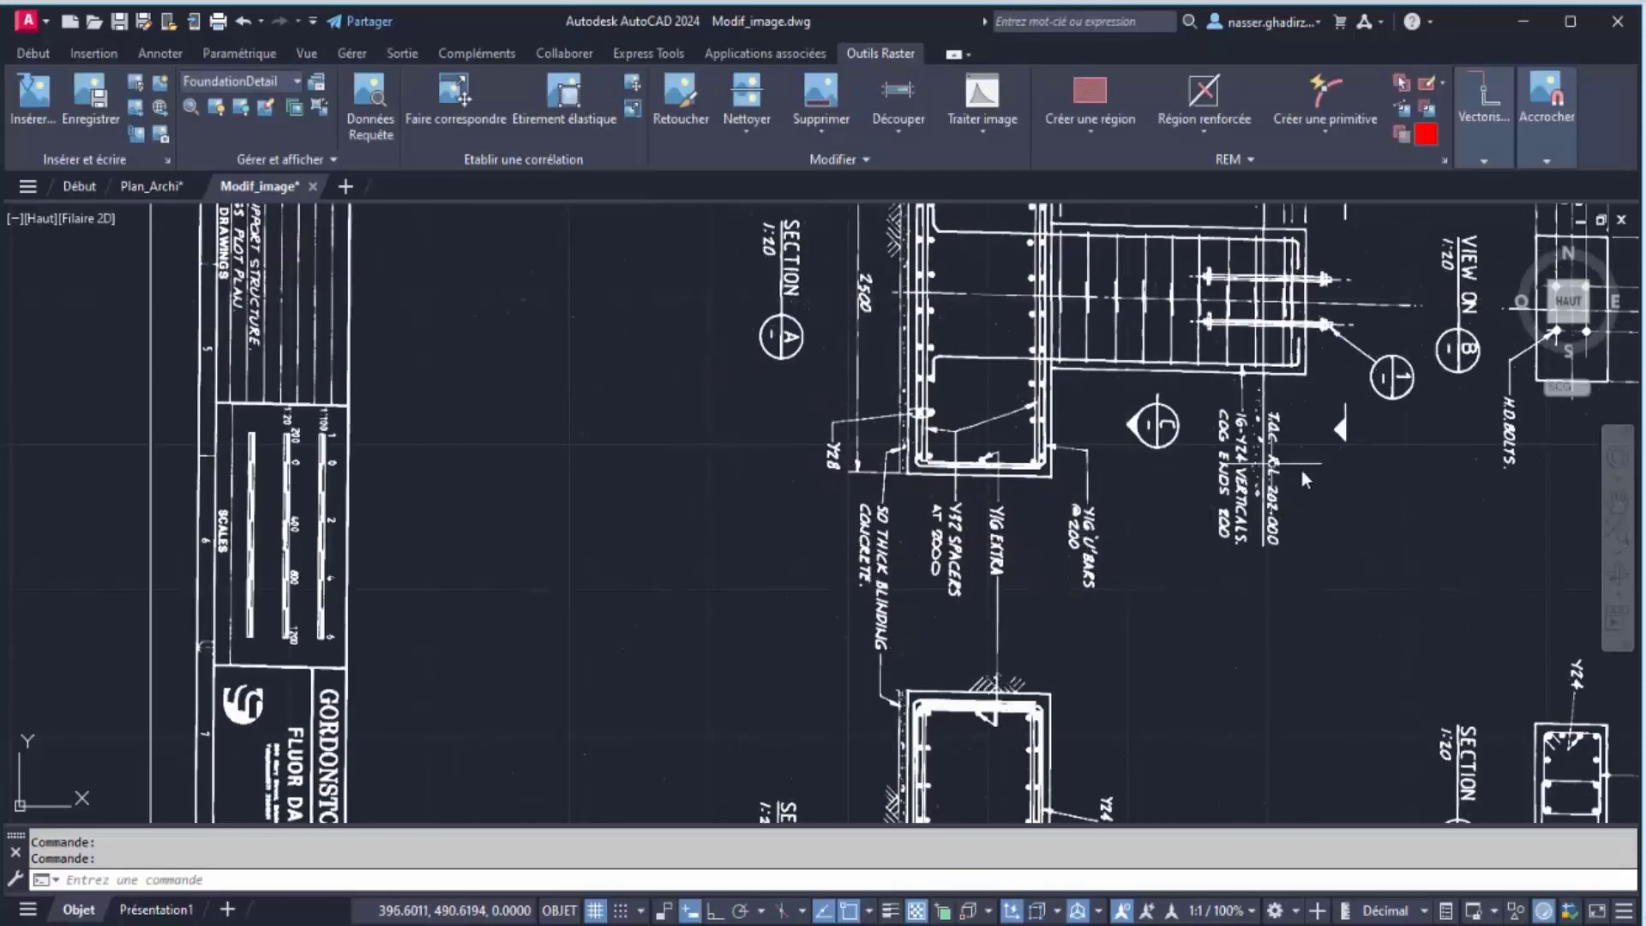
Examine the mirrored image's lettering, the background around it and the alignment of the section details
scroll(1296, 473, "up", 8)
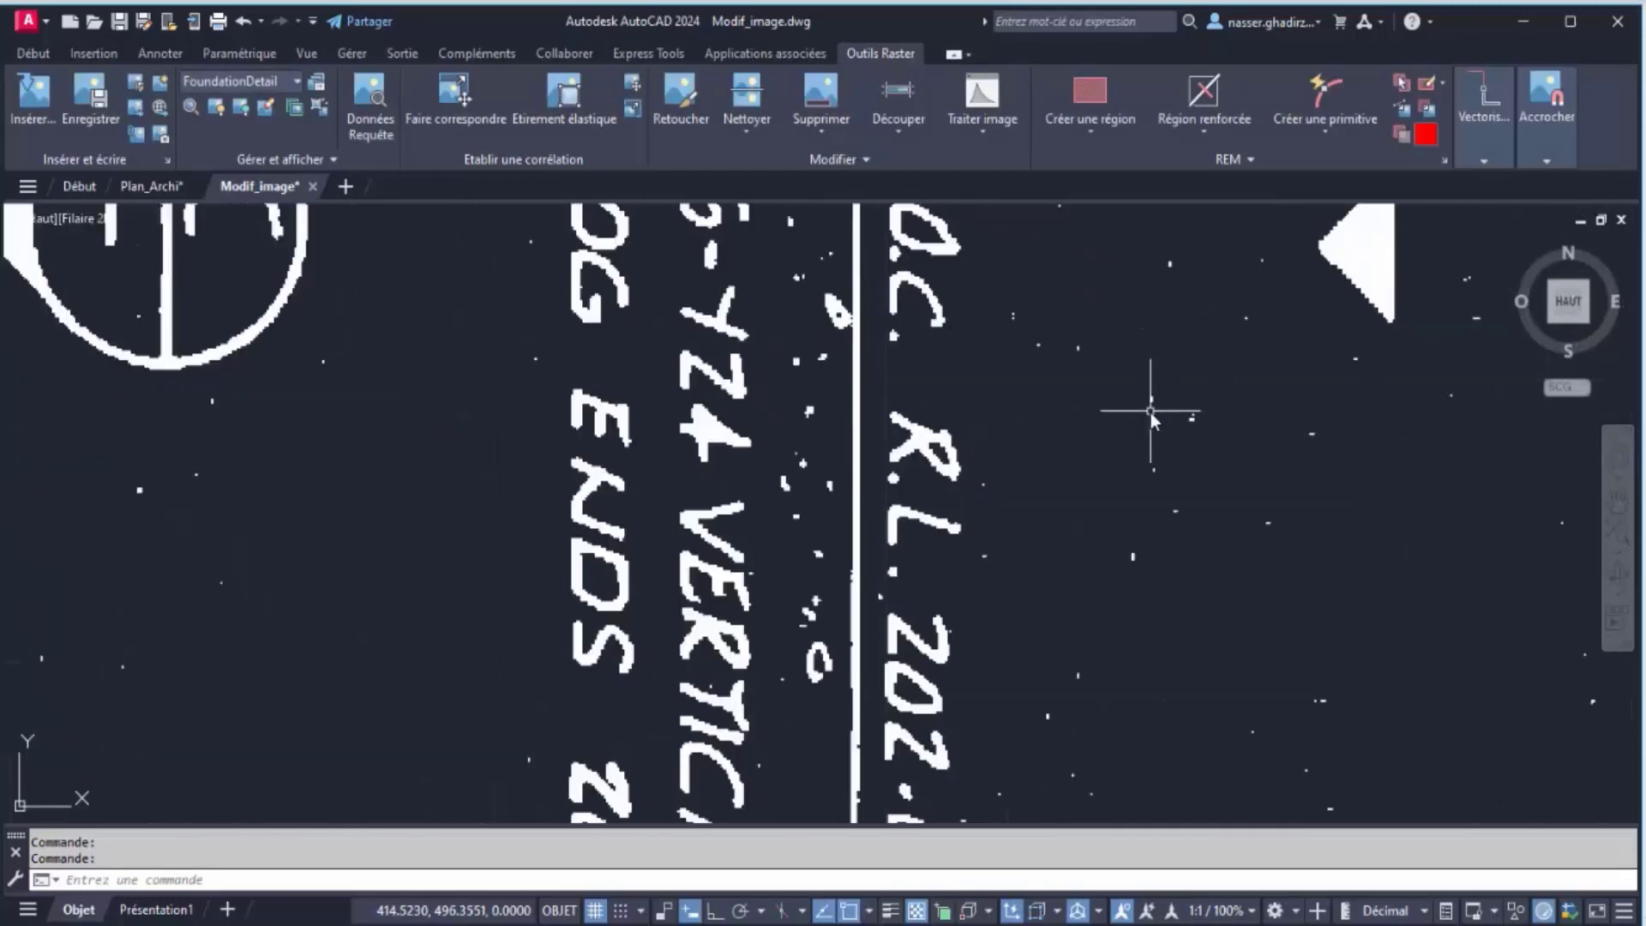
scroll(1150, 413, "down", 8)
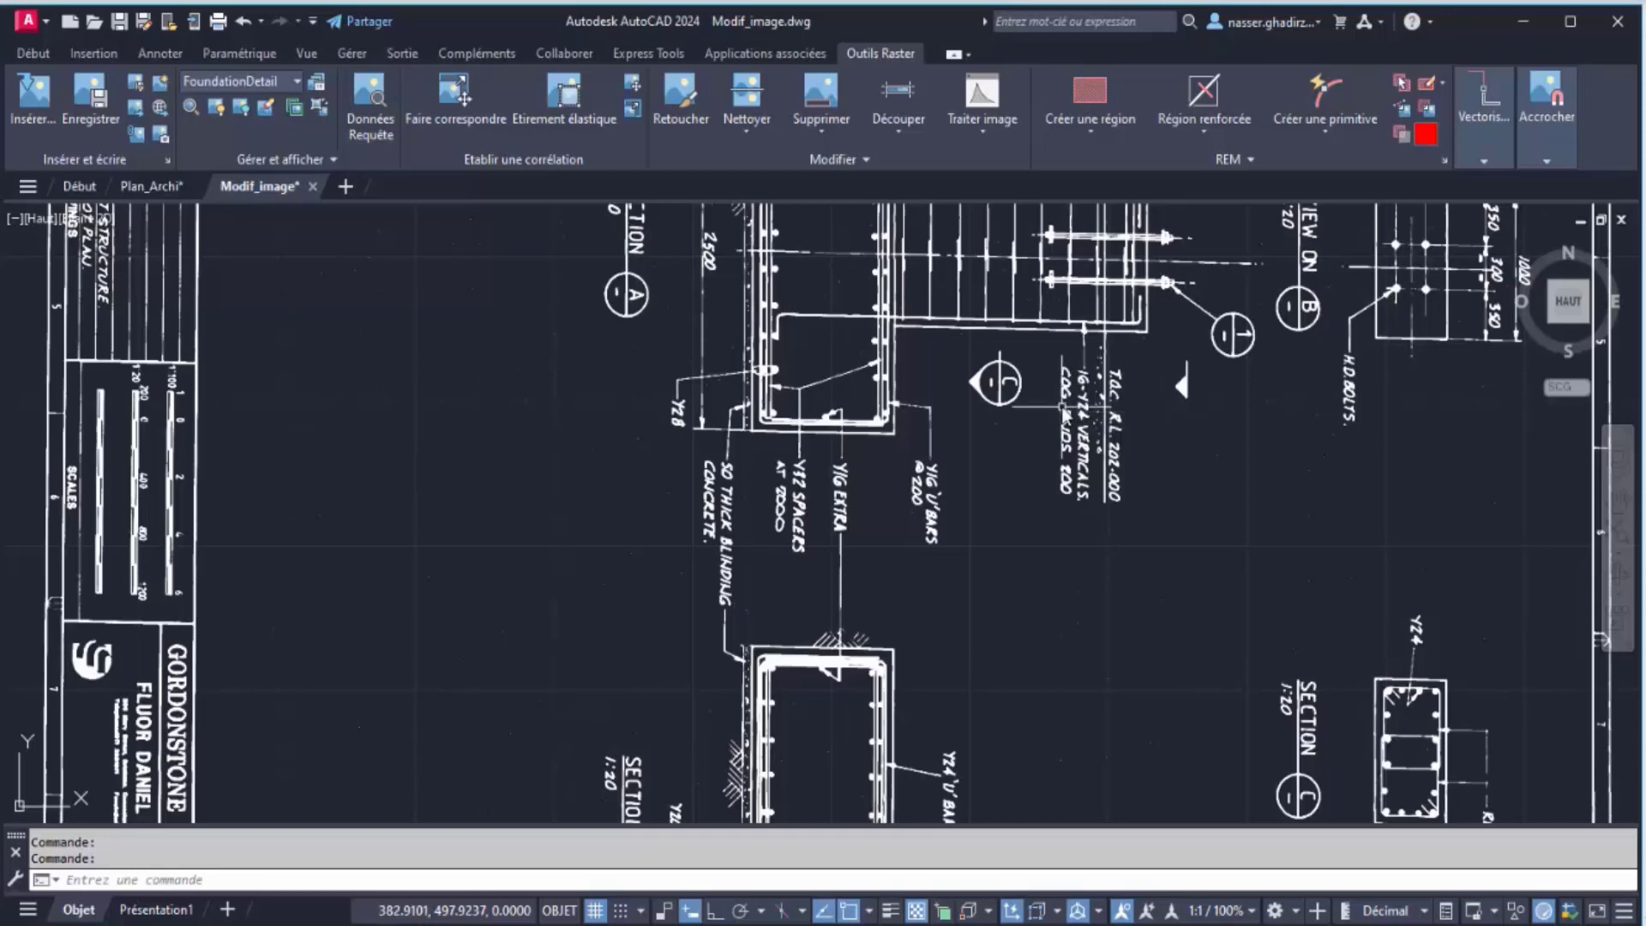
scroll(1049, 397, "down", 2)
scroll(1018, 299, "down", 2)
scroll(1020, 291, "up", 6)
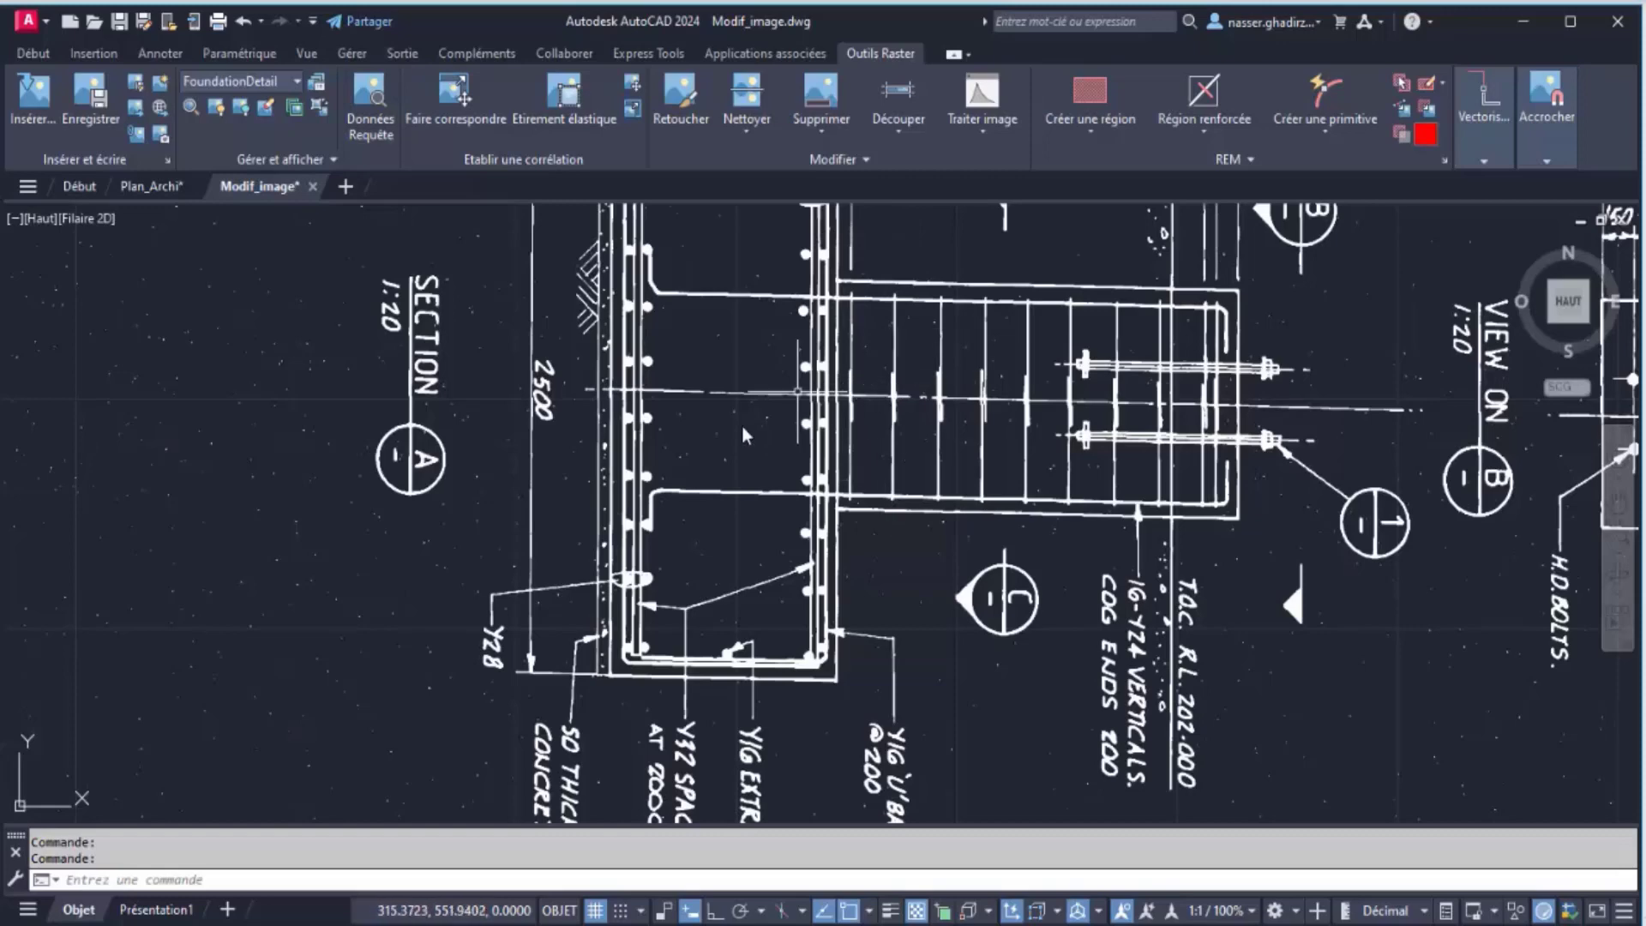
scroll(671, 403, "down", 6)
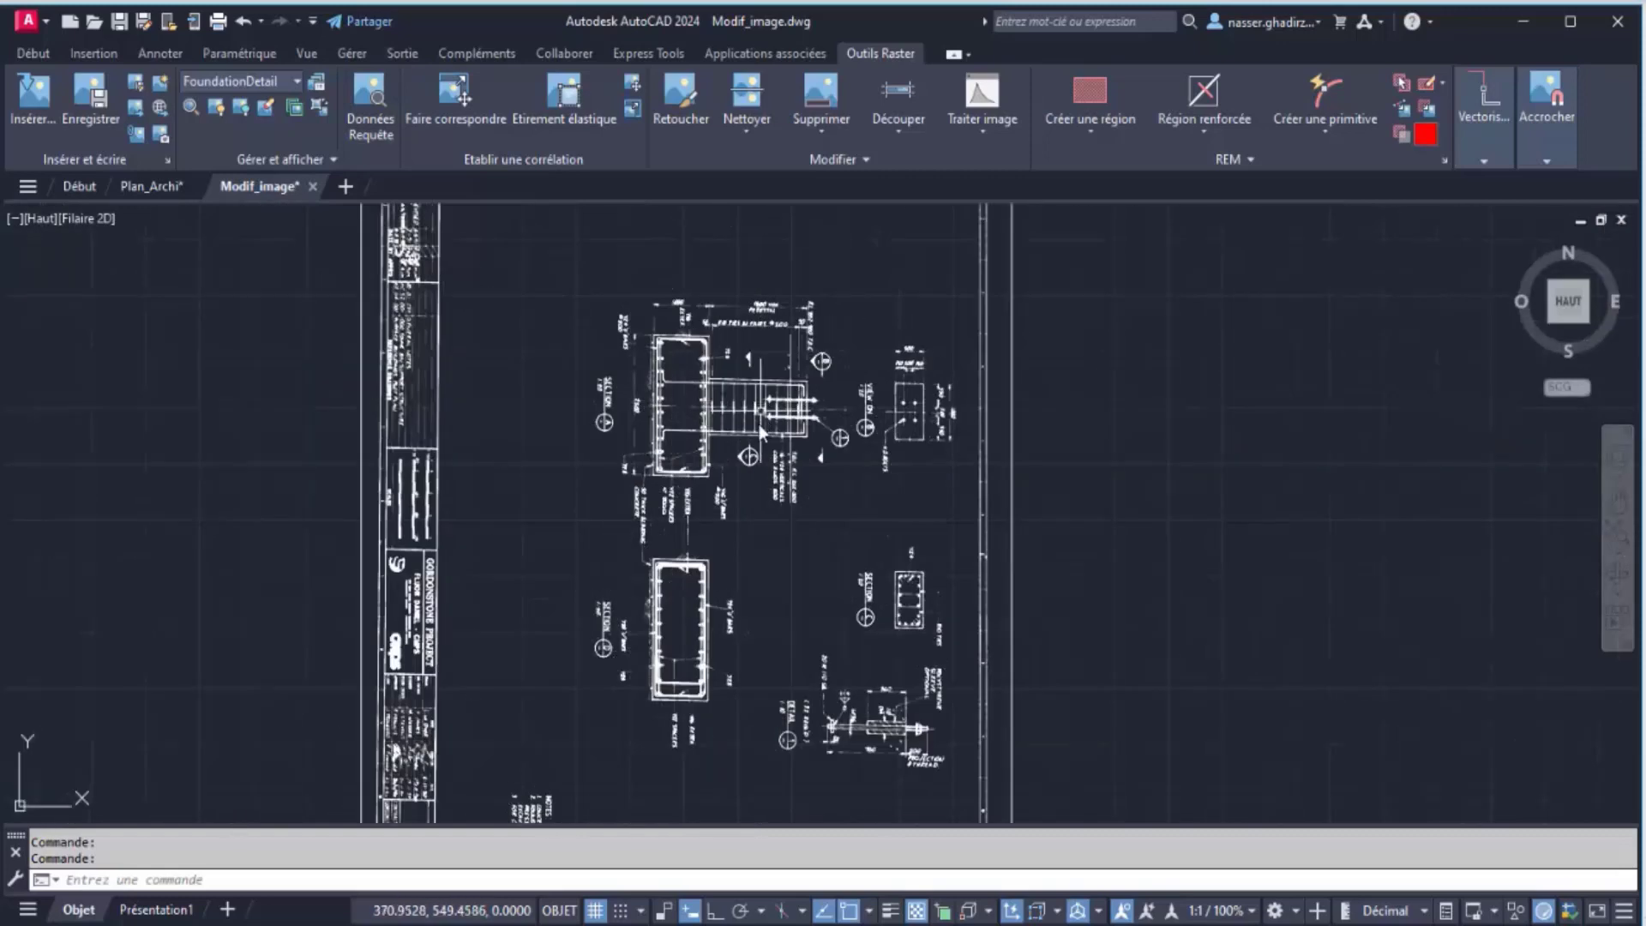
Begin deskewing the foundation image from its frame's lower-left corner, starting the source angle where Section A's upper pedestal edge meets the footing
scroll(759, 419, "down", 2)
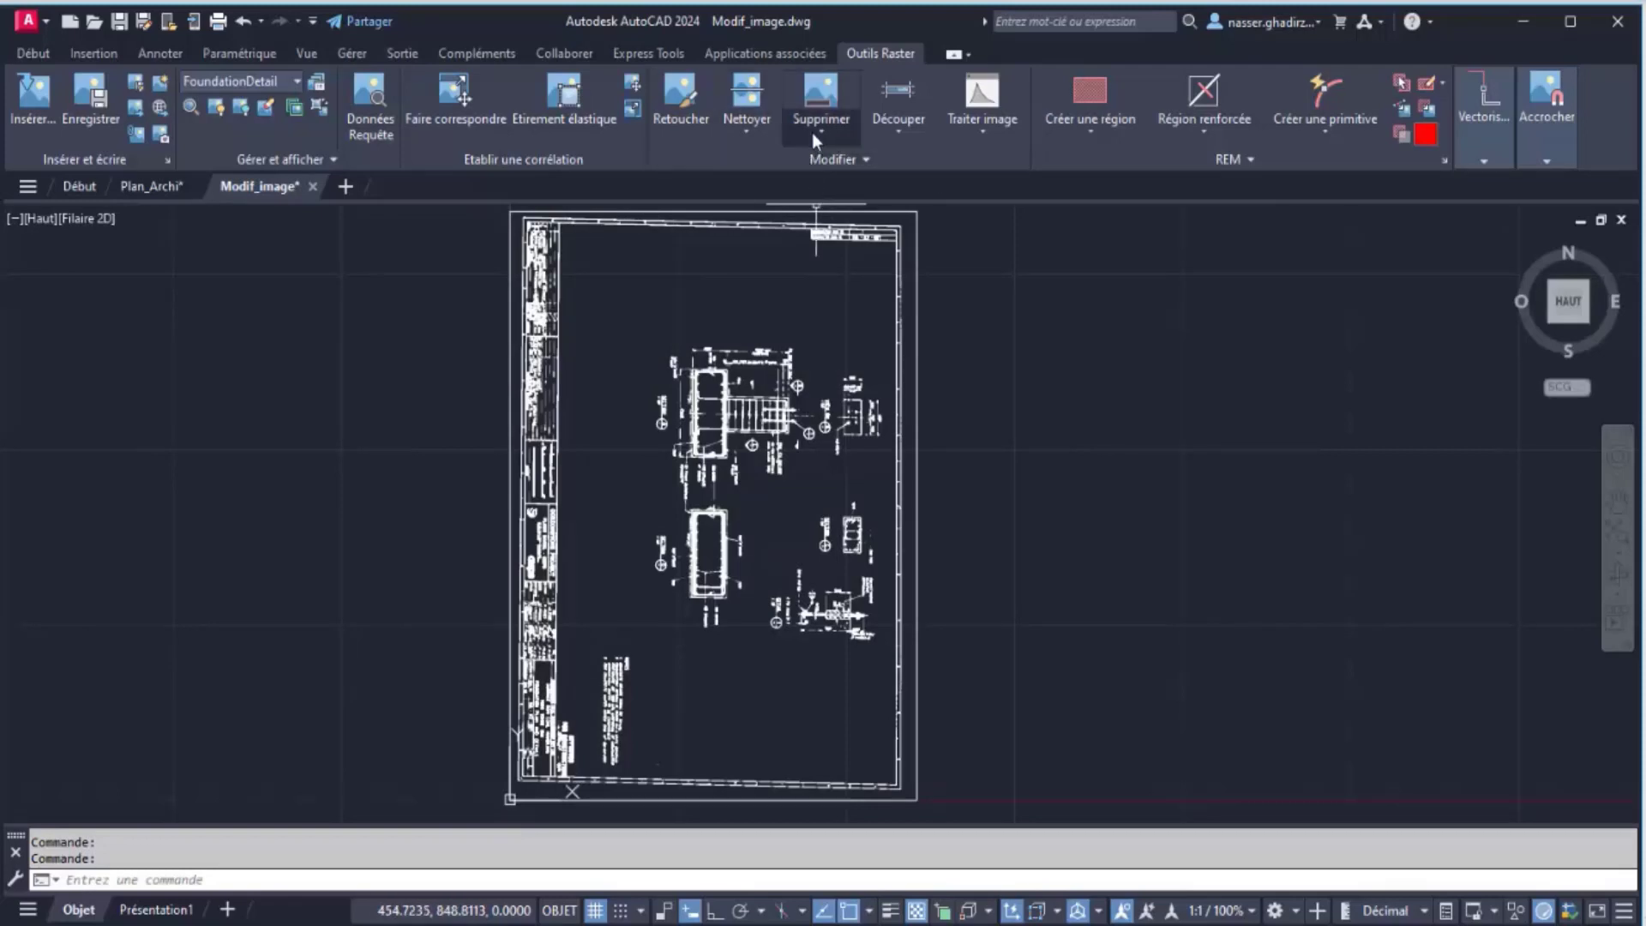
left_click(745, 131)
left_click(765, 169)
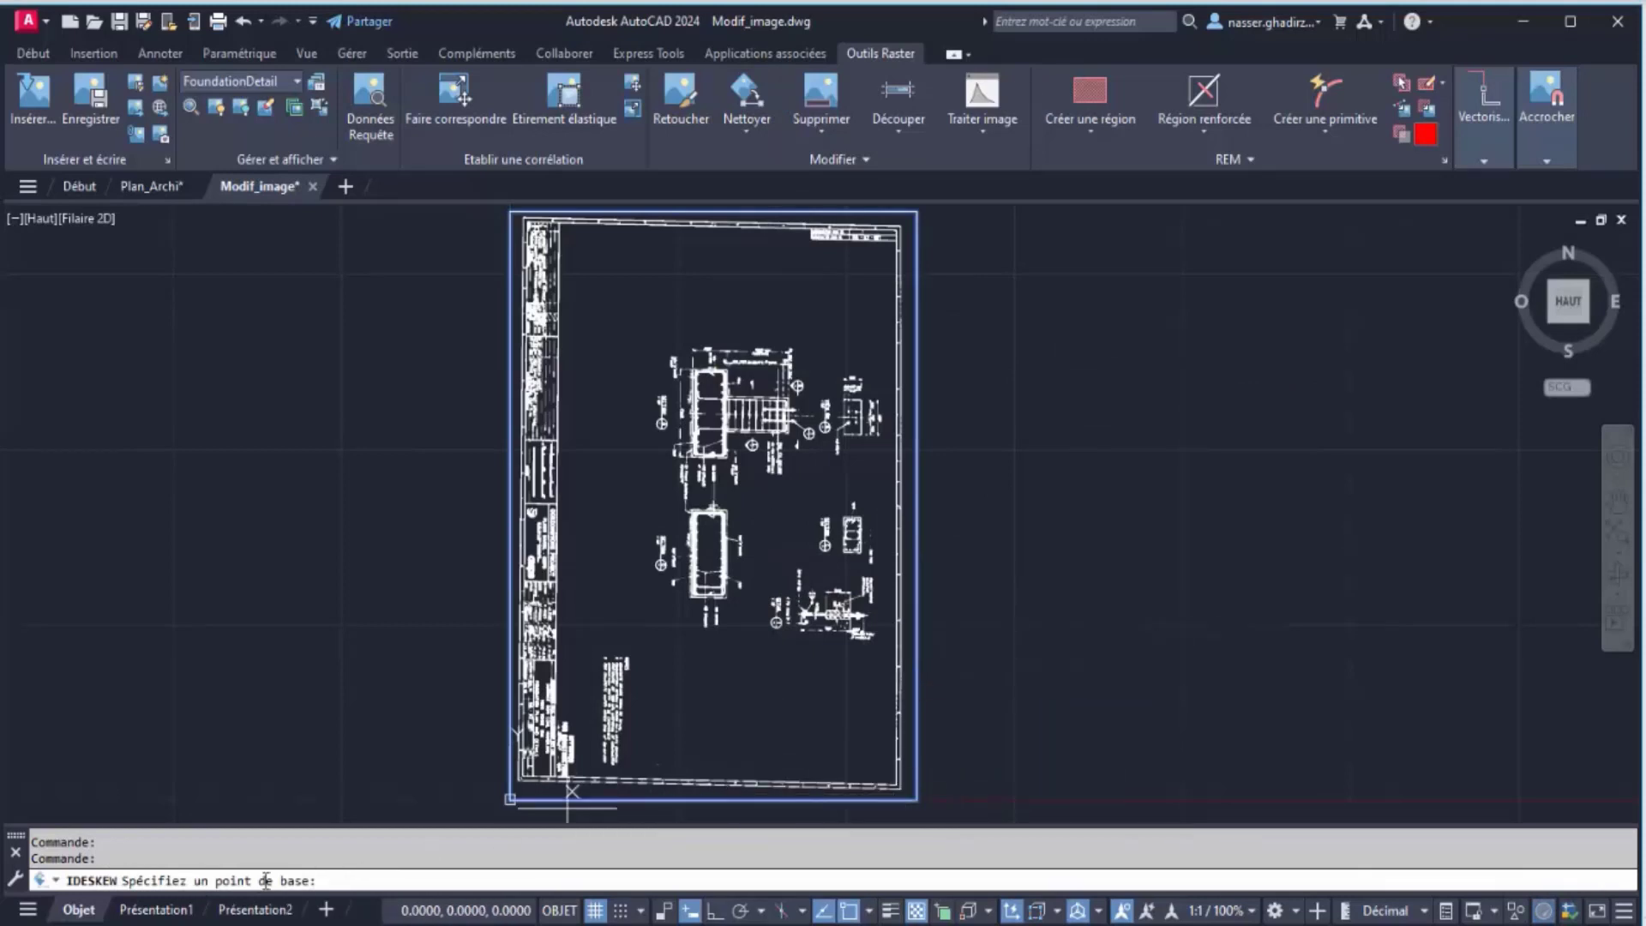
left_click(509, 799)
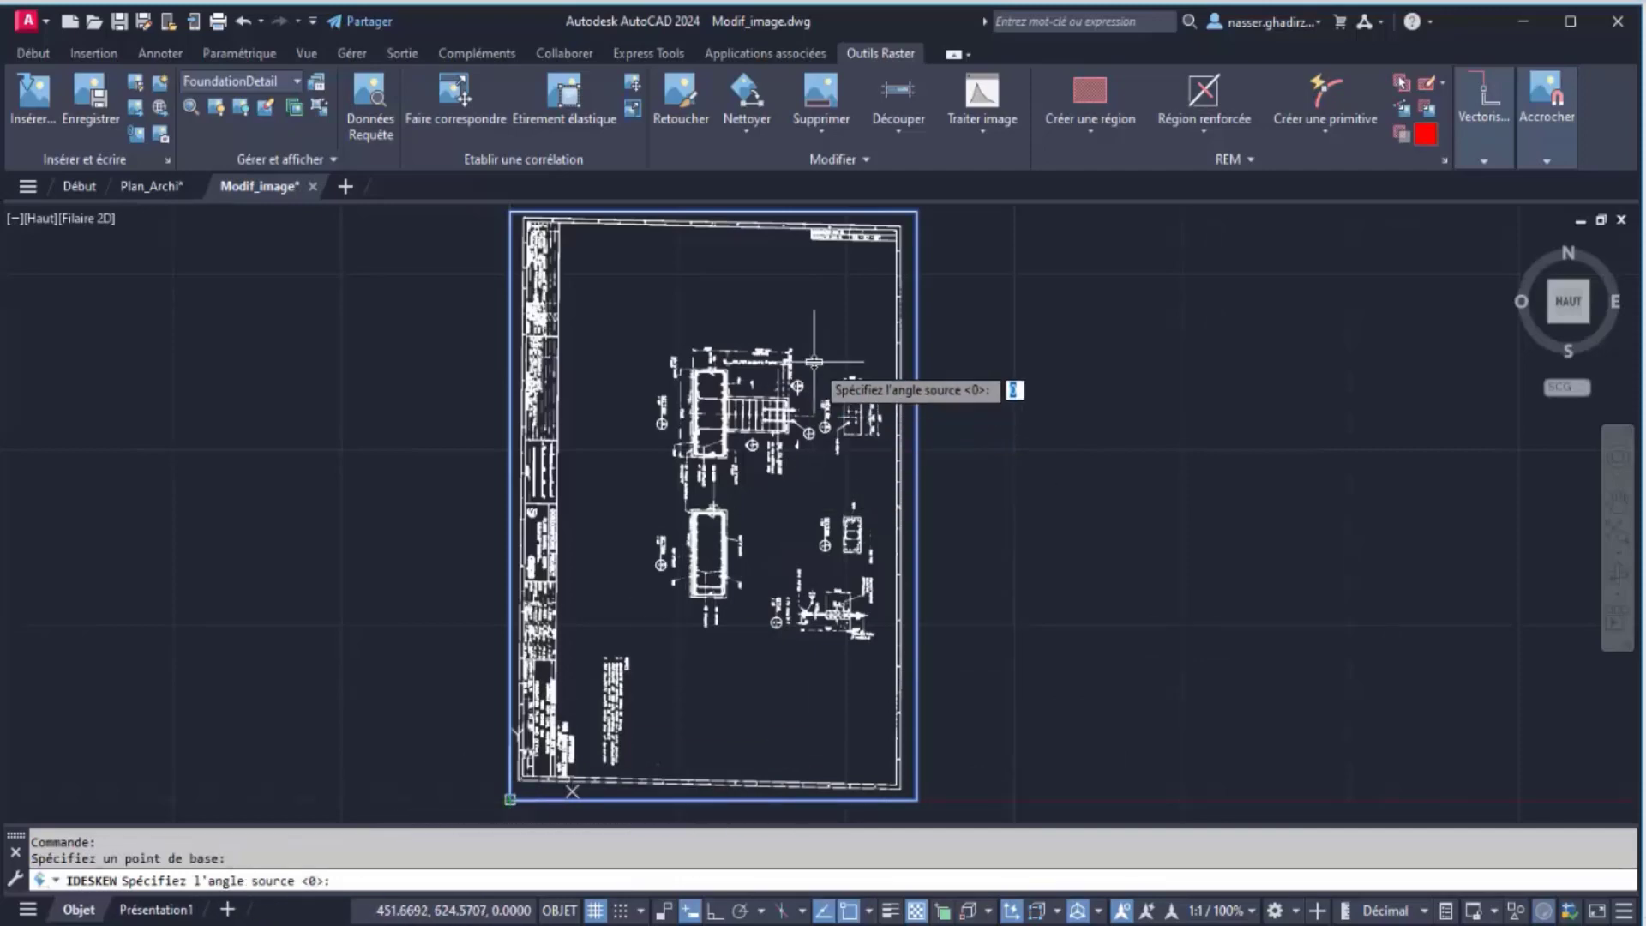
scroll(720, 377, "up", 4)
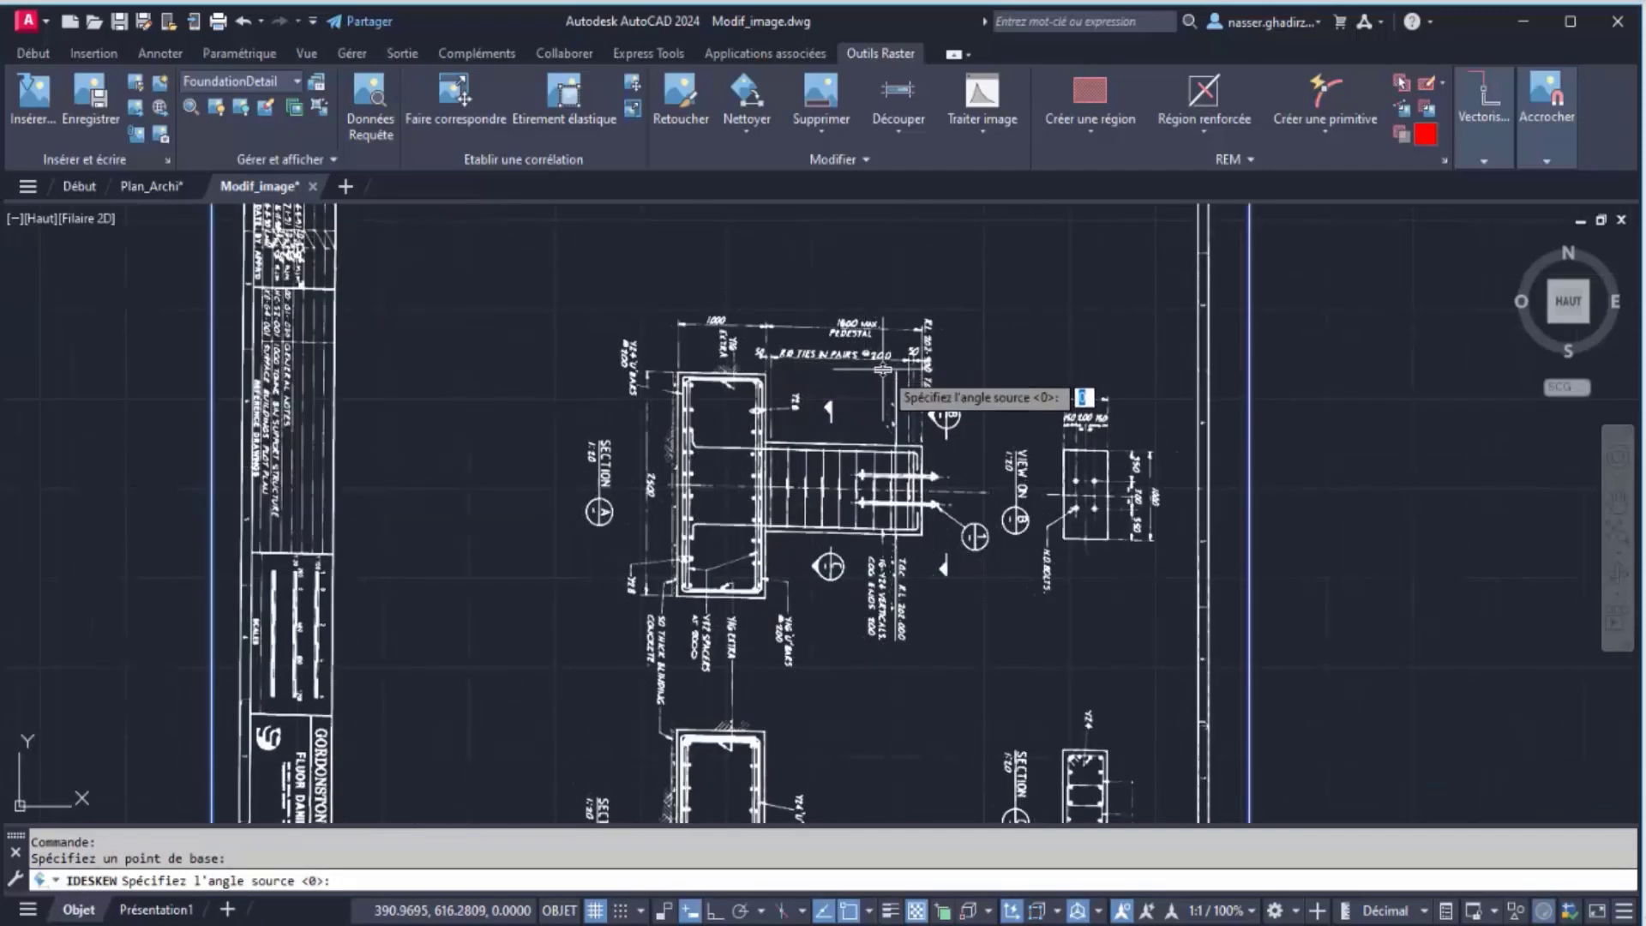
scroll(827, 415, "up", 6)
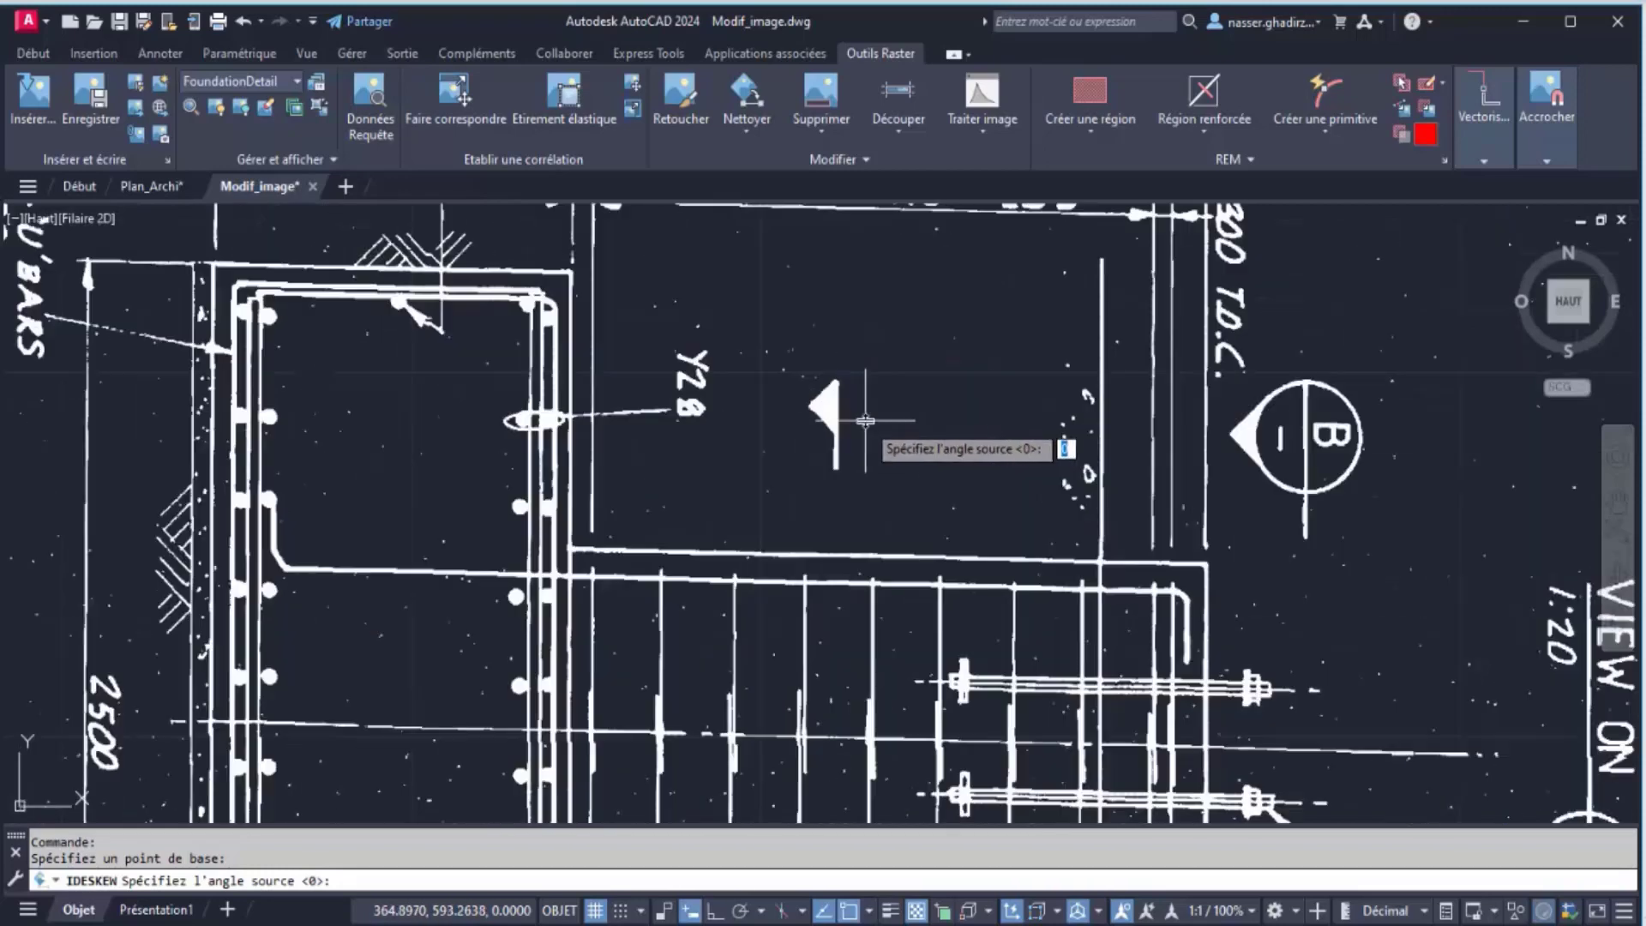
scroll(711, 504, "up", 2)
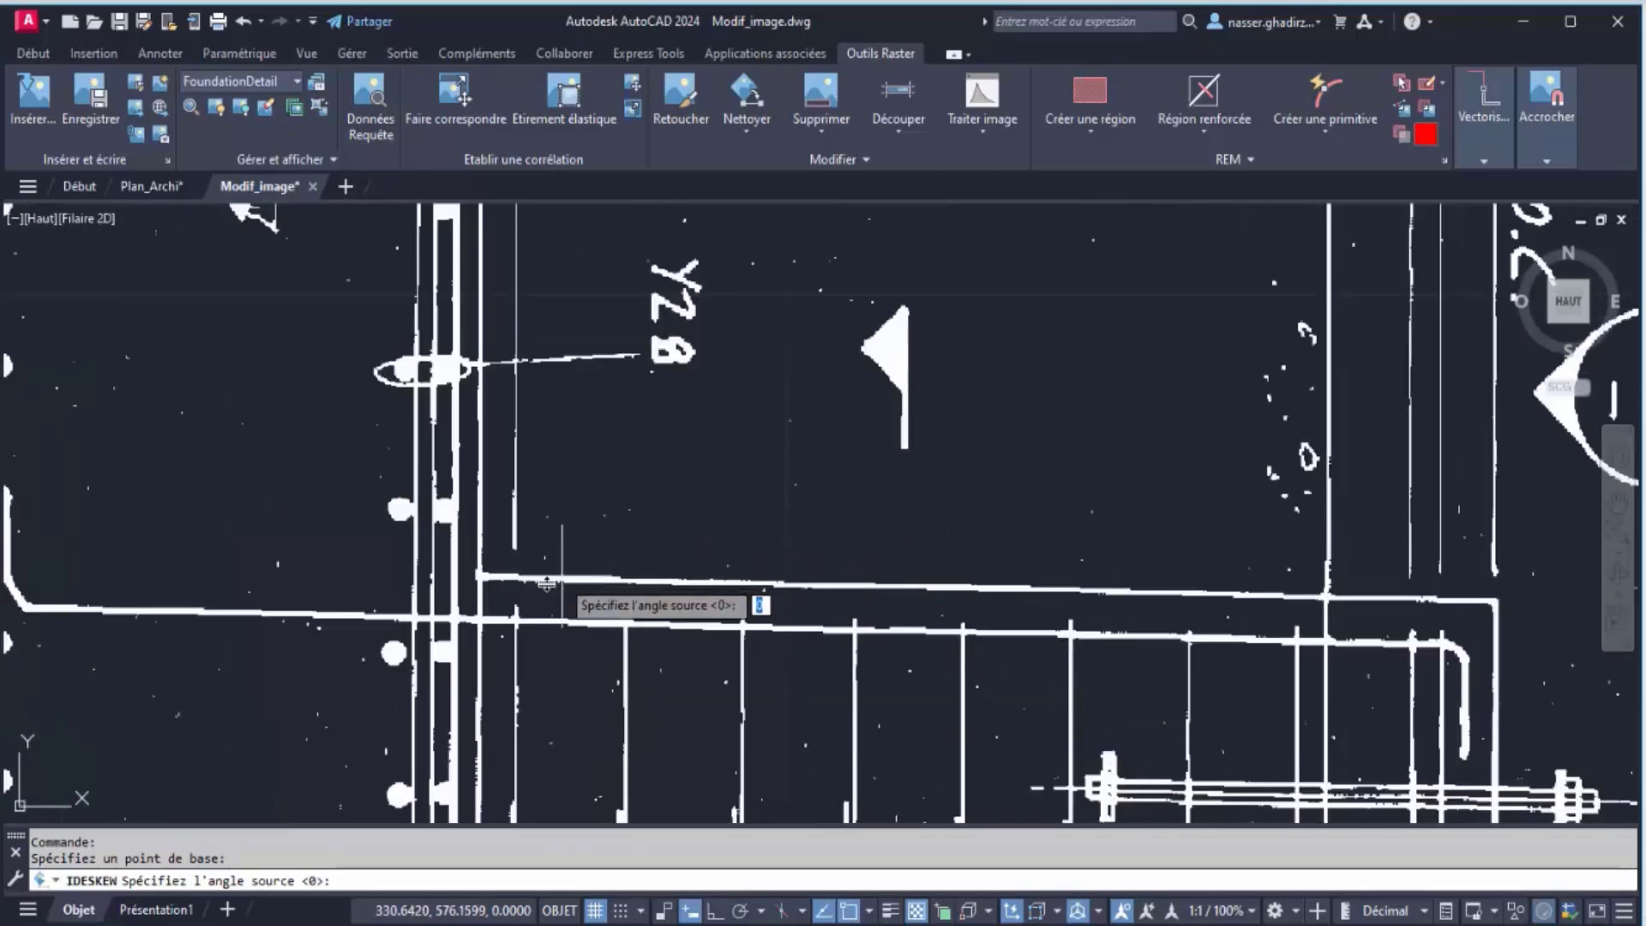
left_click(478, 575)
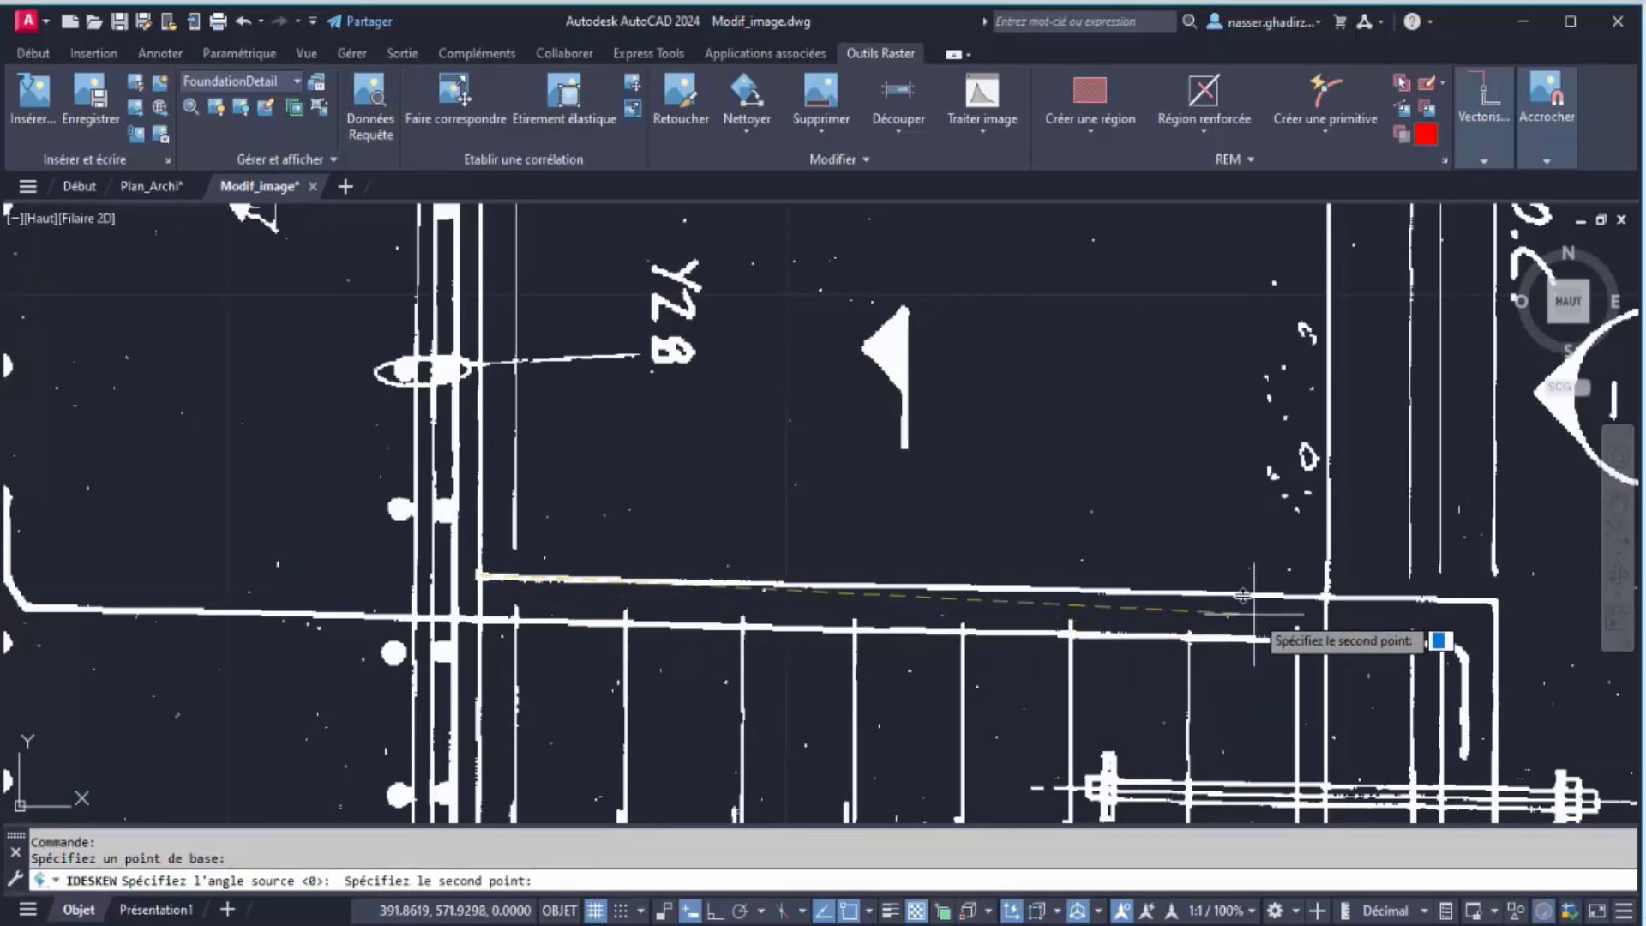
Complete the source angle at the far end of the sloping pedestal edge and set the target angle to 90
scroll(1137, 527, "down", 2)
middle_click_drag(1149, 506, 875, 463)
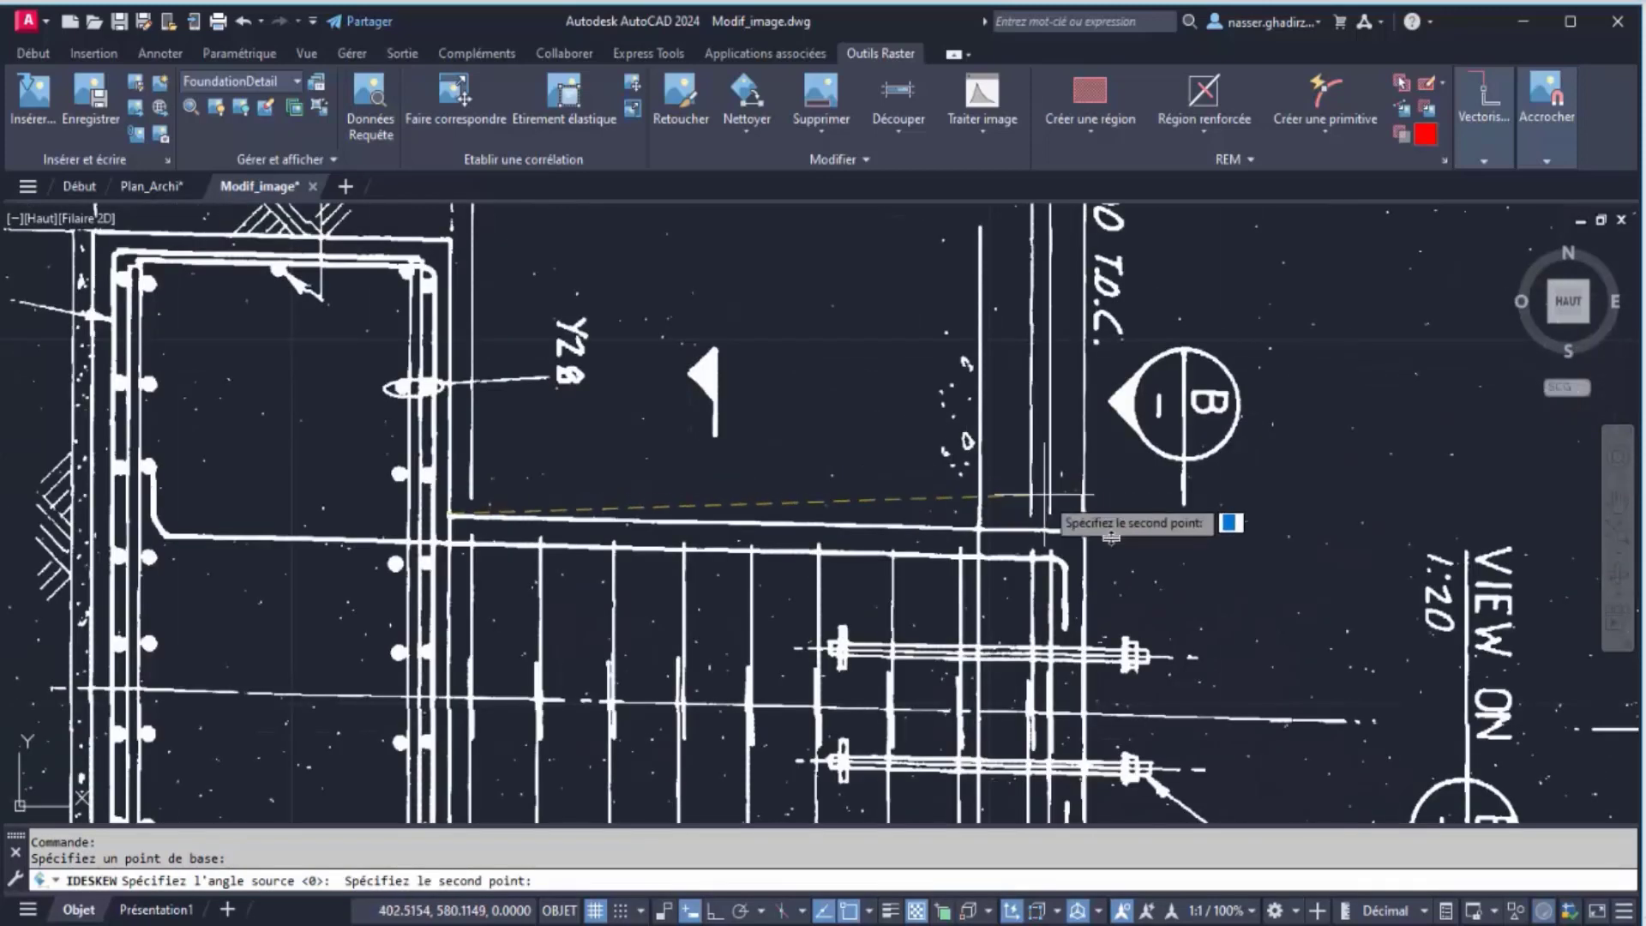
left_click(712, 911)
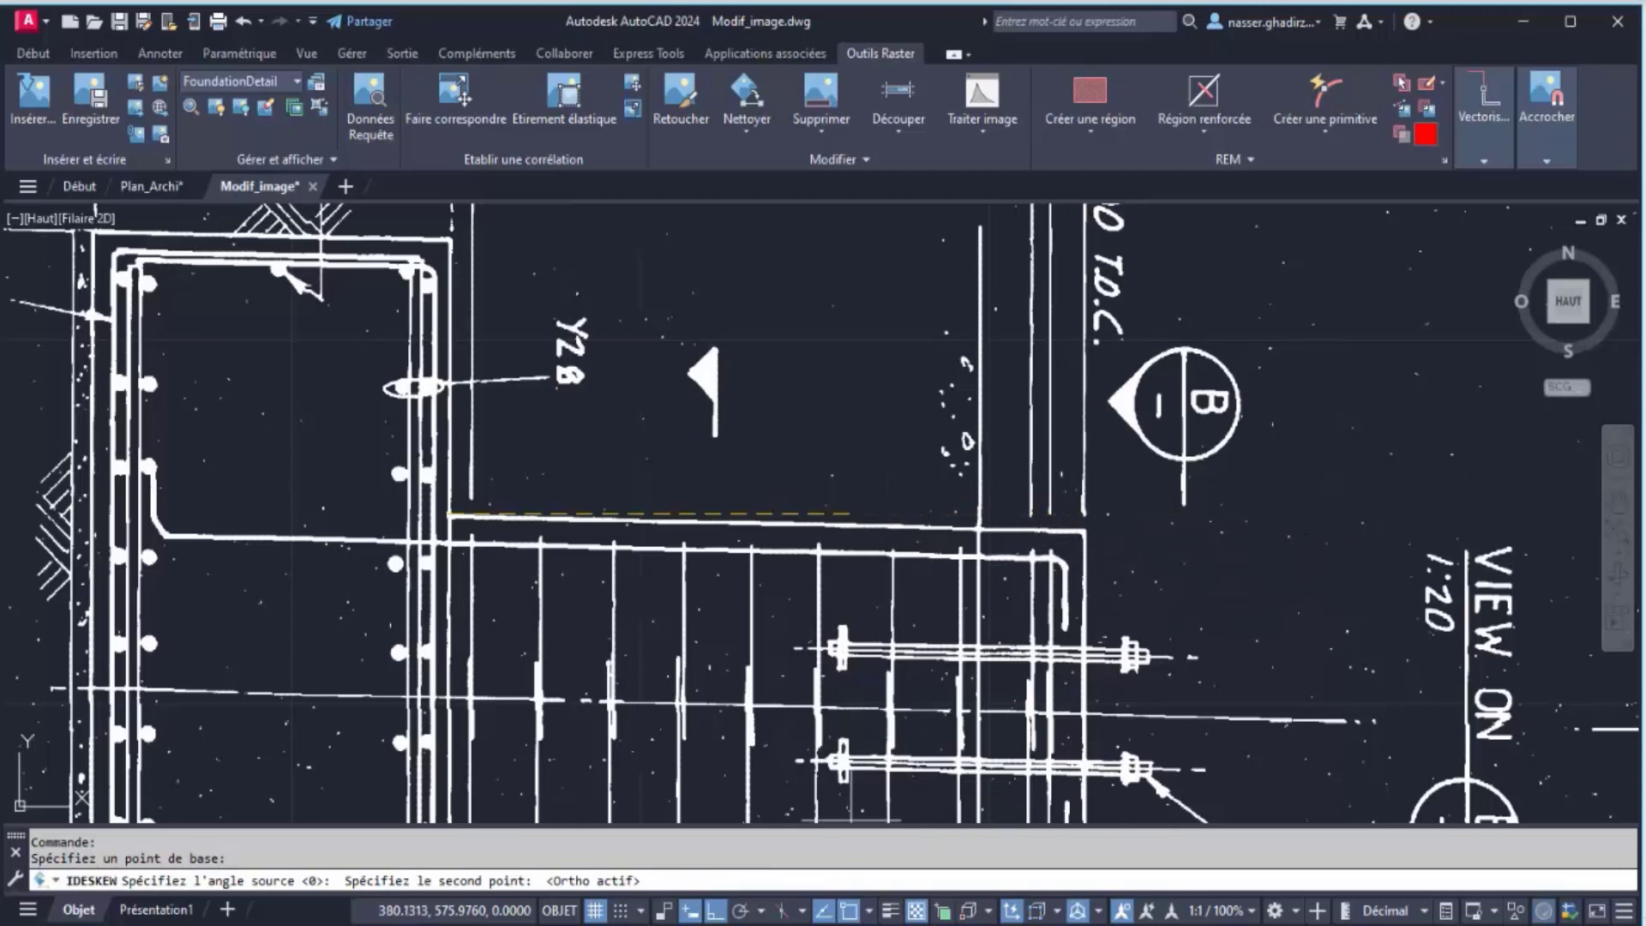
key("F8")
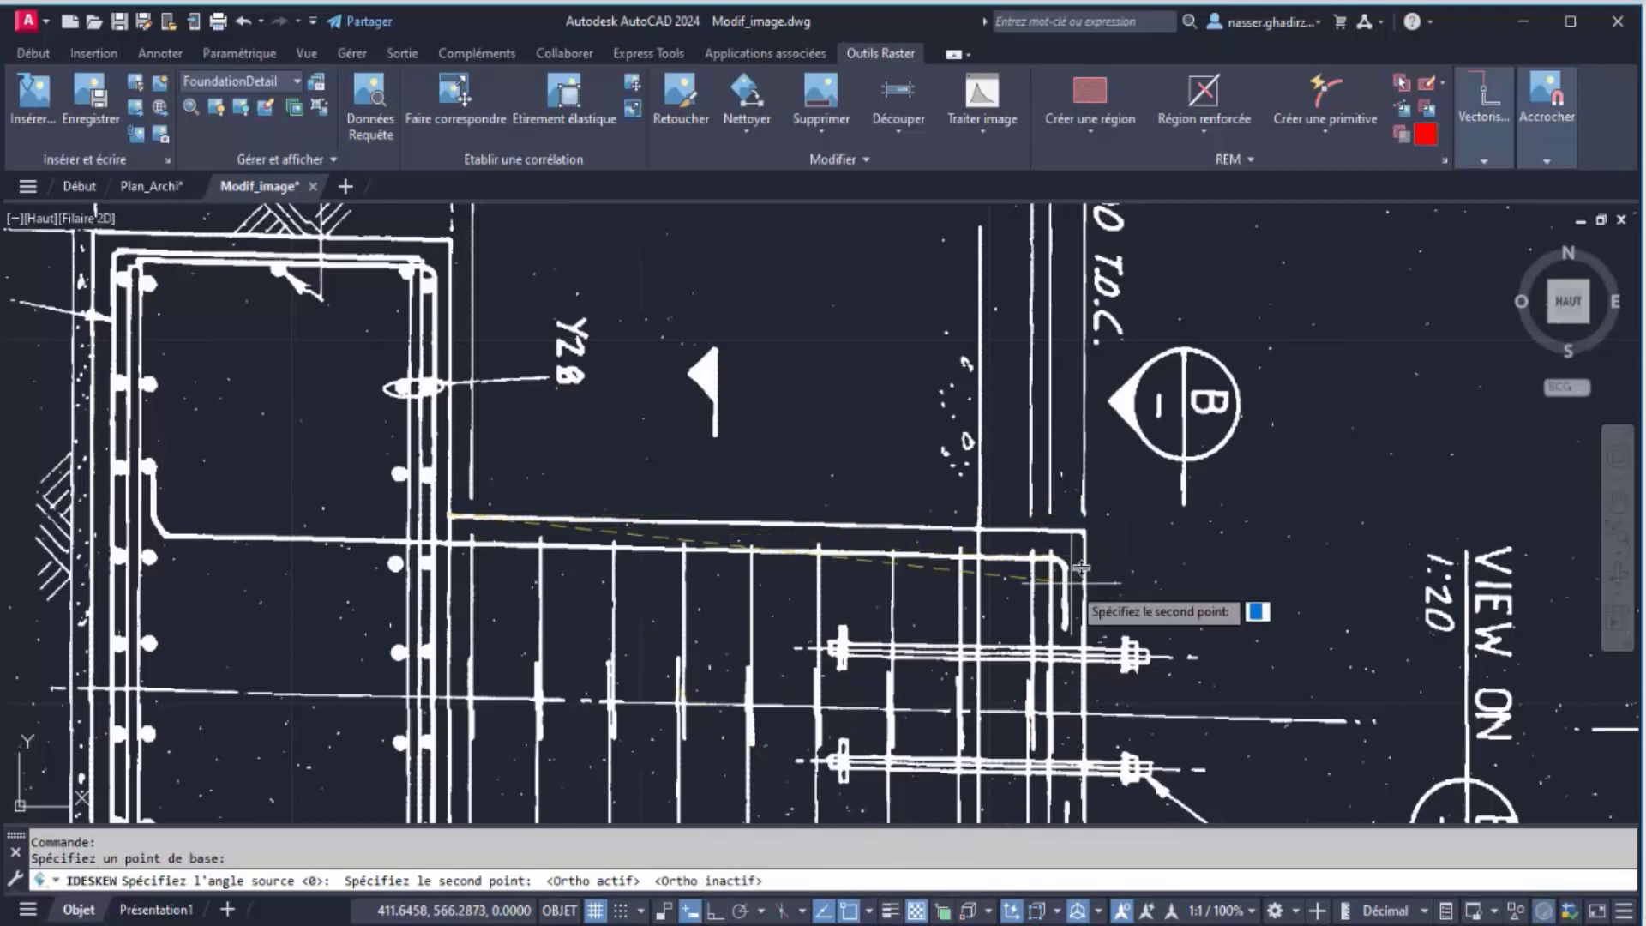
scroll(1159, 517, "up", 2)
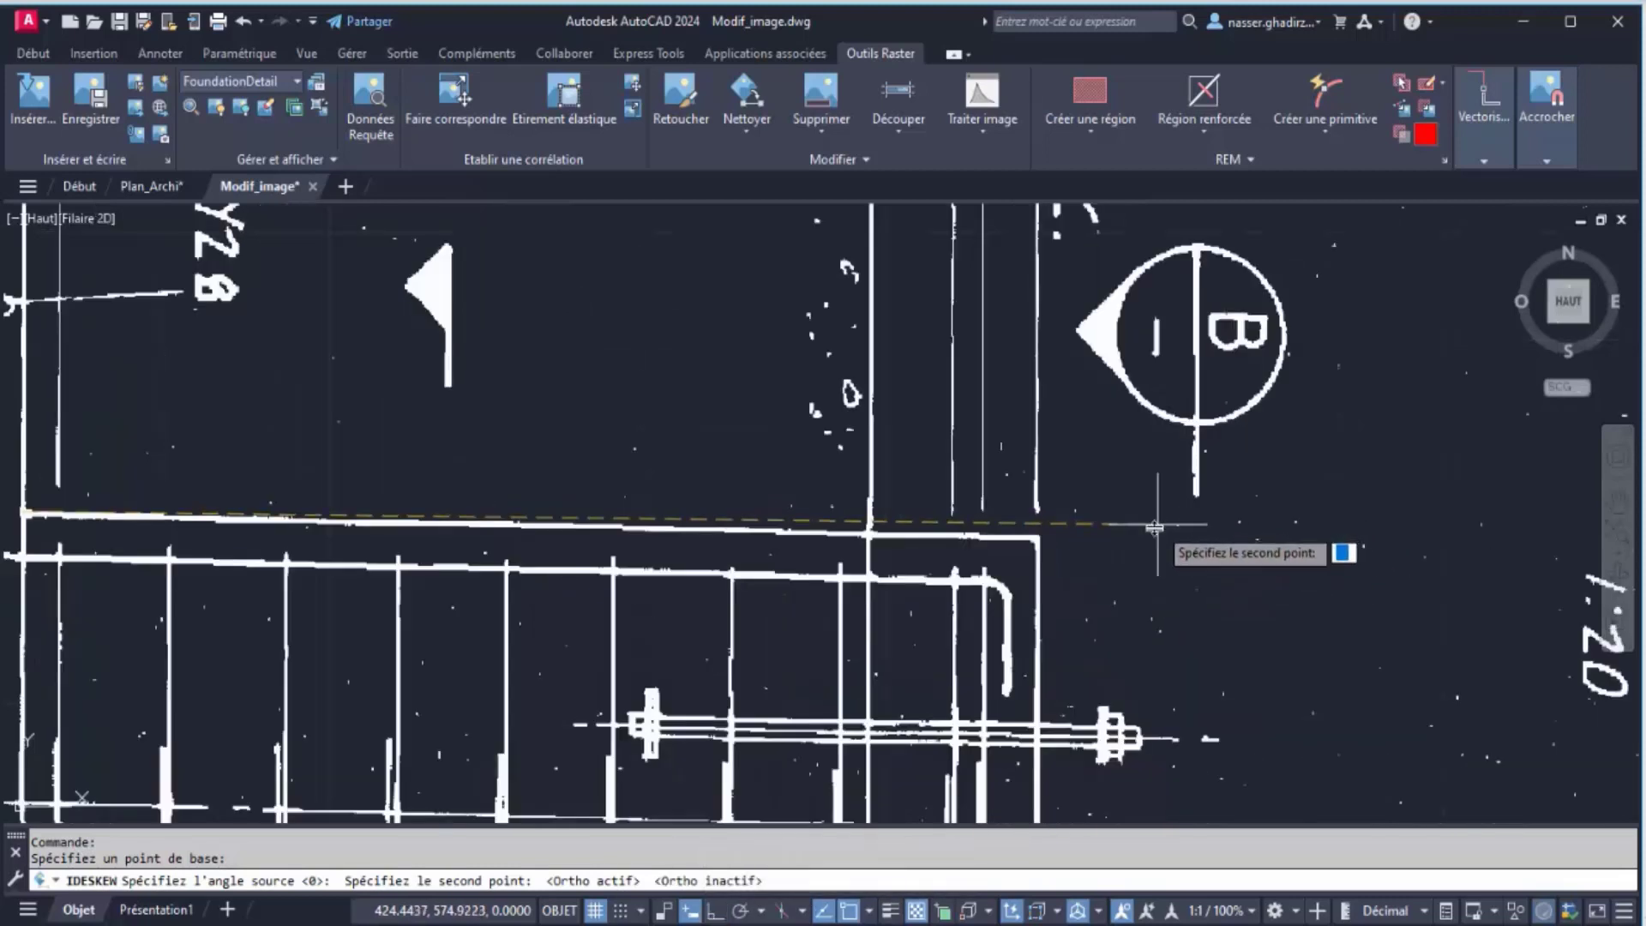
left_click(1038, 539)
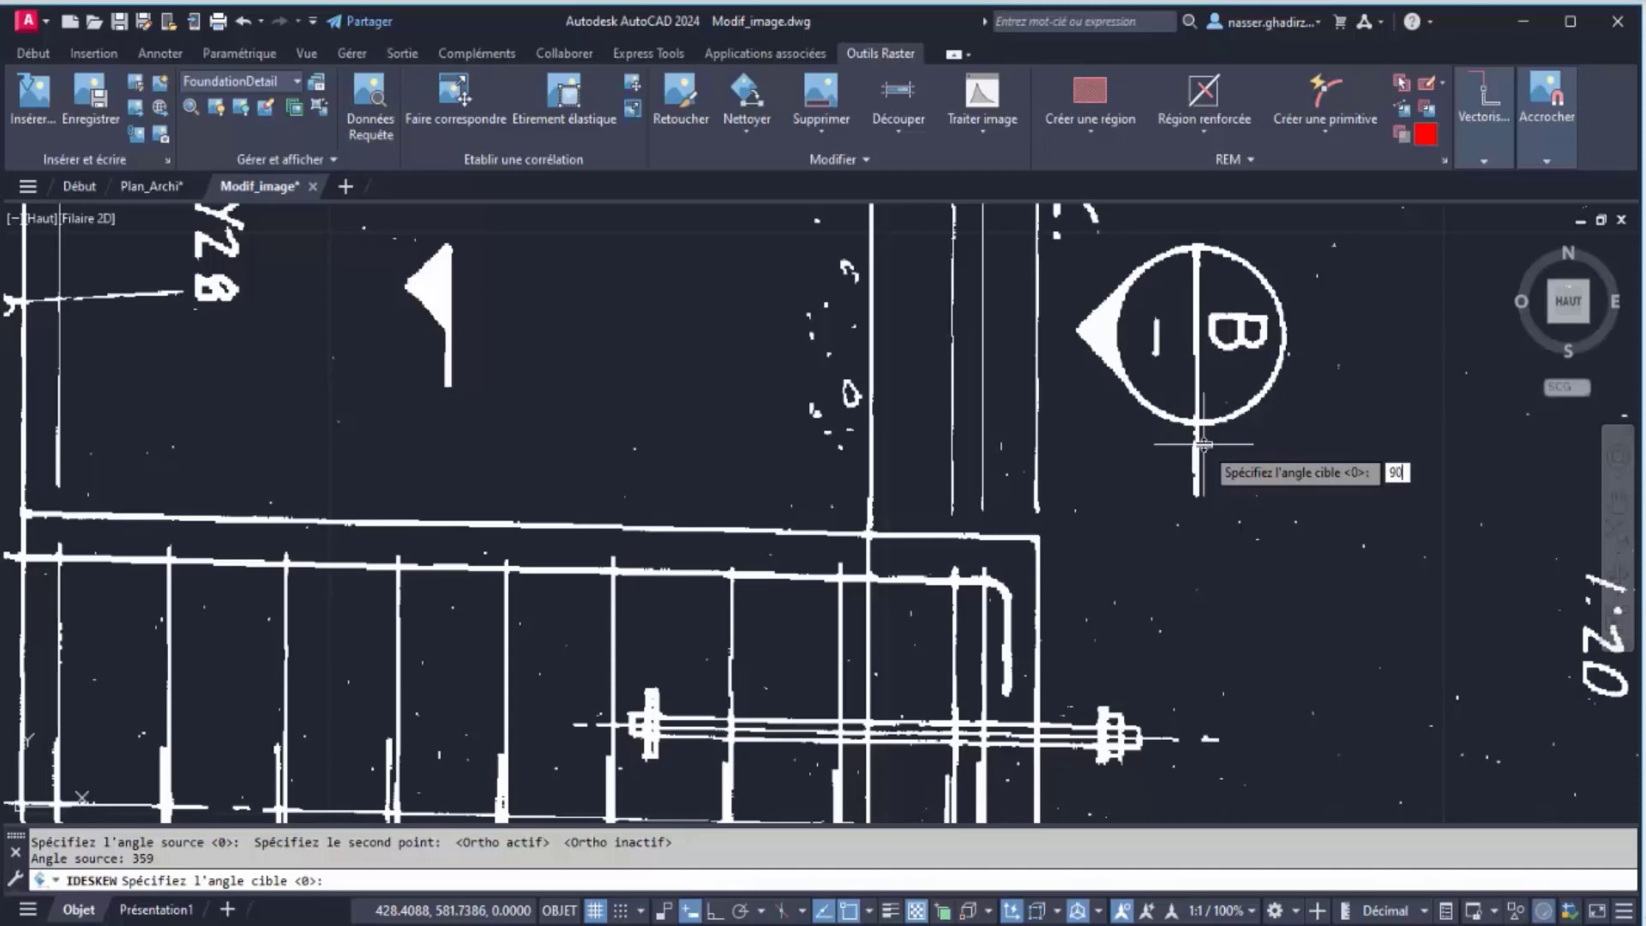
key("Return")
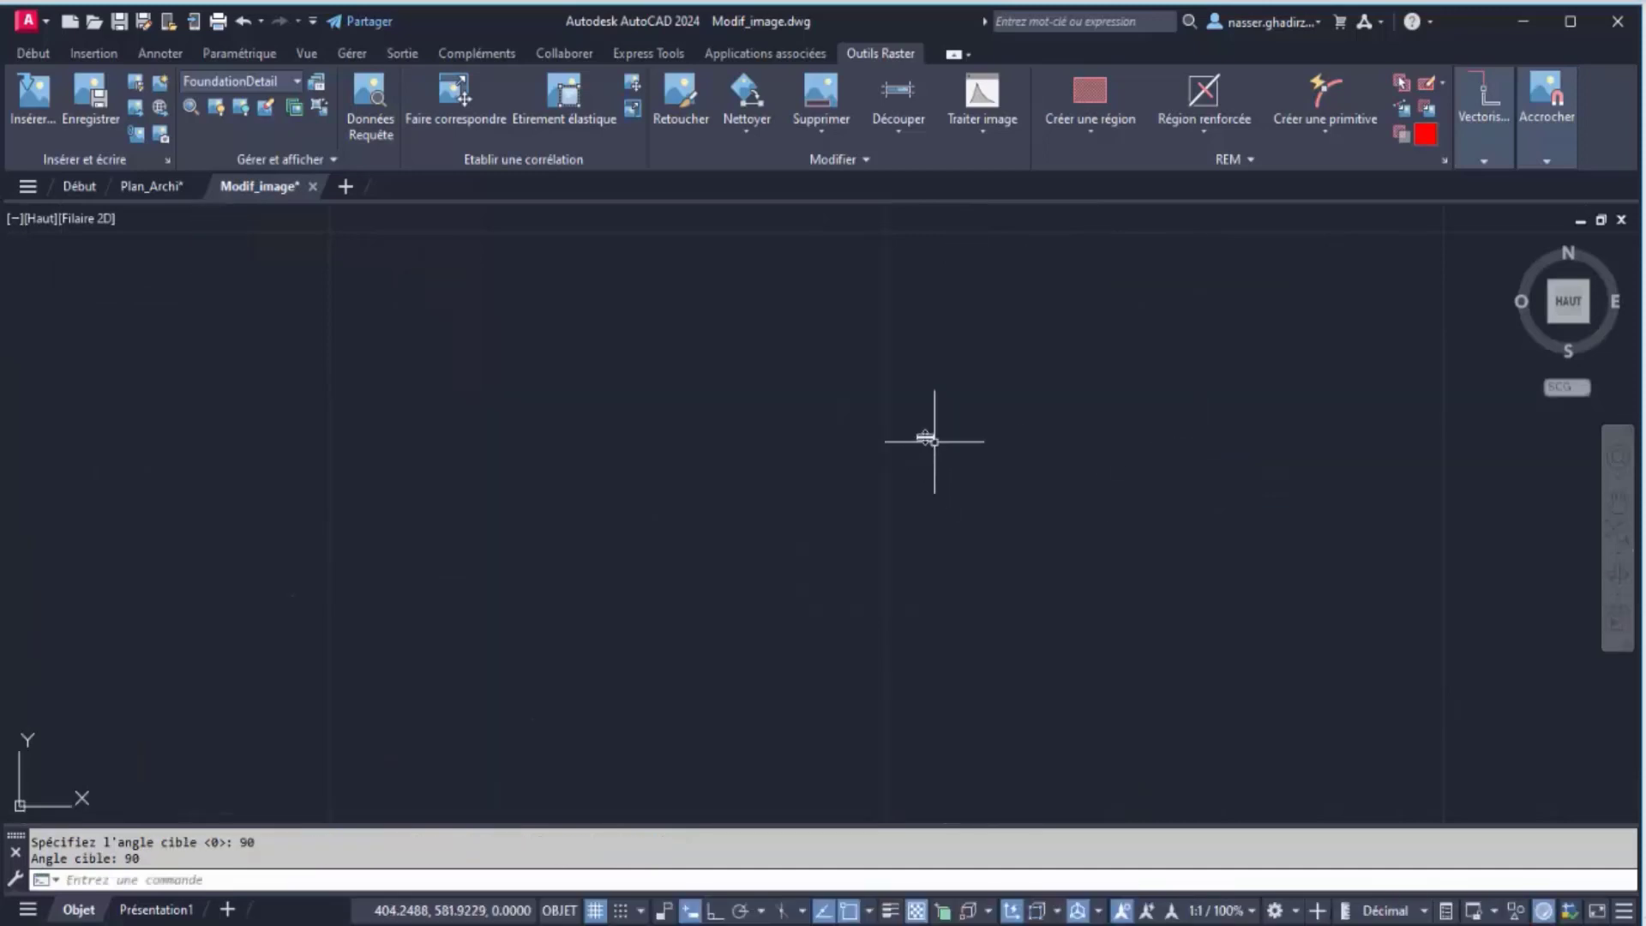
Examine the straightened sheet, its section details and lettering, and the specks in the background beside the pedestal notes
middle_click(920, 430)
middle_click(921, 430)
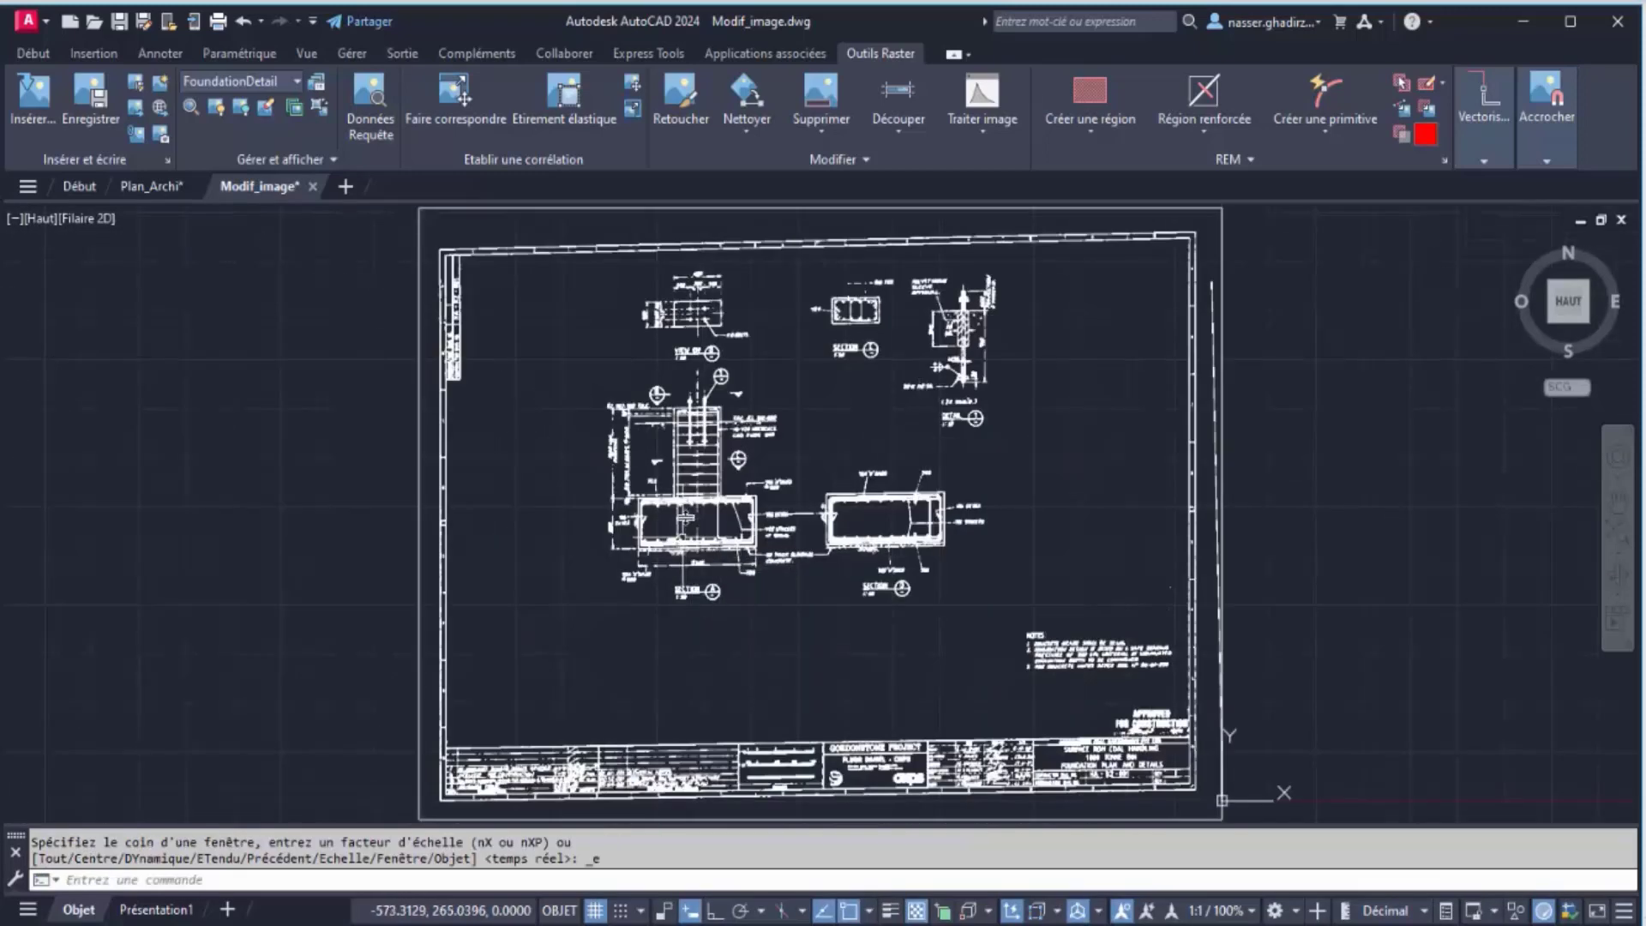
scroll(713, 466, "up", 3)
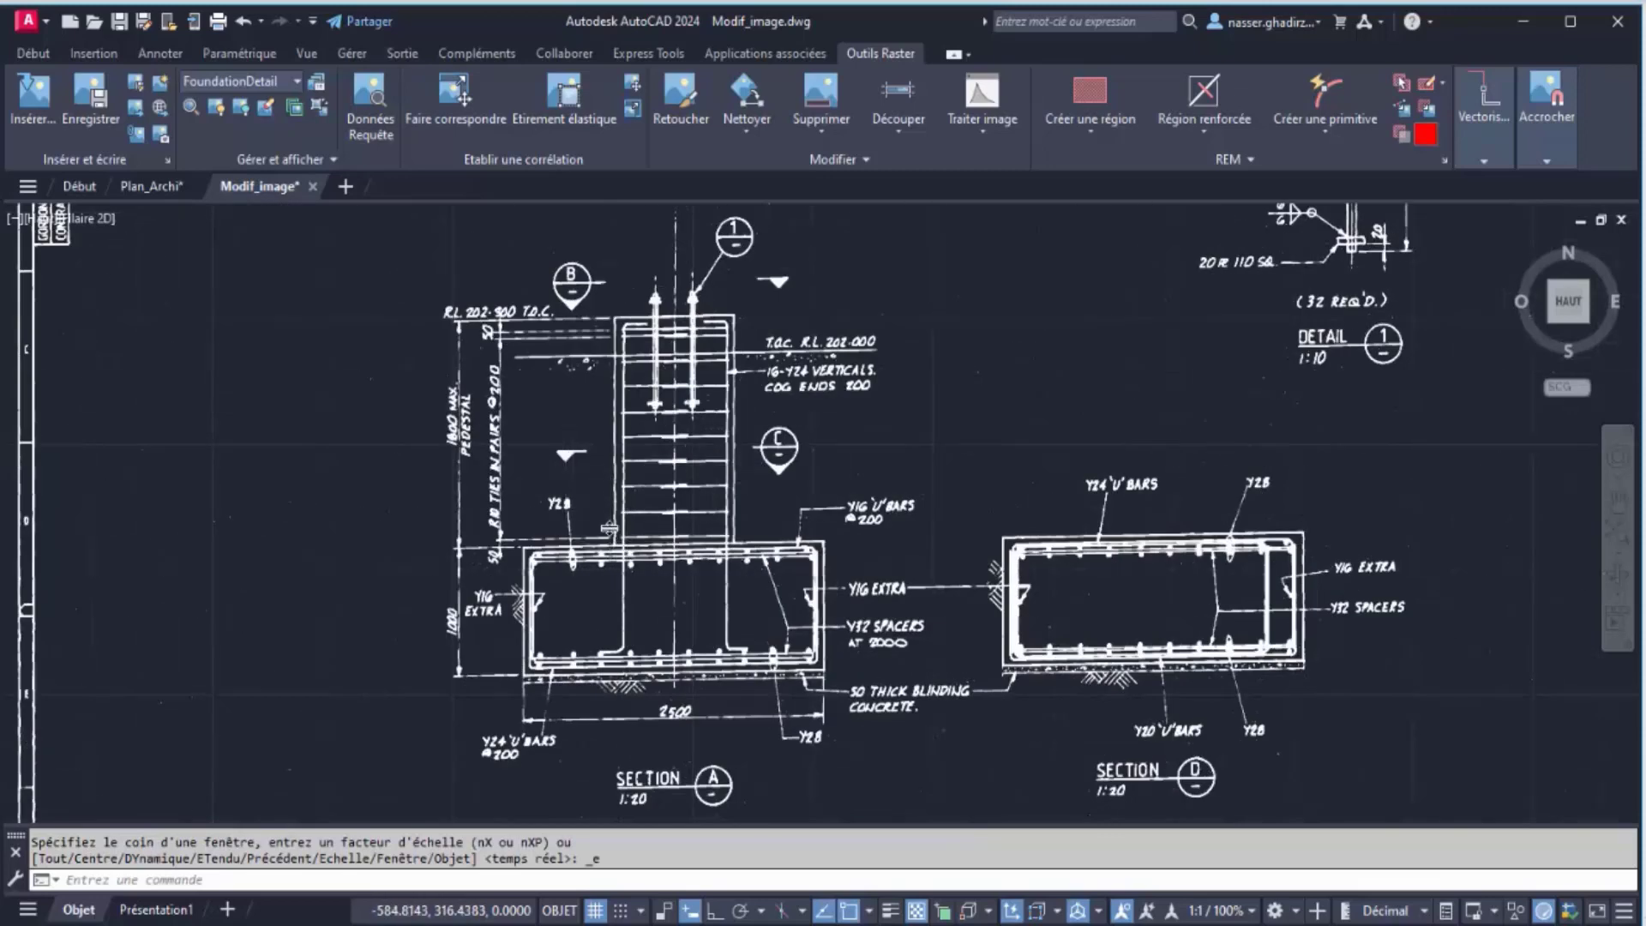
scroll(610, 527, "up", 2)
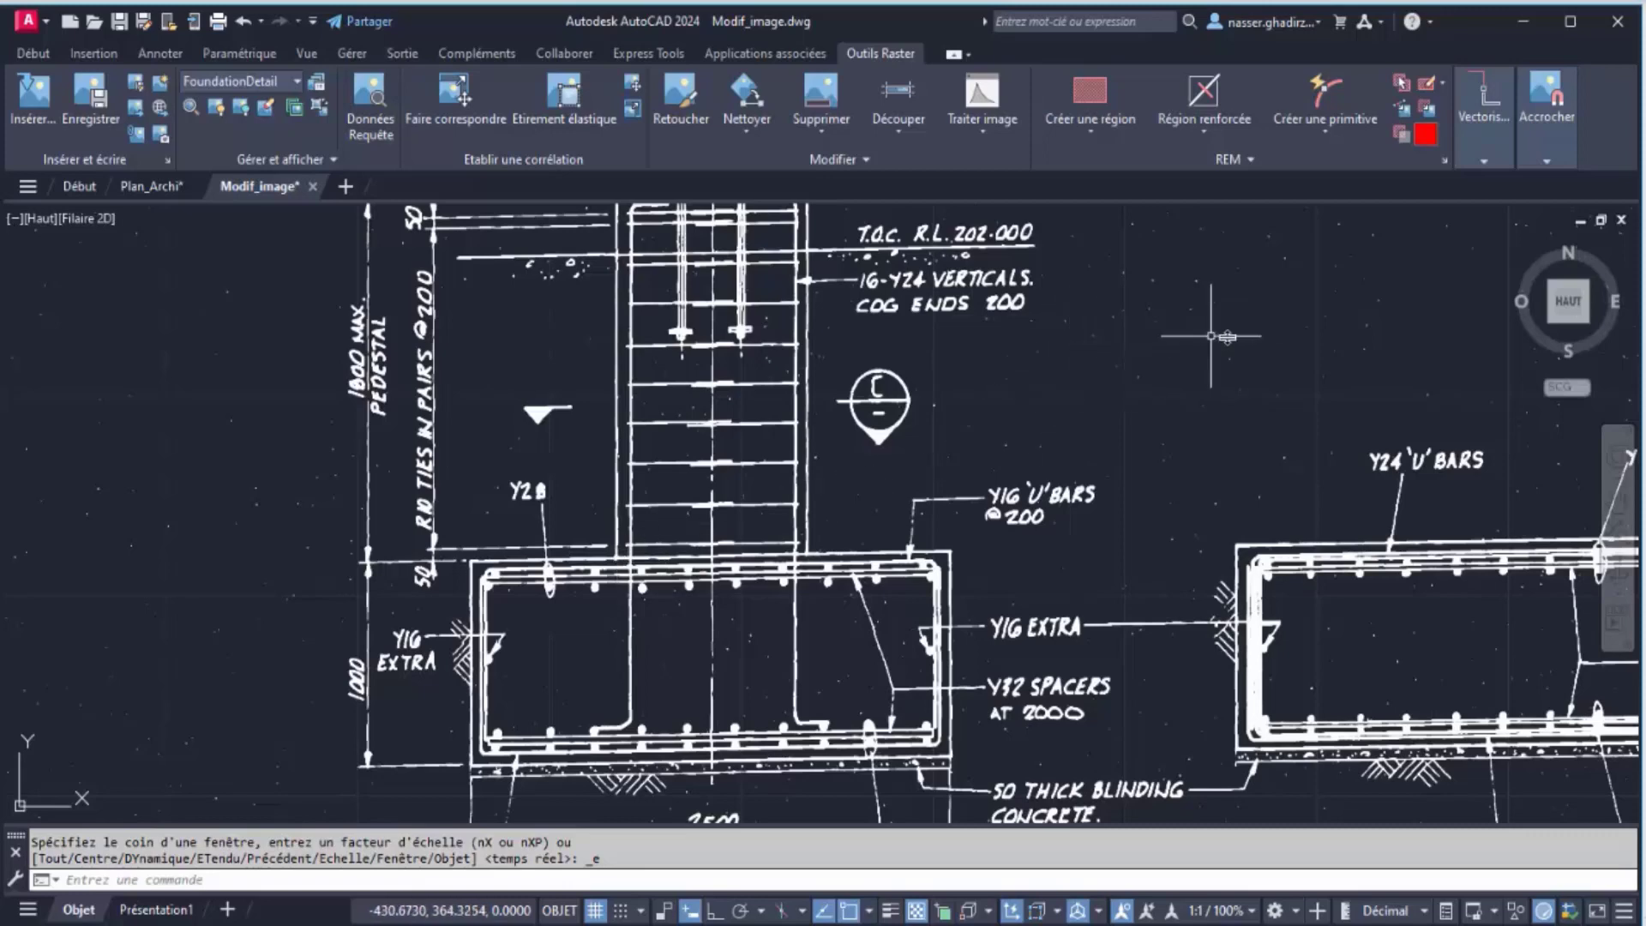
scroll(1138, 390, "down", 2)
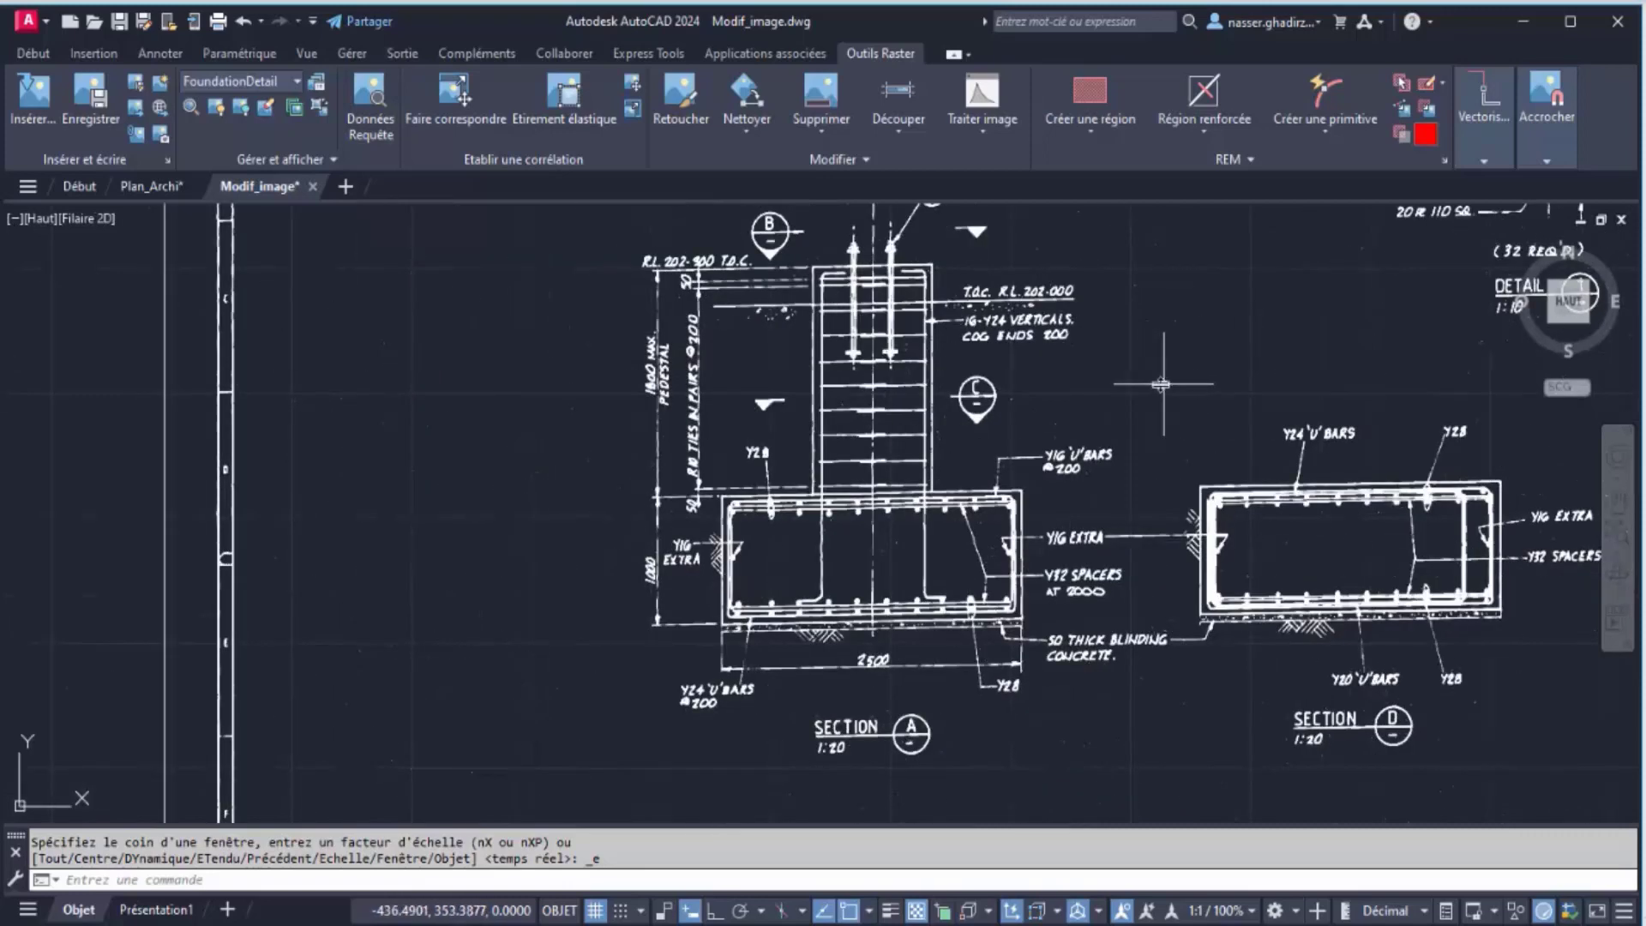
left_click(1547, 159)
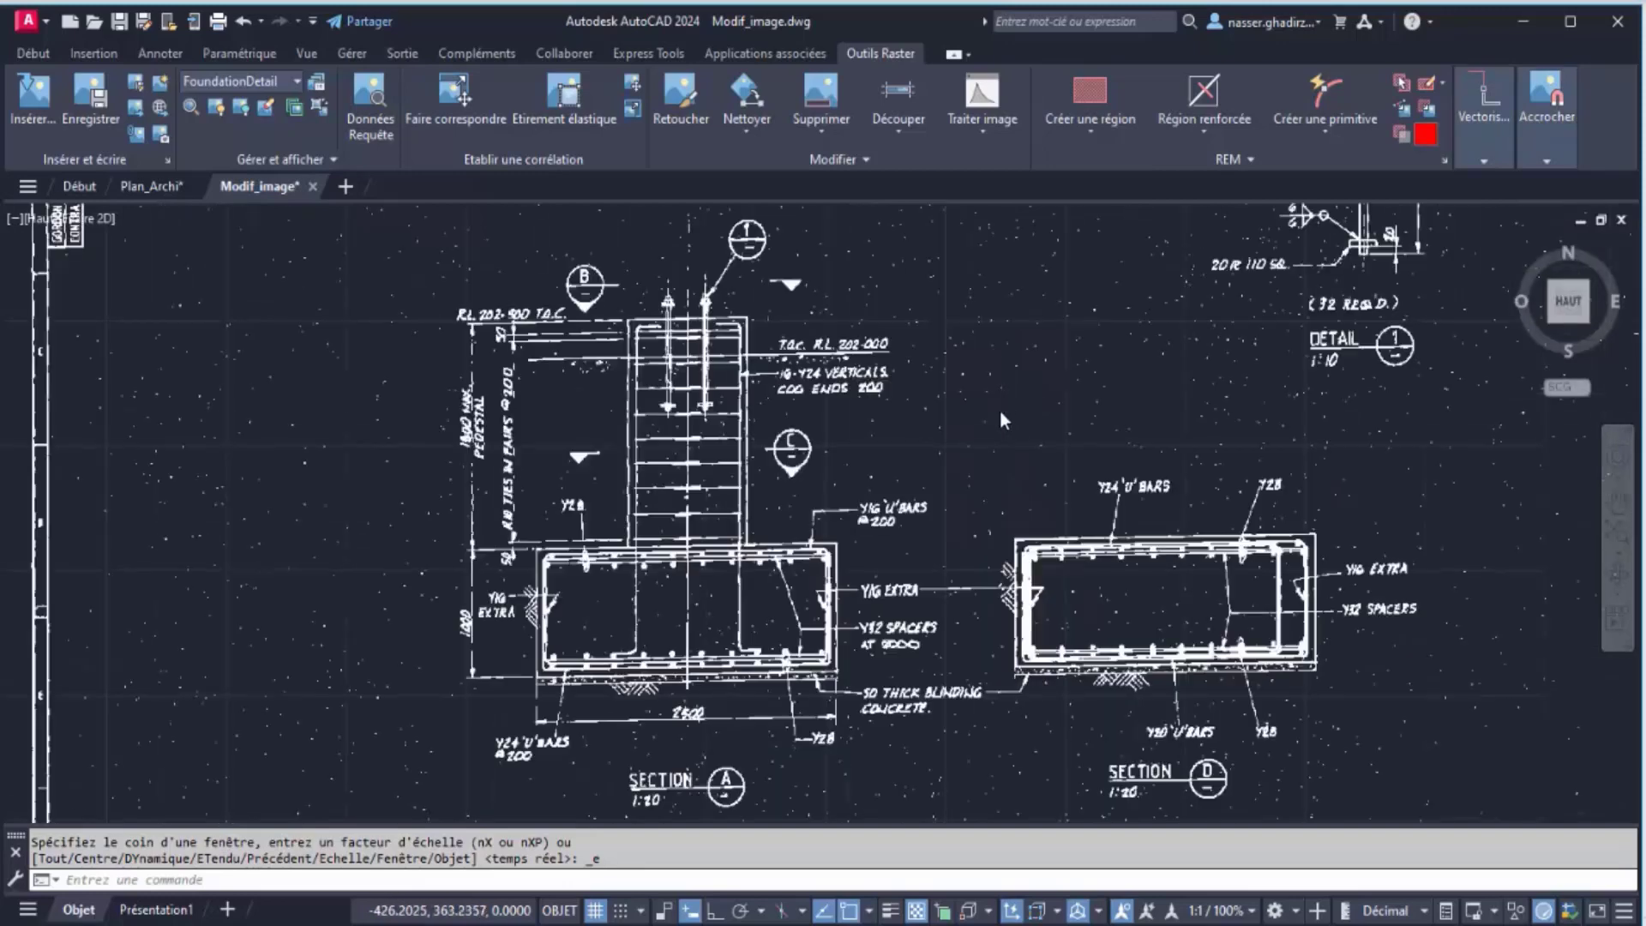
scroll(1021, 361, "down", 3)
scroll(1022, 362, "up", 5)
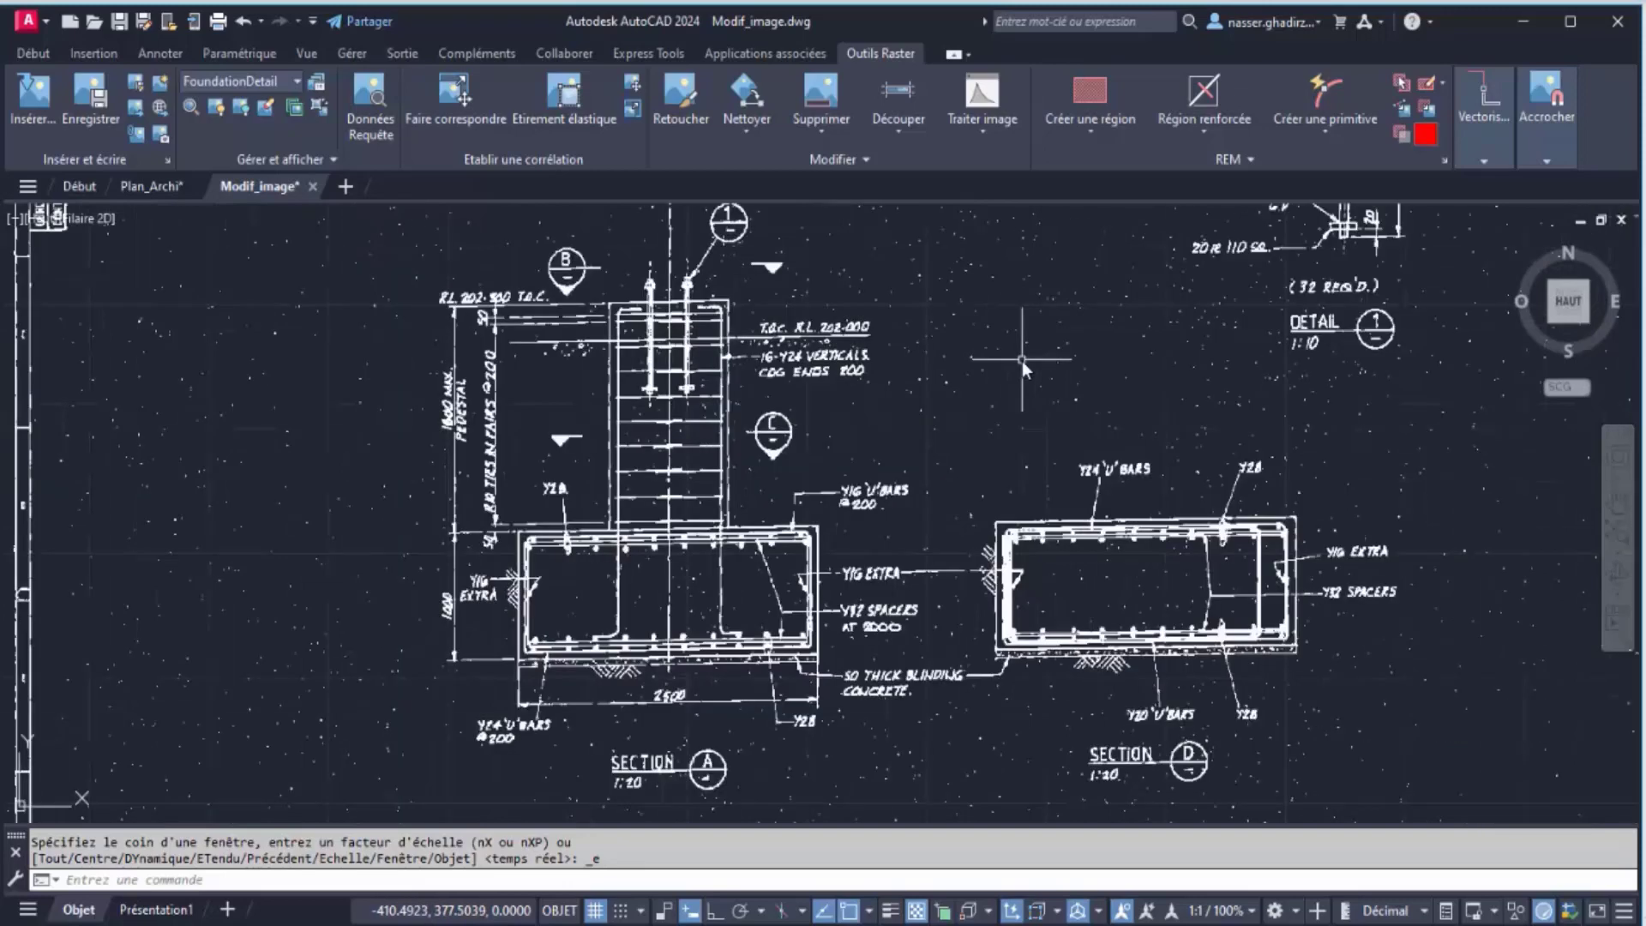
scroll(1022, 362, "up", 3)
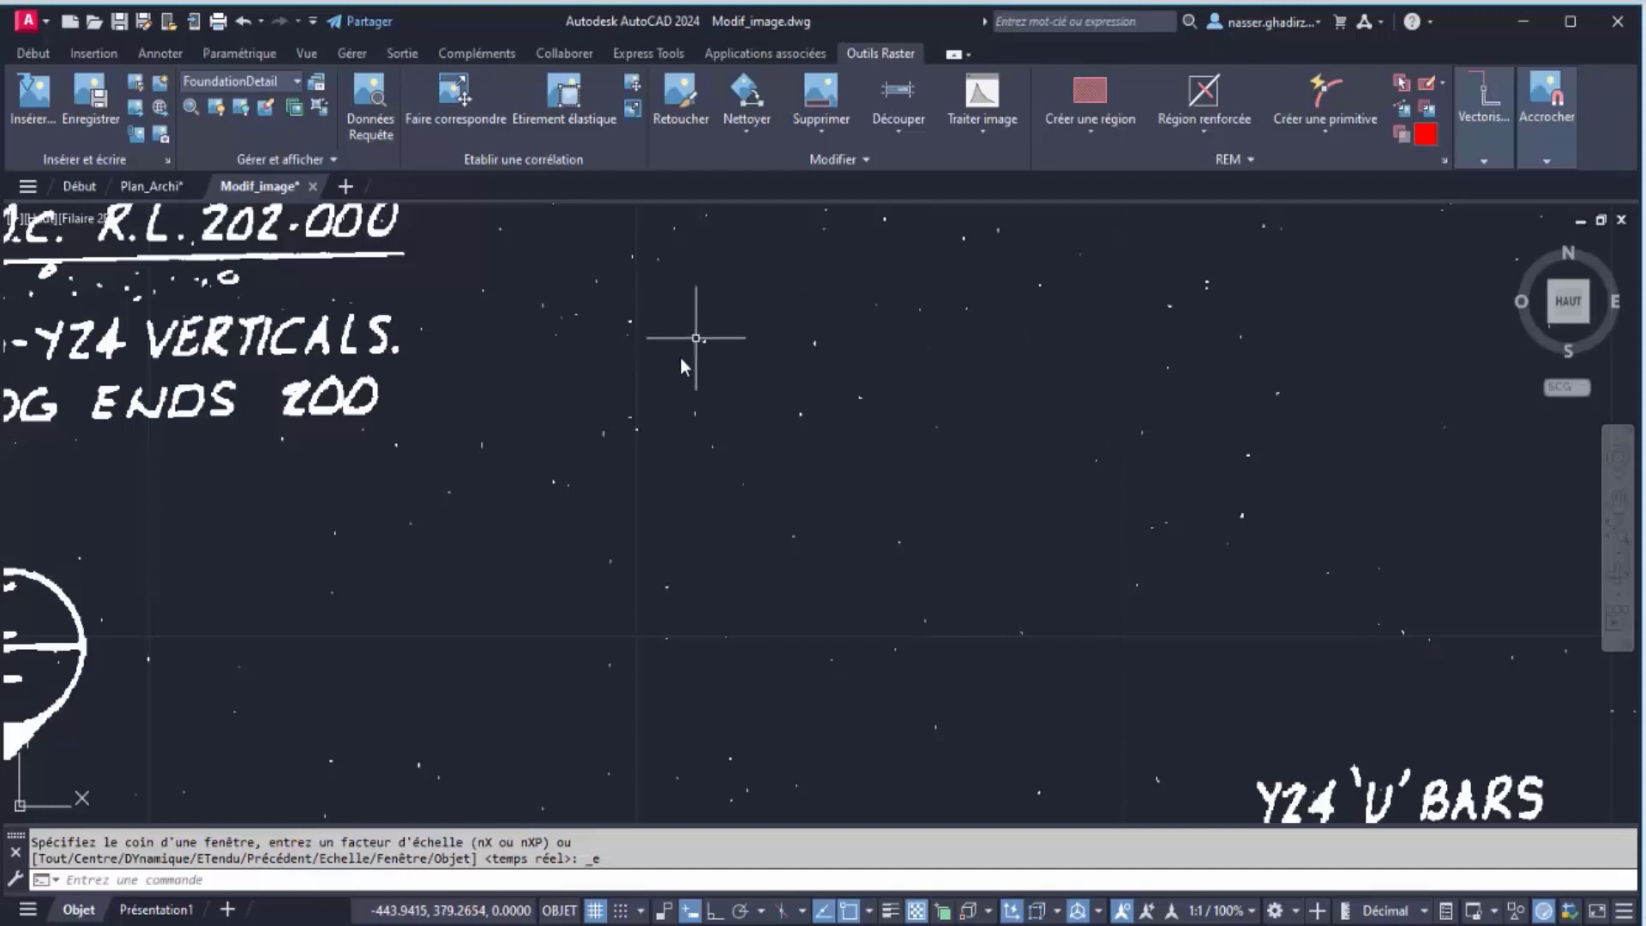
mouse_move(520, 364)
middle_mouse_down()
mouse_move(588, 581)
mouse_move(606, 566)
middle_mouse_up()
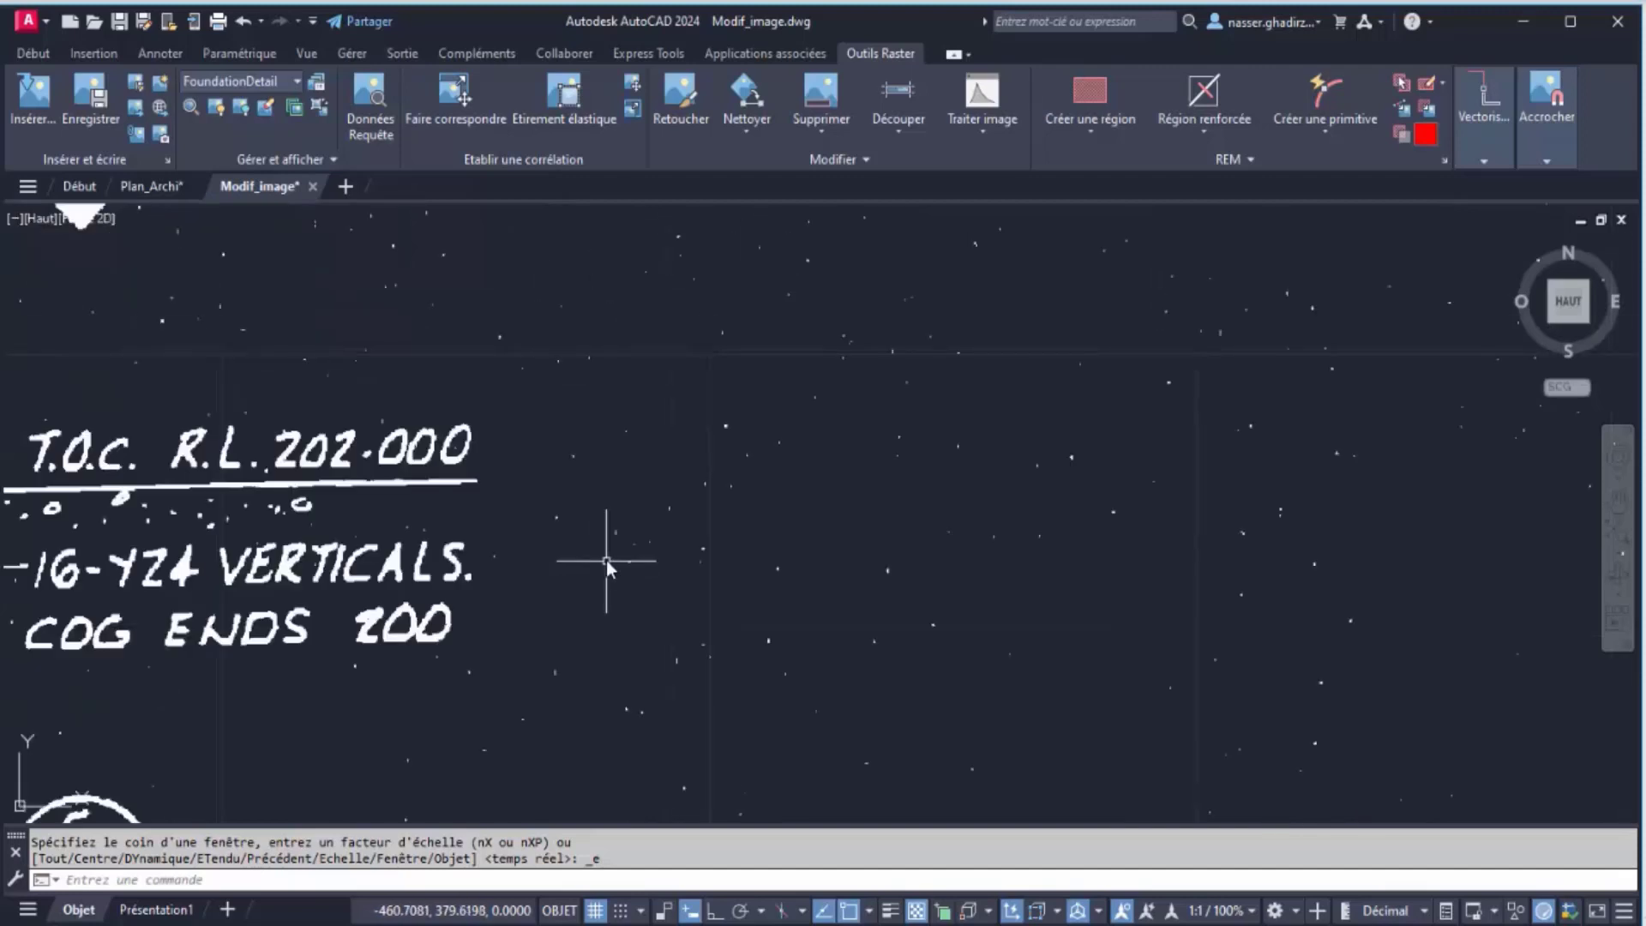
Start despeckling the image within a rectangular window over the background beside the "T.O.C. R.L. 202.000" and "16-Y24 VERTICALS" notes
left_click(761, 126)
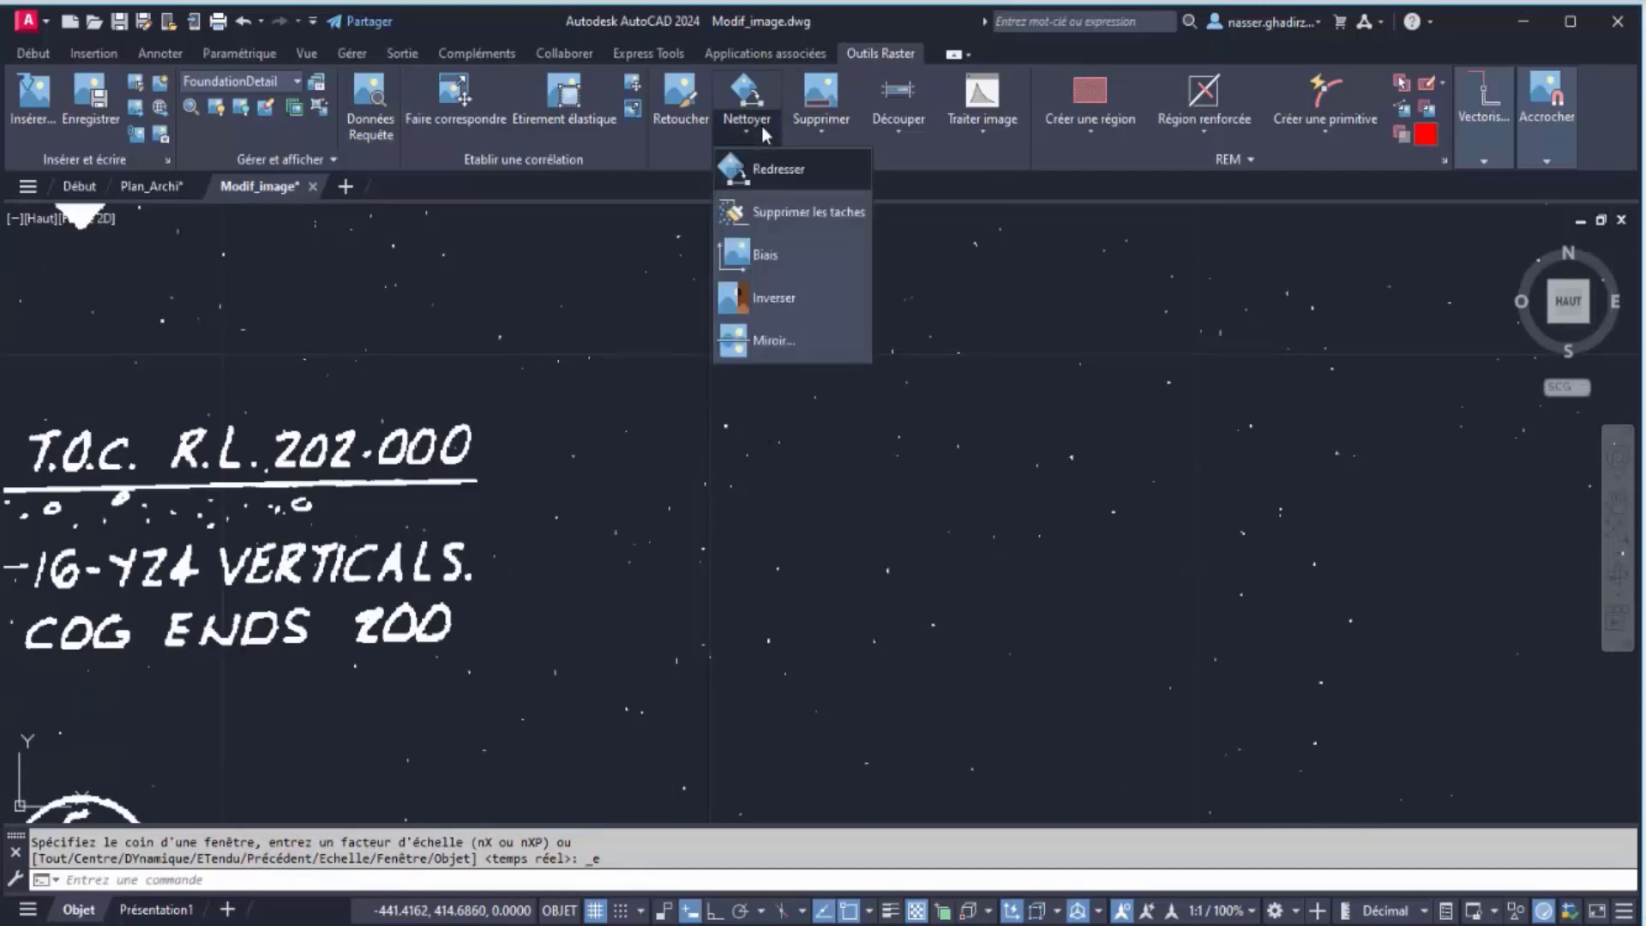
left_click(810, 211)
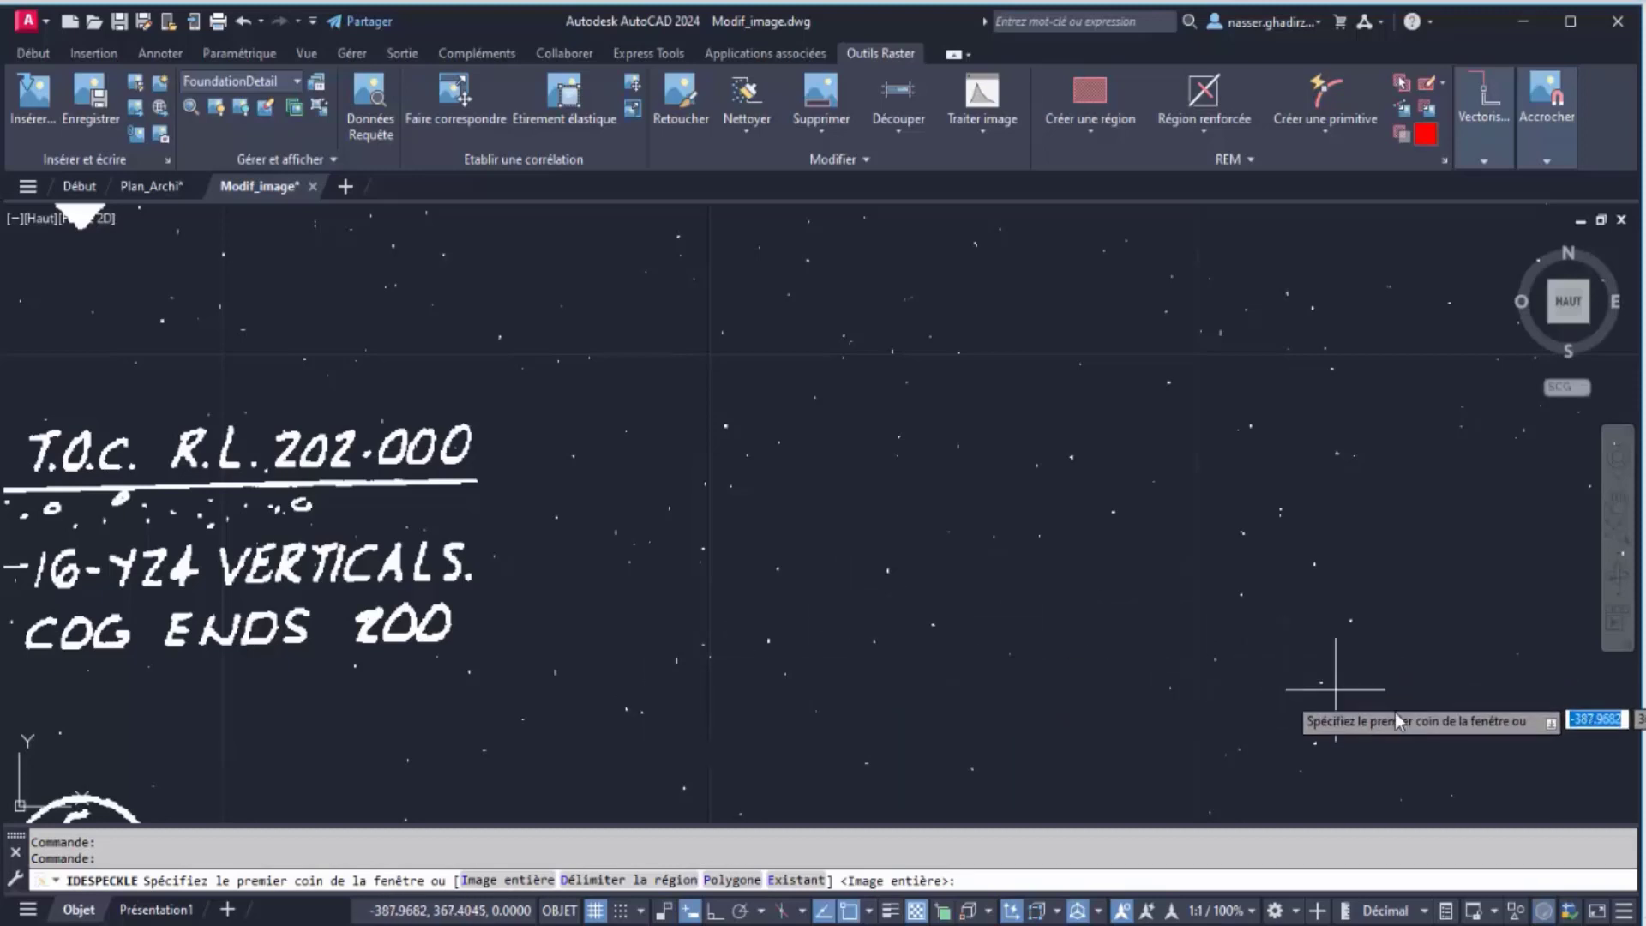
left_click(1508, 796)
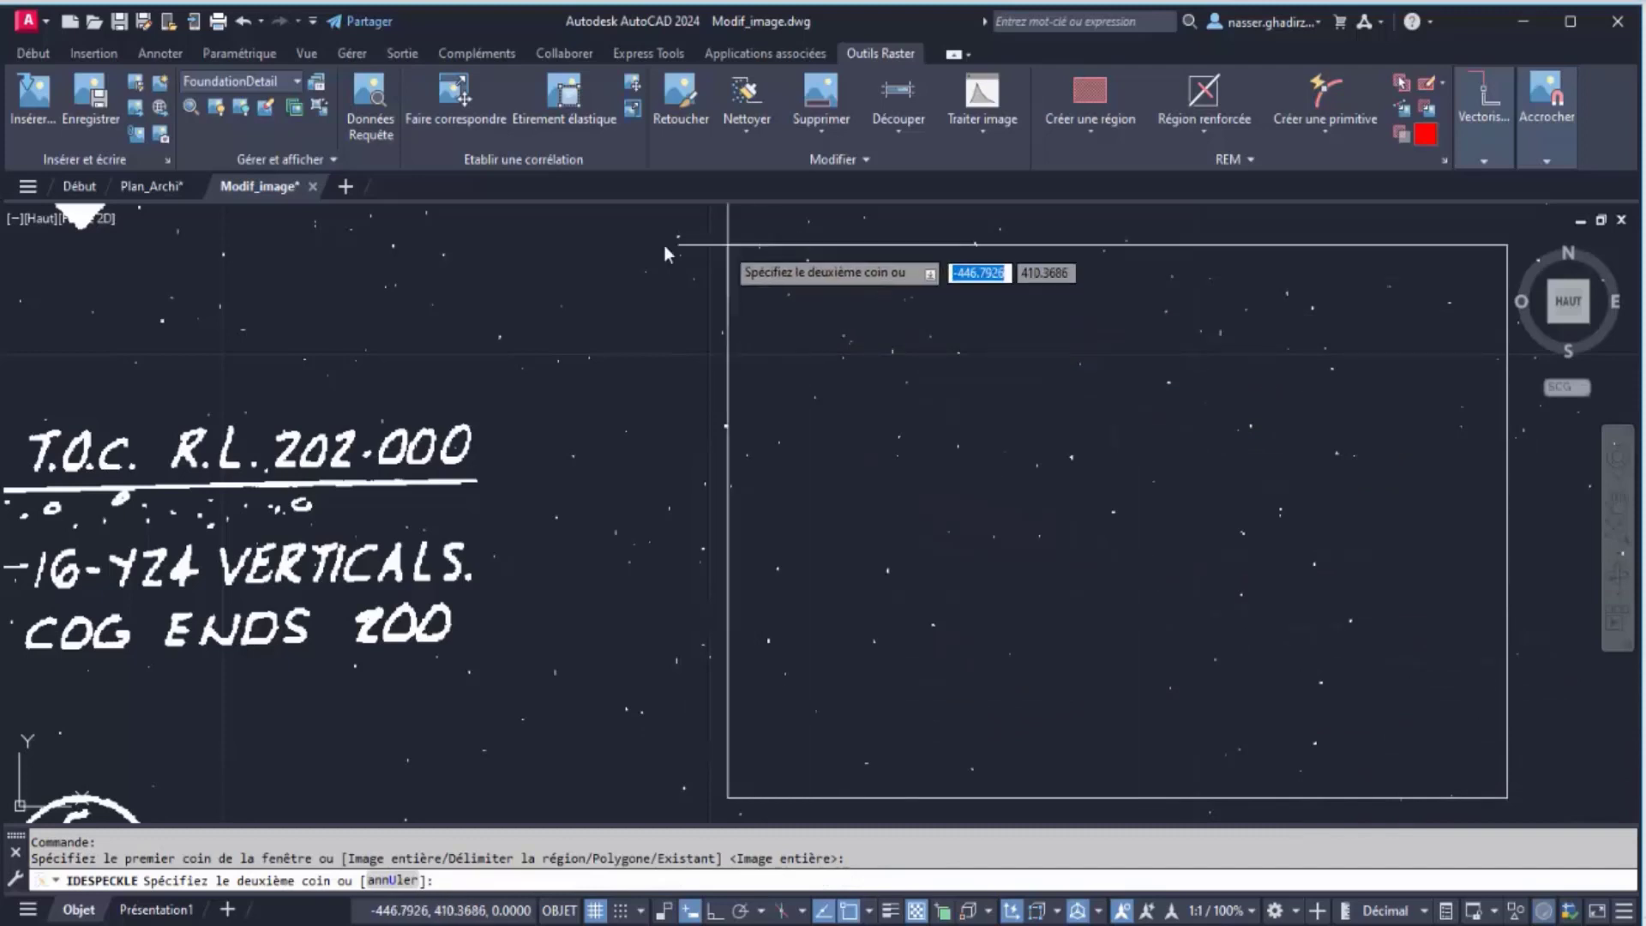
left_click(347, 218)
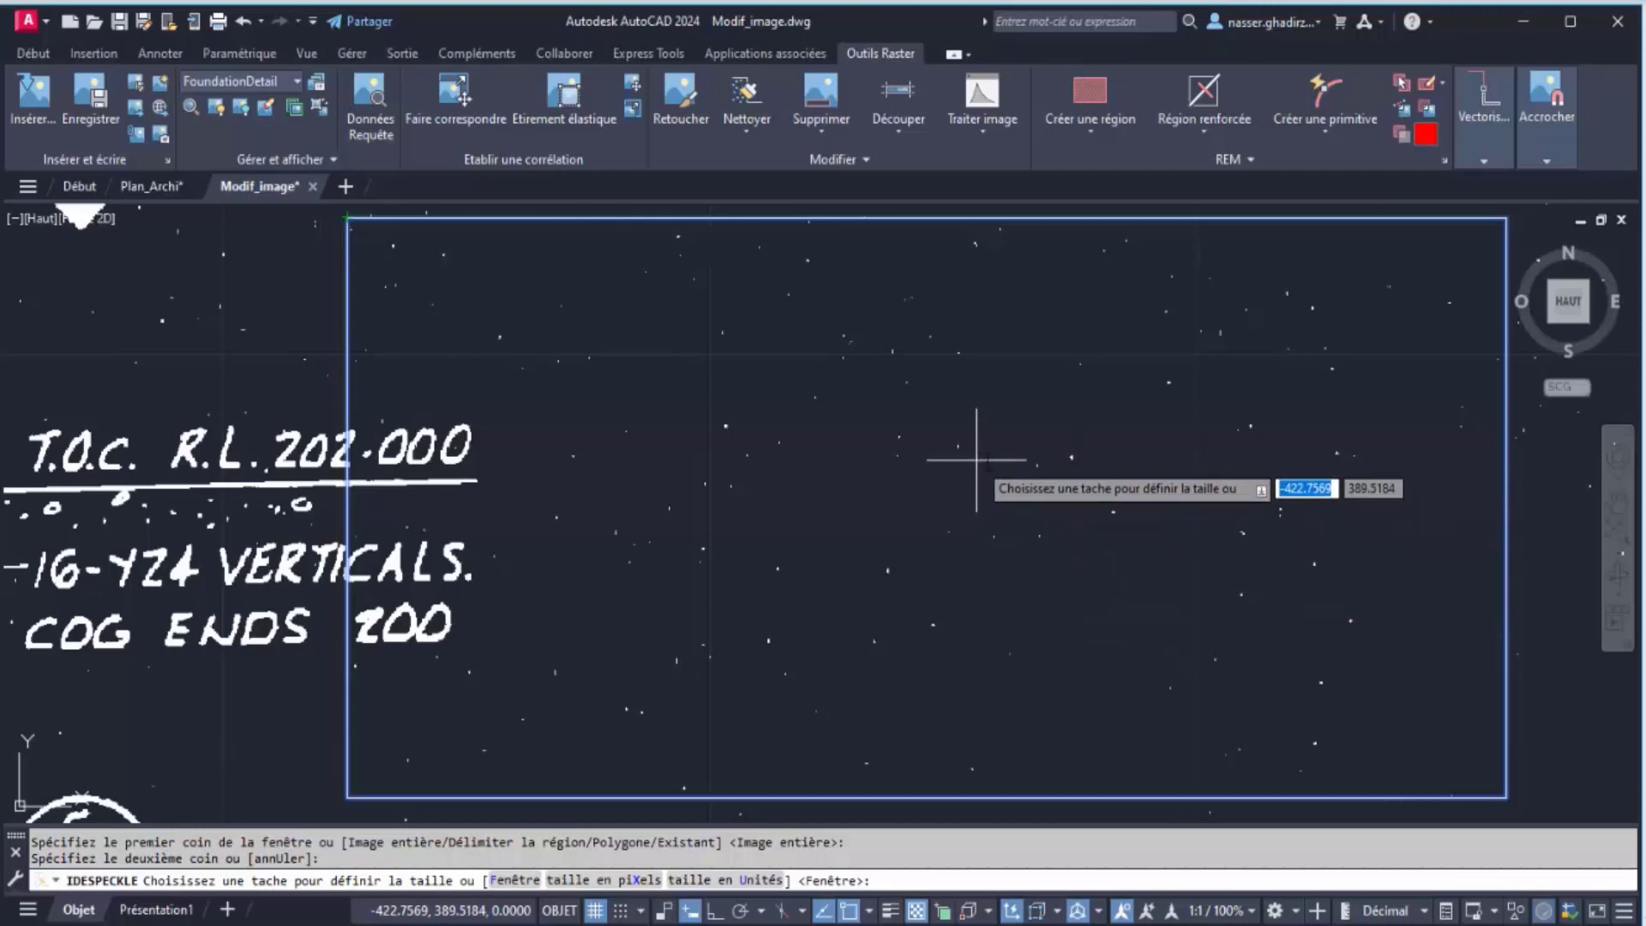
Define the speck size from a larger speck inside the window and remove the matching specks from that region
scroll(1103, 444, "up", 2)
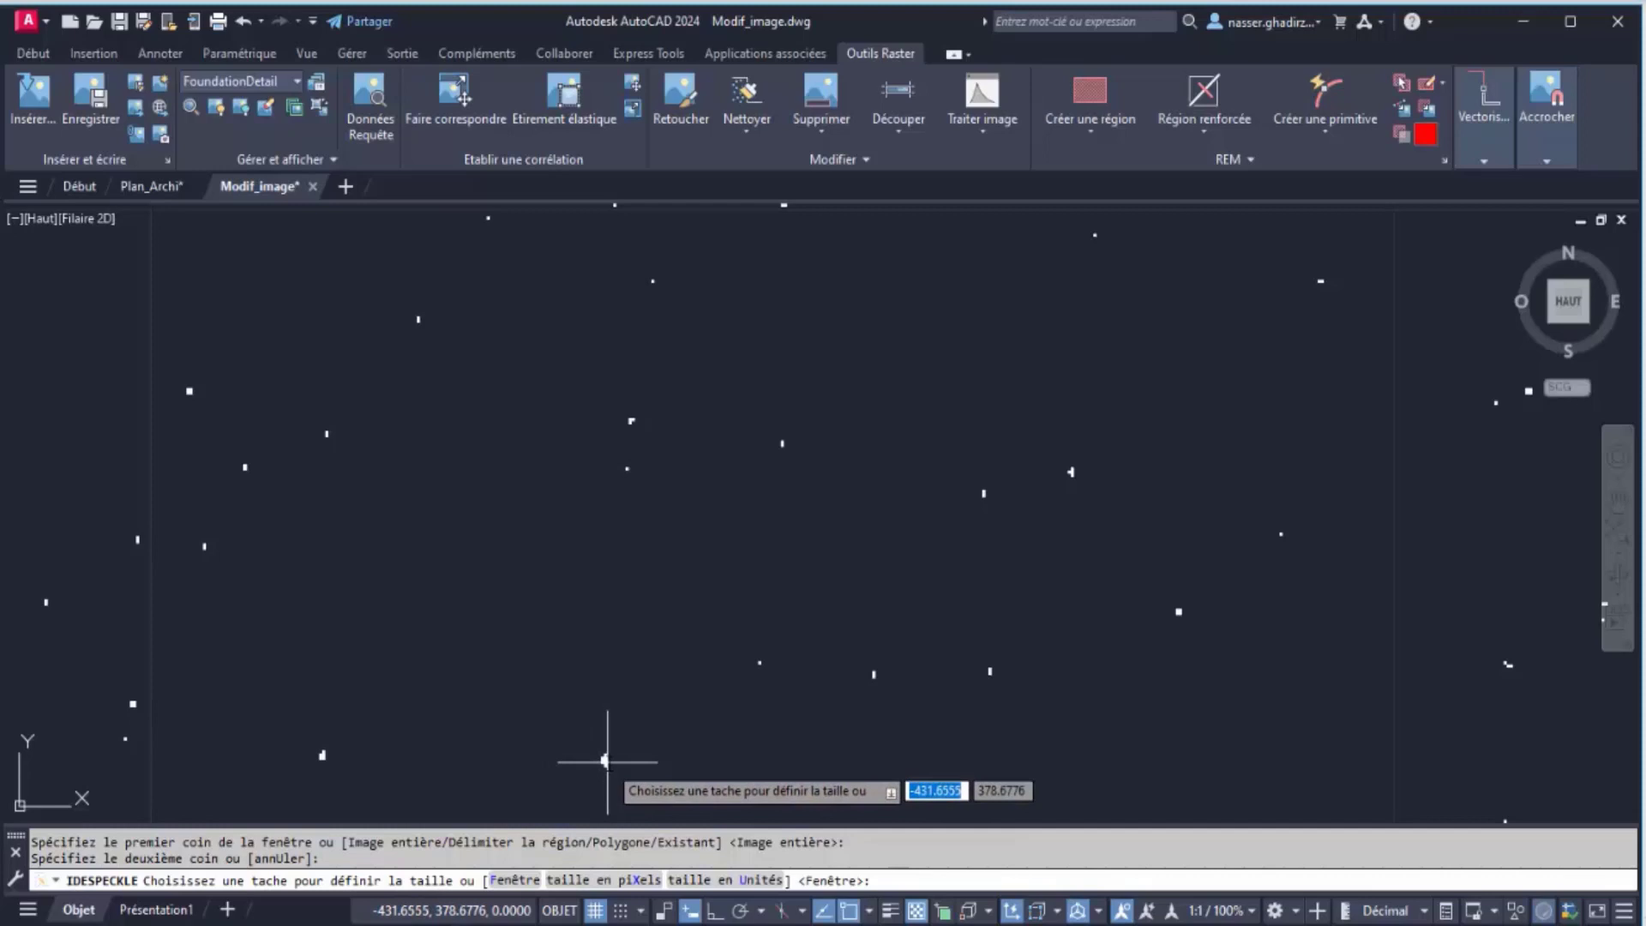
left_click(606, 761)
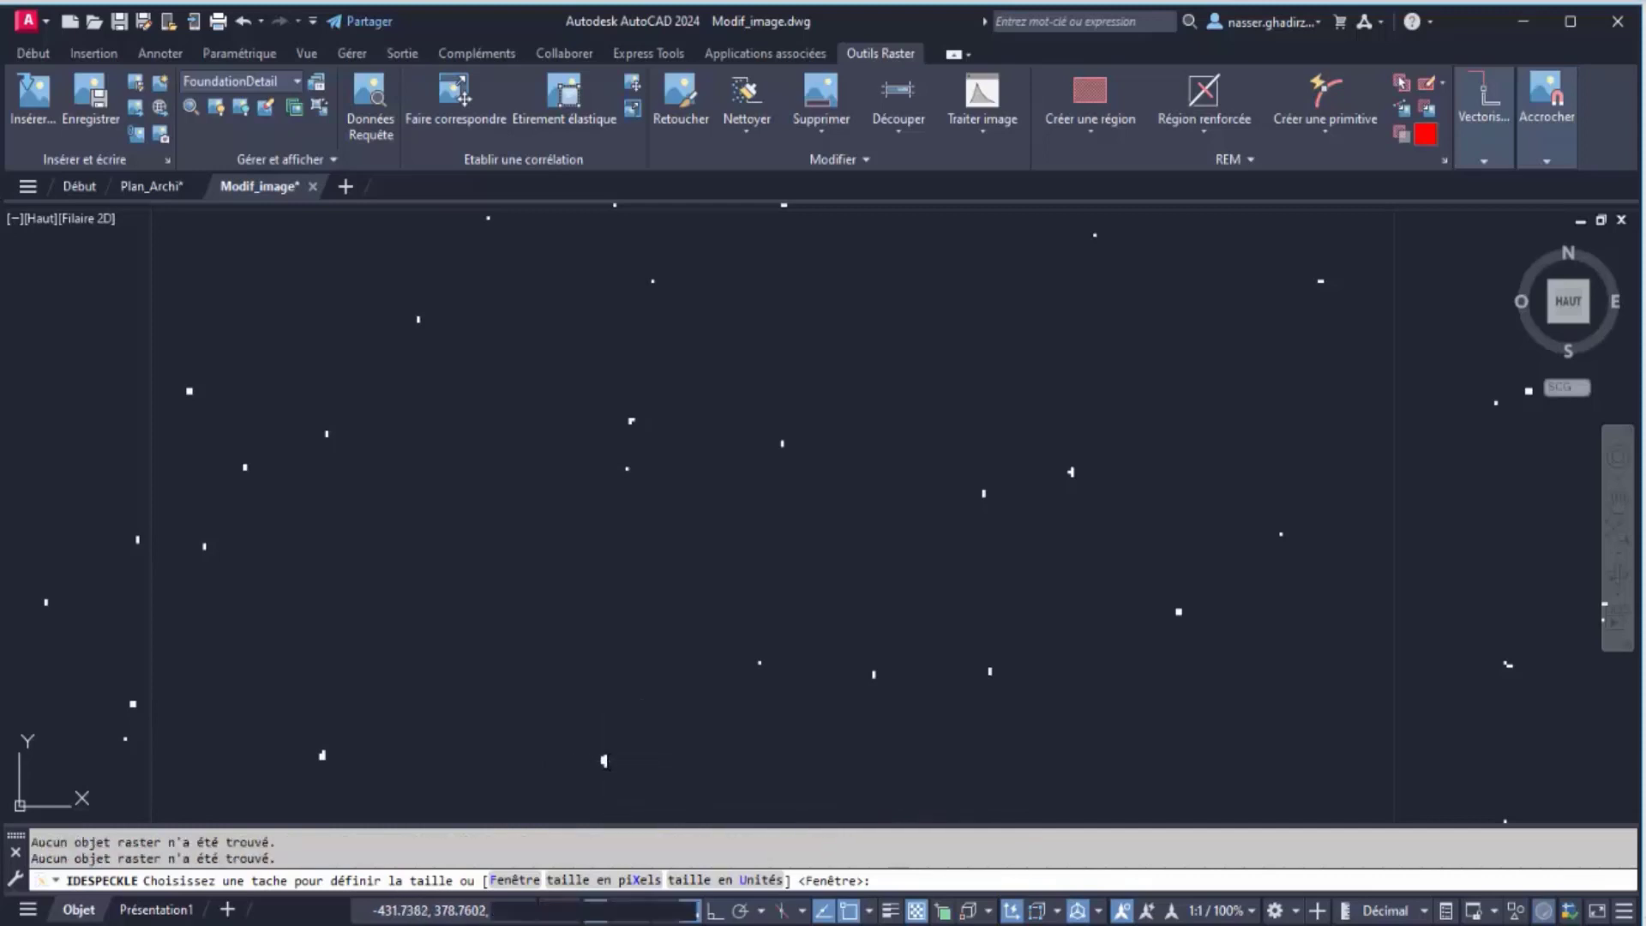
scroll(1250, 440, "down", 1)
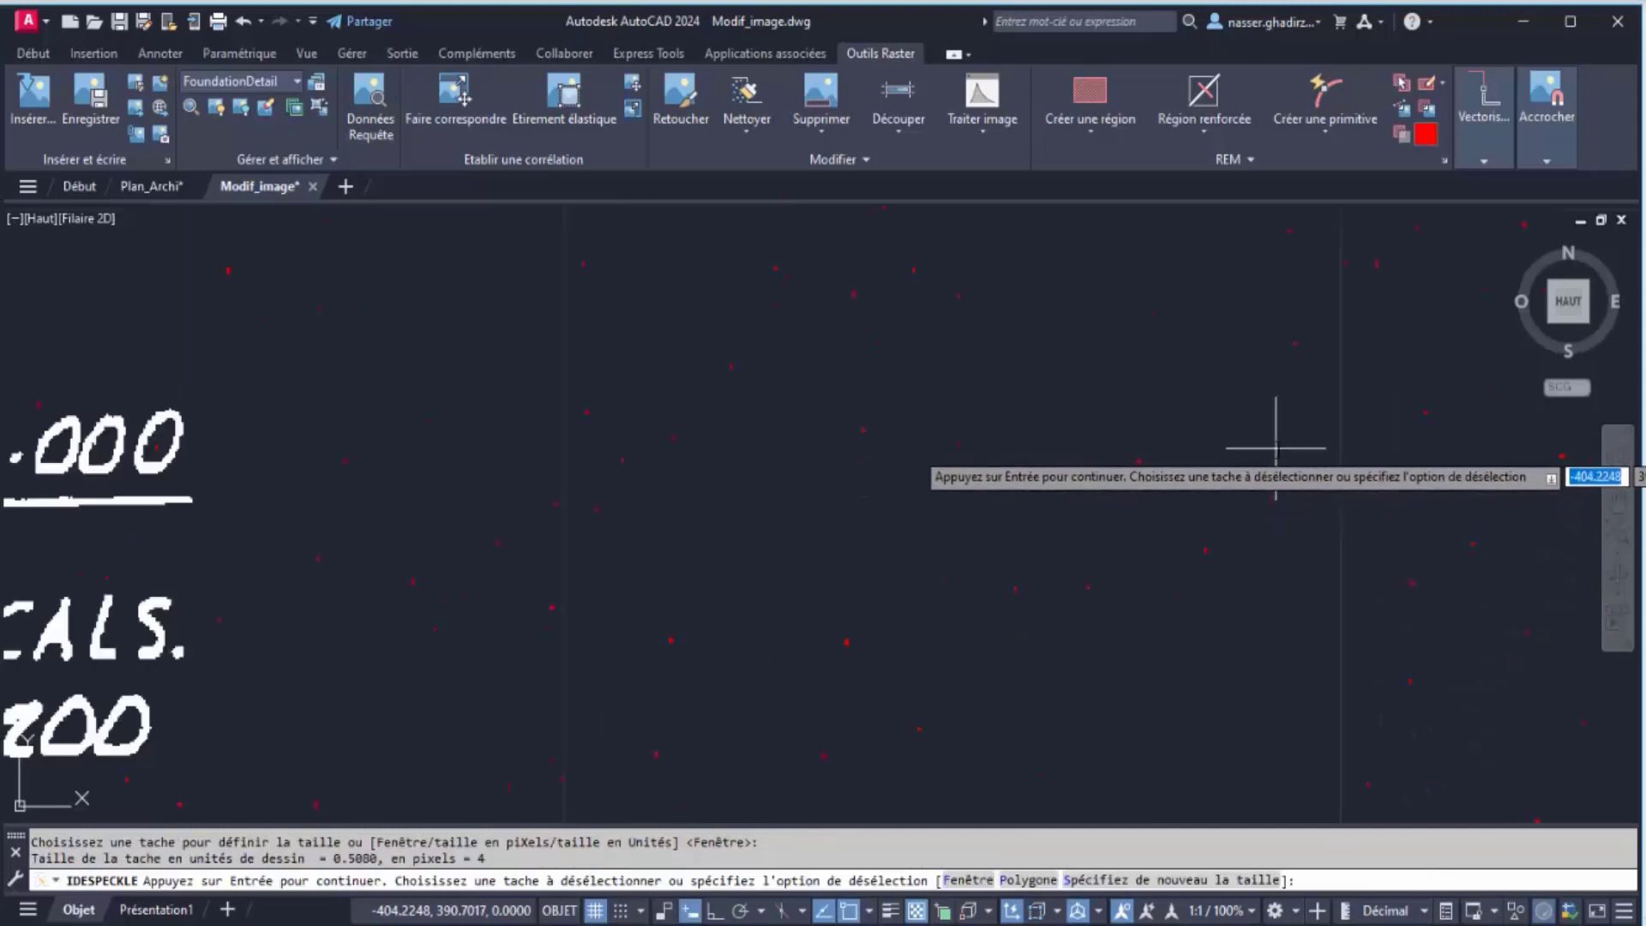
scroll(1276, 449, "down", 2)
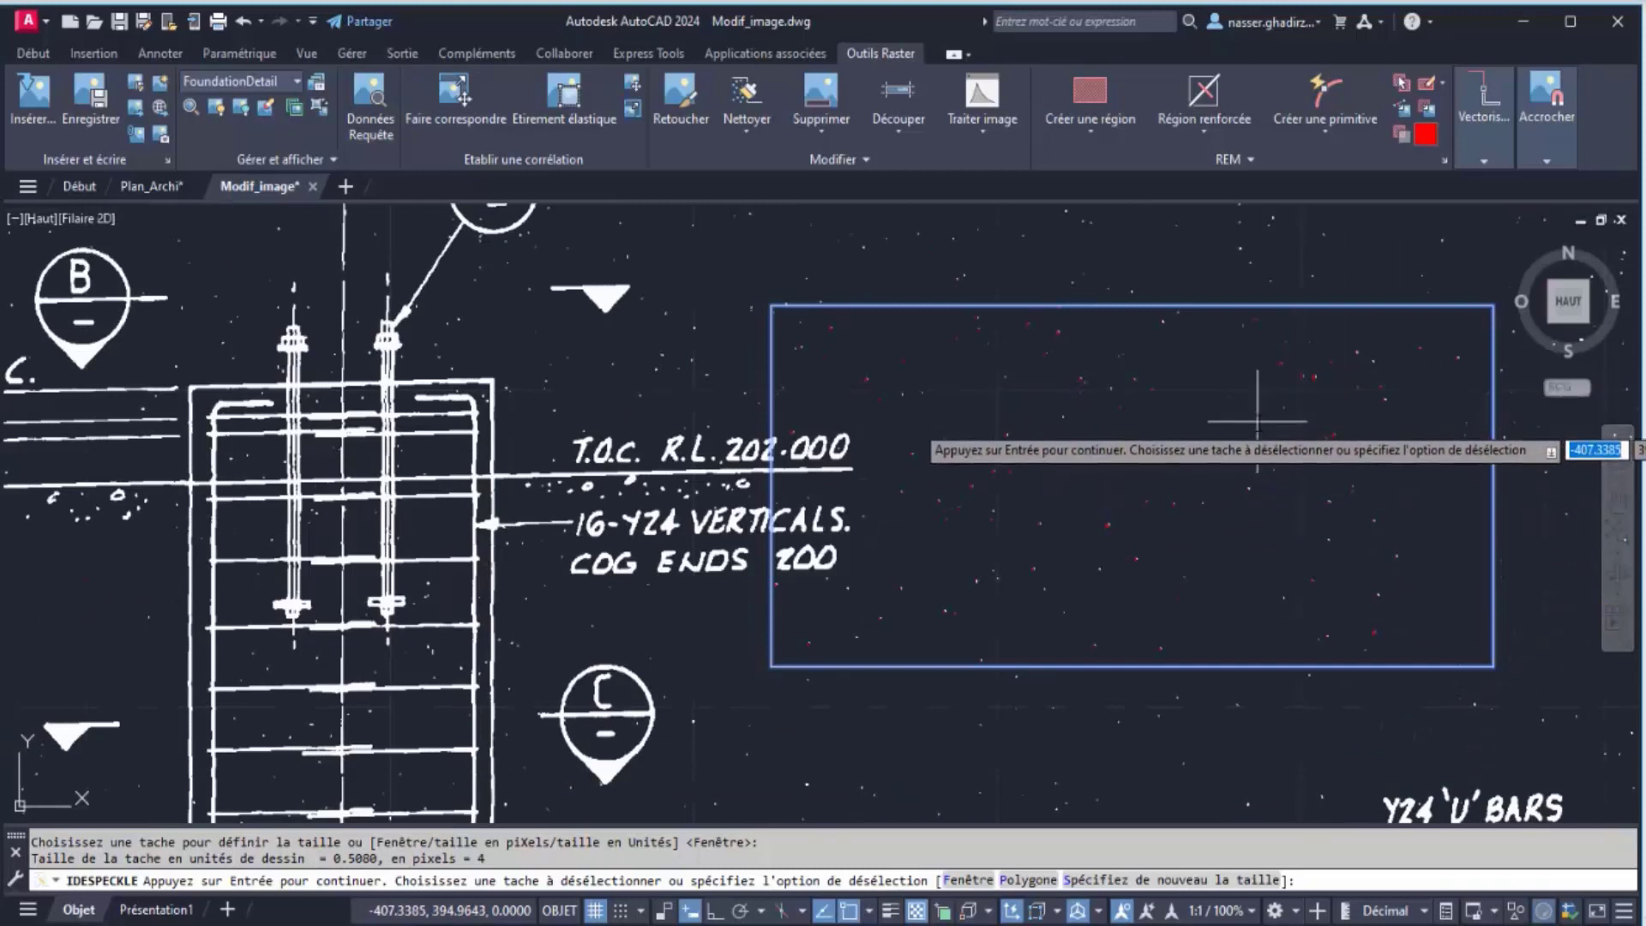
scroll(1256, 421, "up", 2)
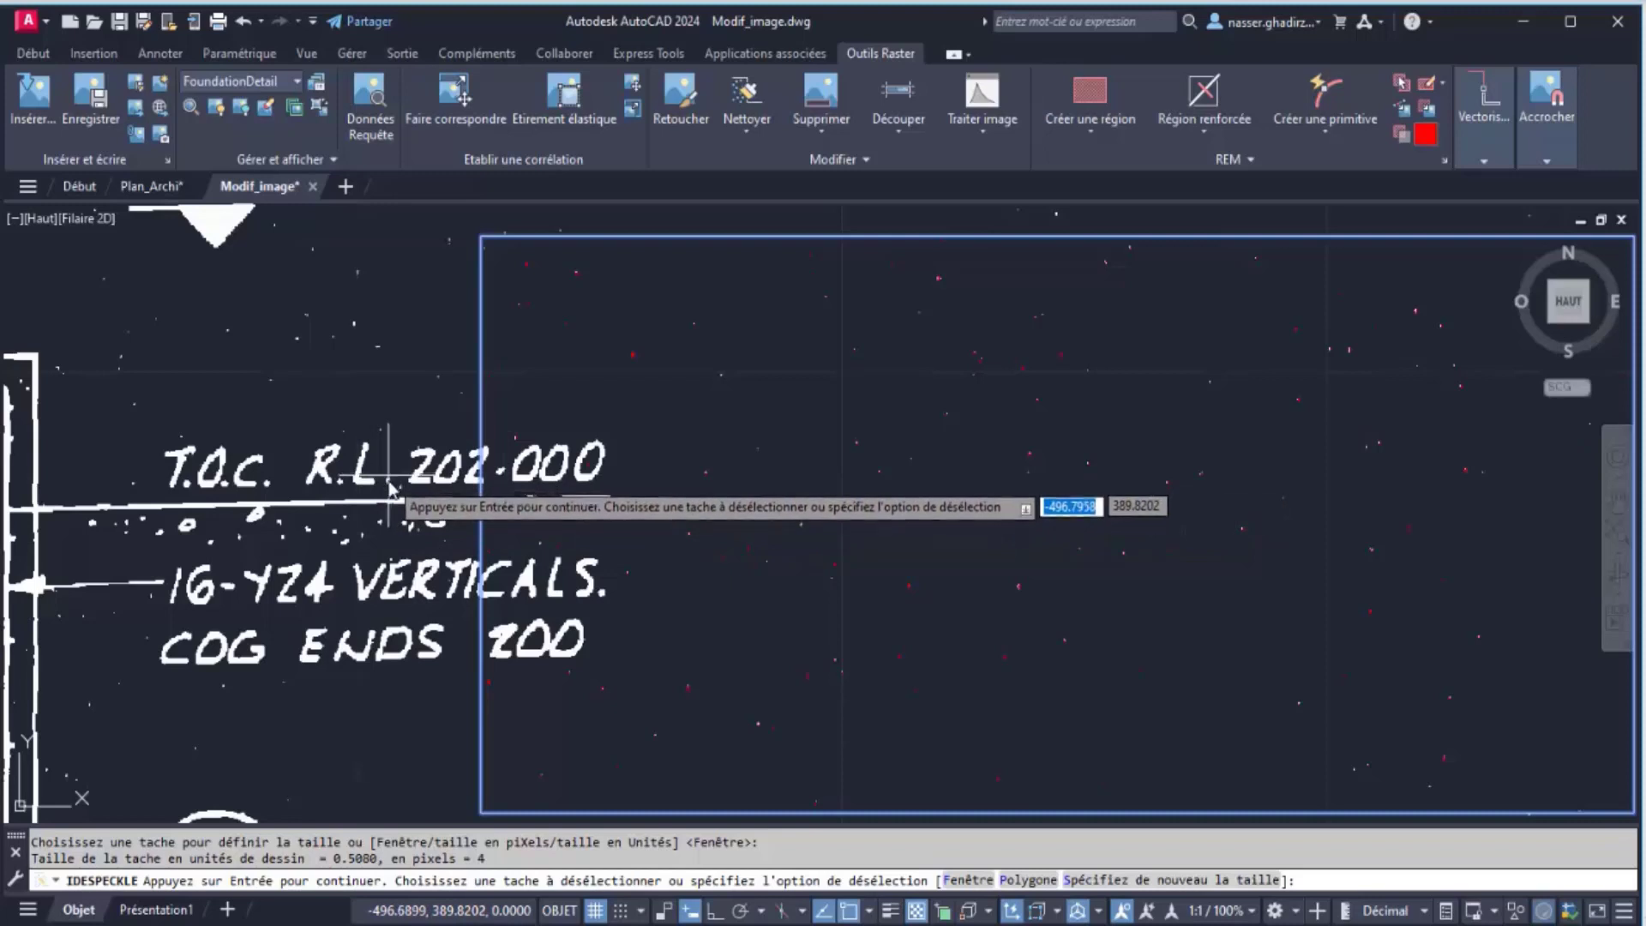
key("Return")
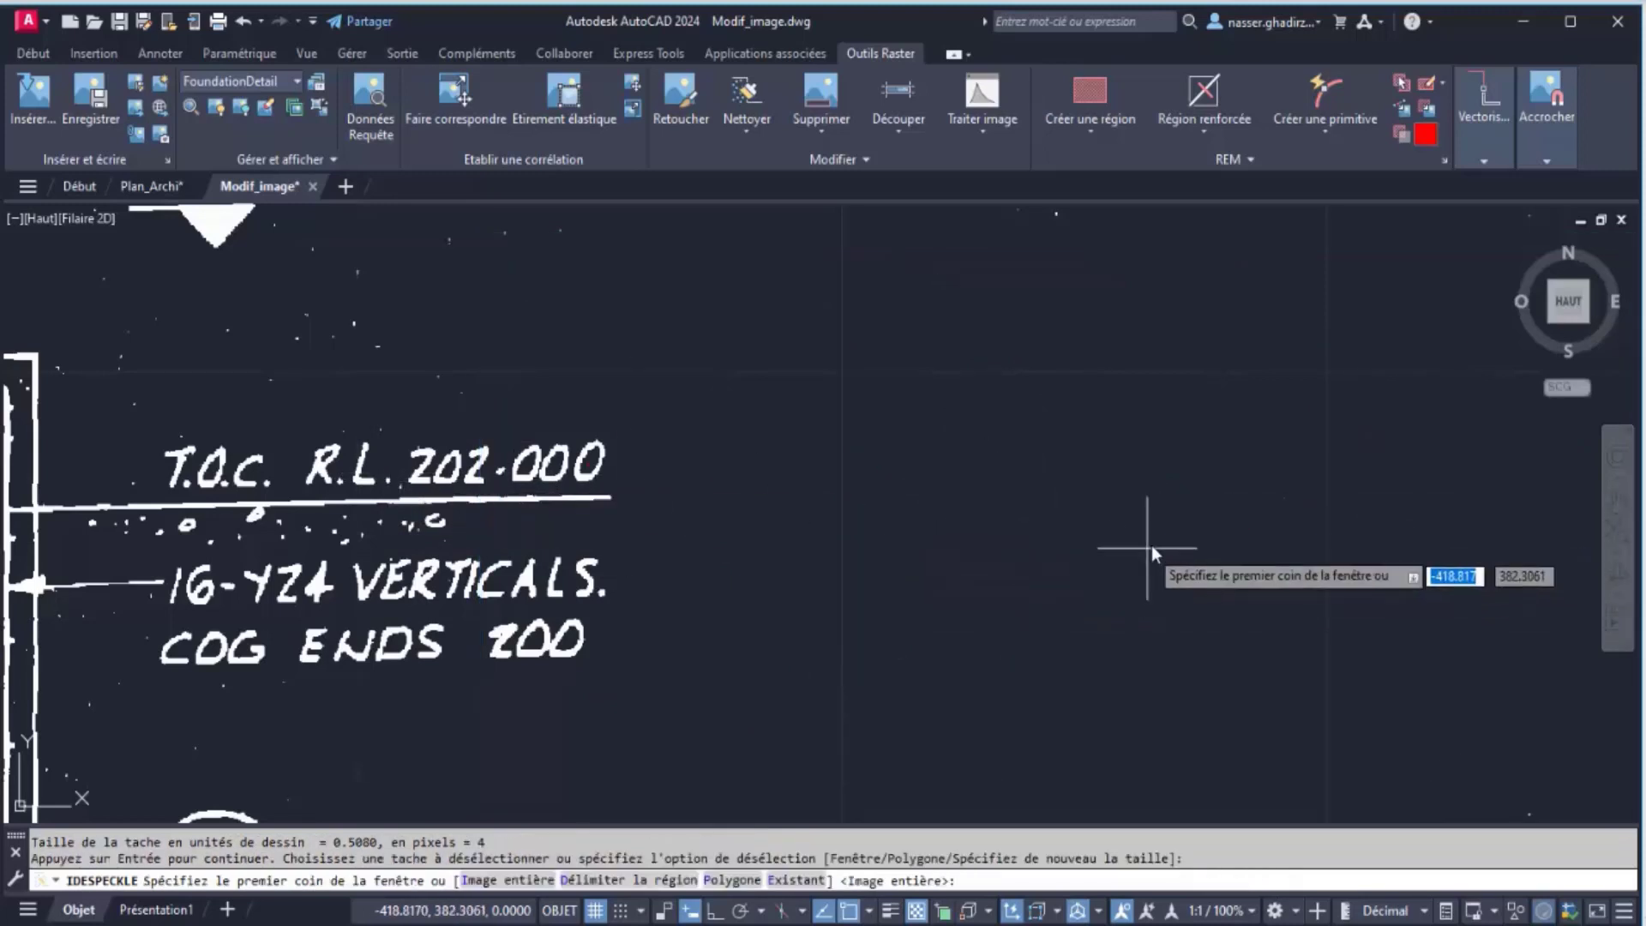
End the despeckling and open the drawing Vect_Archi.dwg from the Raster_24 folder
scroll(1134, 529, "down", 4)
scroll(1105, 470, "down", 5)
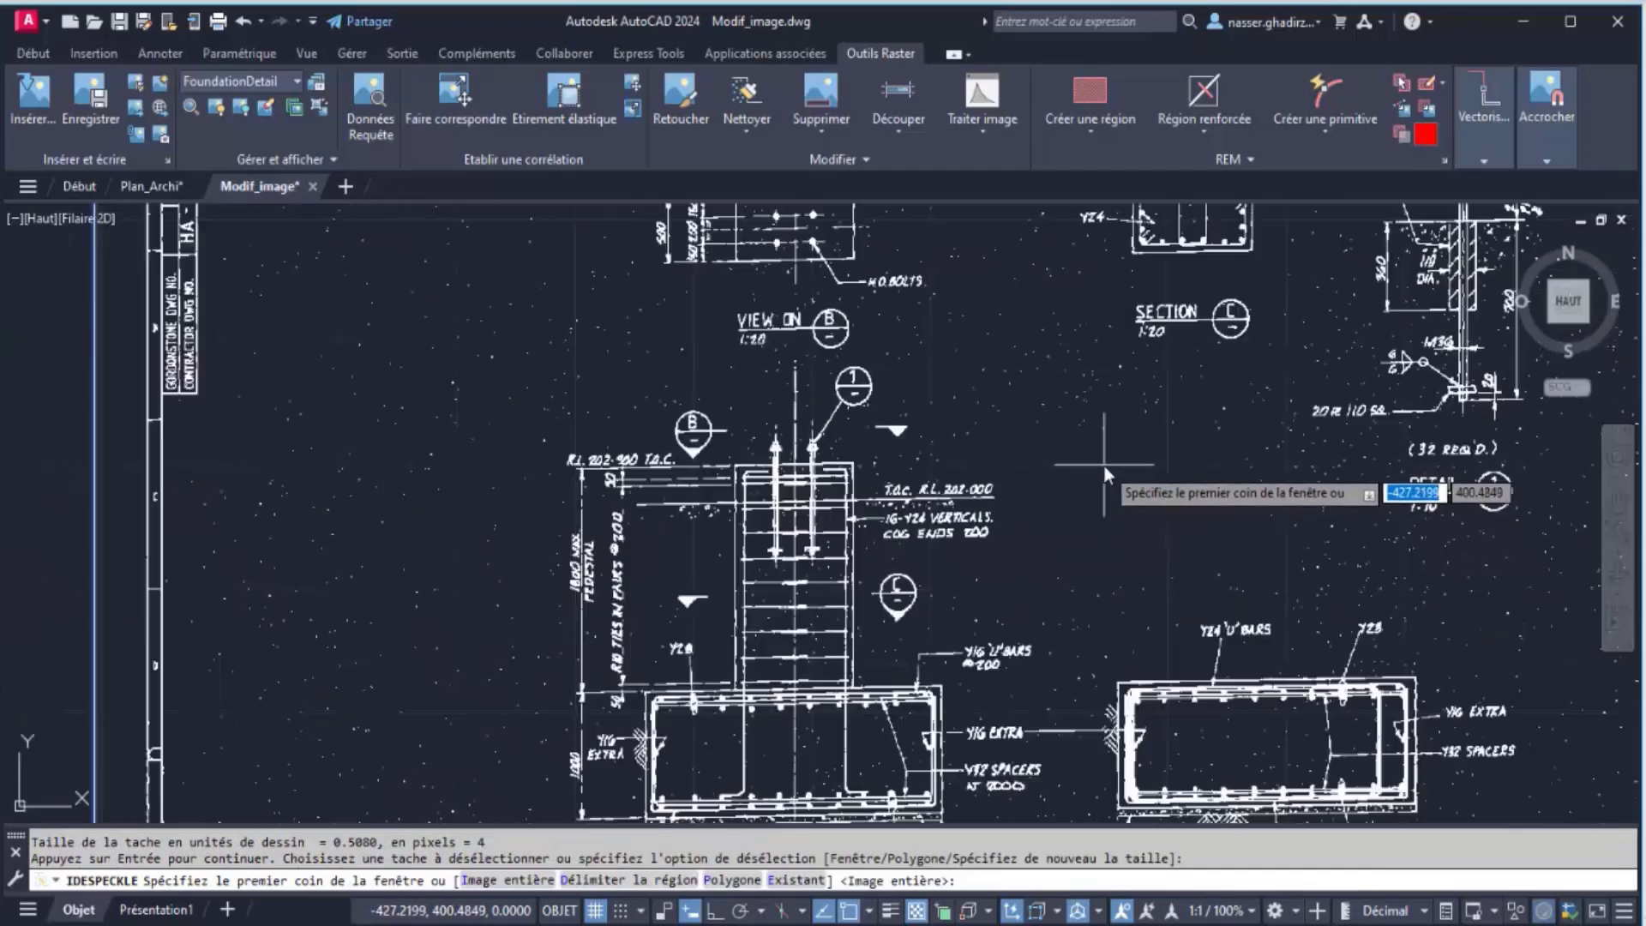
middle_click_drag(1088, 469, 679, 448)
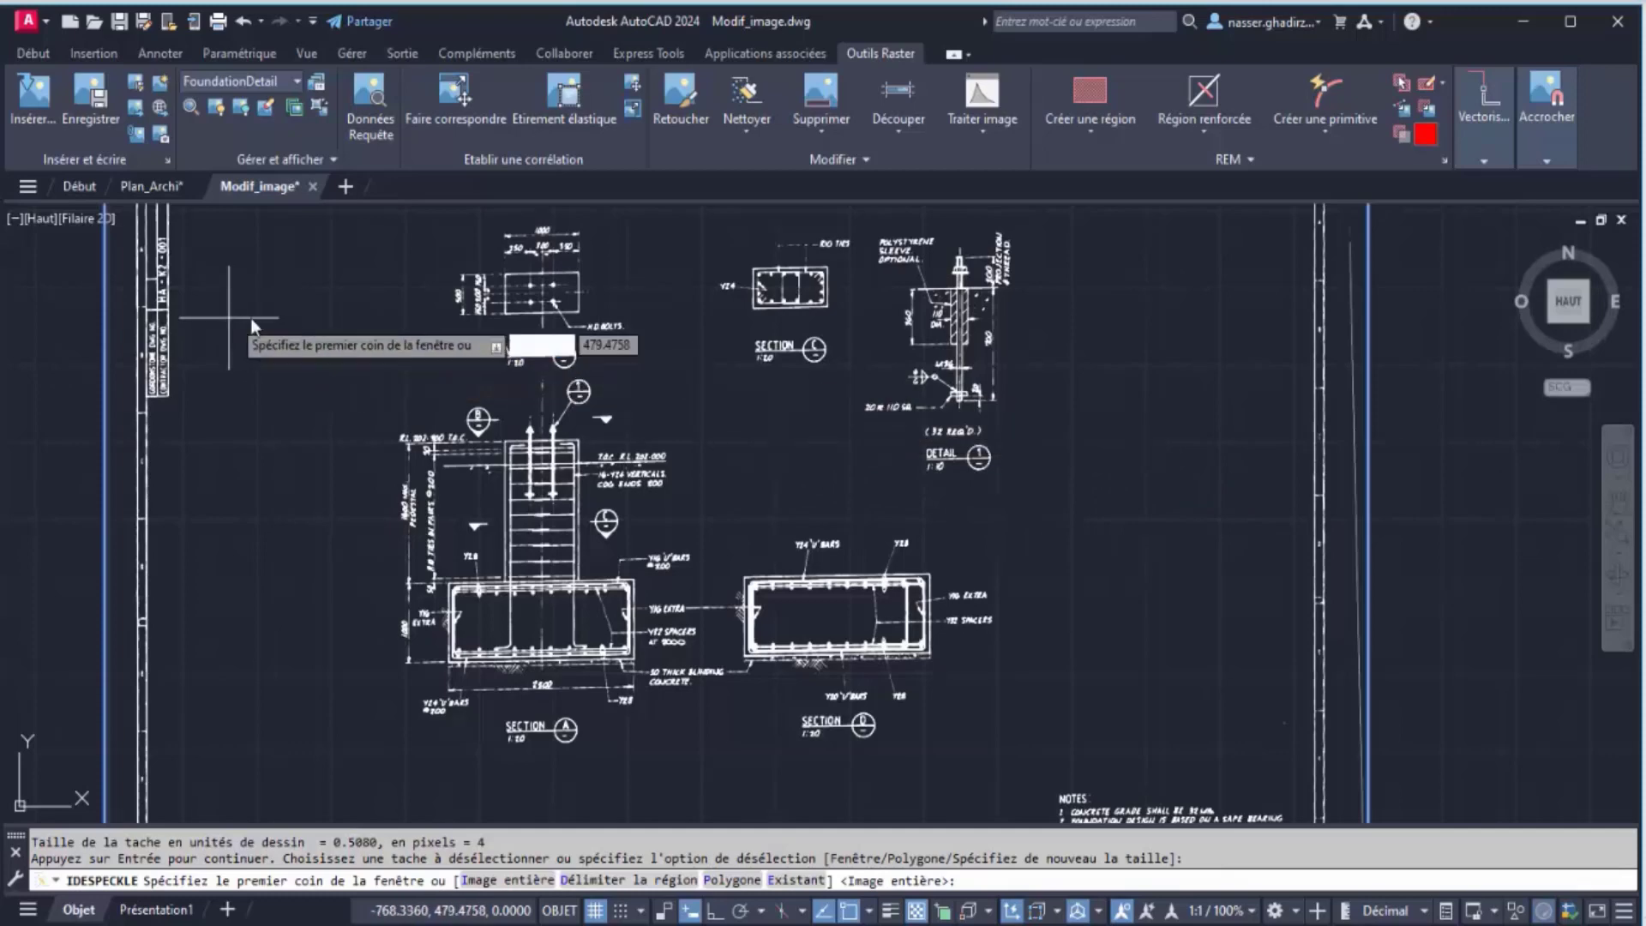
left_click(95, 20)
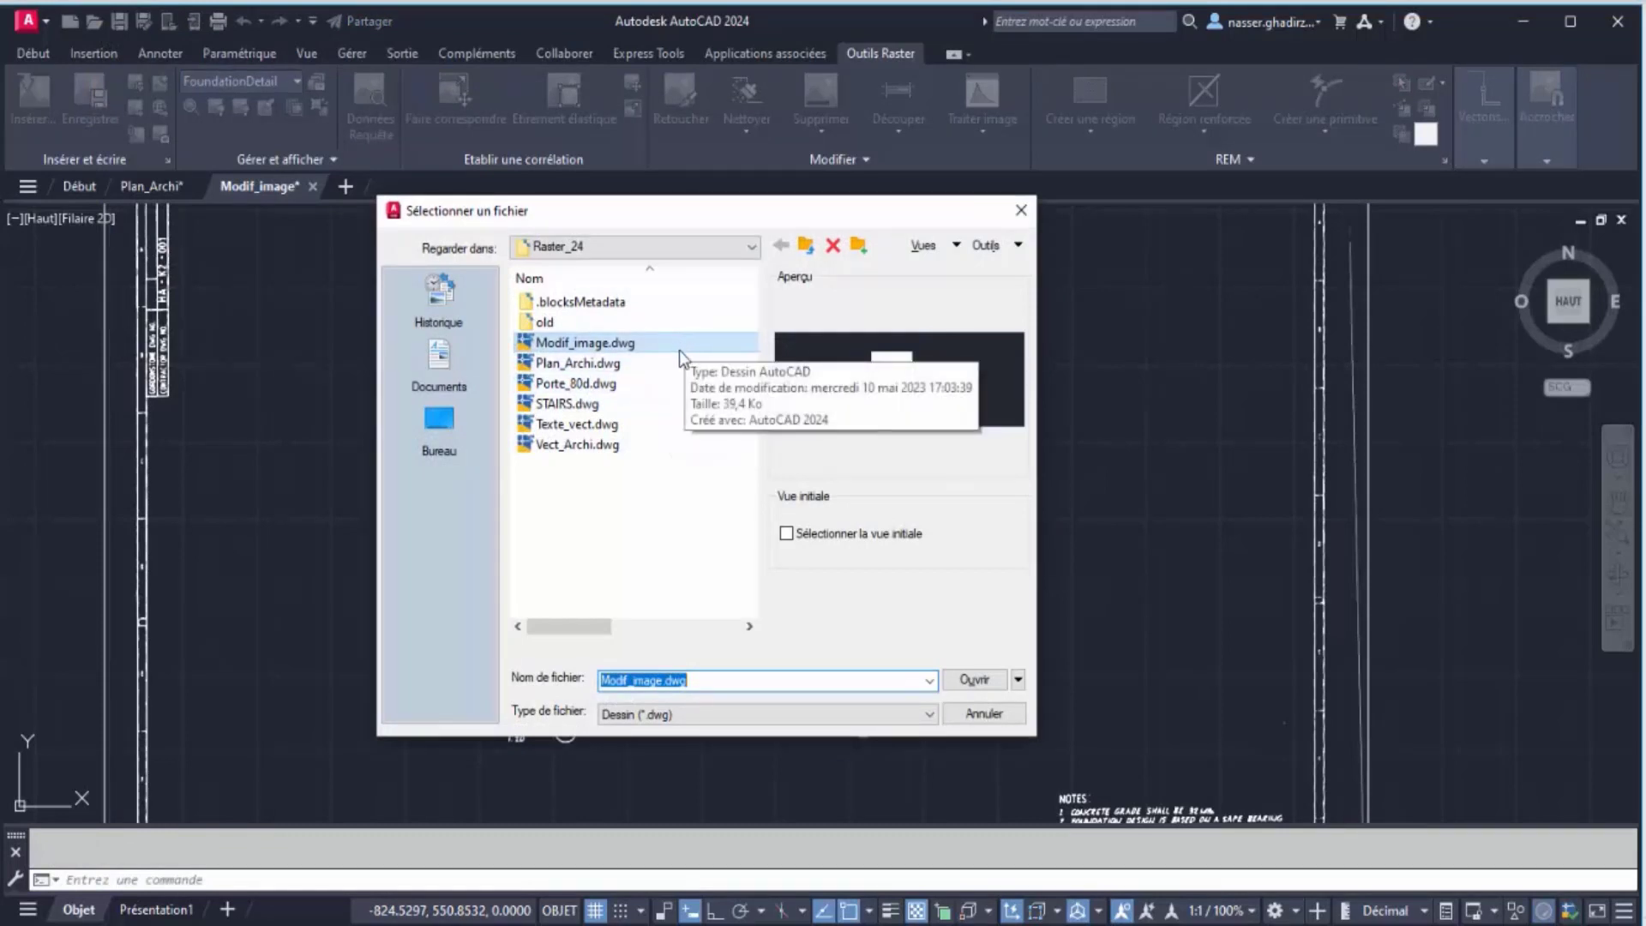
left_click(607, 445)
double_click(605, 444)
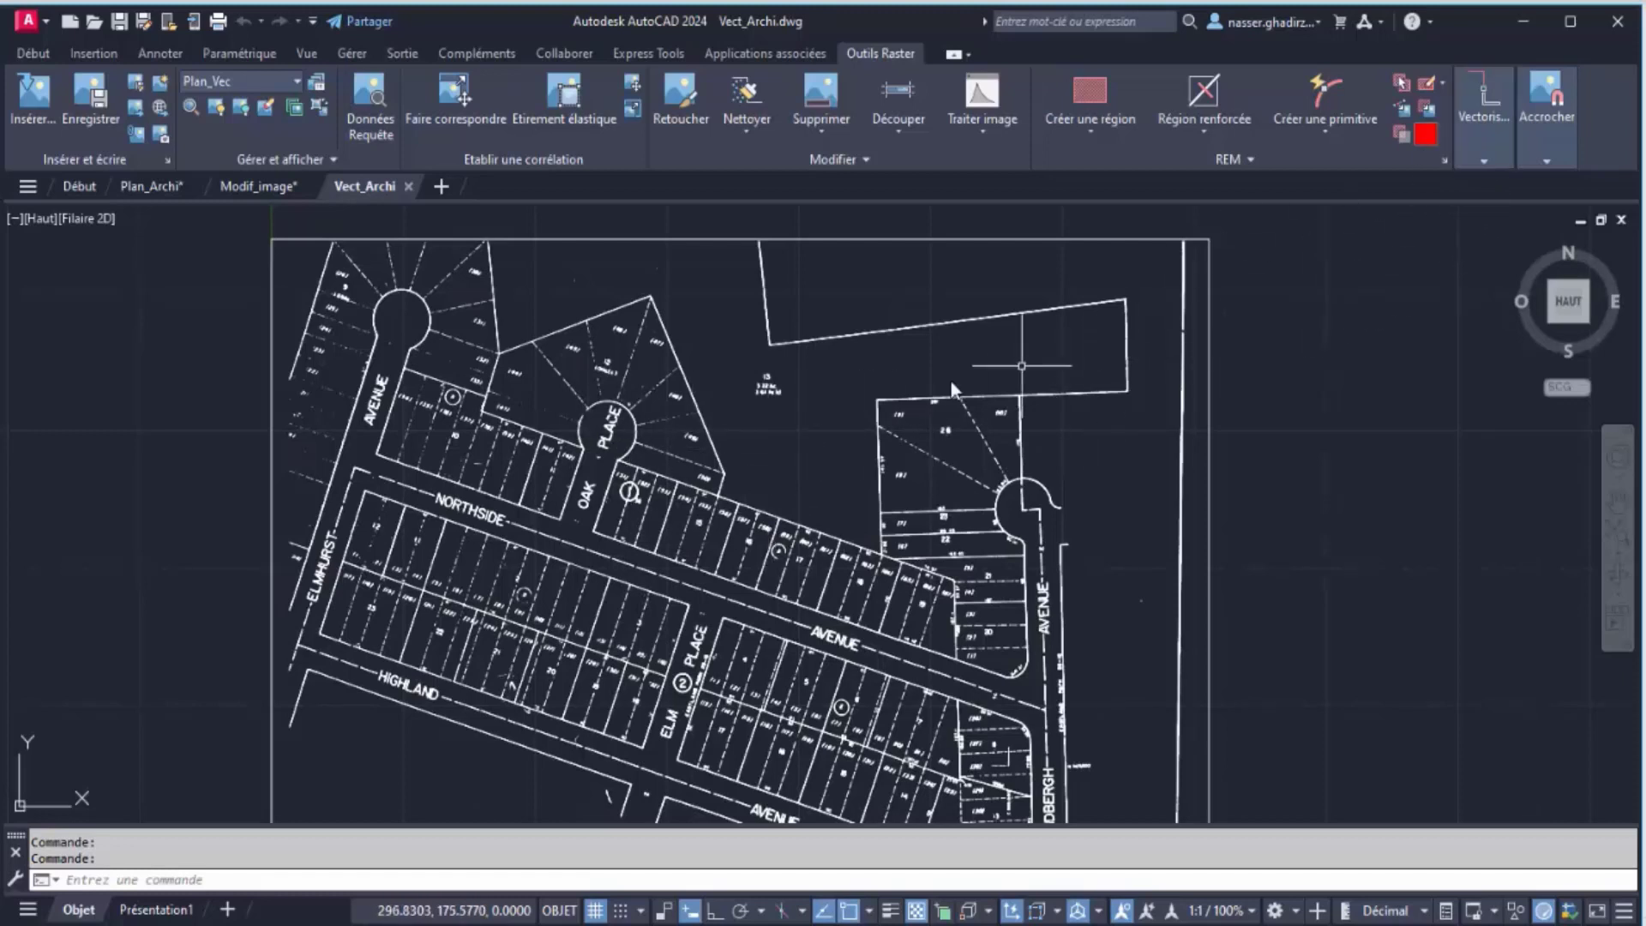
Make Cloisons the current layer for the vectors traced from the subdivision plan
scroll(826, 394, "up", 2)
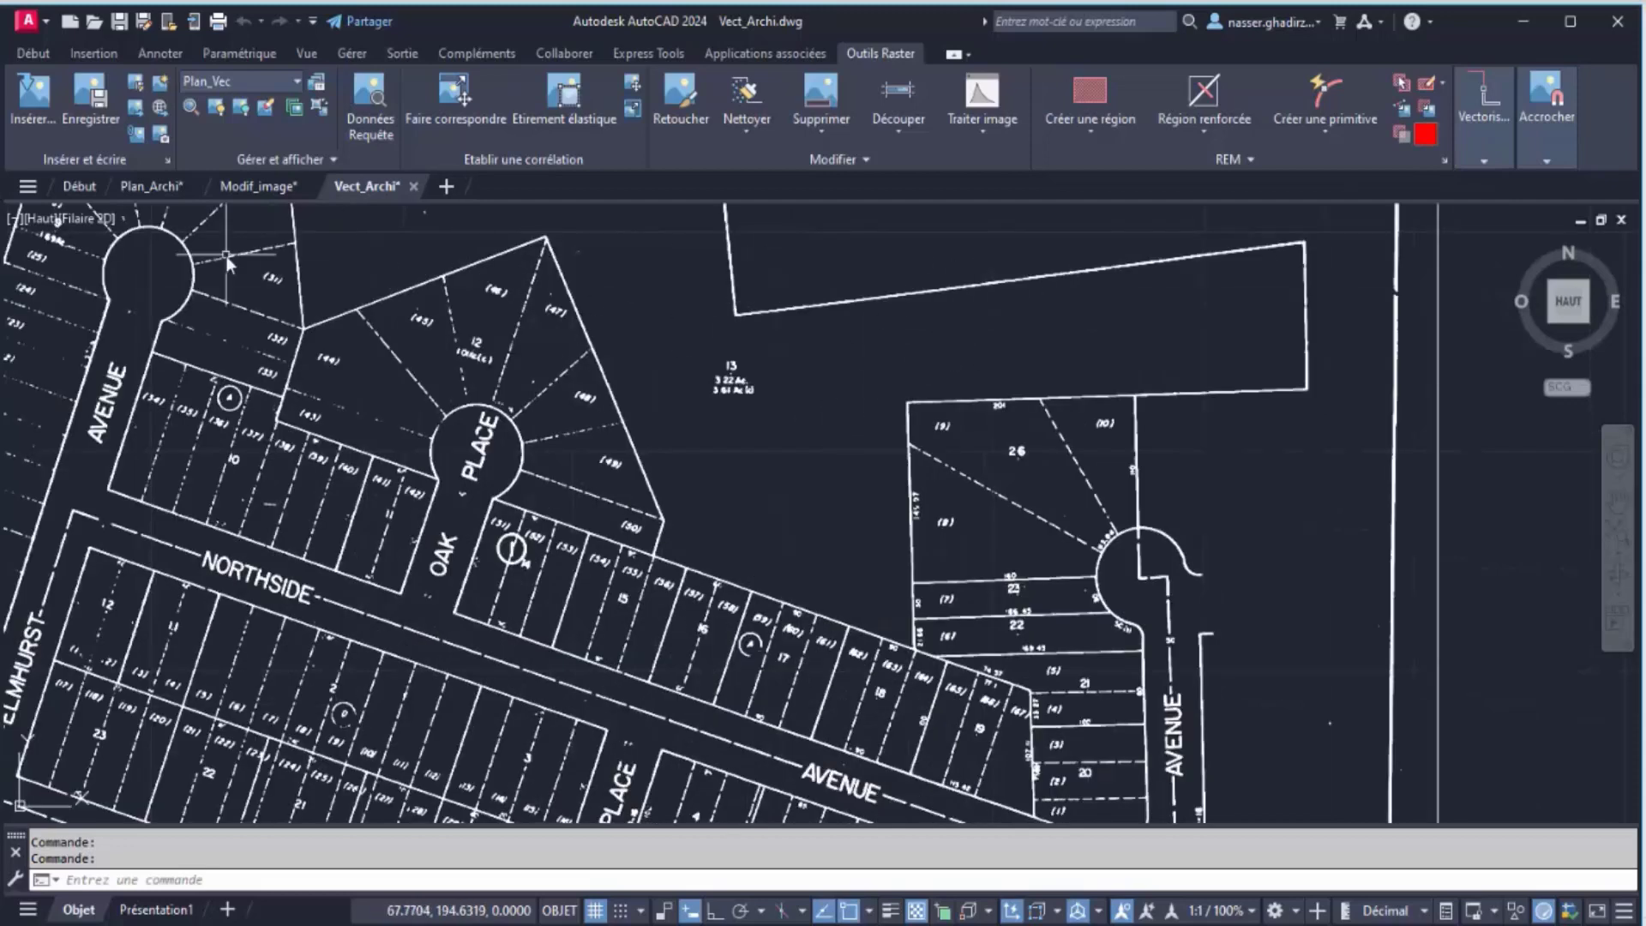
left_click(32, 54)
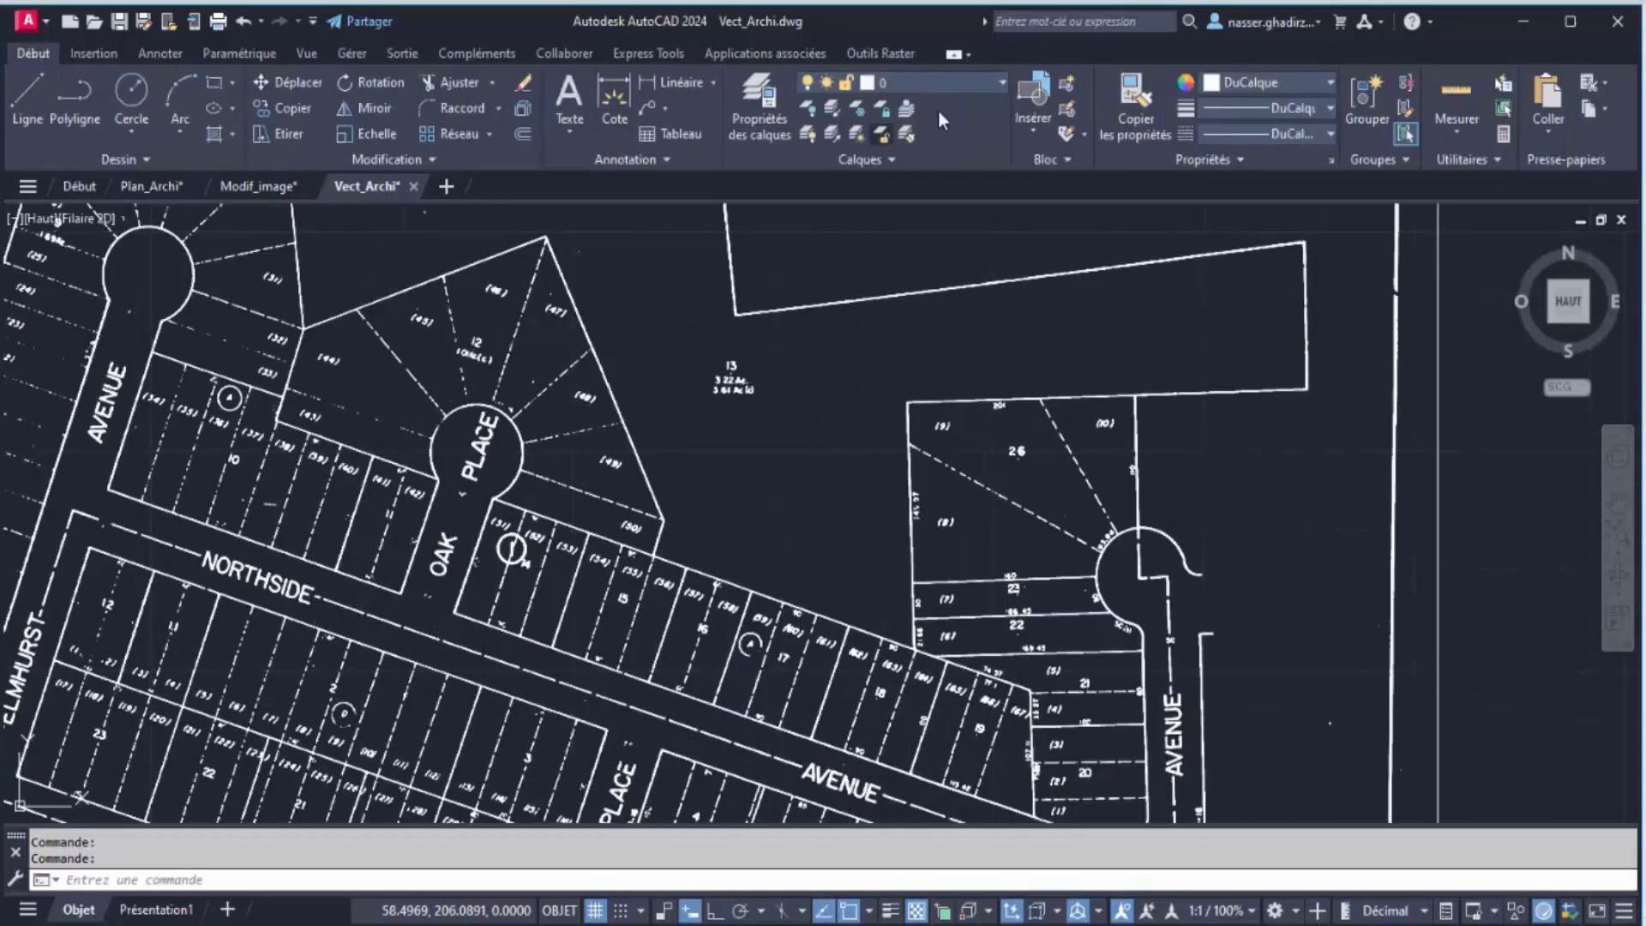
left_click(929, 87)
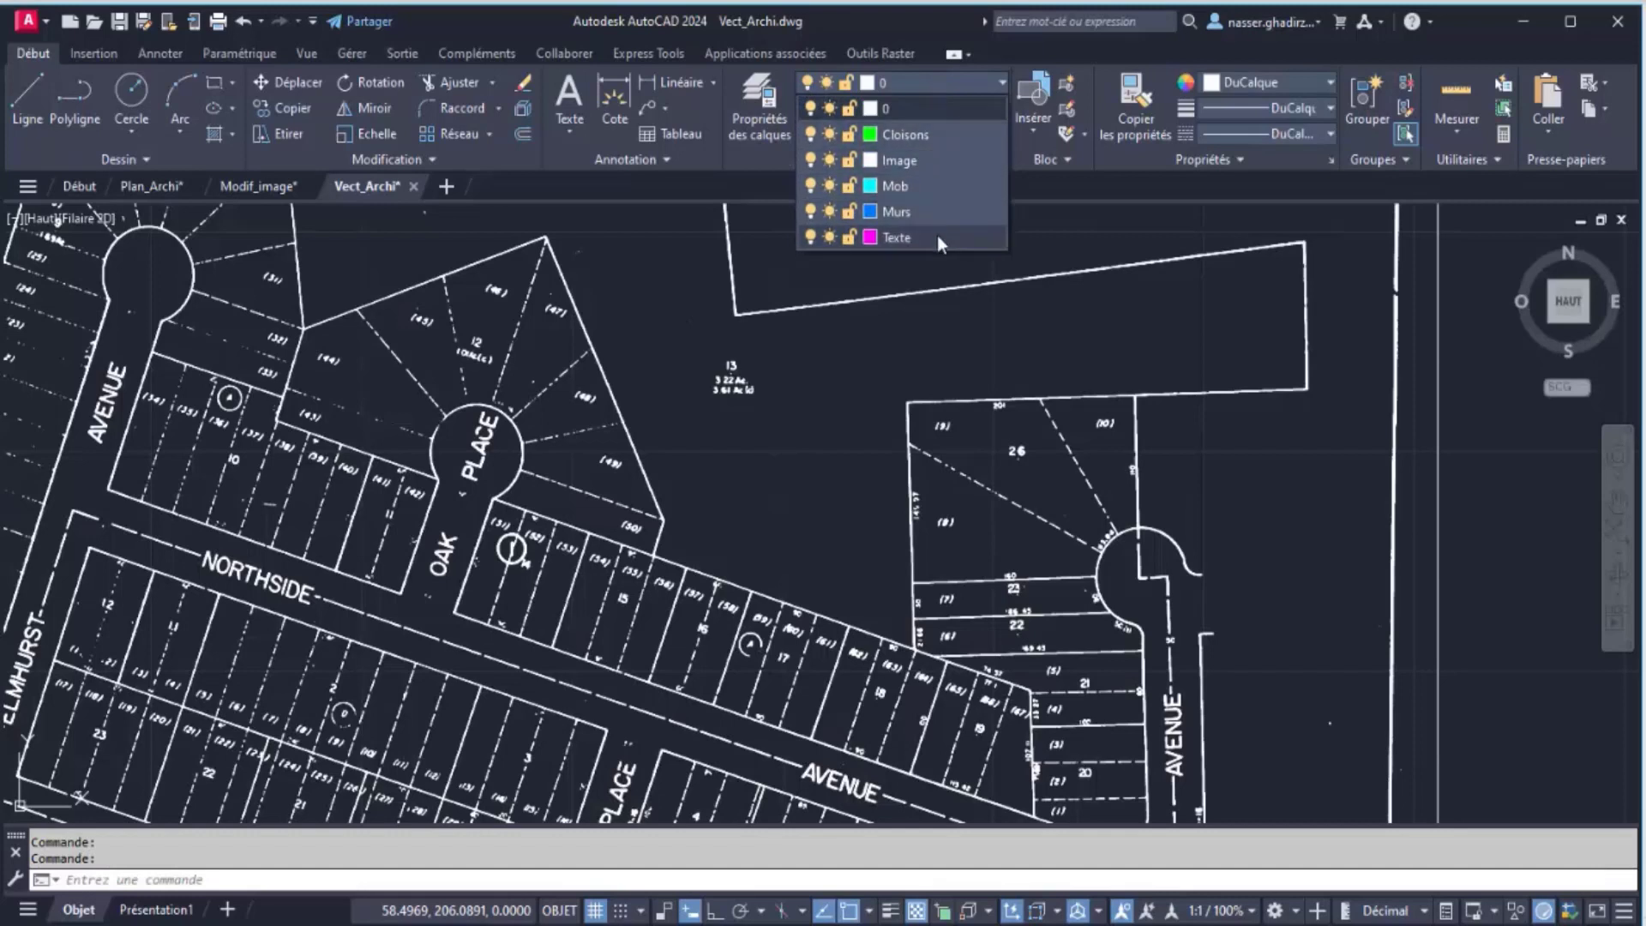
left_click(929, 137)
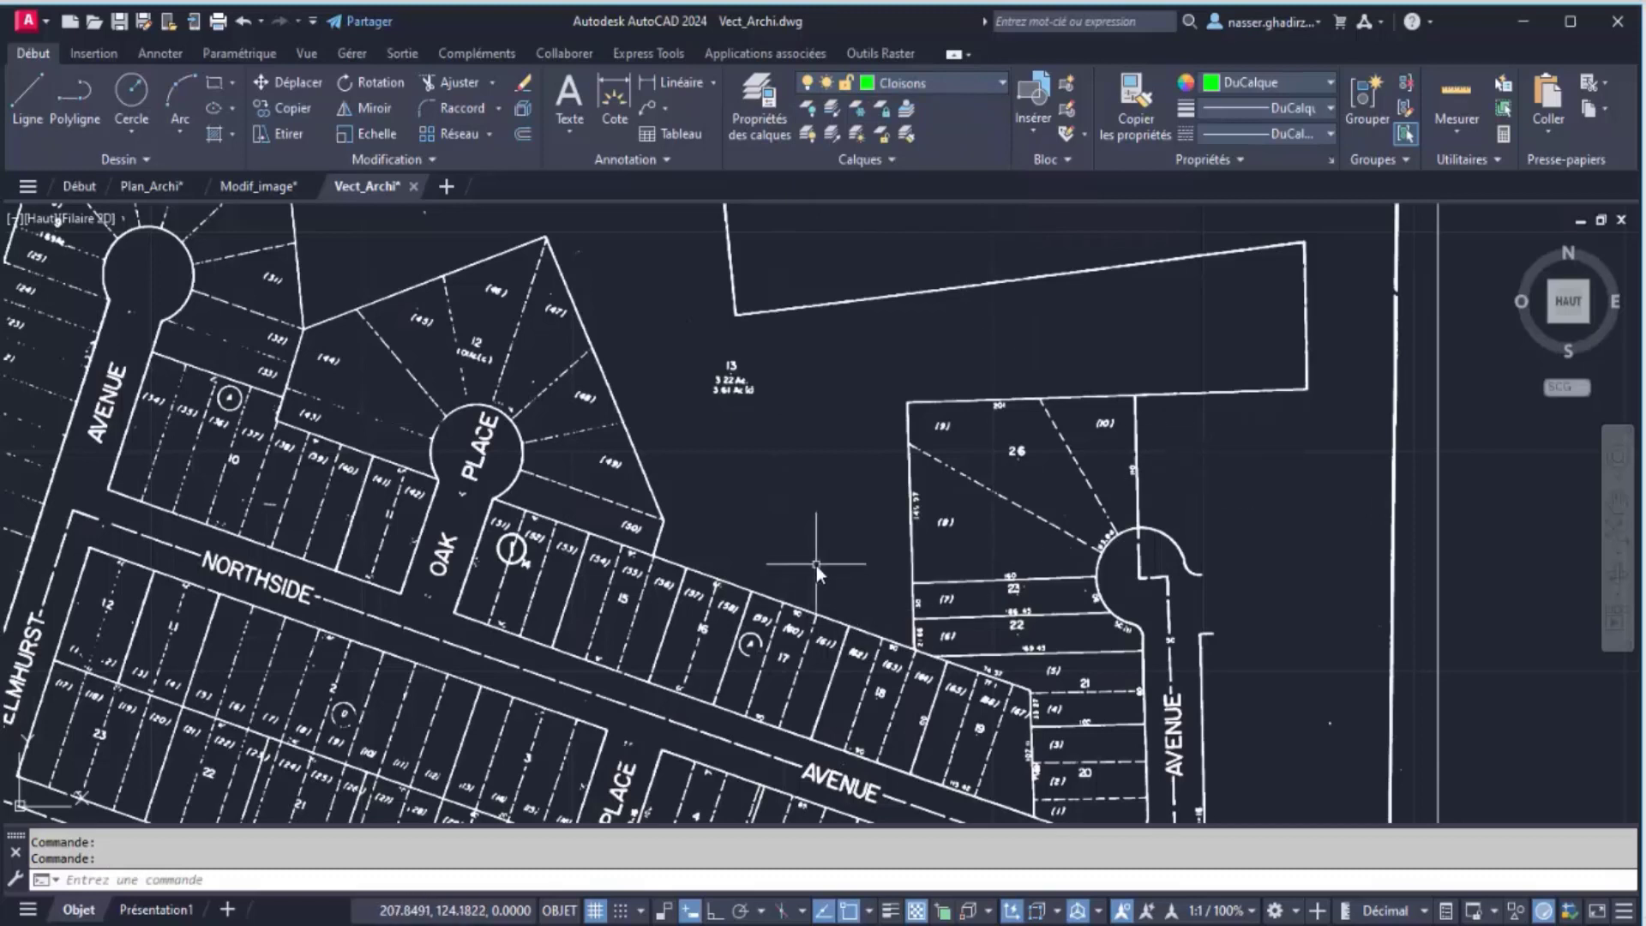
Start polyline following on the raster boundary of parcel 13, picking the sloping line above lot 26
left_click(876, 52)
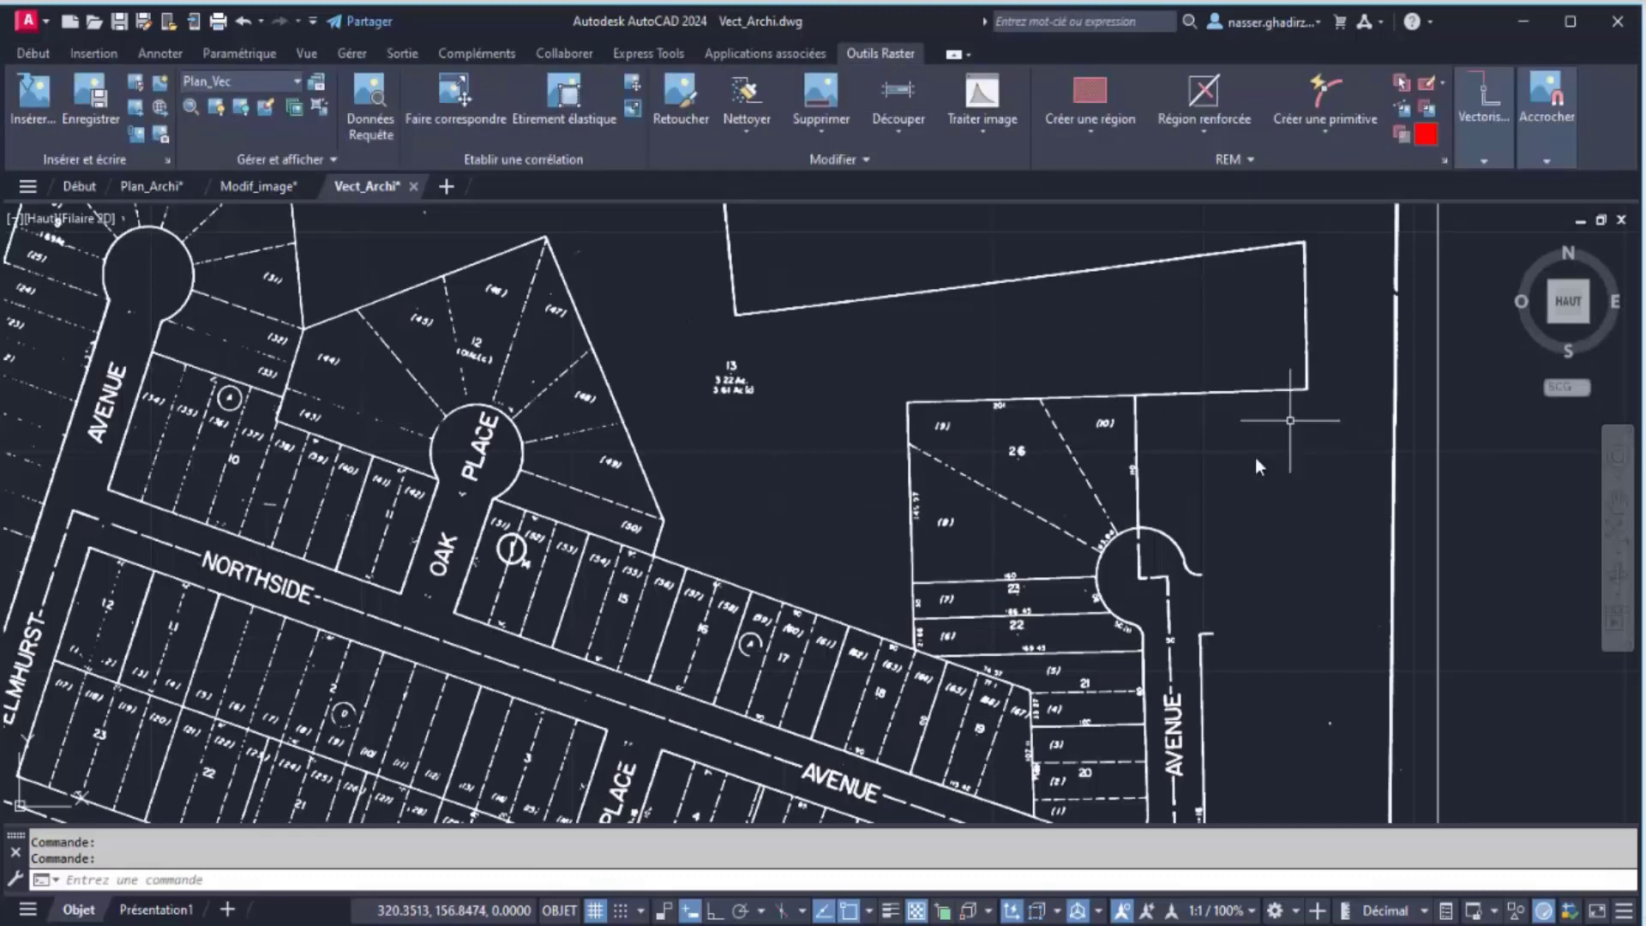
left_click(1498, 161)
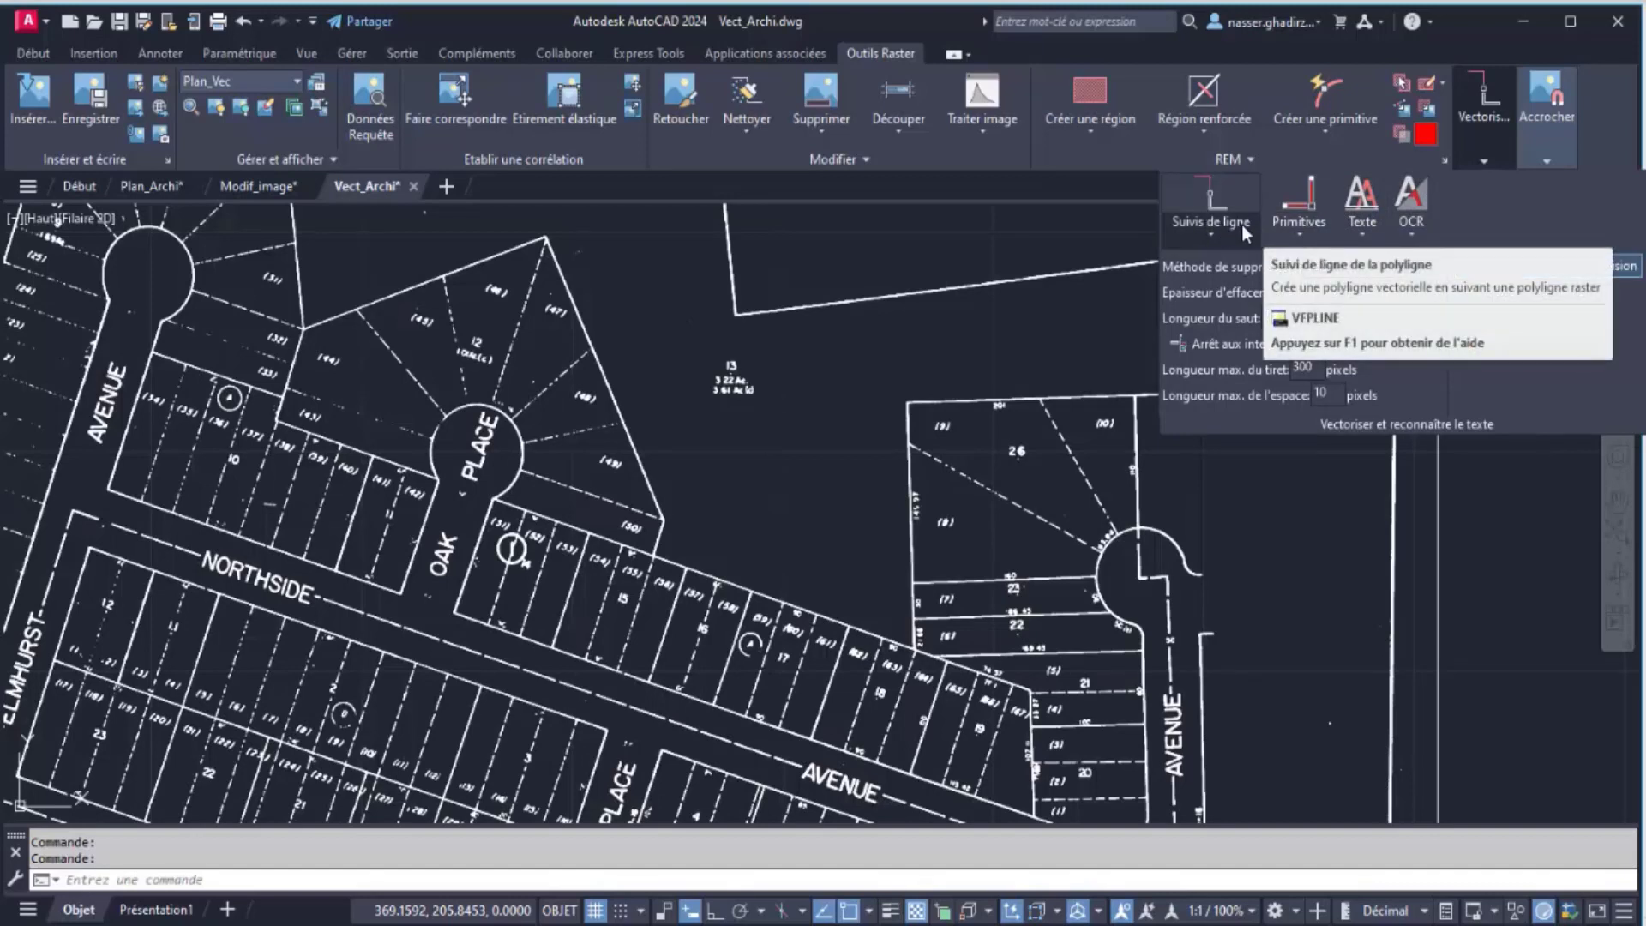
left_click(1295, 233)
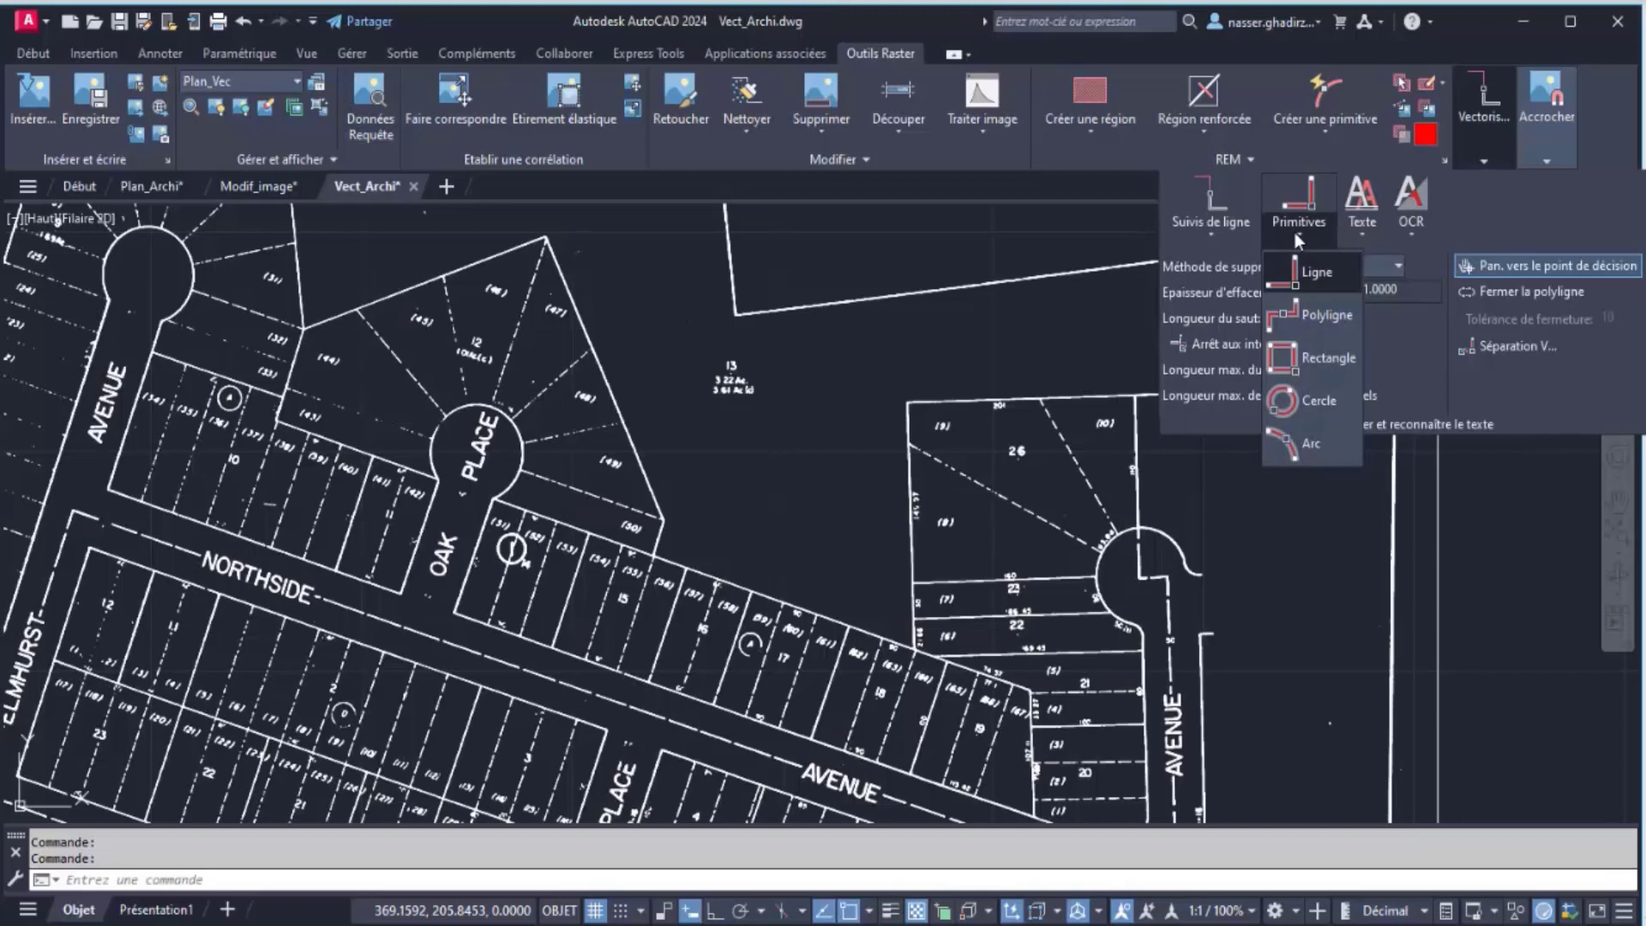
left_click(1202, 228)
left_click(1202, 228)
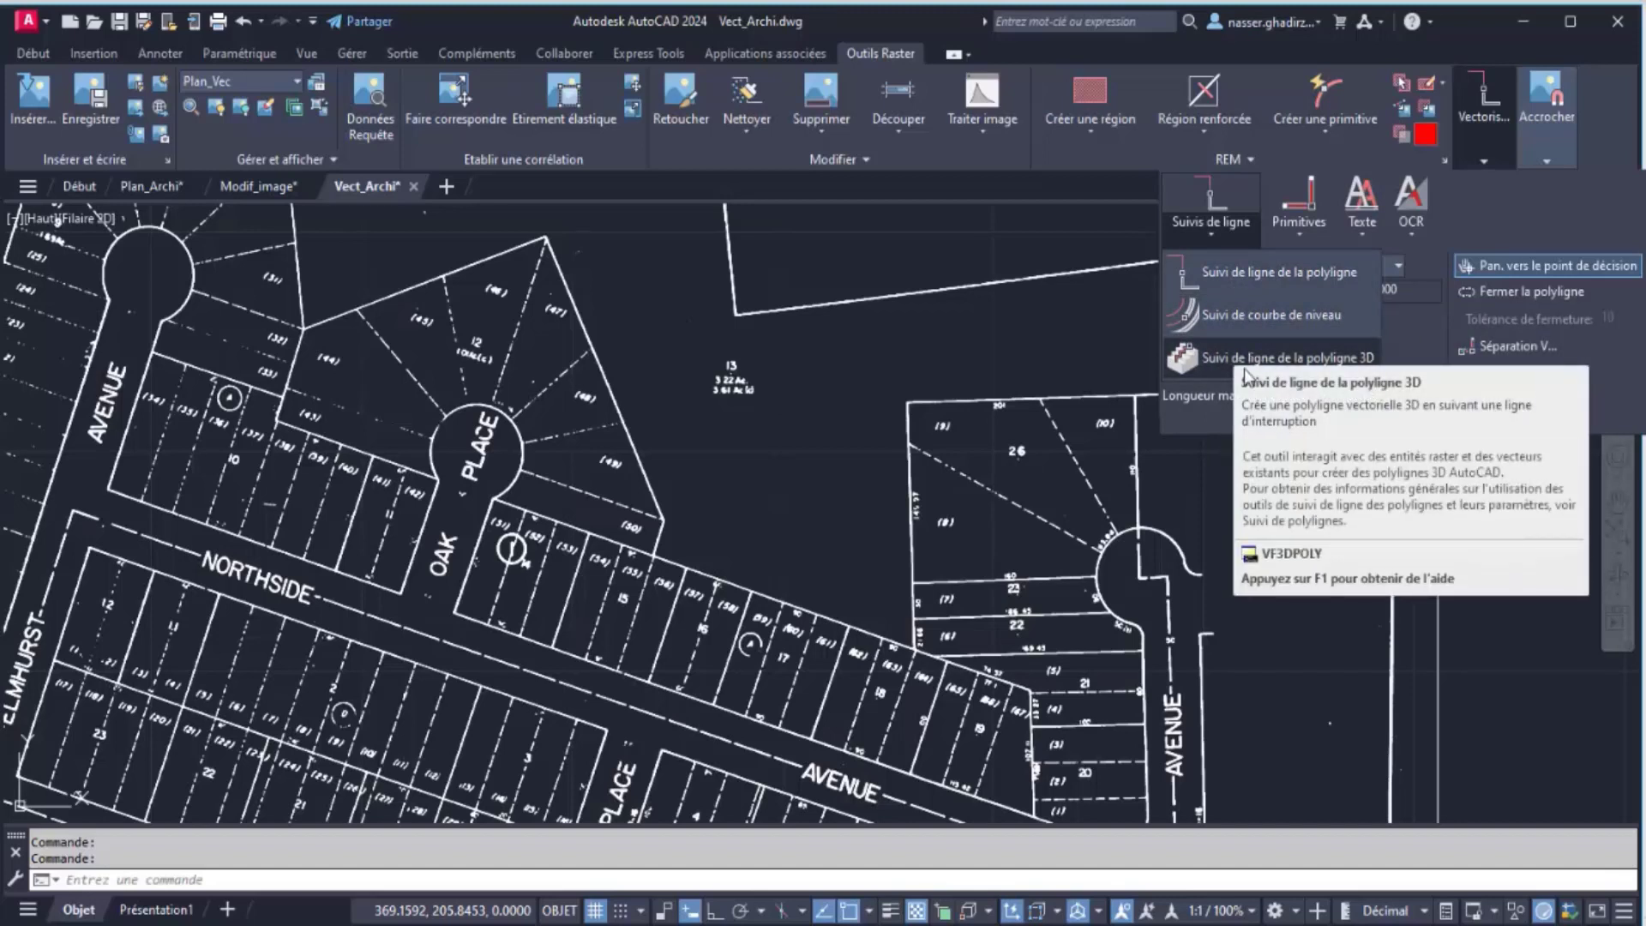
left_click(1273, 270)
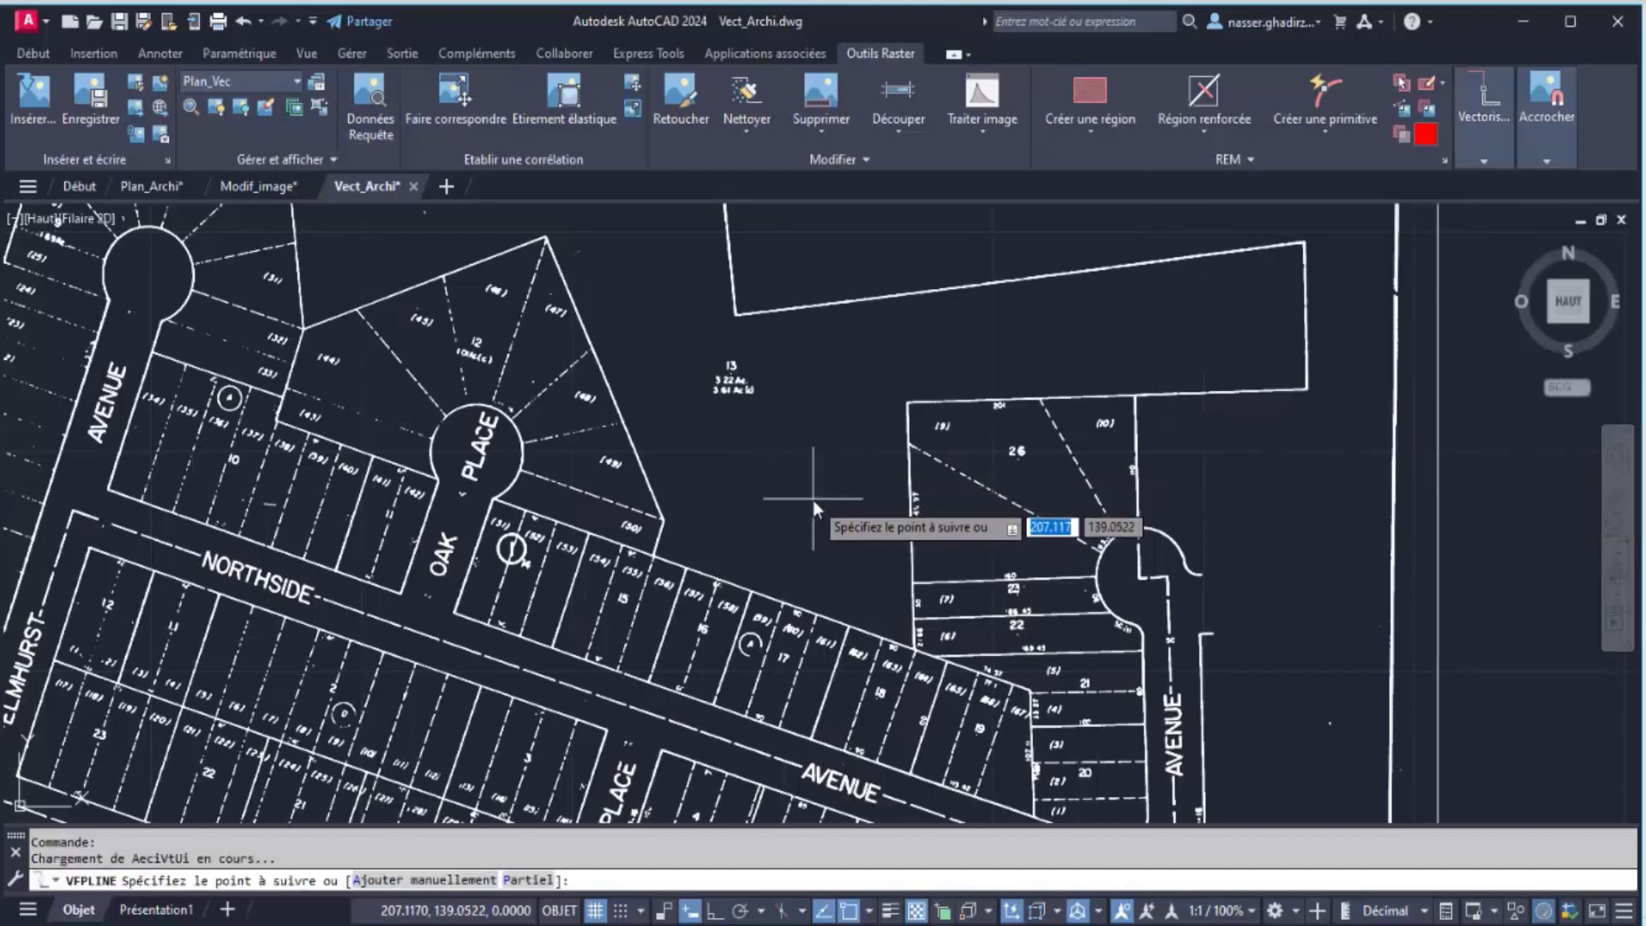
left_click(914, 295)
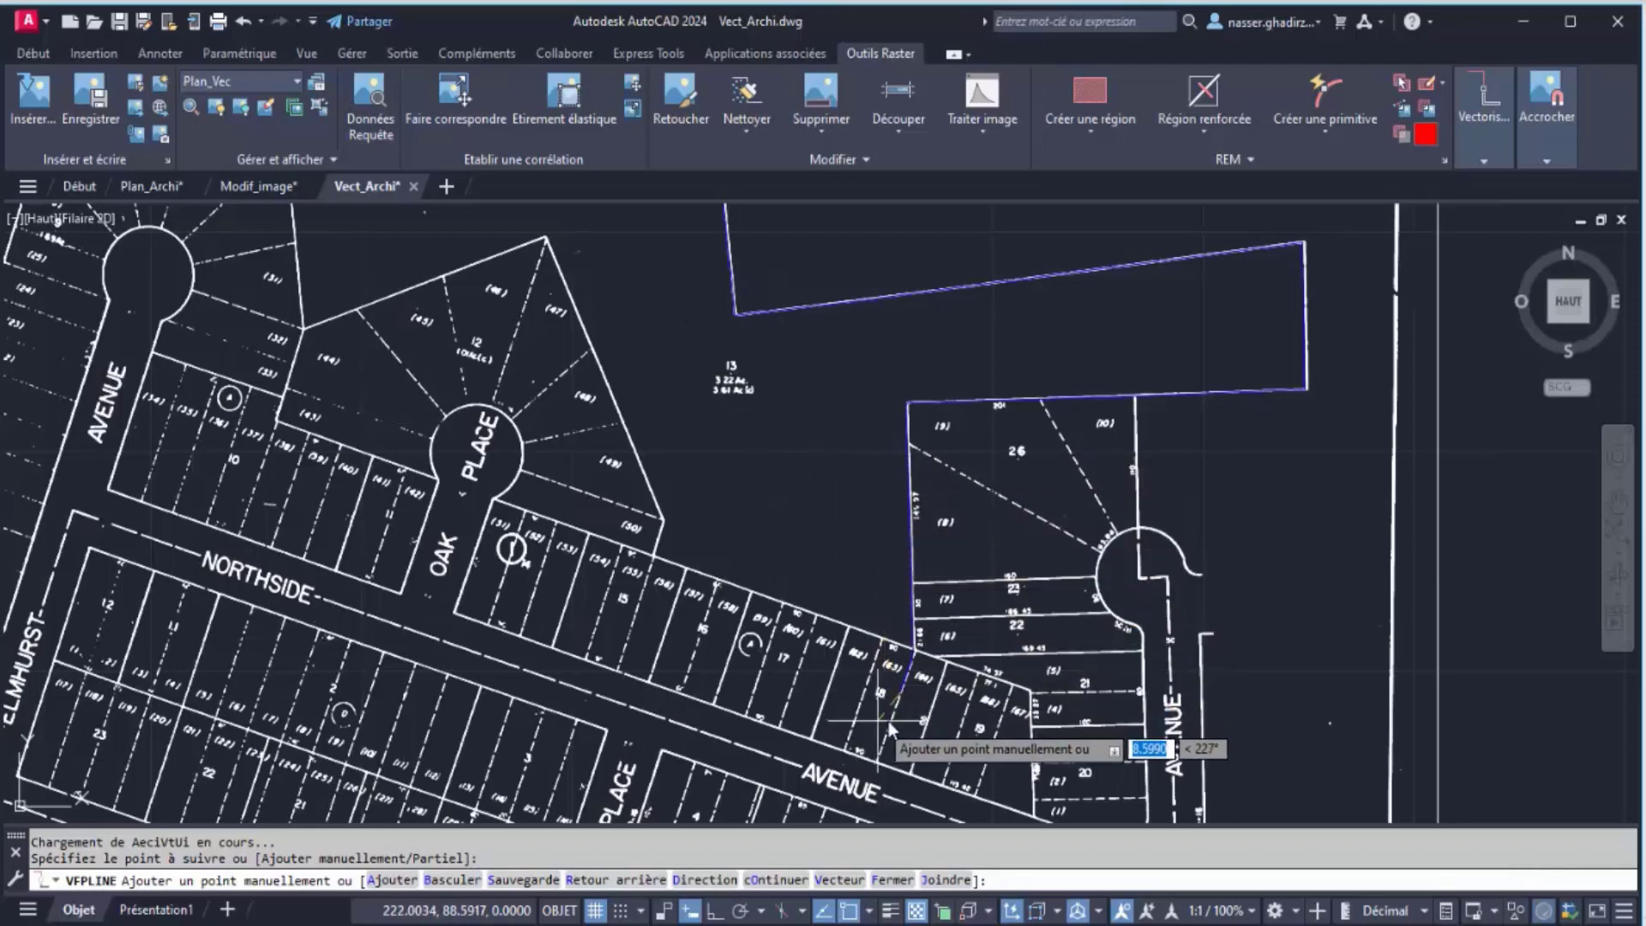
Accept the followed path down to the dashed line between lots (63) and (64) and end the polyline following
scroll(906, 702, "up", 4)
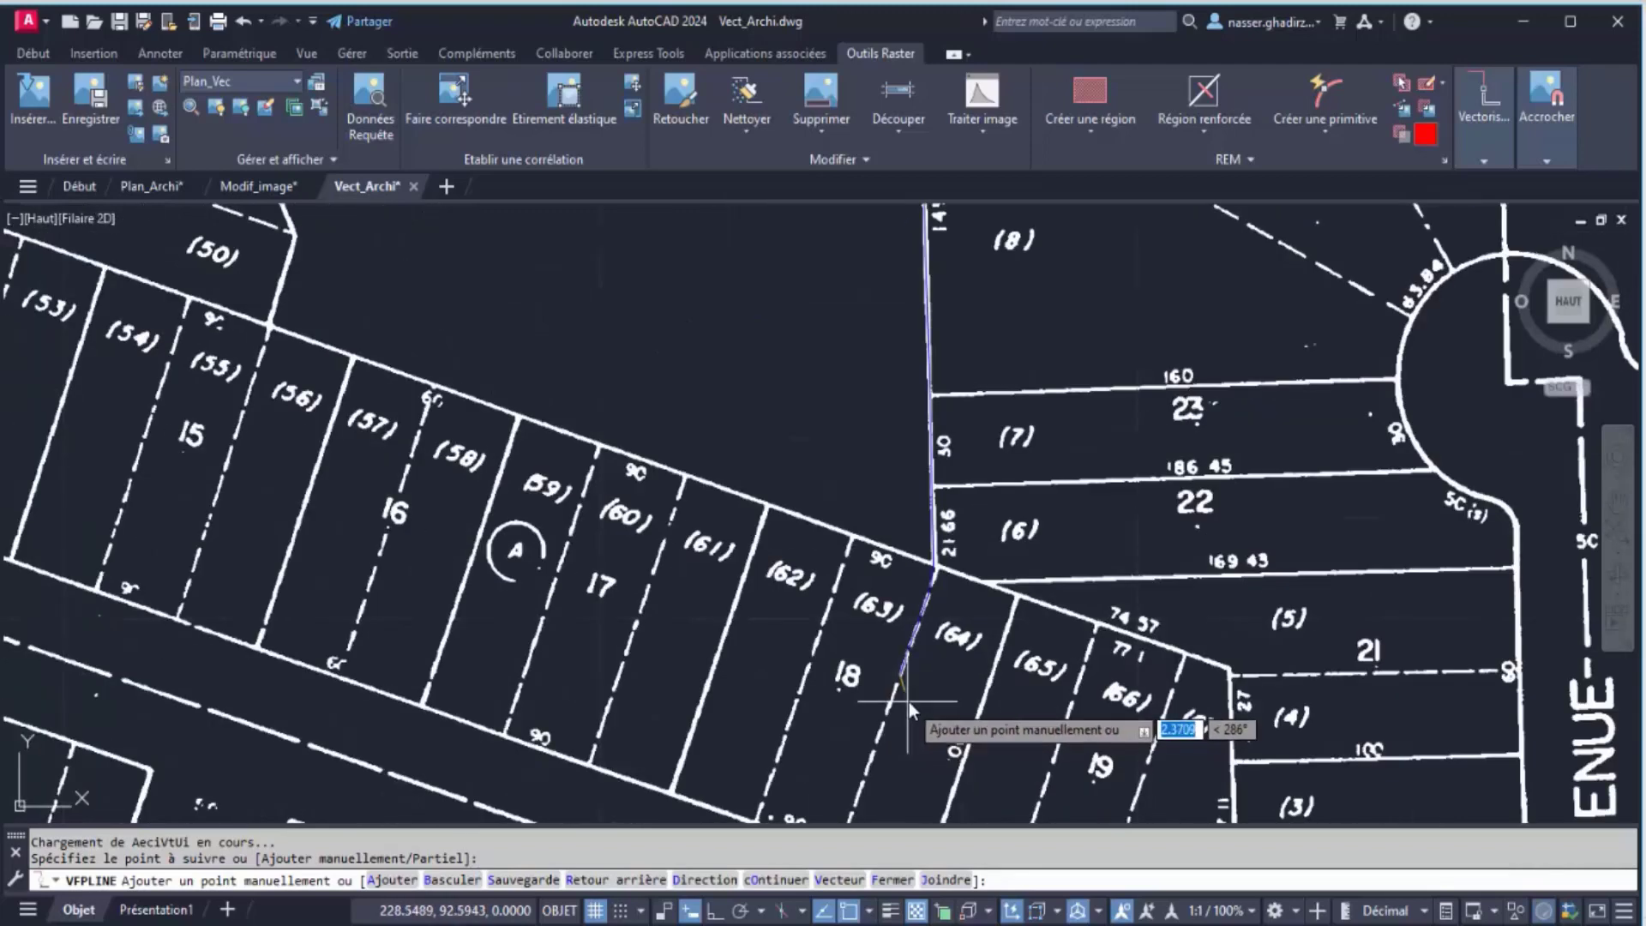
scroll(960, 696, "up", 4)
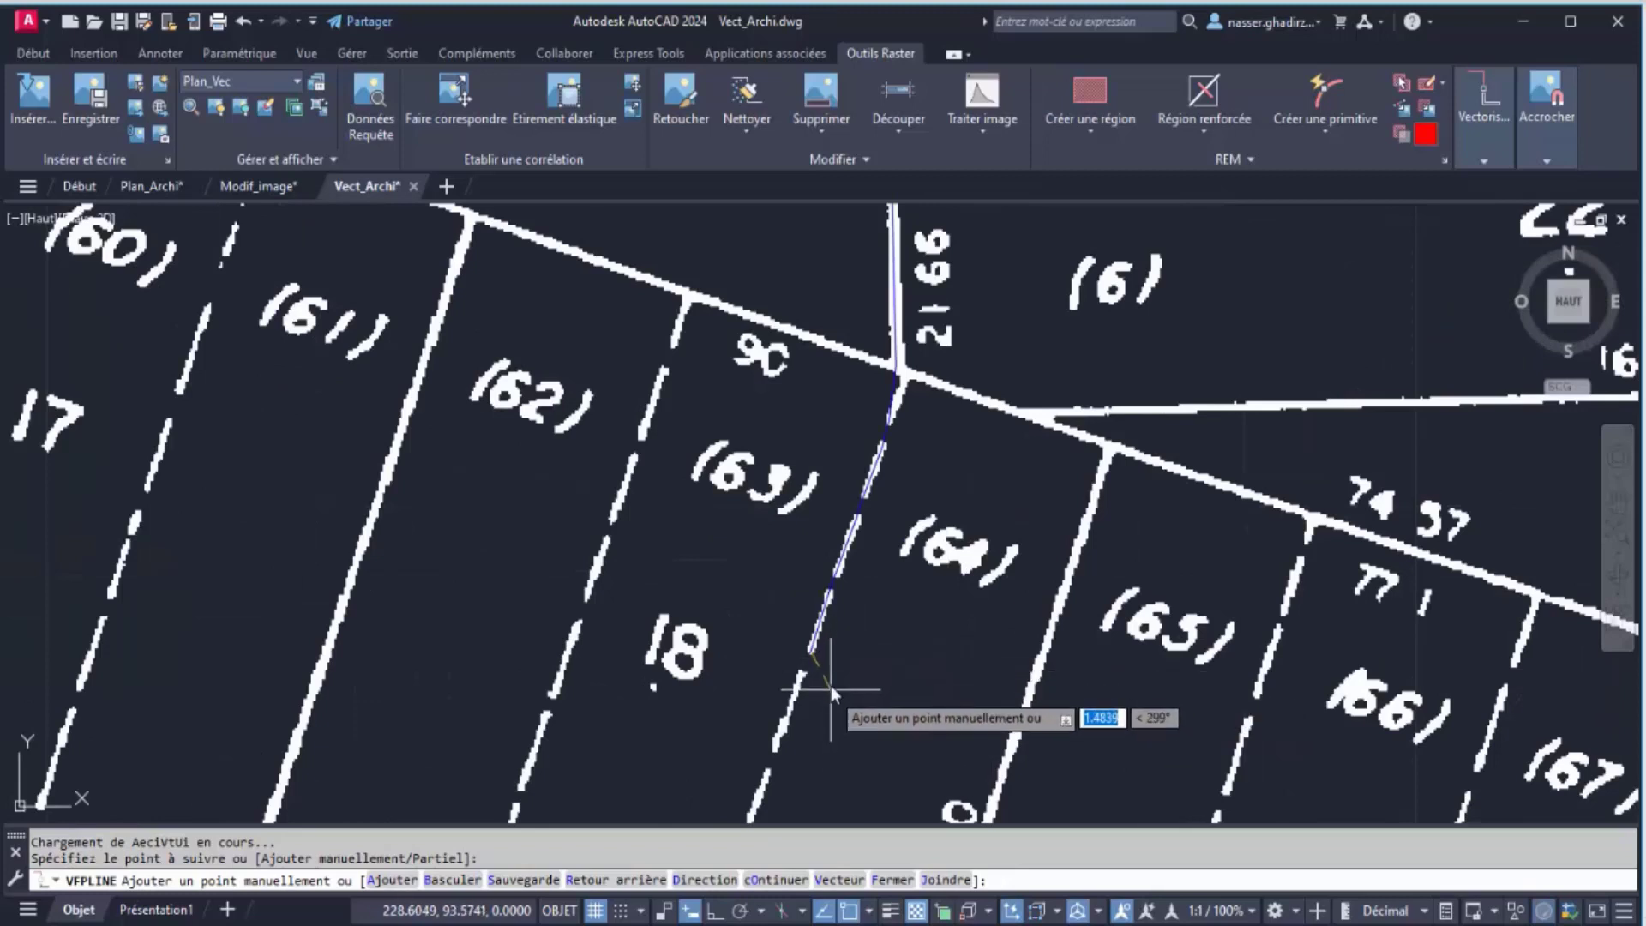
scroll(853, 442, "down", 2)
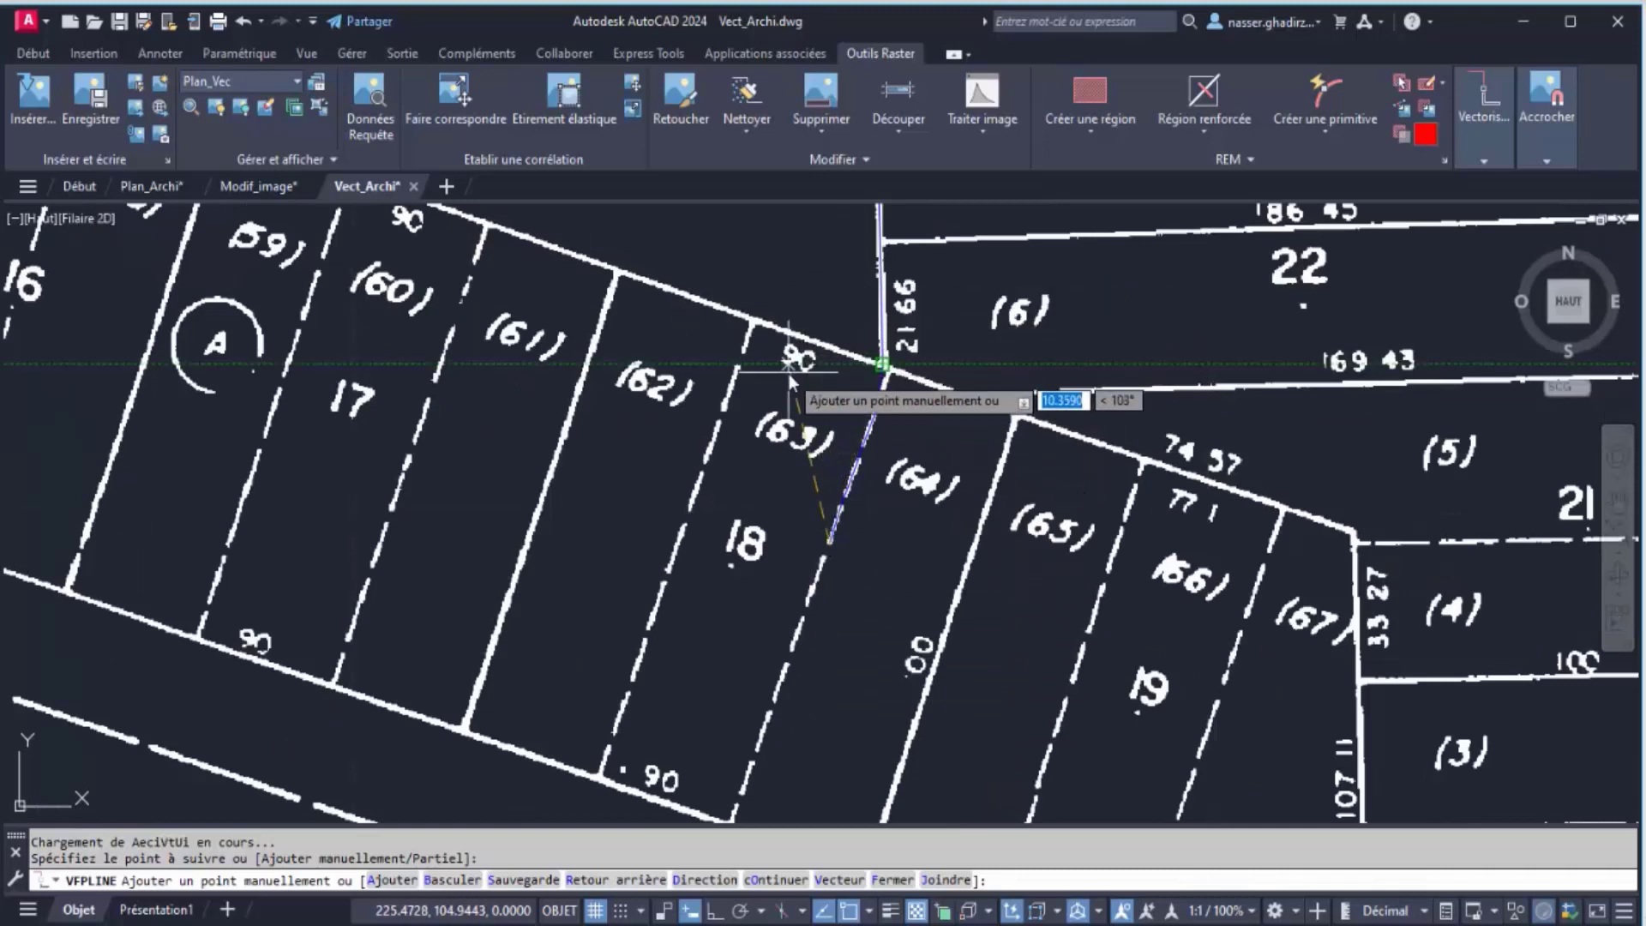
key("Return")
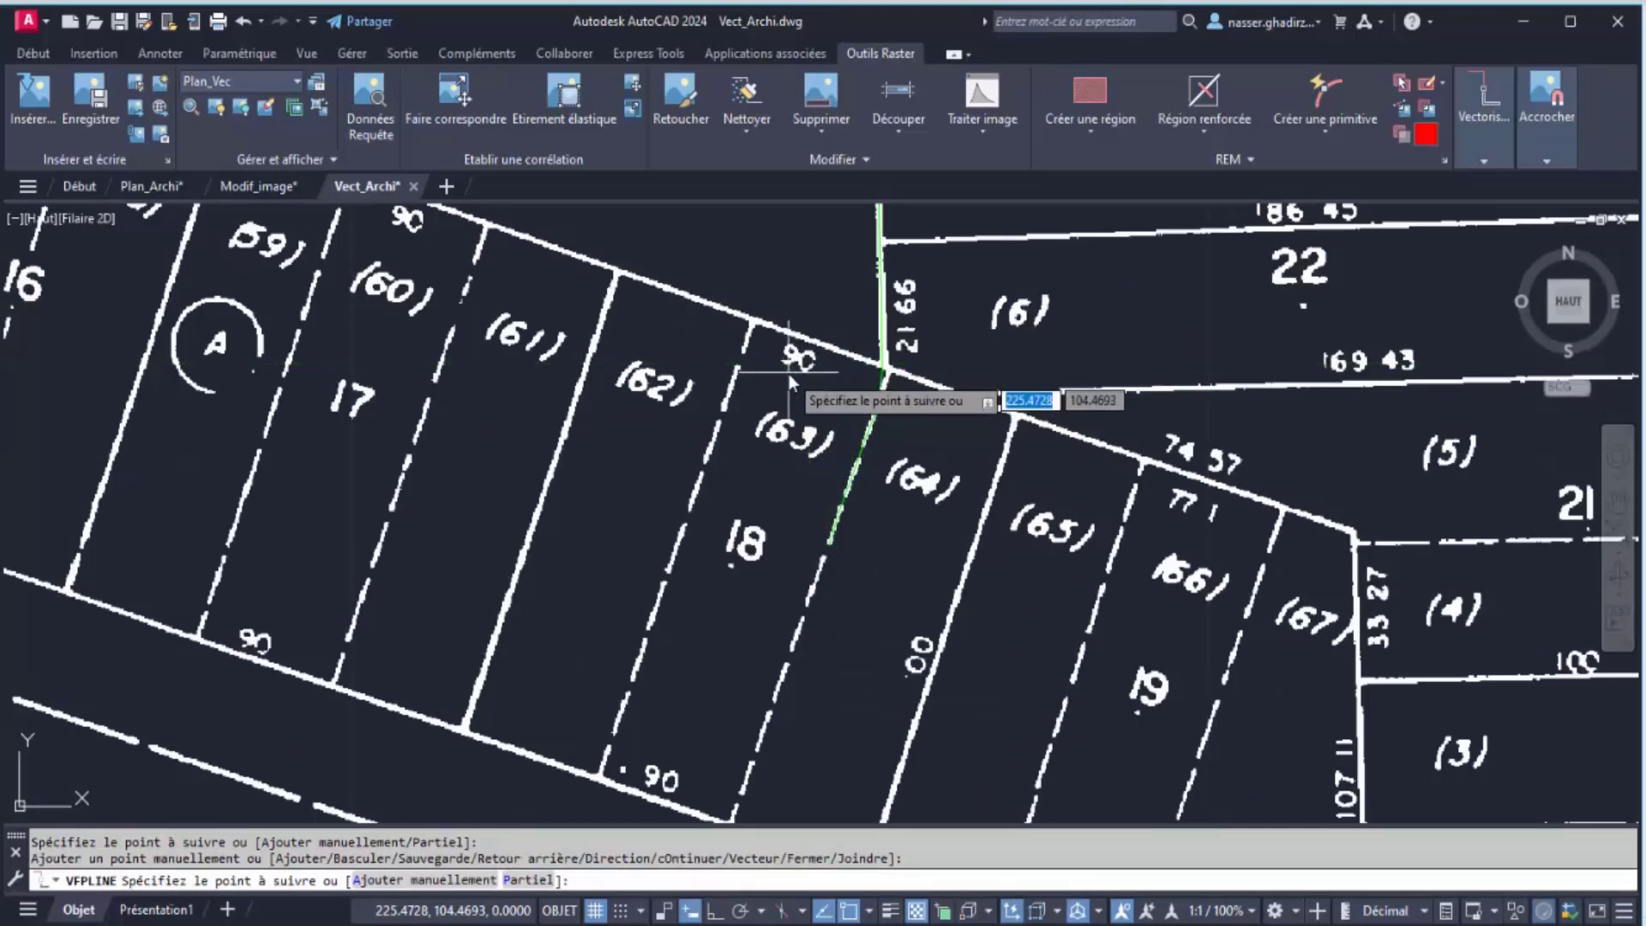
key("Return")
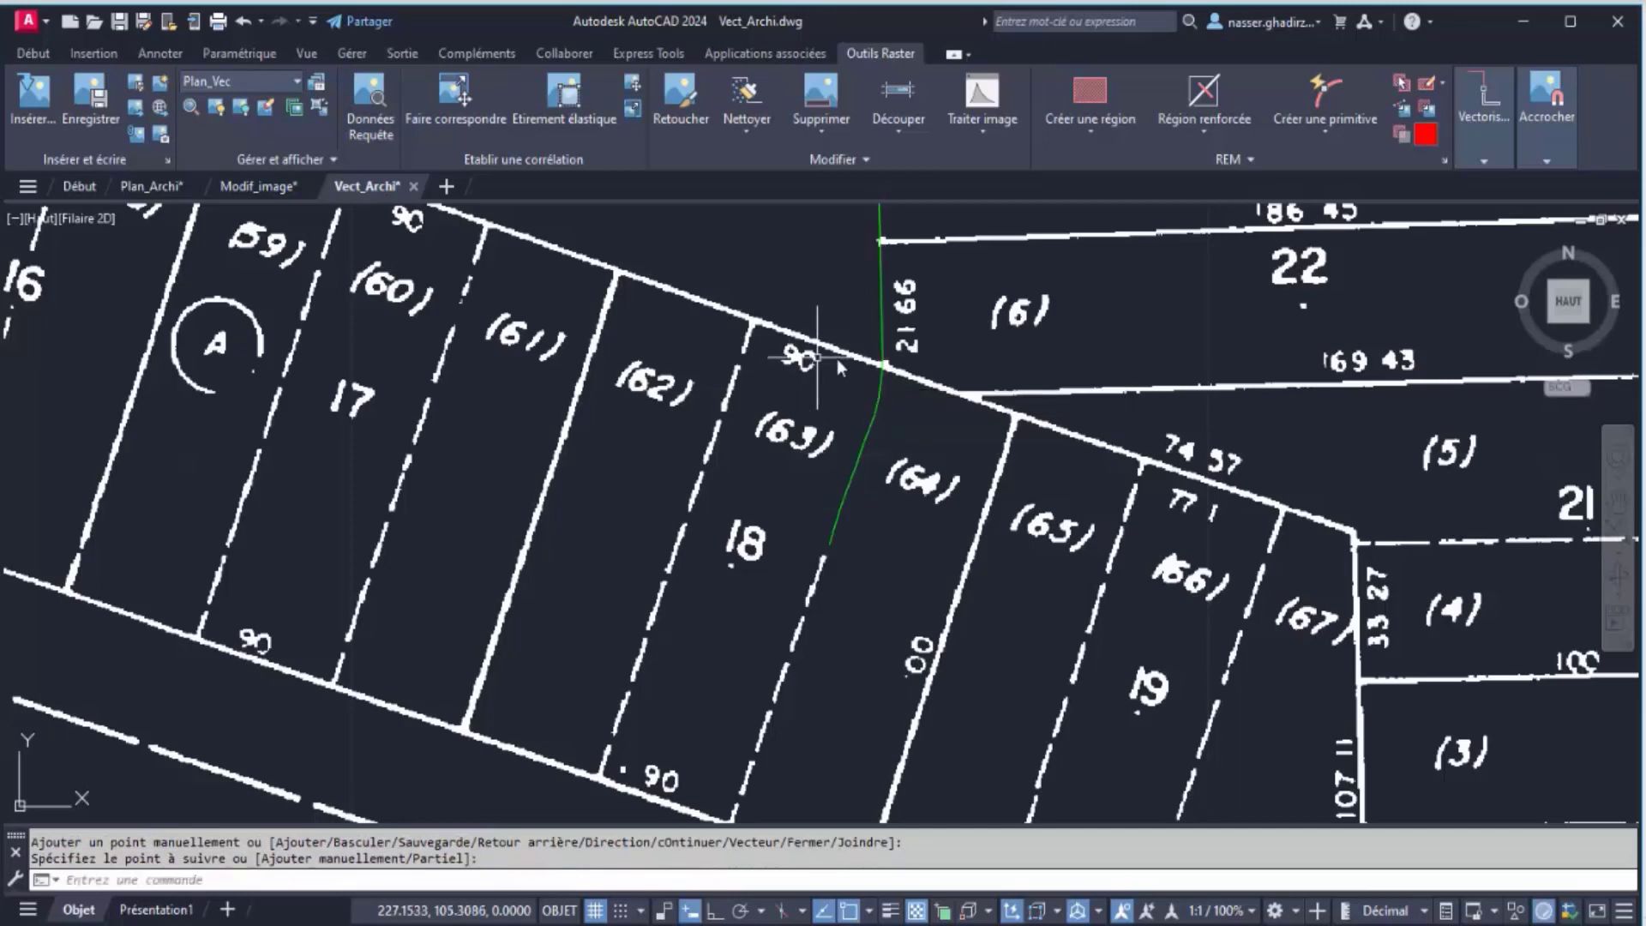
scroll(833, 359, "down", 6)
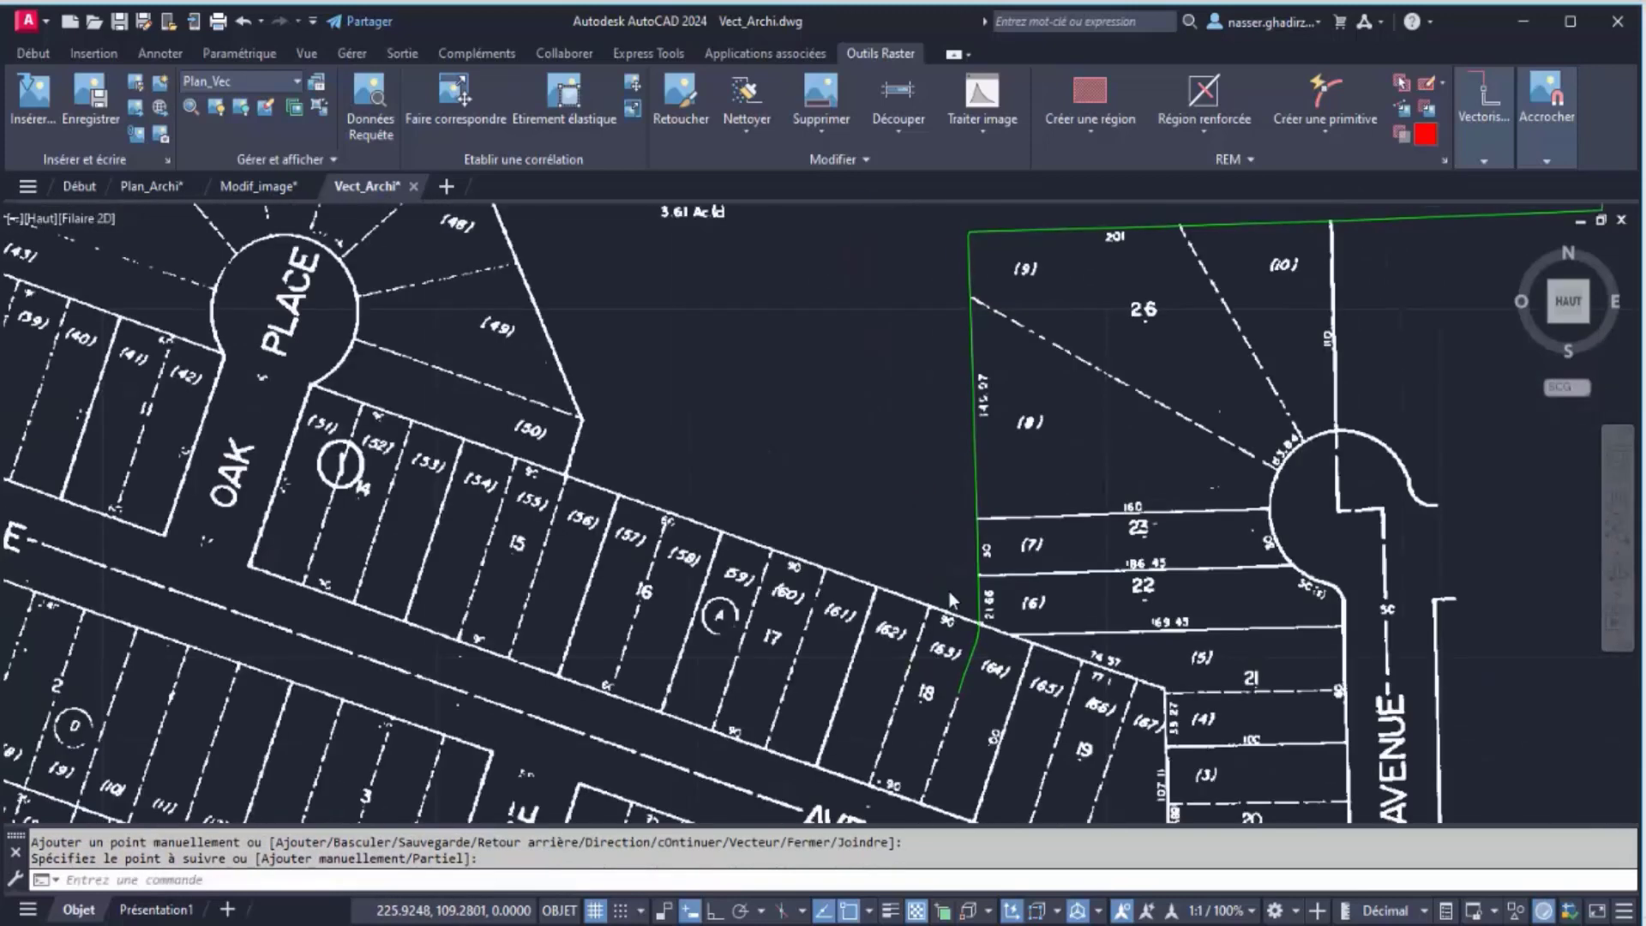
scroll(1003, 484, "down", 2)
scroll(1002, 480, "up", 2)
scroll(1003, 480, "down", 2)
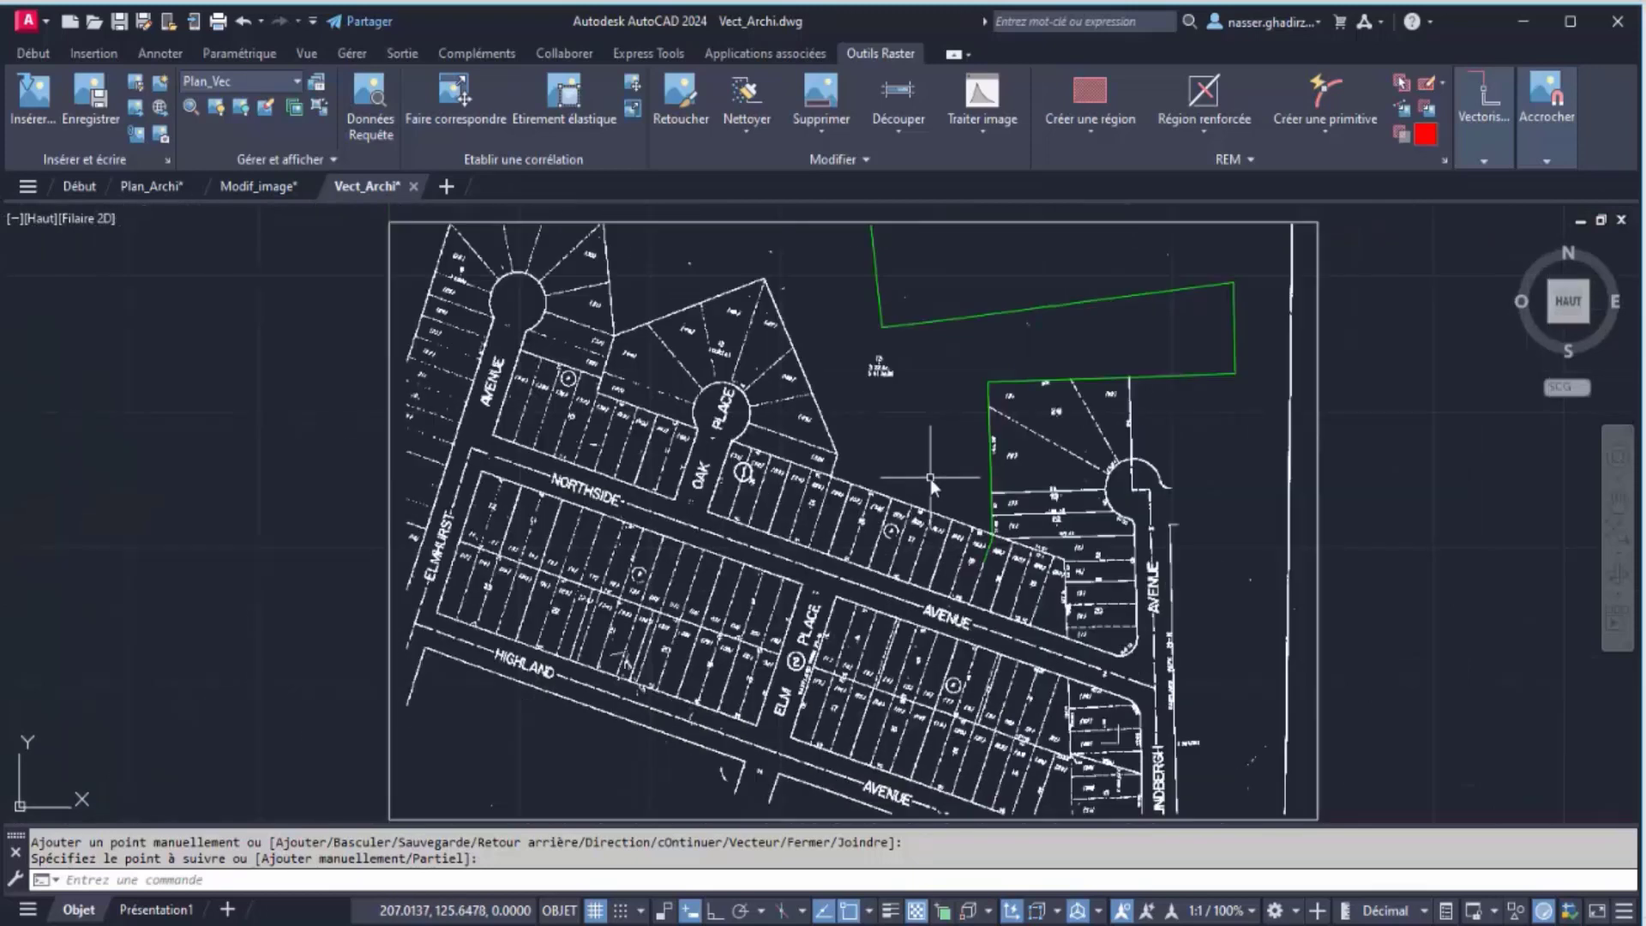
Convert the raster outline from the Oak Place lots along Northside Avenue to the cul-de-sac into a second polyline and check its vertices
left_click(1323, 127)
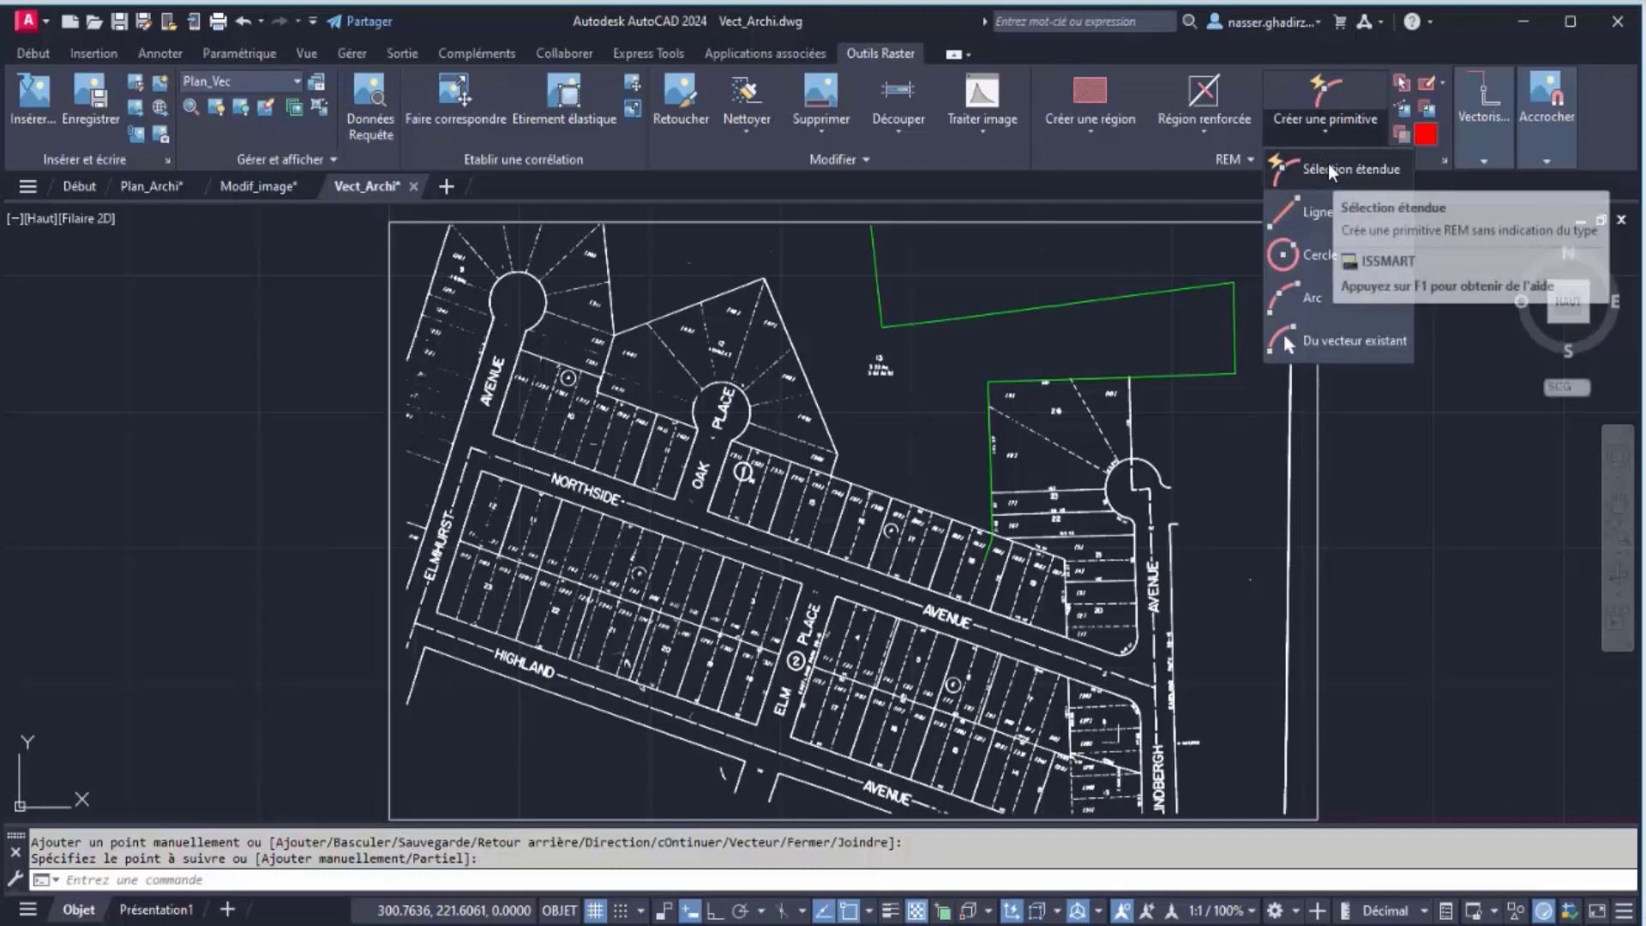
left_click(1488, 146)
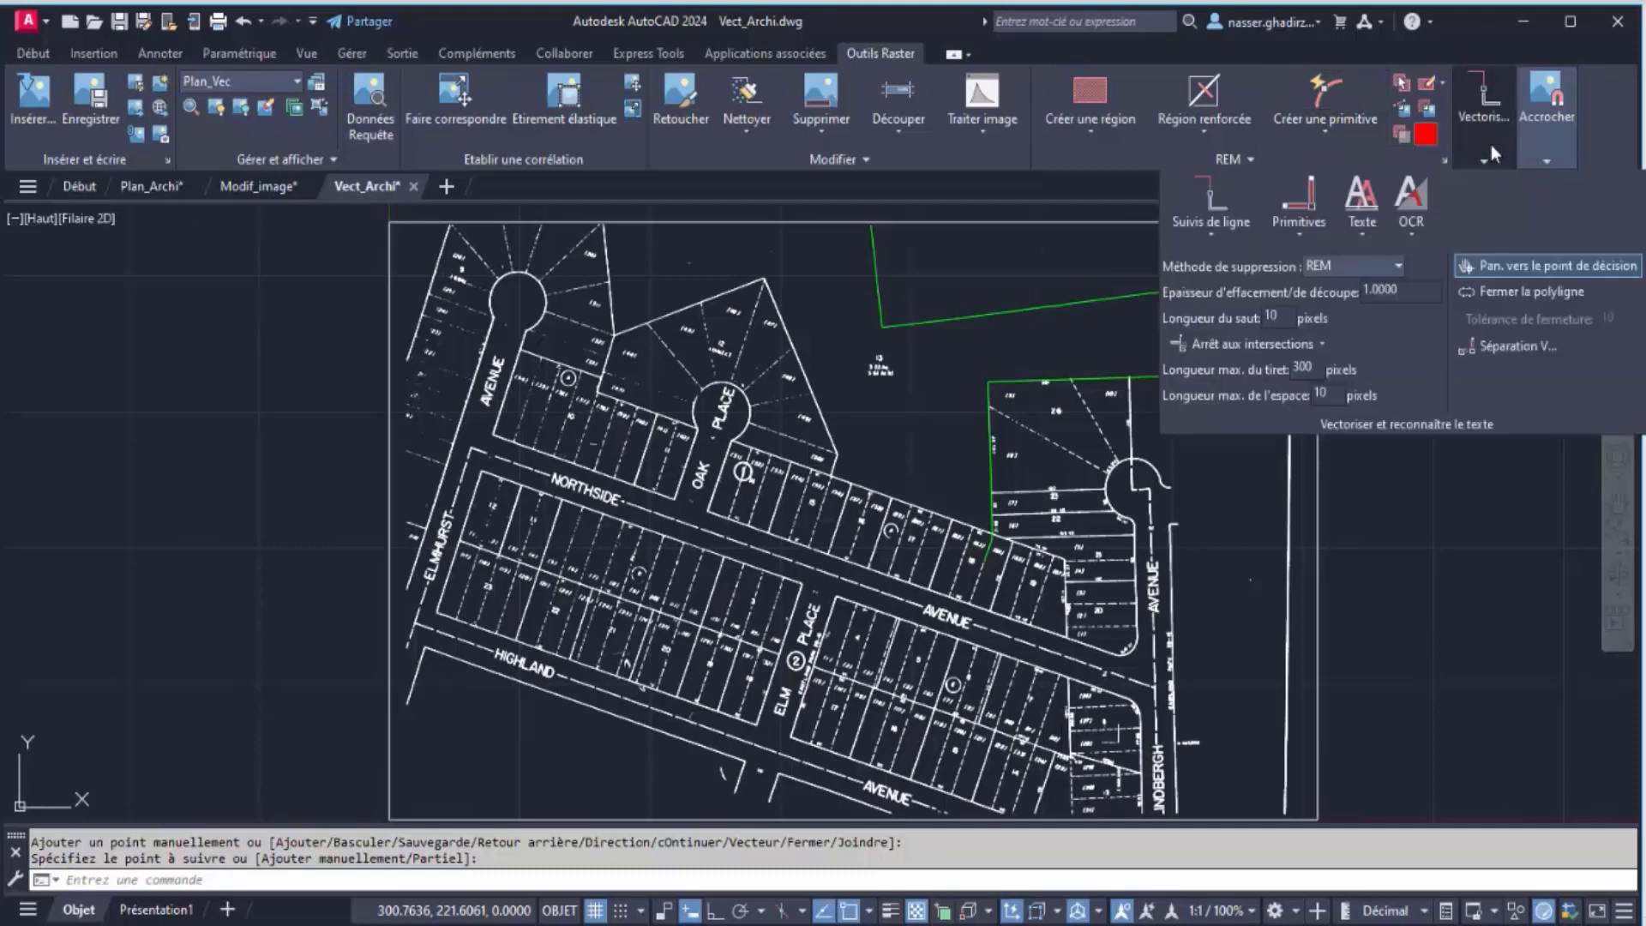
left_click(1205, 222)
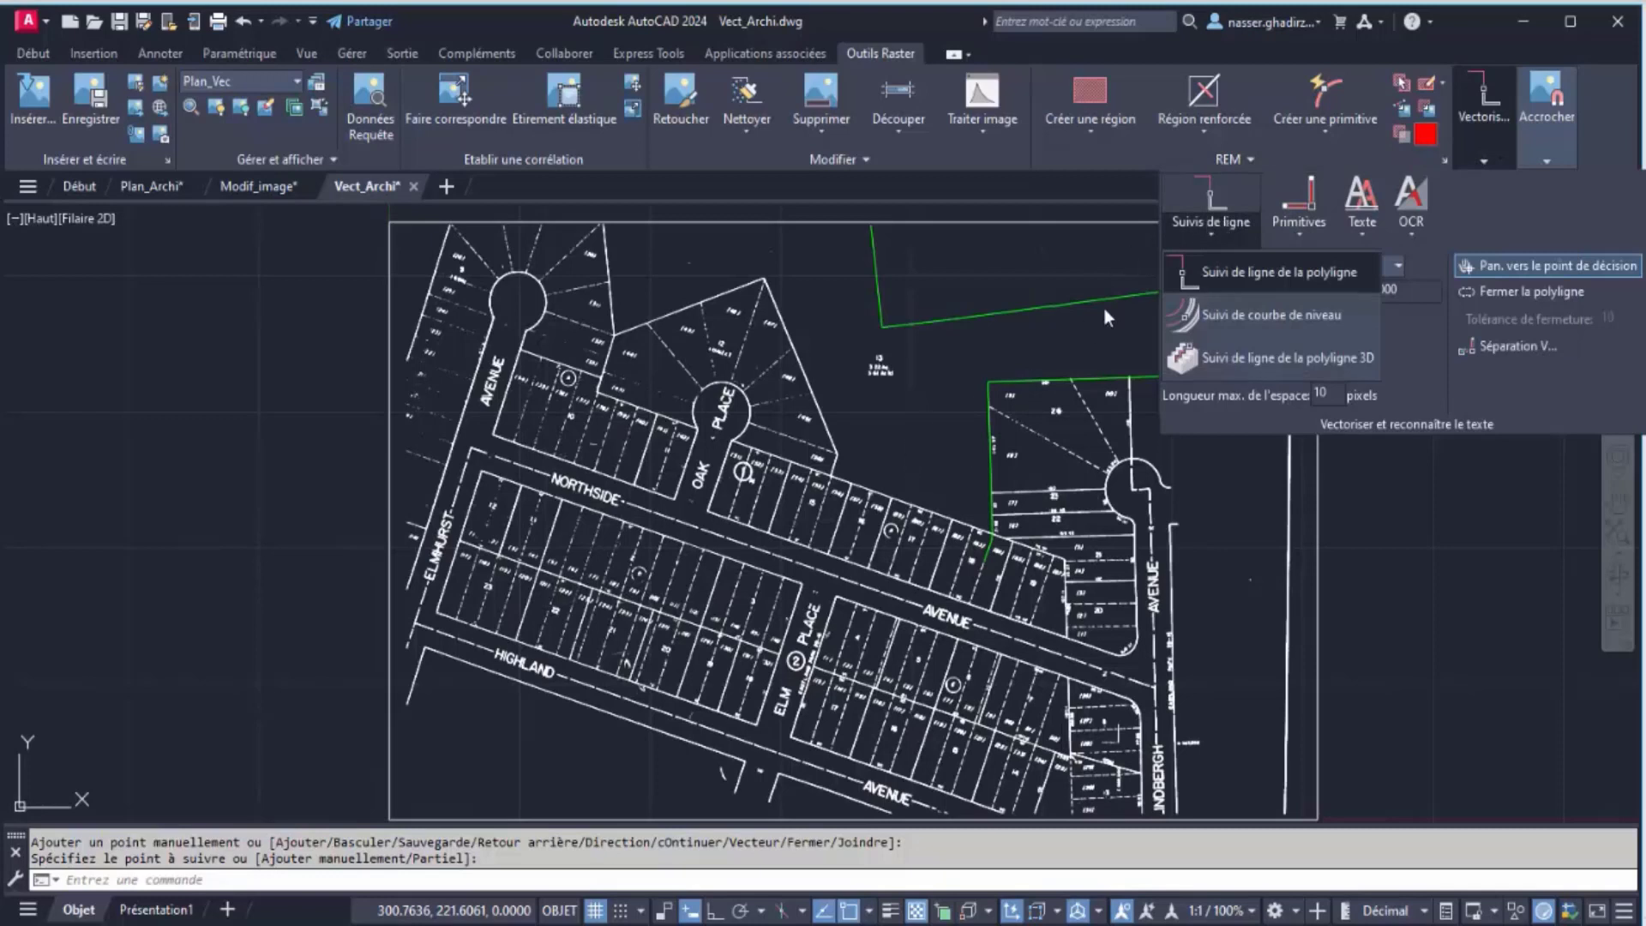
left_click(1227, 270)
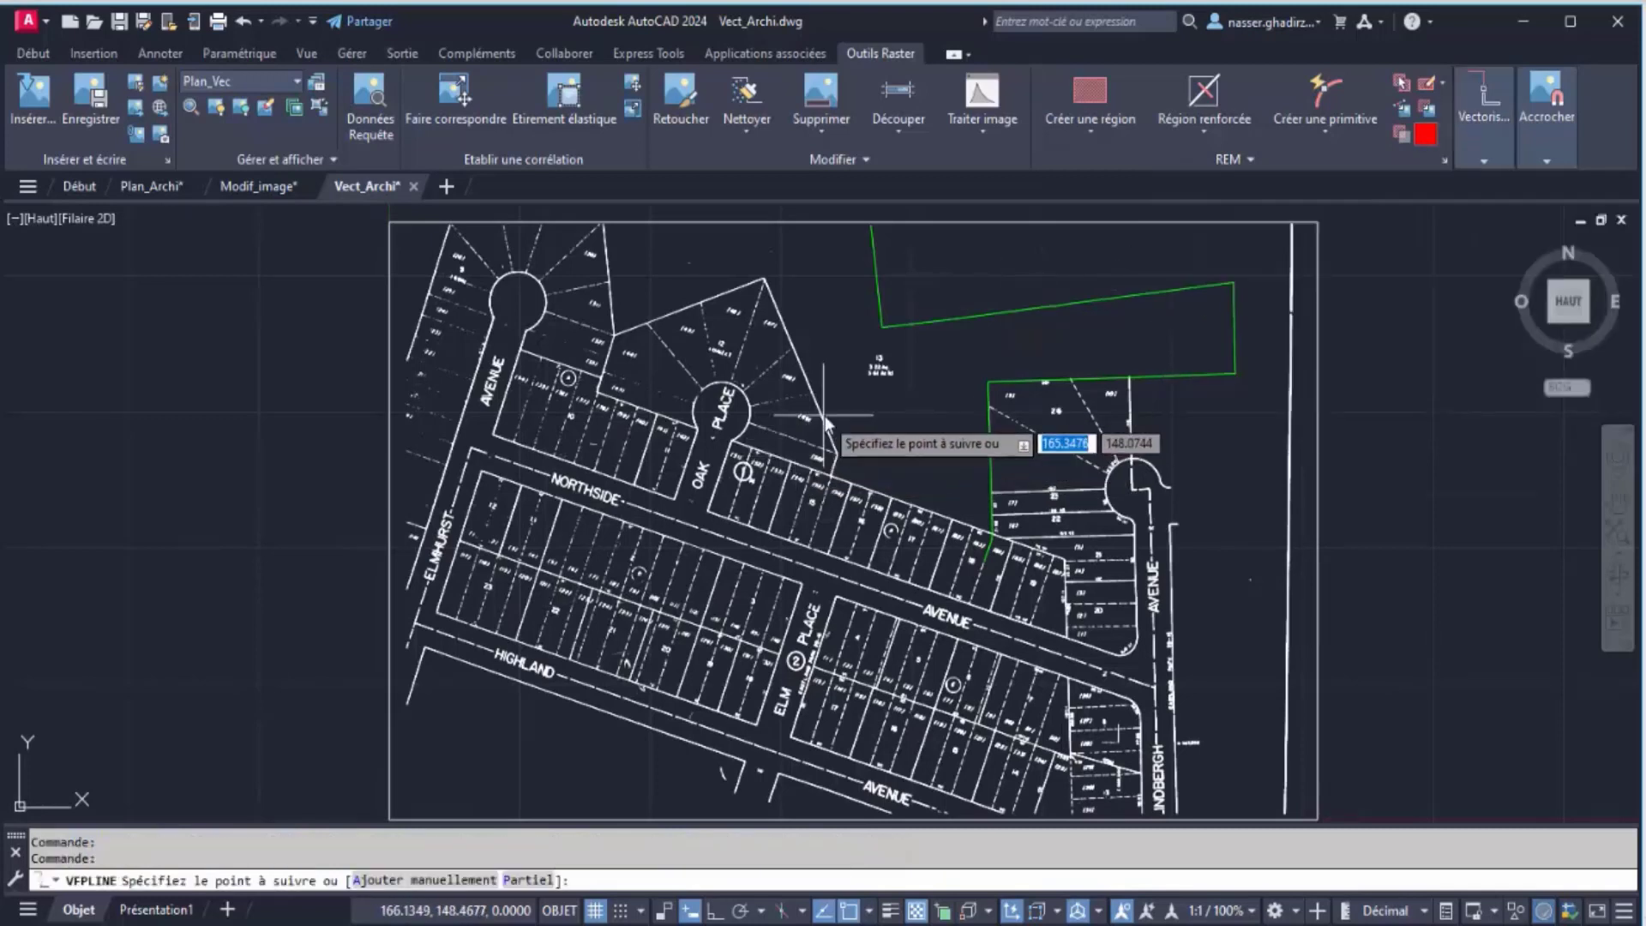
left_click(825, 420)
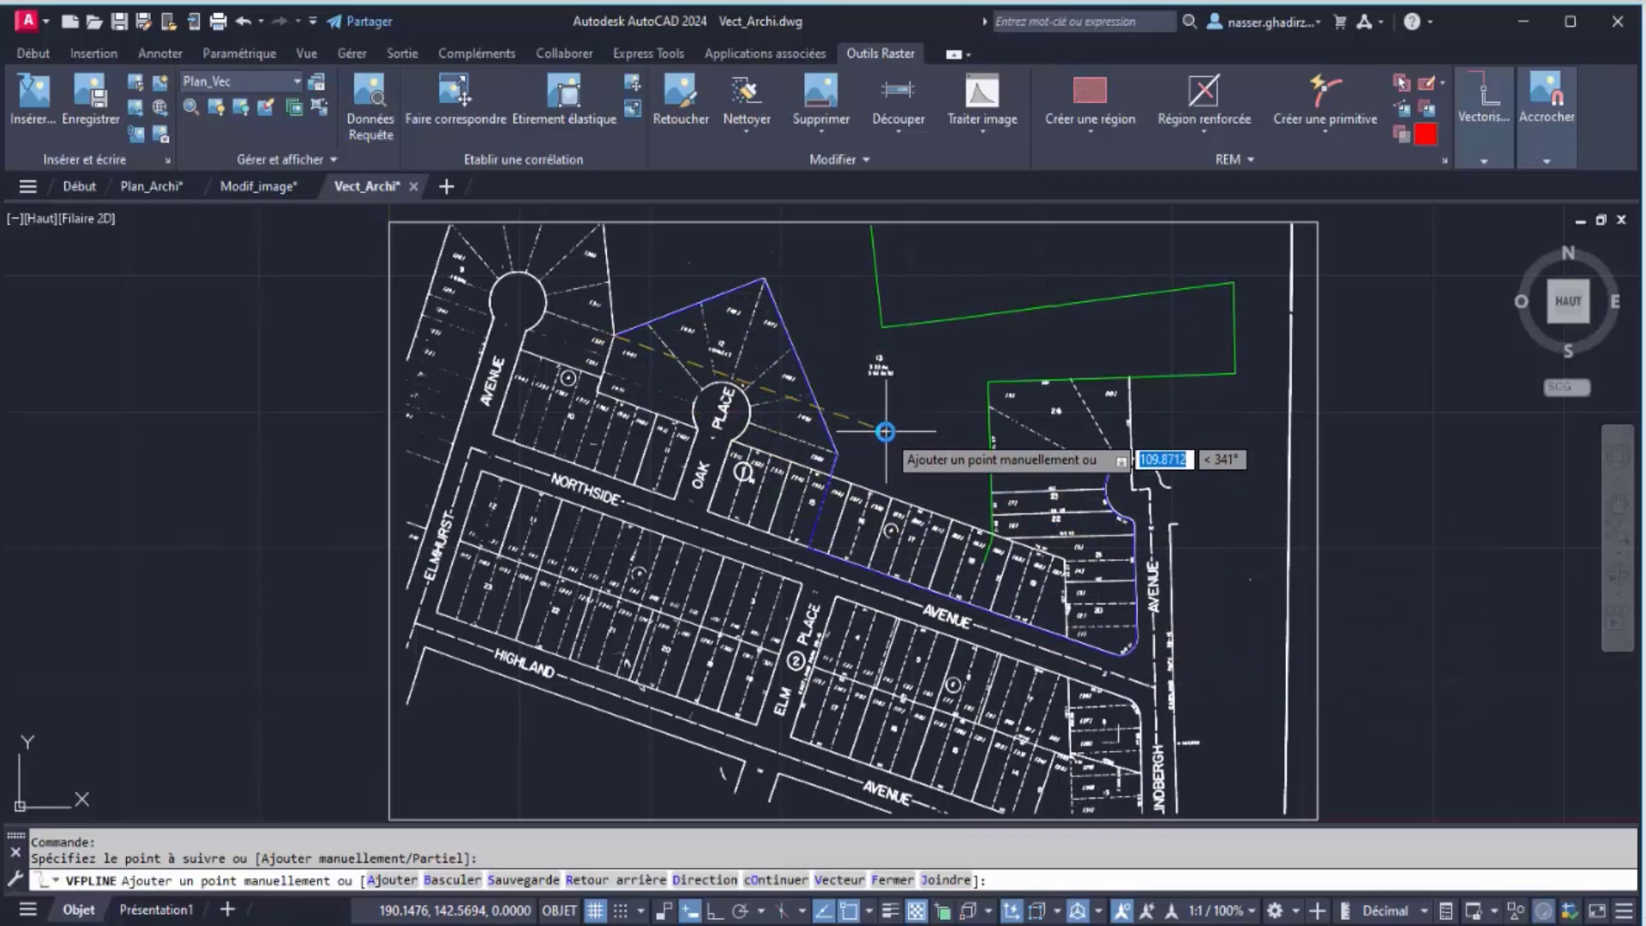
key("Return")
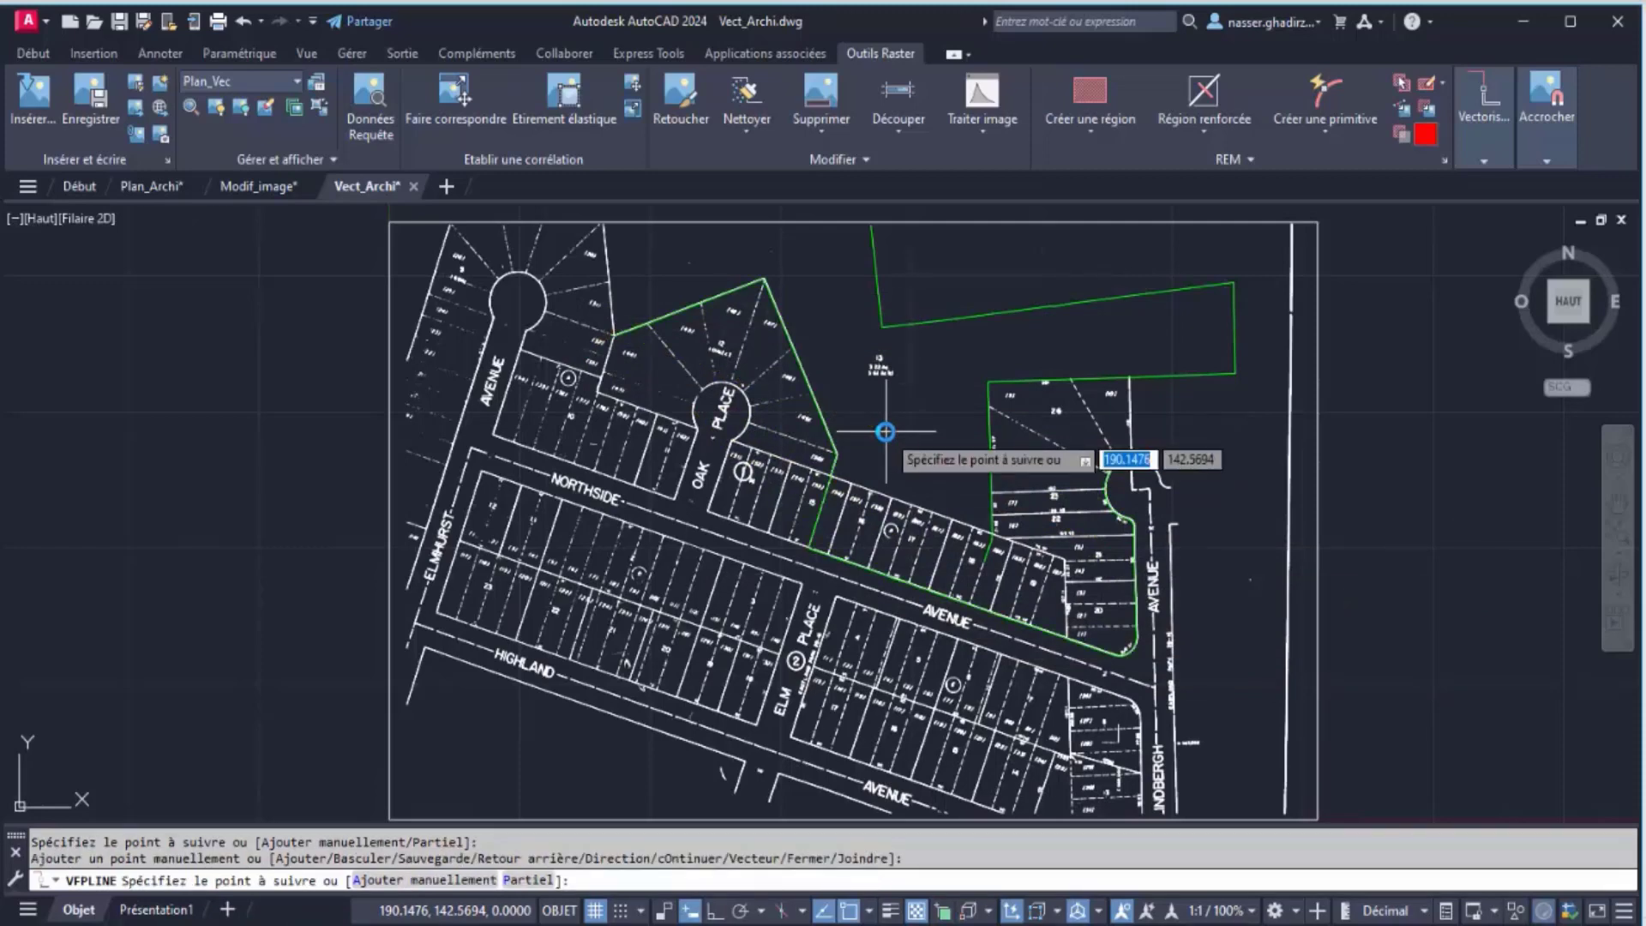
key("Return")
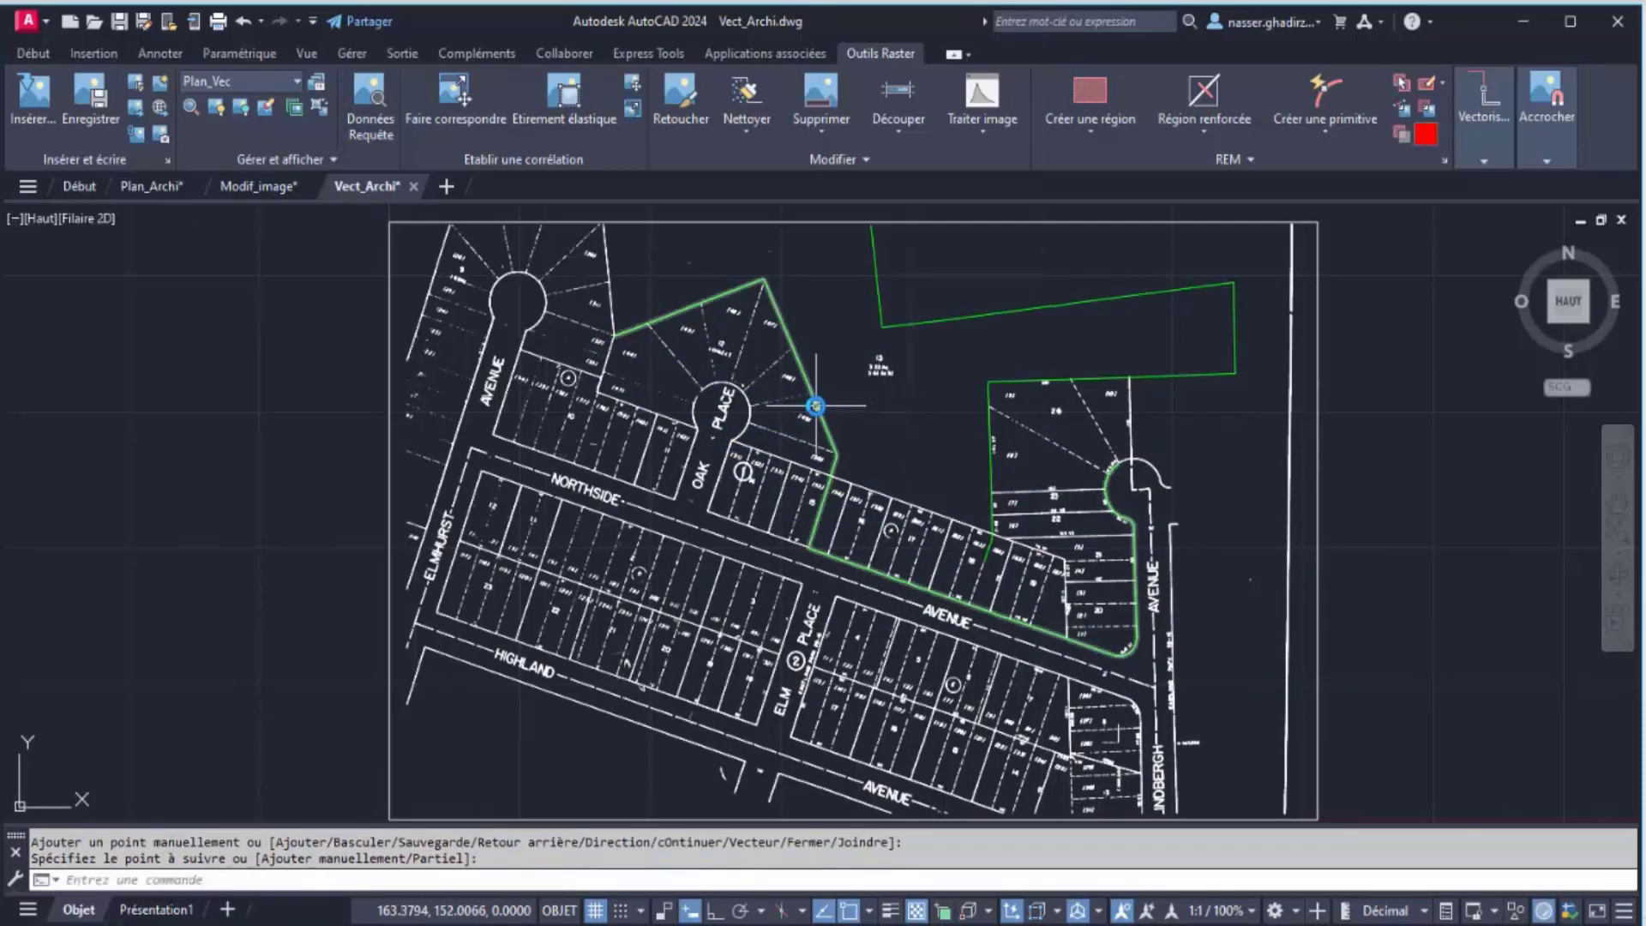
left_click(813, 397)
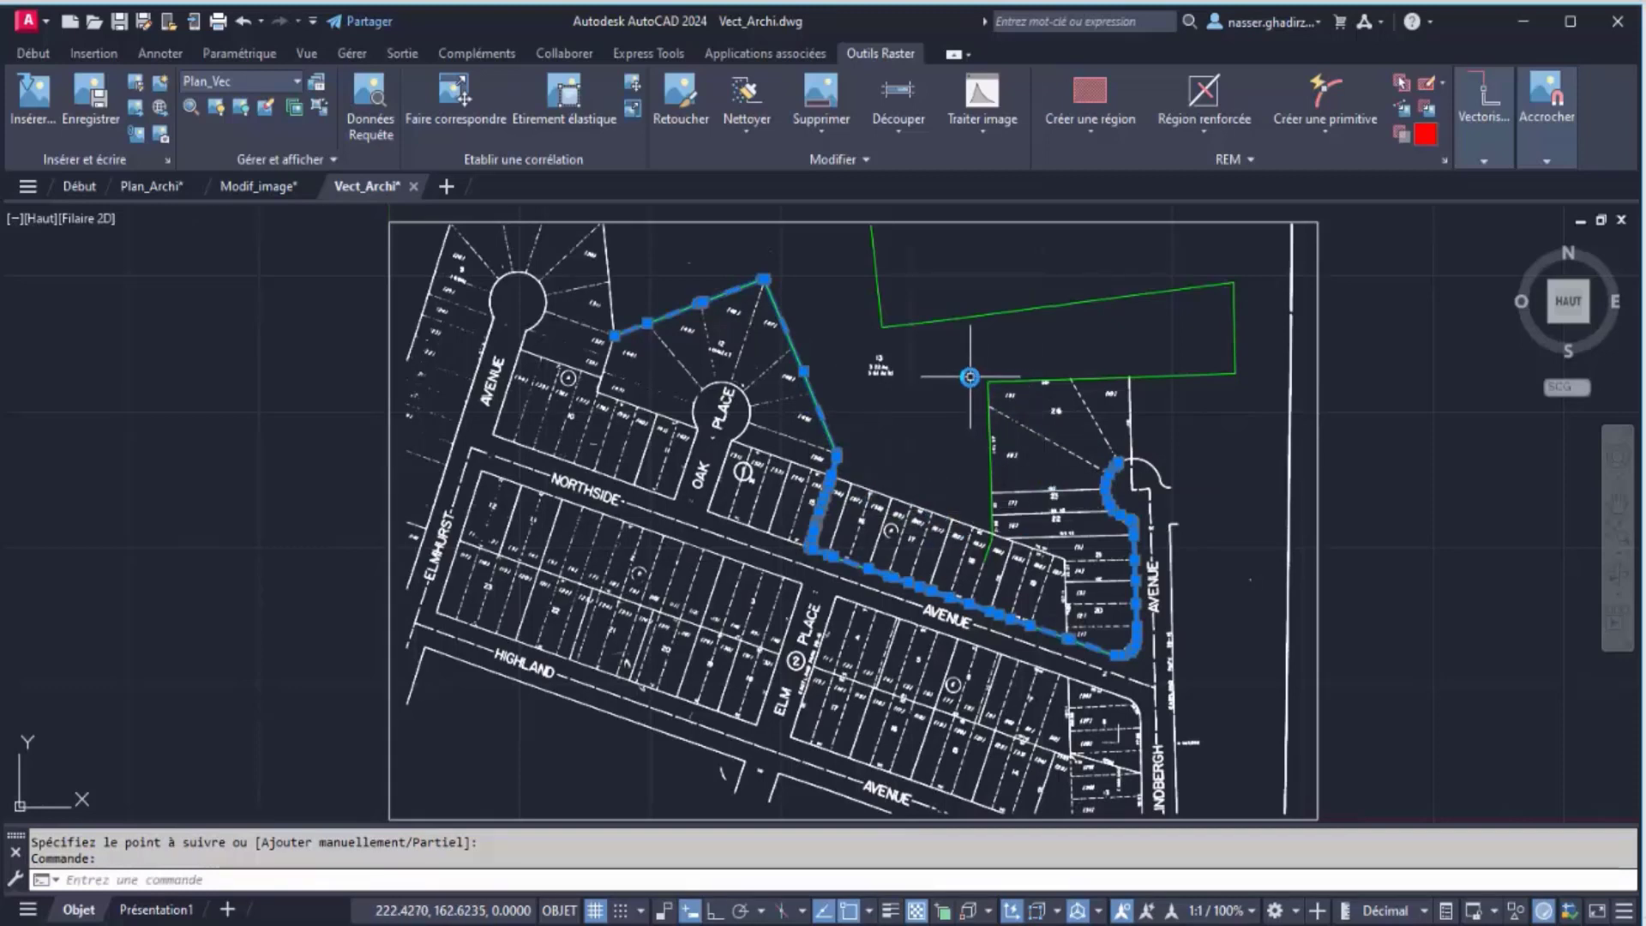
key("Escape")
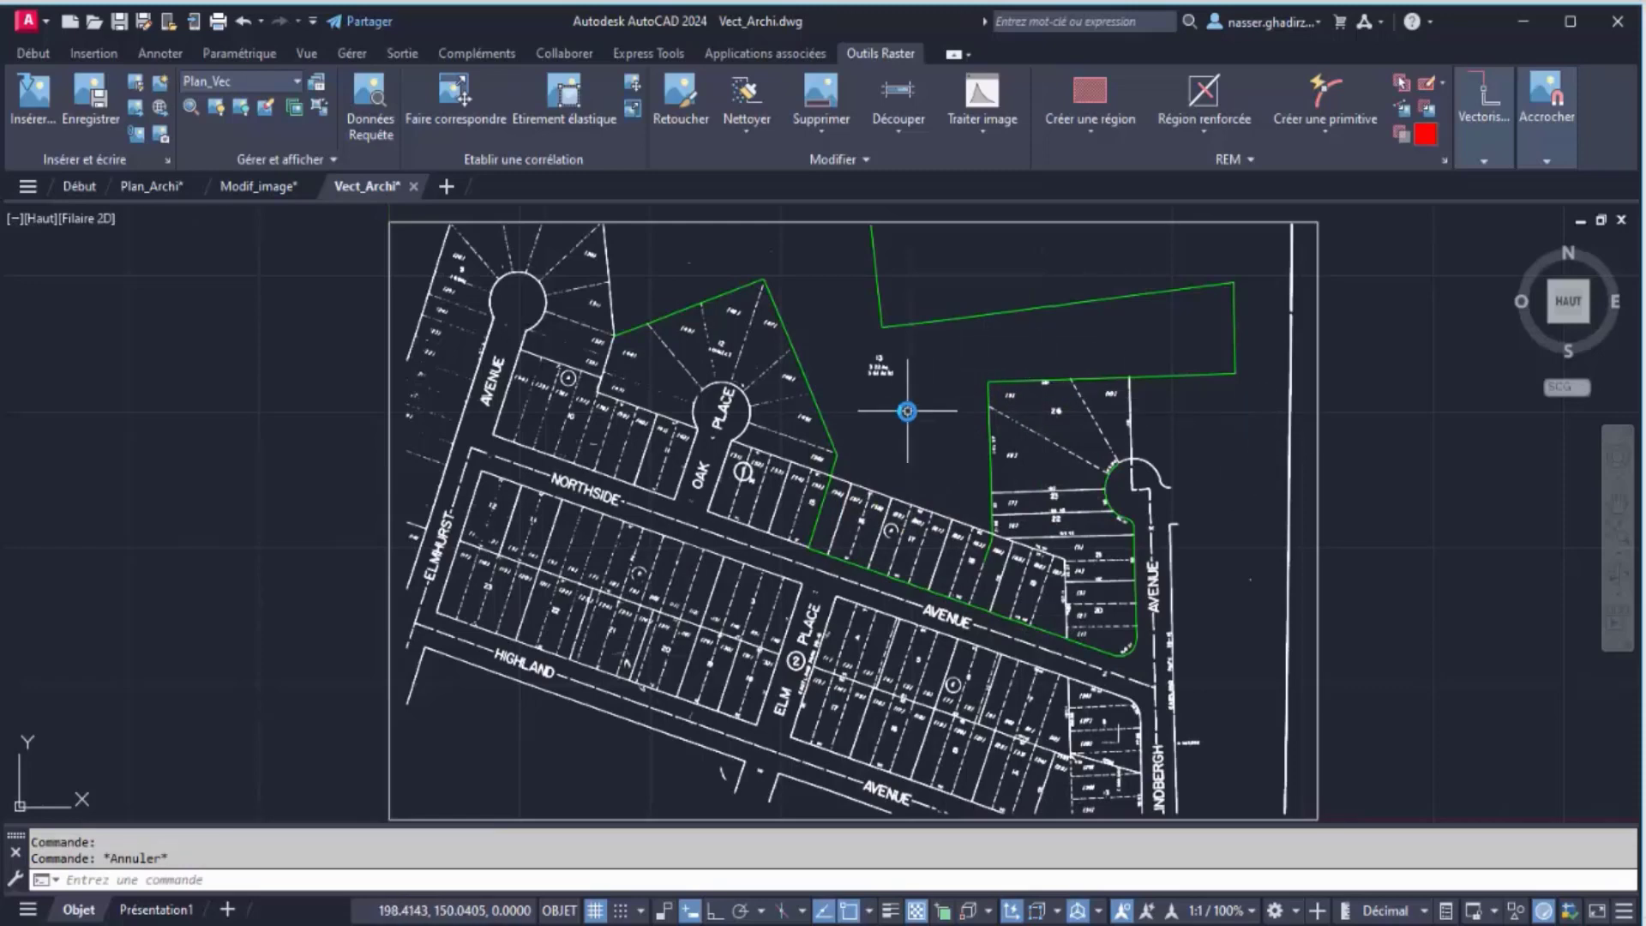
Convert the raster frontage line of lot 4, running from the Elm Place corner along Northside Avenue, into a vector line primitive
middle_click_drag(907, 411, 856, 507)
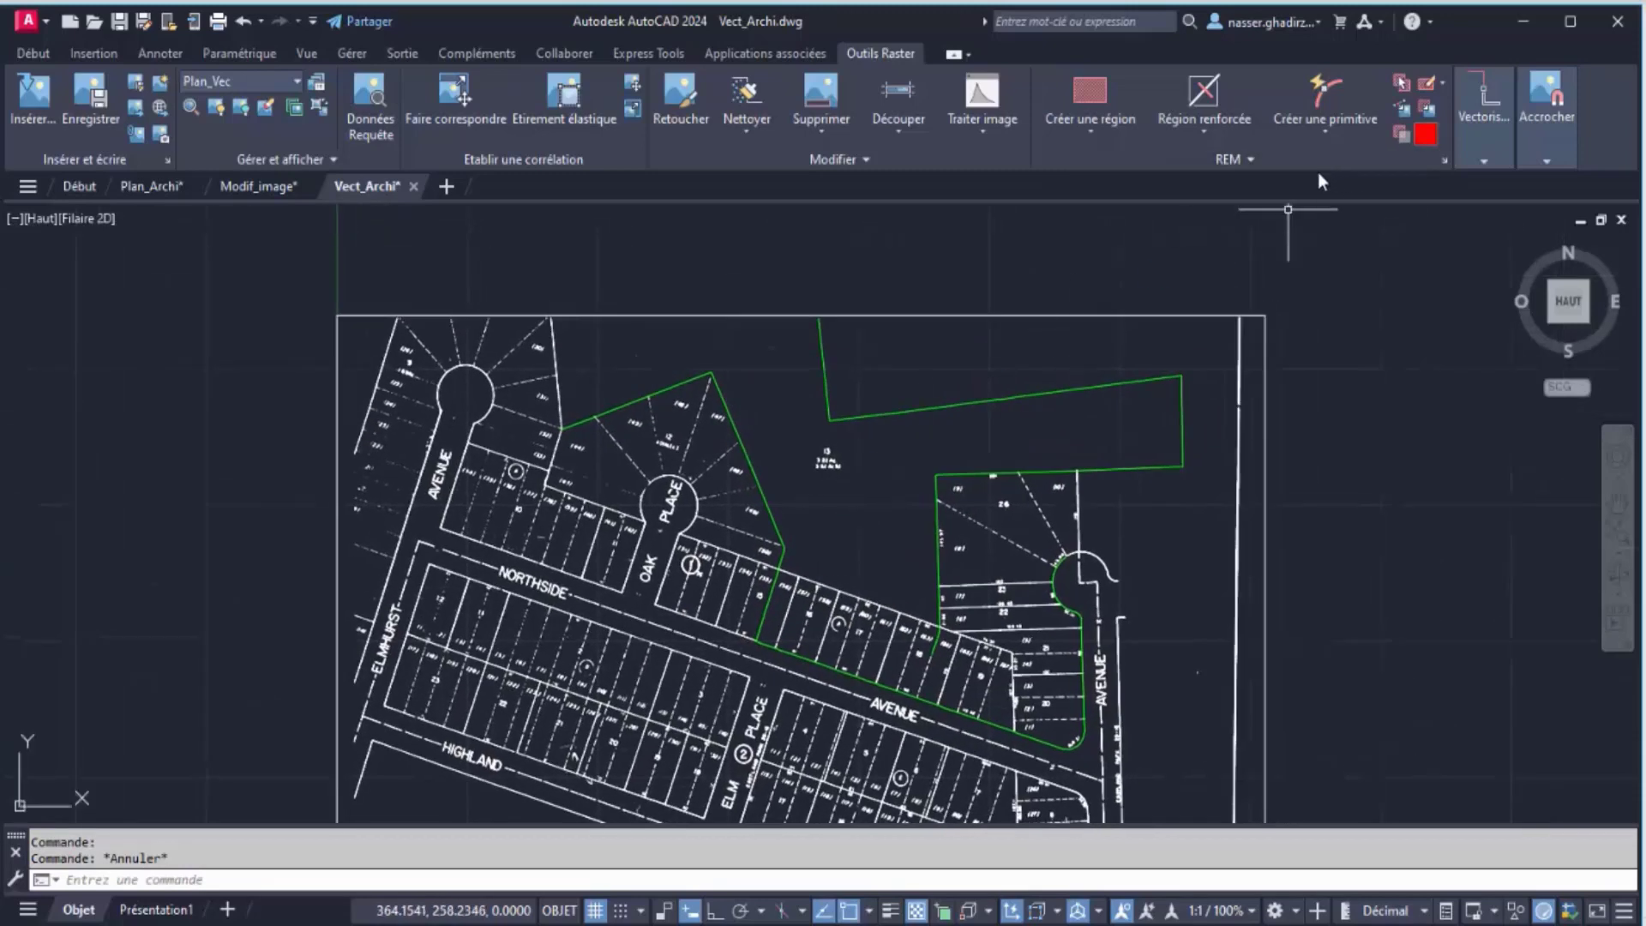
left_click(1484, 162)
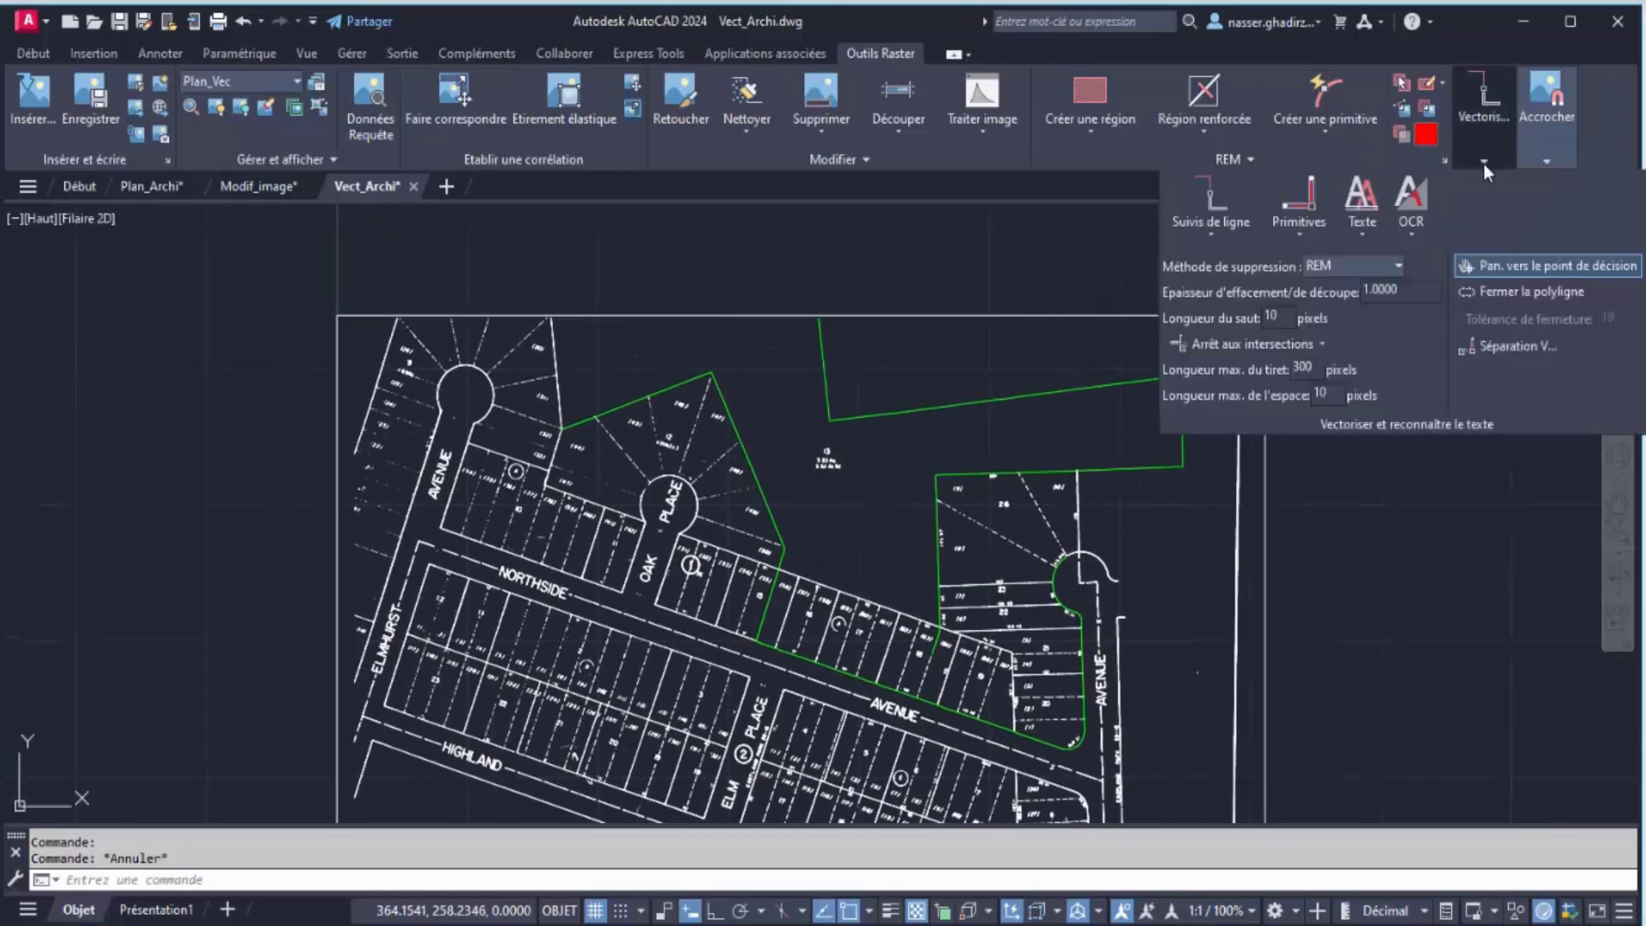
left_click(1299, 232)
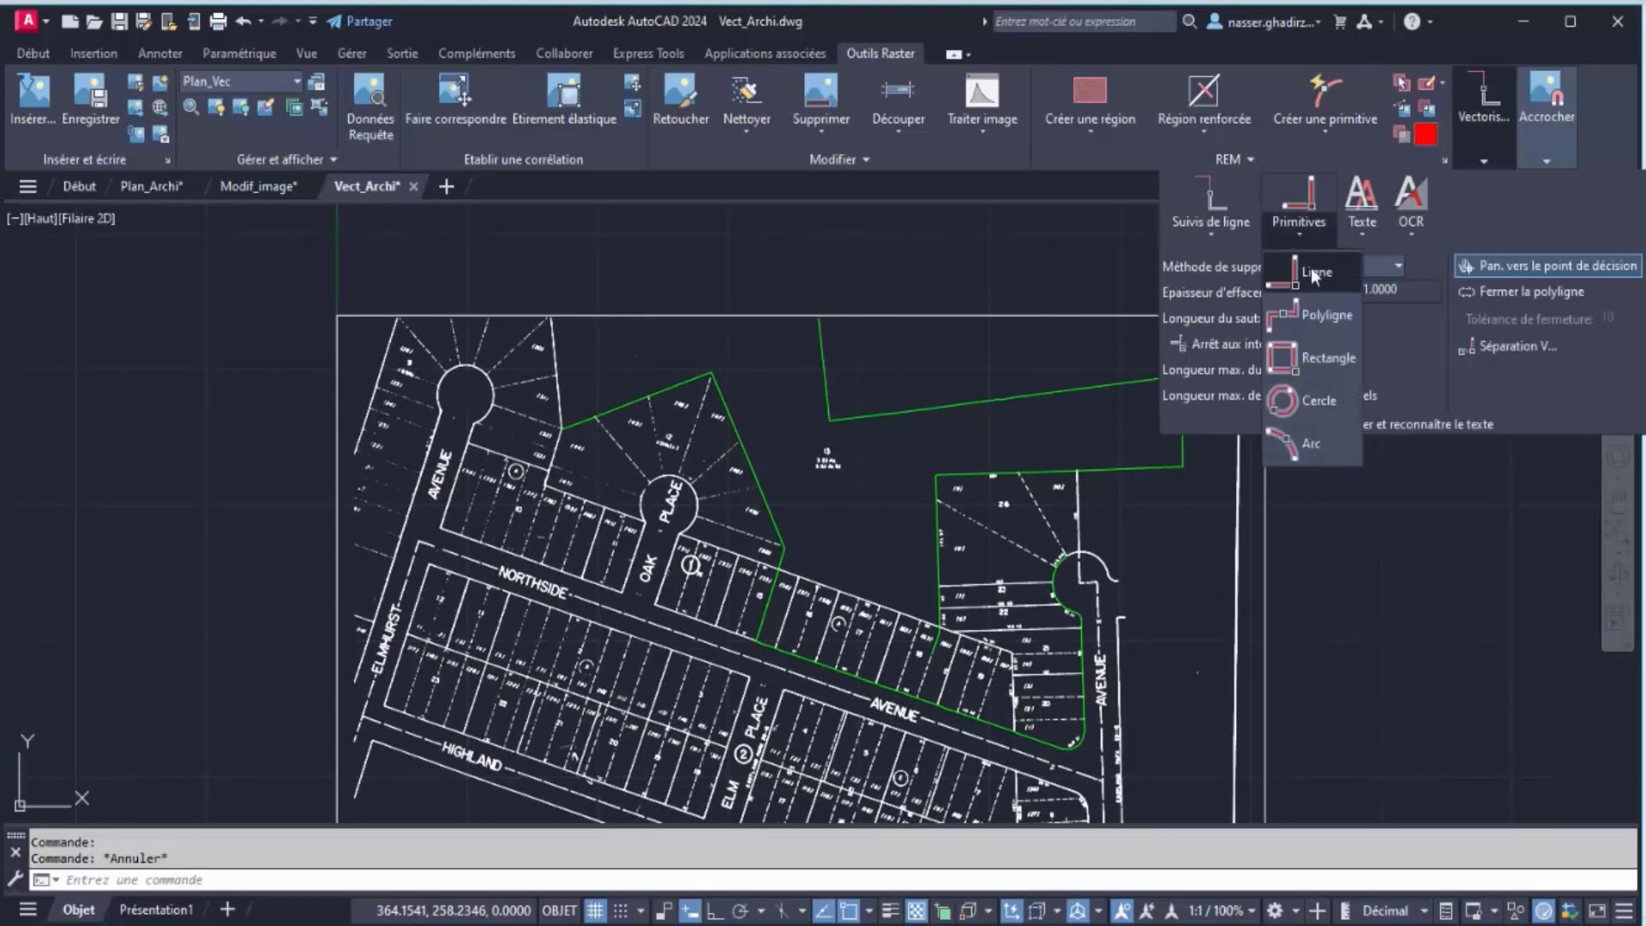
left_click(1312, 271)
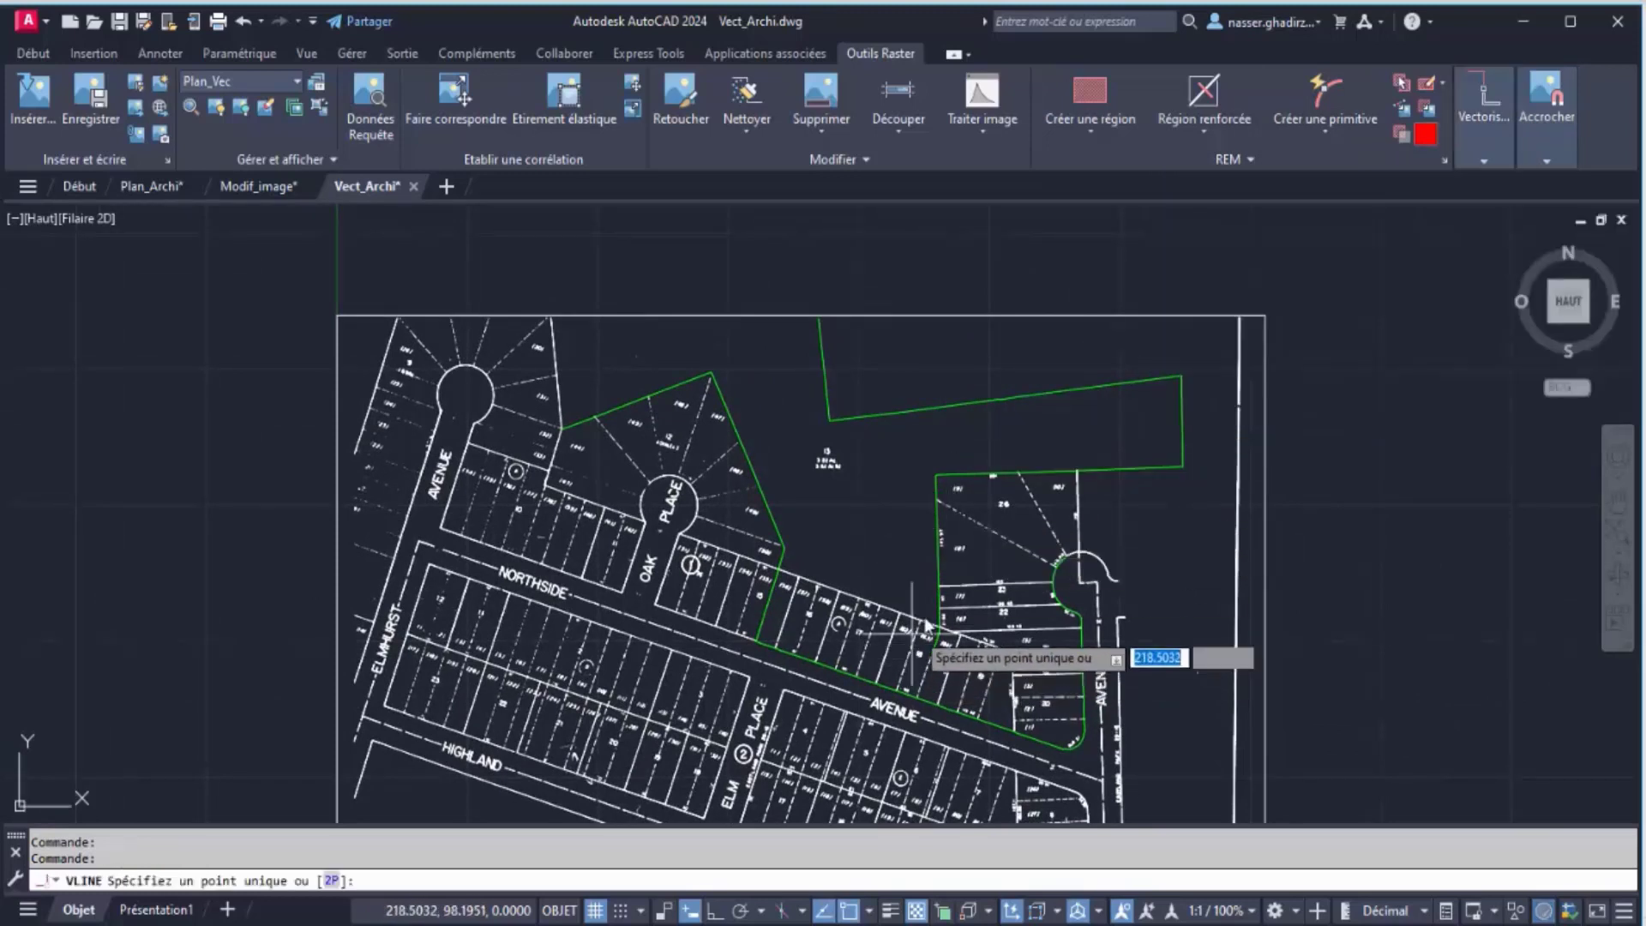
middle_click_drag(844, 579, 860, 497)
scroll(866, 514, "up", 5)
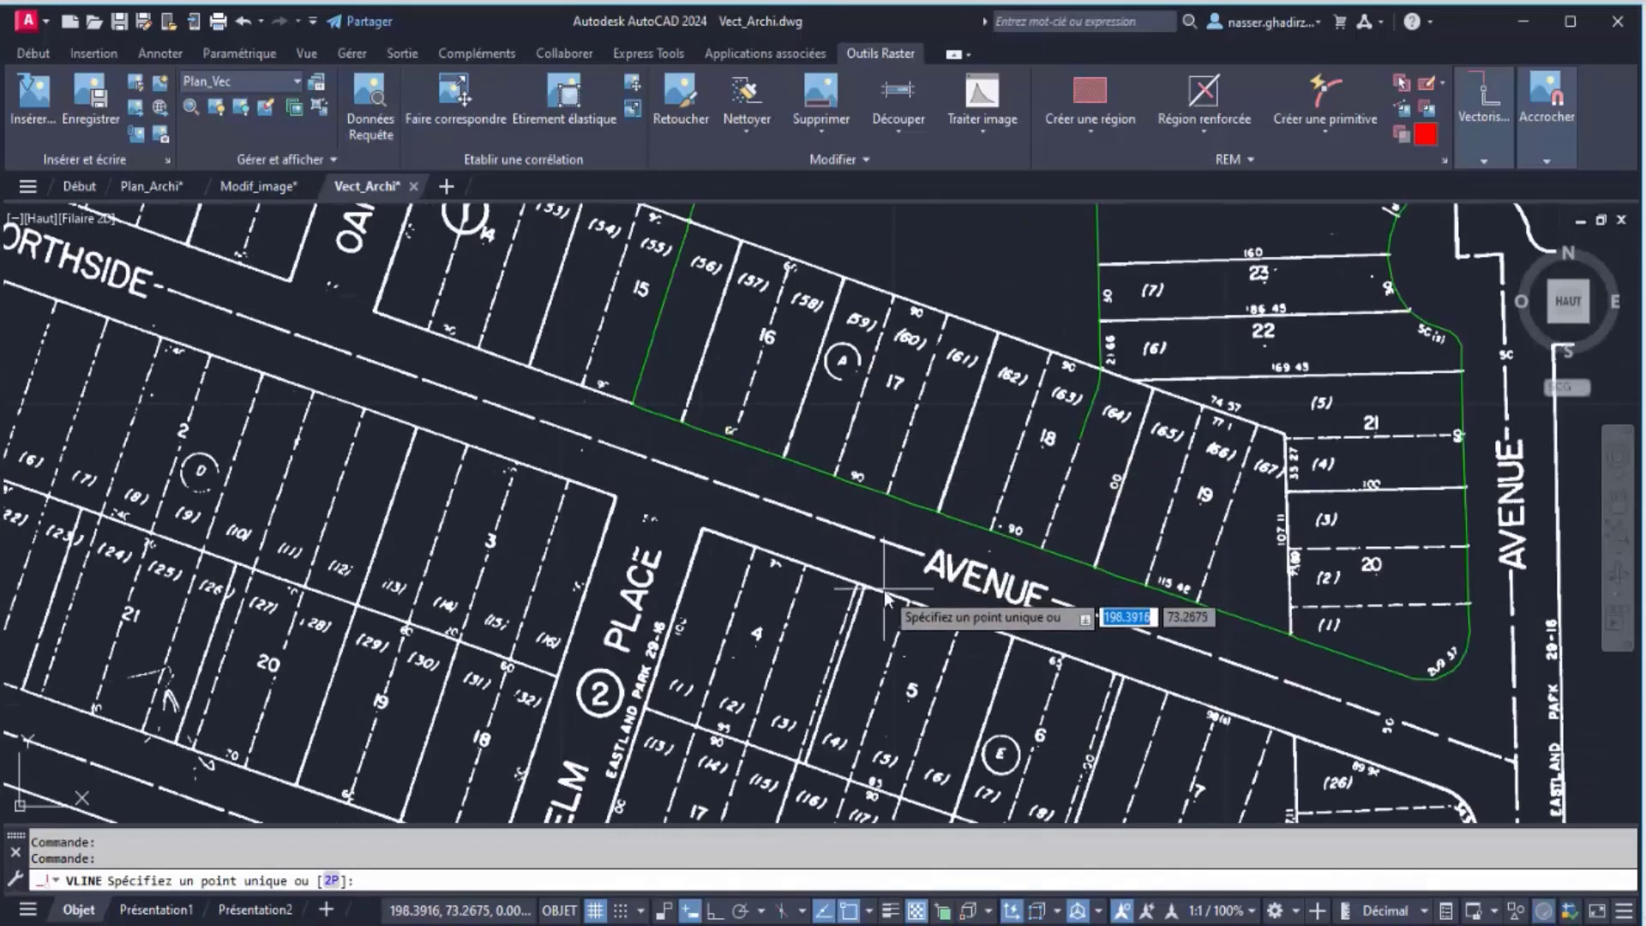
left_click(888, 589)
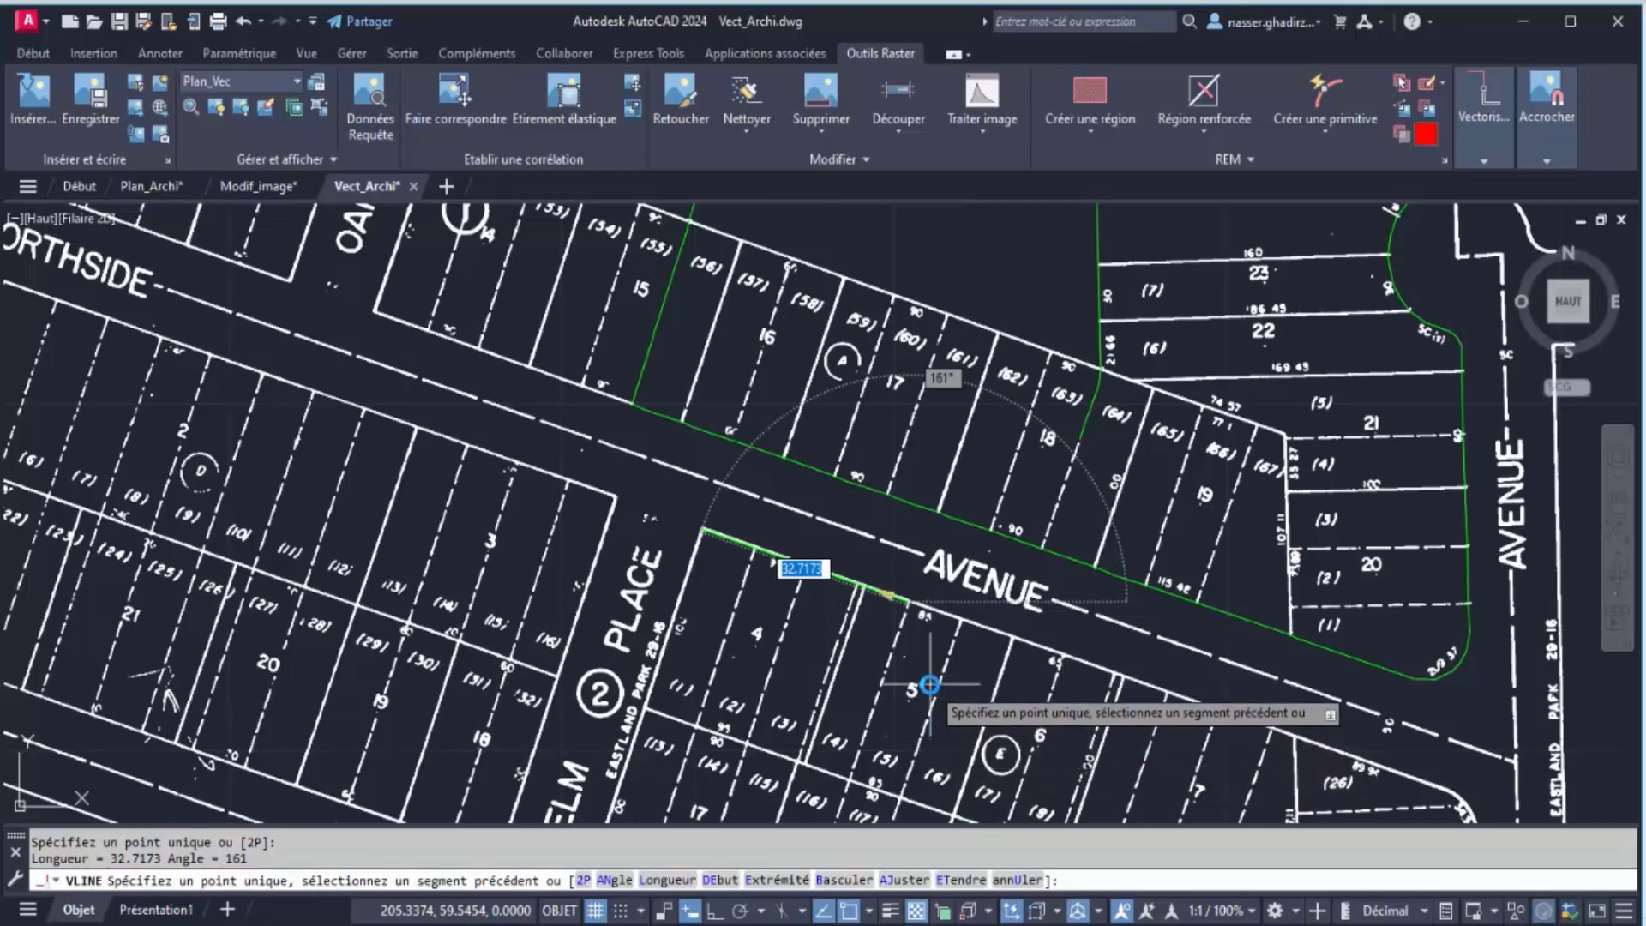
key("Return")
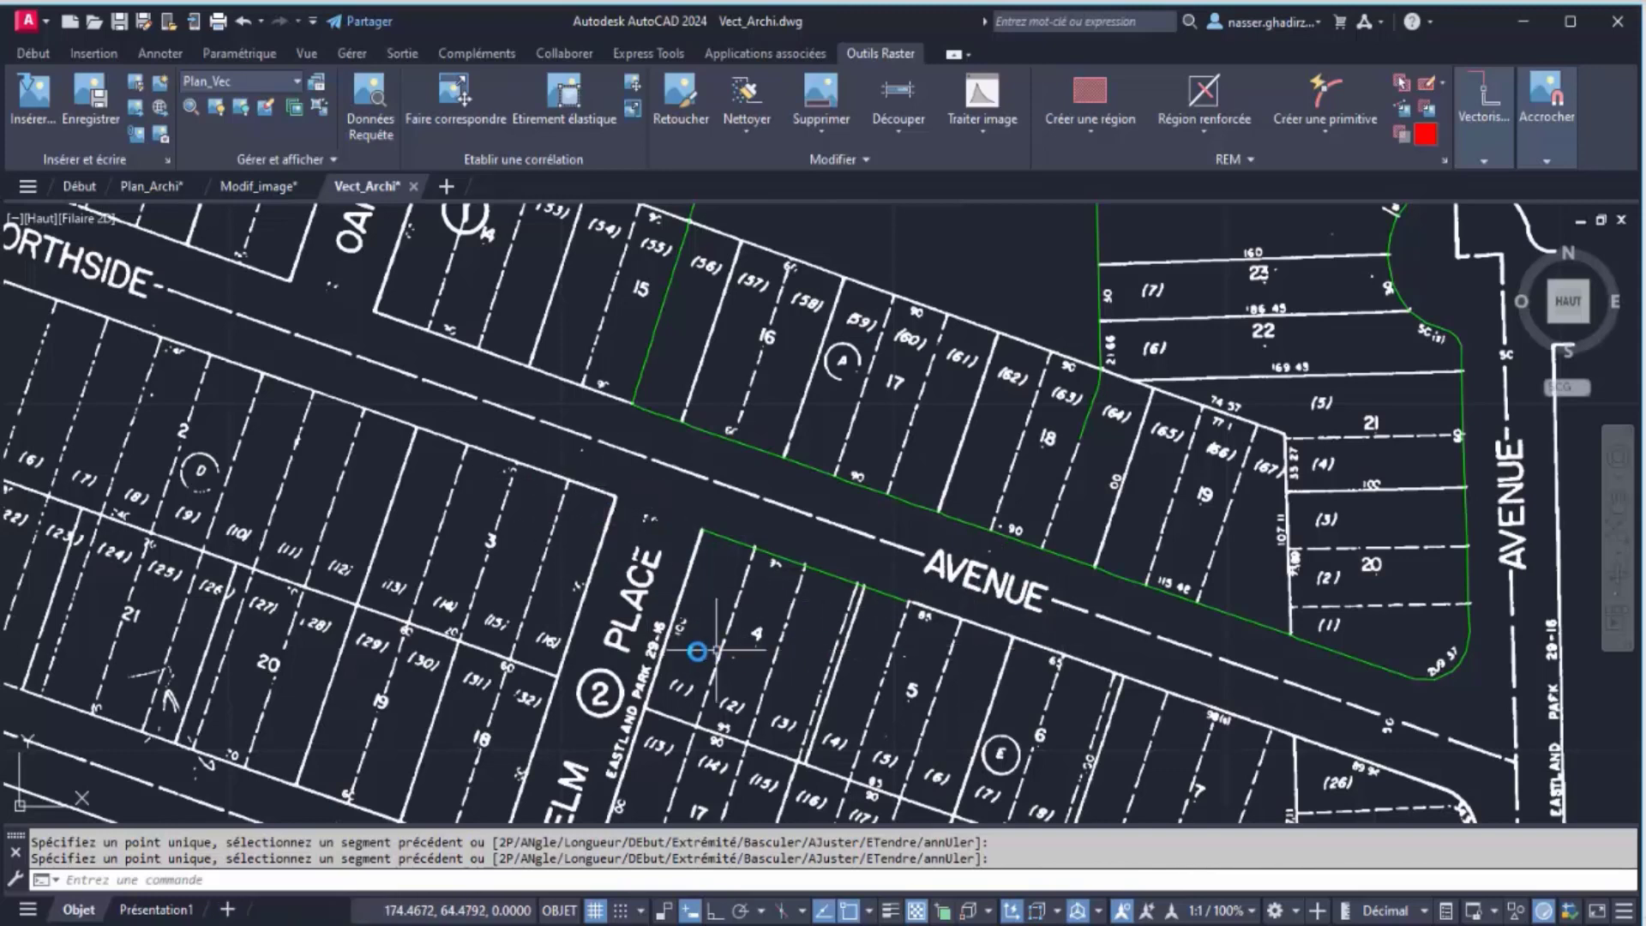
scroll(681, 643, "down", 2)
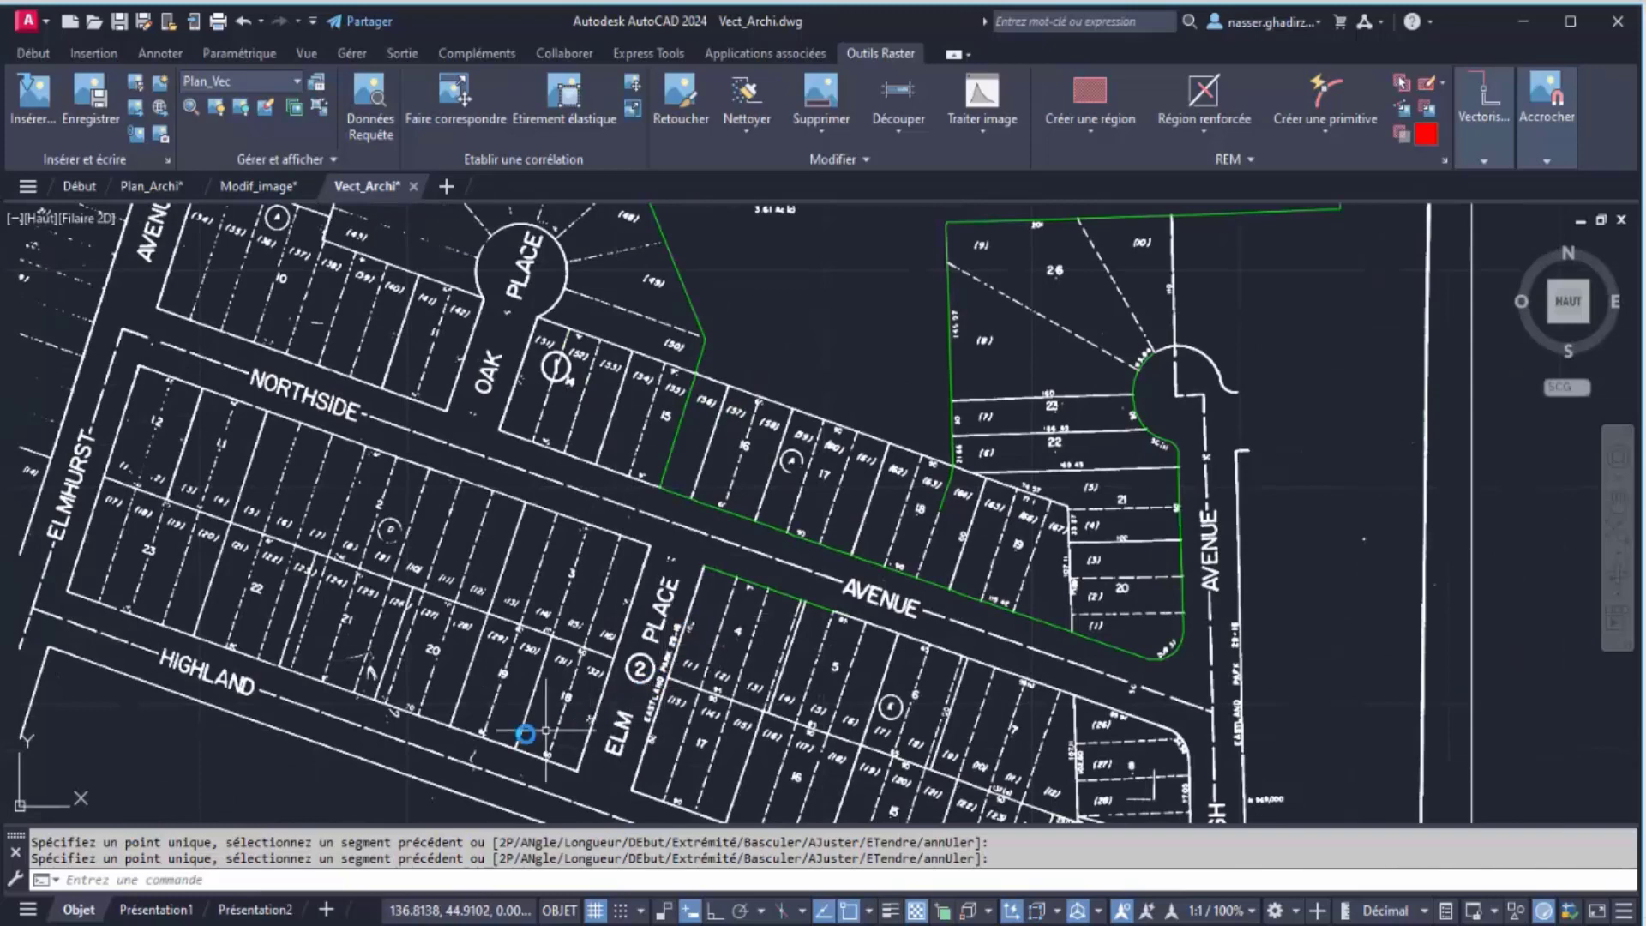
scroll(591, 675, "down", 5)
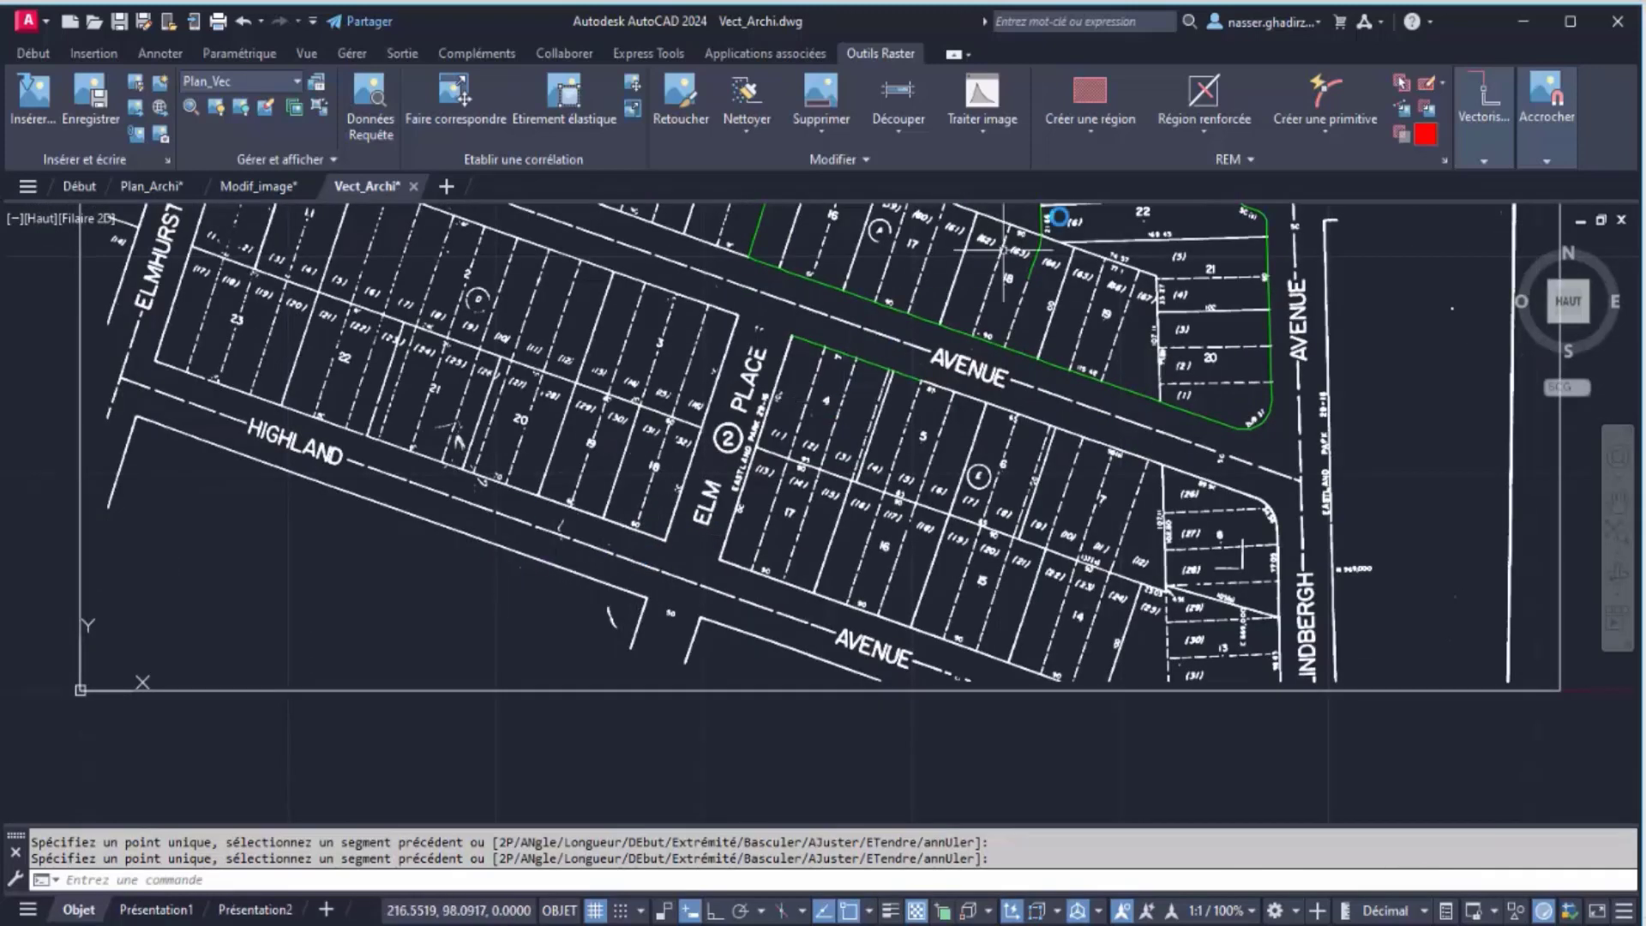
Convert the raster boundary line along the south side of Highland Avenue, between Elmhurst Avenue and Elm Place, into a vector line primitive
left_click(1327, 132)
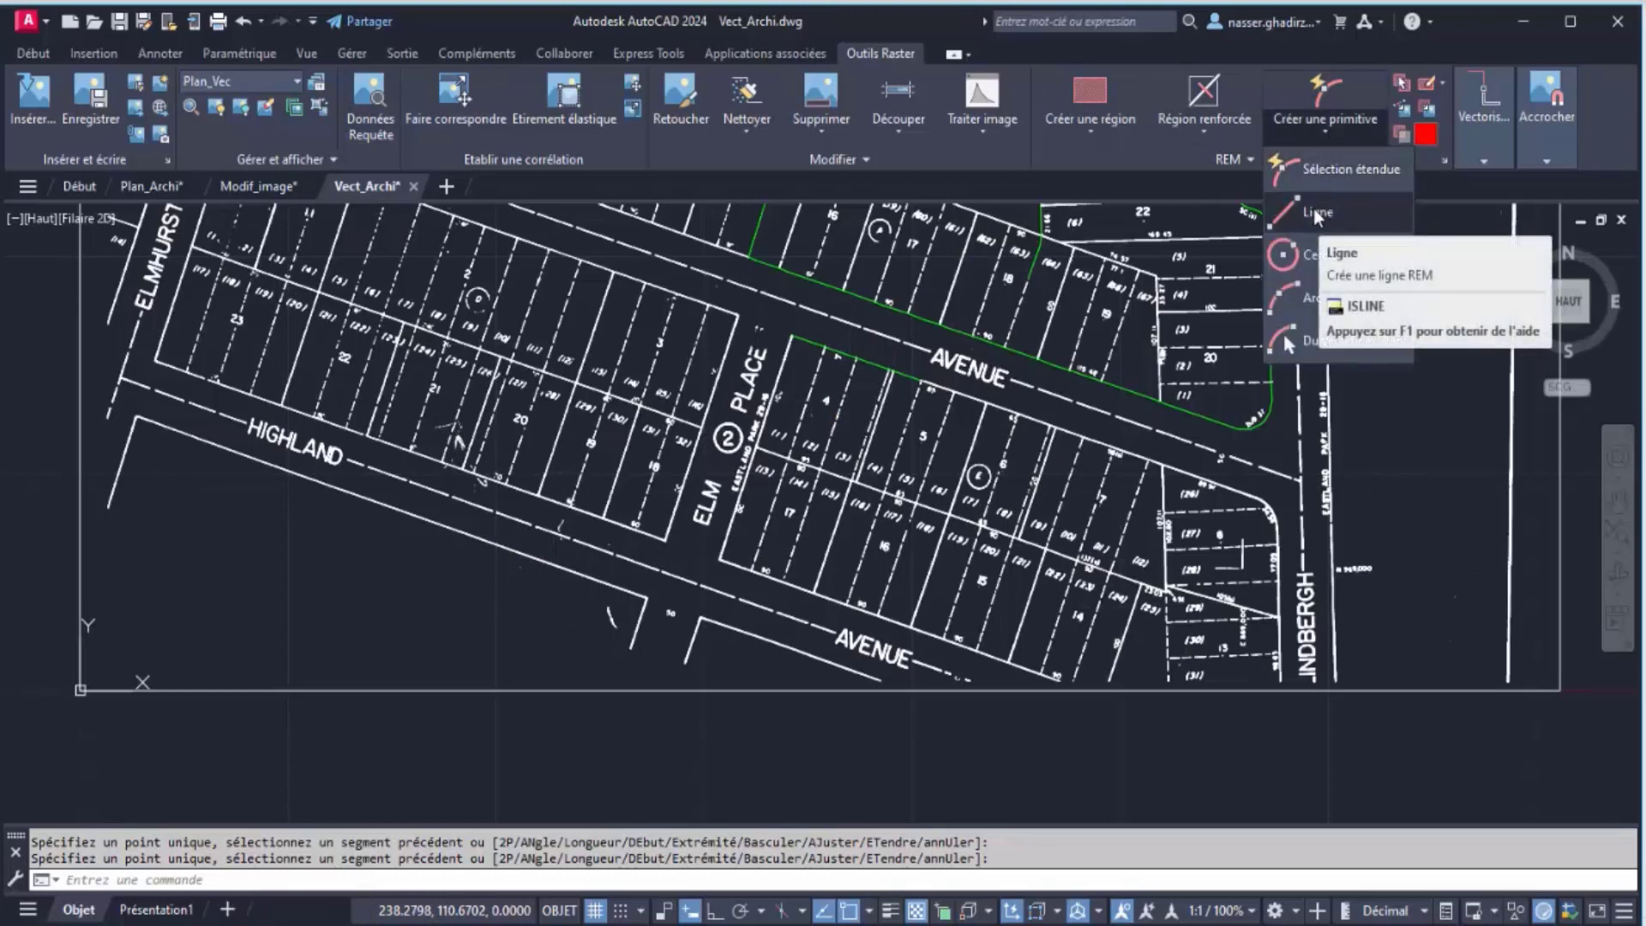
left_click(1485, 152)
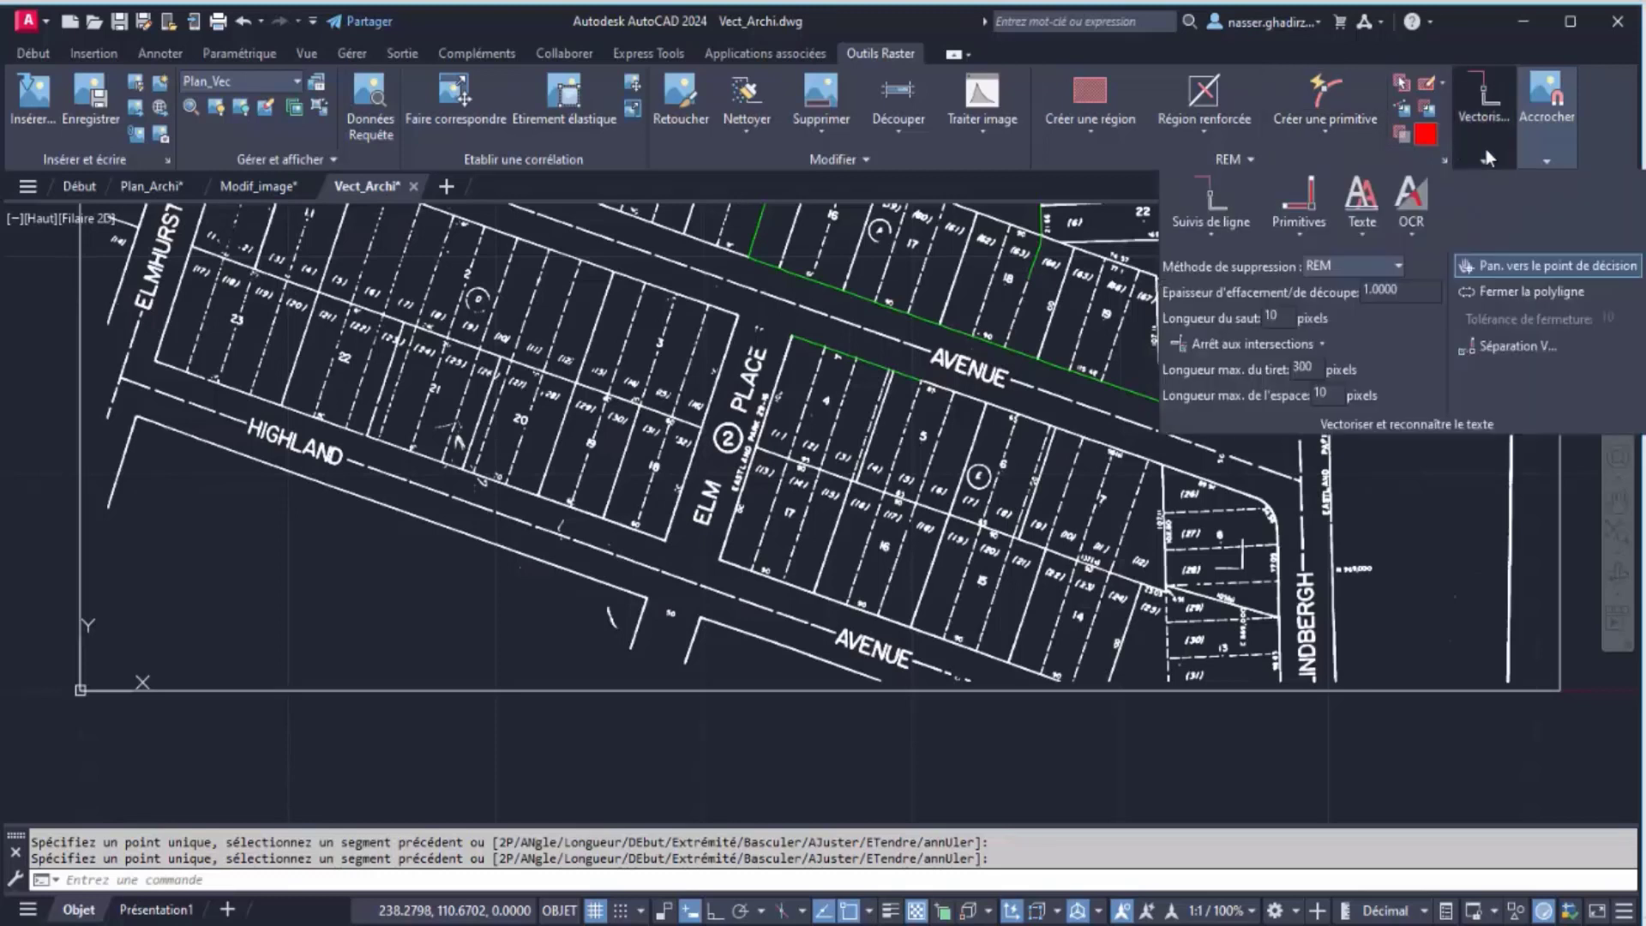
left_click(1298, 224)
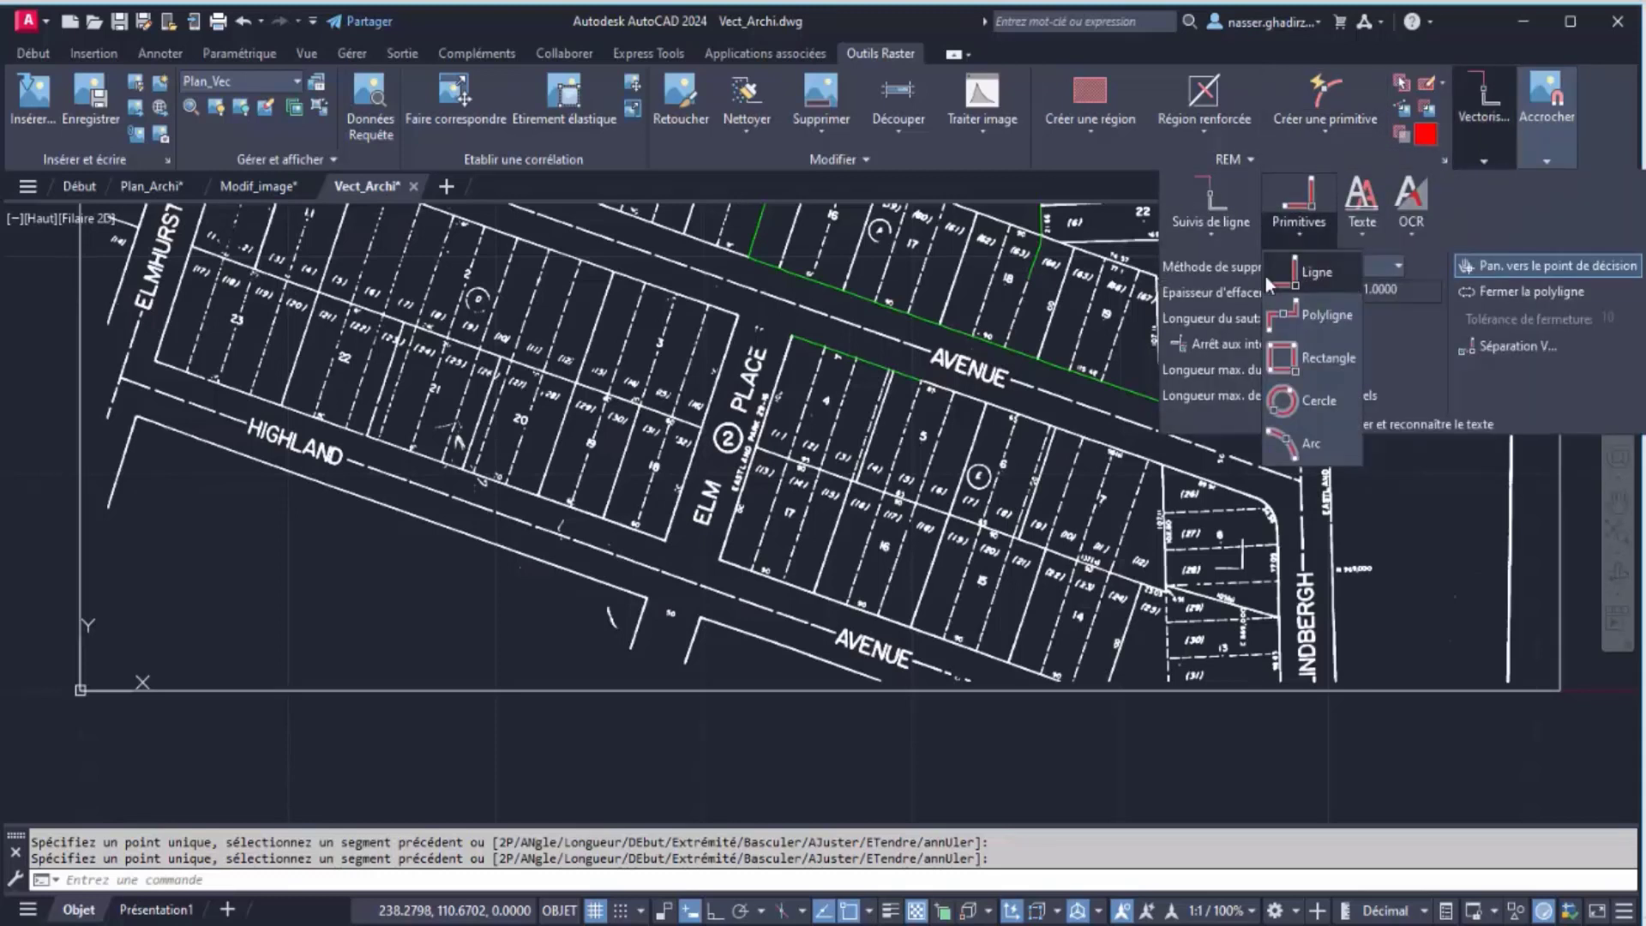
left_click(1305, 269)
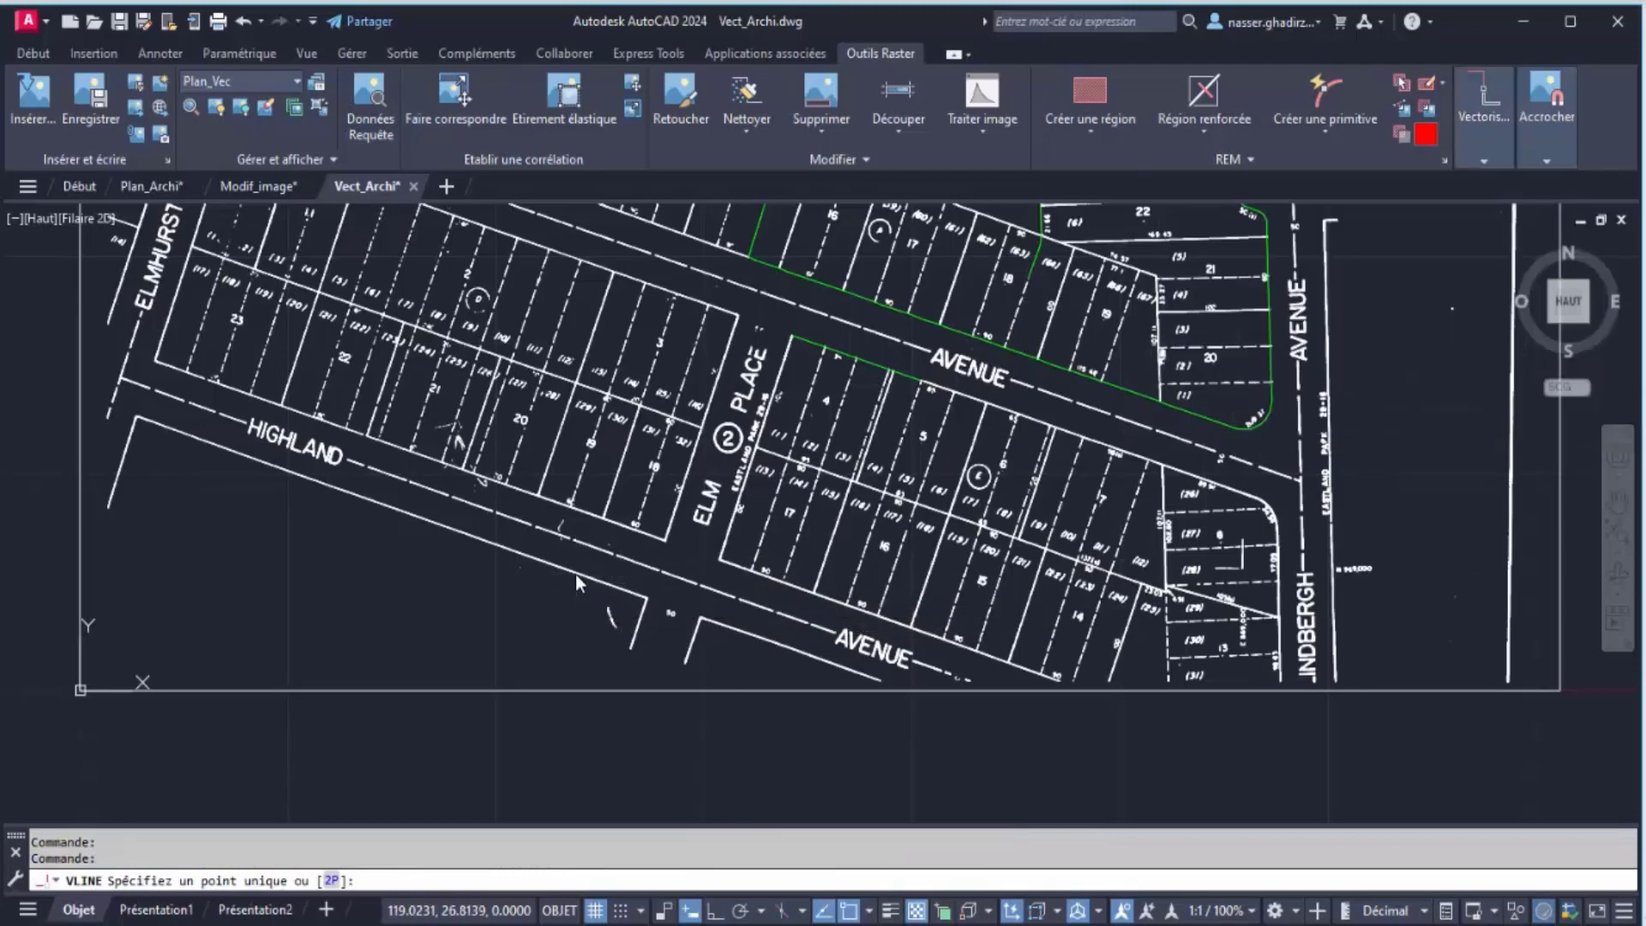
left_click(575, 574)
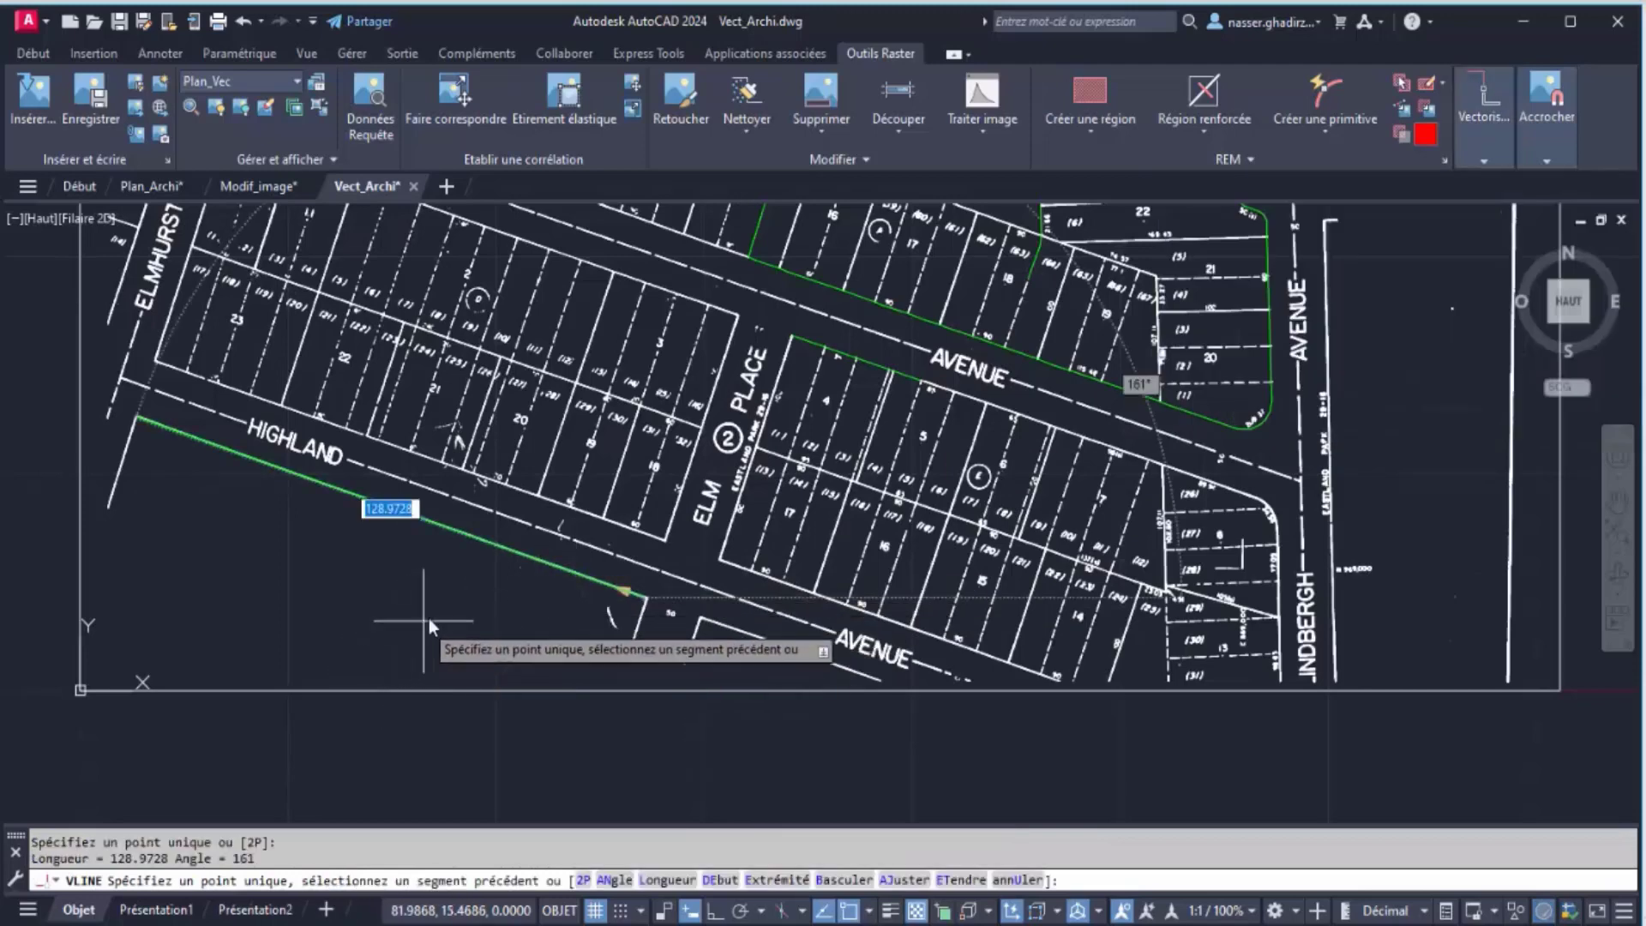
key("Return")
key("Return")
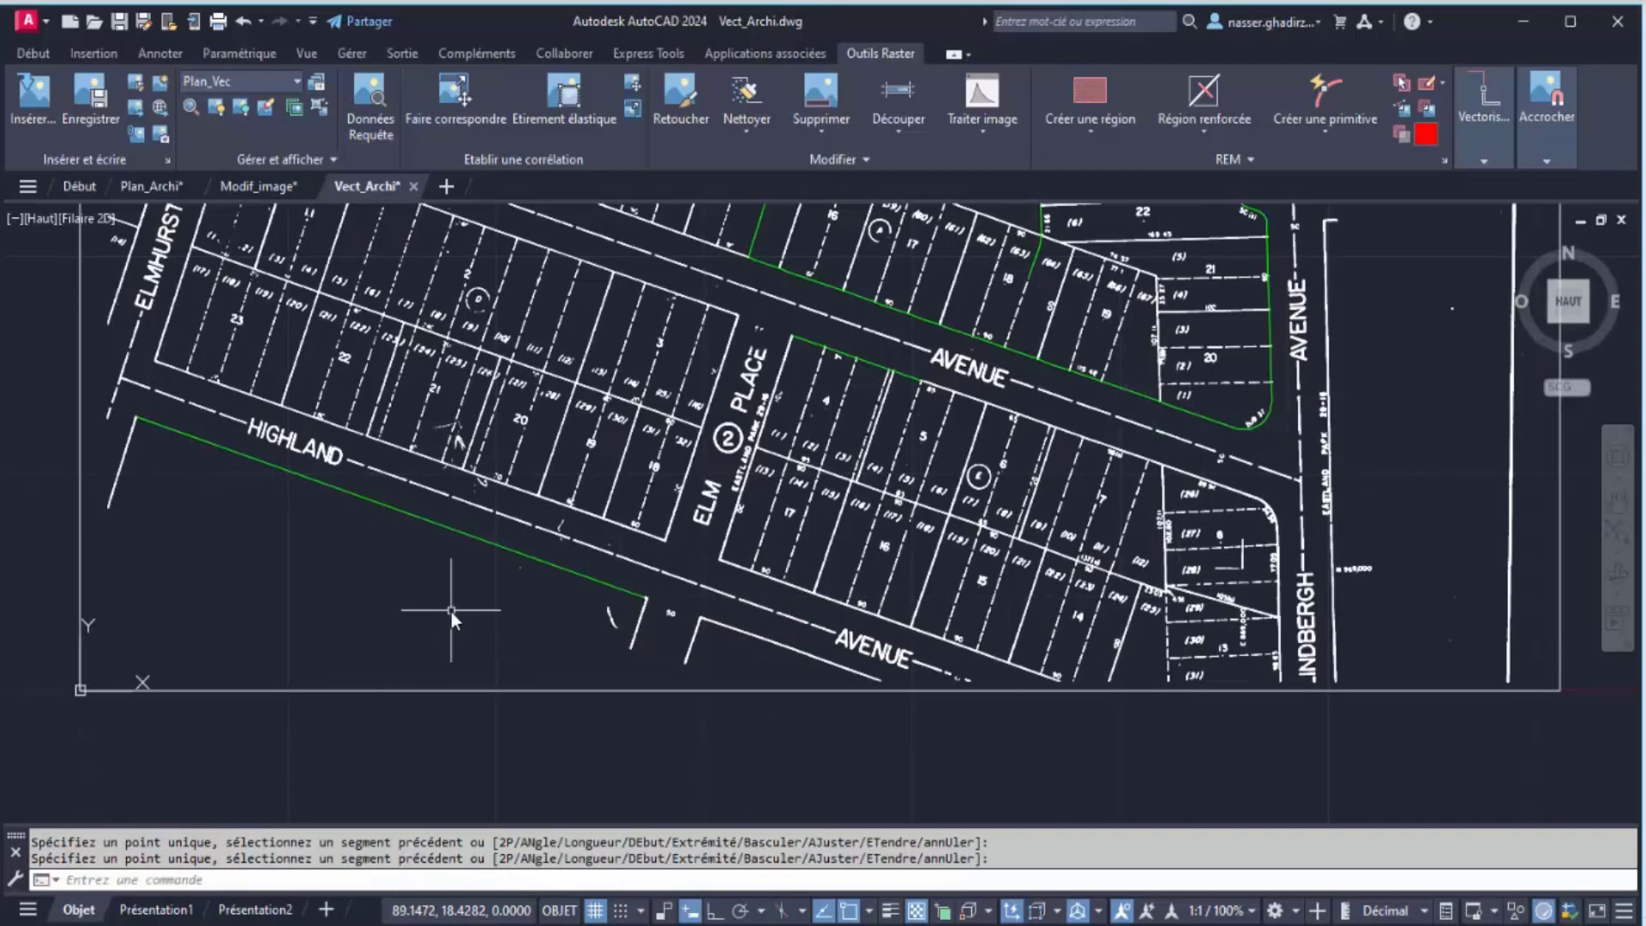
Select the new vector line along Highland Avenue to inspect its grips, and review the vectorized outlines across the whole plan
left_click(456, 532)
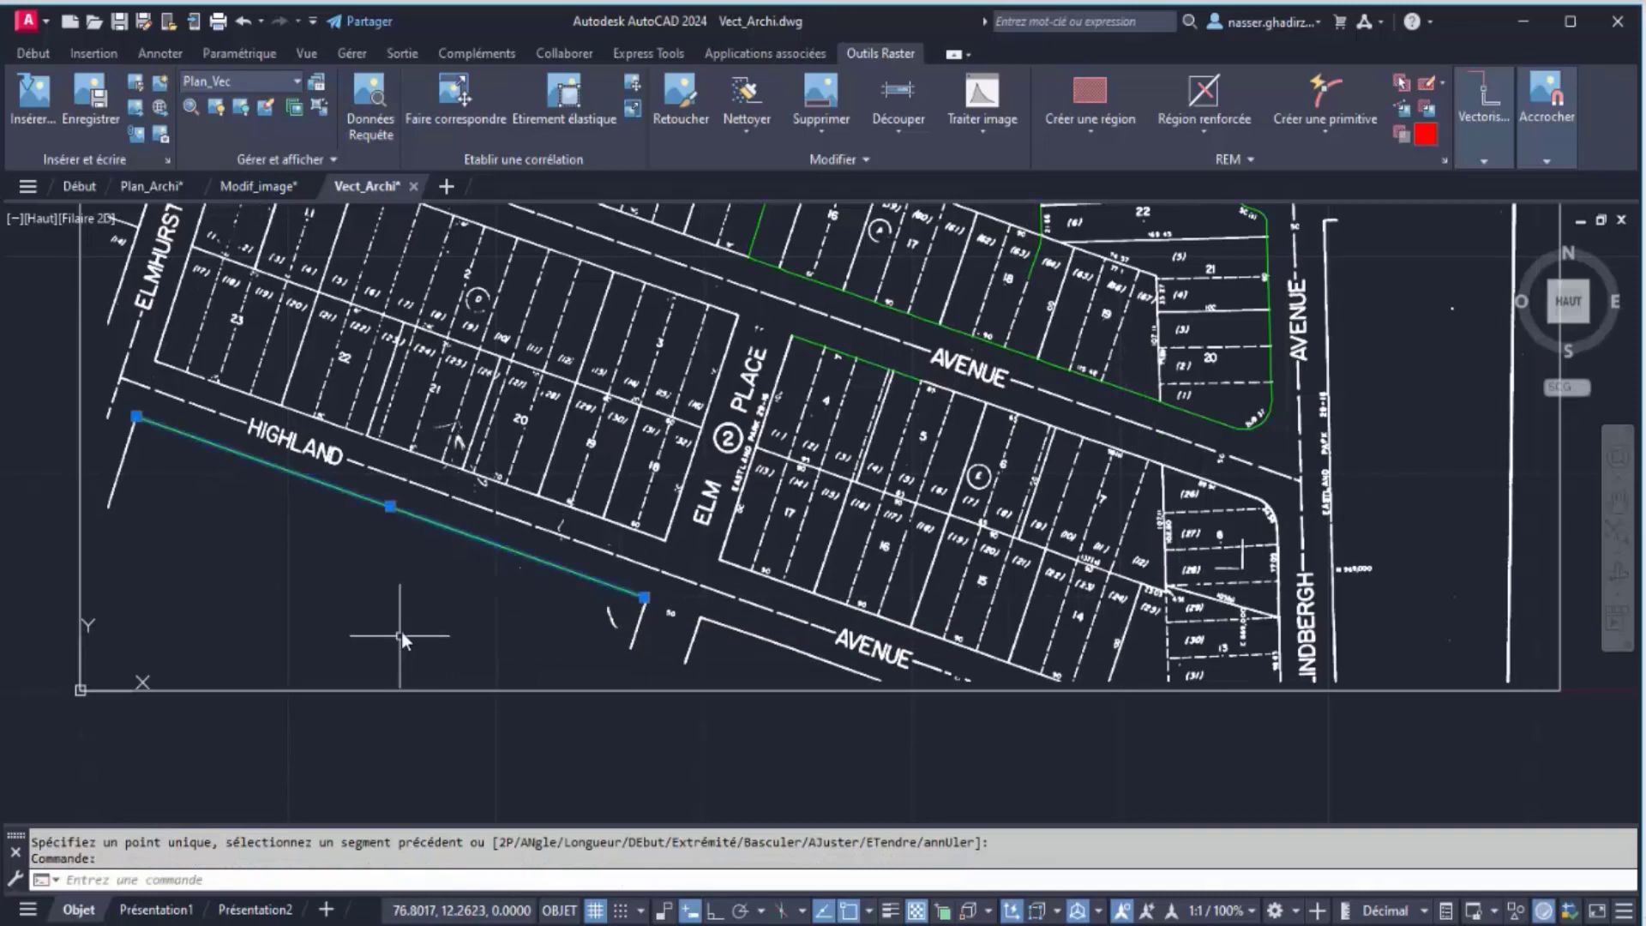
right_click(418, 602)
left_click(474, 529)
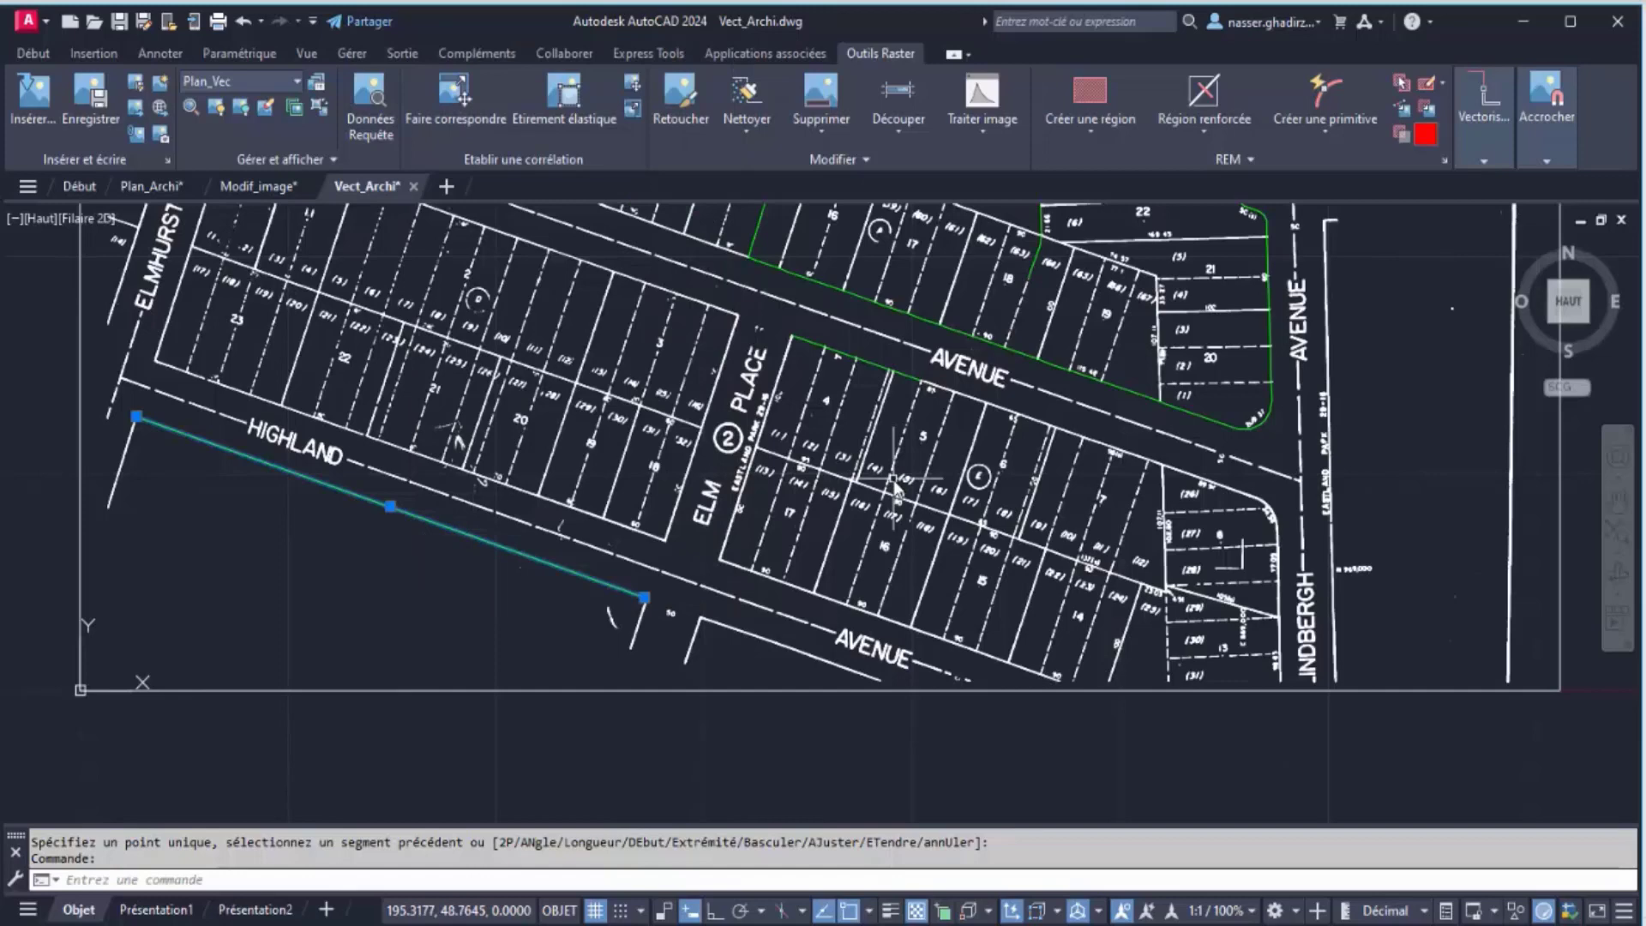
scroll(944, 407, "down", 2)
middle_click_drag(923, 392, 812, 672)
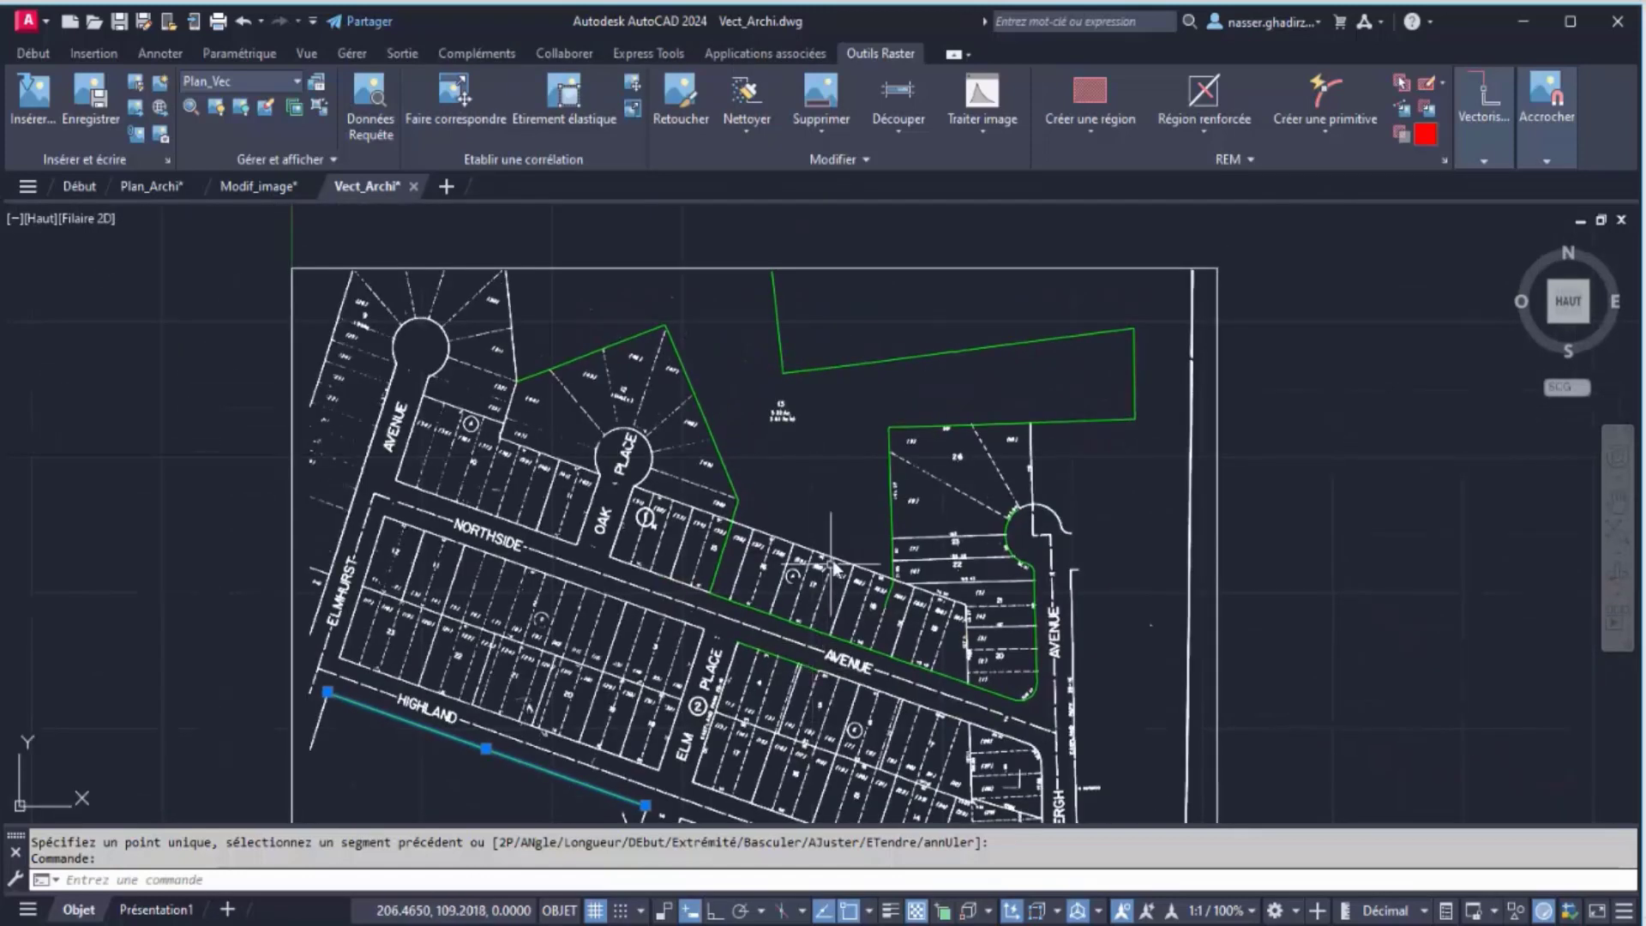
mouse_move(833, 548)
middle_mouse_down()
mouse_move(846, 514)
mouse_move(831, 492)
middle_mouse_up()
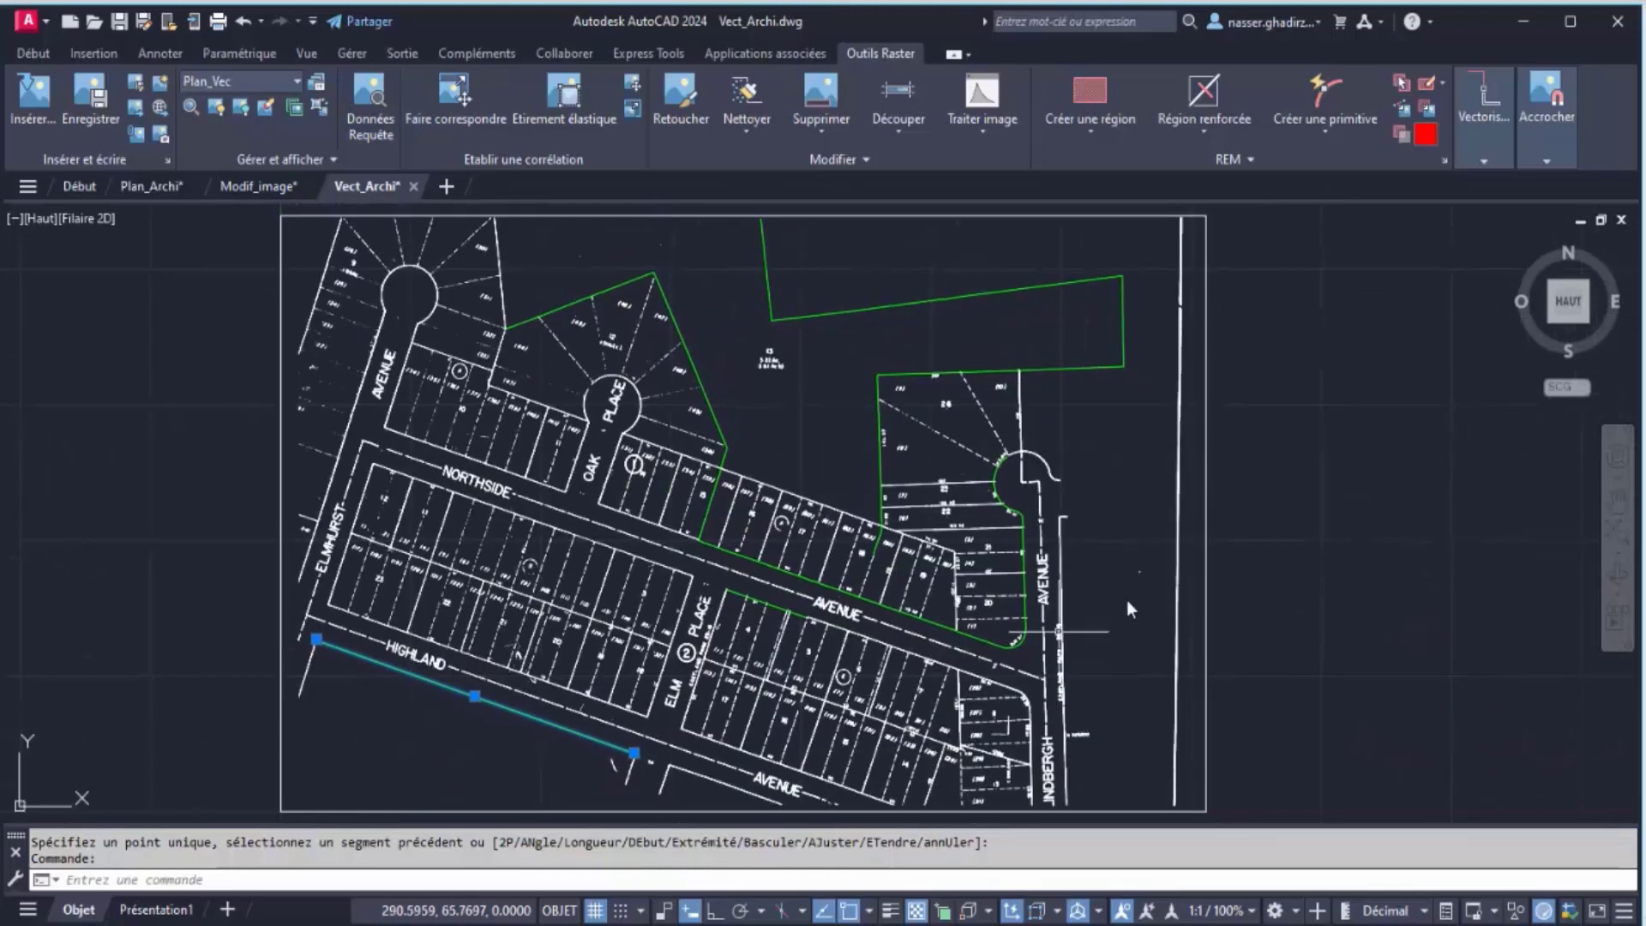
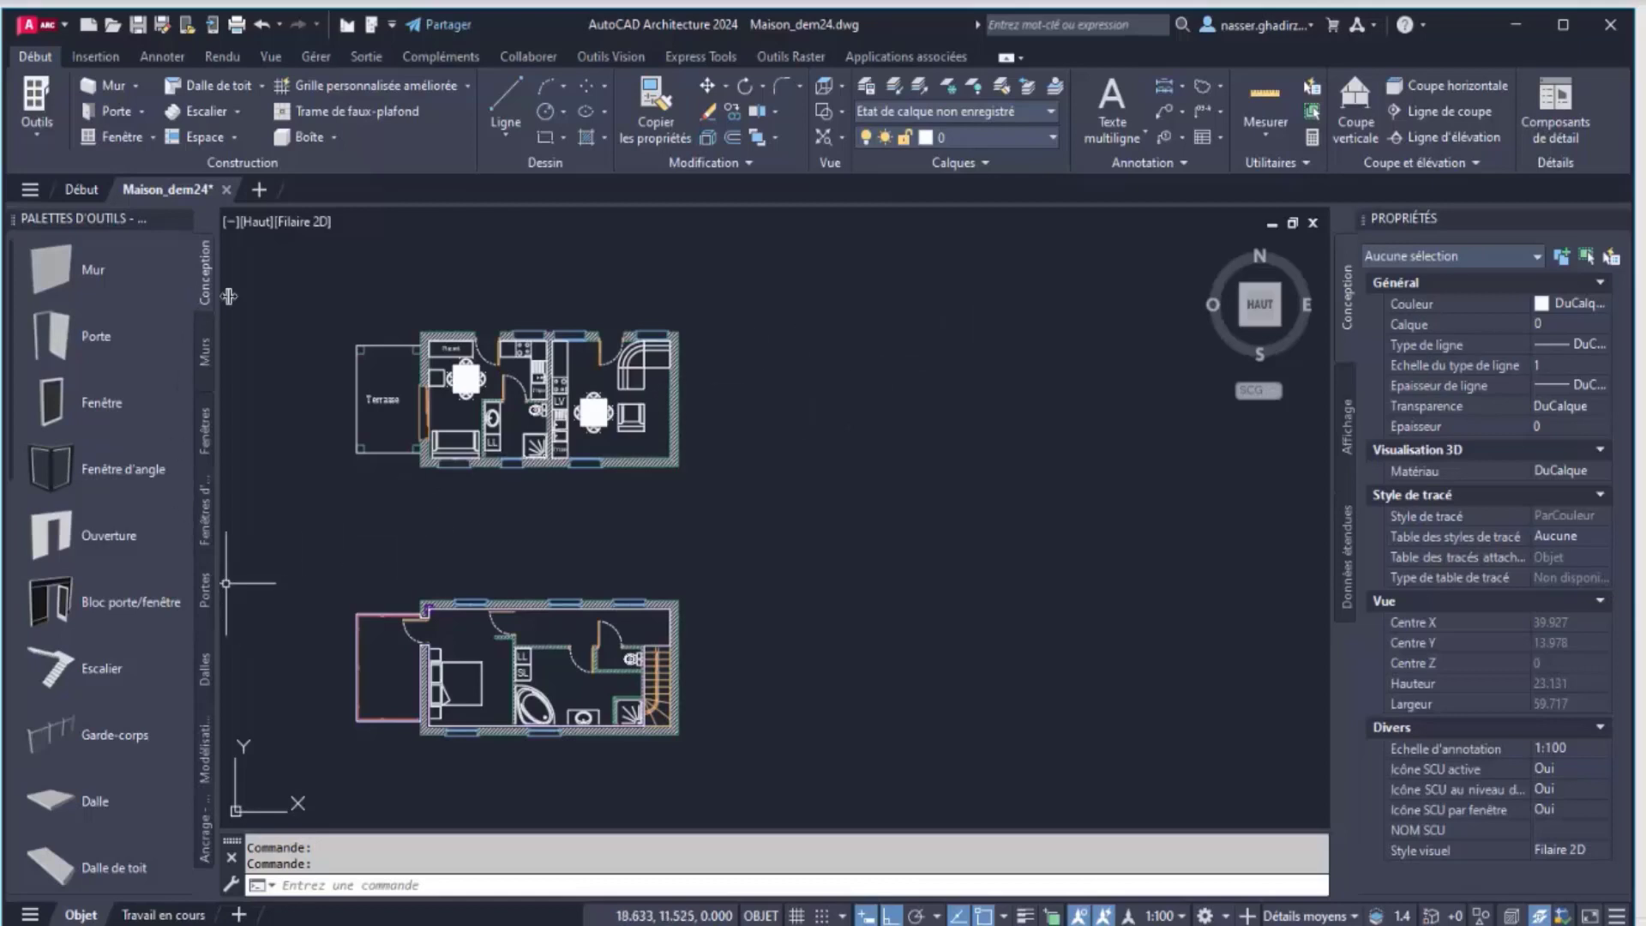
Draw an L-shaped Maçonnerie Enduit Doublage wall east of the floor plans, about 9 units south and 8.2 units west
left_click(208, 360)
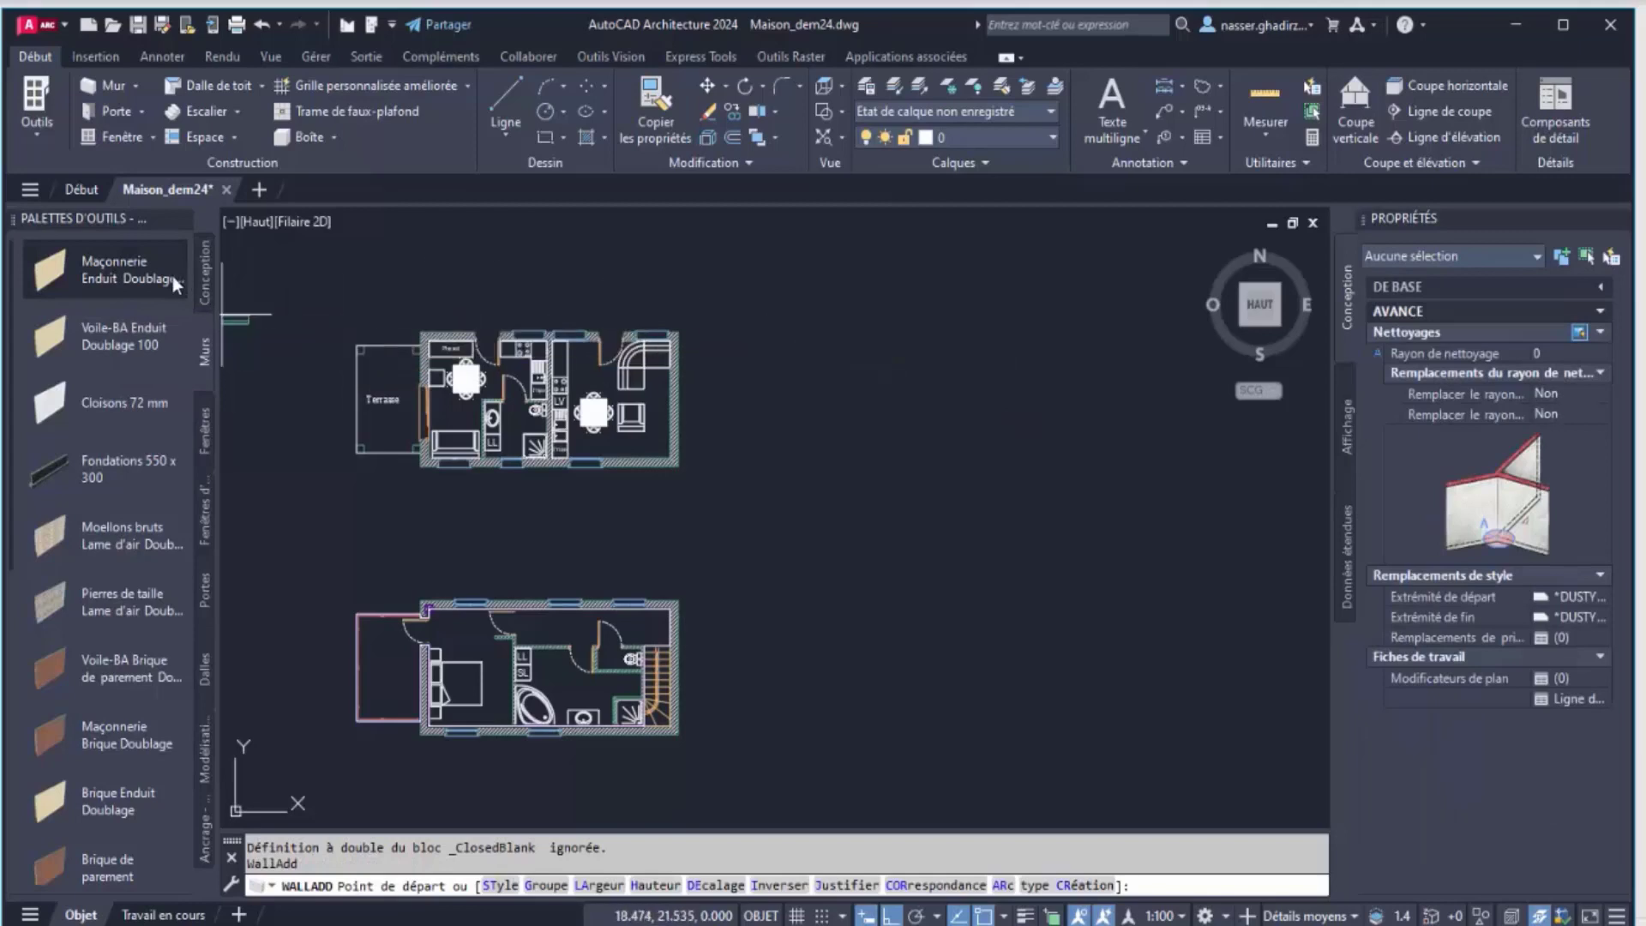
left_click(1043, 390)
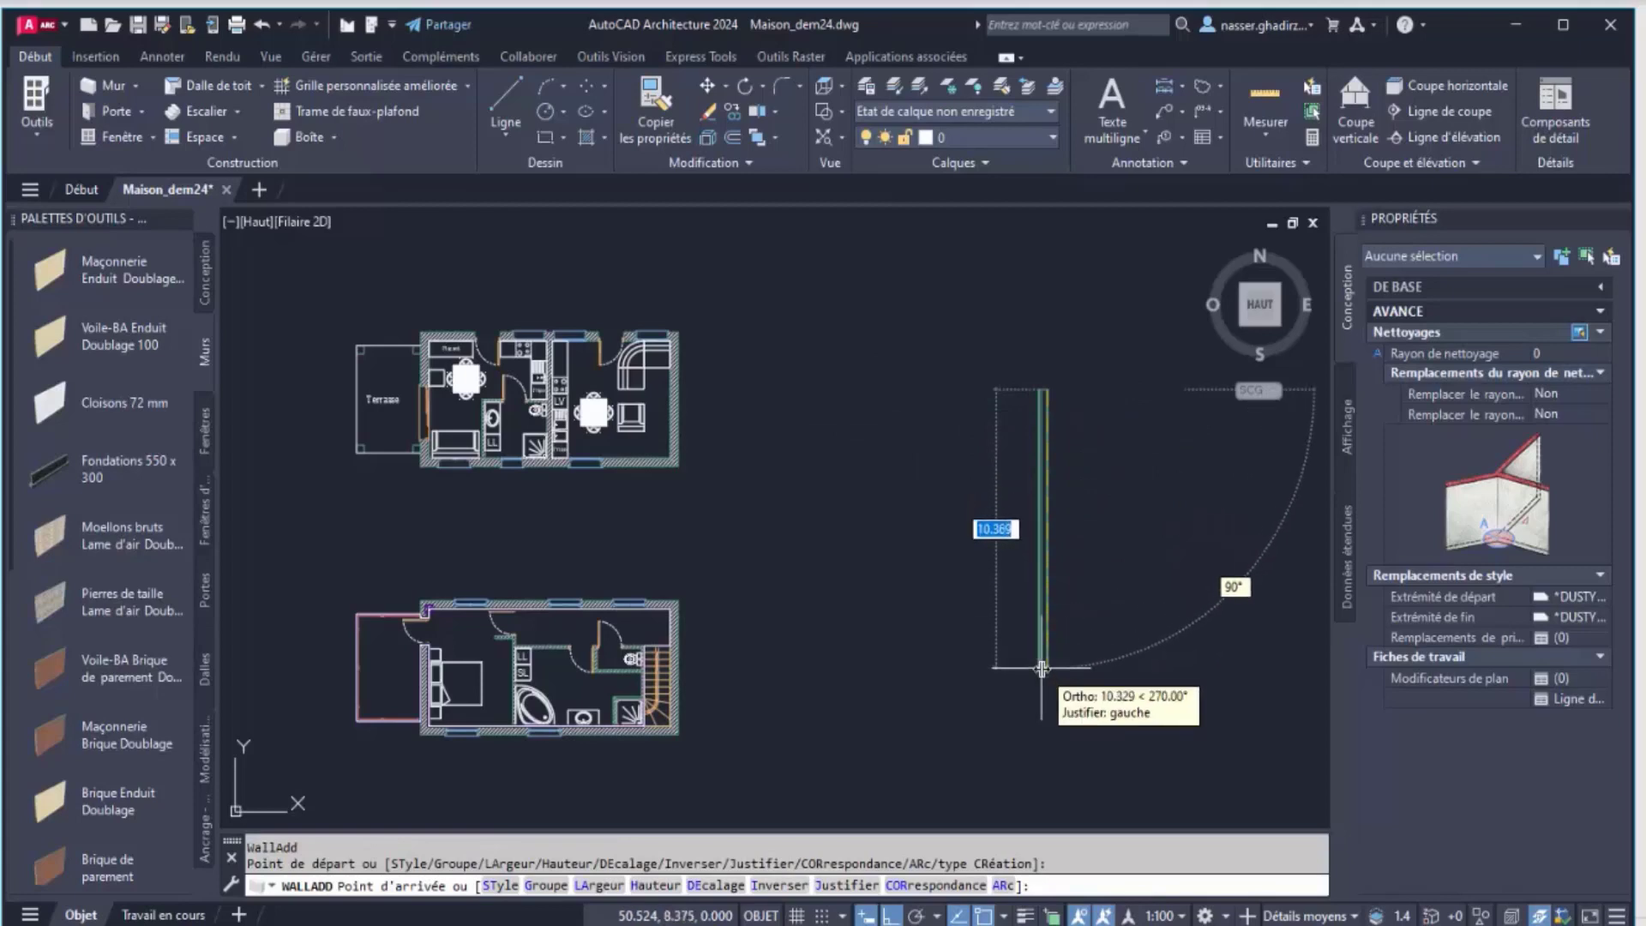
left_click(1042, 630)
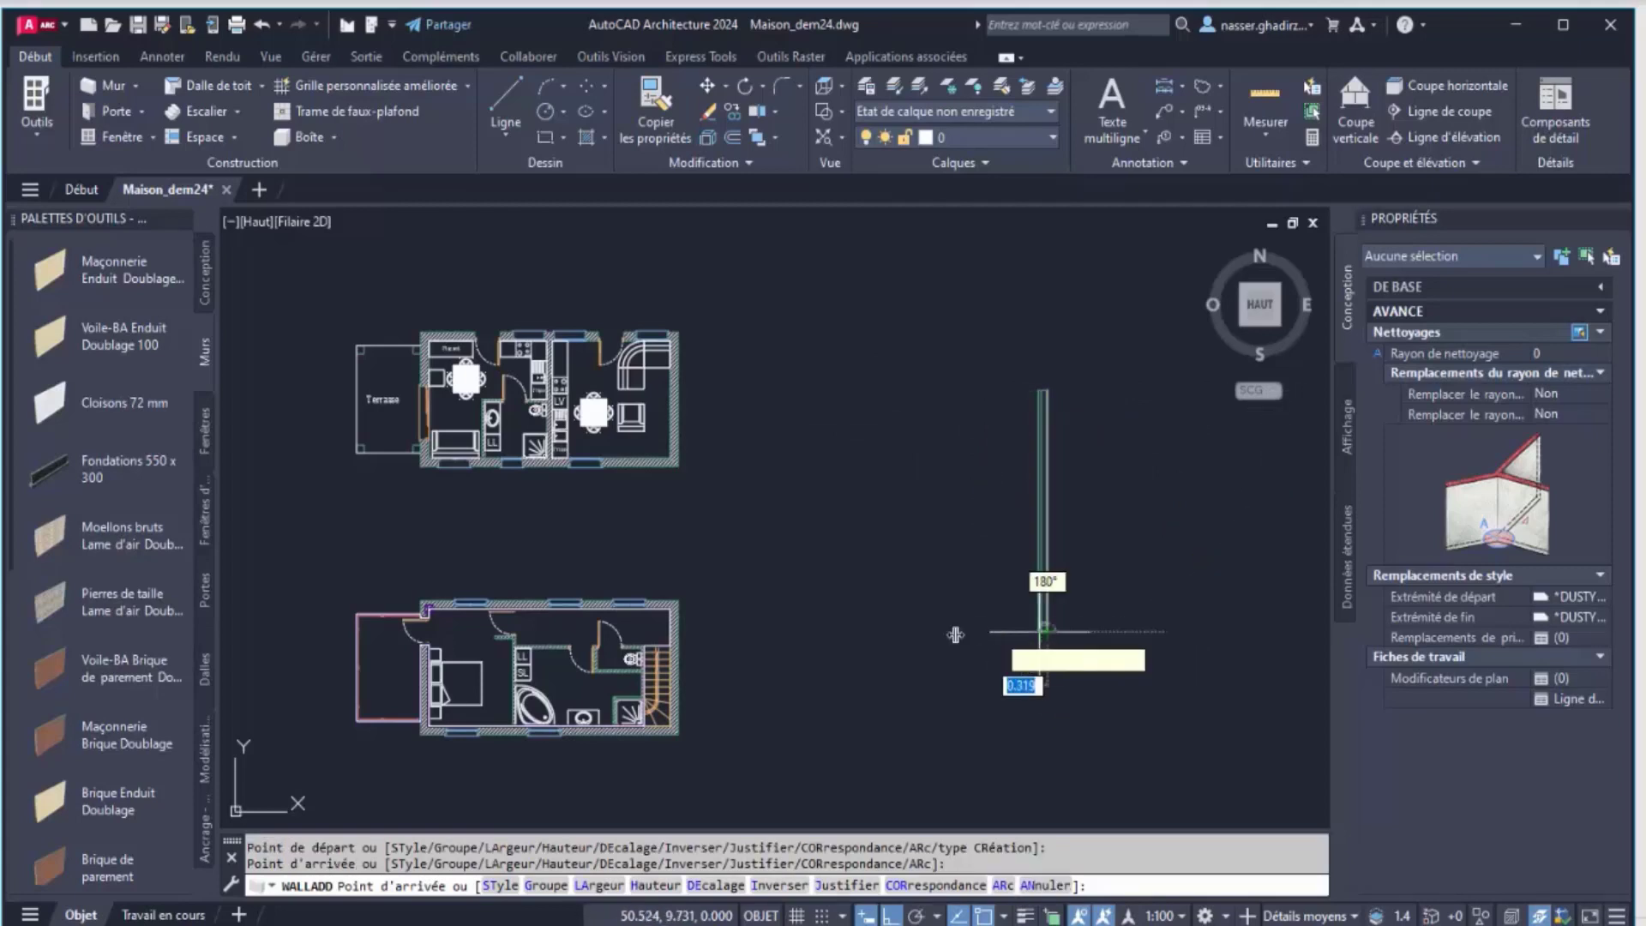
left_click(836, 631)
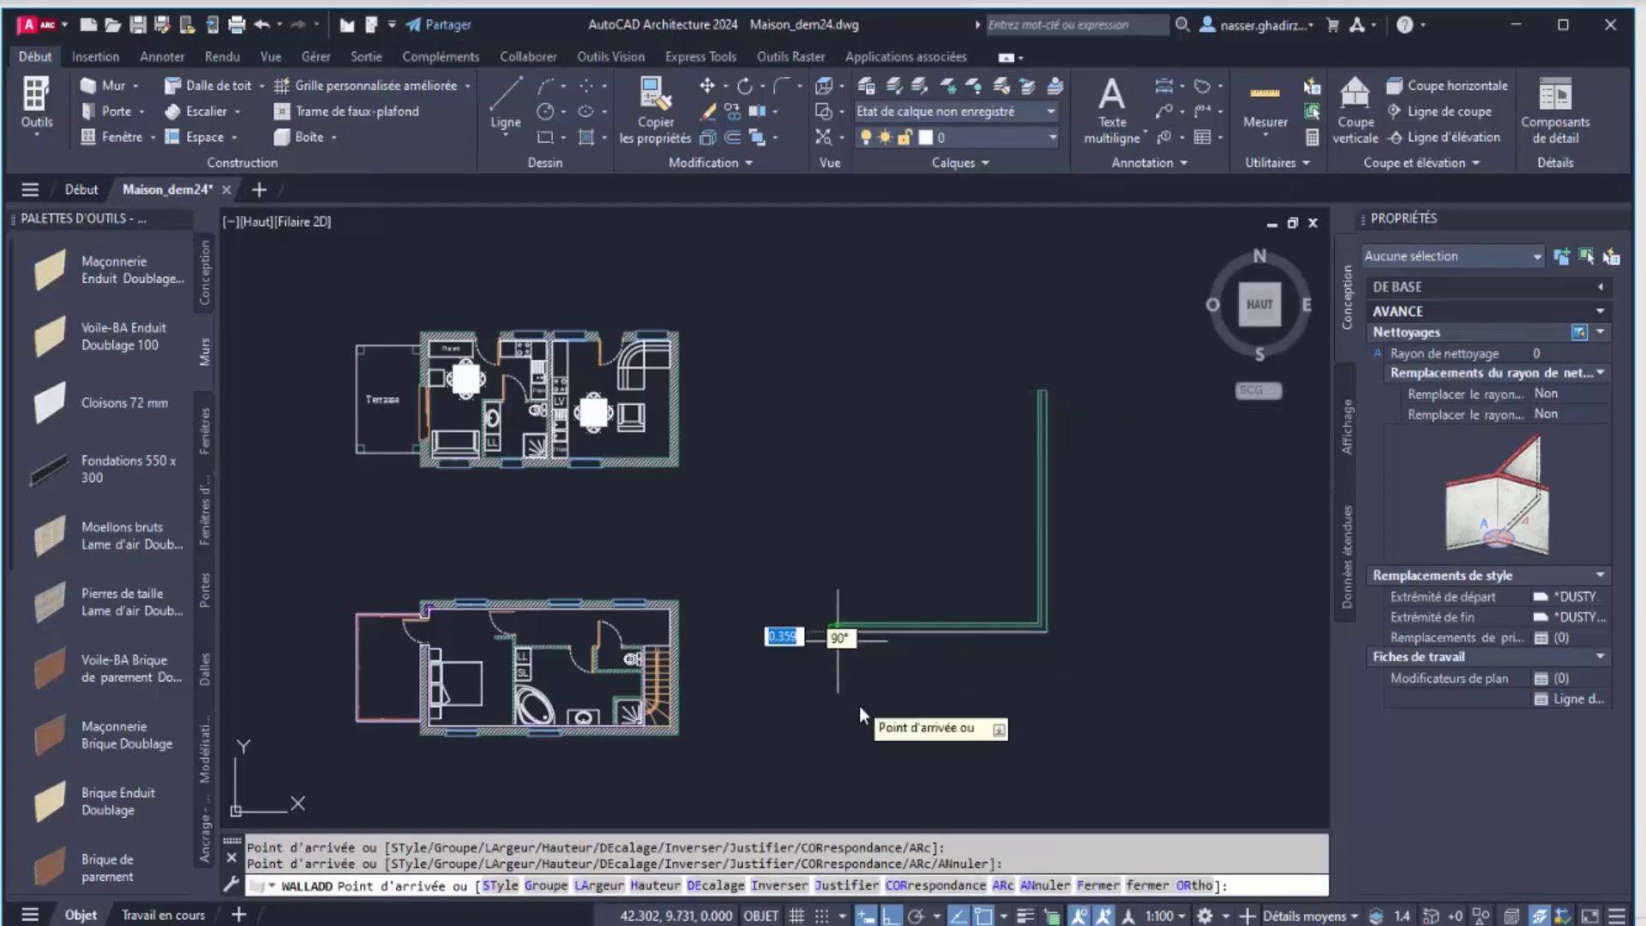
key("Return")
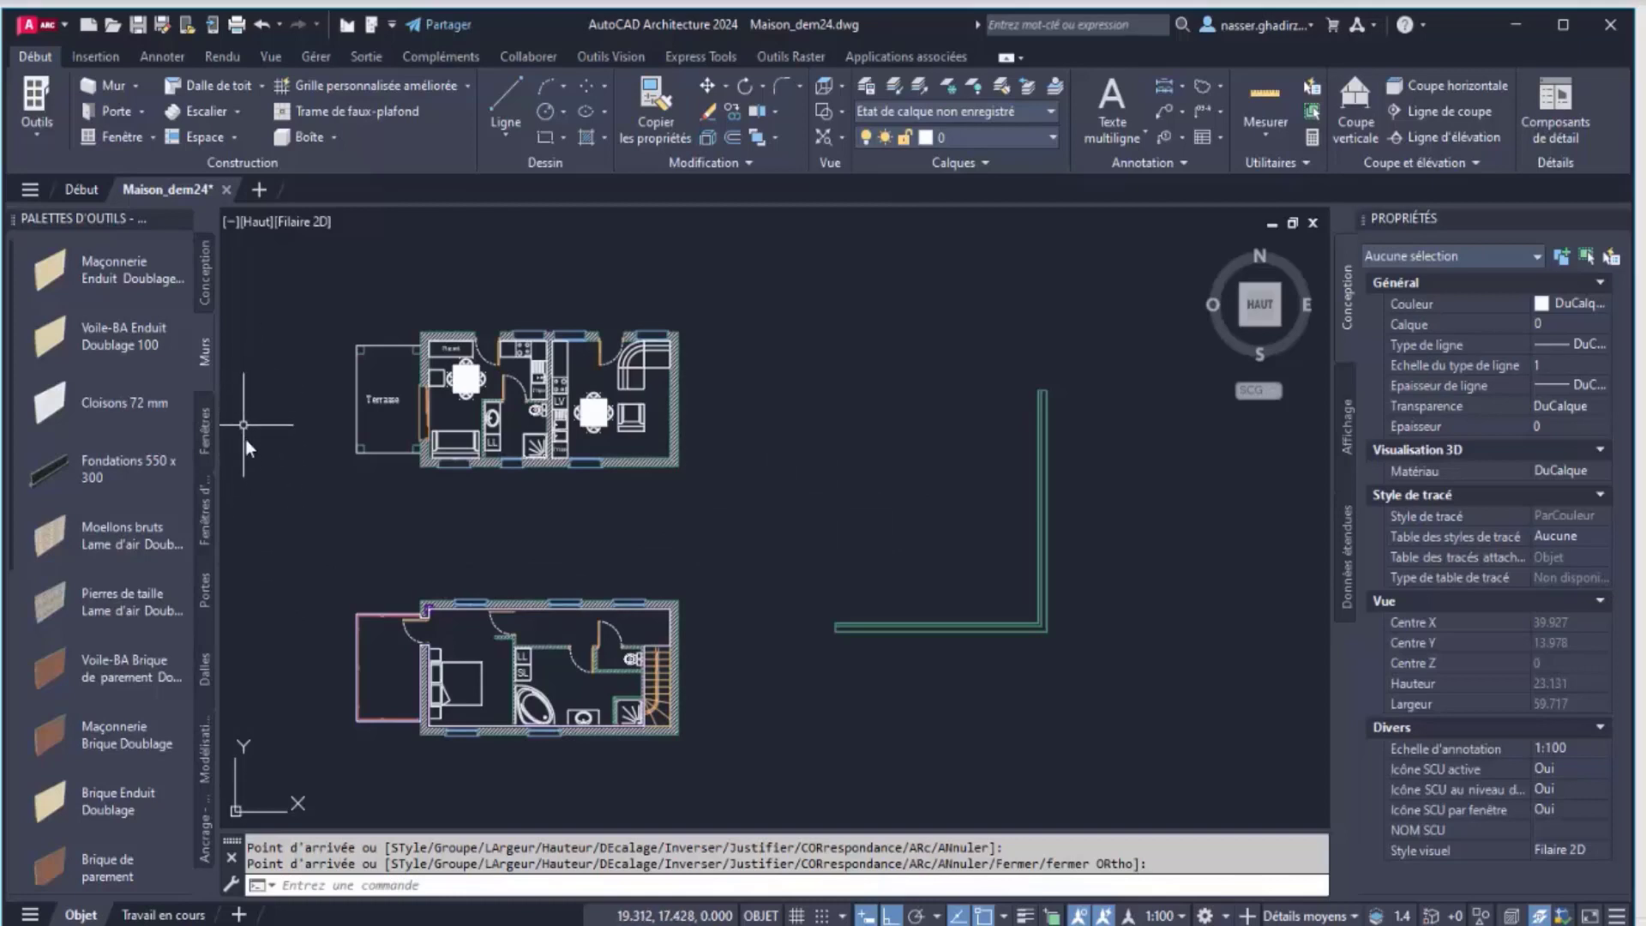
Insert a simple 0.93 x 2.04 door in the horizontal wall, about 4.3 units from its free end
left_click(208, 588)
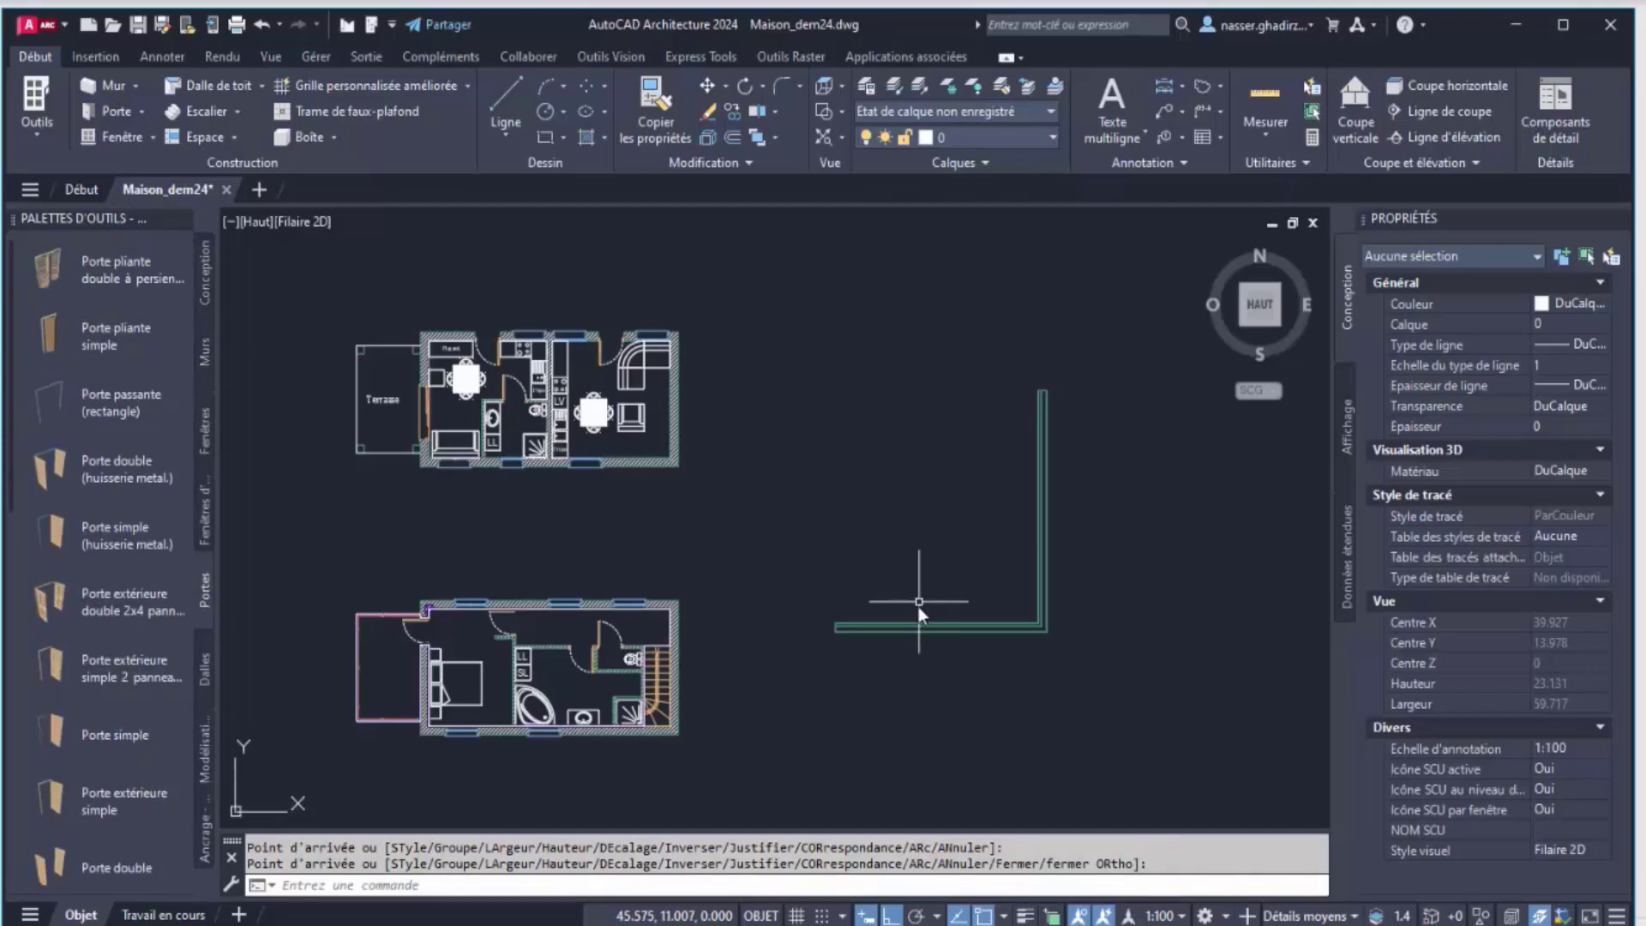
left_click(111, 735)
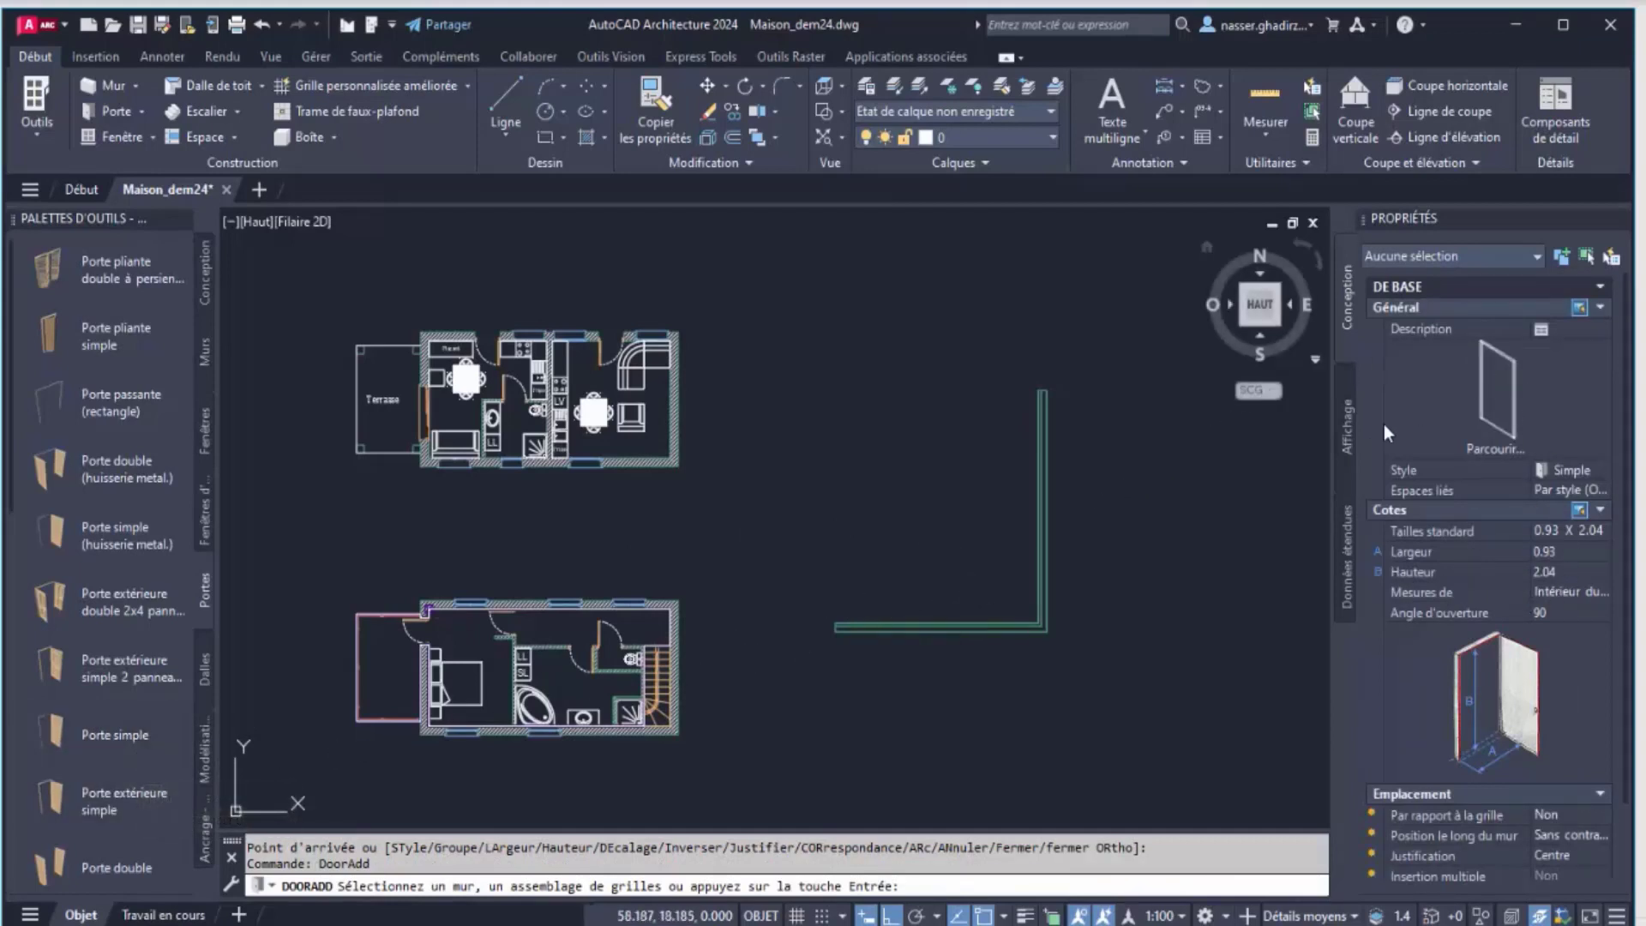
left_click(949, 630)
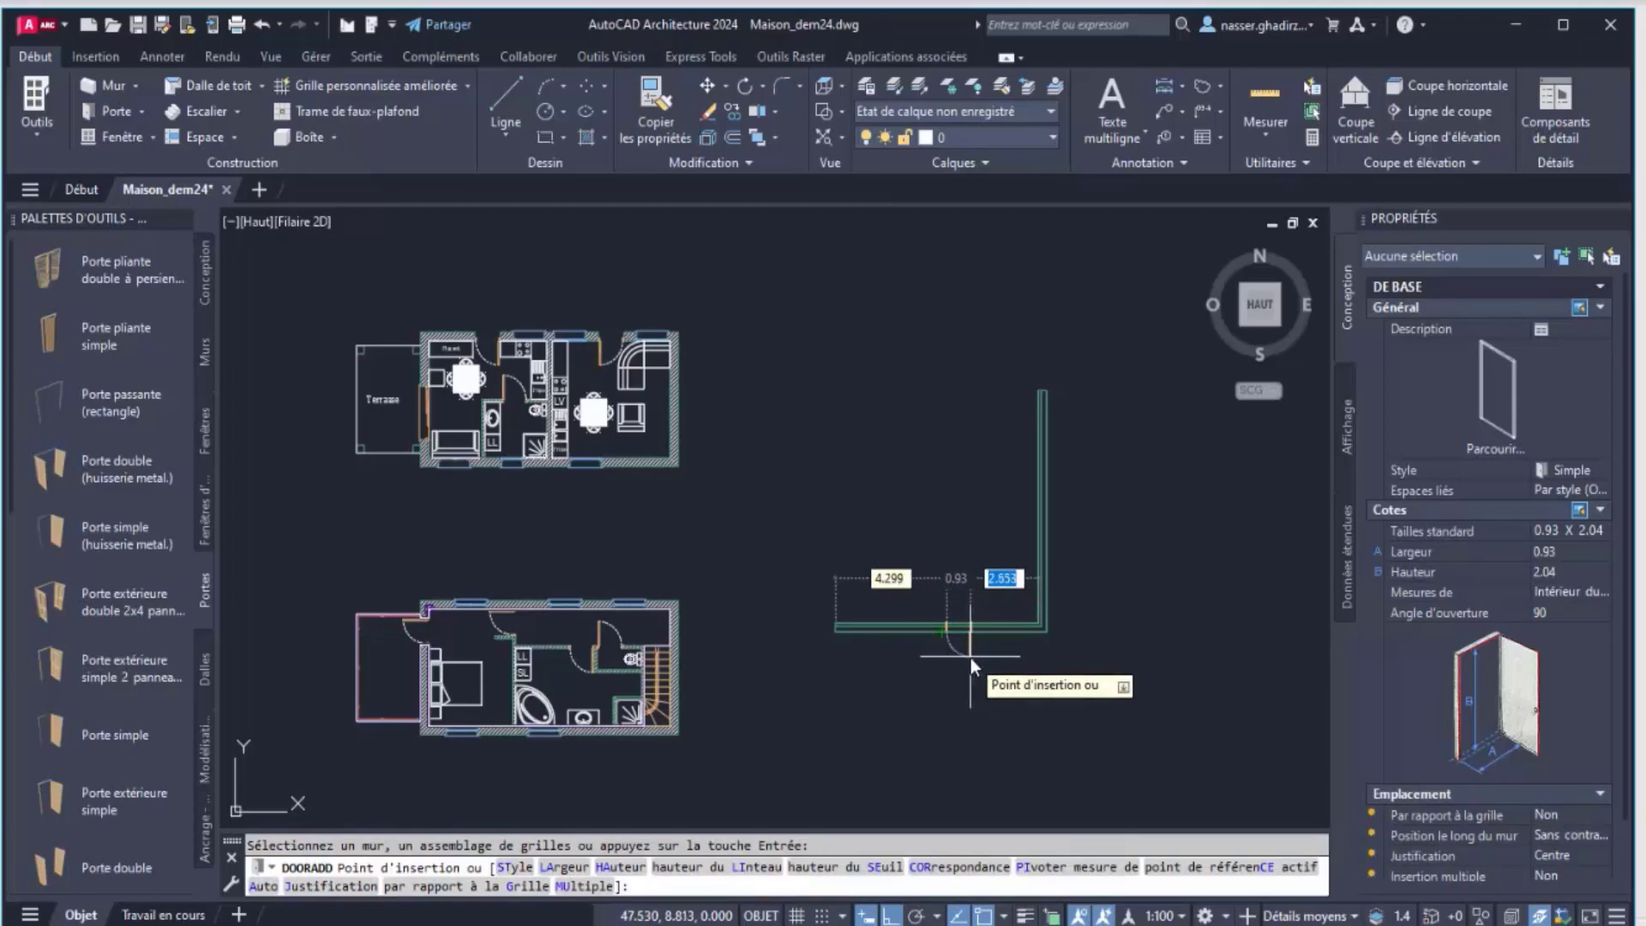
left_click(971, 656)
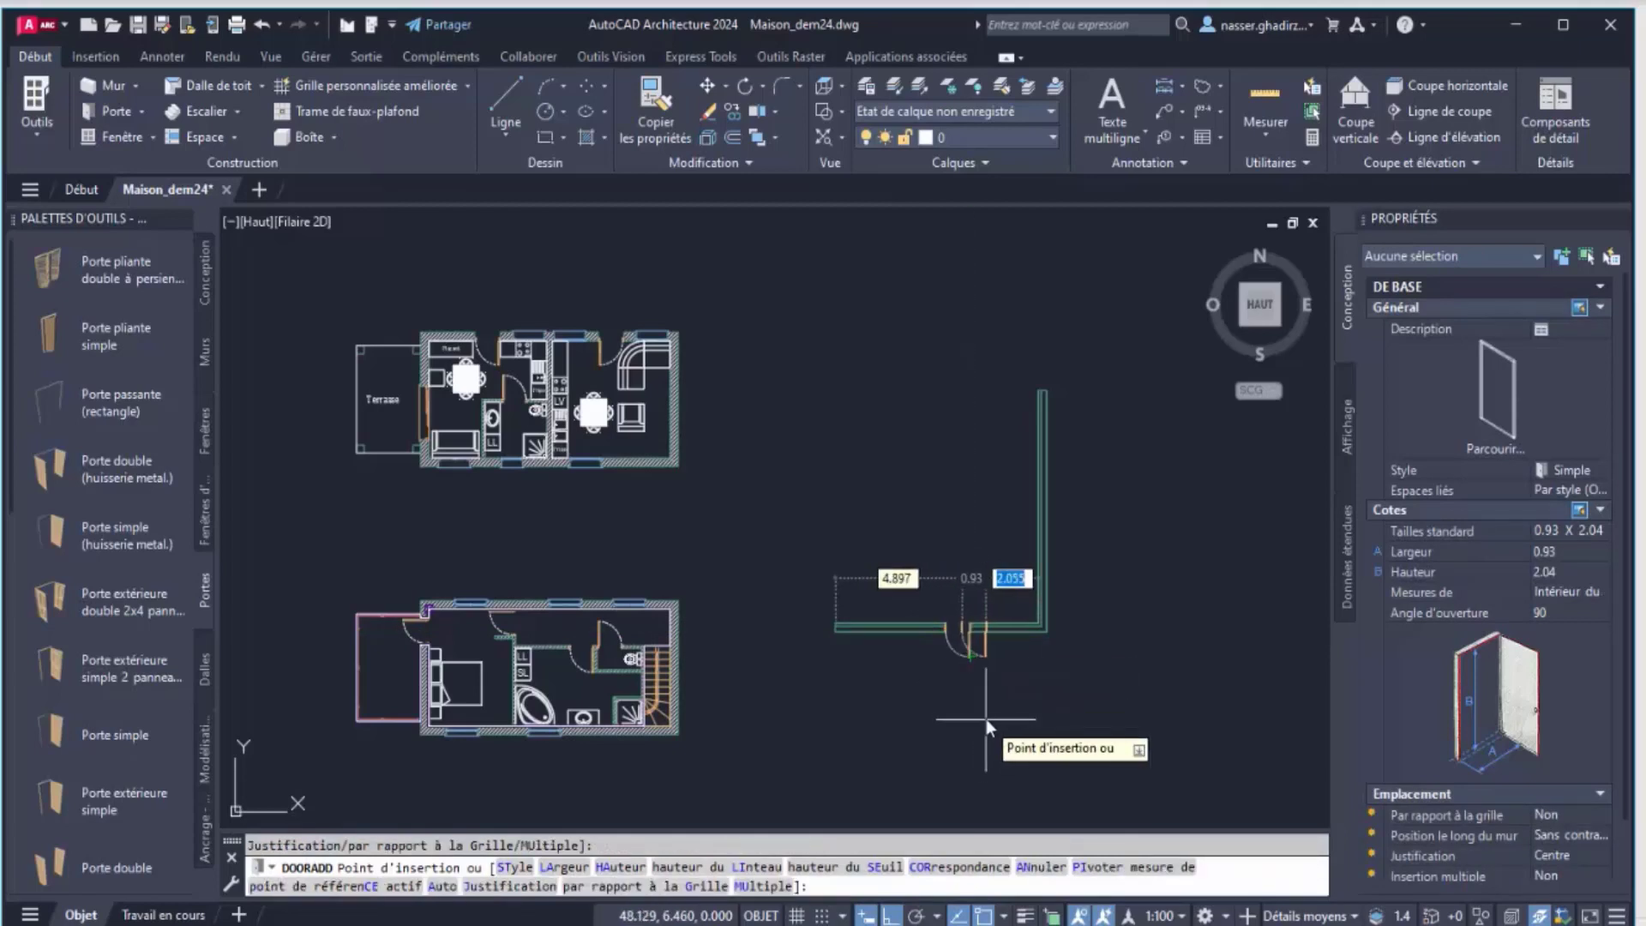
key("Return")
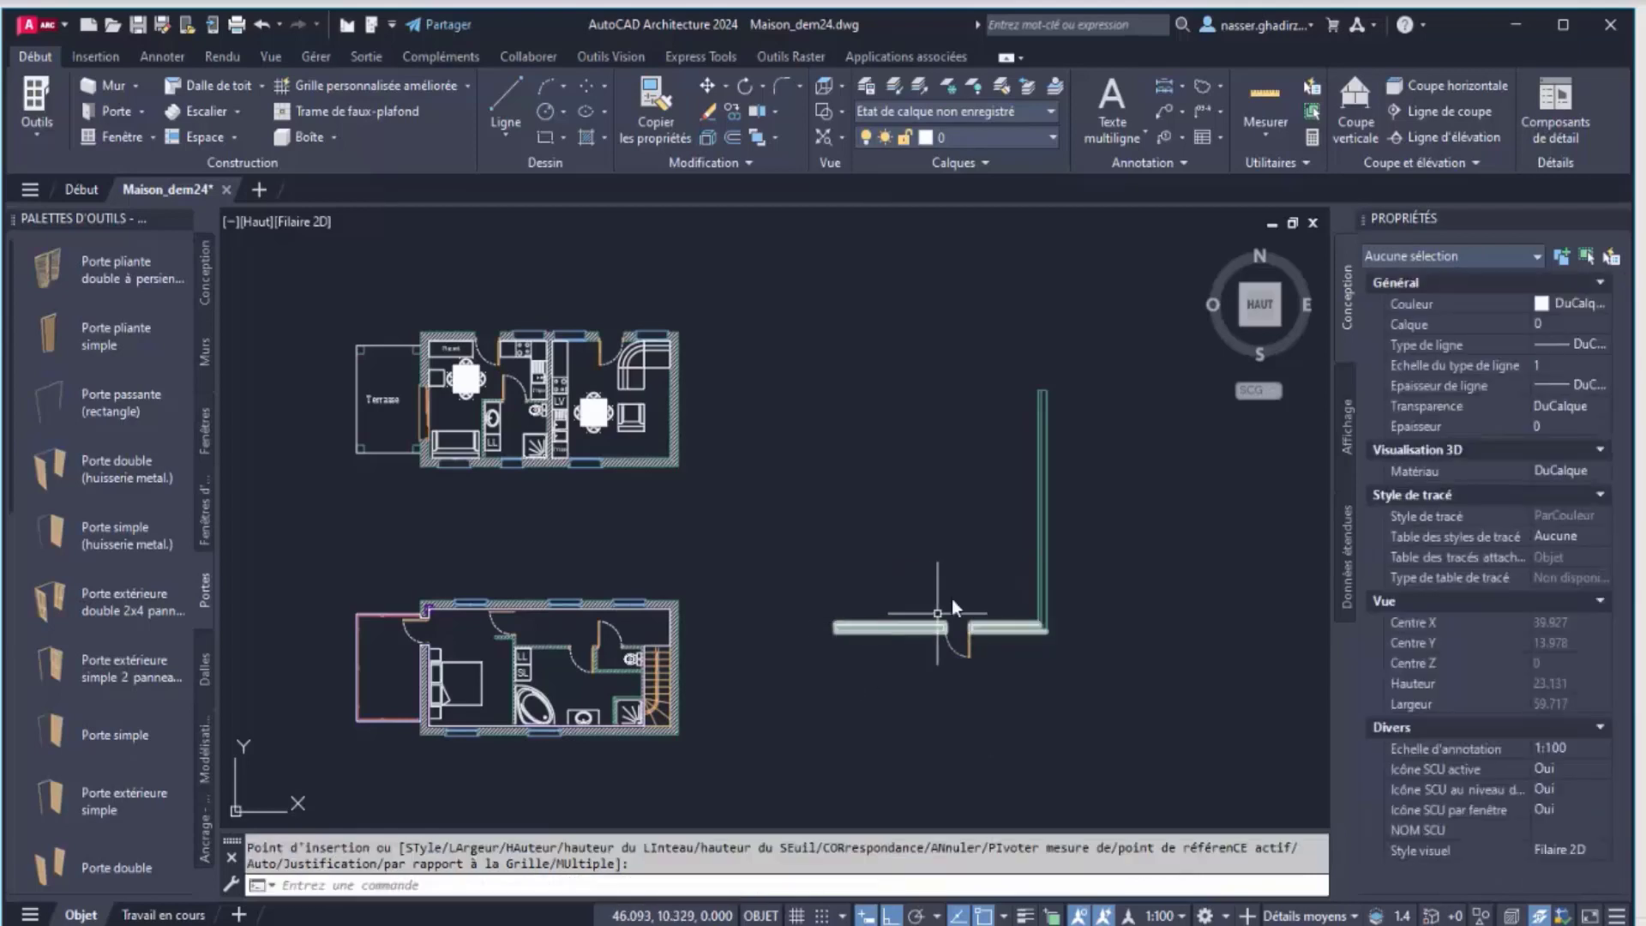
Reduce the new door to the standard width of 0.73 using its width grip
scroll(939, 585, "up", 3)
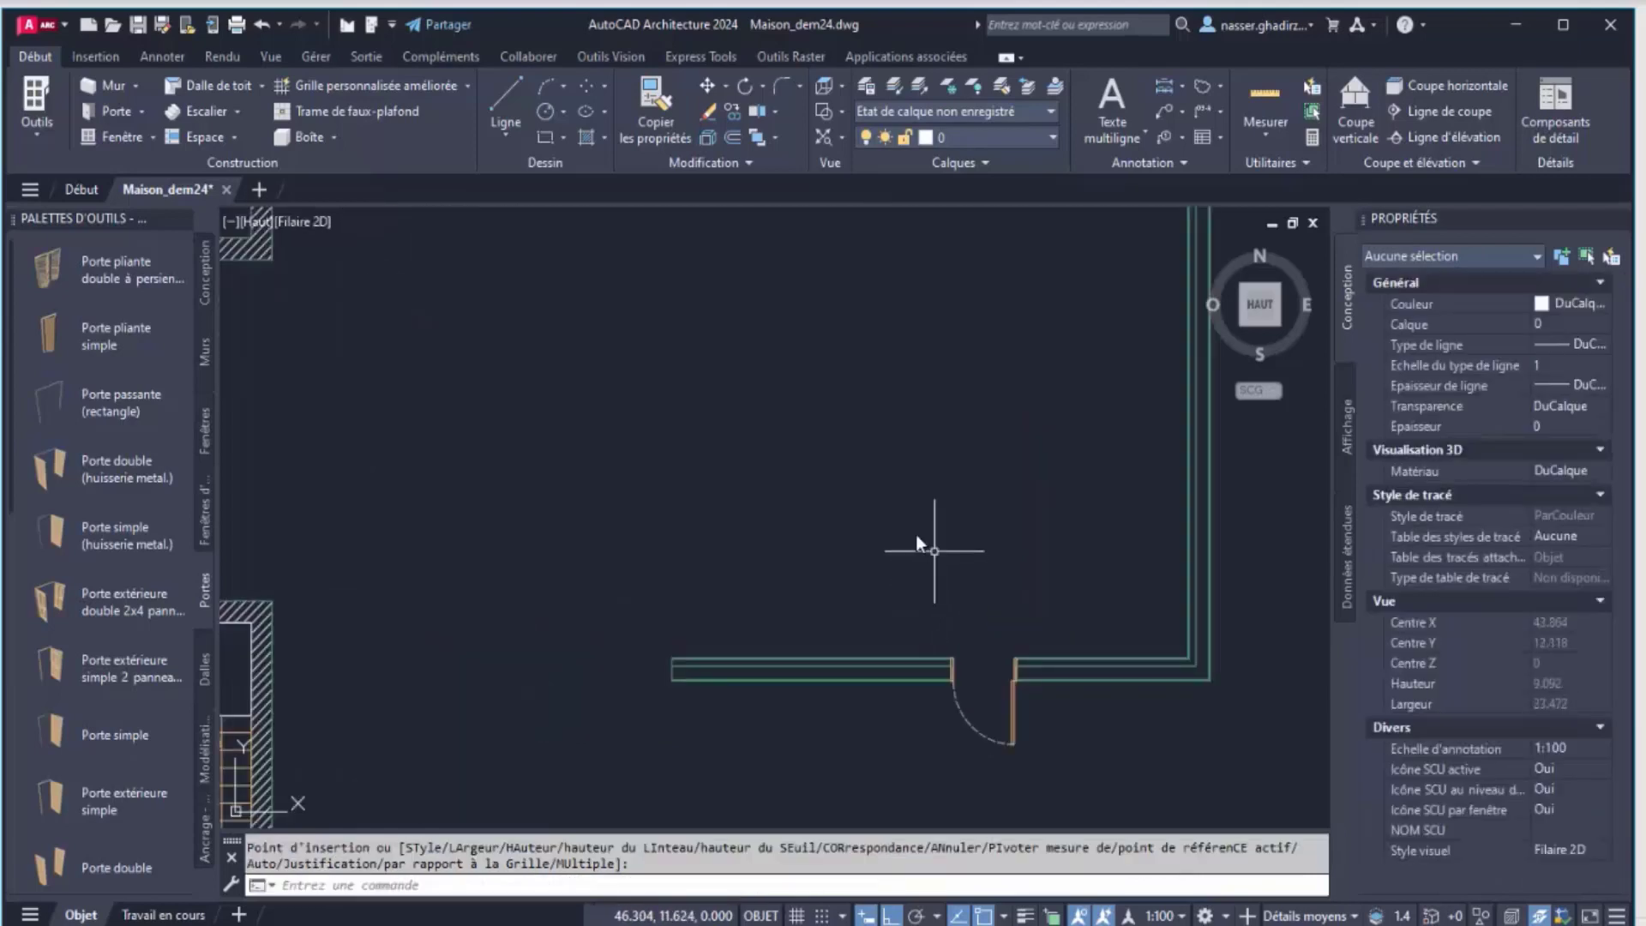
middle_click_drag(915, 533, 738, 445)
left_click(820, 620)
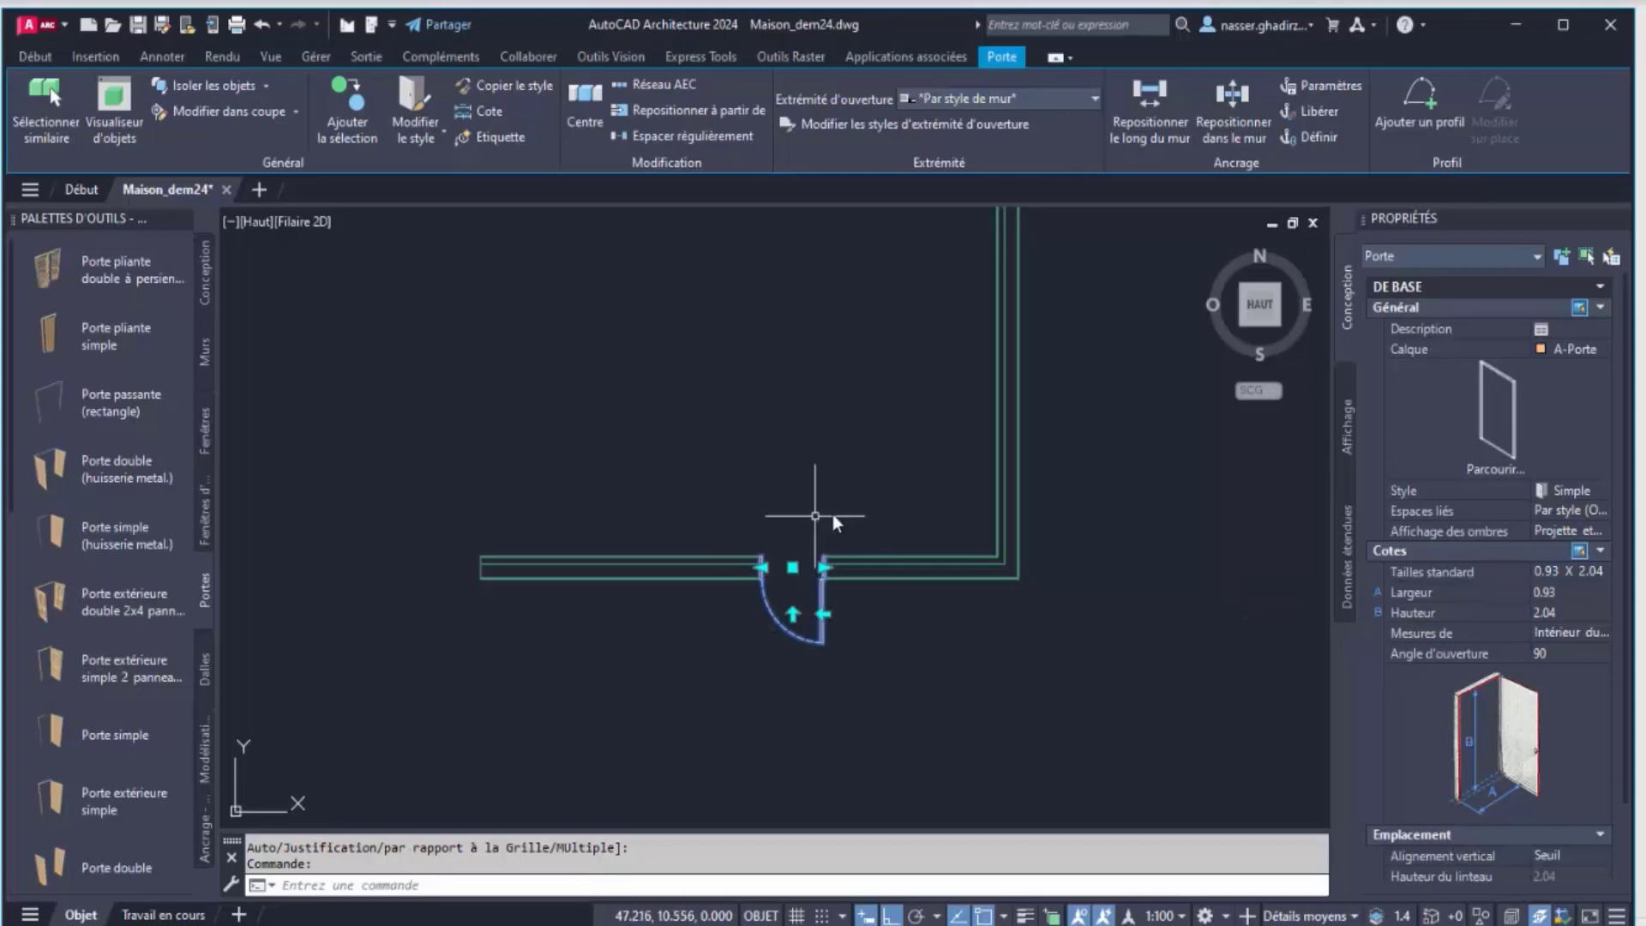
scroll(857, 493, "up", 4)
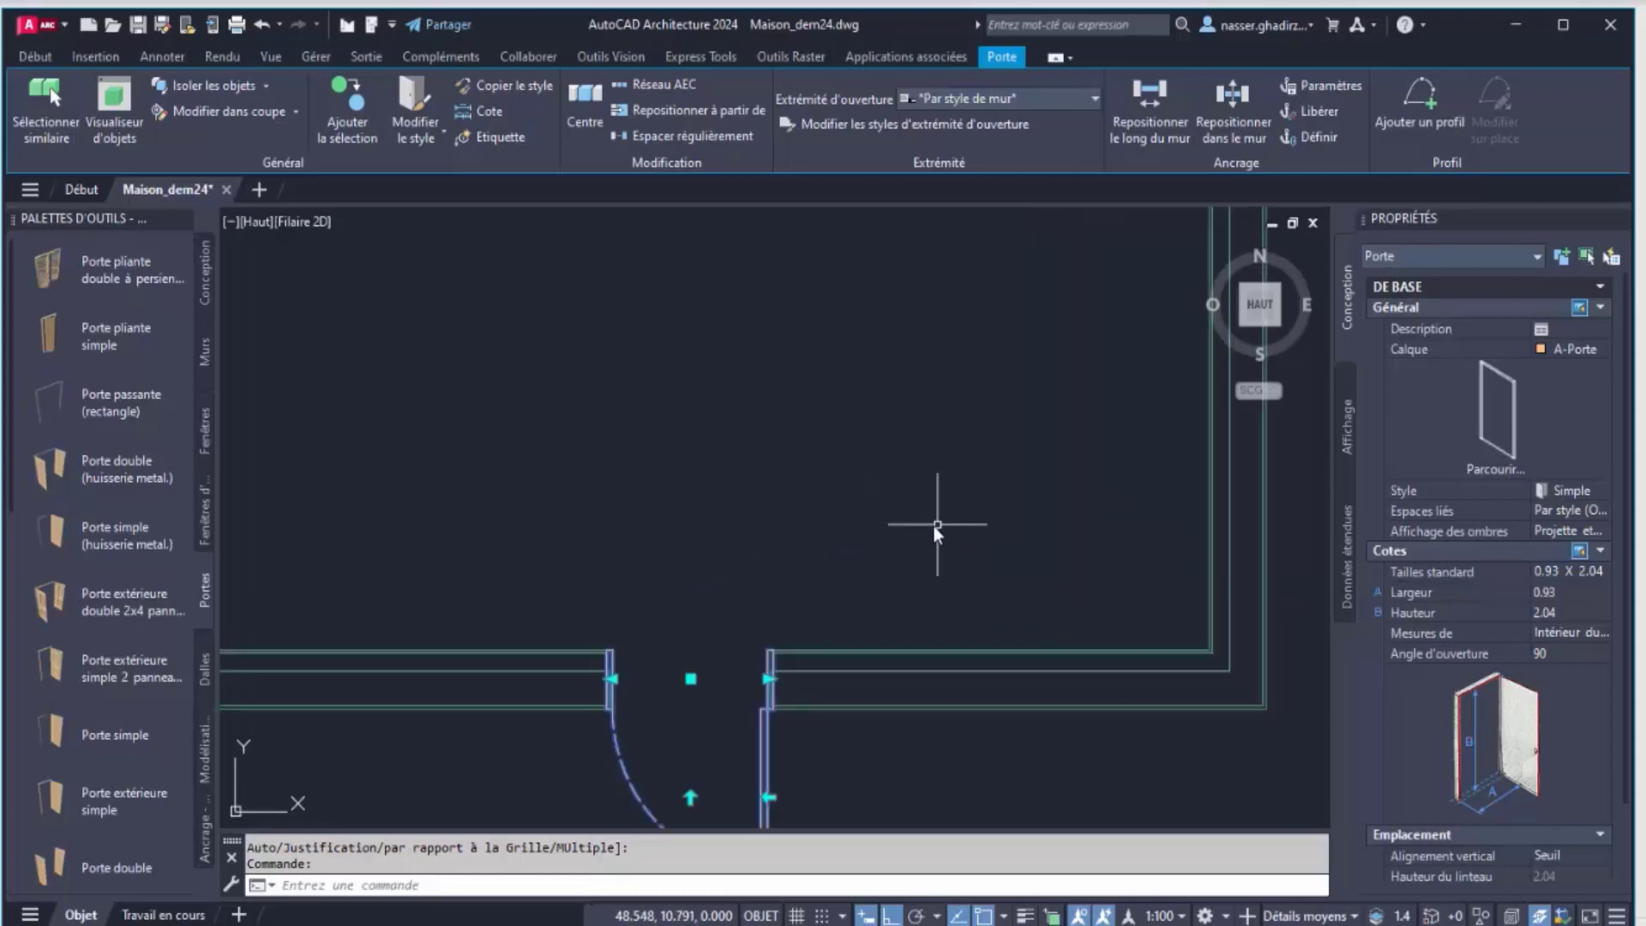
middle_click_drag(851, 529, 872, 339)
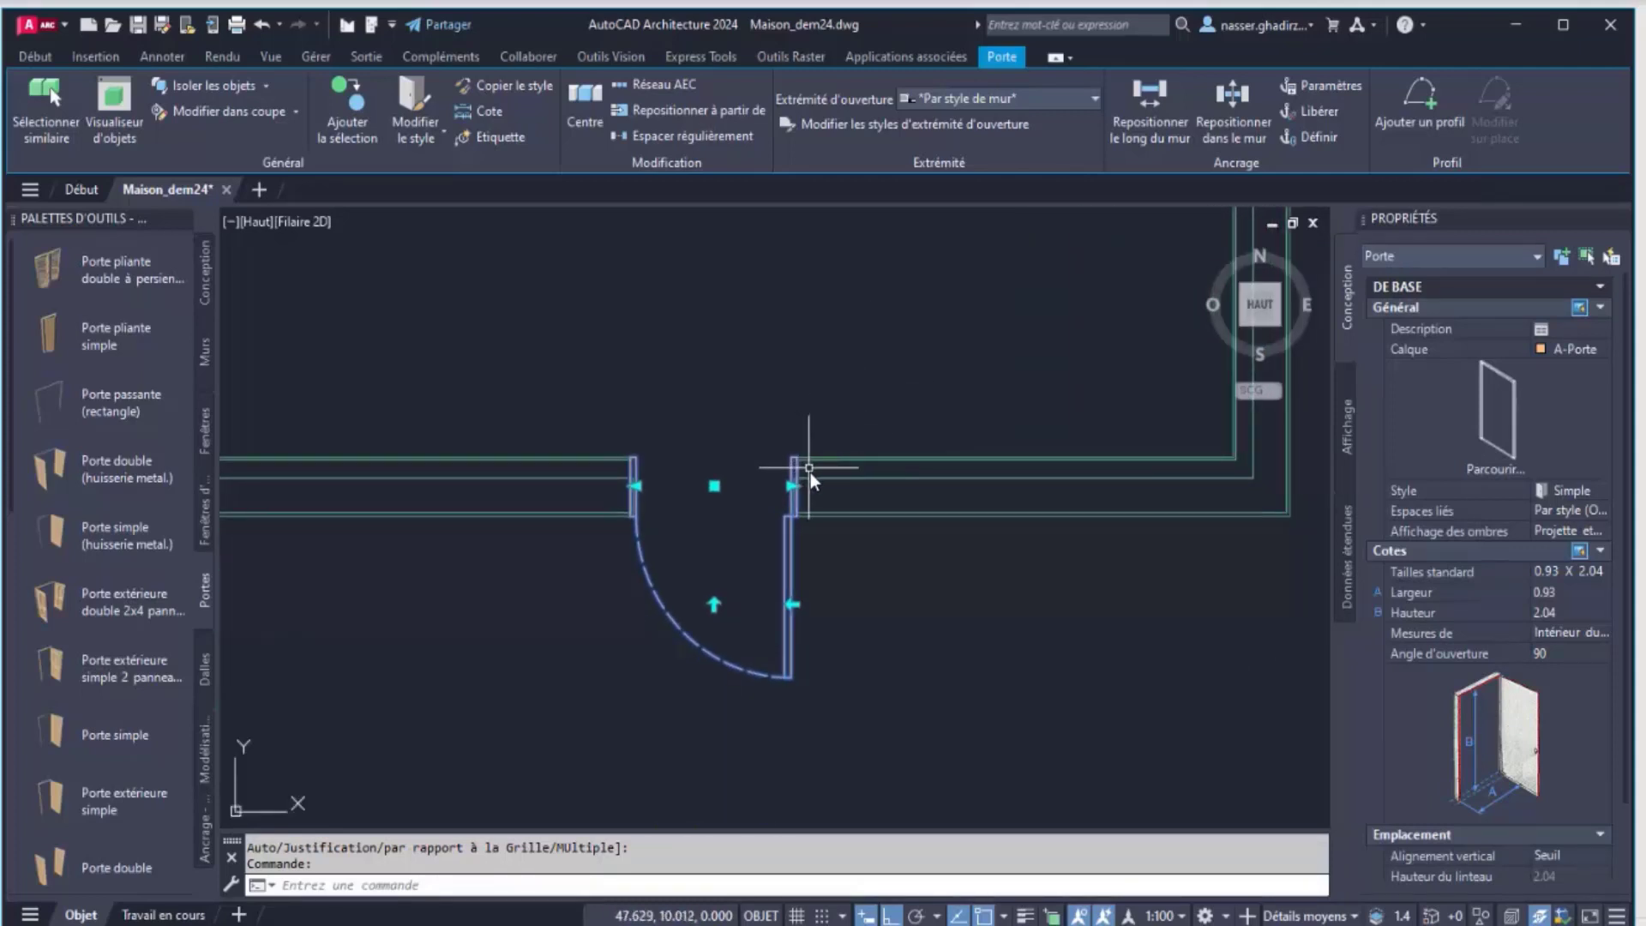
mouse_move(789, 488)
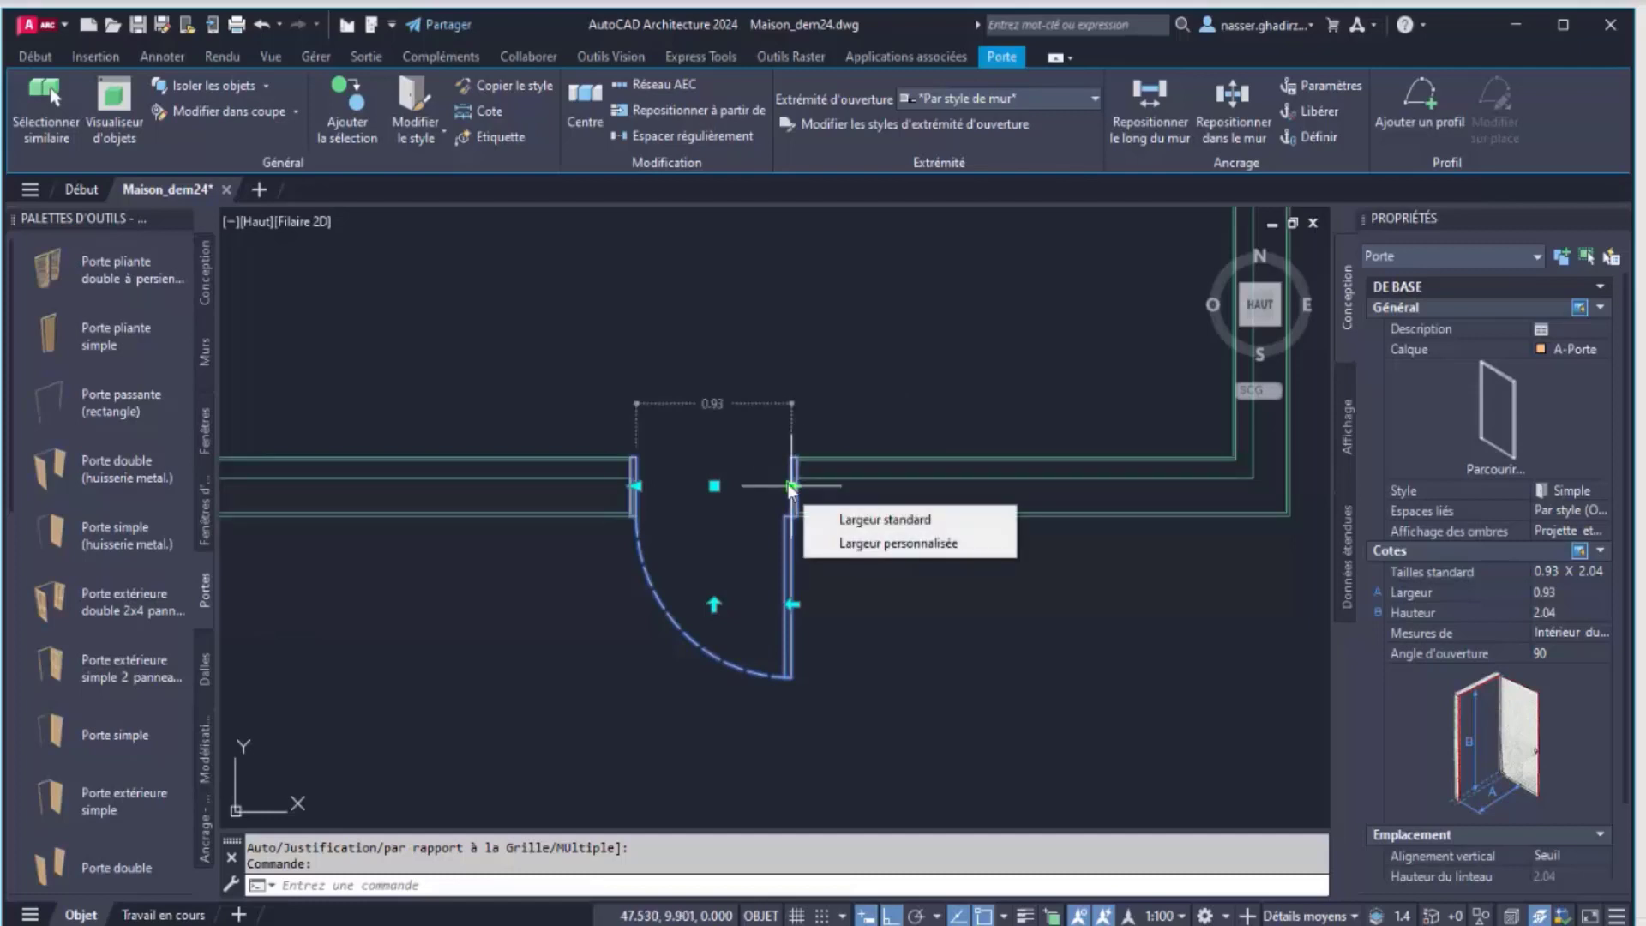
left_click(790, 487)
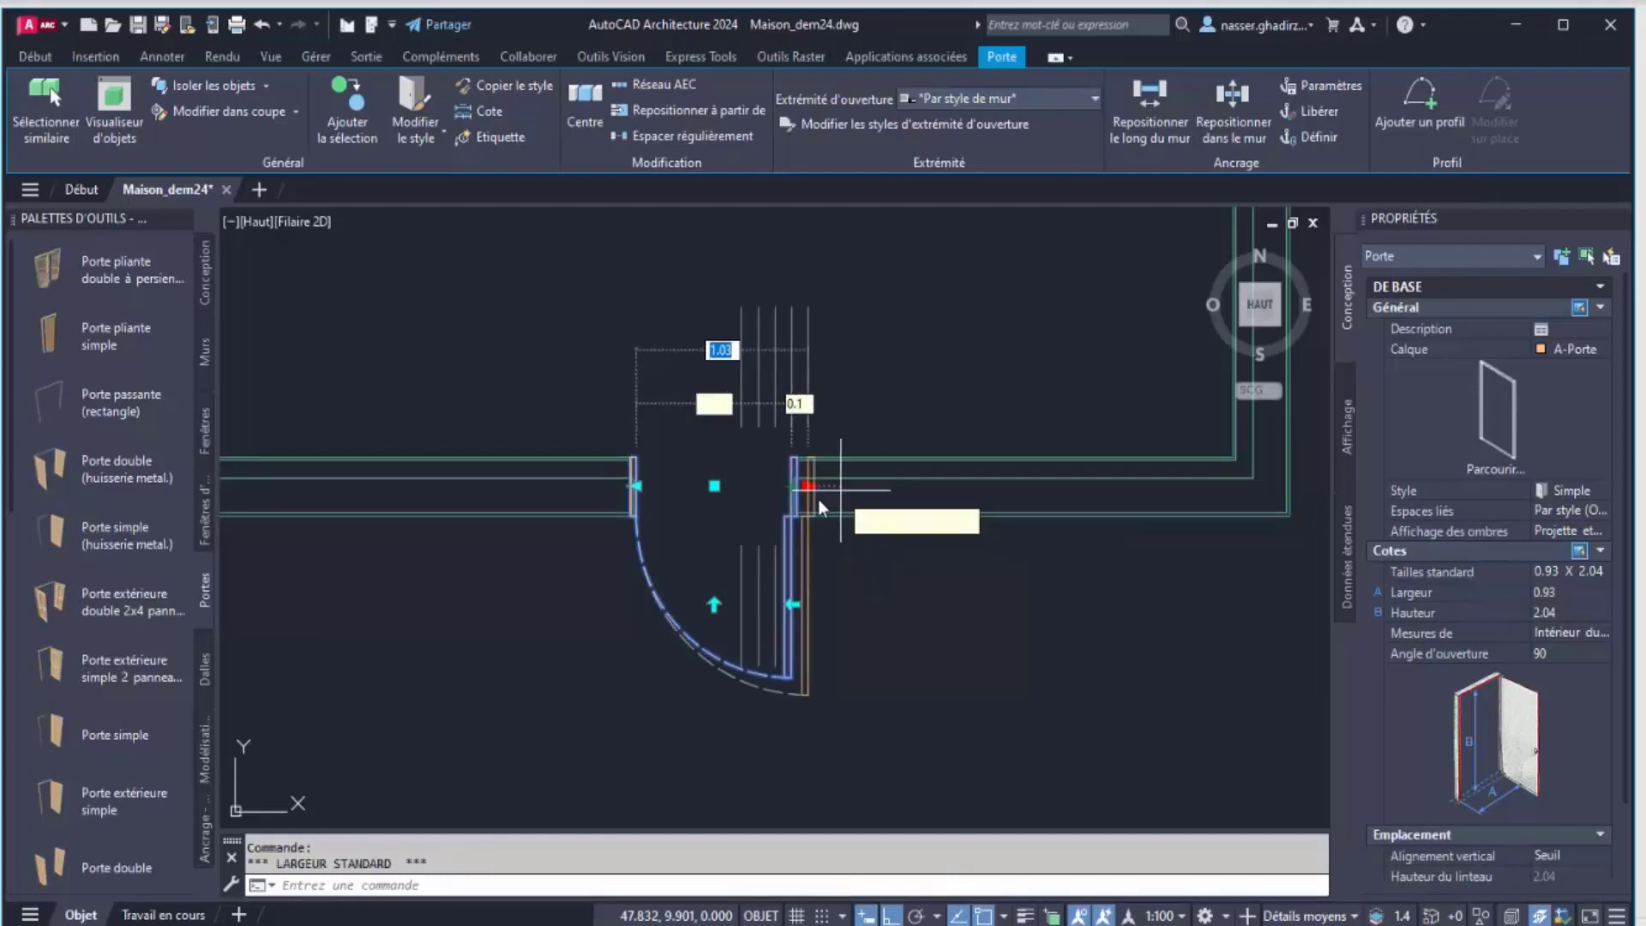
left_click(754, 531)
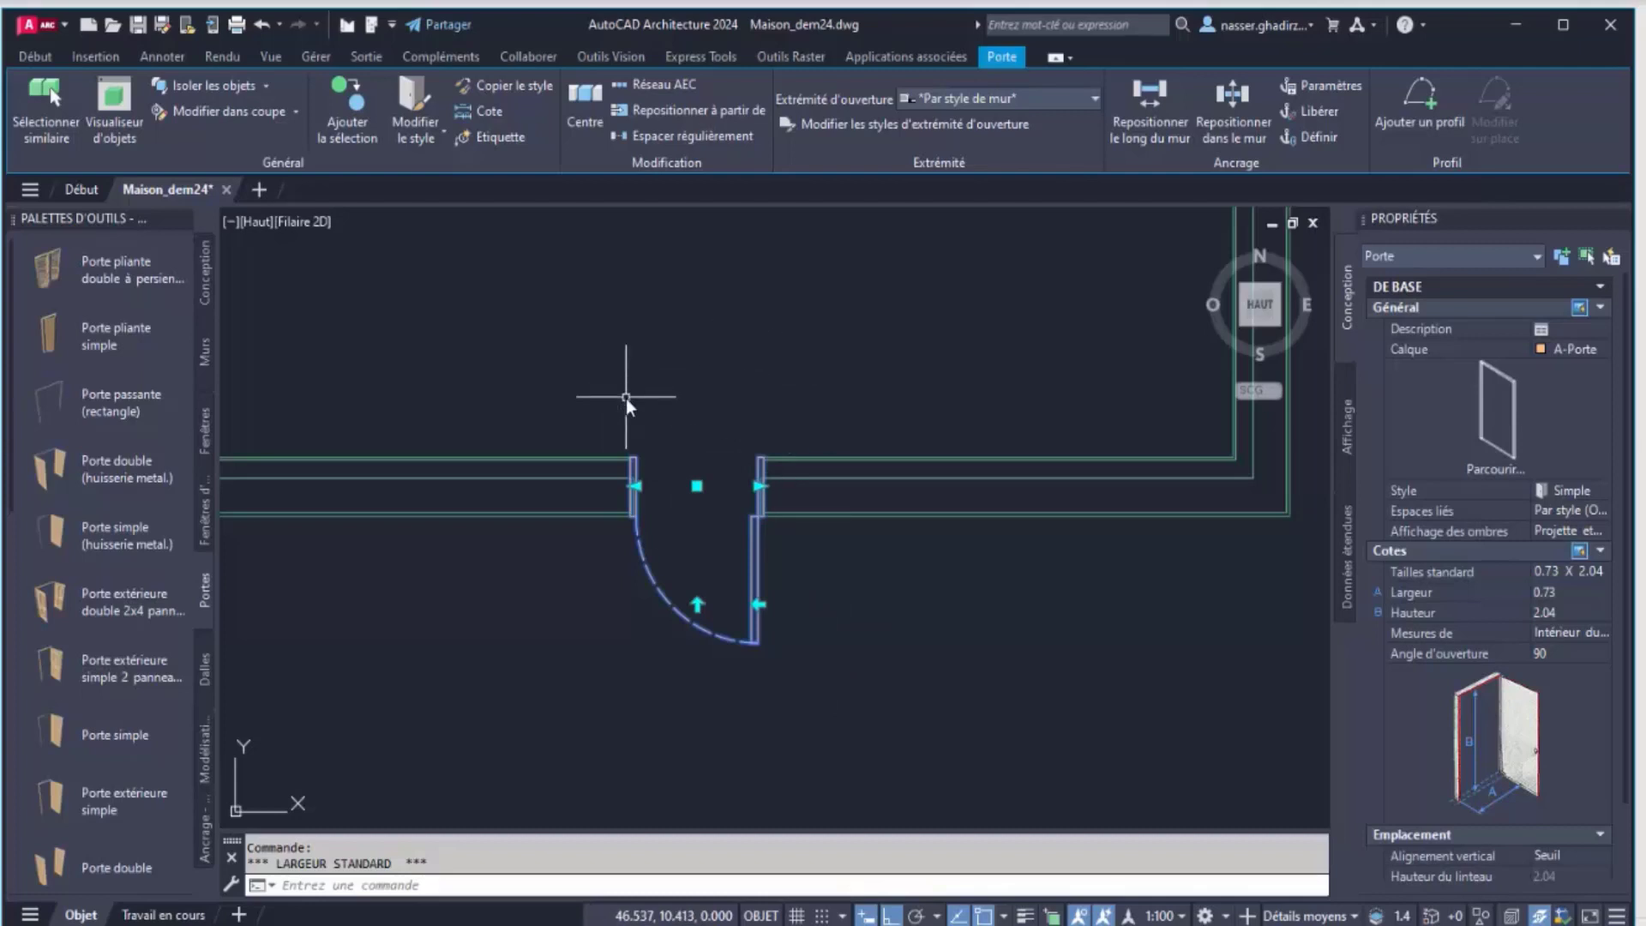
key("Escape")
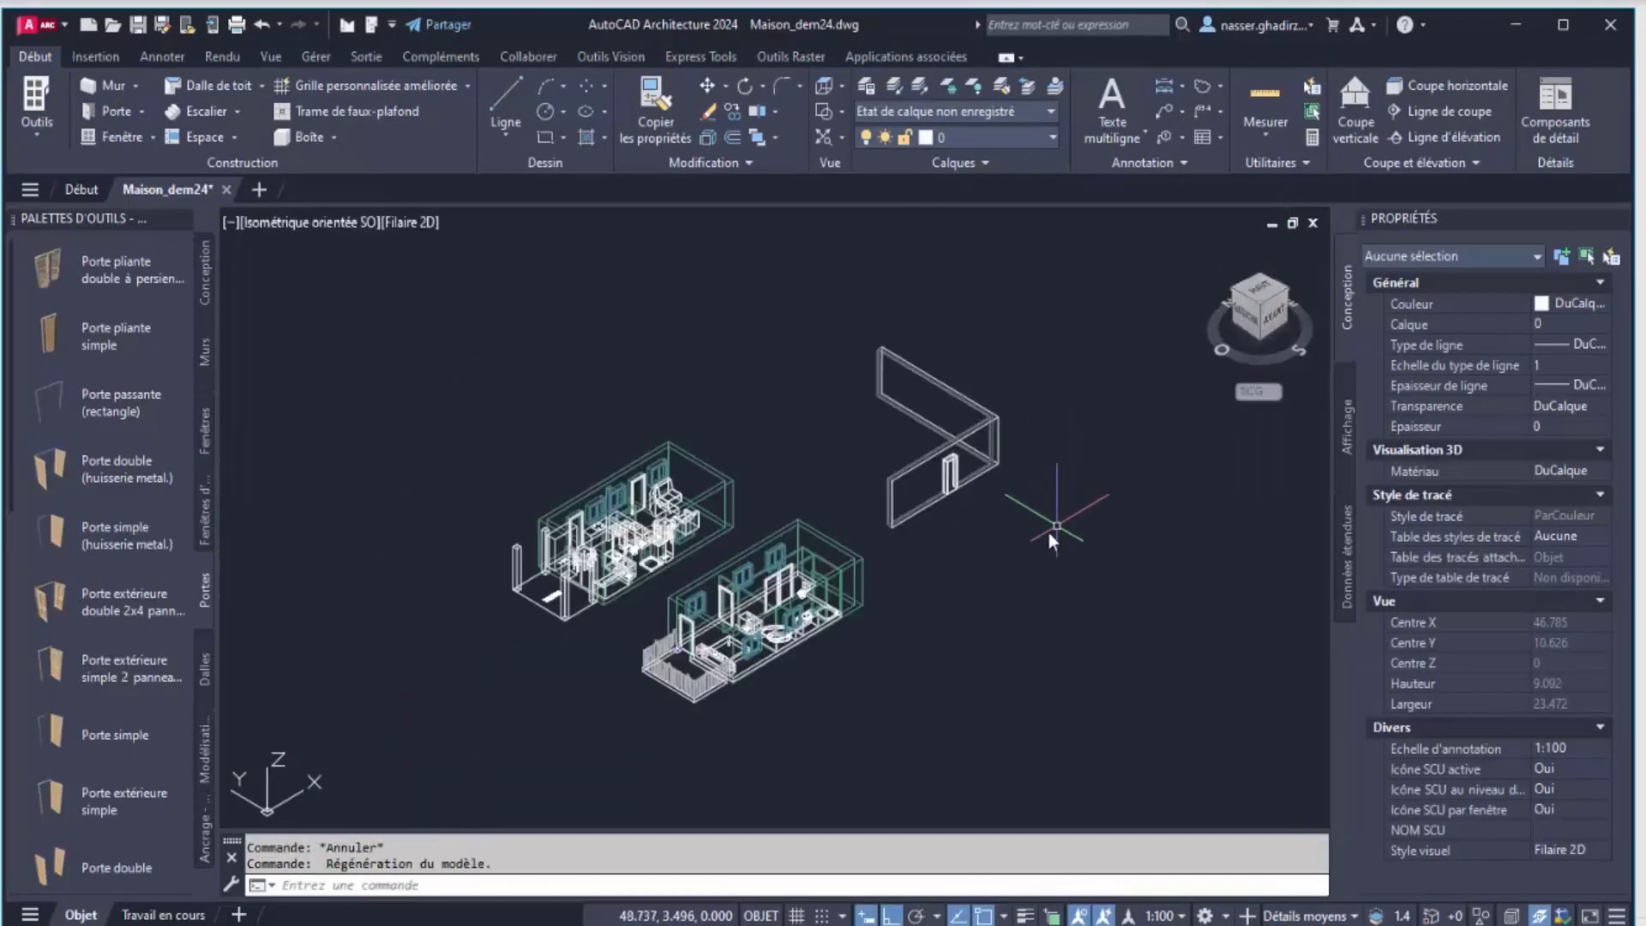
In the southwest isometric view, flip the door's swing to the inner side of the wall
middle_click_drag(1032, 533, 1012, 660)
scroll(962, 656, "up", 3)
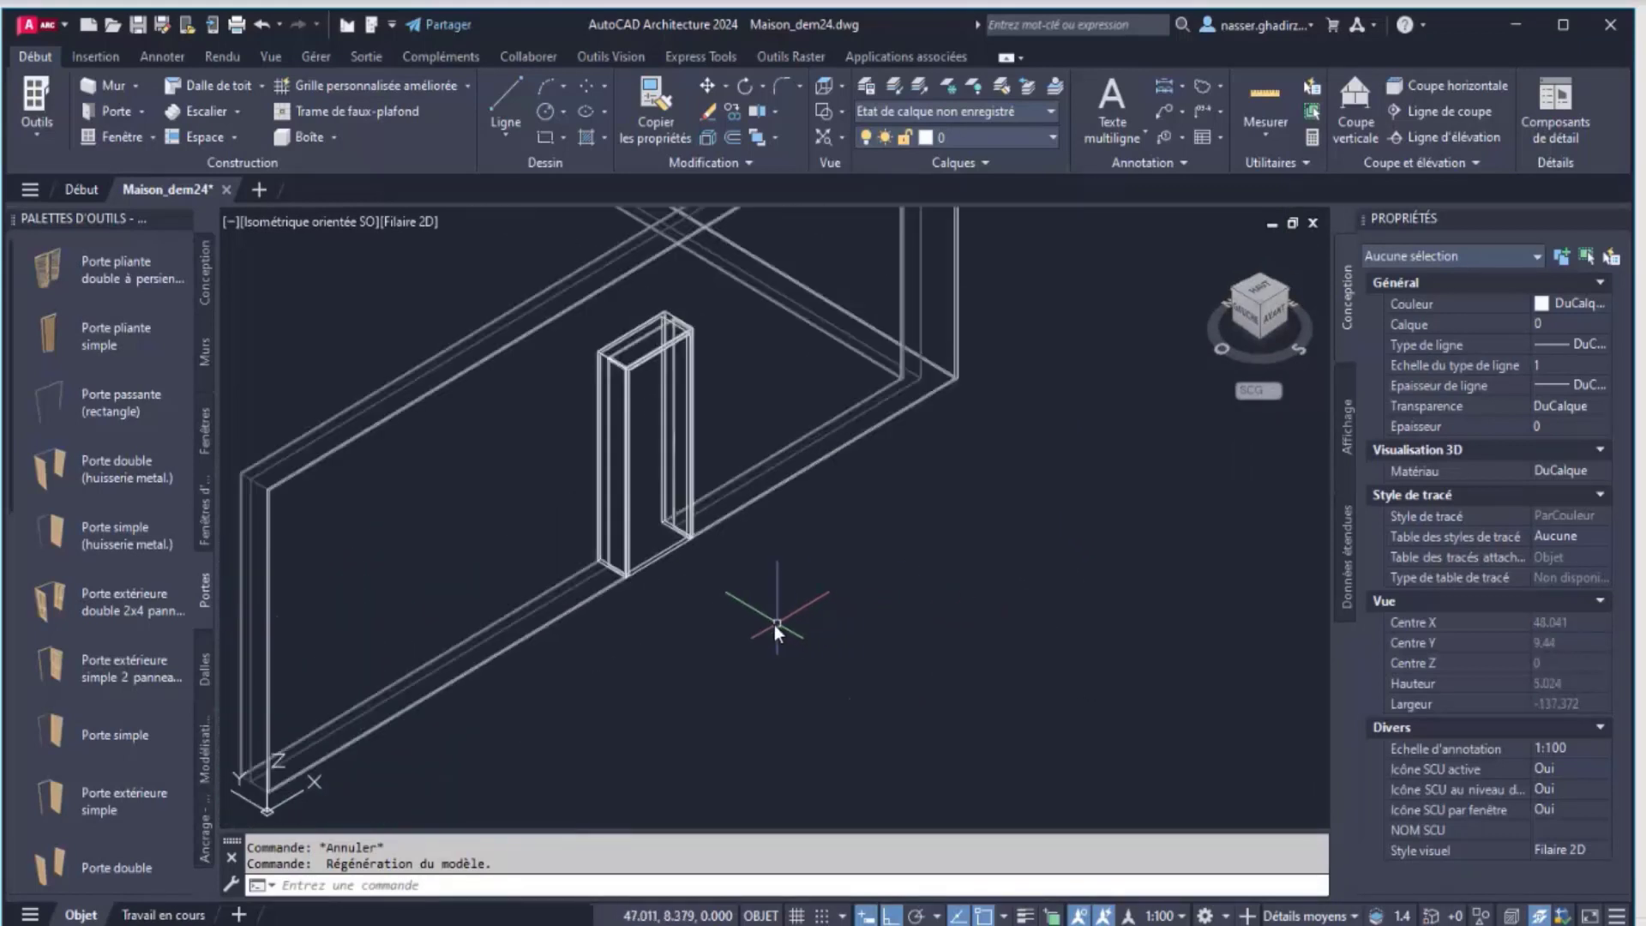
scroll(859, 636, "up", 2)
middle_click_drag(859, 645, 894, 633)
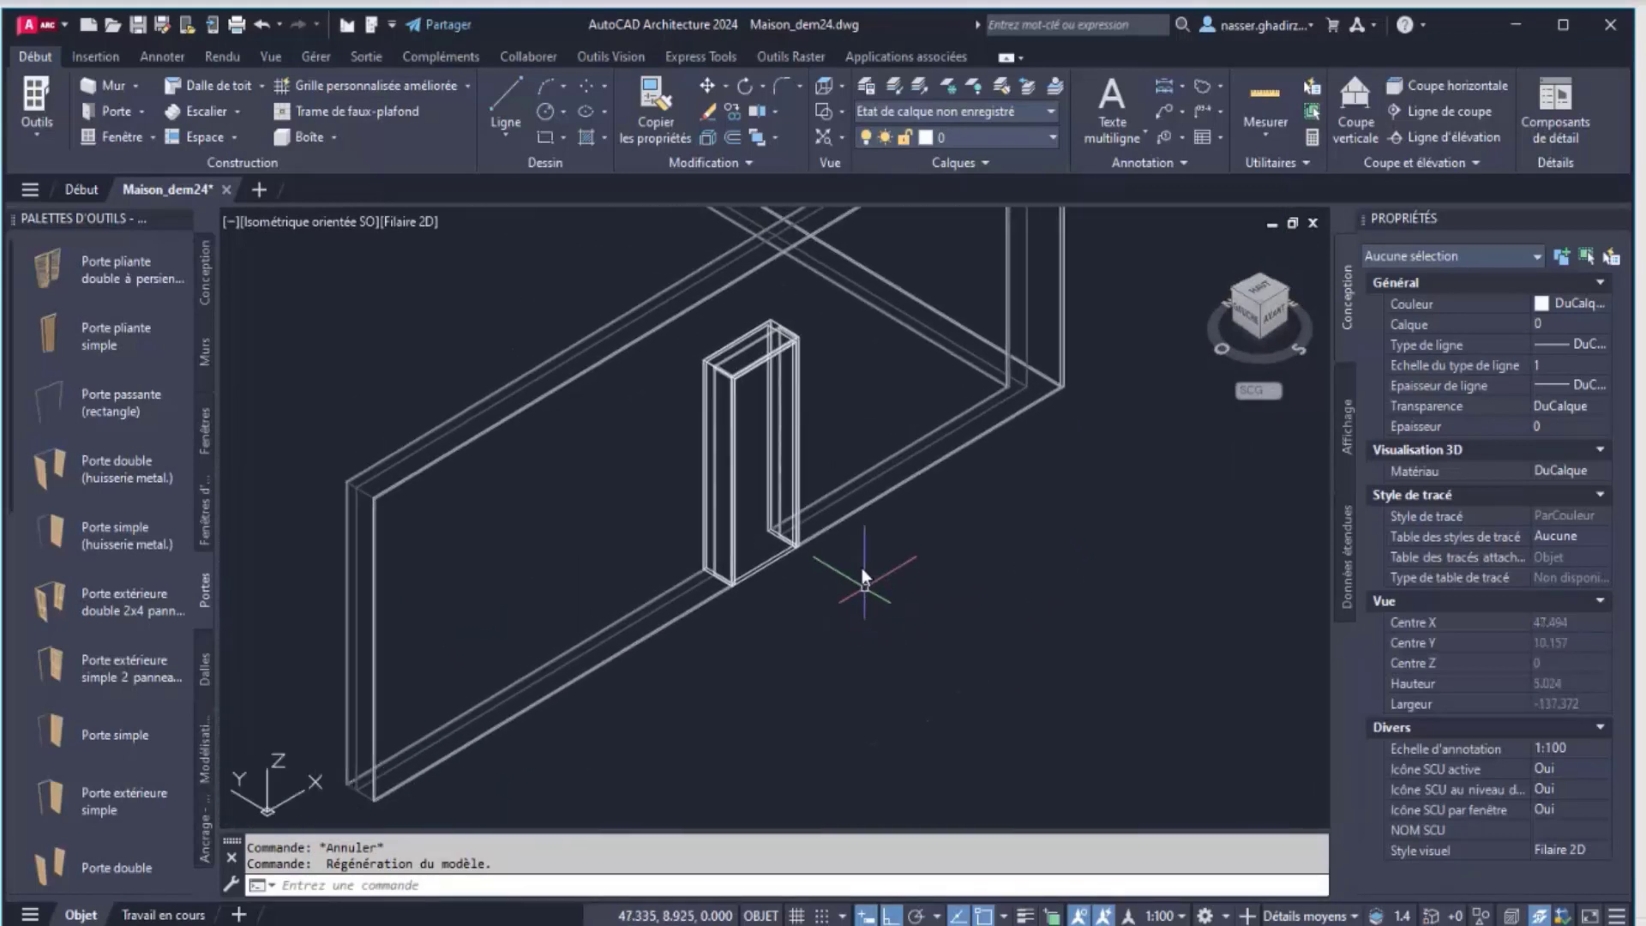
left_click(775, 559)
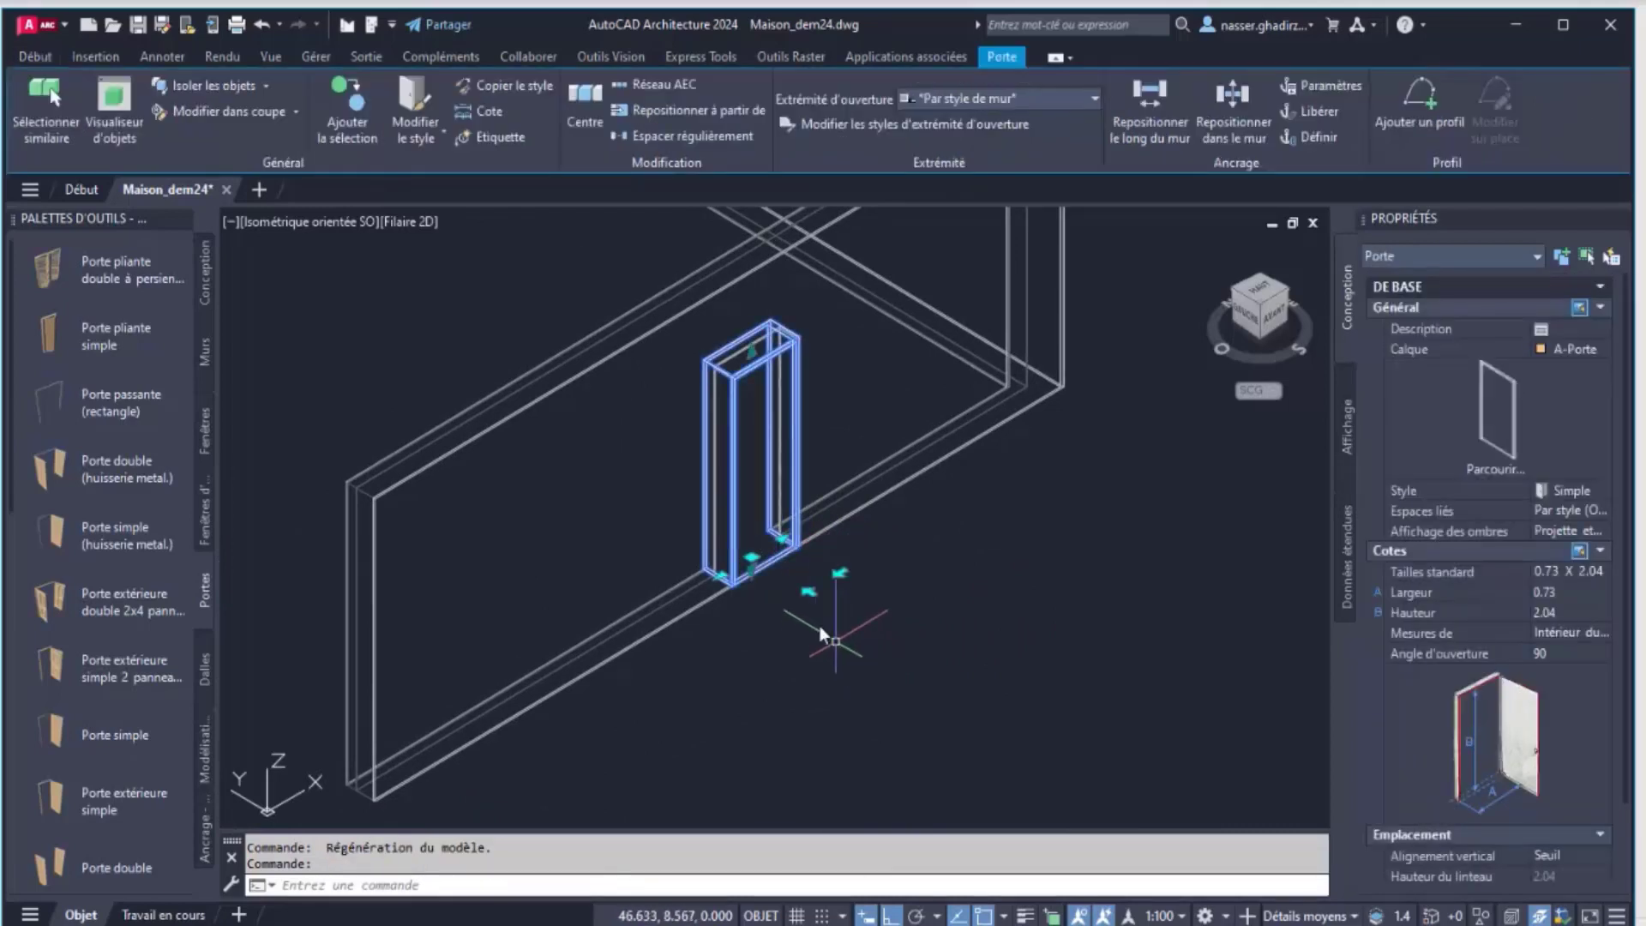
left_click(808, 592)
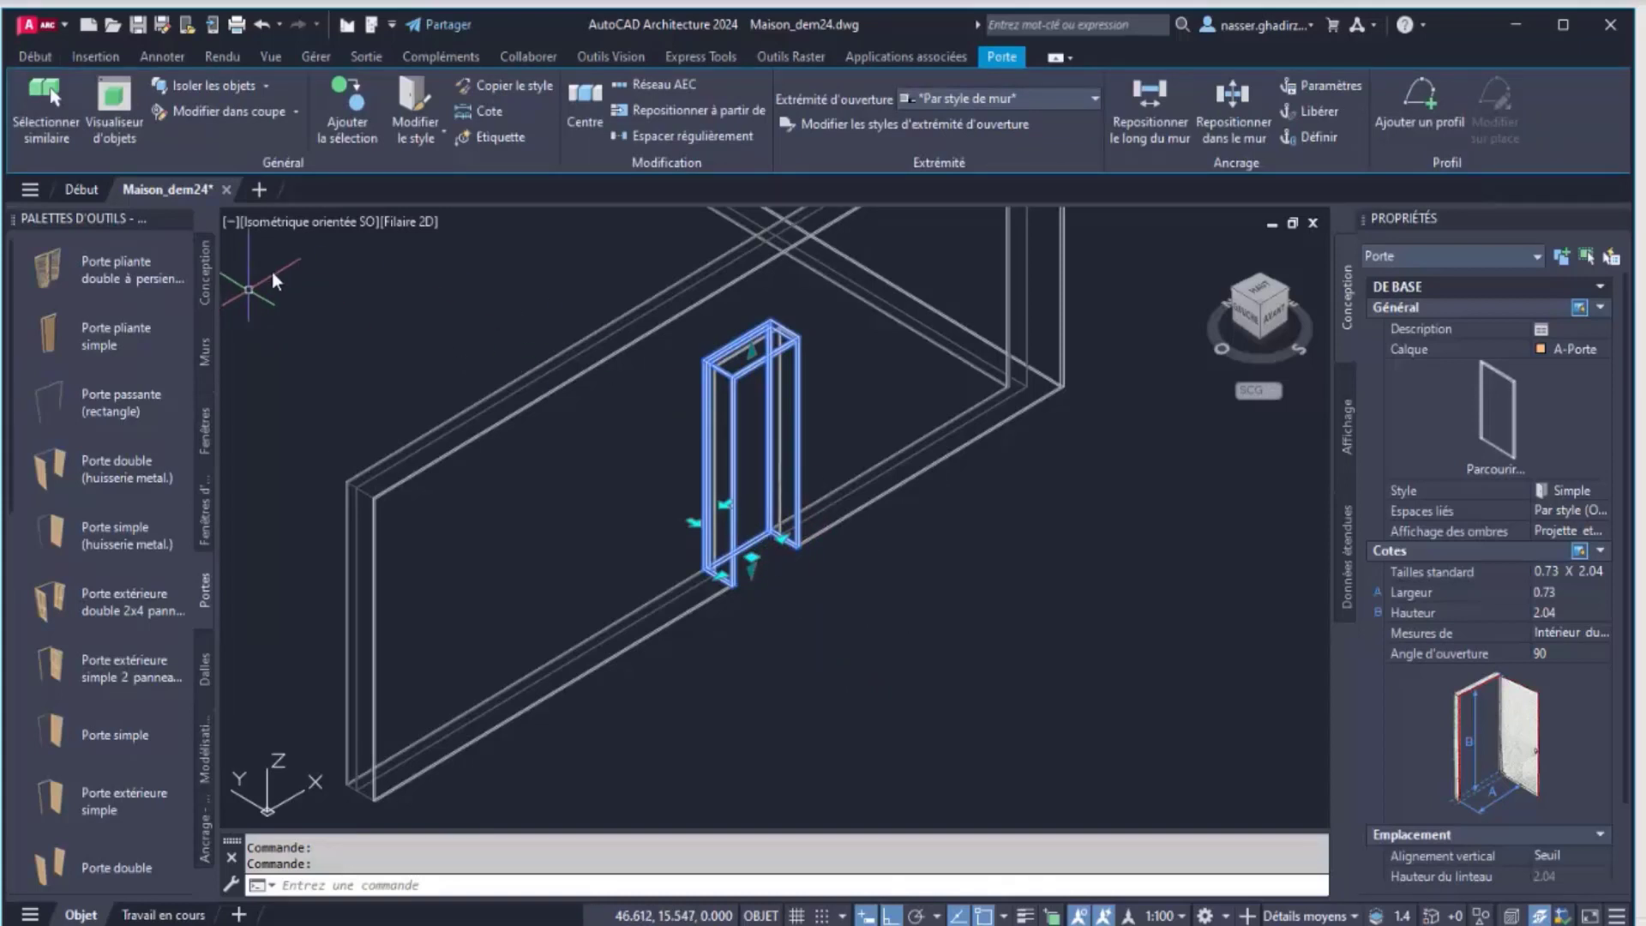
Display the model in the Conceptuel visual style and clear the selection
left_click(402, 225)
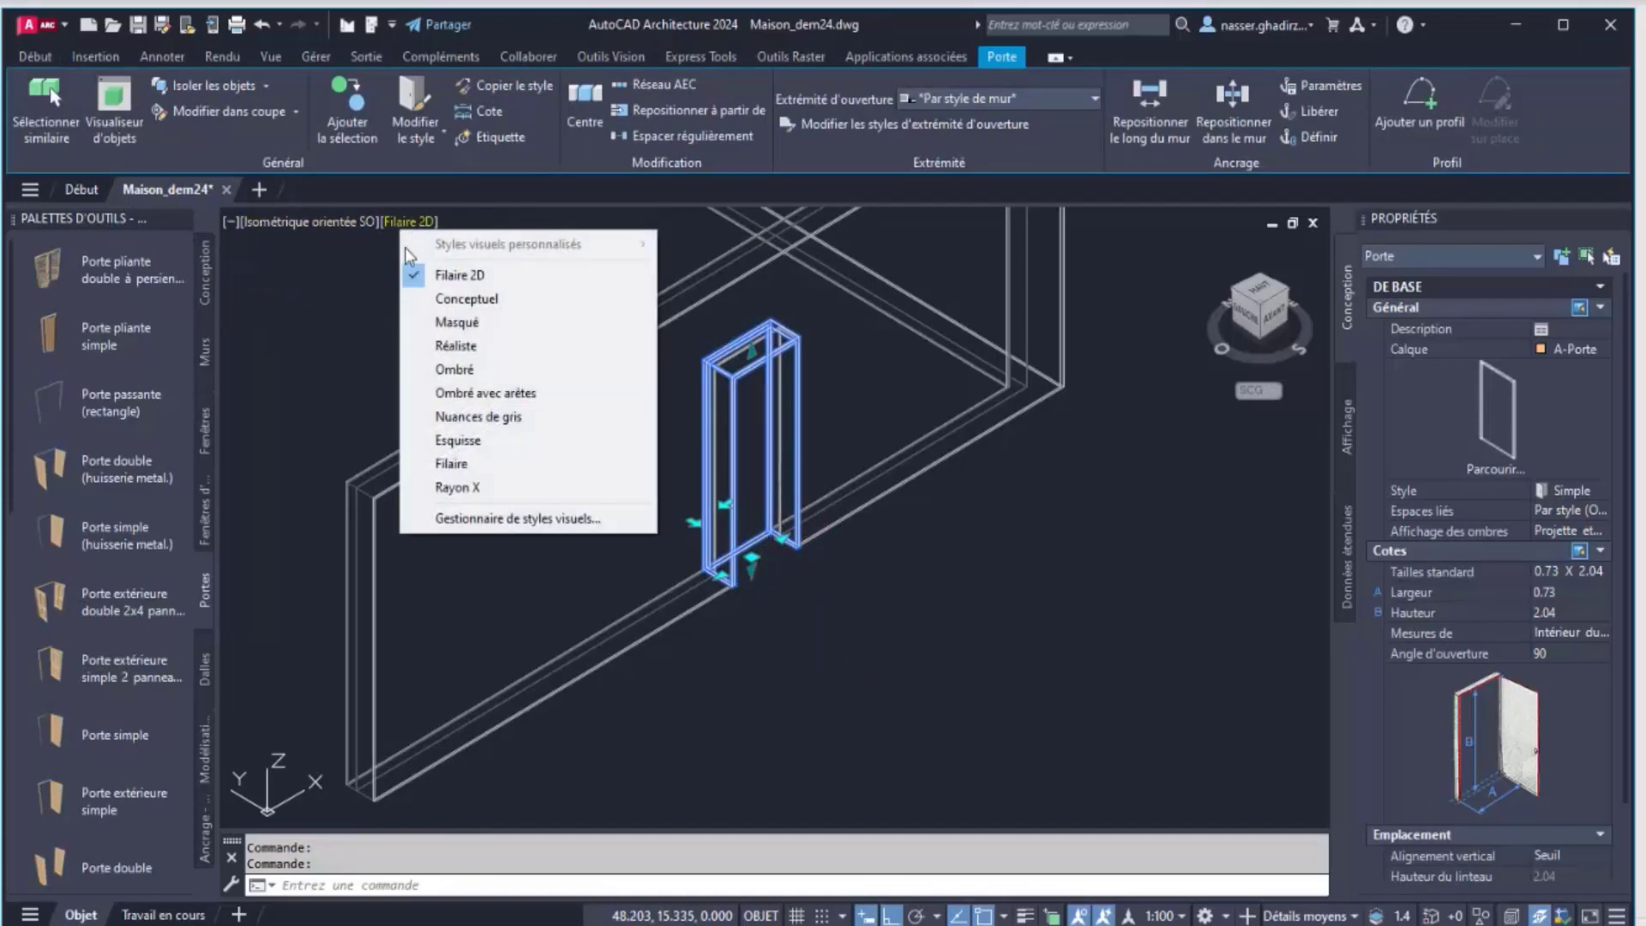
left_click(422, 300)
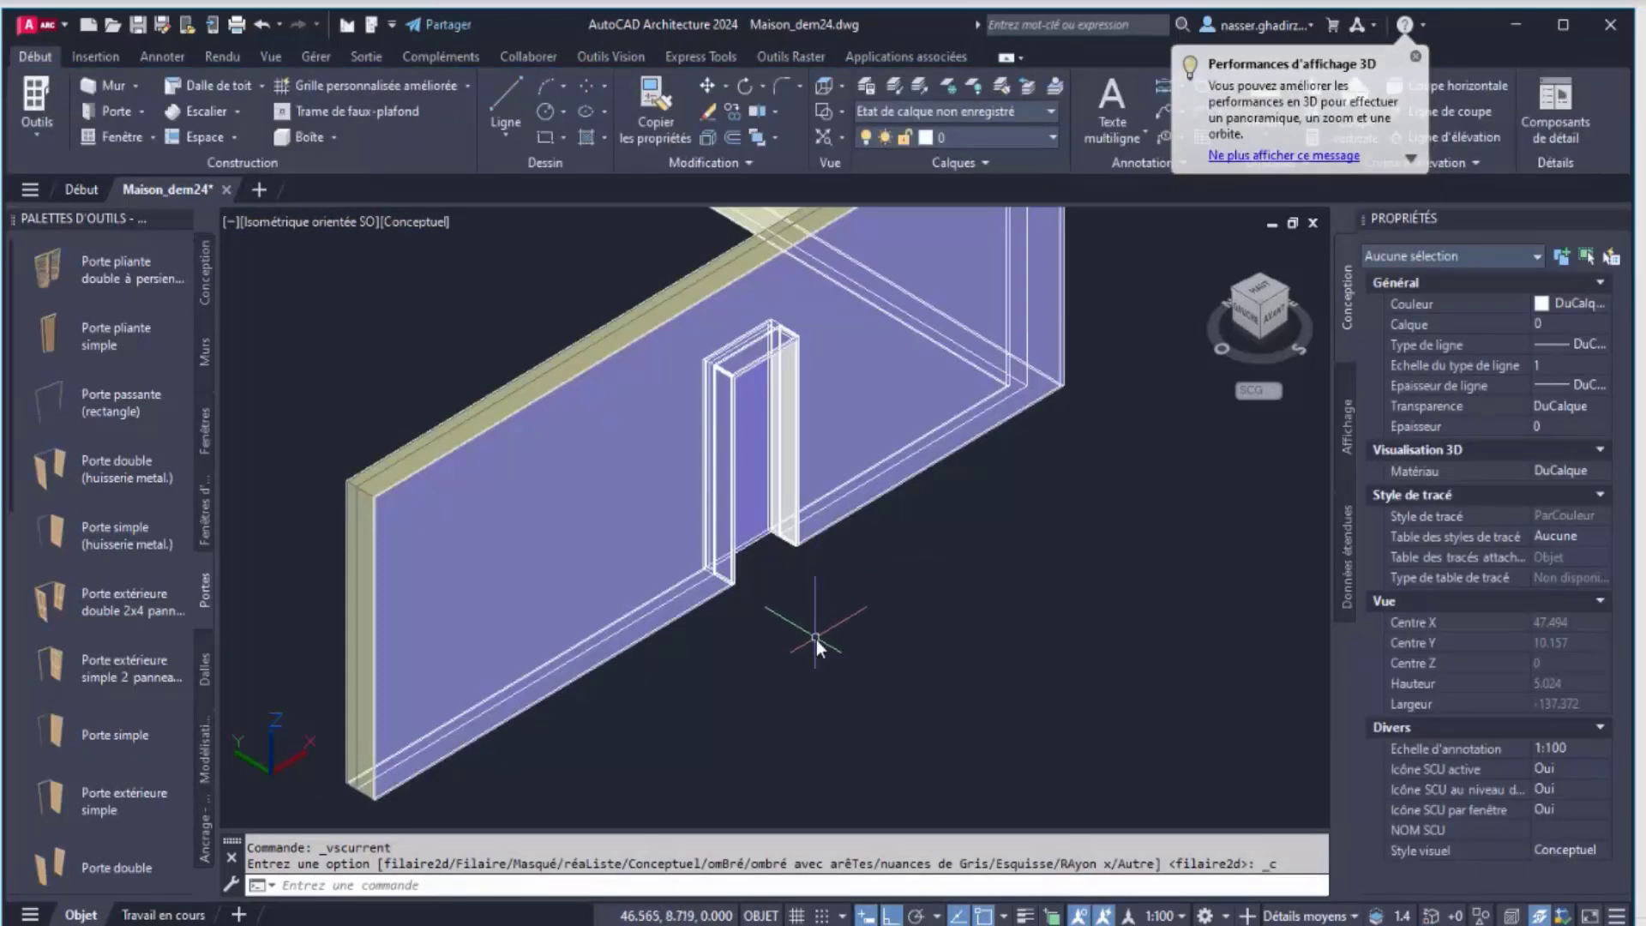
key("Escape")
Slide the door lengthwise along the wall in two moves, bringing it nearer the wall's free end
left_click(760, 535)
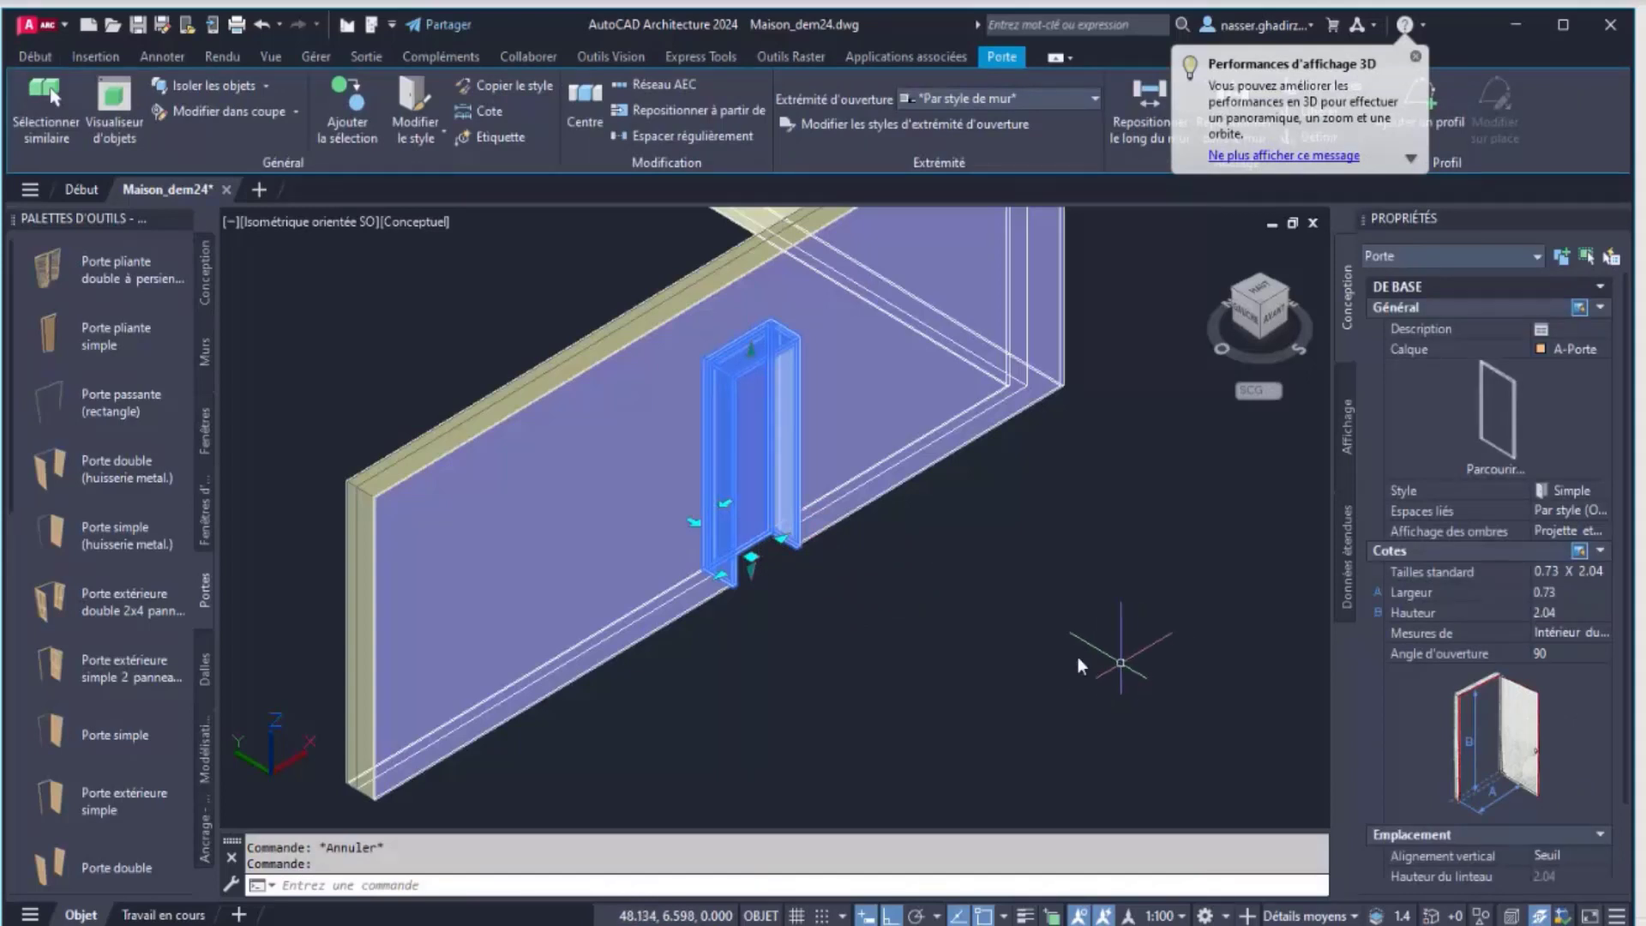
left_click(752, 557)
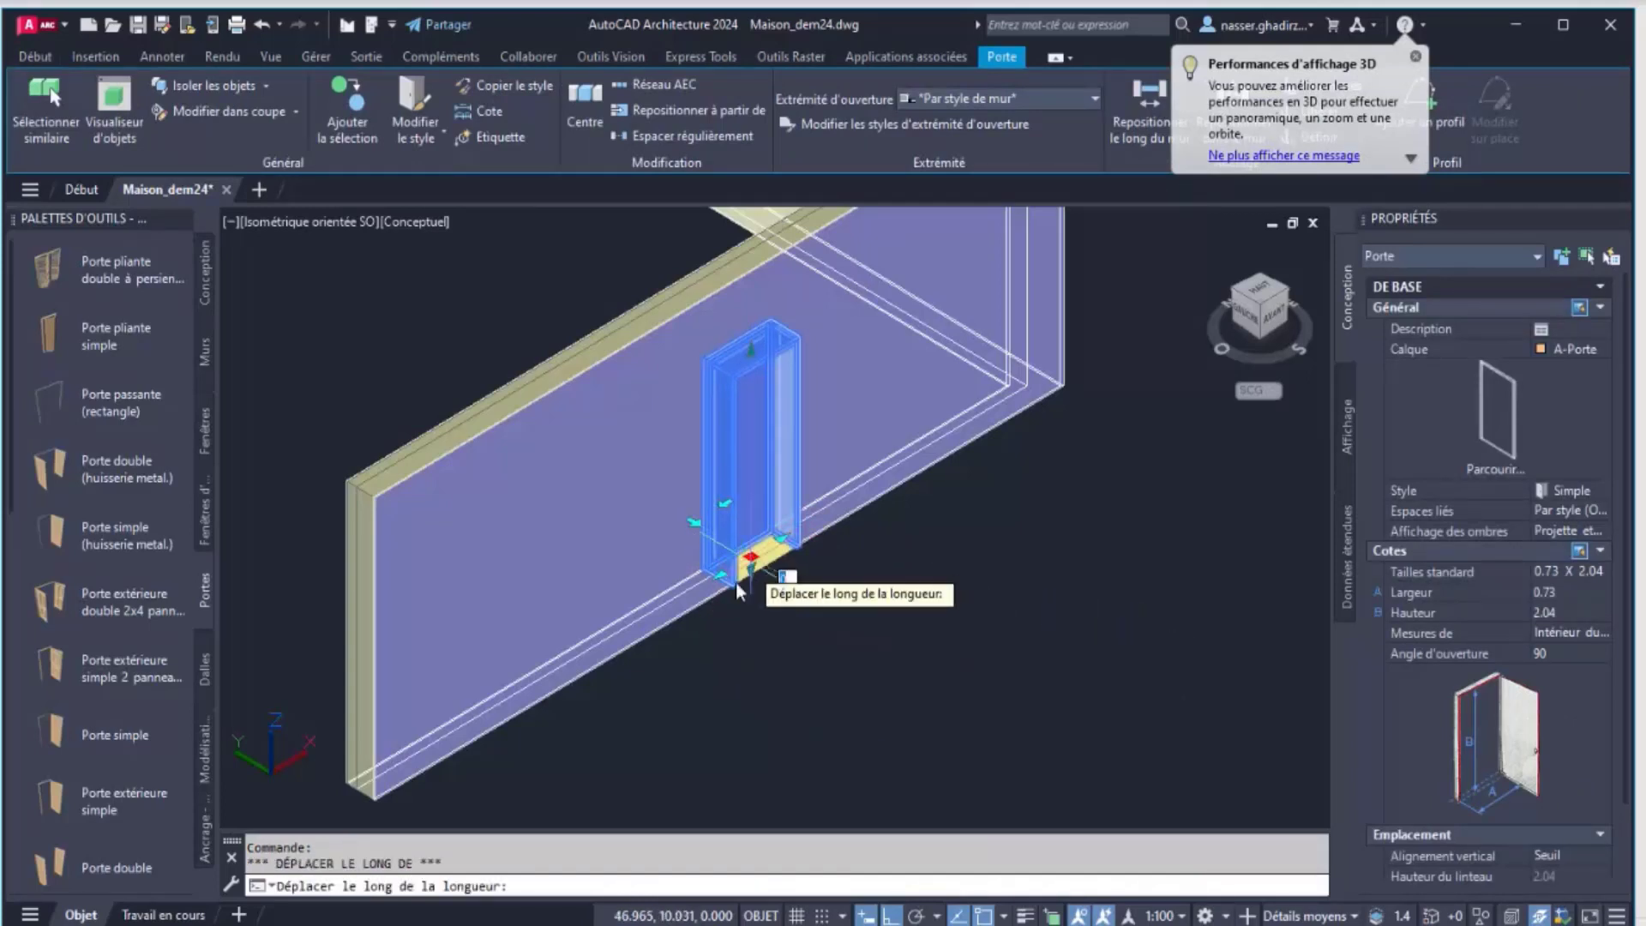
left_click(646, 643)
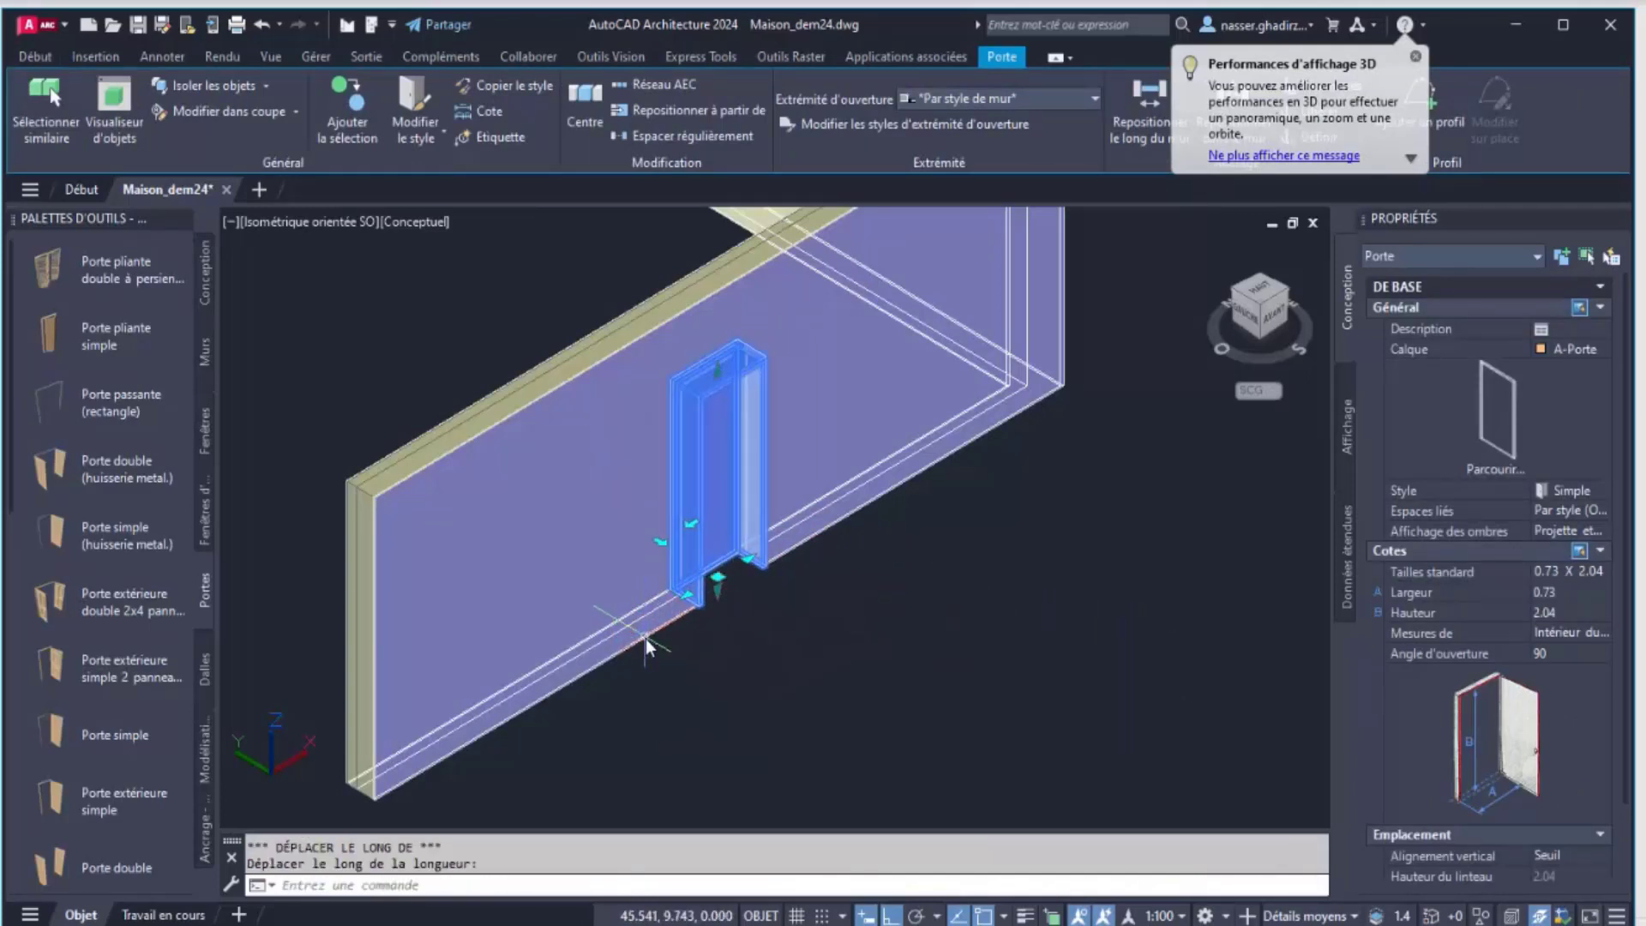
left_click(718, 582)
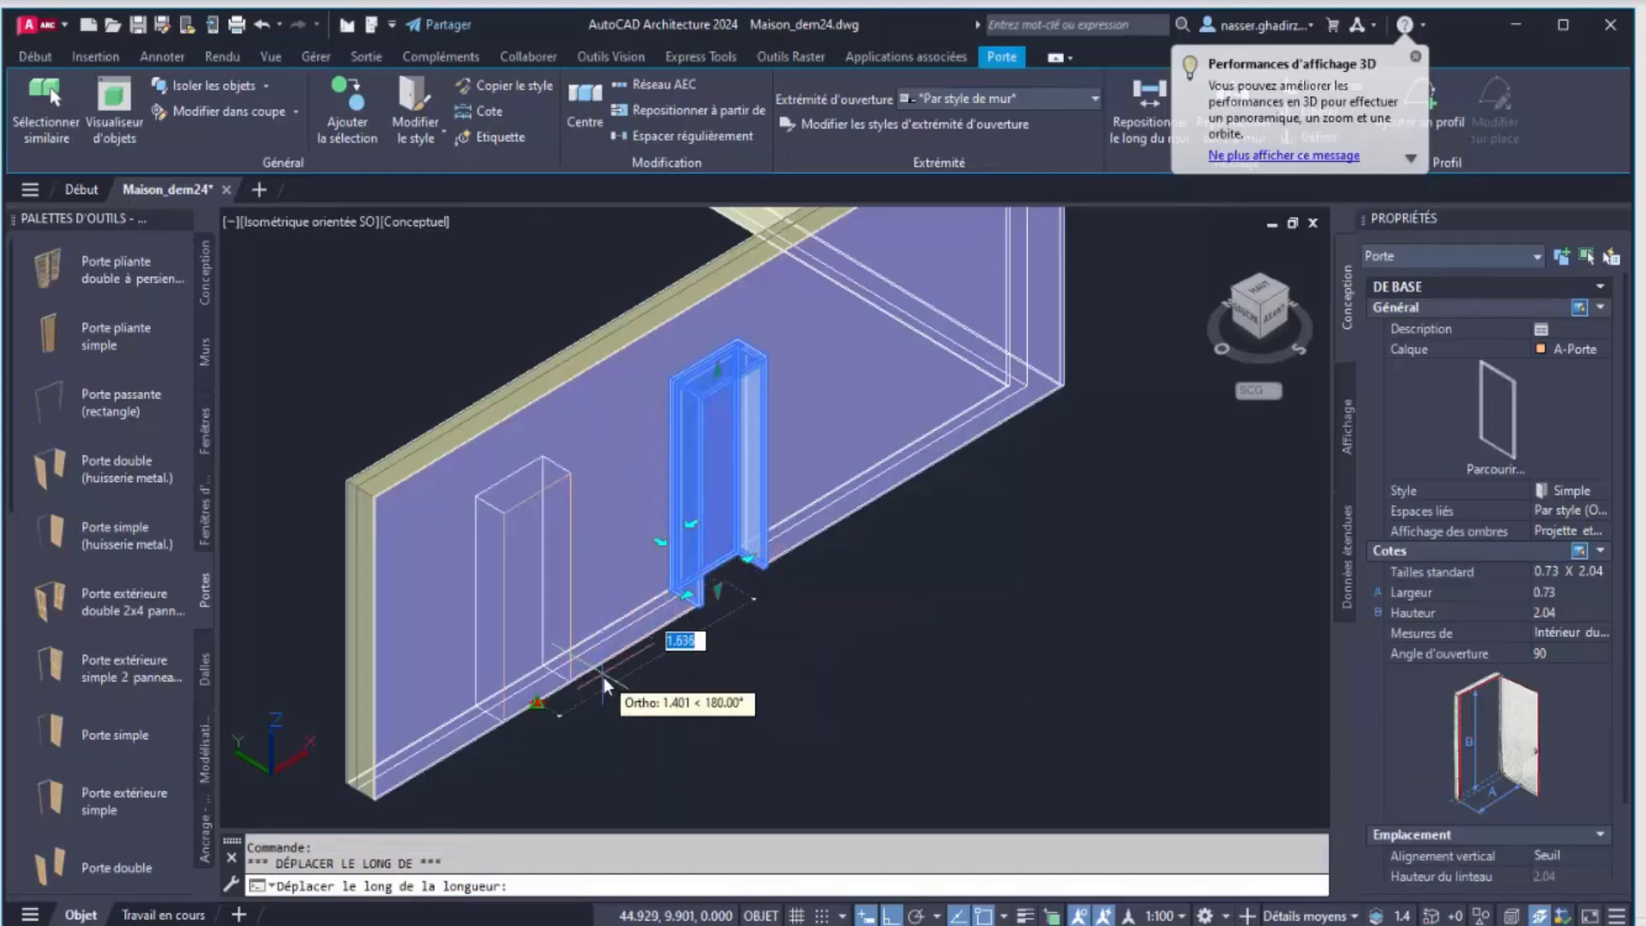
left_click(604, 648)
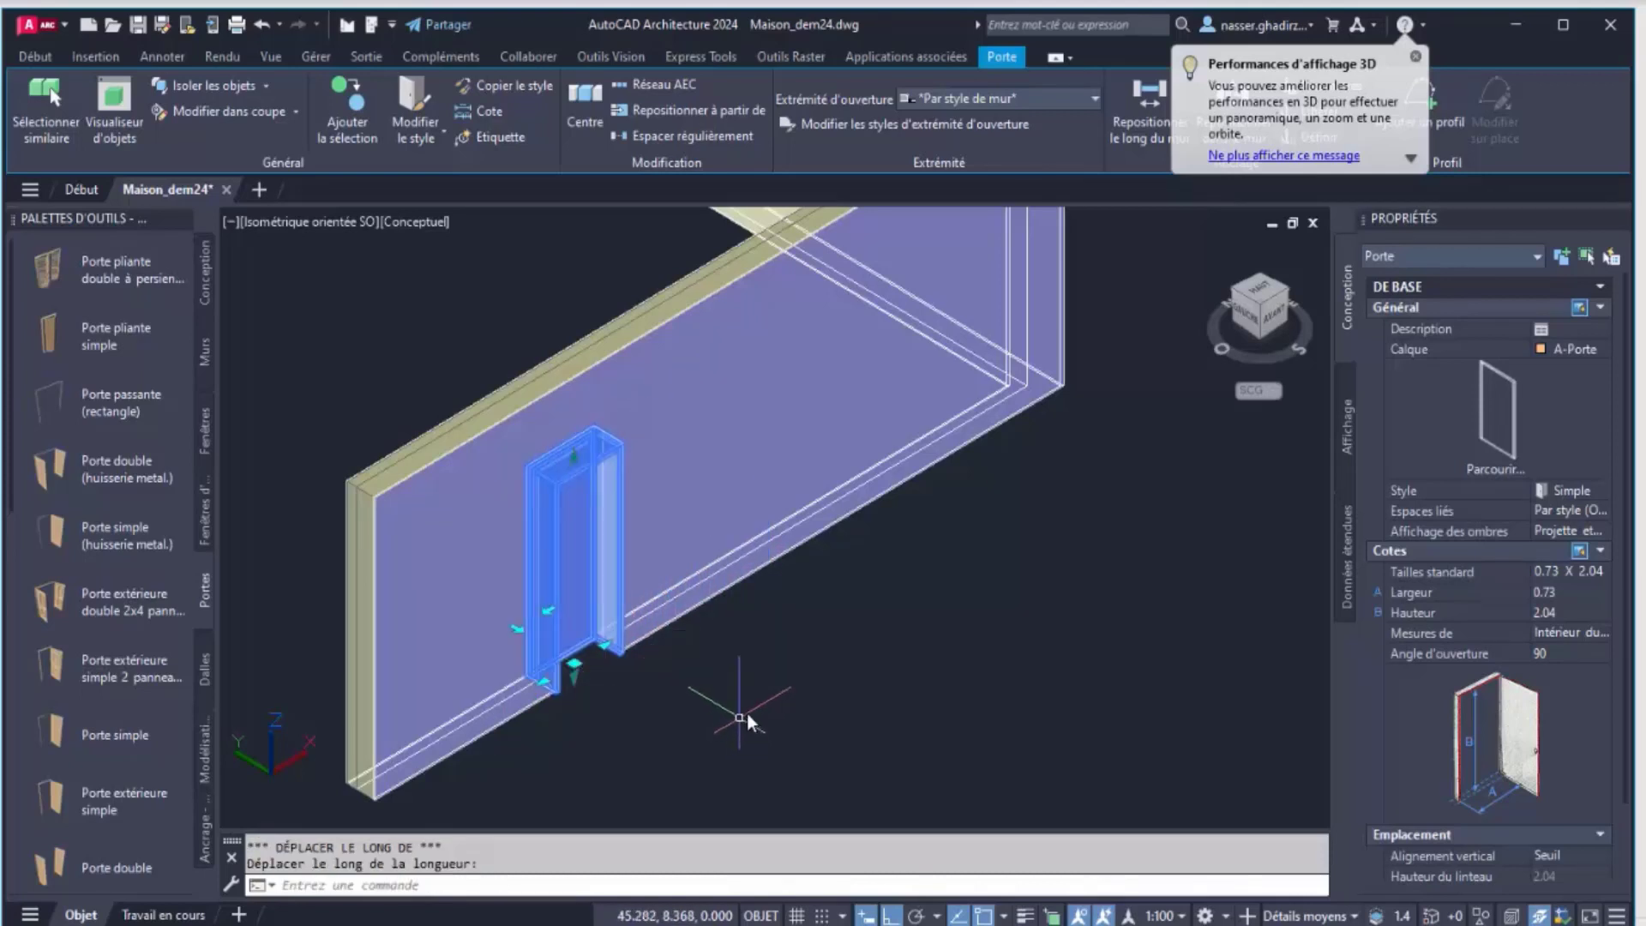
key("Escape")
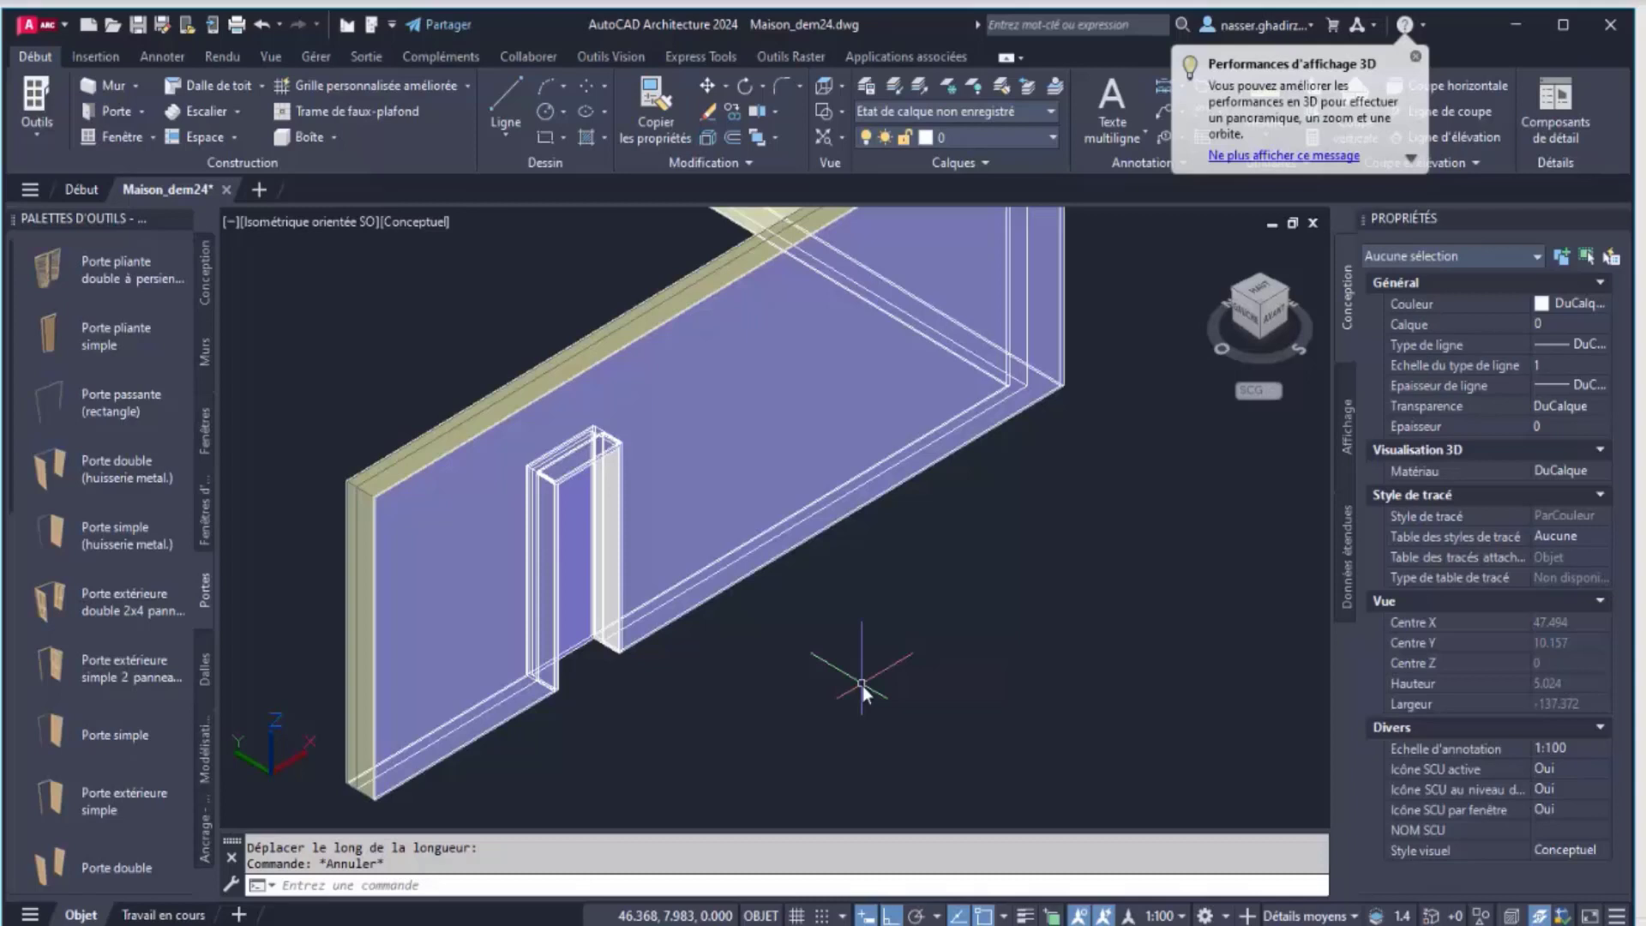
Set the door's height to 2.5
left_click(579, 651)
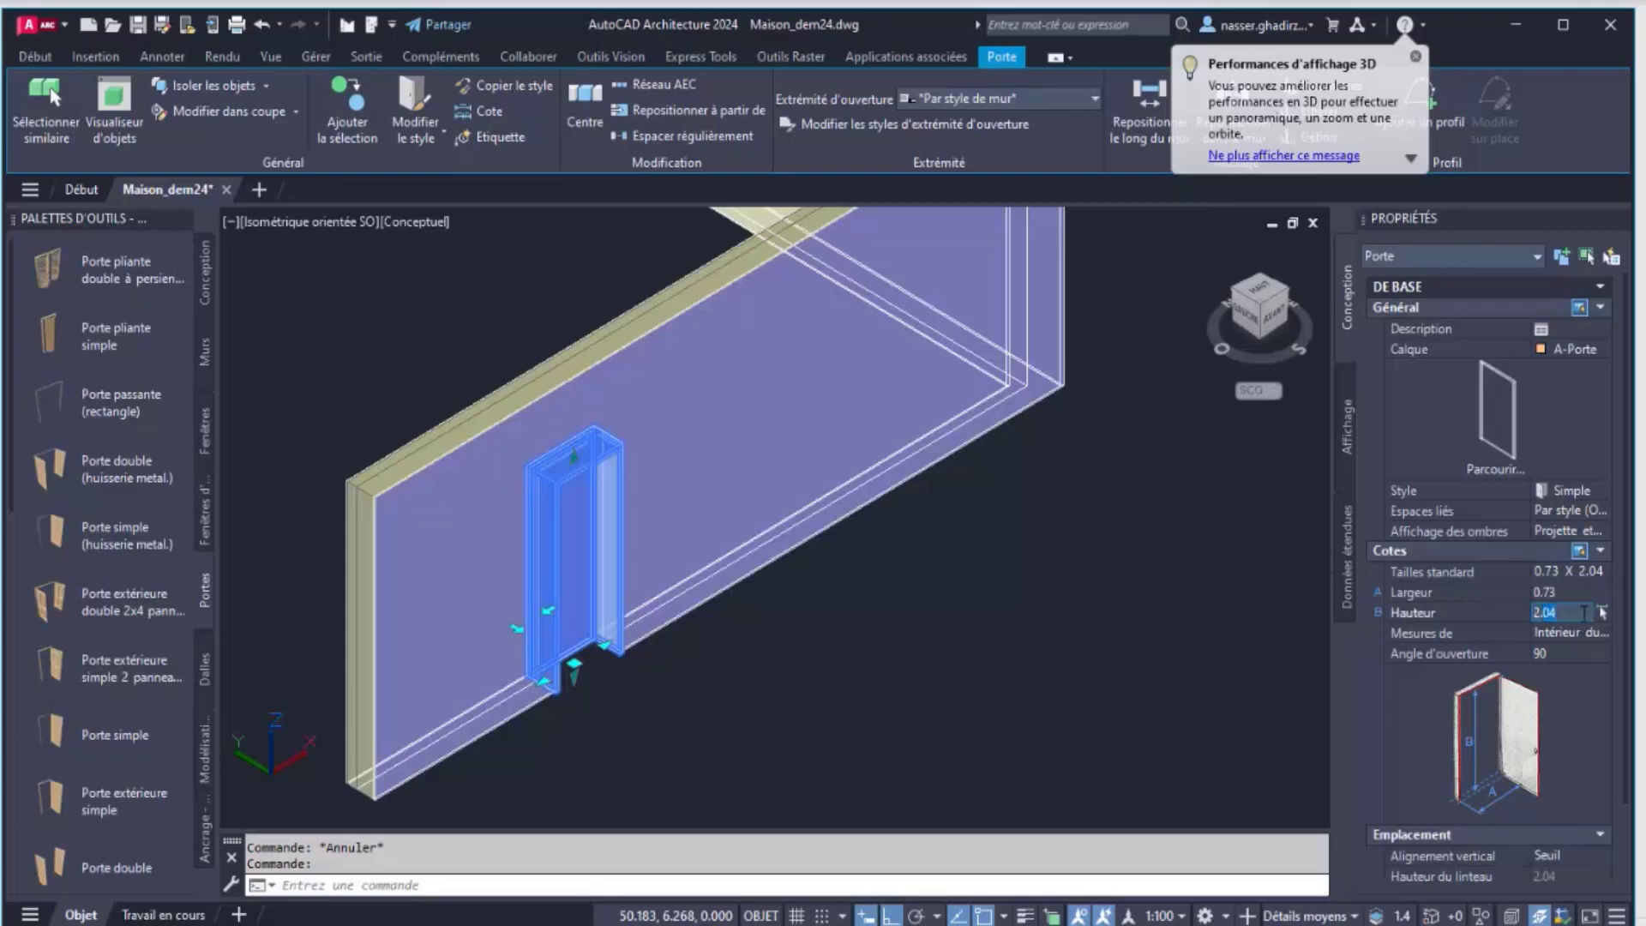
left_click(1588, 609)
type("2.5")
key("Return")
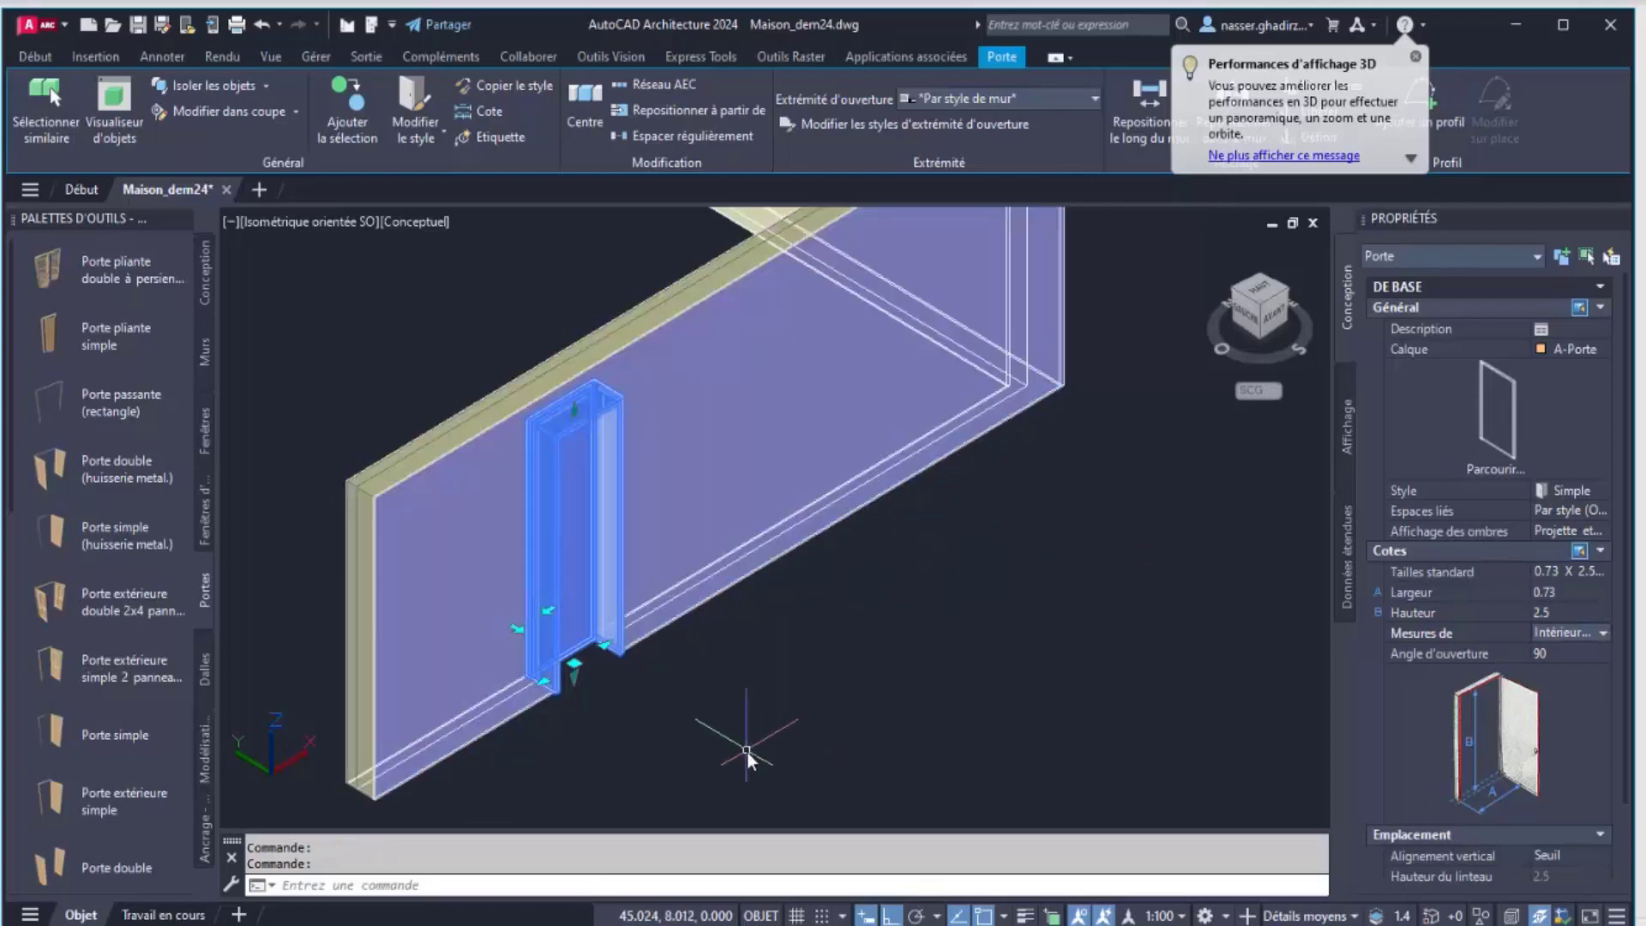
key("Escape")
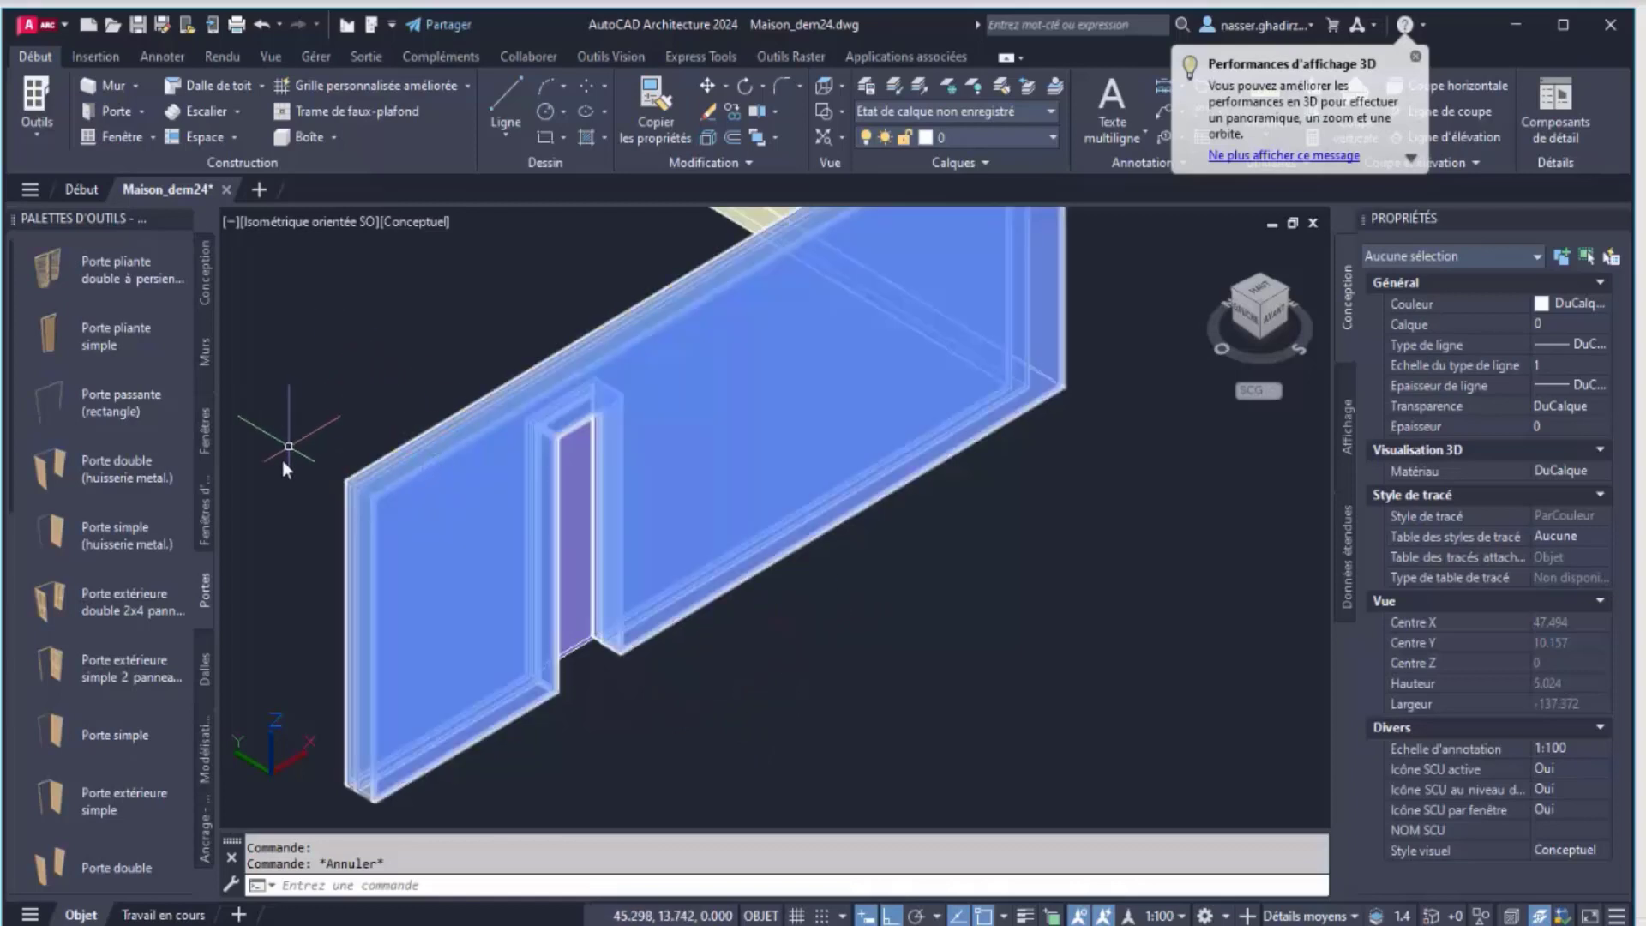
Insert a "Fenêtre 2 vantaux à la française" window in the front wall, between the door and the wall corner
left_click(205, 433)
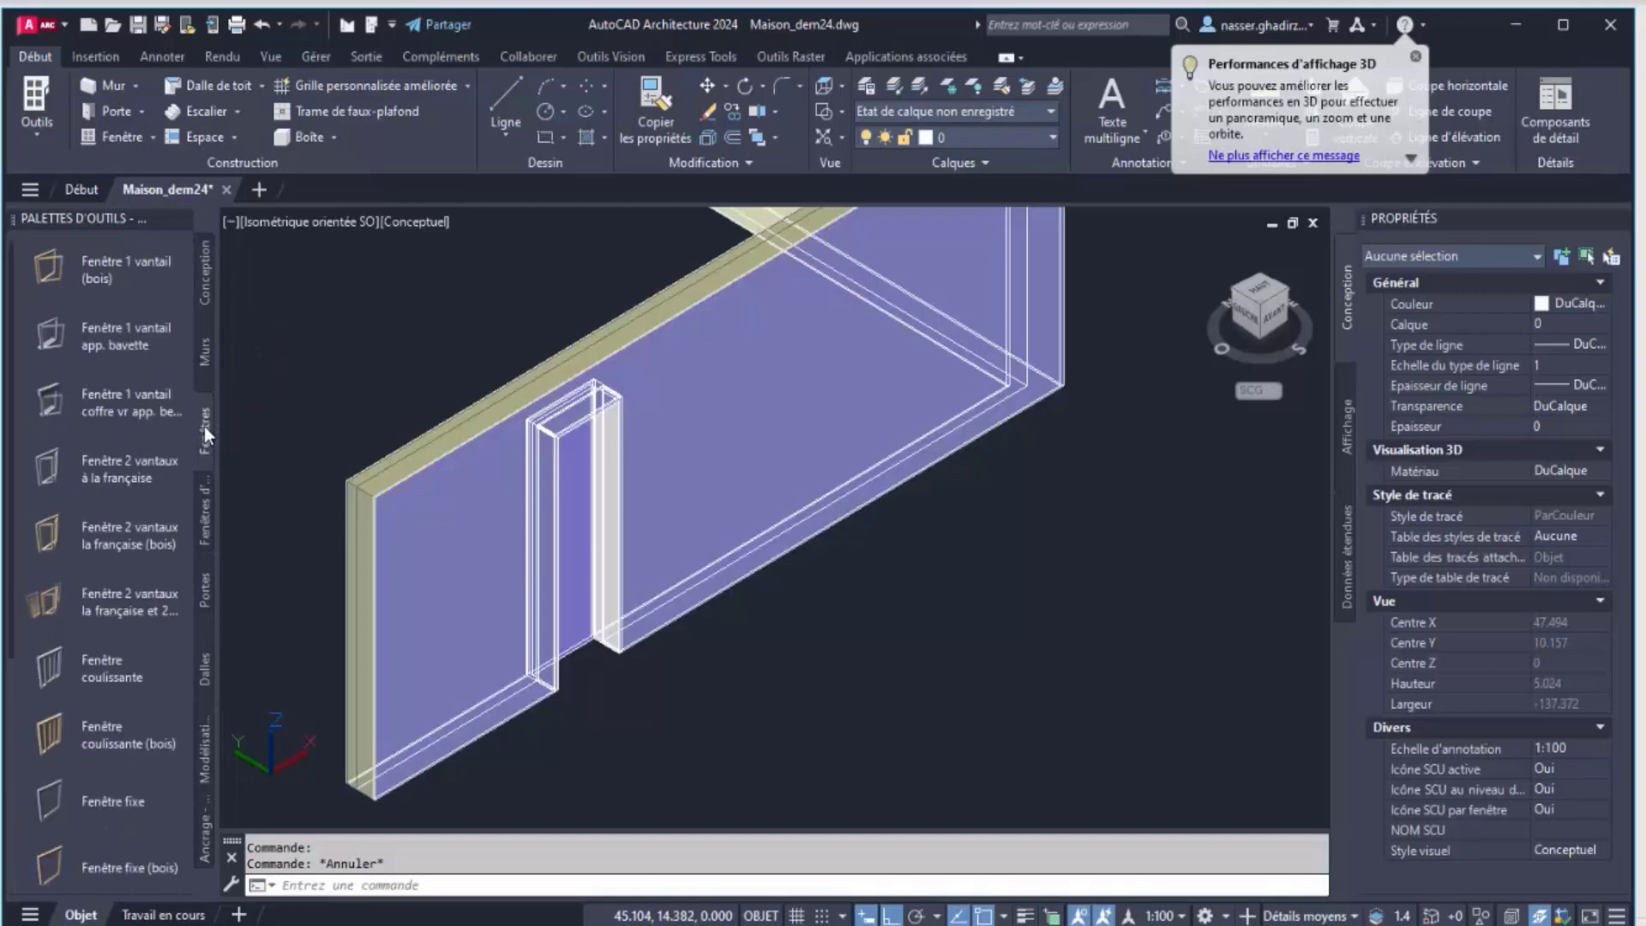
left_click(126, 461)
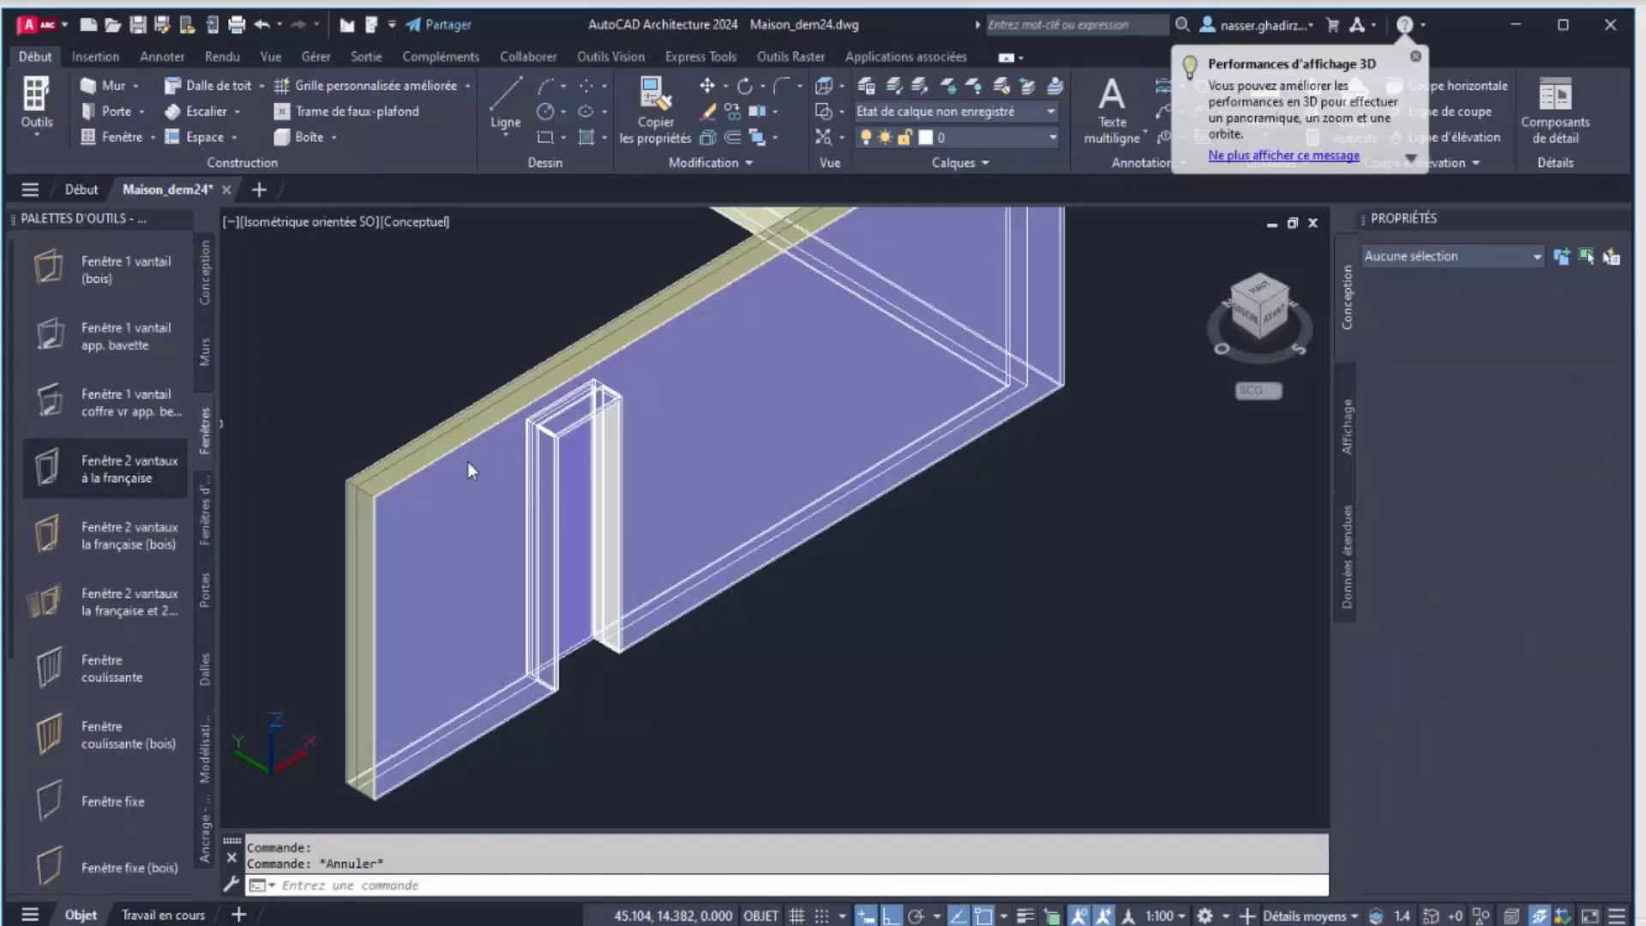
left_click(738, 479)
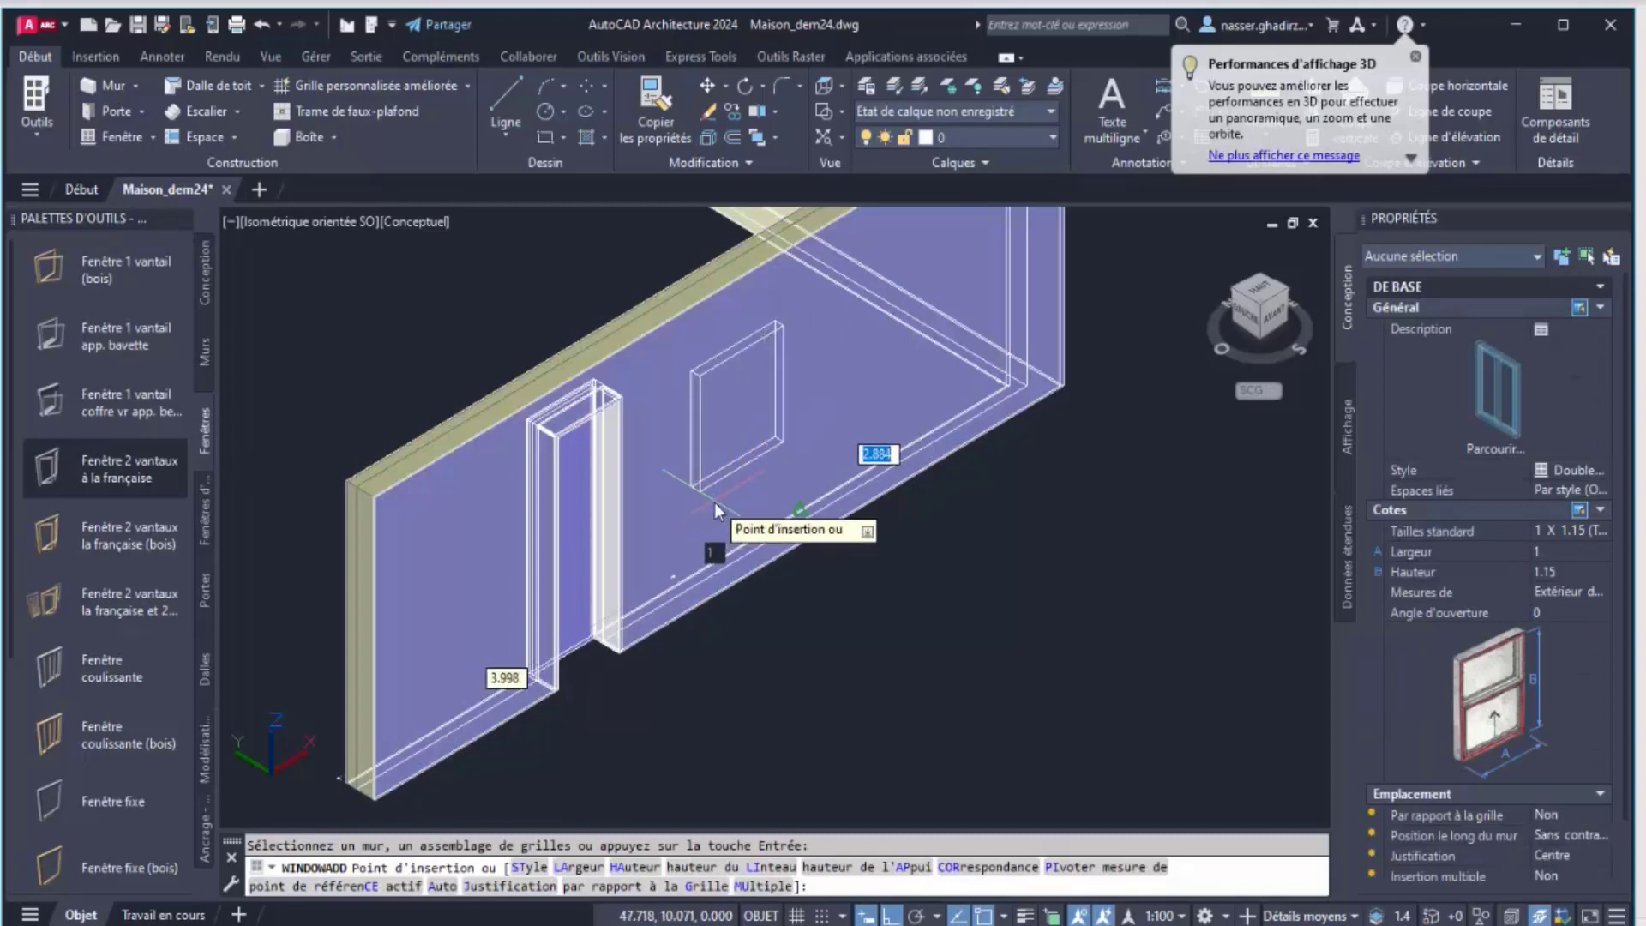
left_click(713, 502)
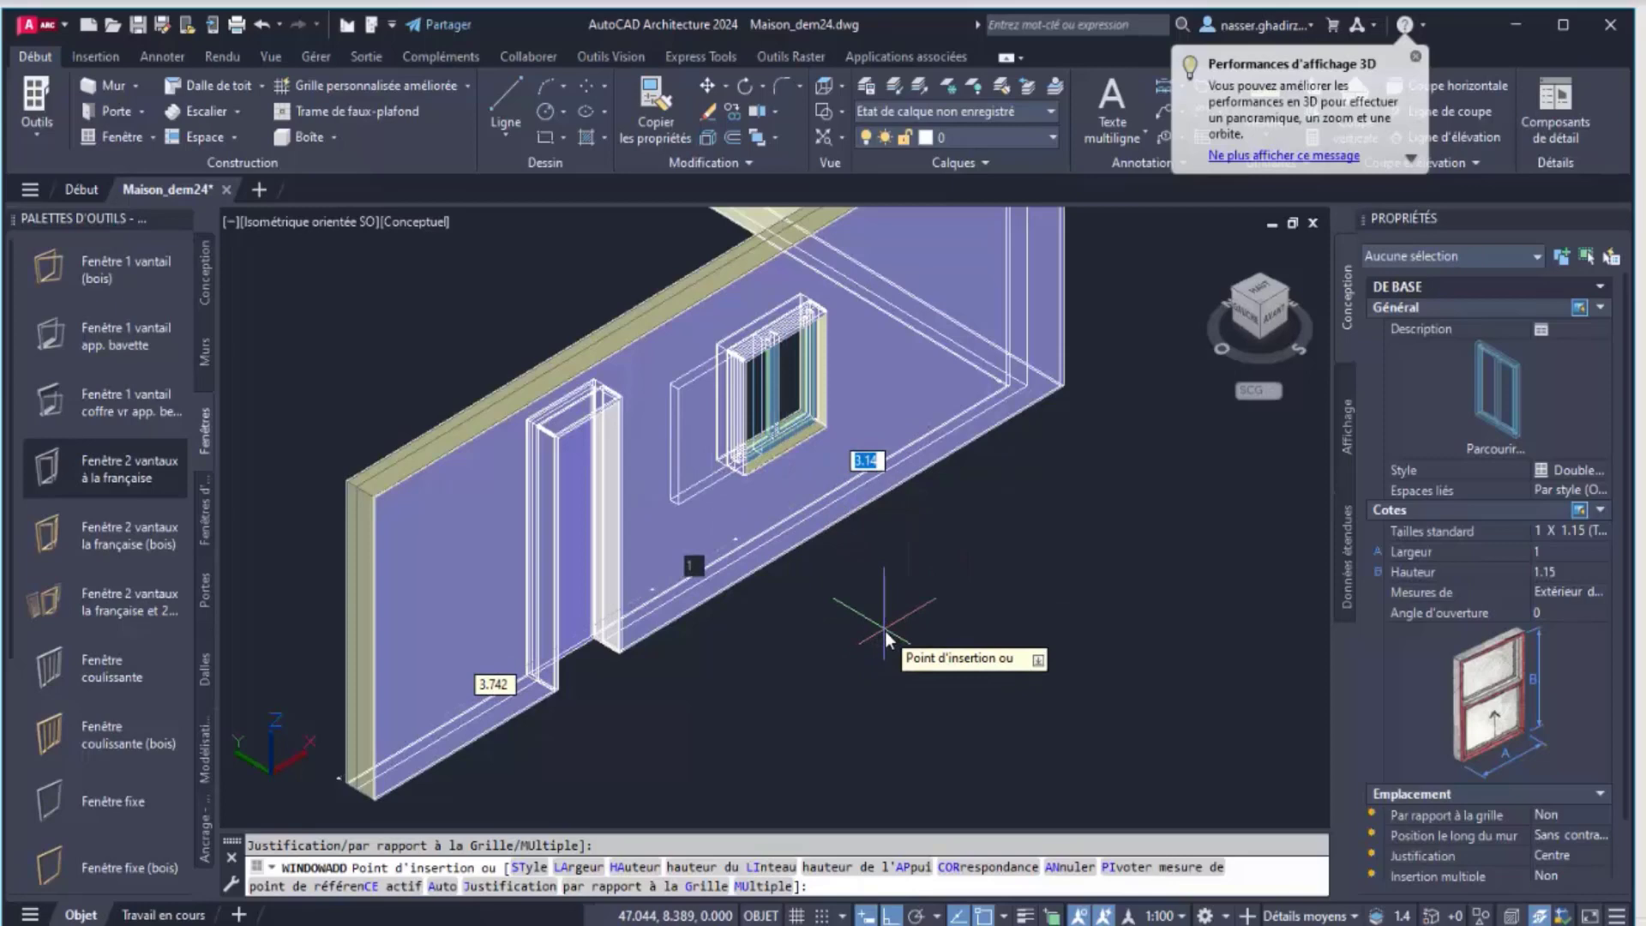
key("Return")
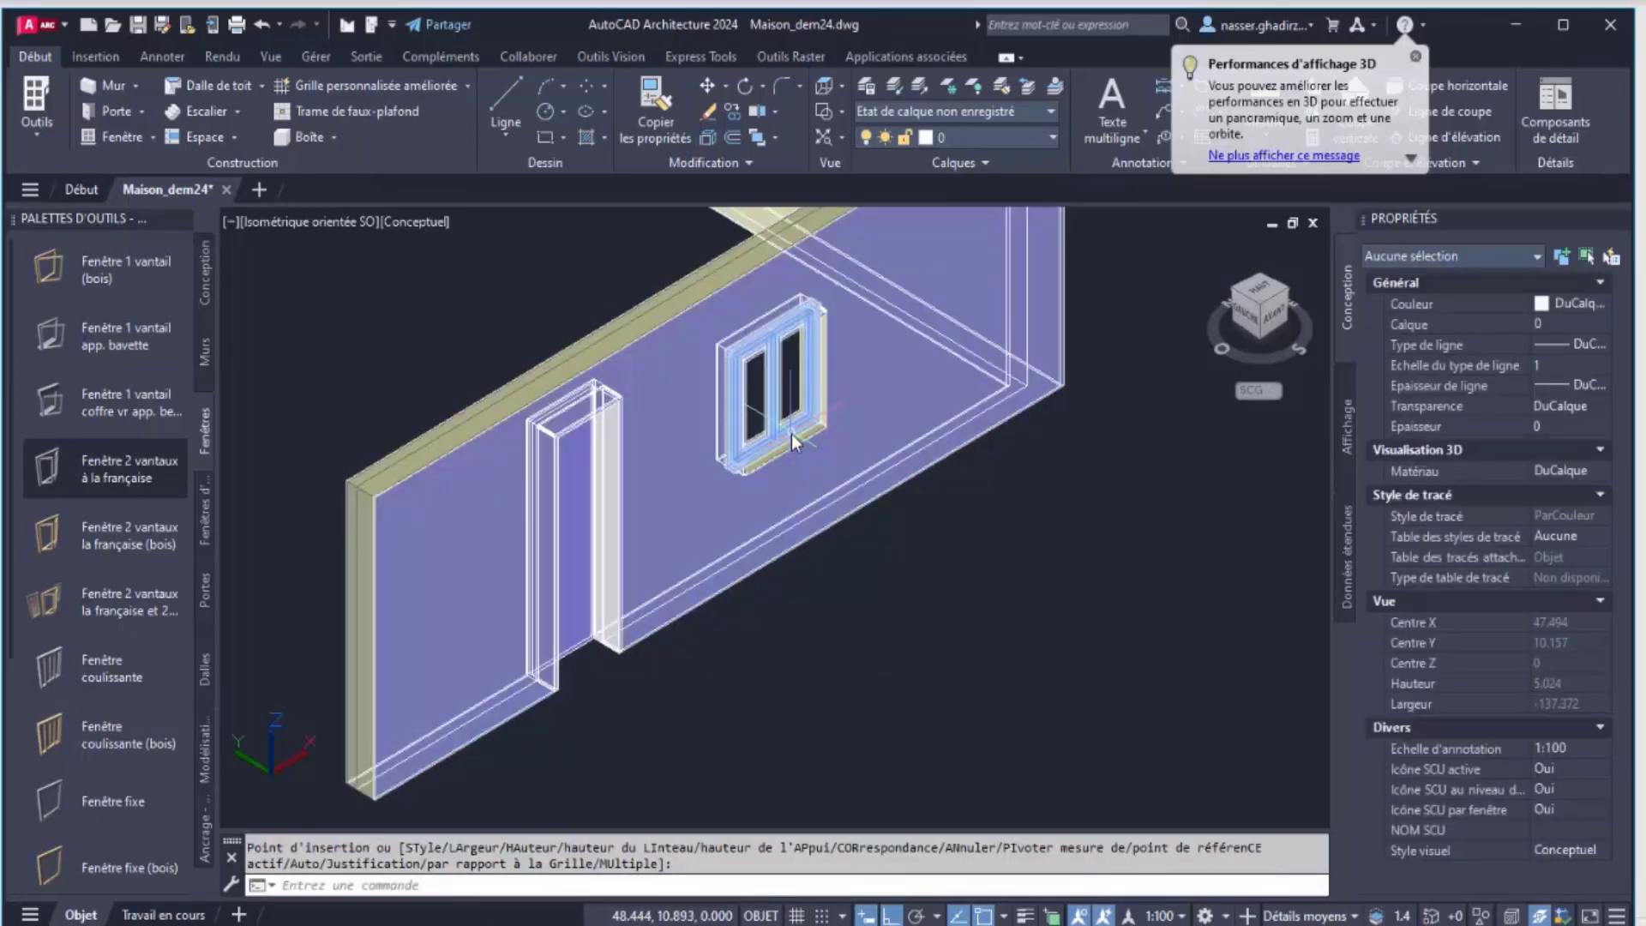
Set the new window's width to 1.4 and its height to 1.5, and clear the selection
left_click(791, 433)
scroll(1018, 566, "up", 2)
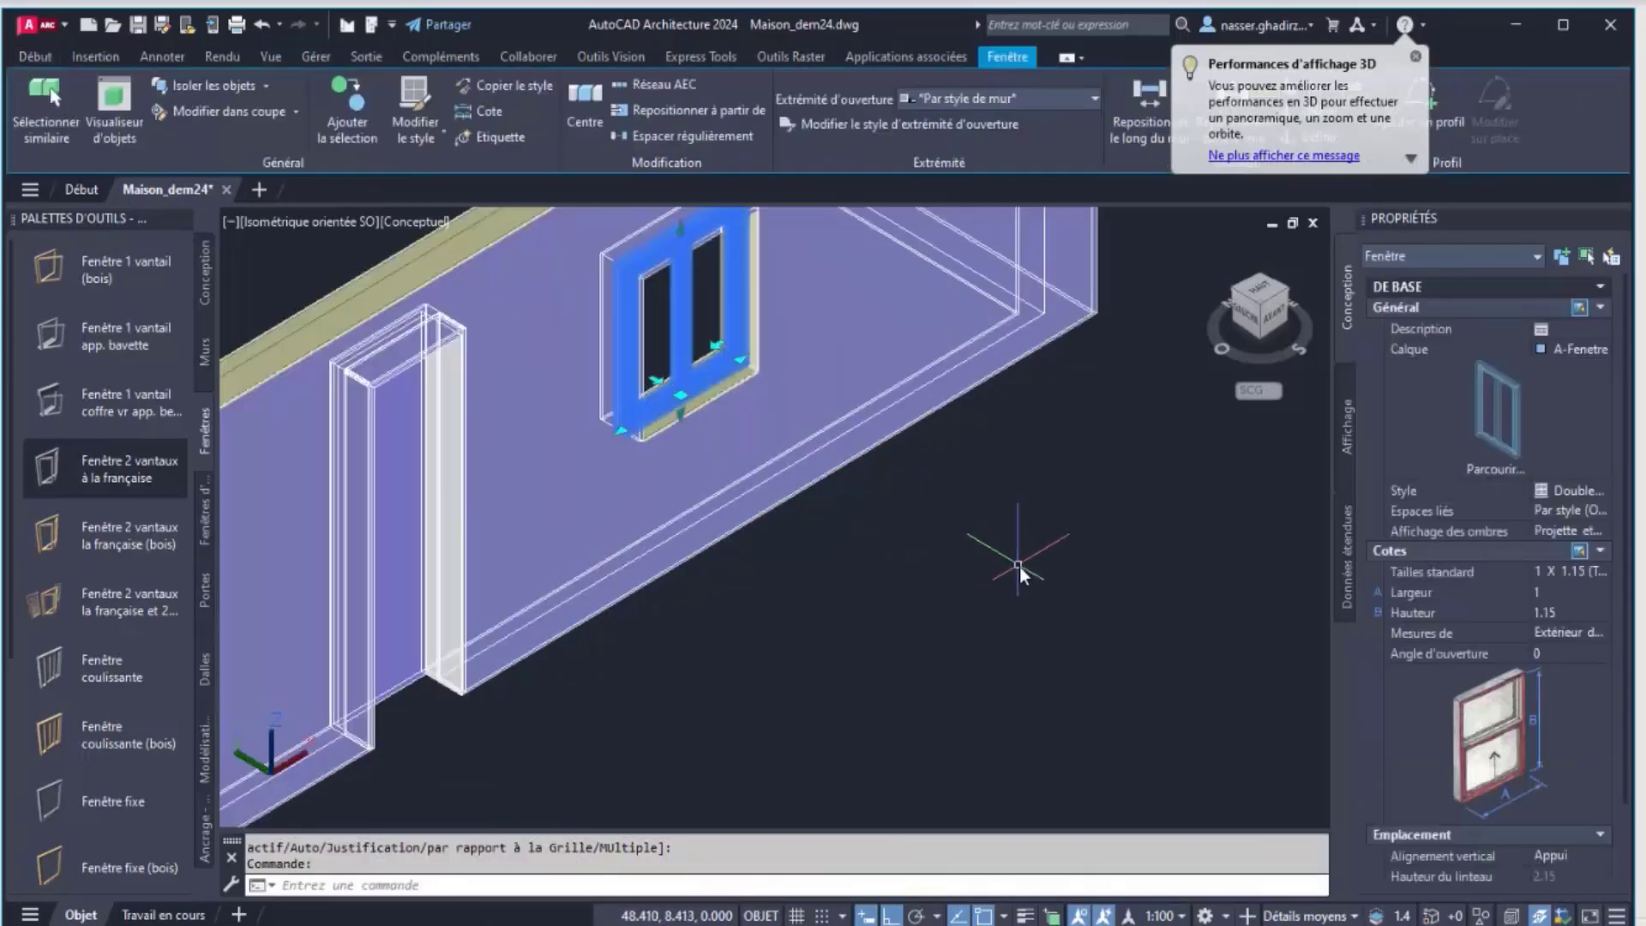
scroll(1037, 673, "up", 2)
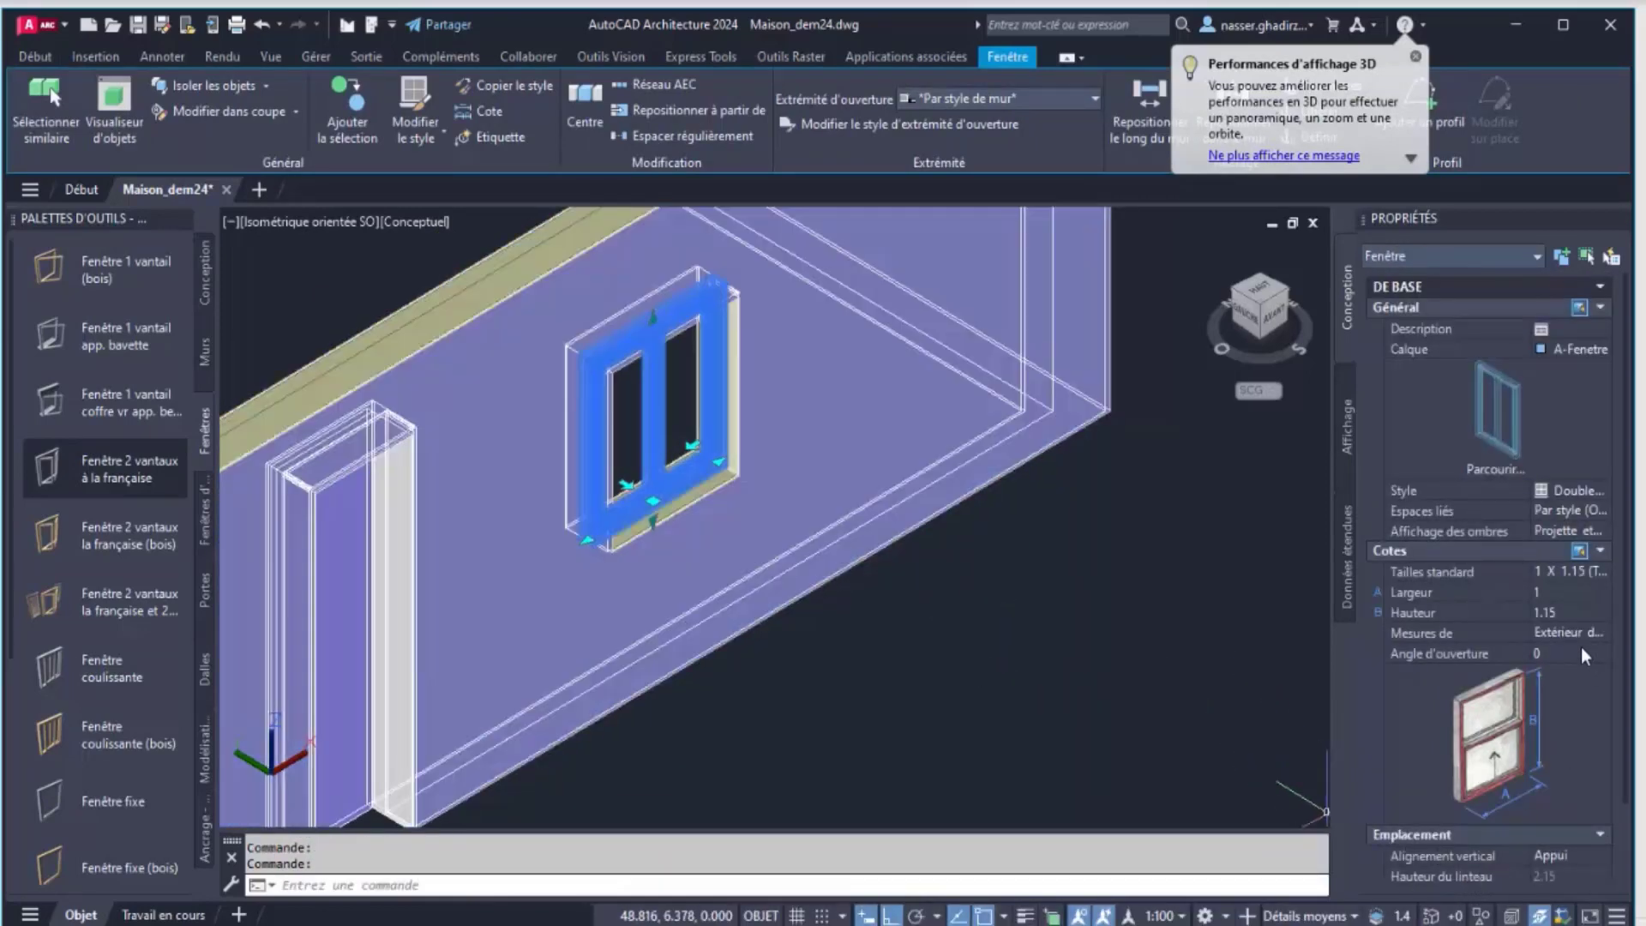
left_click(1565, 591)
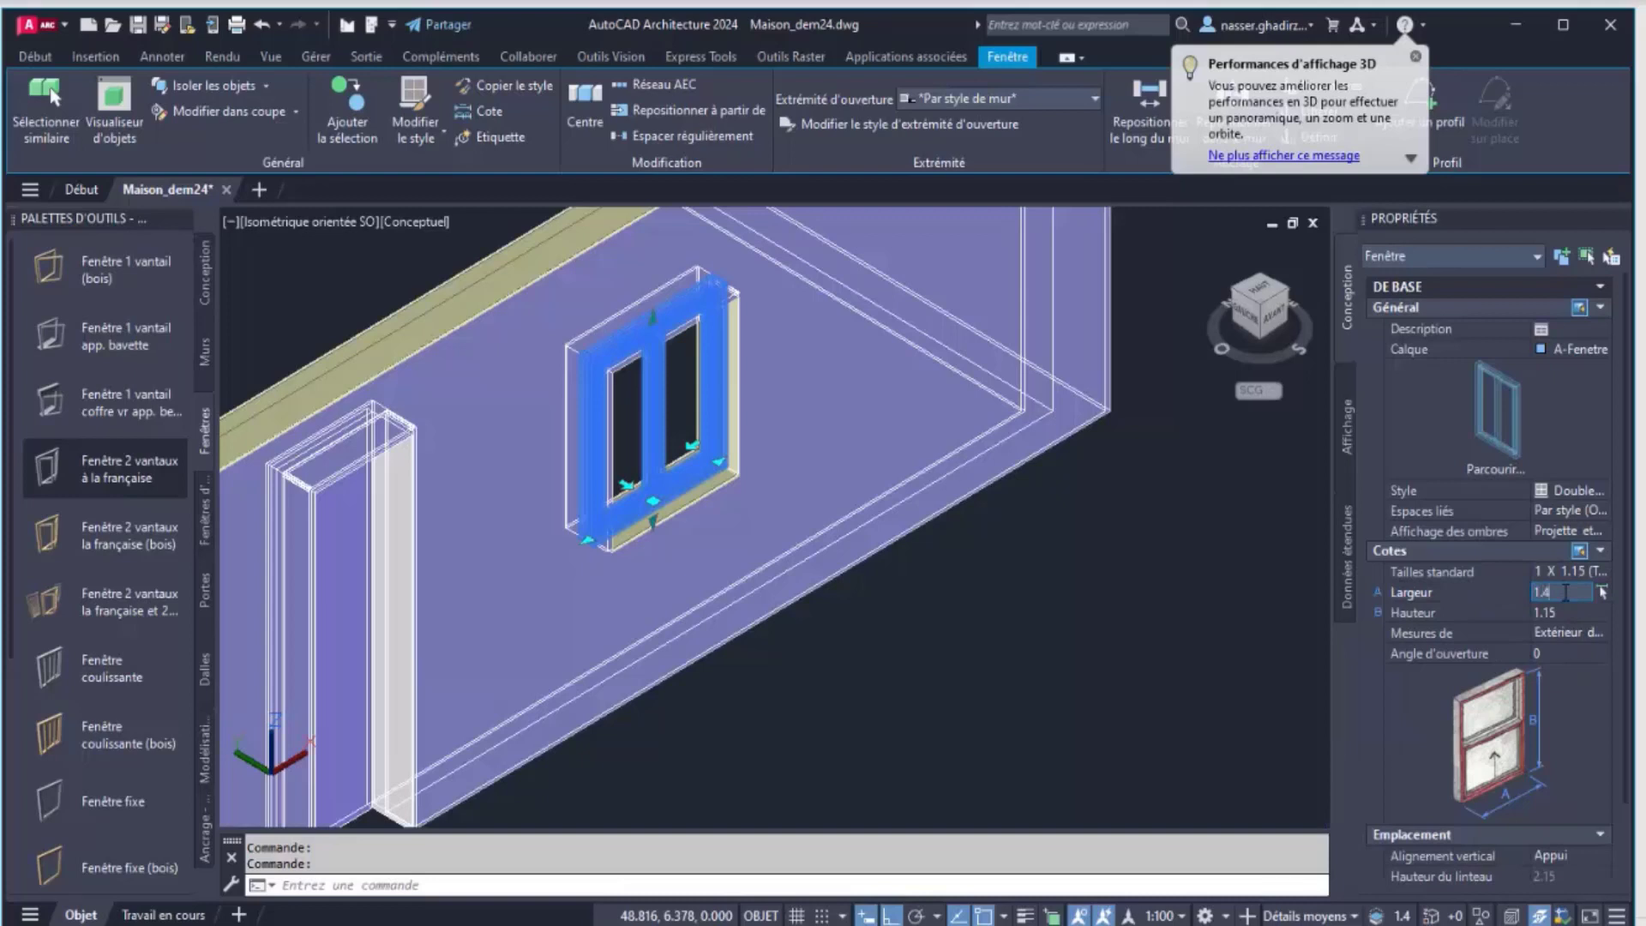
type("1.4")
key("Tab")
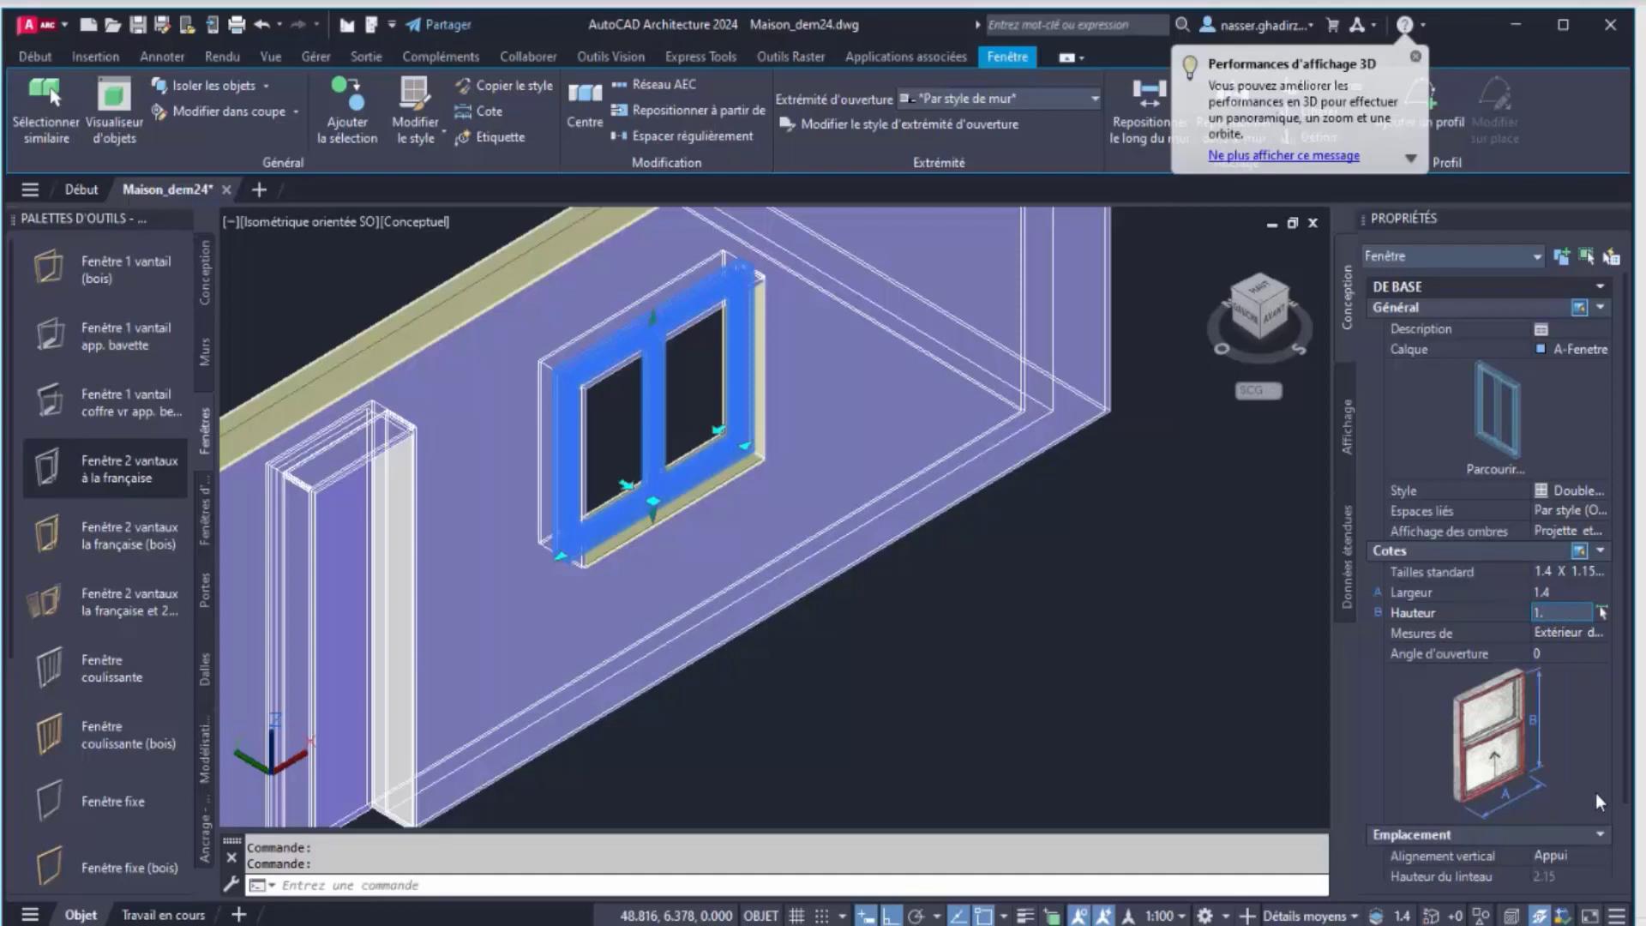
key("Tab")
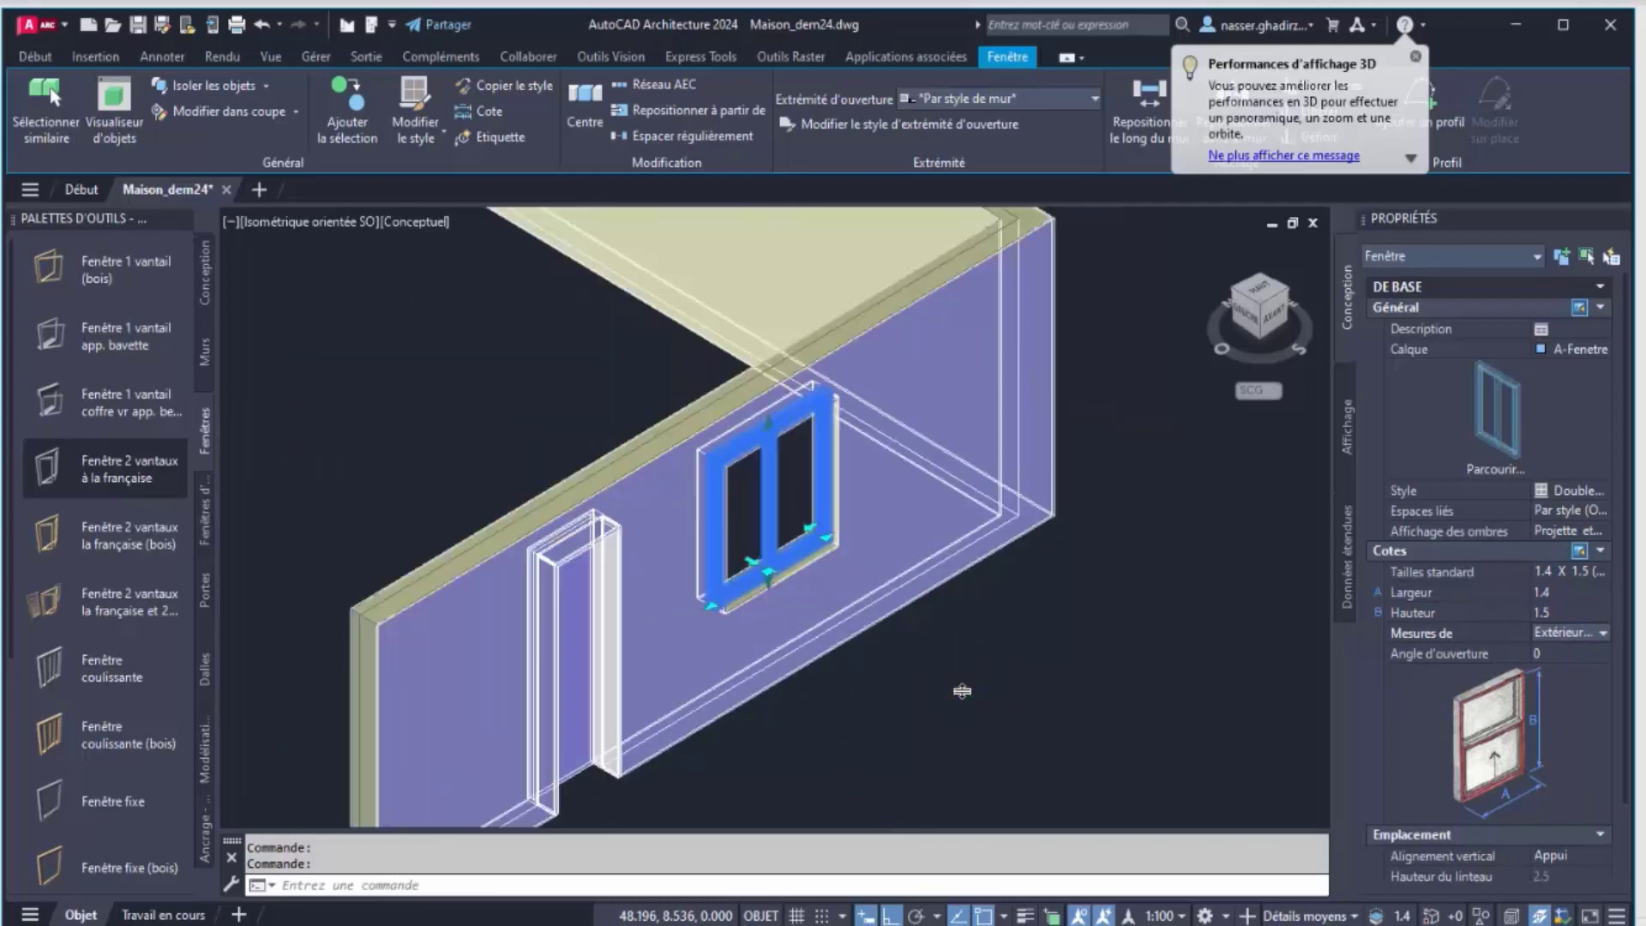
scroll(960, 692, "down", 1)
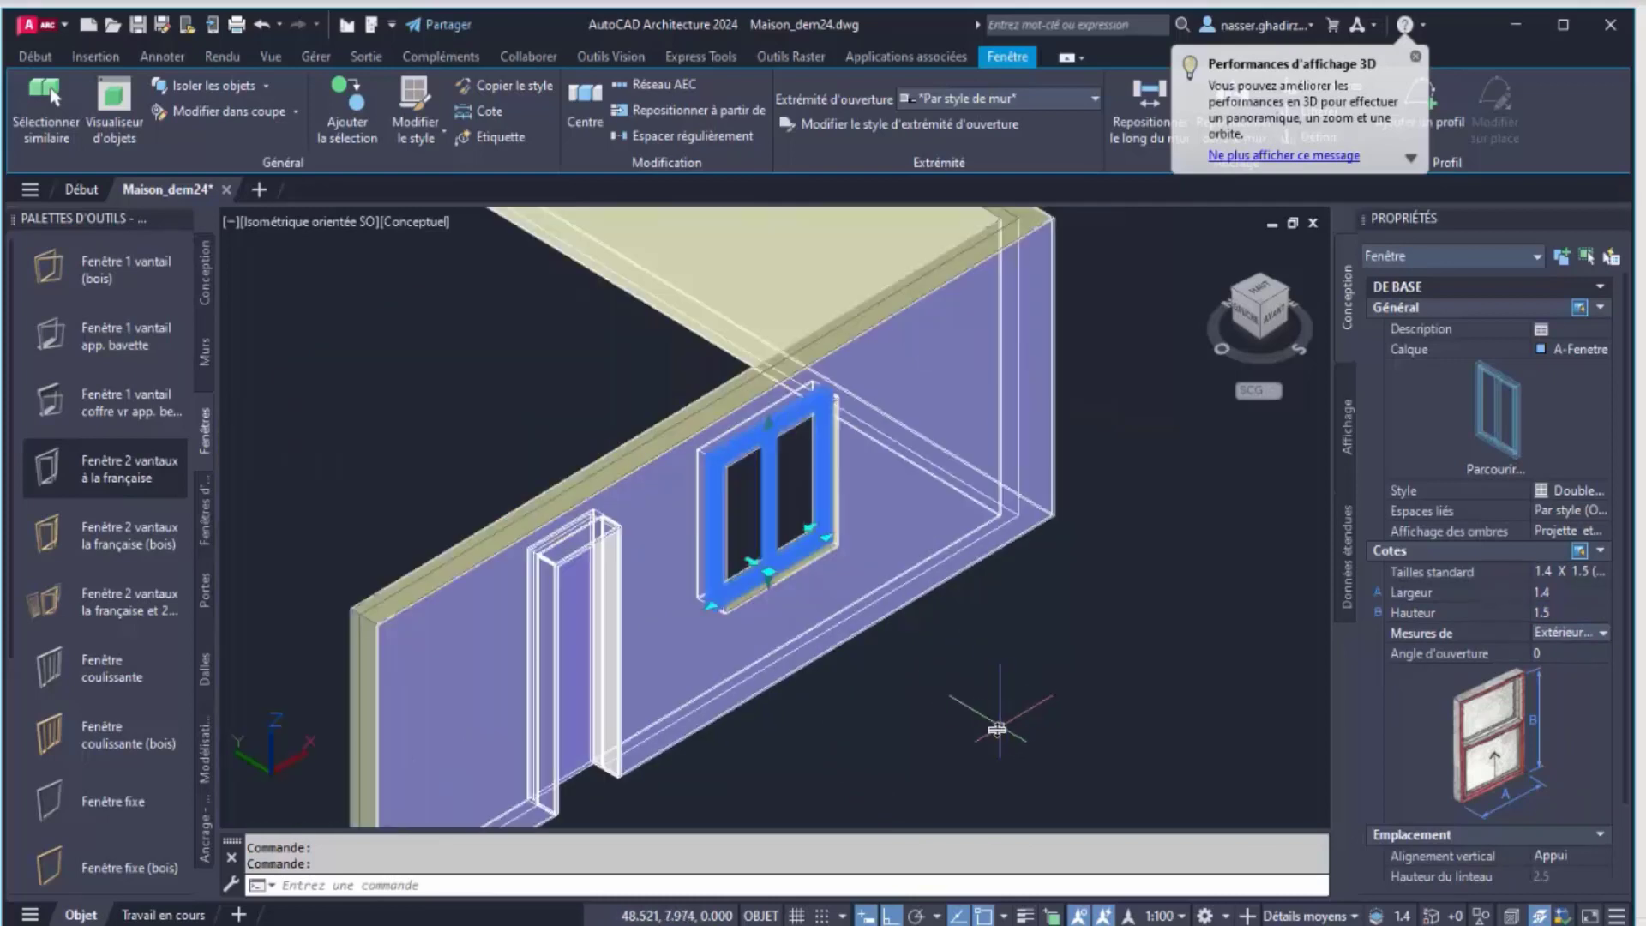
middle_click_drag(995, 729, 1132, 727)
key("Escape")
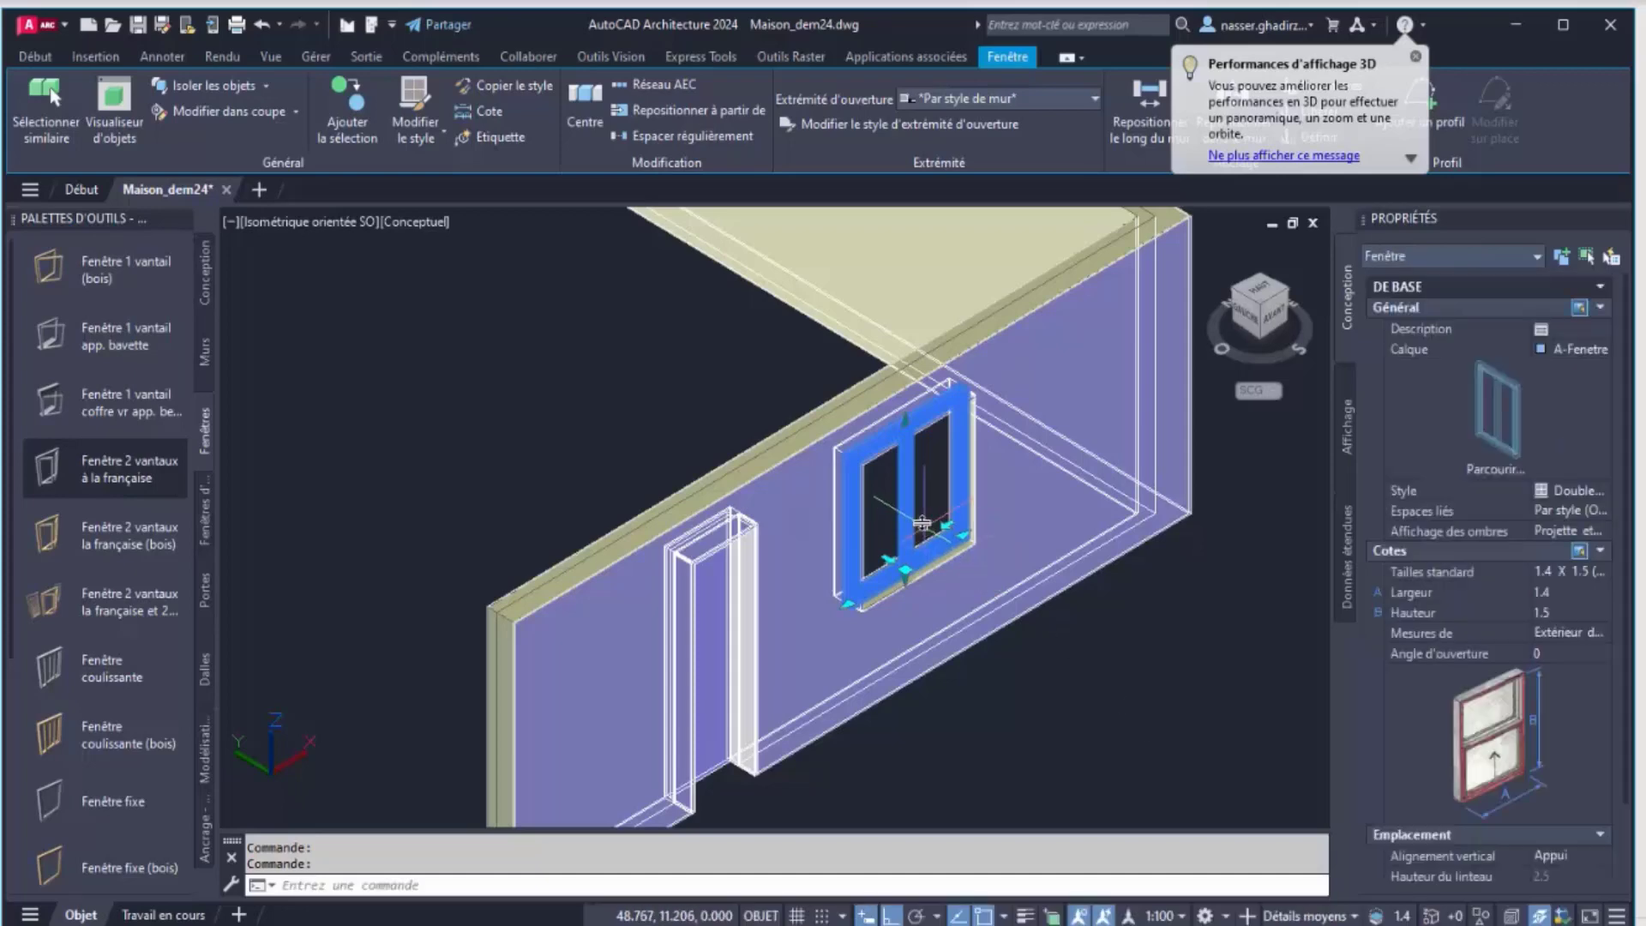
scroll(915, 515, "down", 2)
key("Escape")
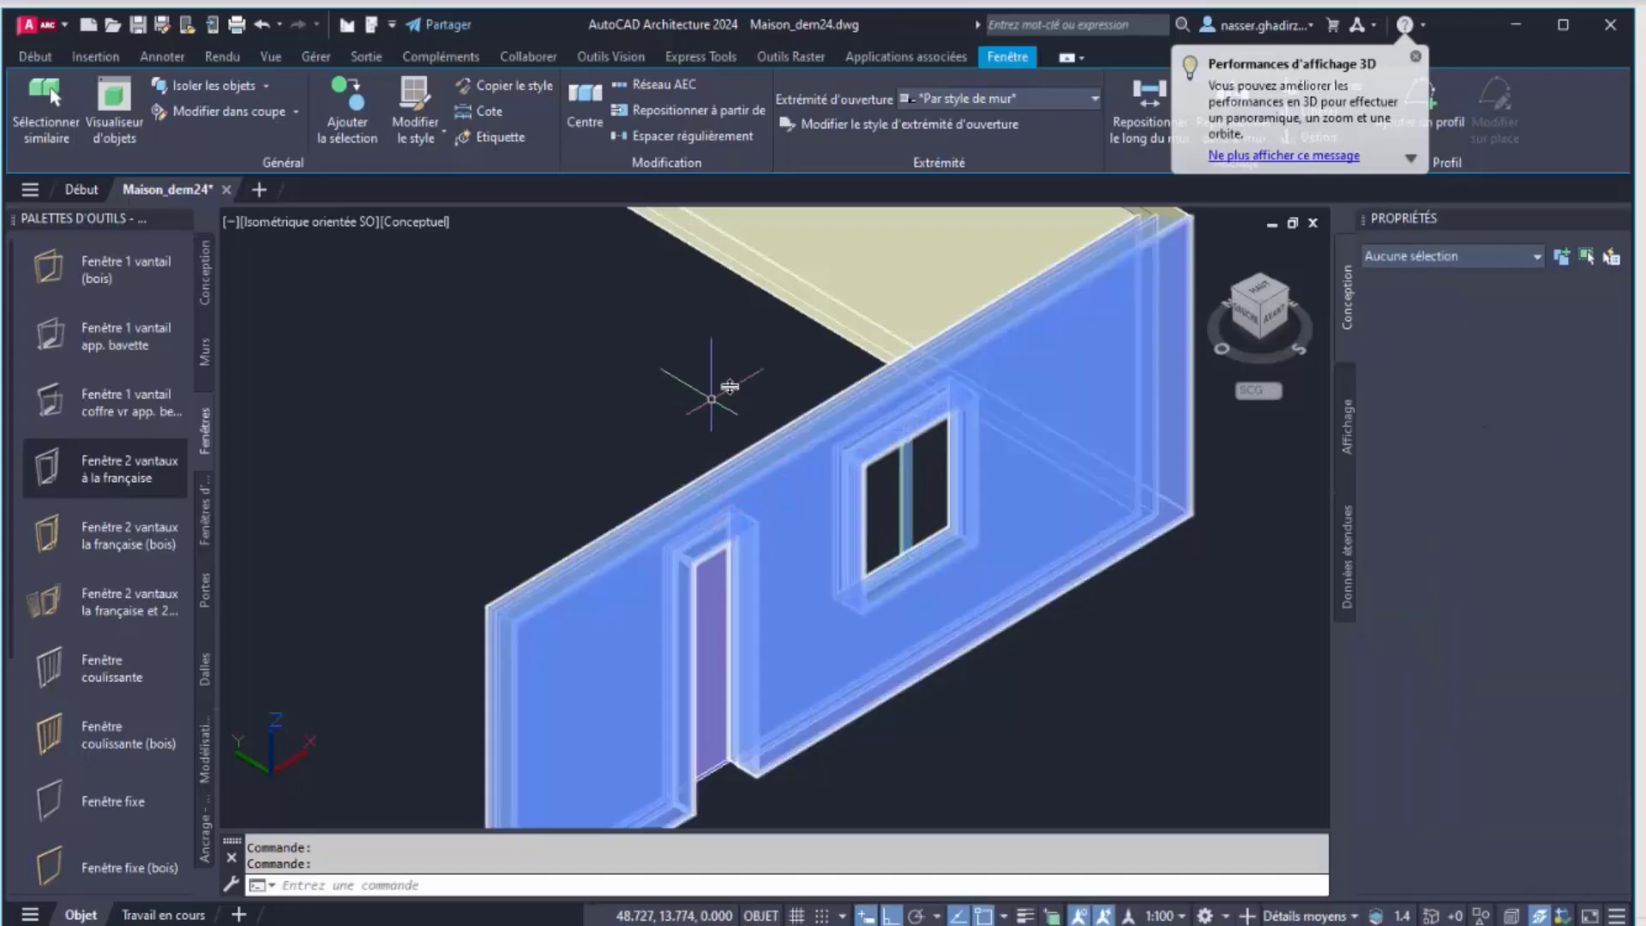
Delete the two standalone demonstration walls together with their door and window, keeping both house models
scroll(848, 360, "down", 2)
scroll(793, 367, "down", 4)
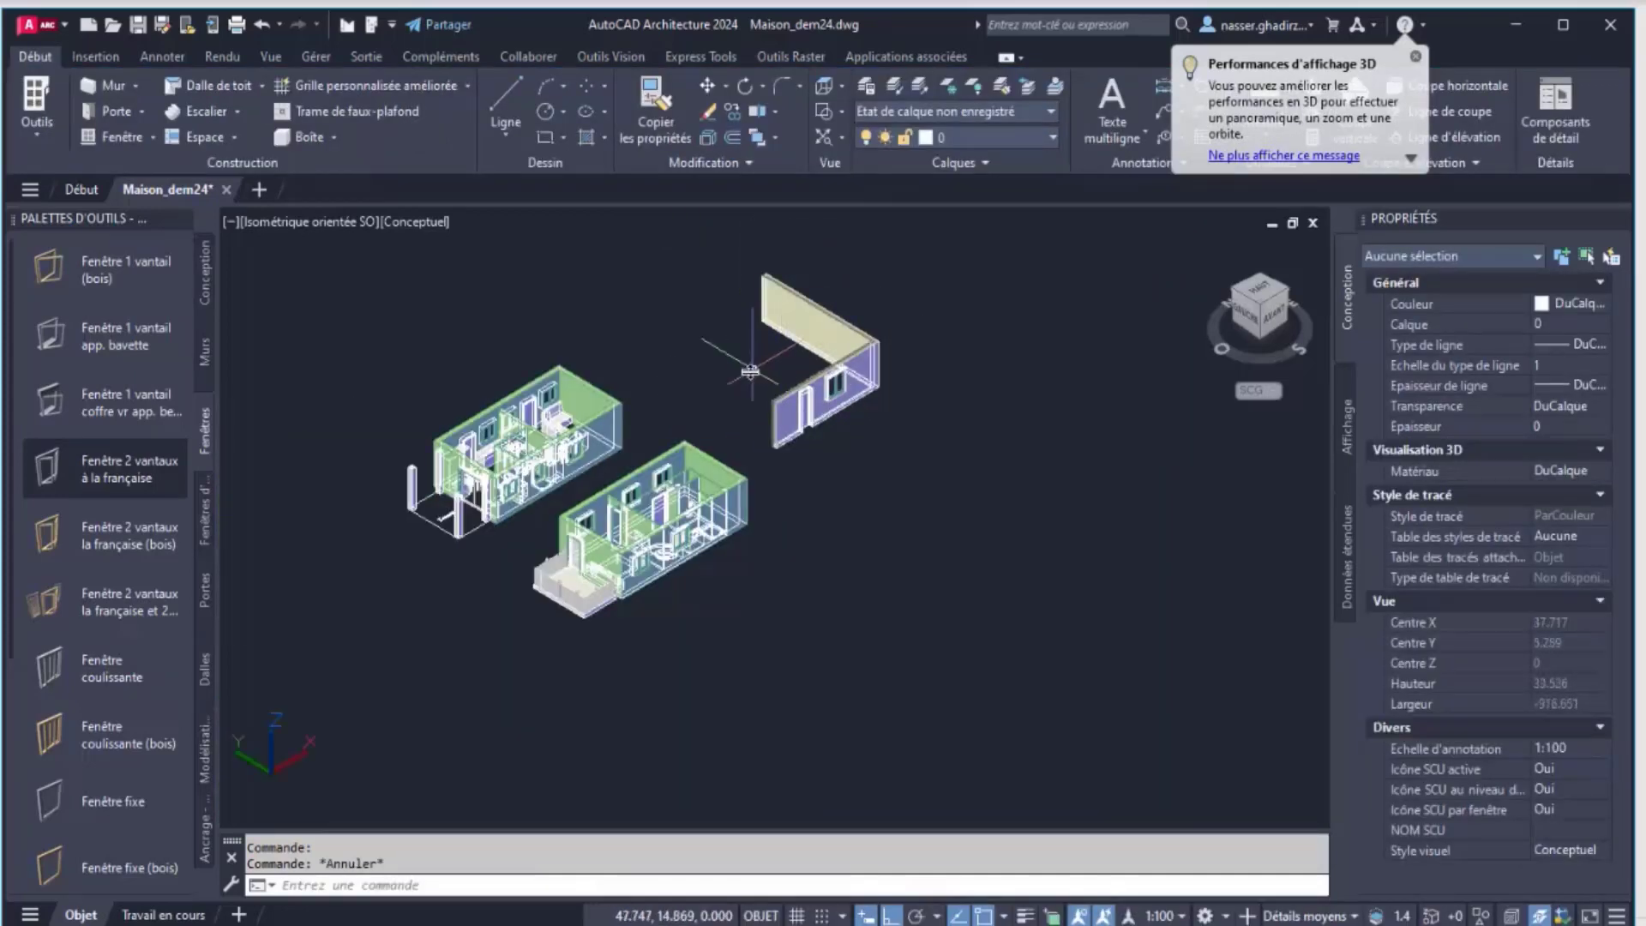
middle_click_drag(835, 352, 954, 418)
left_click(1142, 518)
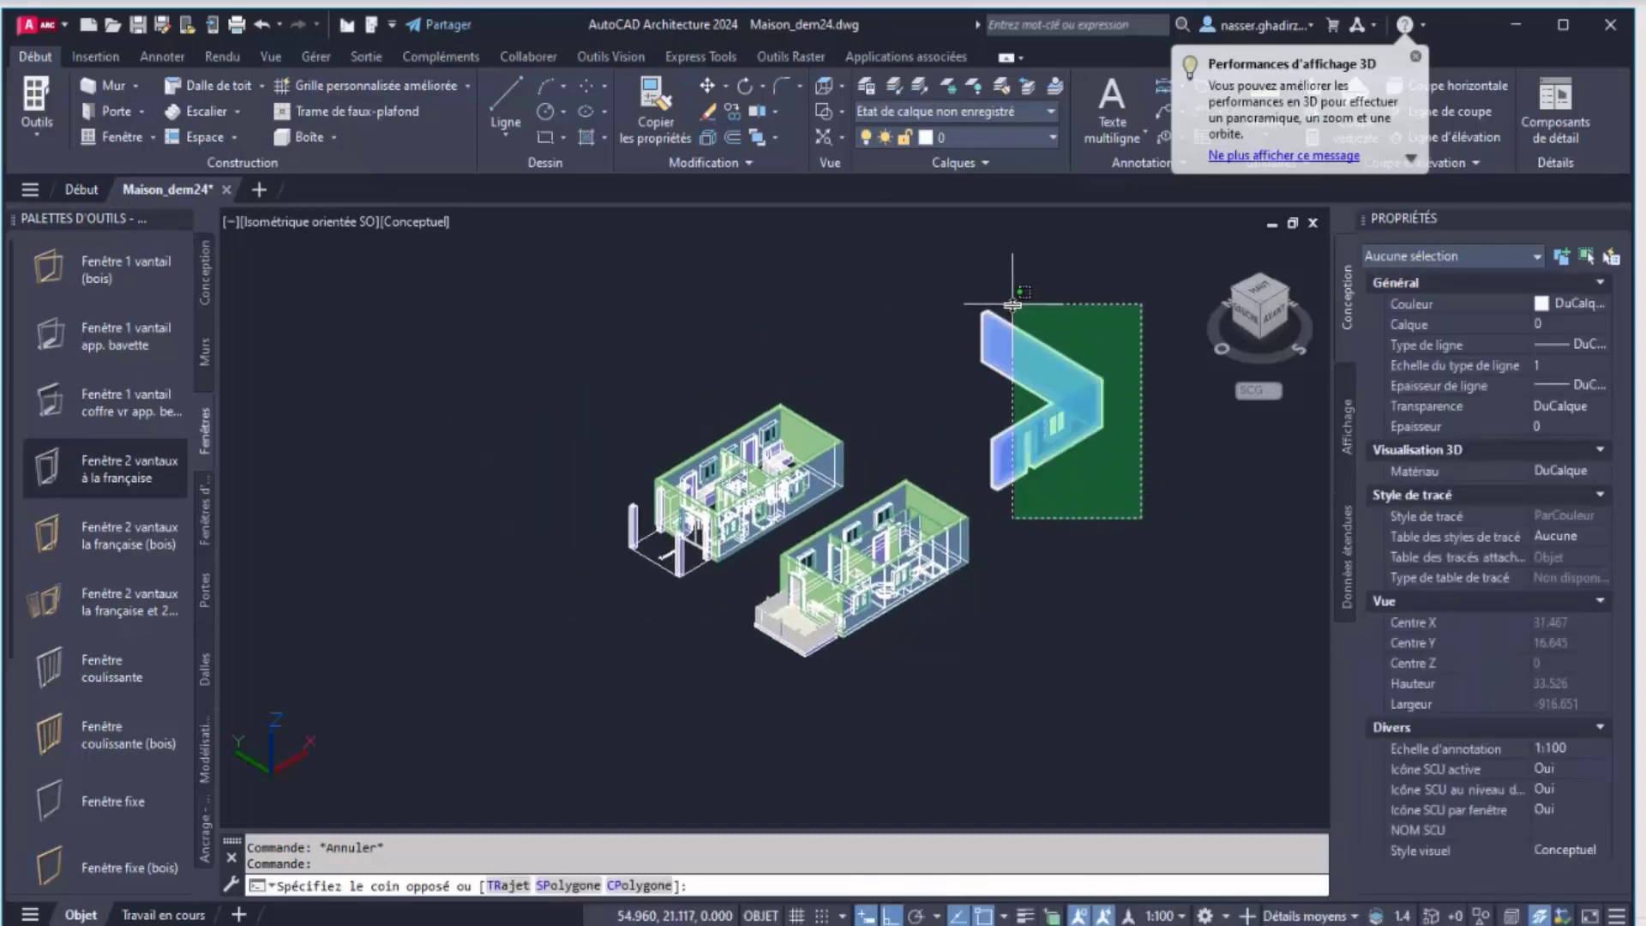
left_click(1013, 305)
key("Delete")
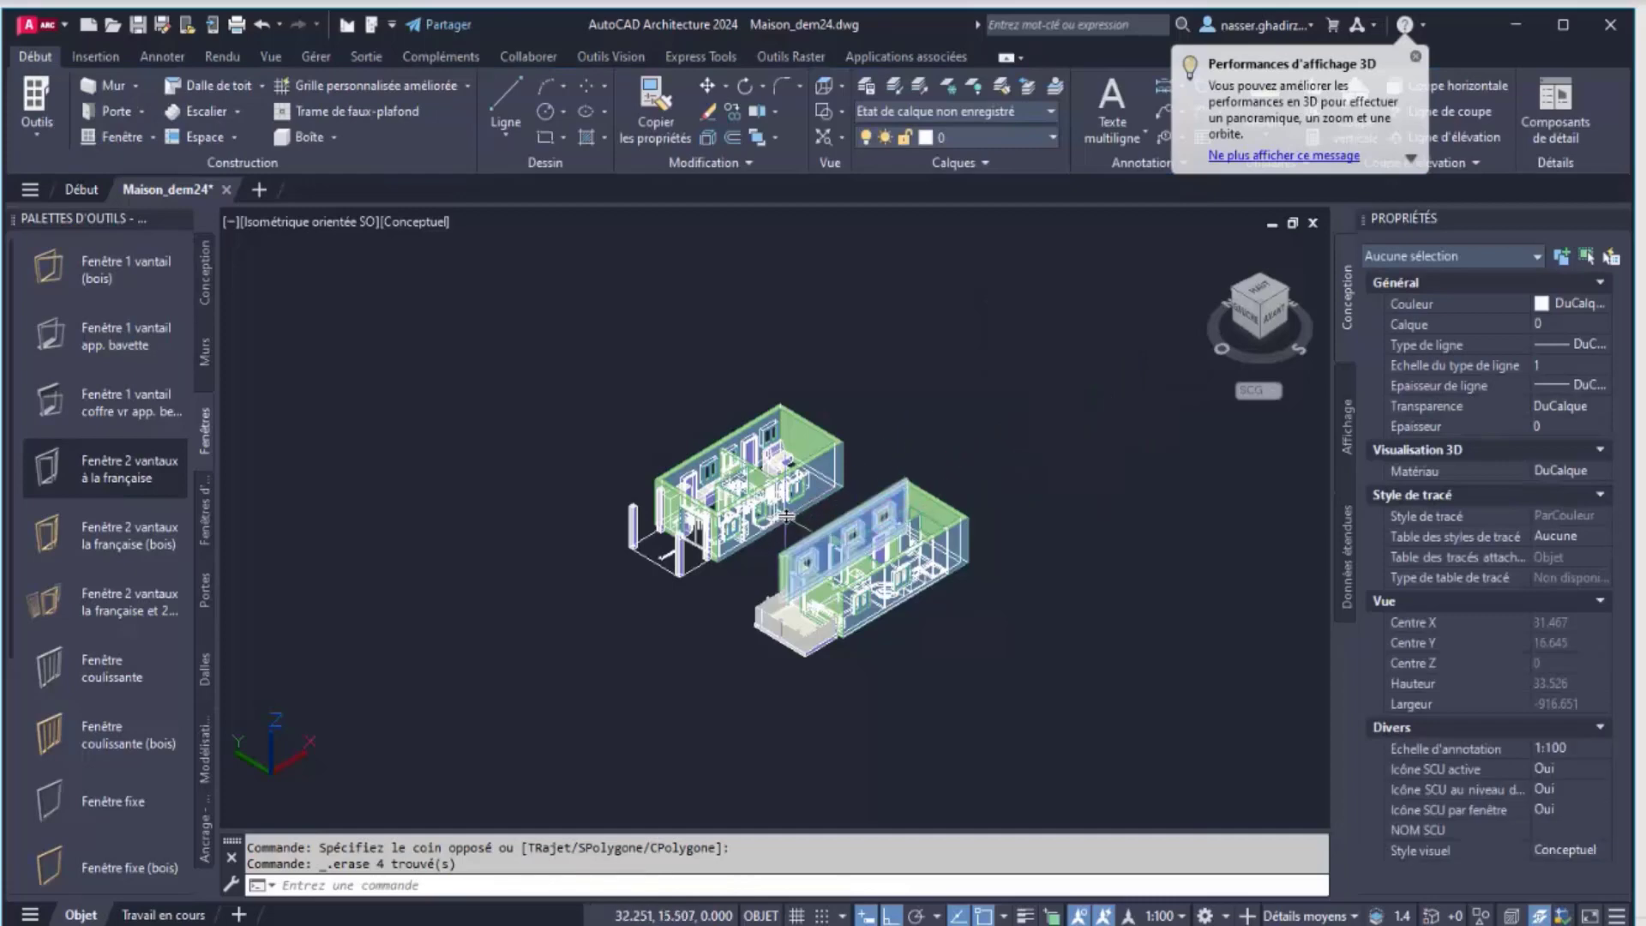
Orbit around the house models and return to the top view with north up, framing the floor plan with the terrace
scroll(786, 515, "up", 5)
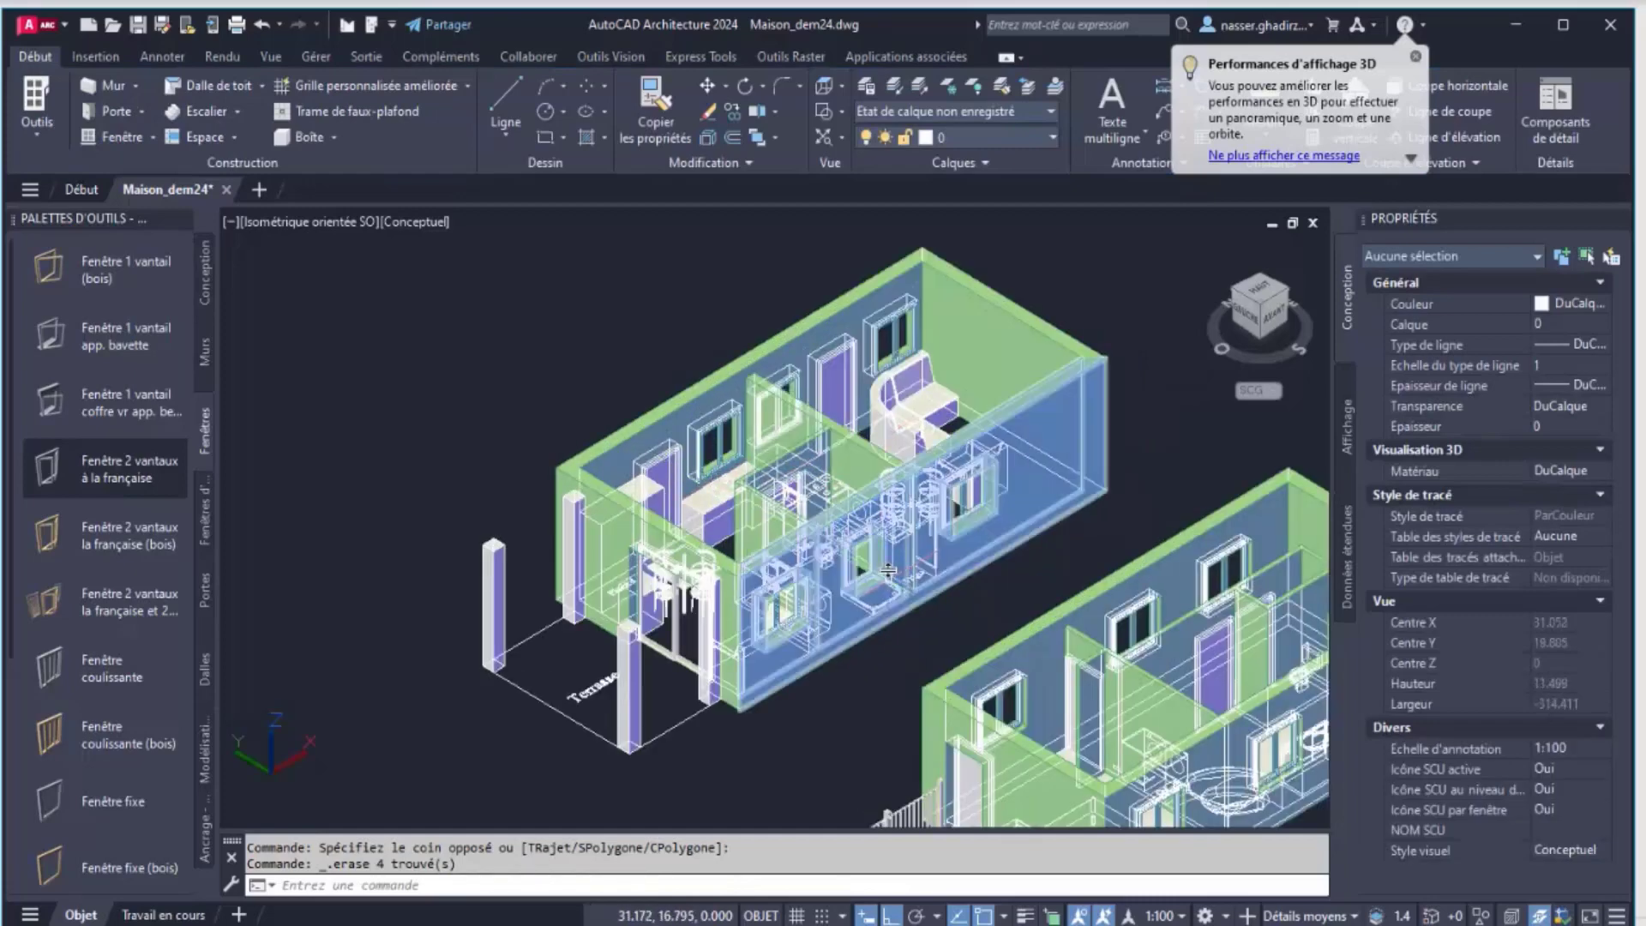
middle_click_drag(913, 601, 874, 570)
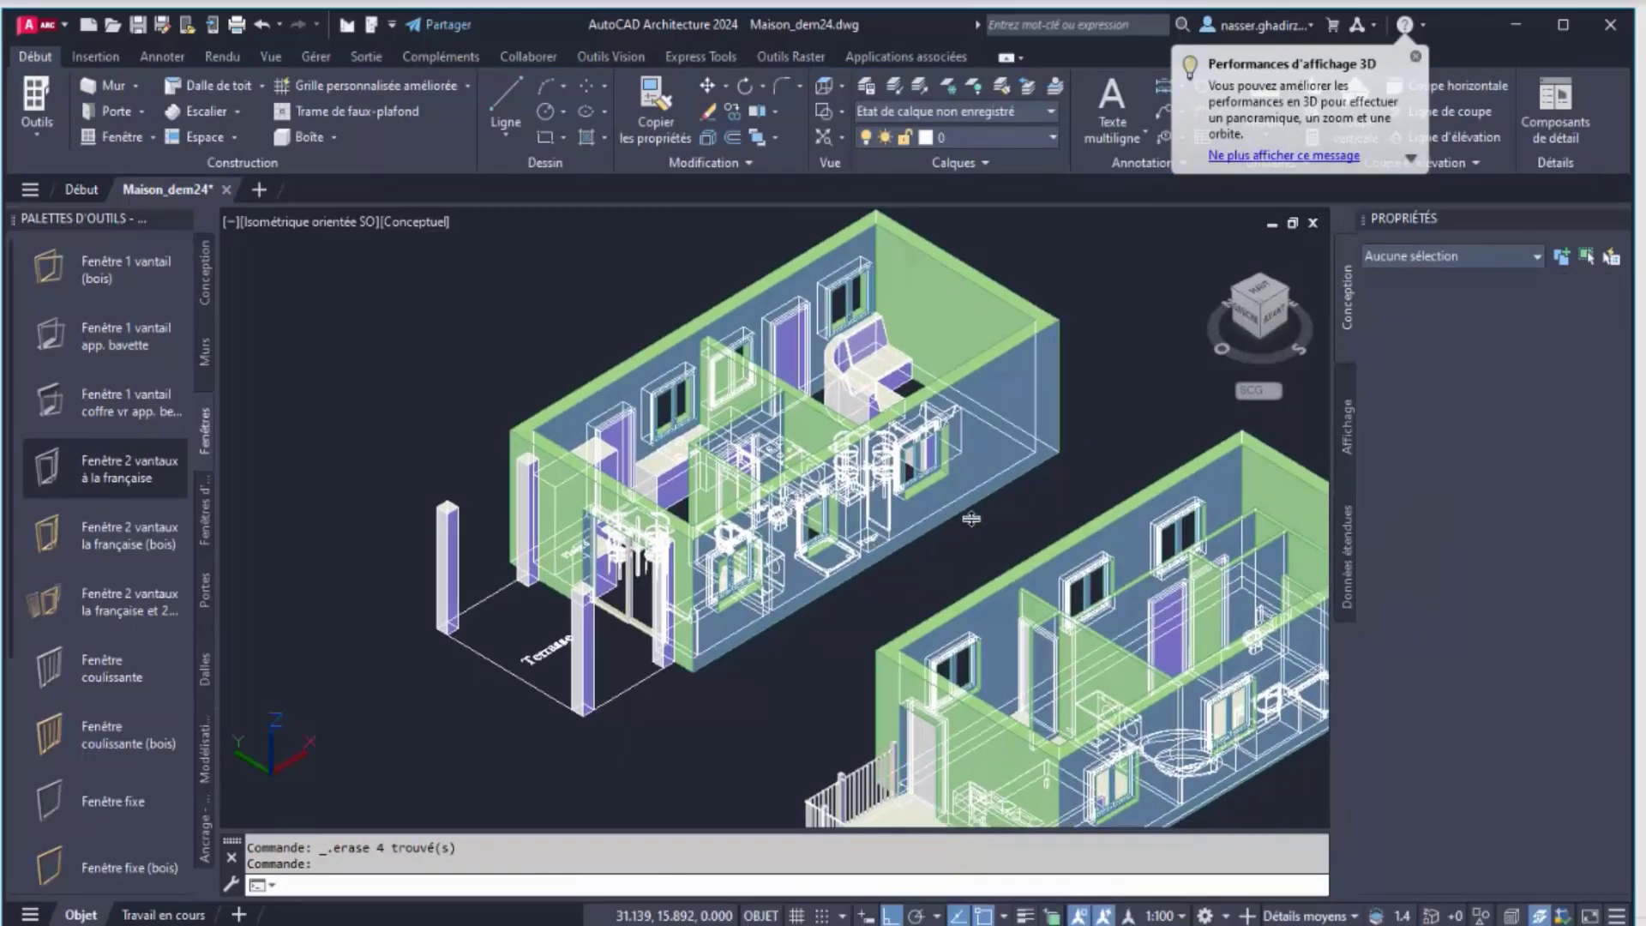
middle_click_drag(982, 497, 1033, 580, "shift")
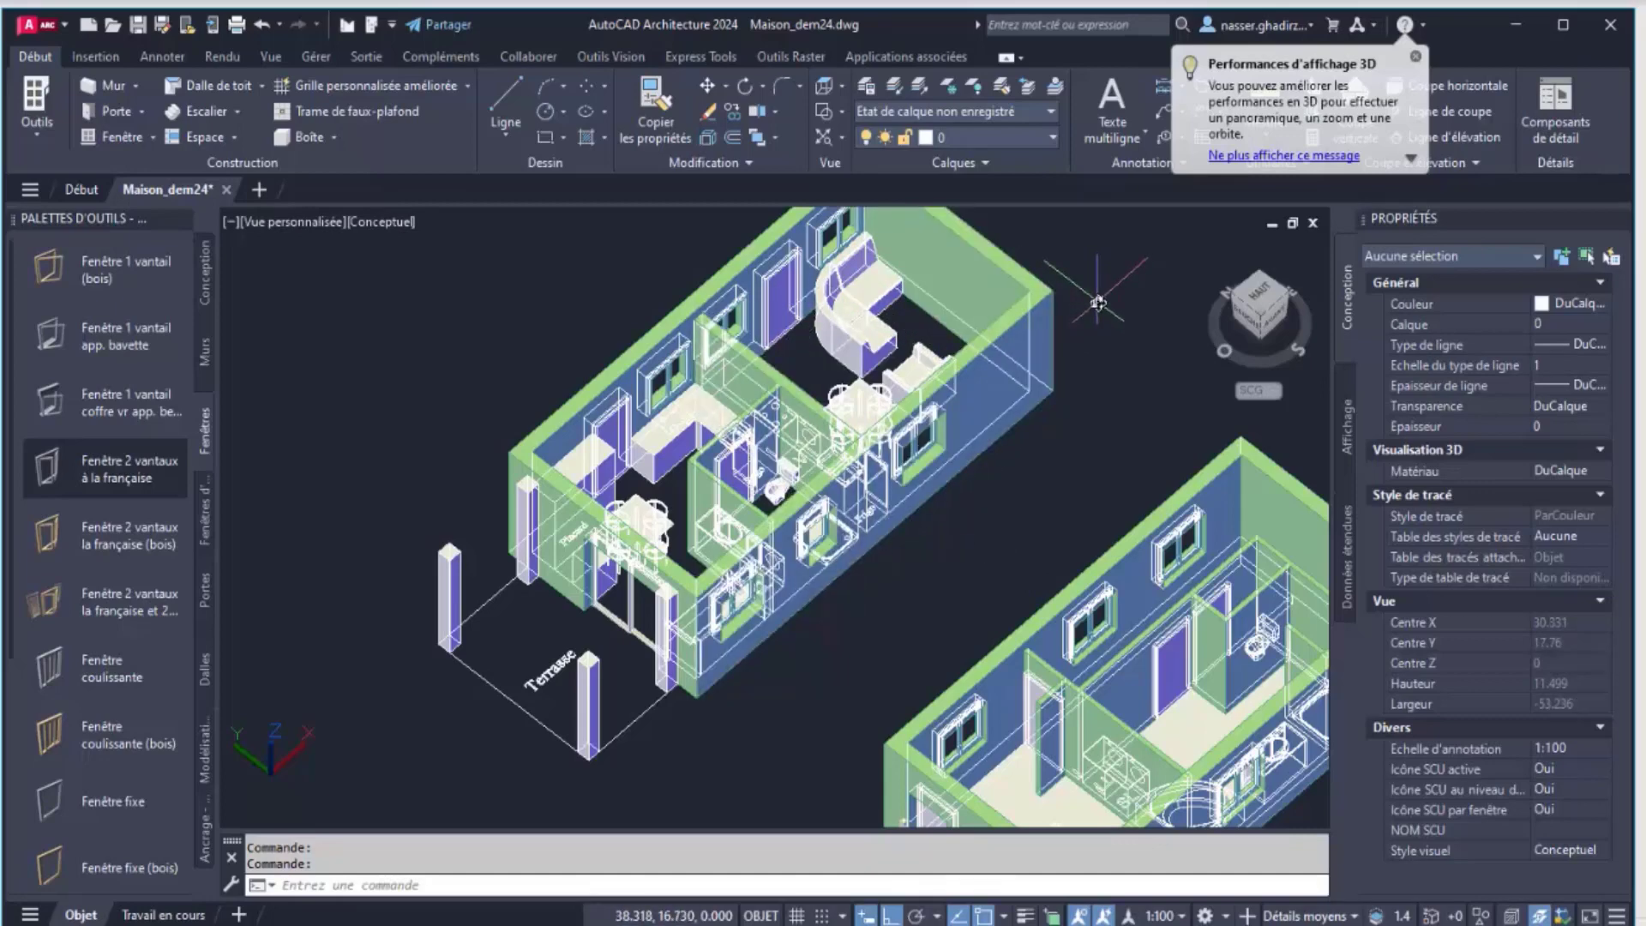
left_click(1259, 293)
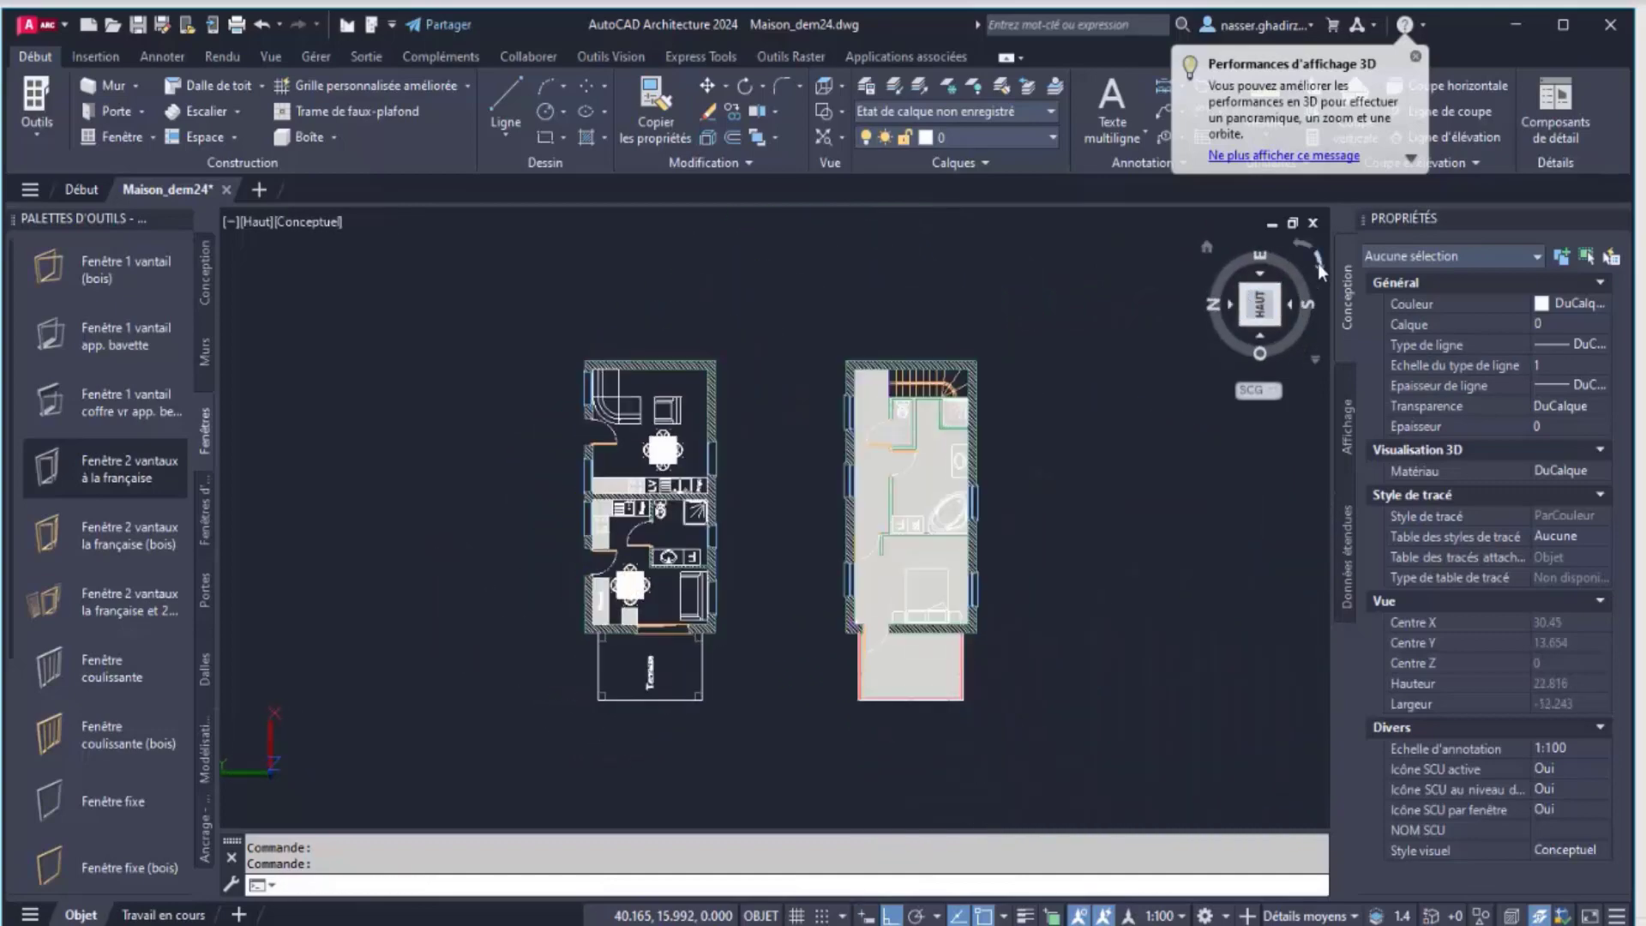
left_click(1317, 263)
scroll(771, 345, "up", 5)
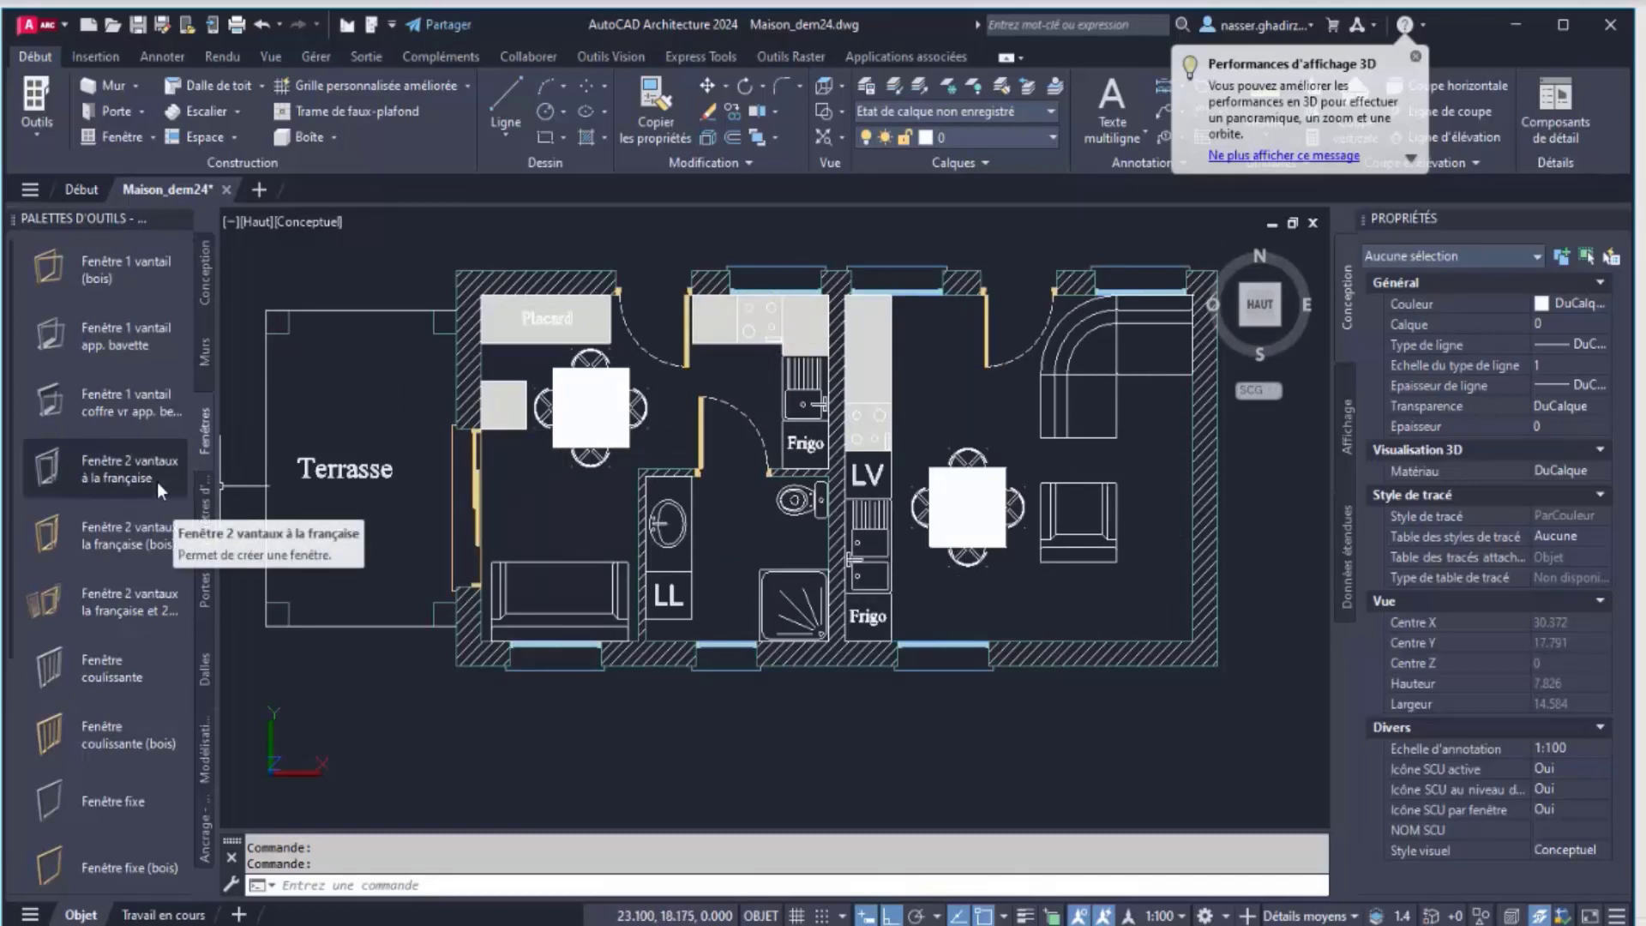
Start a stair with the Escalier tool in the Standard style and set its tread depth (Giron) to 0.25
left_click(203, 297)
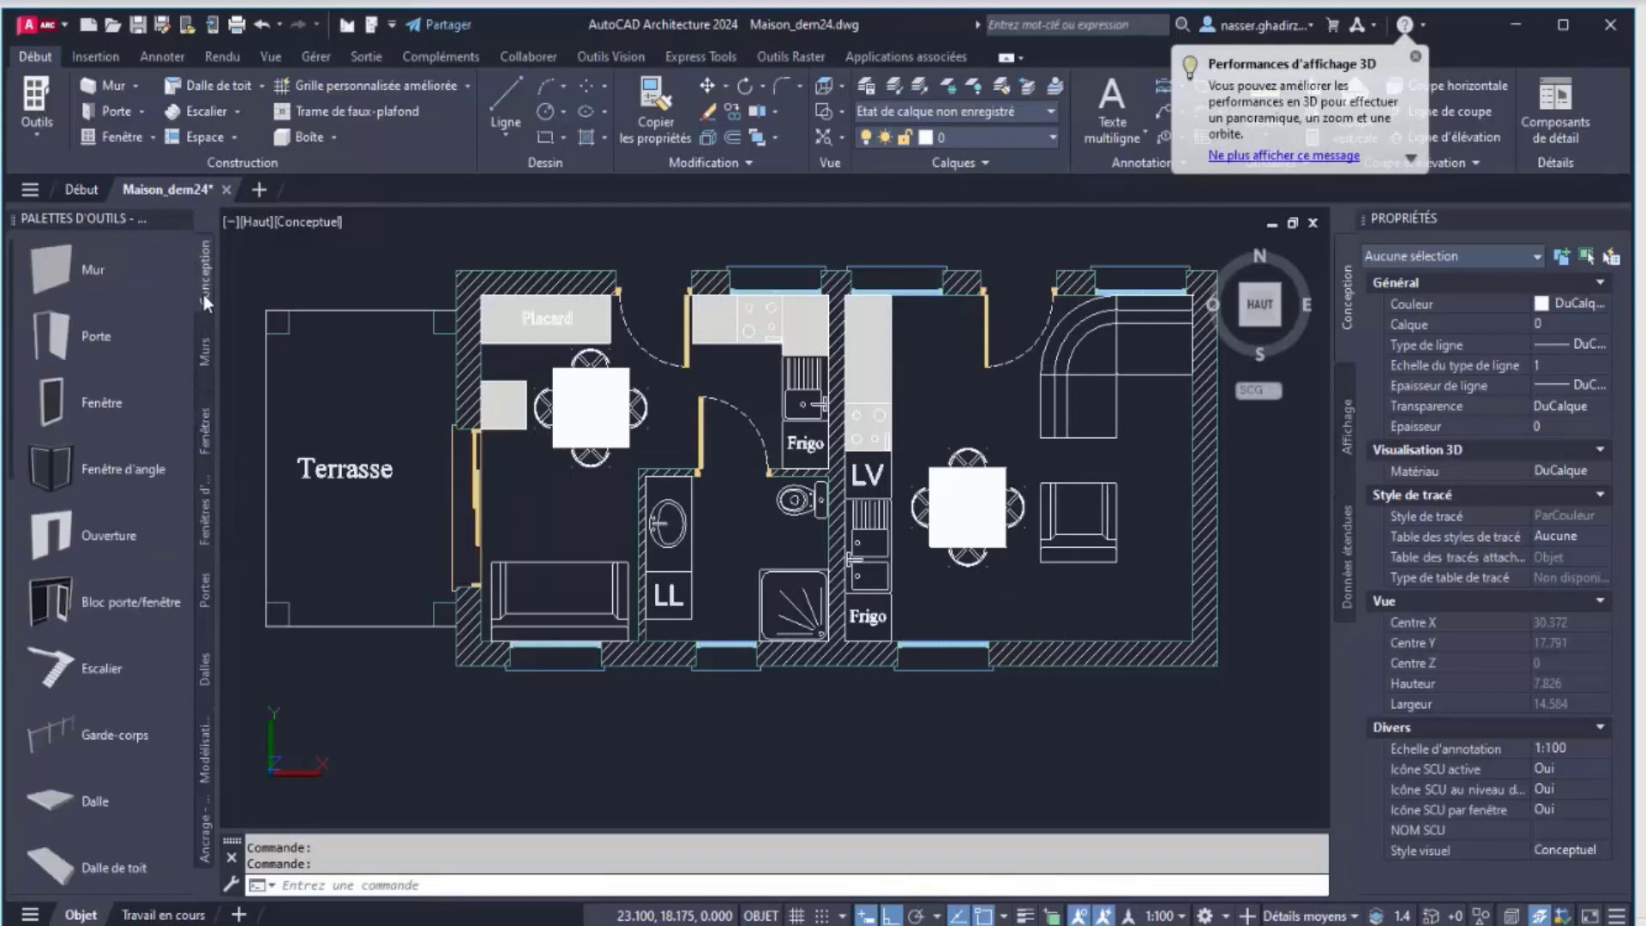
left_click(100, 670)
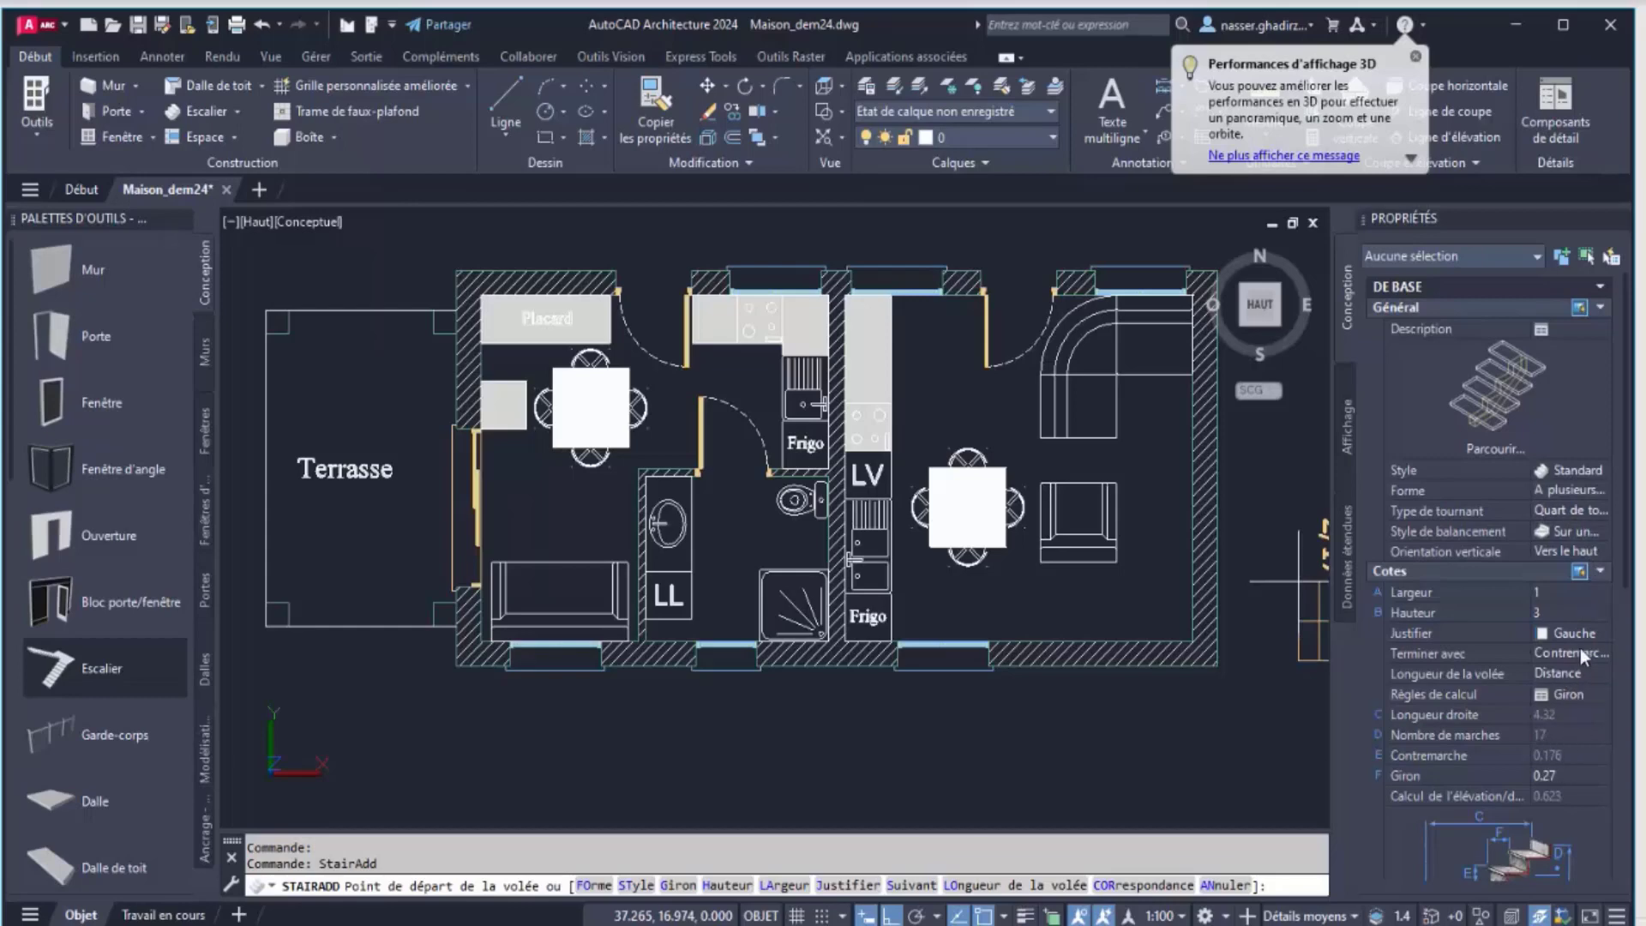
scroll(1106, 600, "up", 5)
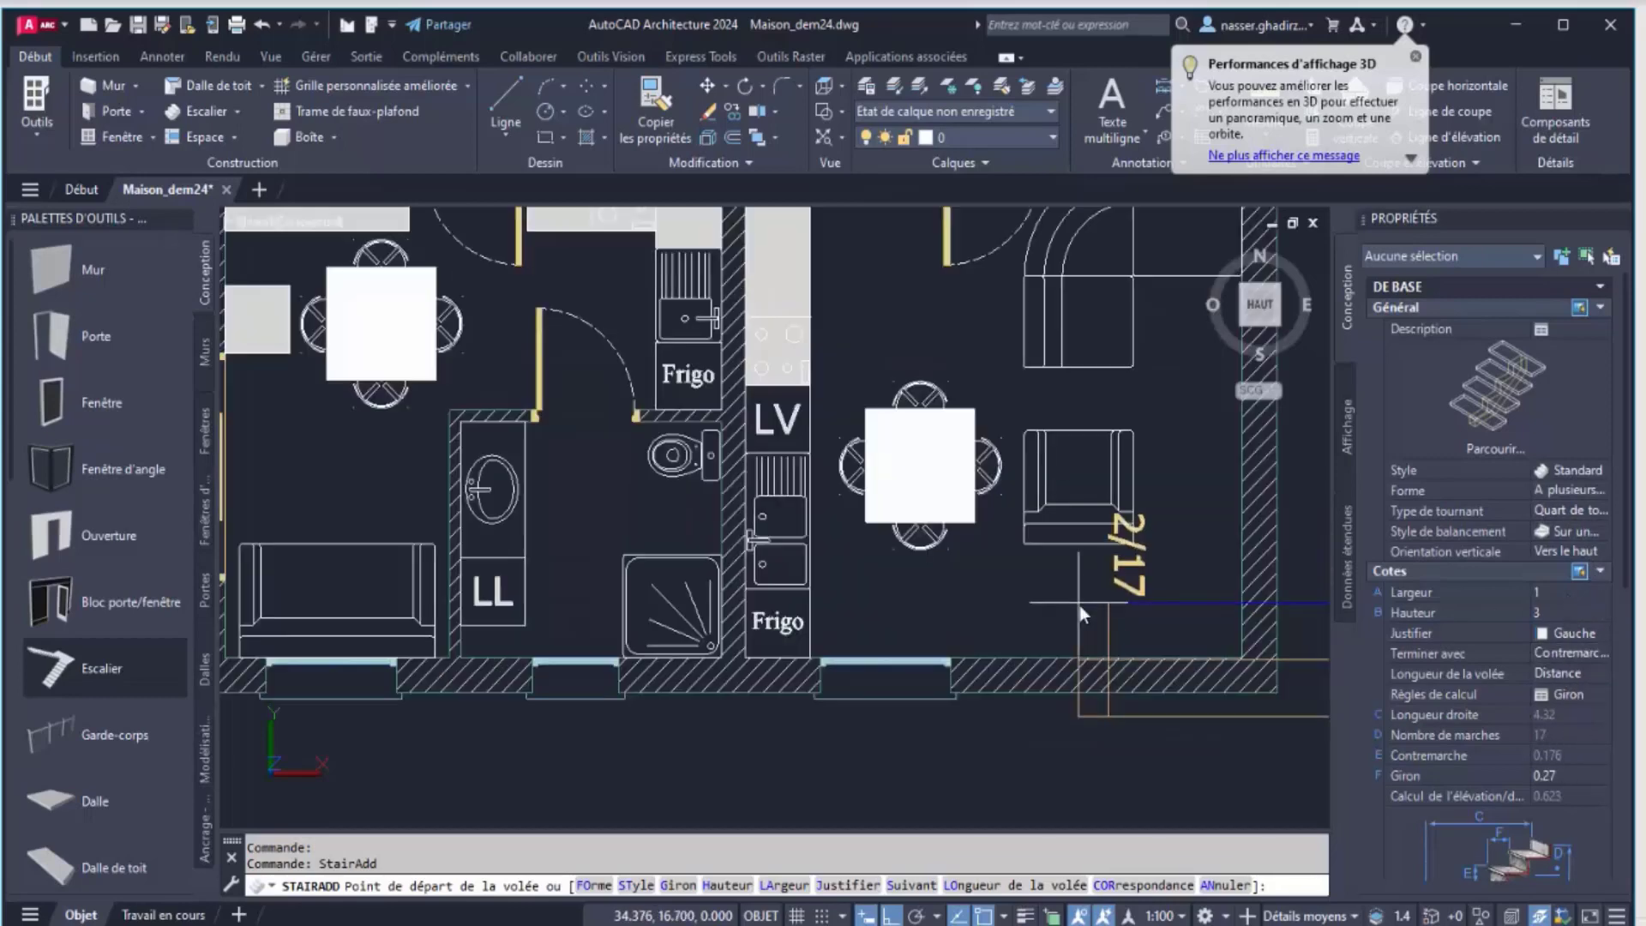
middle_click_drag(1105, 573, 830, 621)
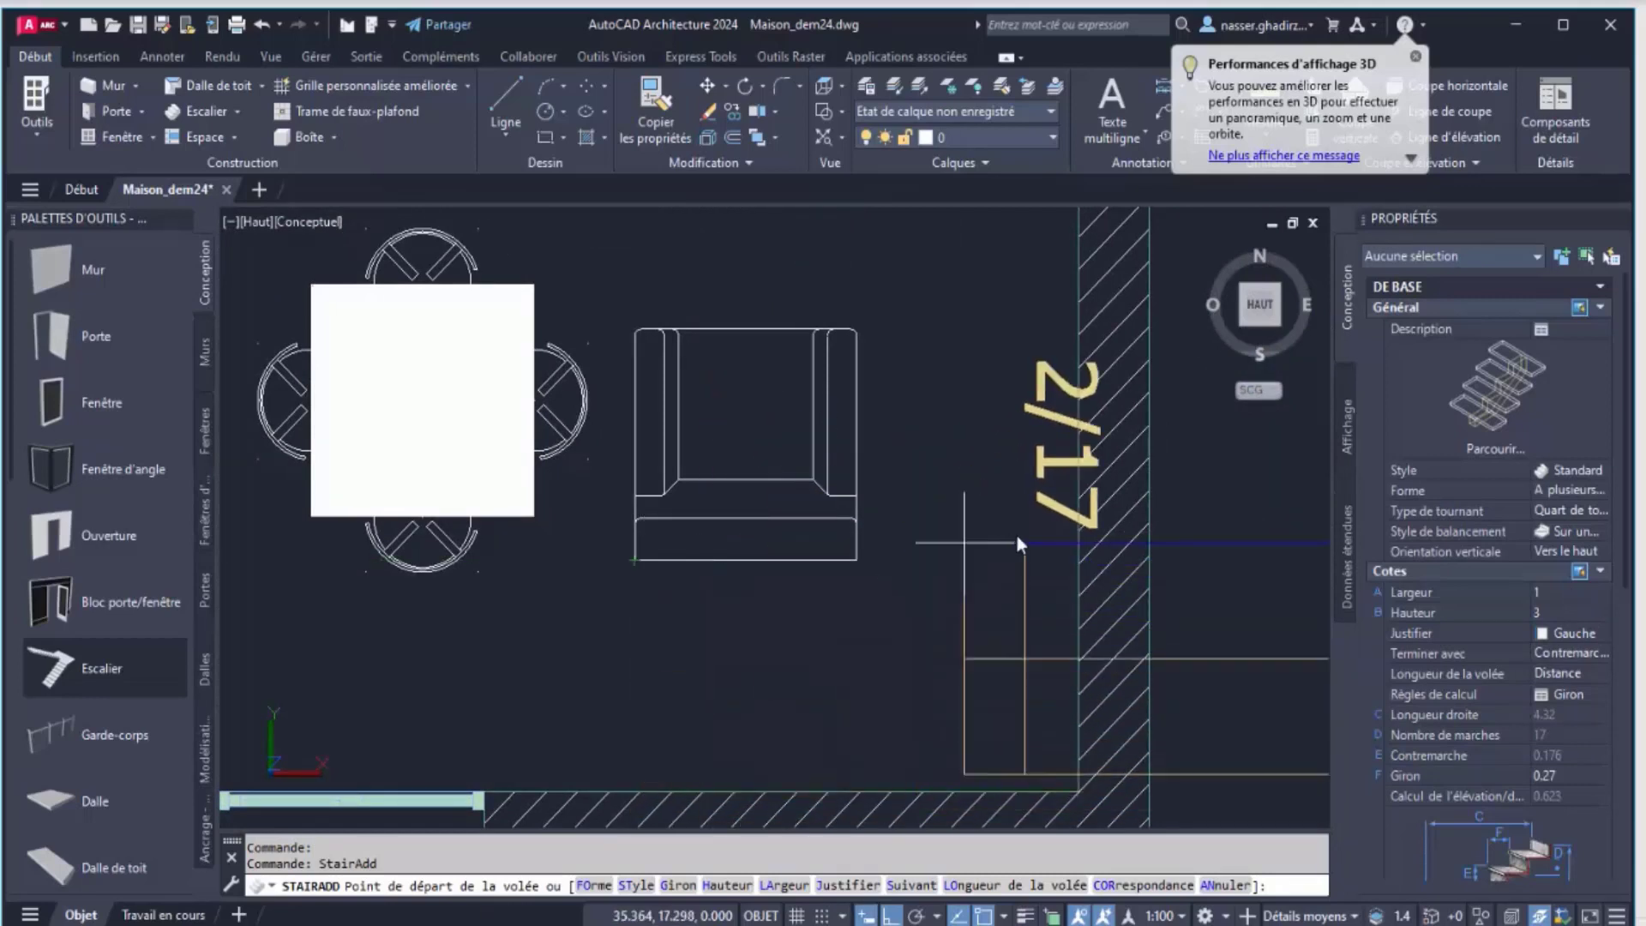
scroll(1020, 536, "down", 2)
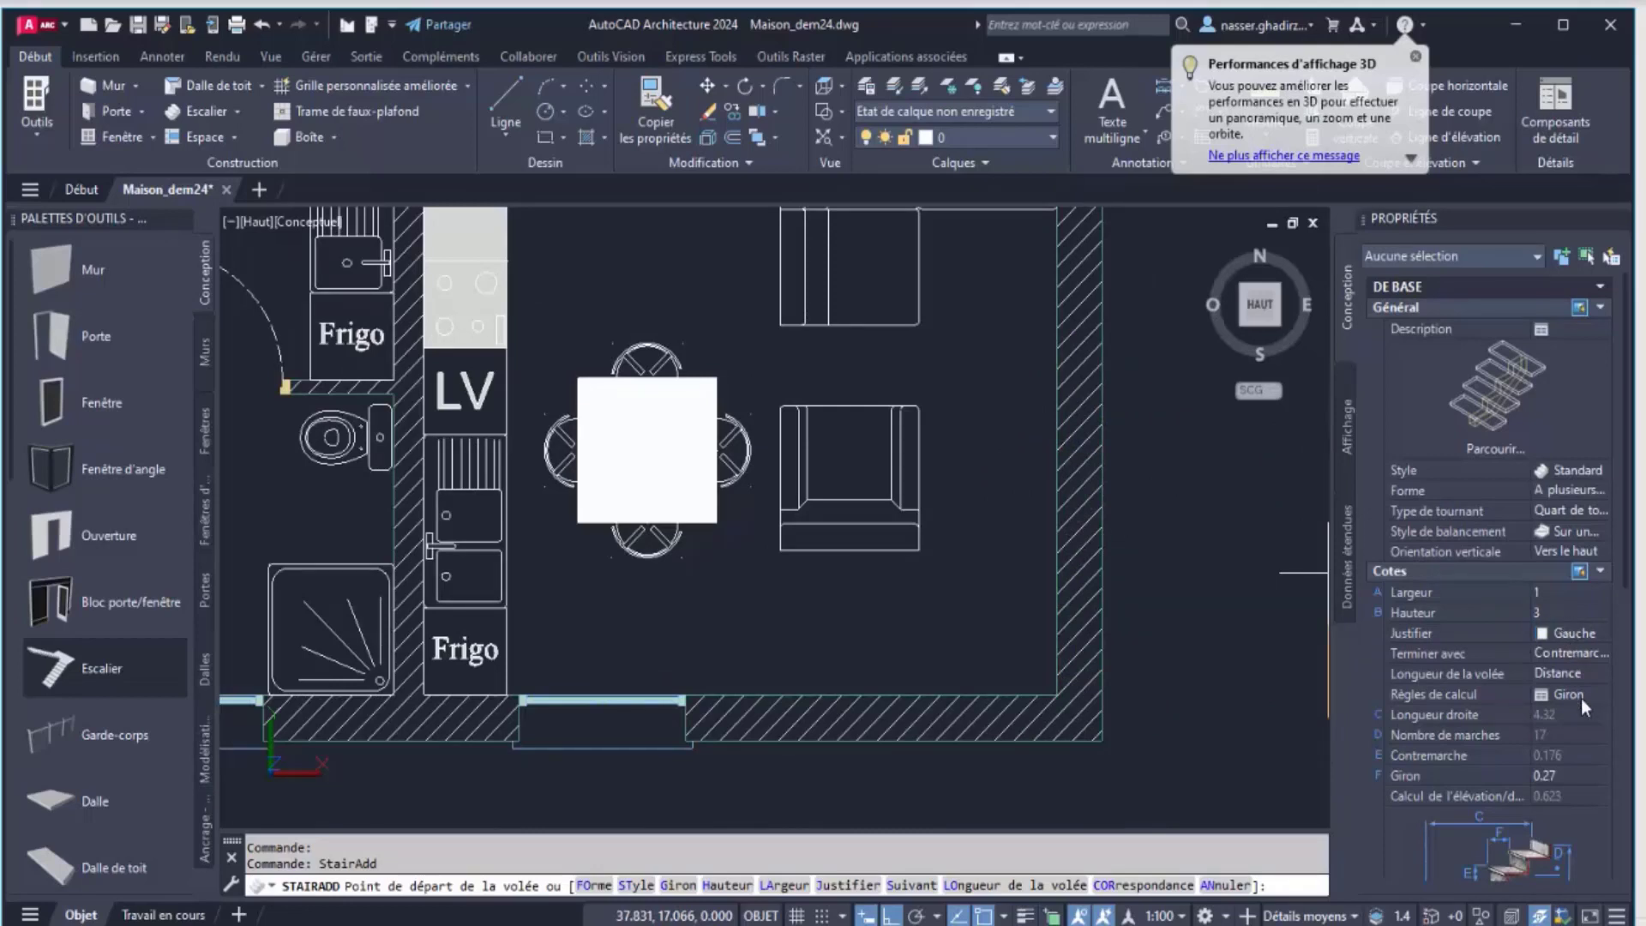
left_click(1573, 775)
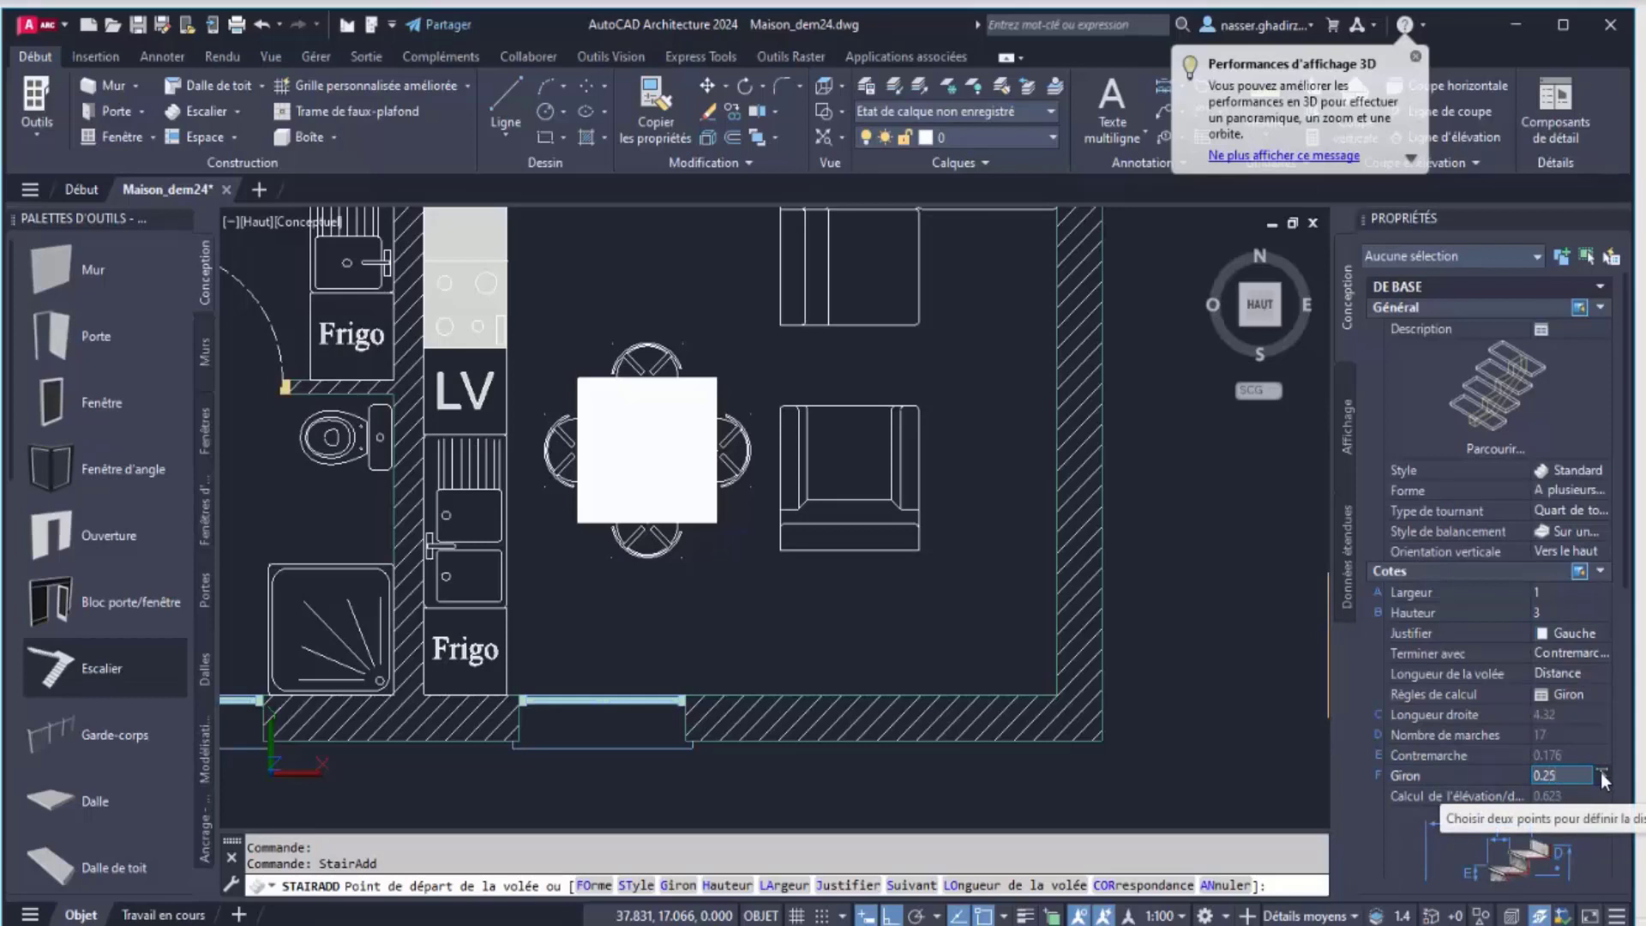
key("Return")
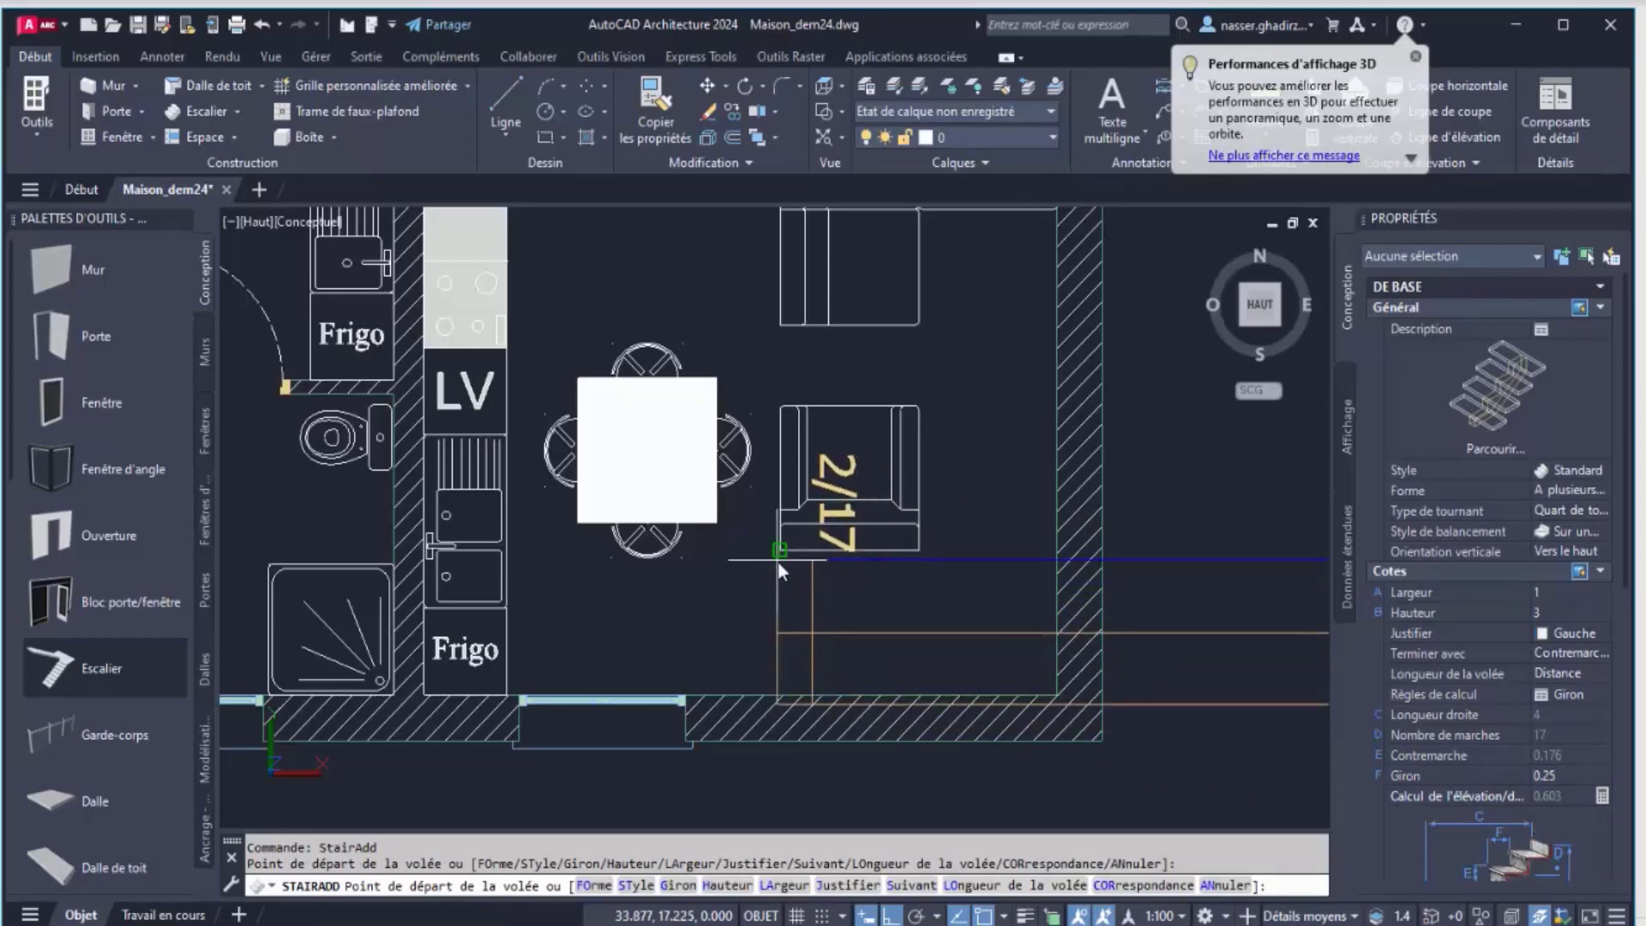
Draw an L-shaped stair from the armchair's lower-left corner, turning at its lower-right corner and running north along the east wall to the sofa
scroll(779, 562, "up", 3)
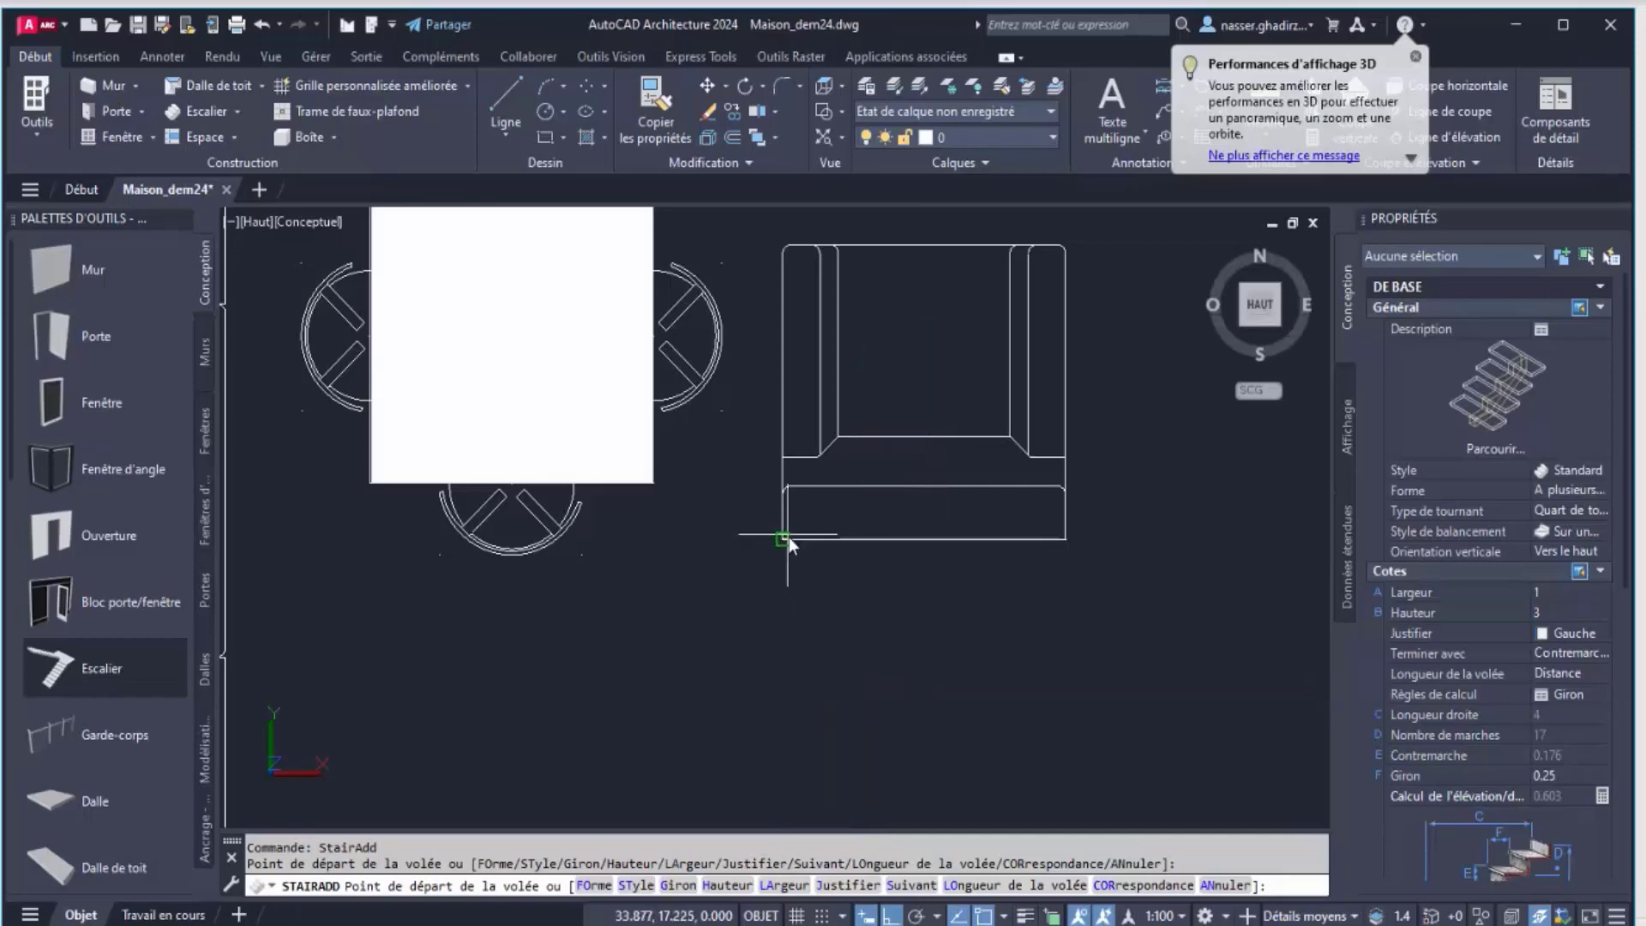
left_click(783, 538)
left_click(1065, 538)
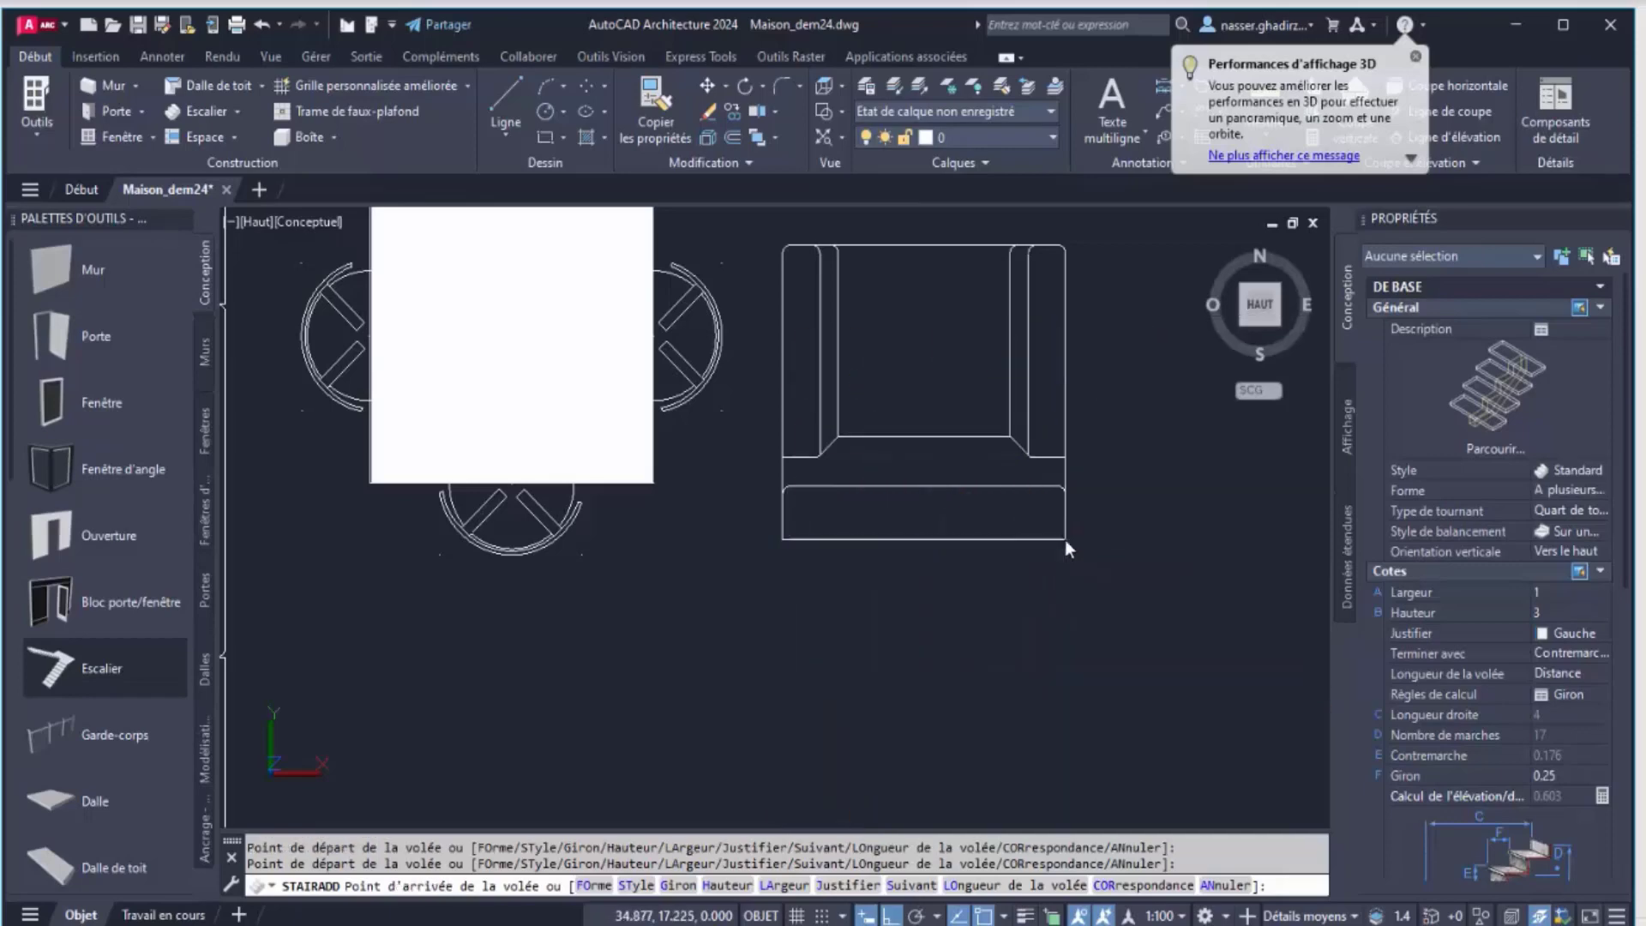
scroll(1178, 585, "down", 3)
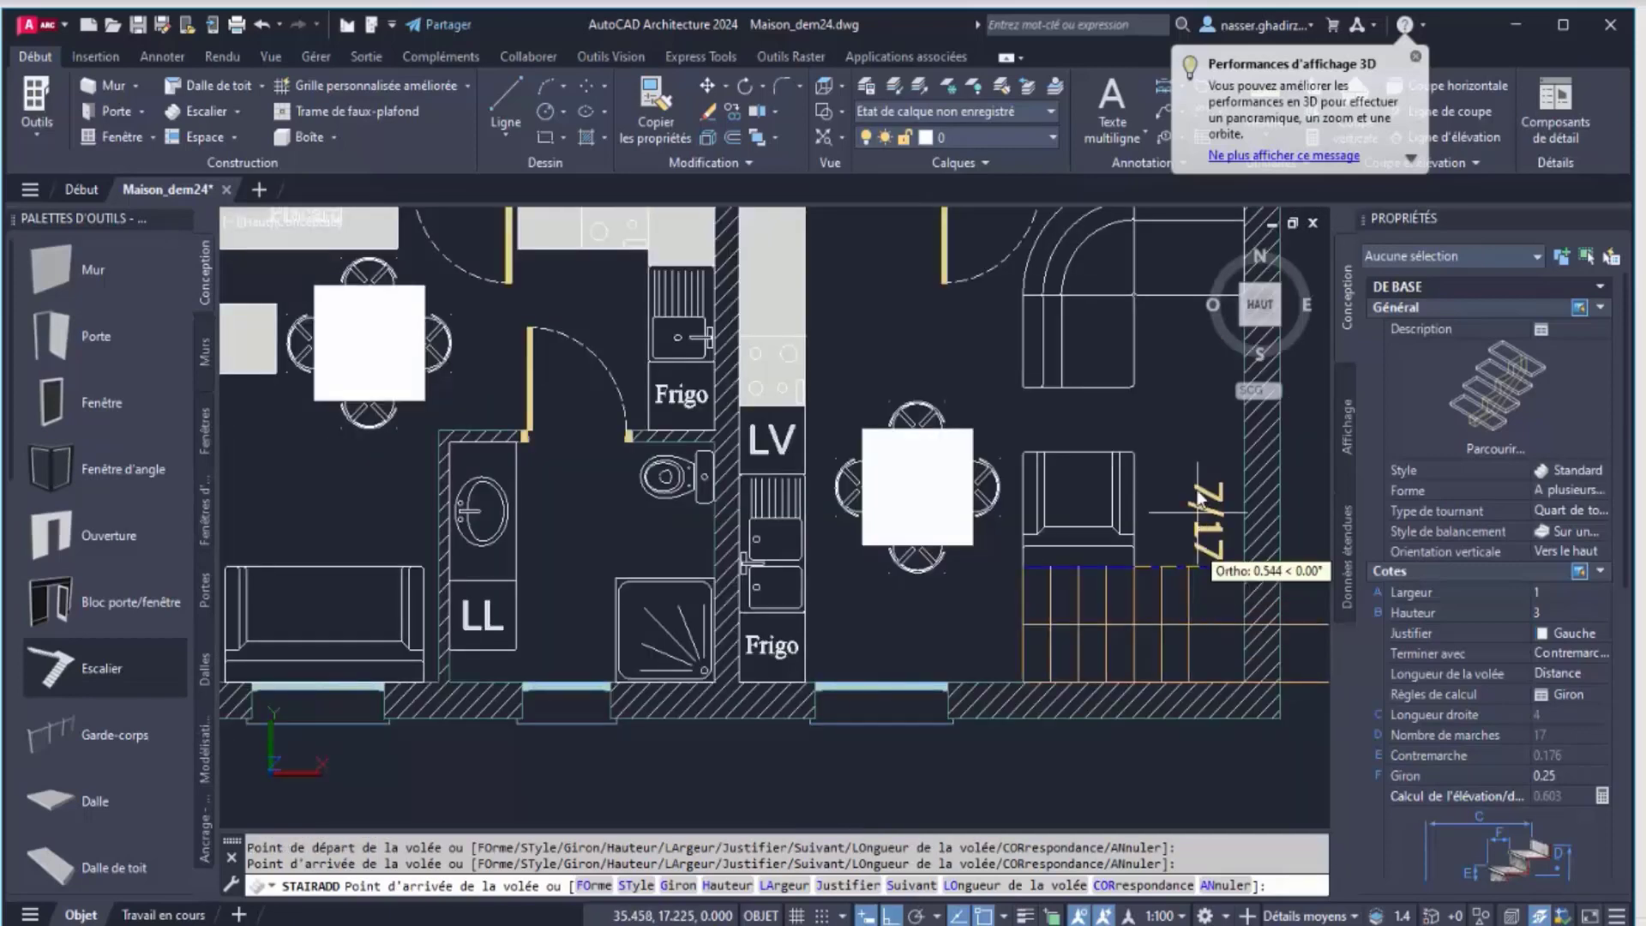
middle_click_drag(1191, 362, 1097, 691)
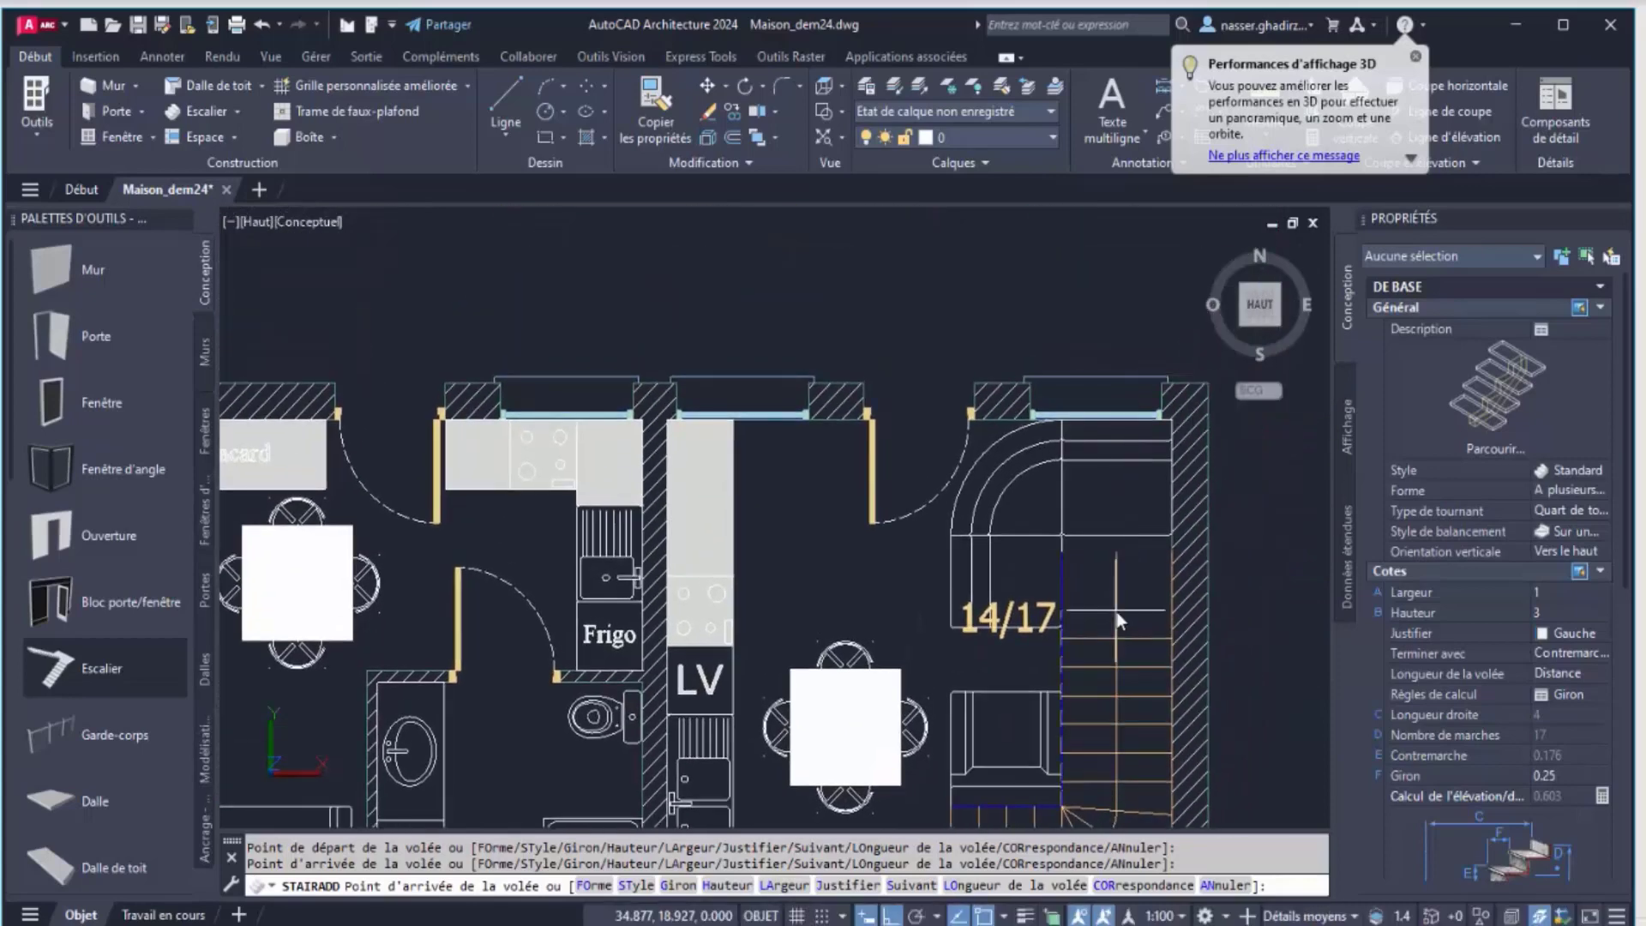
left_click(1095, 533)
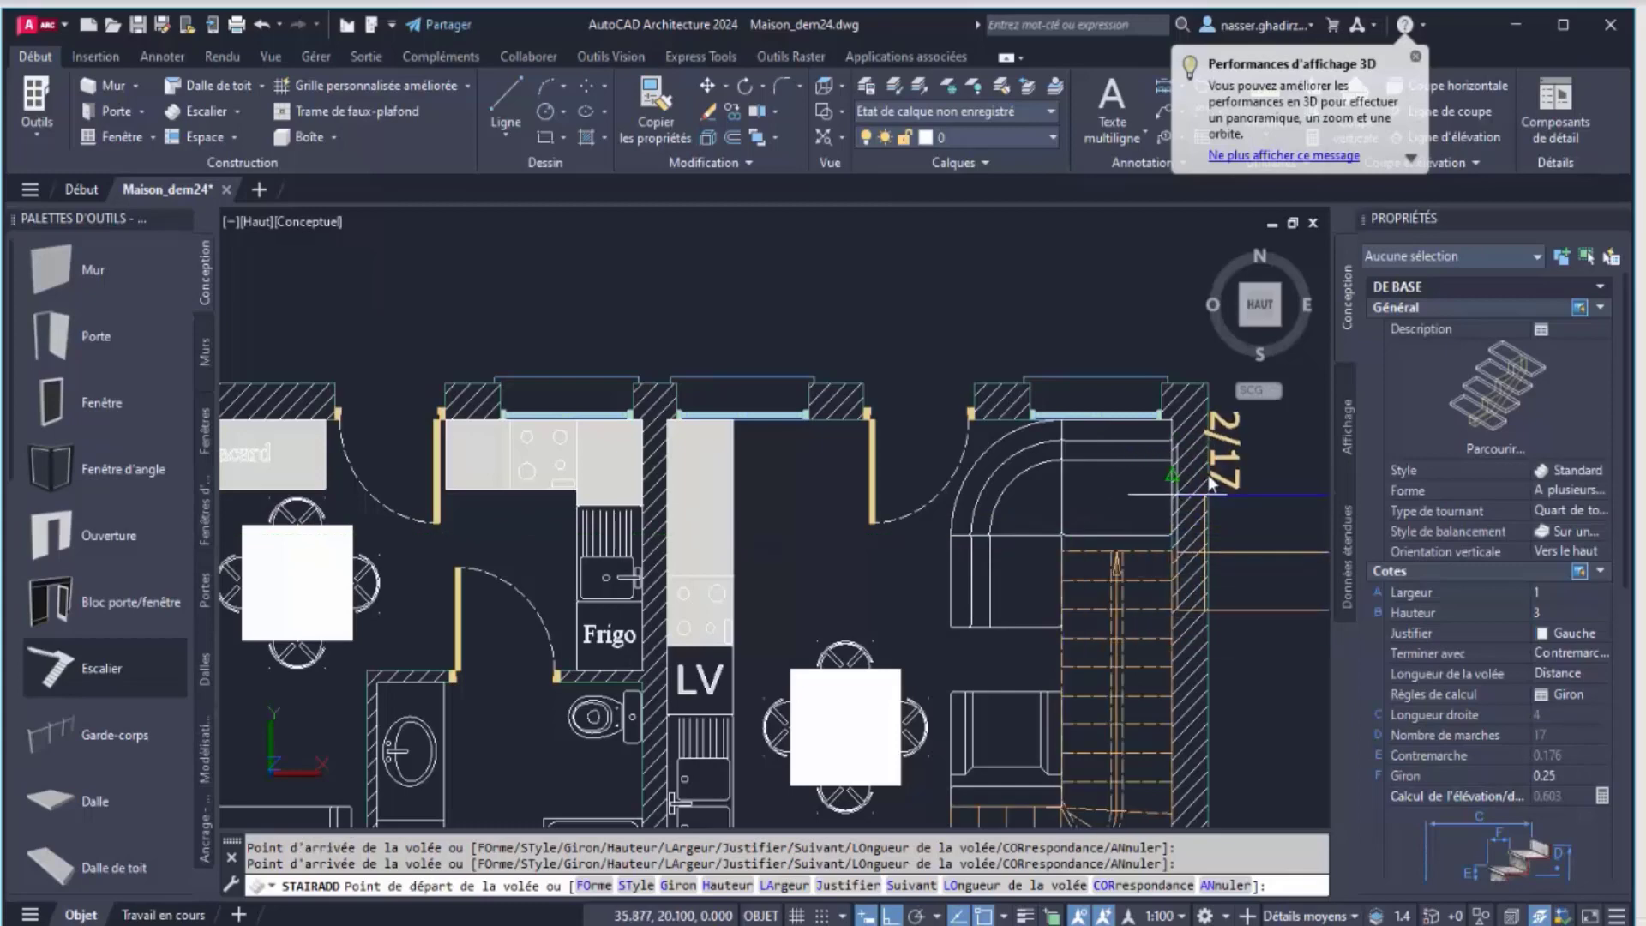
key("Escape")
View the plan with the new stair in the southwest isometric view
middle_click_drag(1159, 630, 1112, 395)
middle_click_drag(917, 629, 926, 588)
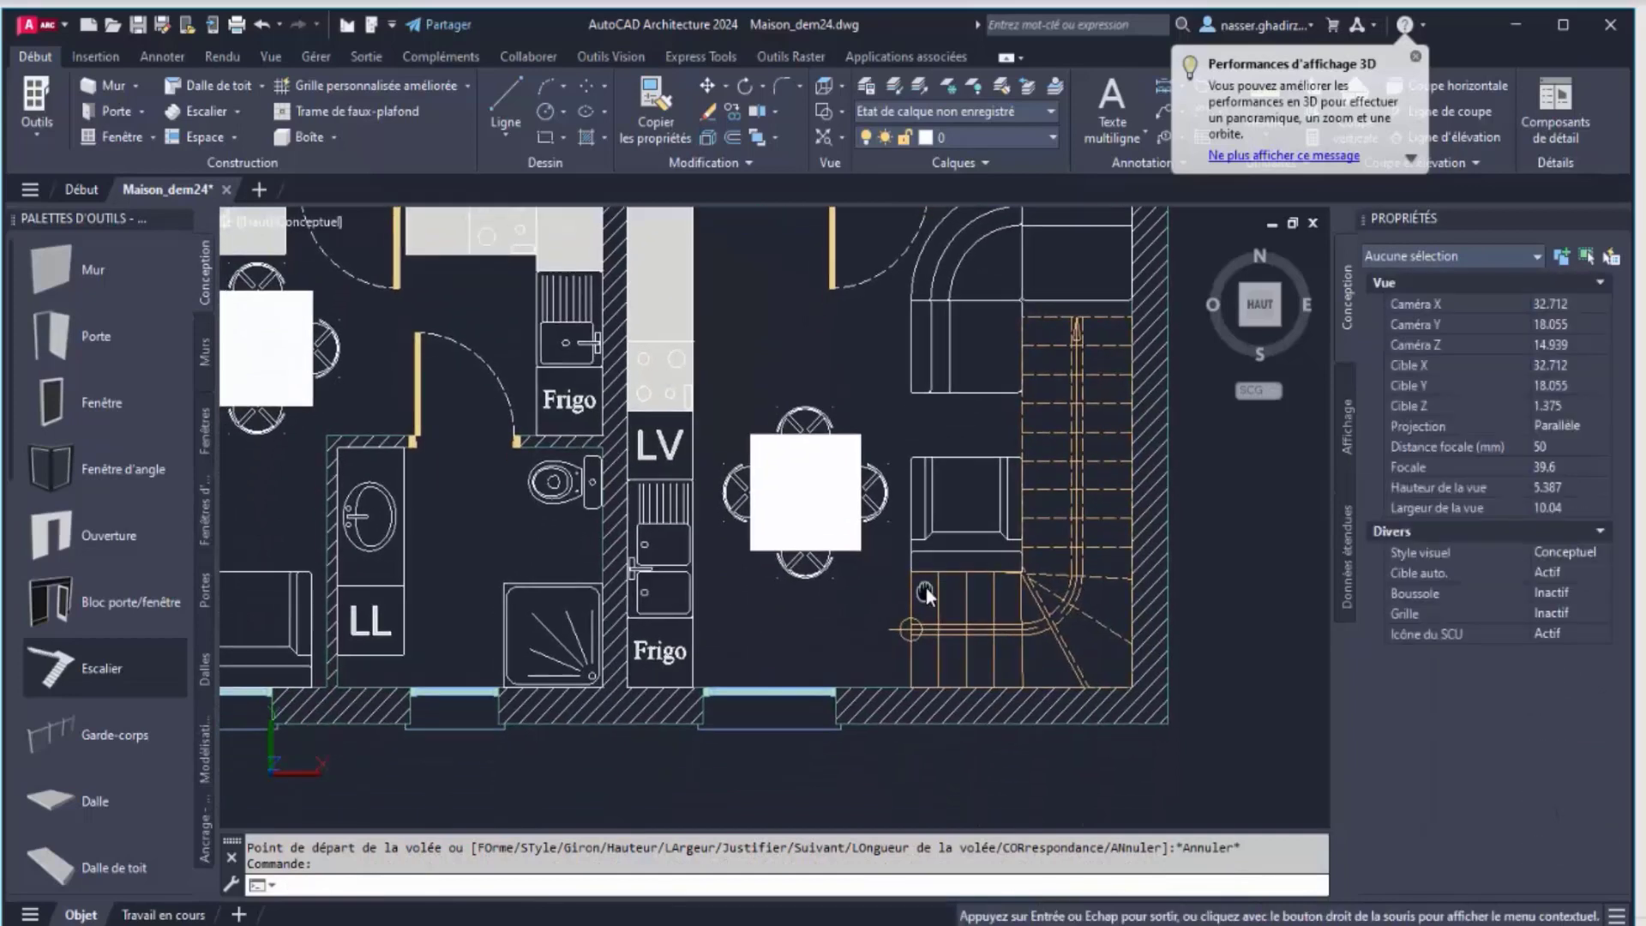
left_click(1243, 326)
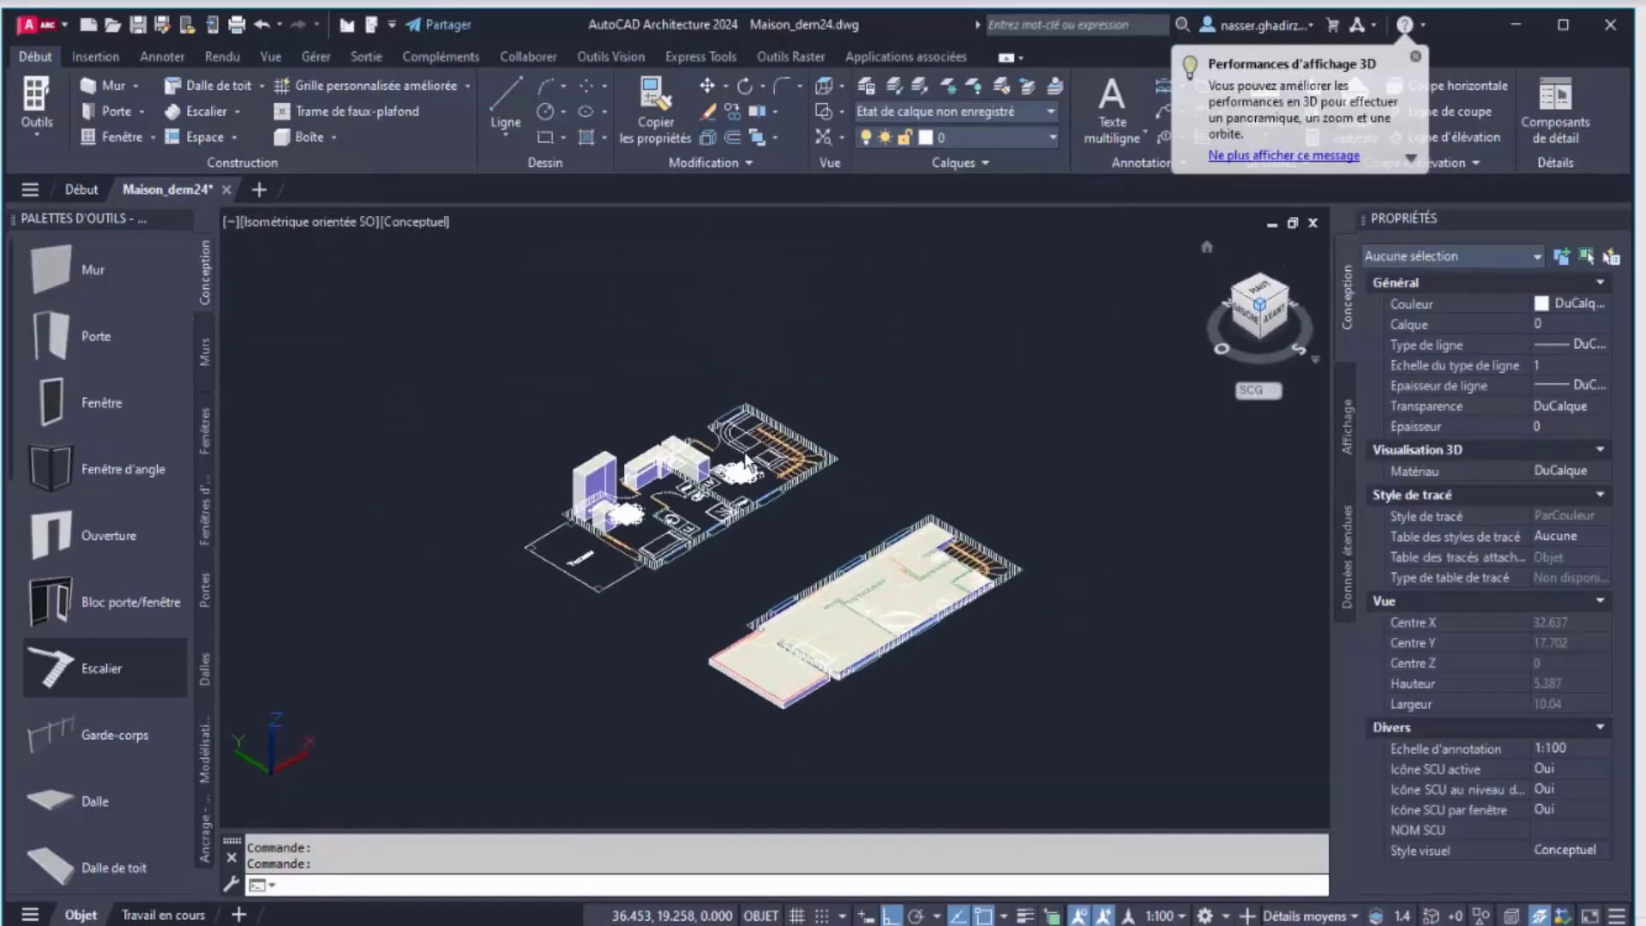
Inspect the new stair inside the ground-floor model in the isometric view, and return to the top view framed on the ground-floor plan
scroll(755, 480, "up", 3)
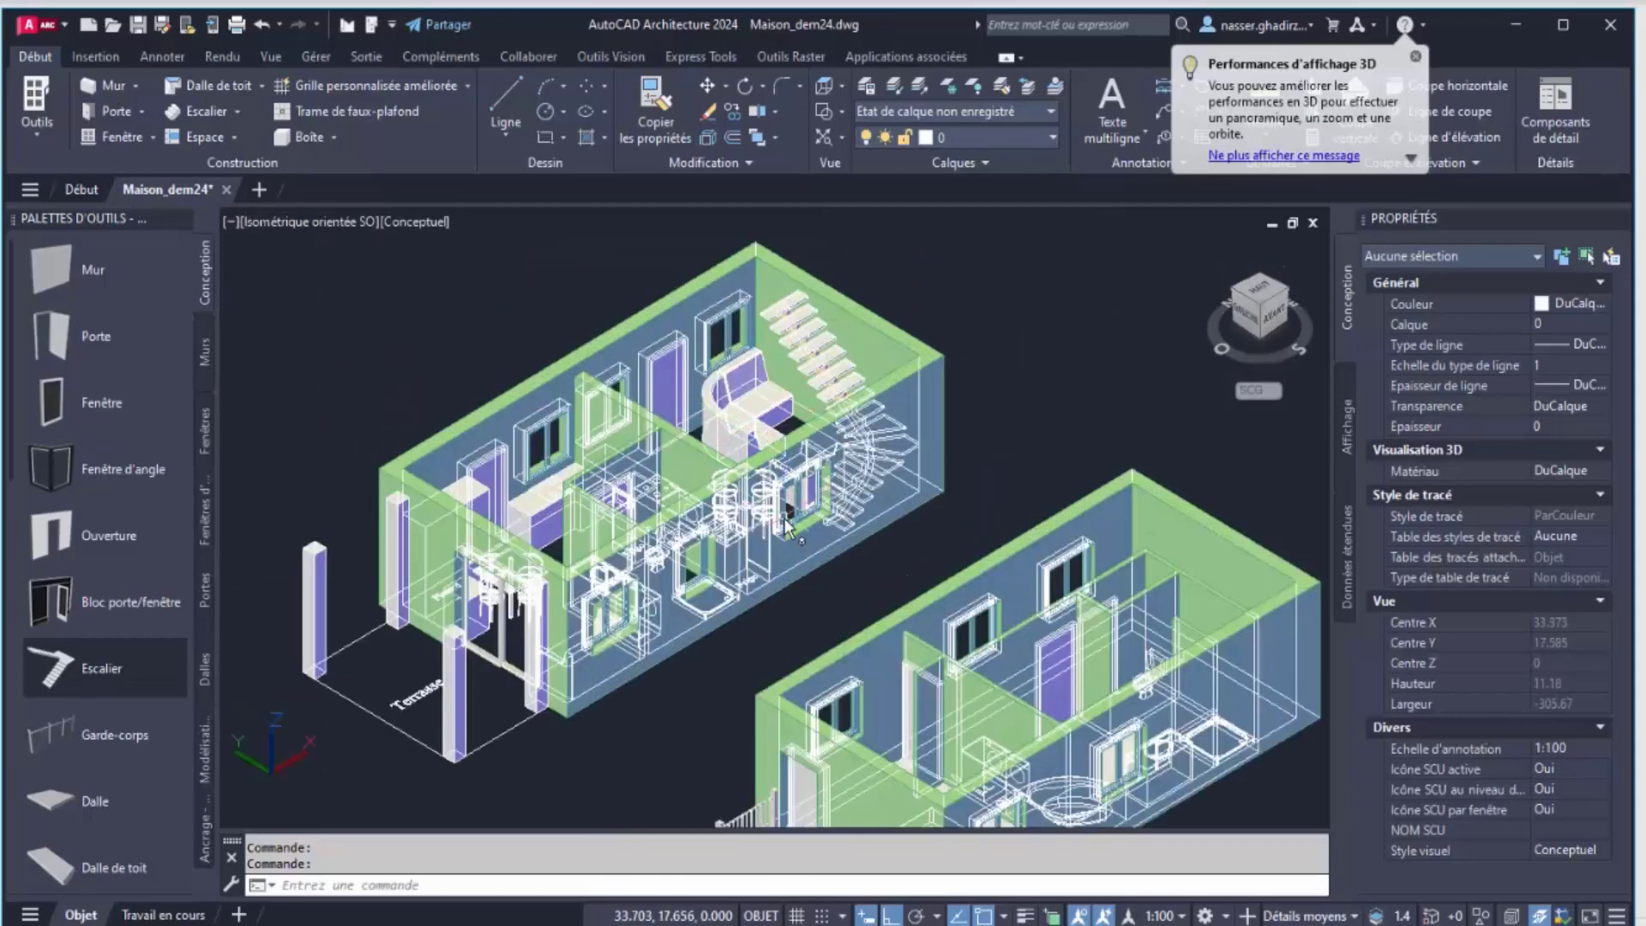
scroll(784, 412, "up", 2)
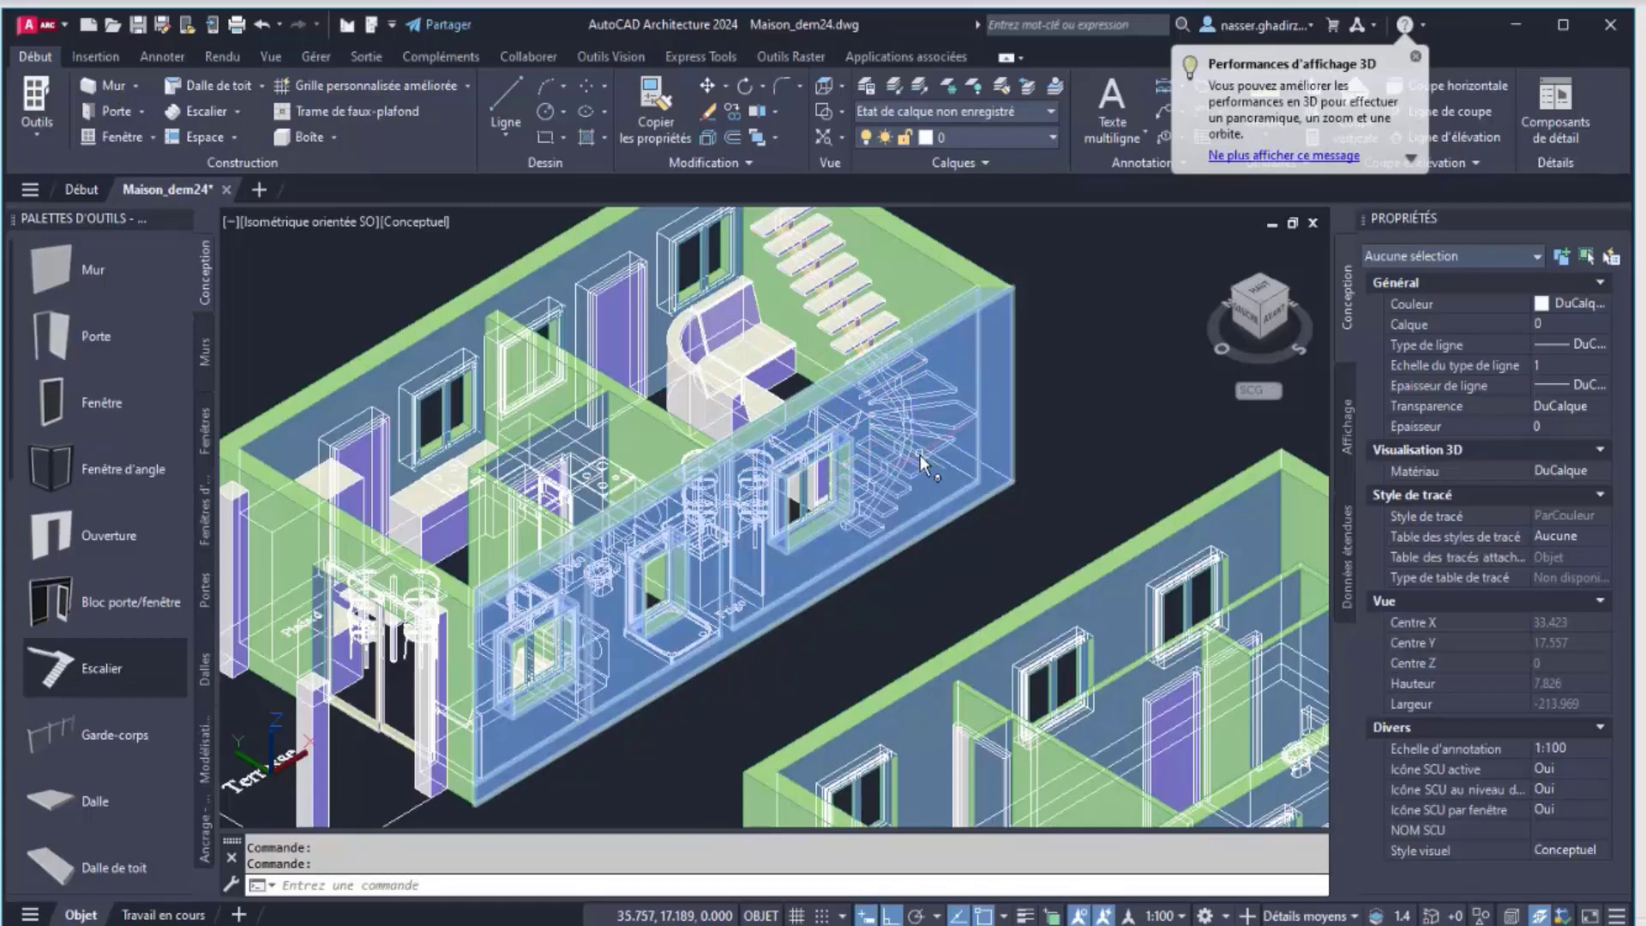
left_click(1261, 296)
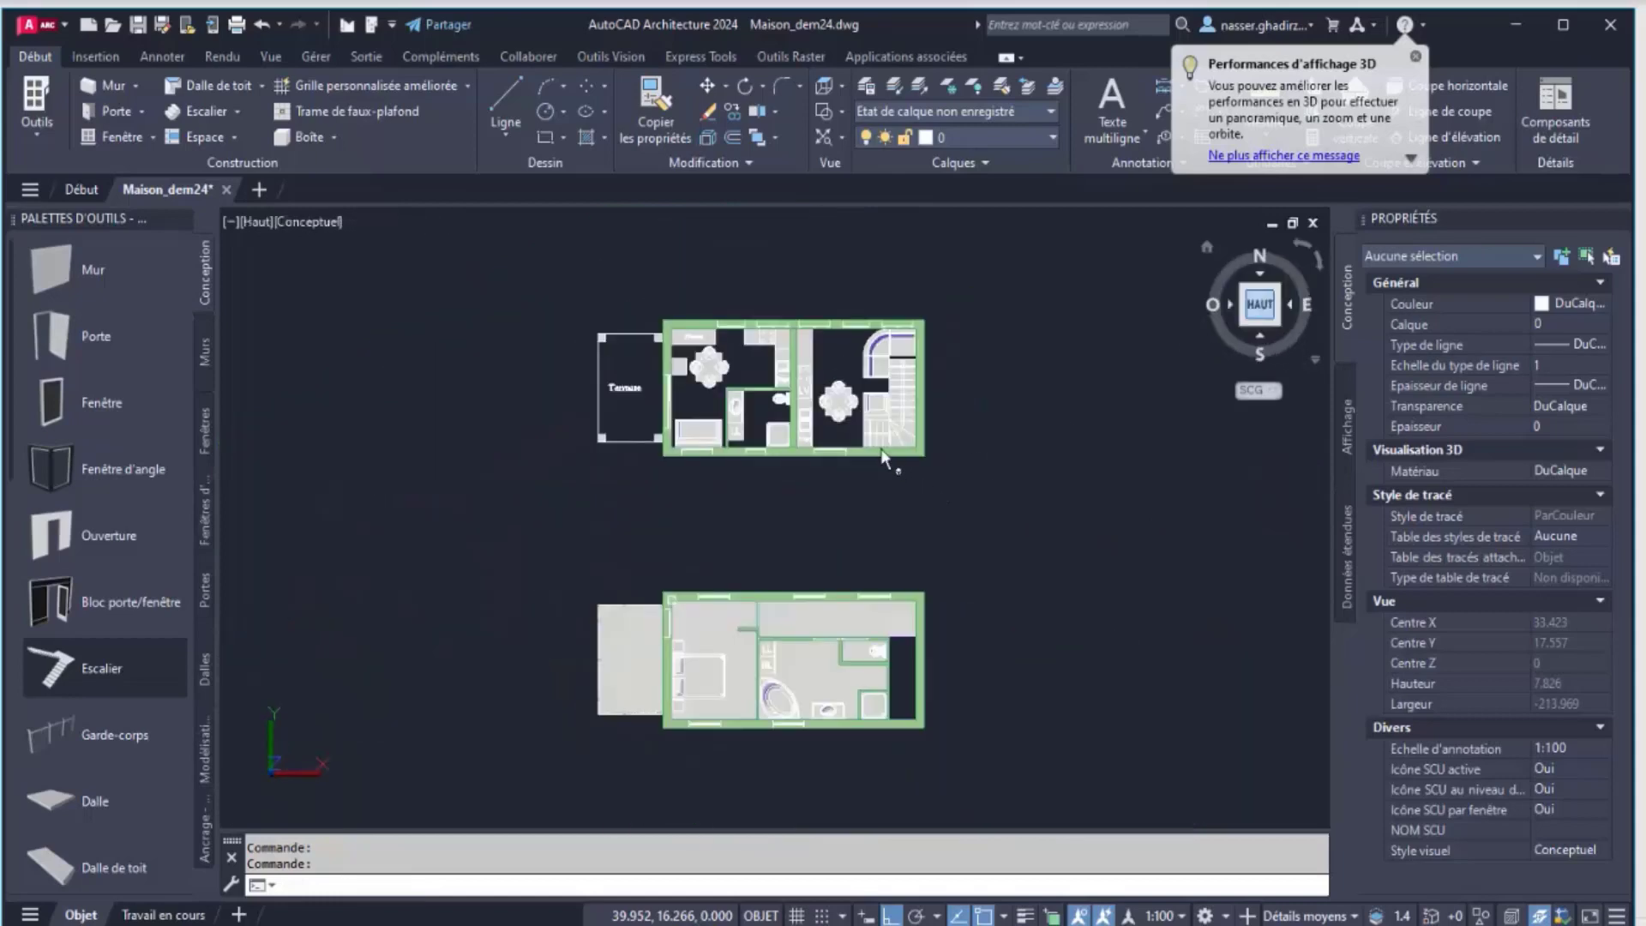
scroll(865, 274, "up", 2)
scroll(791, 323, "up", 3)
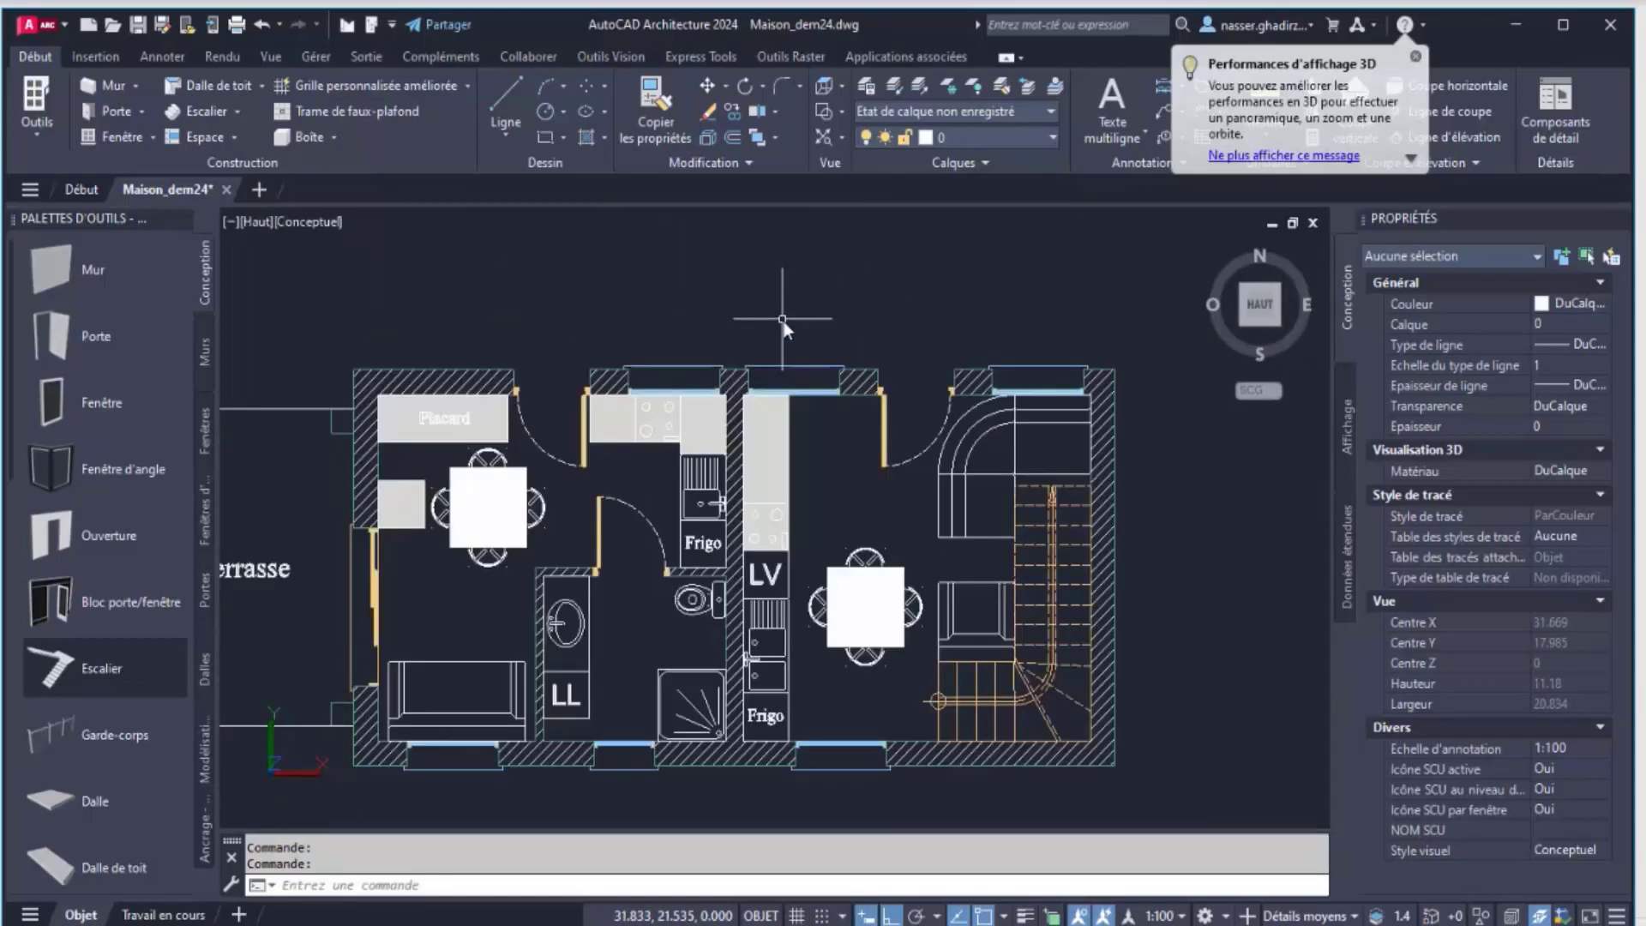
scroll(802, 481, "down", 2)
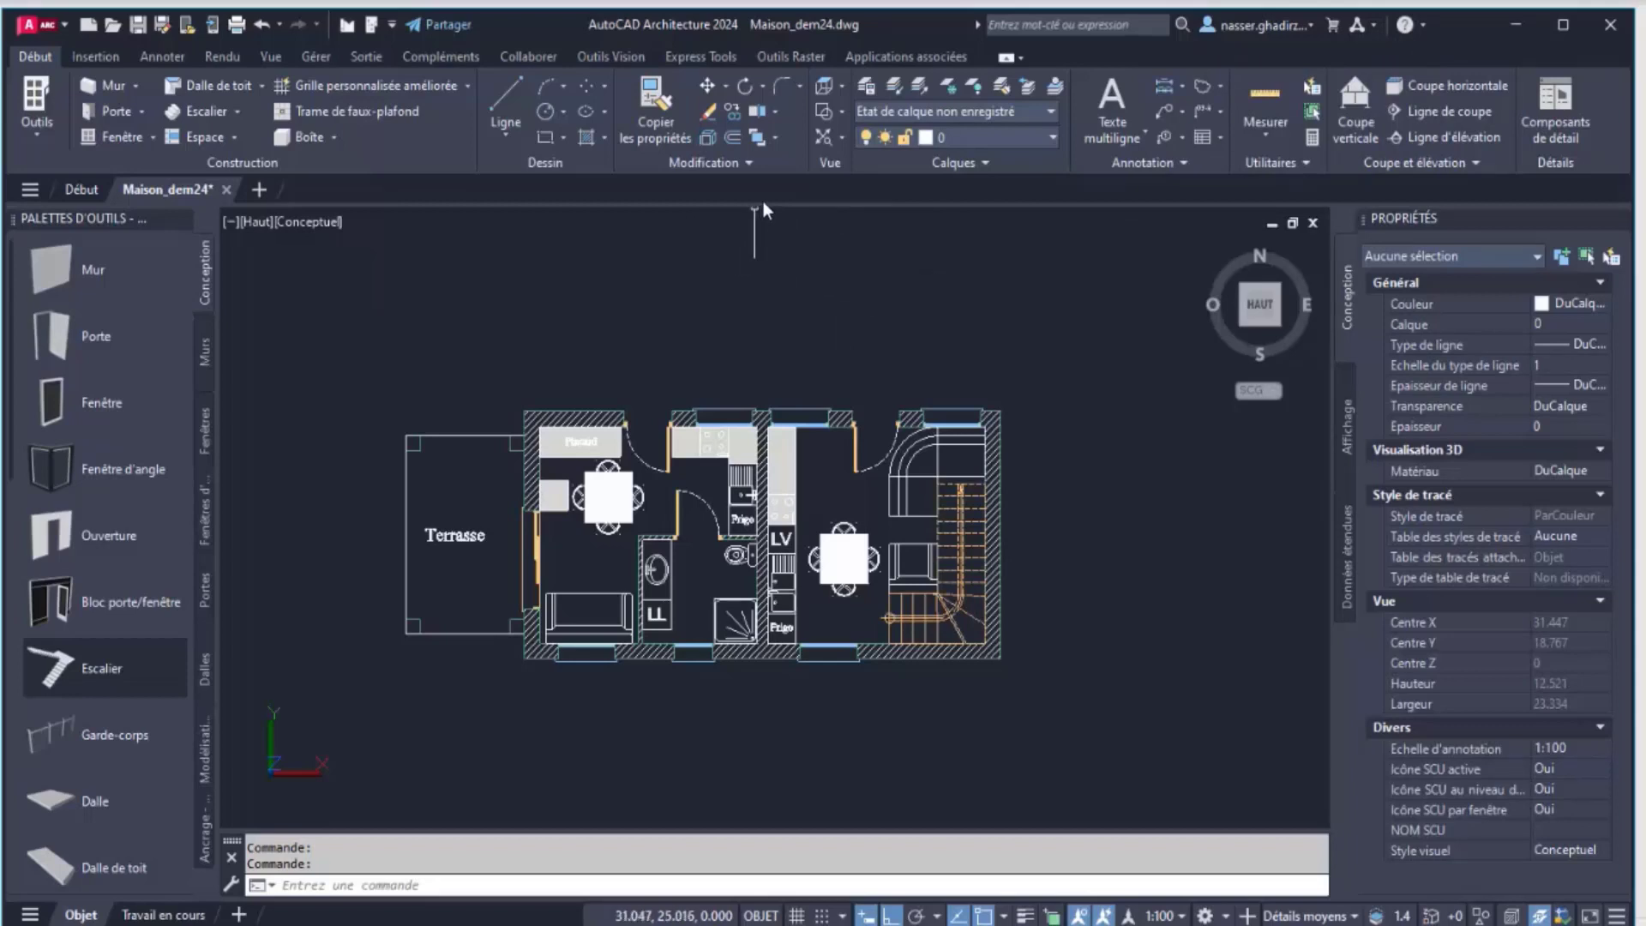
Draw a vertical section line running east from the terrace, stepping south in the bathroom, and ending beyond the east wall
left_click(1355, 103)
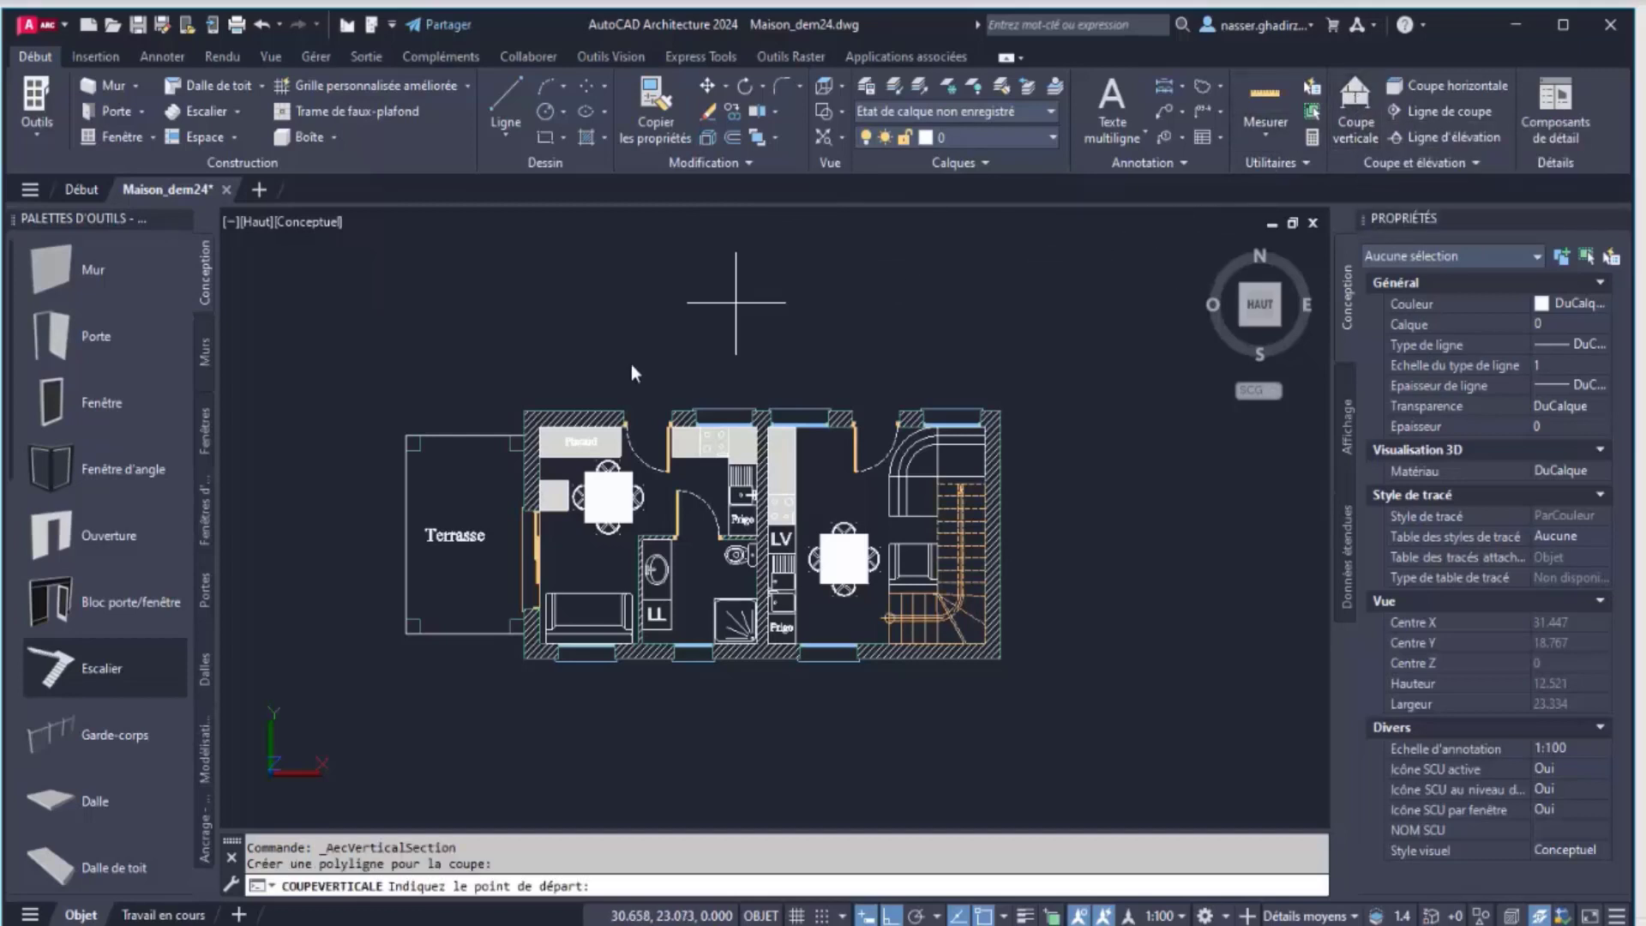
left_click(495, 549)
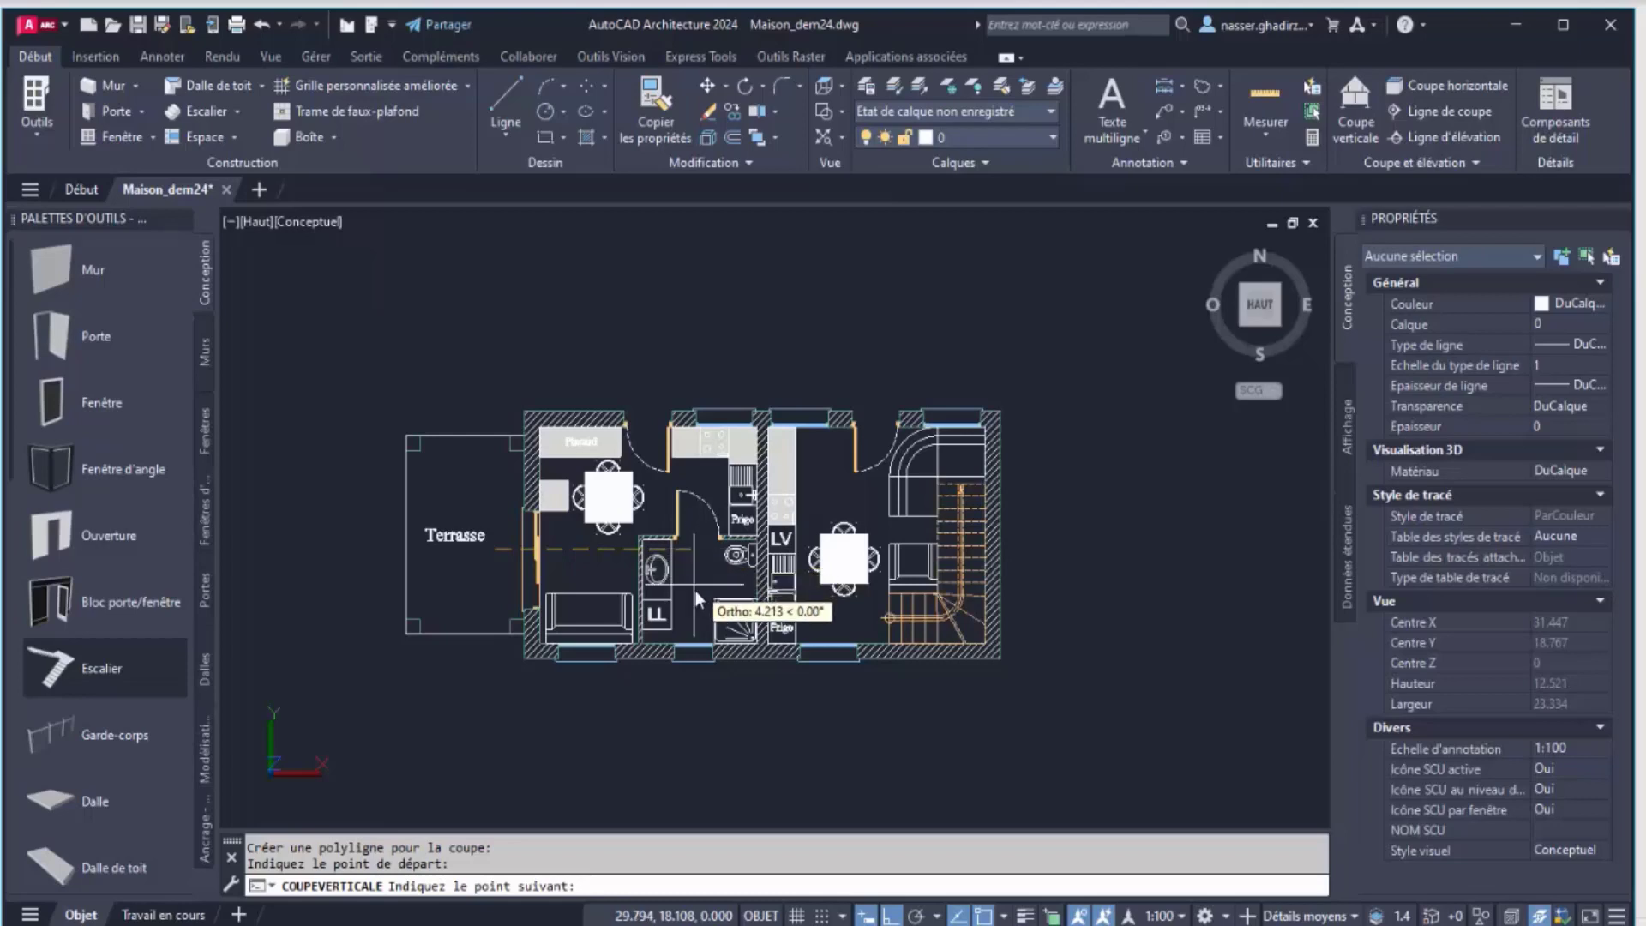
left_click(693, 562)
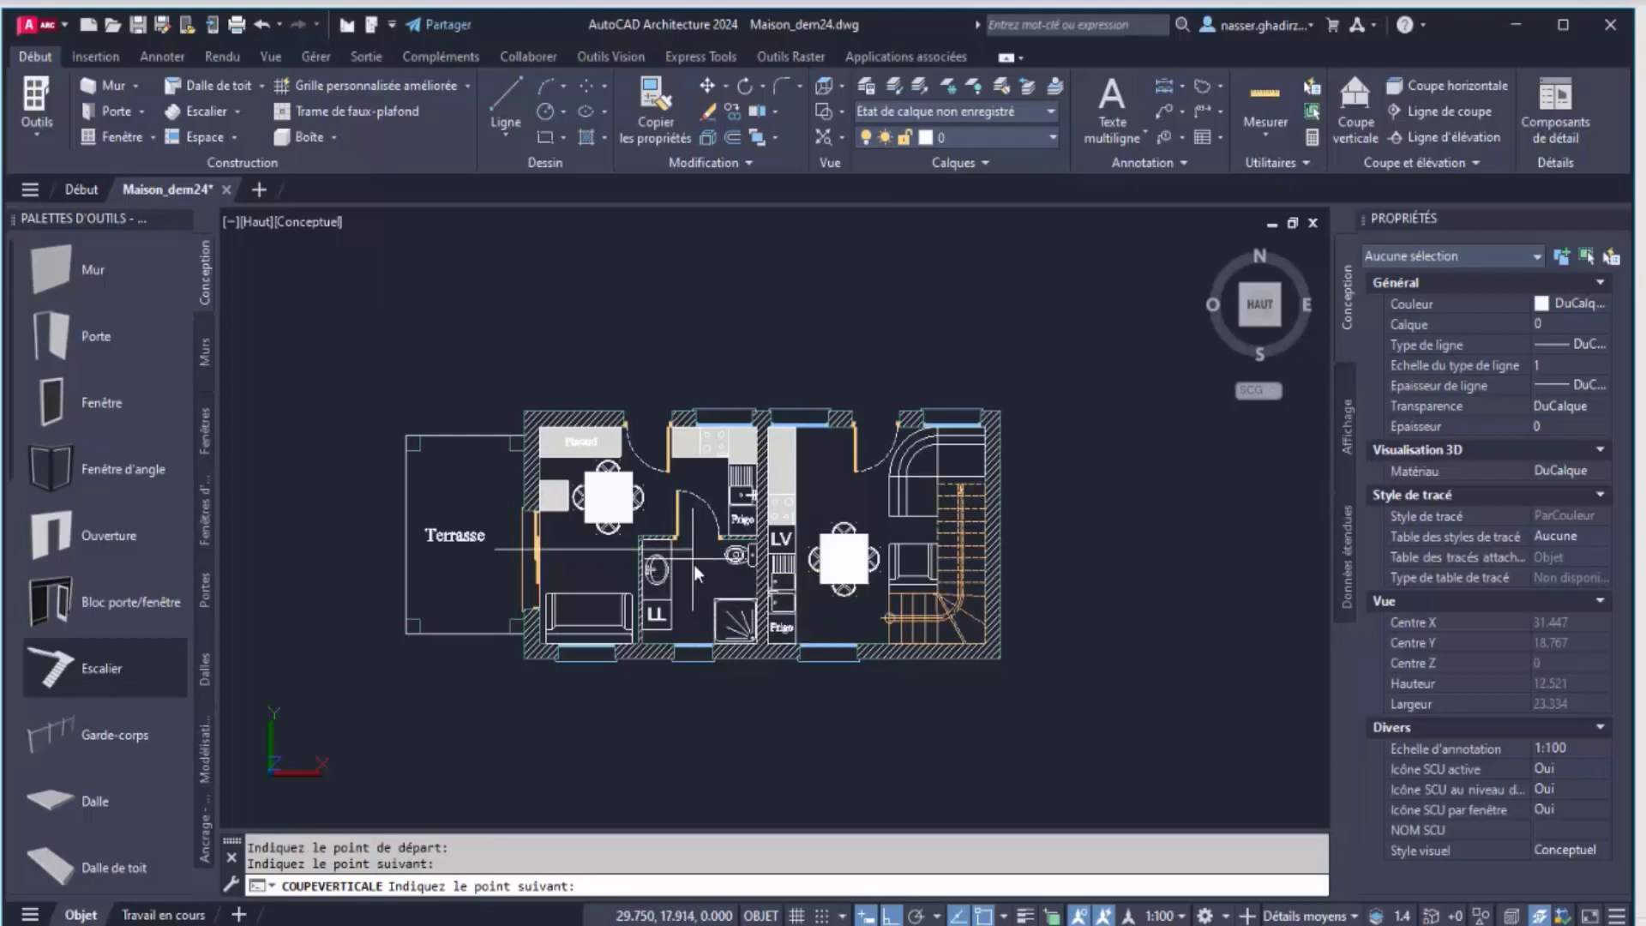
left_click(693, 582)
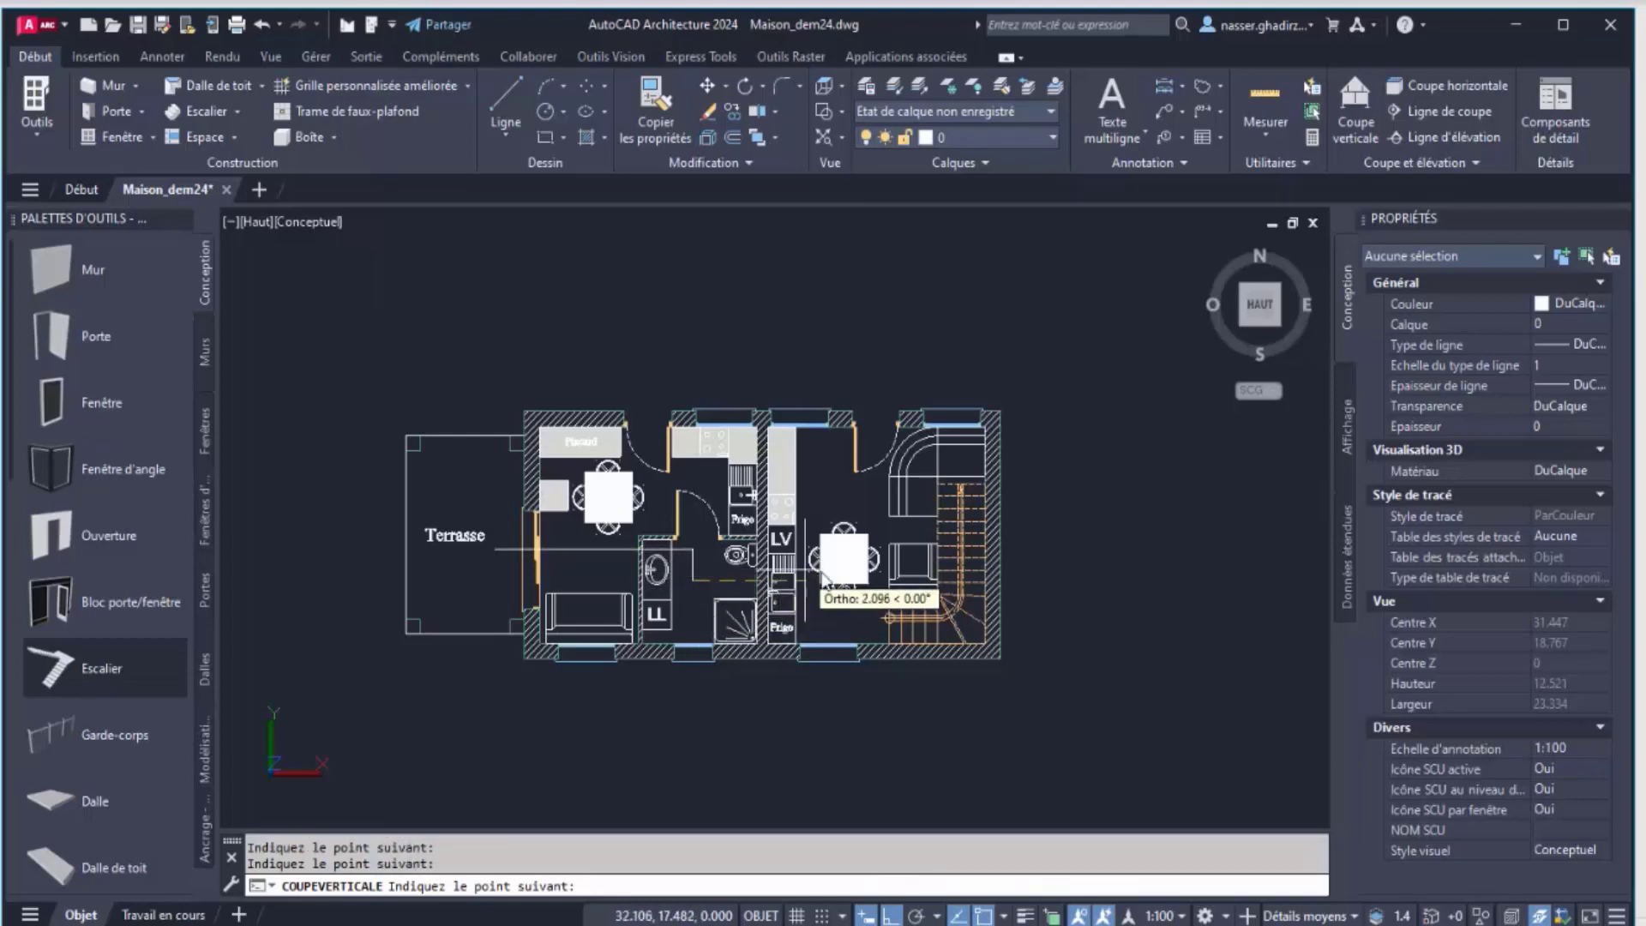
left_click(1051, 569)
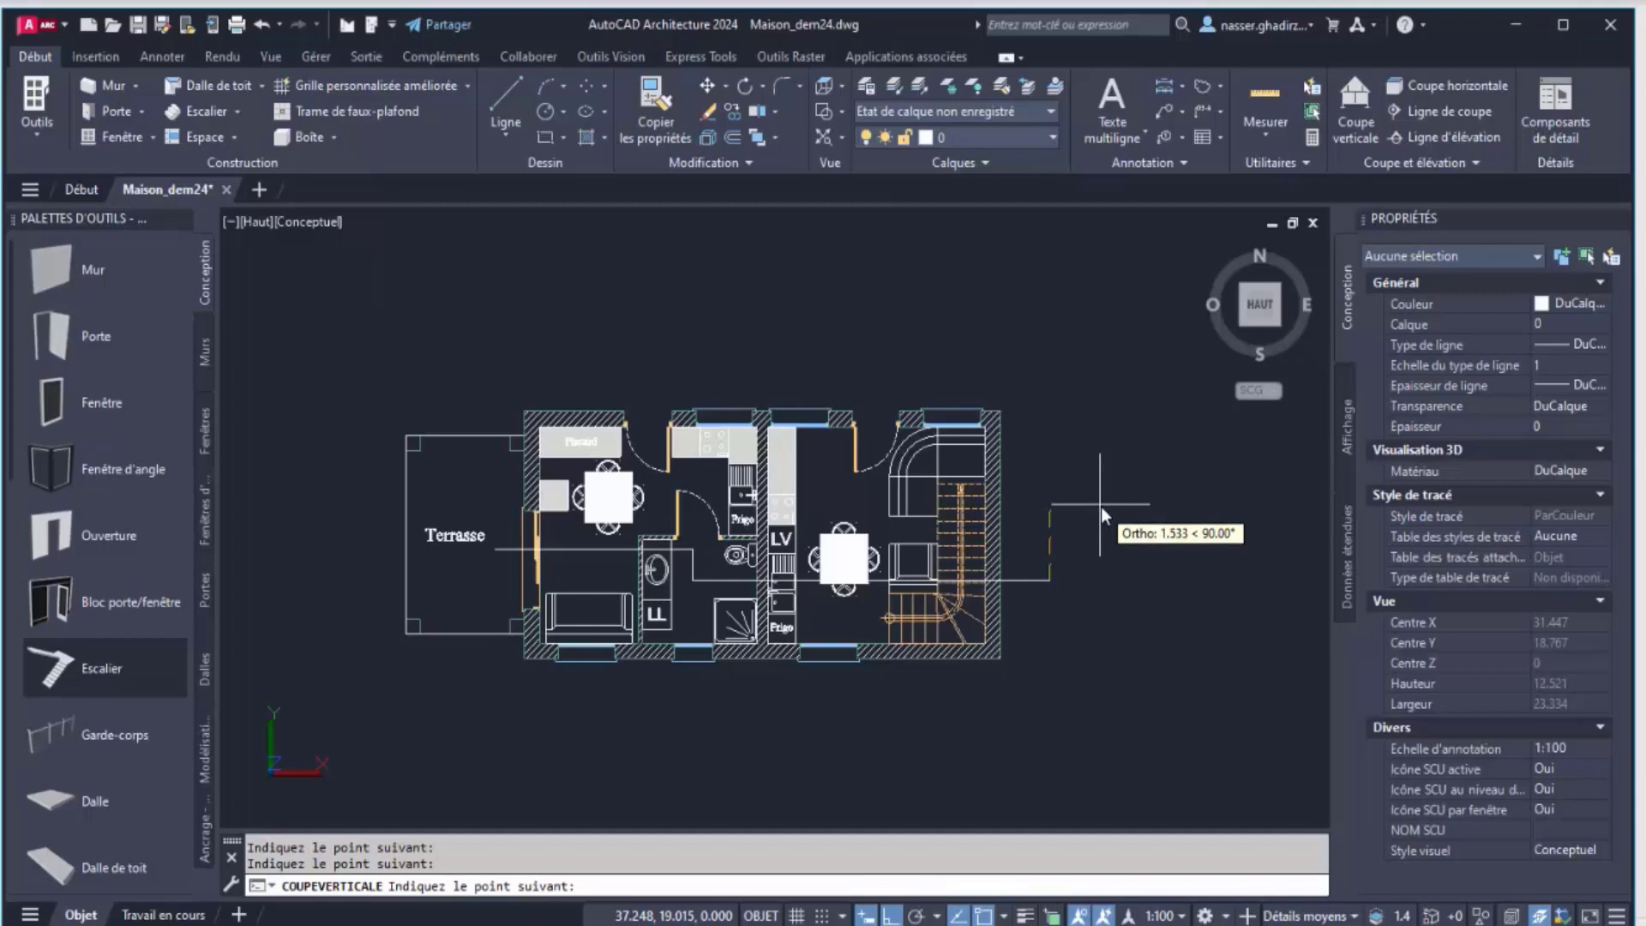
Finish the section line, extend the section depth past the north wall, and place the section view east of the plan
key("Return")
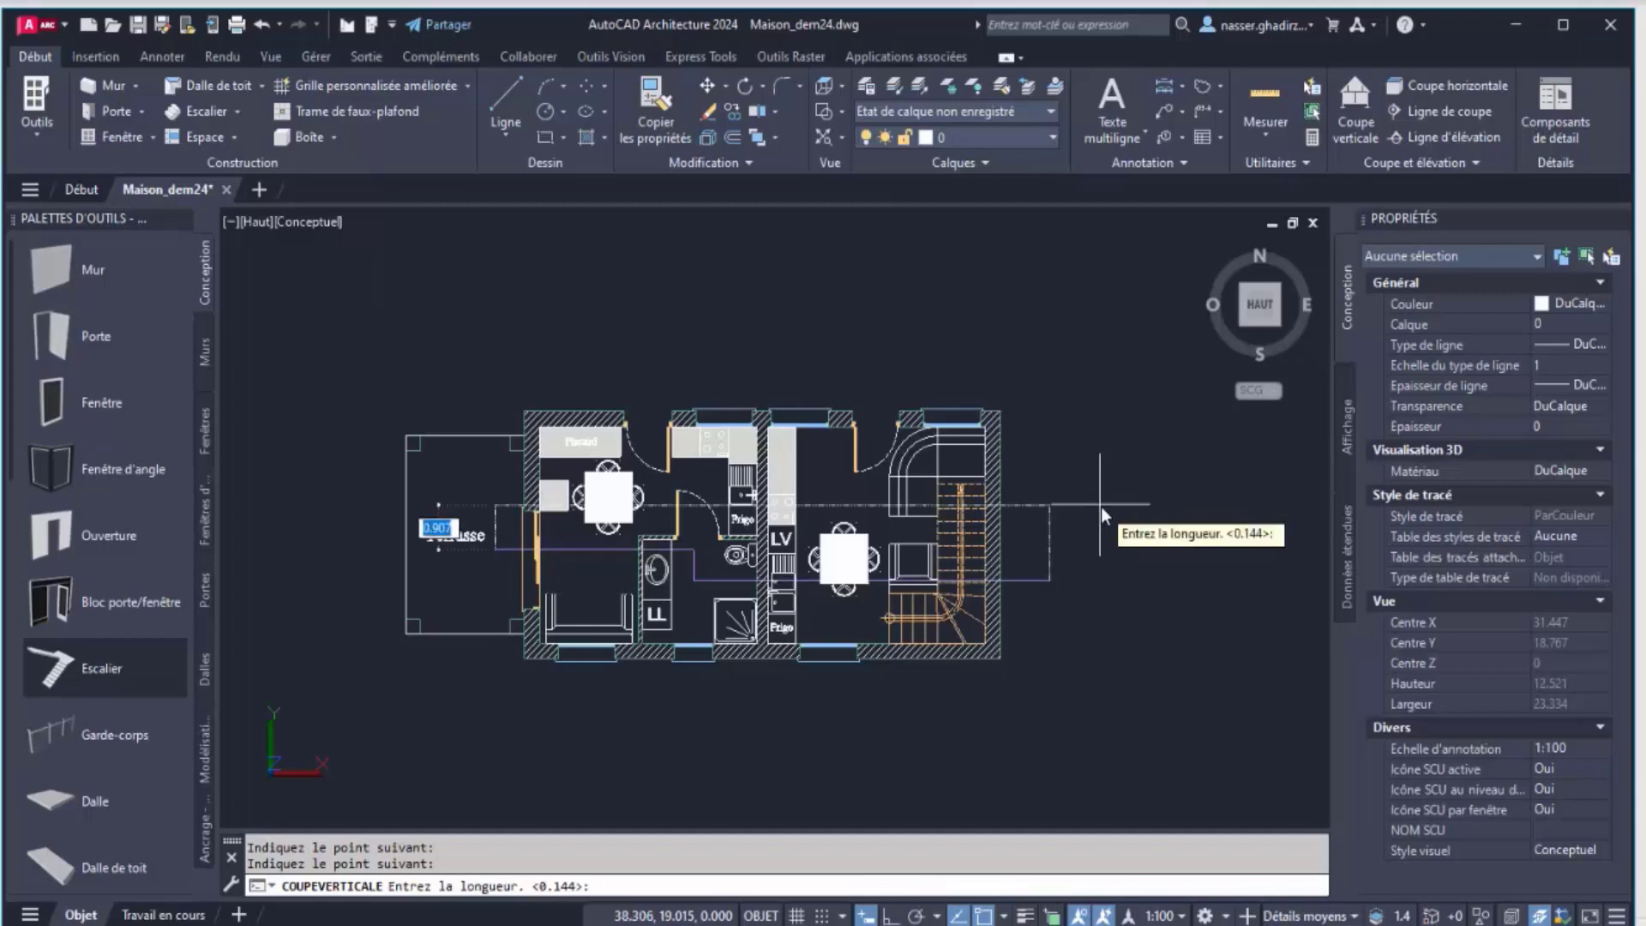
left_click(1100, 365)
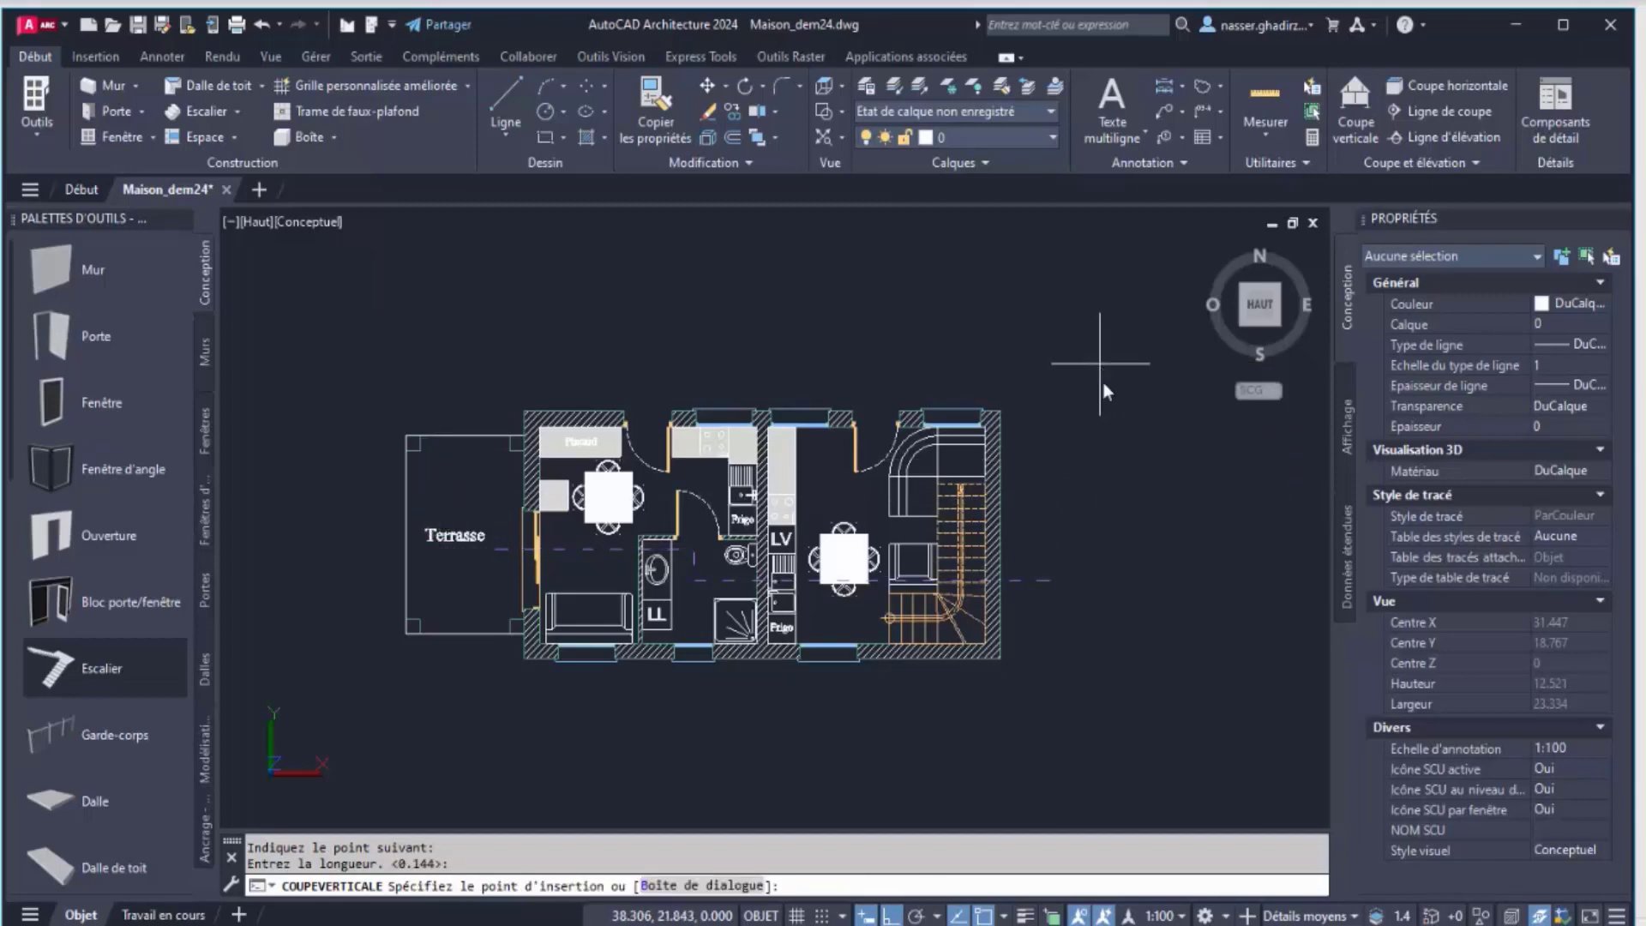
left_click(1069, 518)
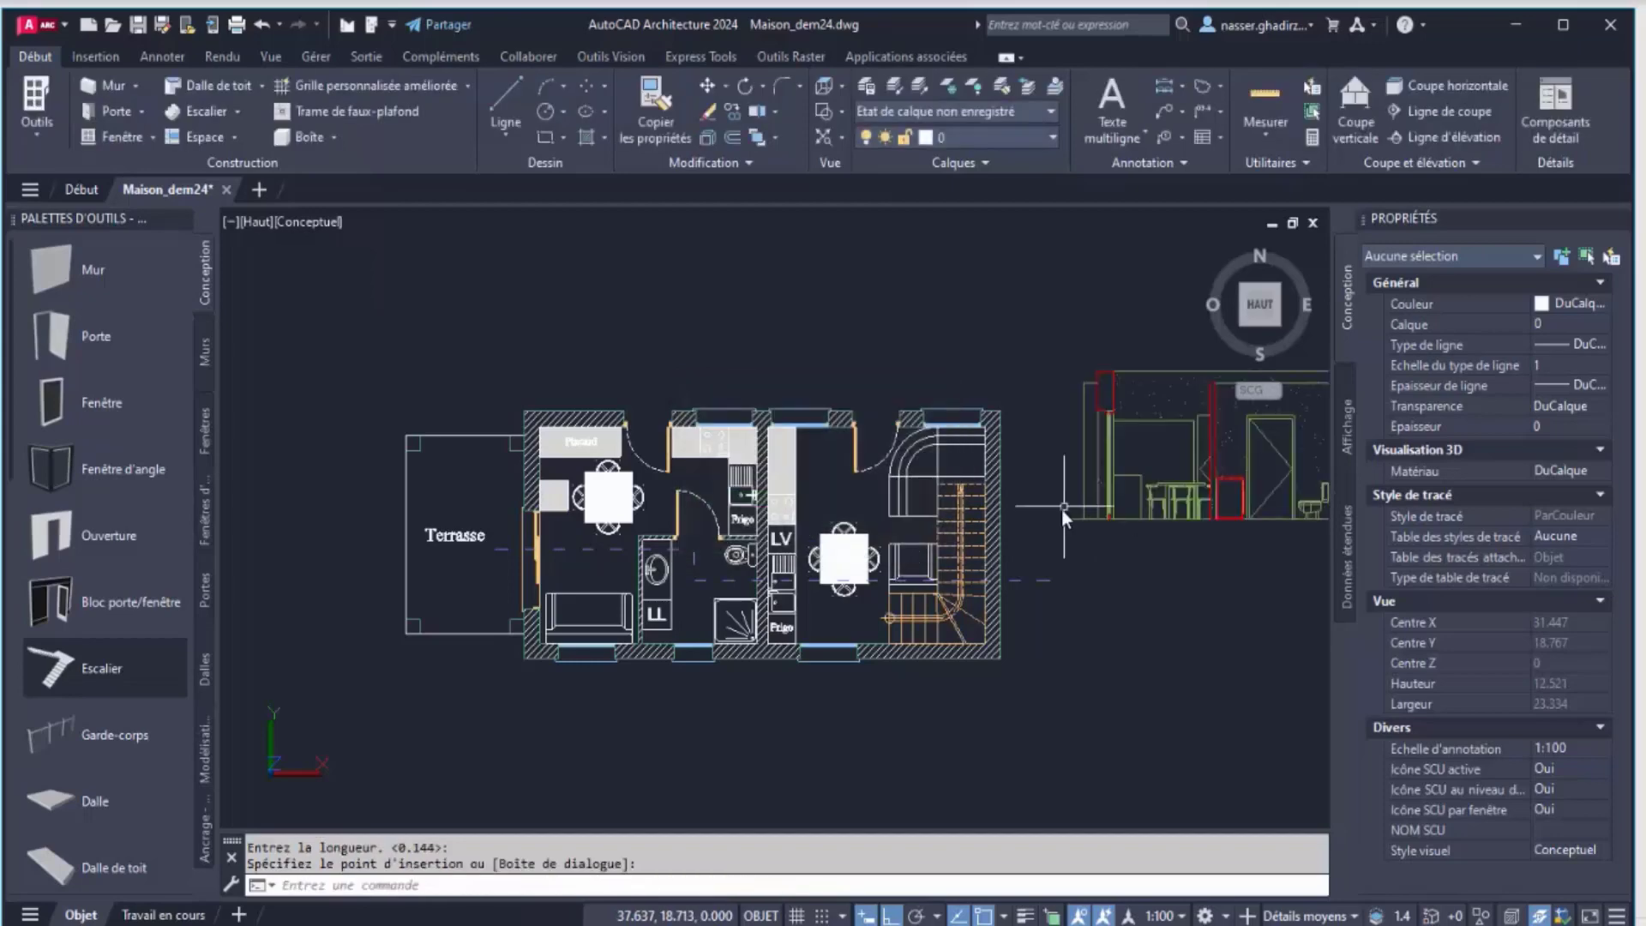
Examine the generated section's cut walls, doors, furniture and stair beside the floor plan
mouse_move(991, 480)
middle_mouse_down()
mouse_move(794, 456)
mouse_move(723, 468)
middle_mouse_up()
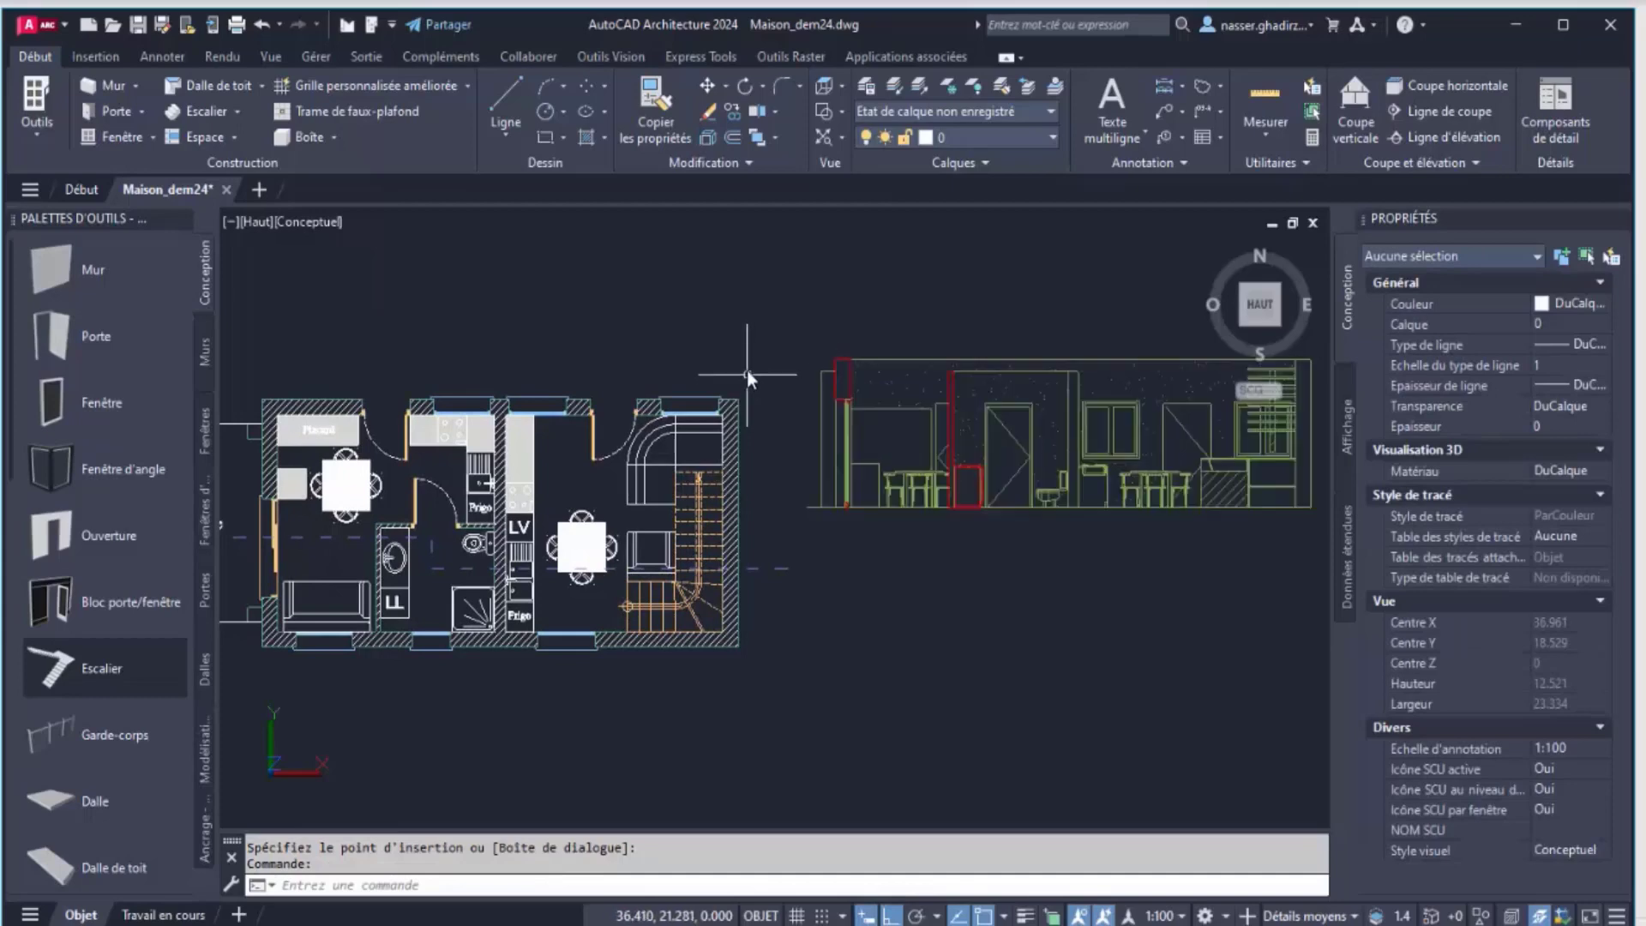
scroll(748, 363, "up", 2)
scroll(747, 363, "down", 2)
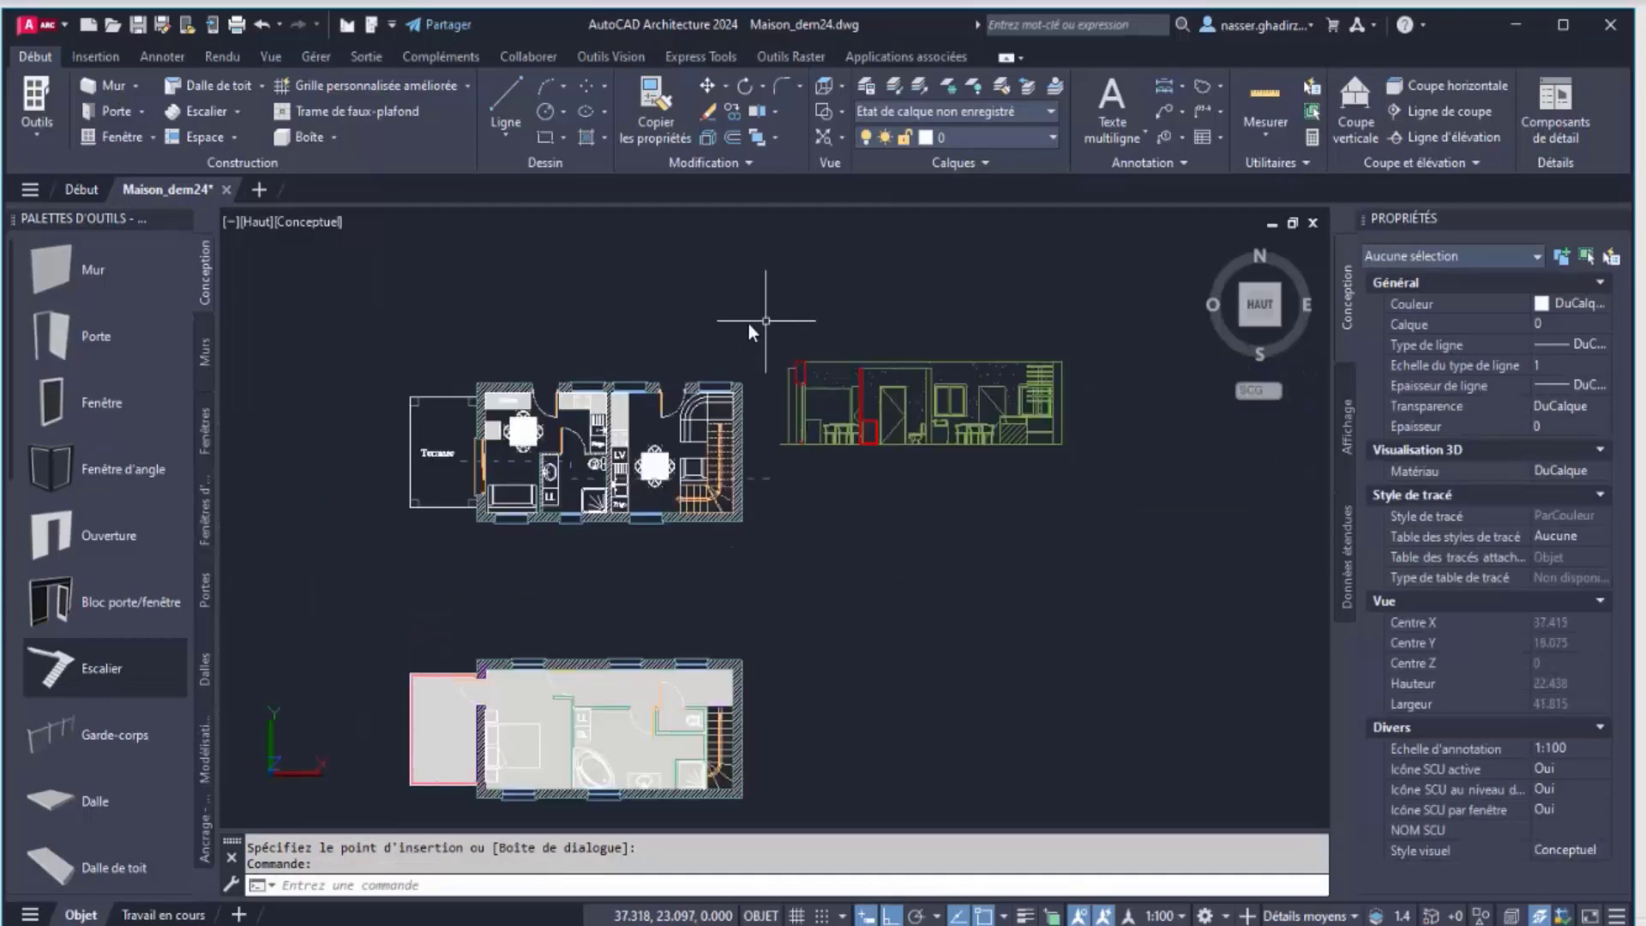
key("Escape")
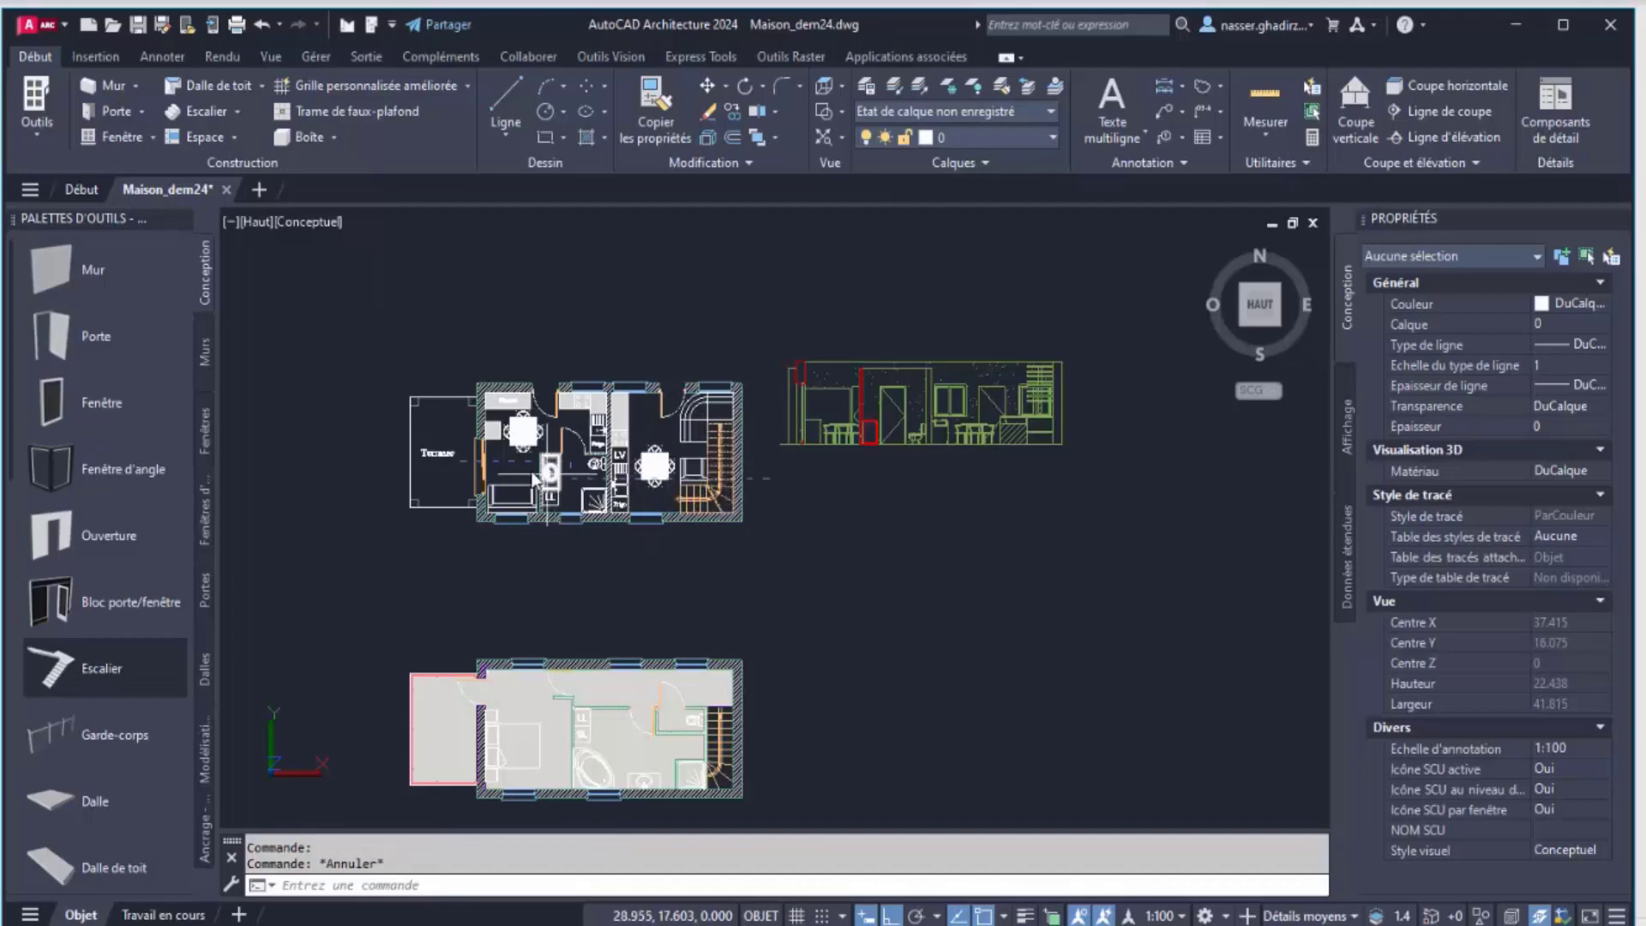
scroll(922, 394, "up", 2)
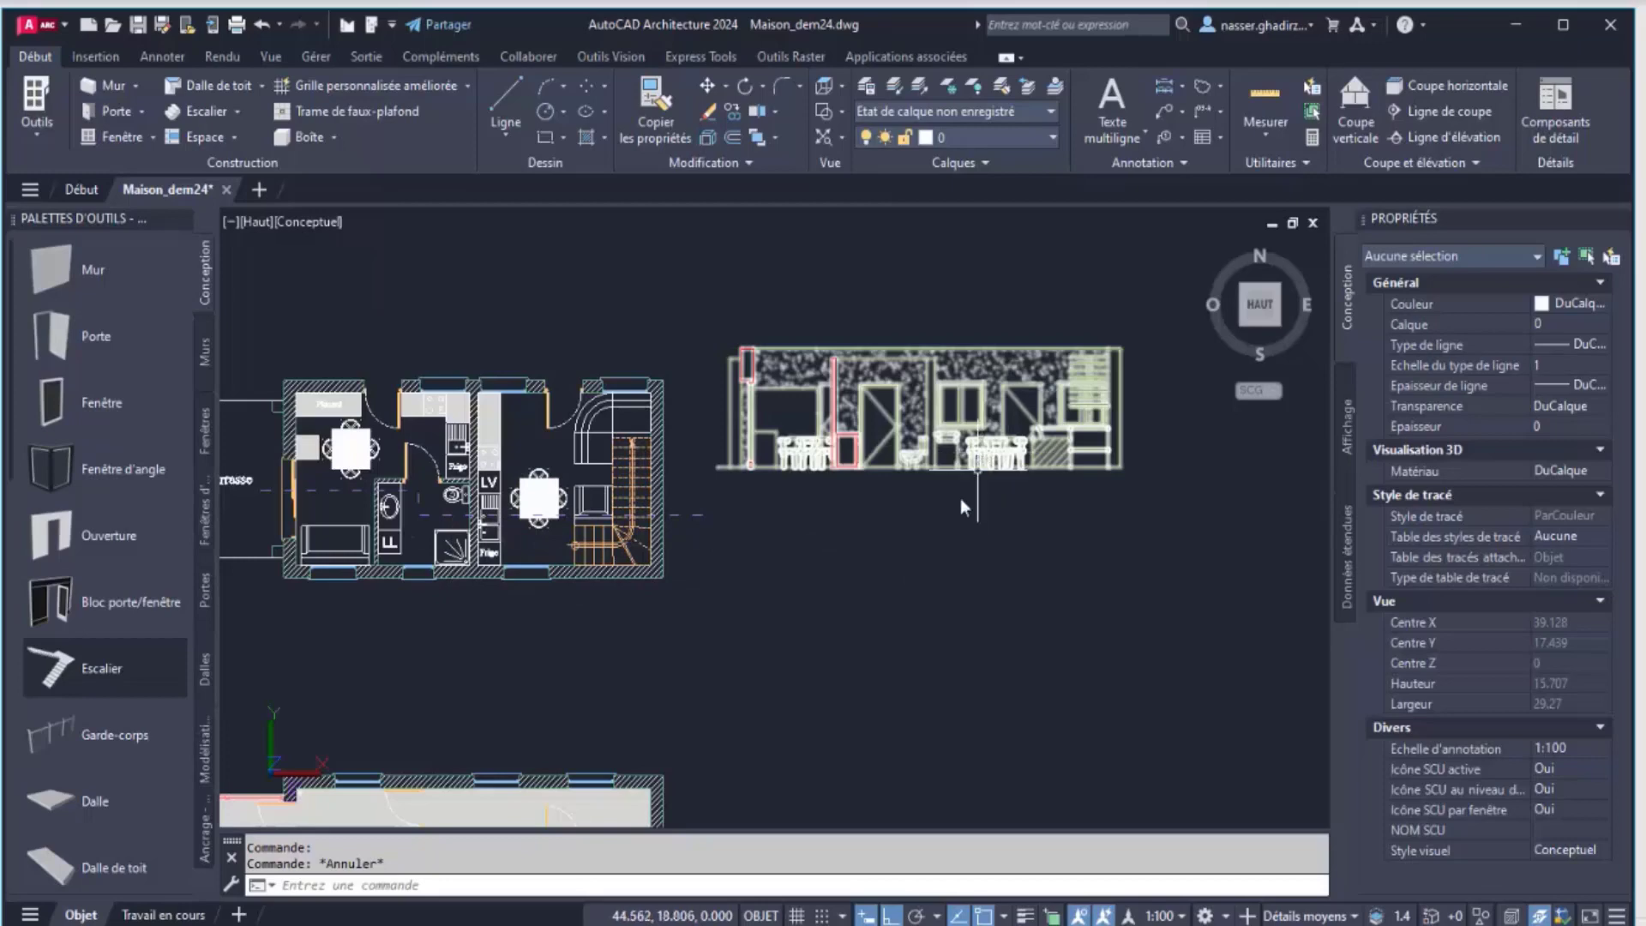
scroll(896, 535, "up", 3)
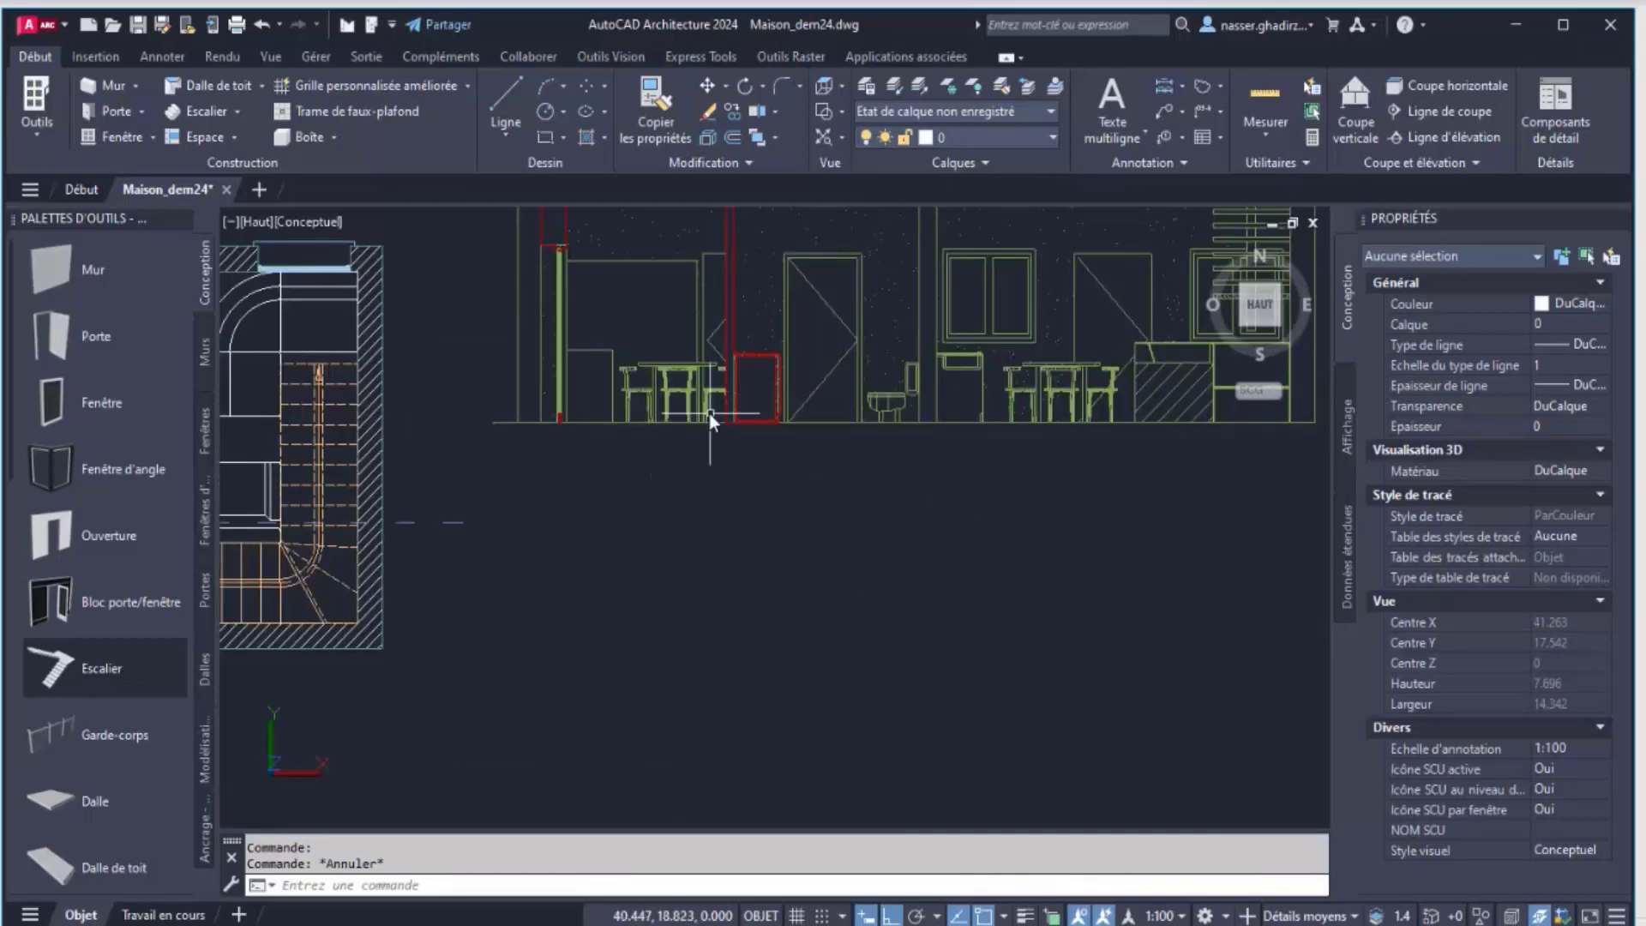
scroll(677, 536, "down", 2)
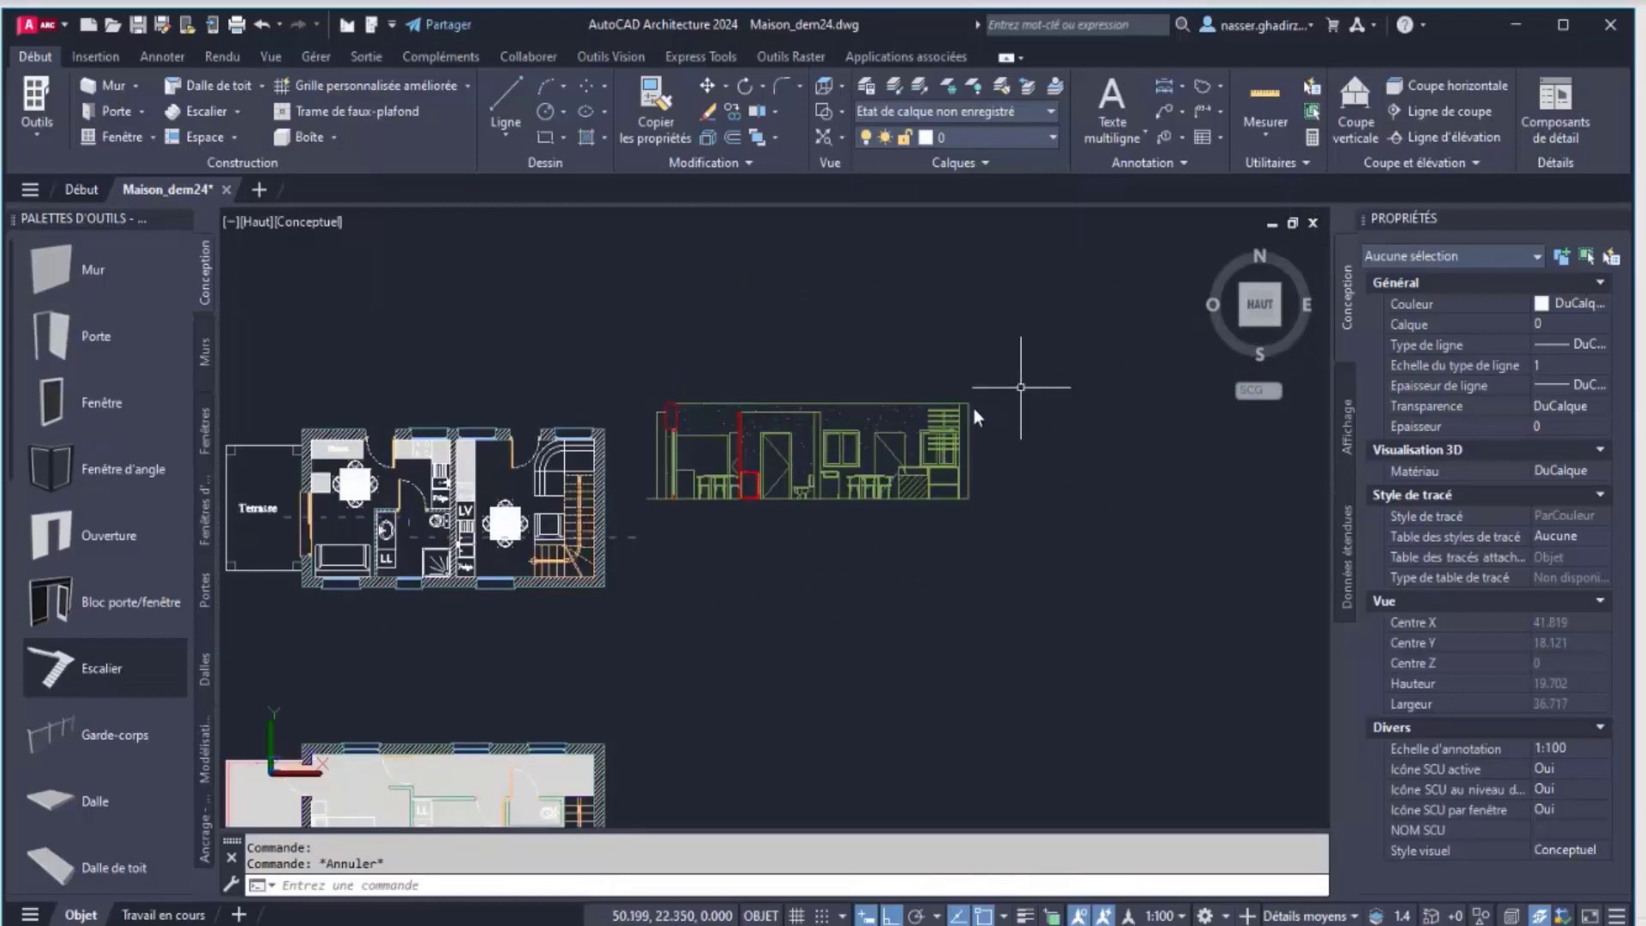
mouse_move(573, 321)
middle_mouse_down()
mouse_move(771, 311)
mouse_move(741, 271)
middle_mouse_up()
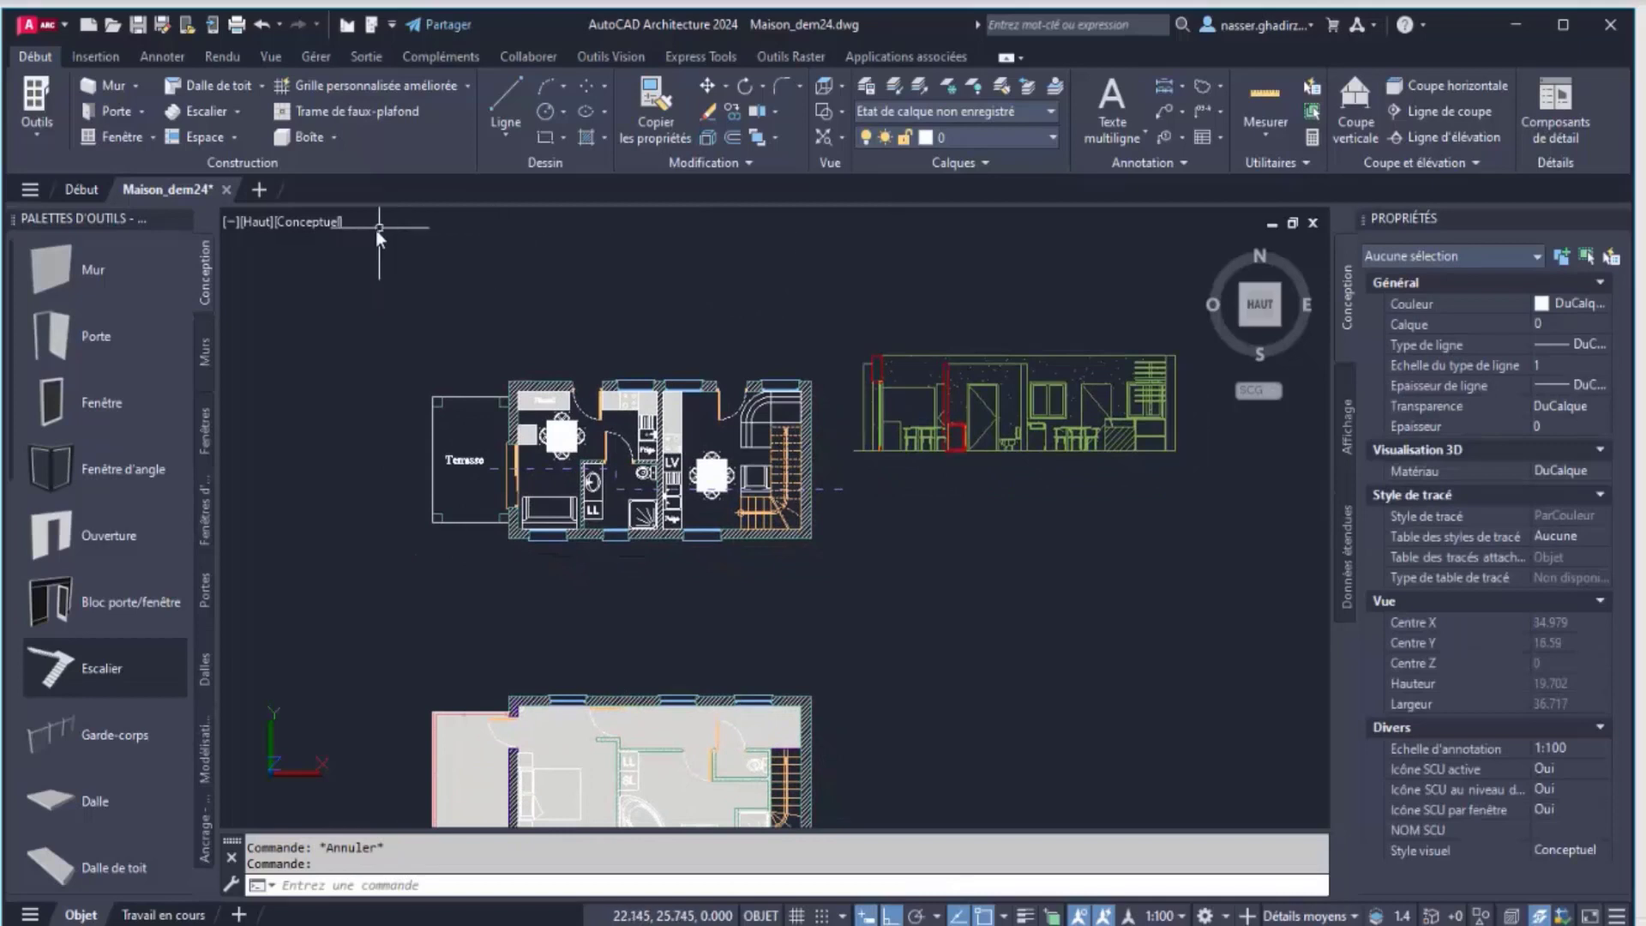
Create a window schedule from the ground-floor plan with its terrace and place the table below the section view
left_click(169, 58)
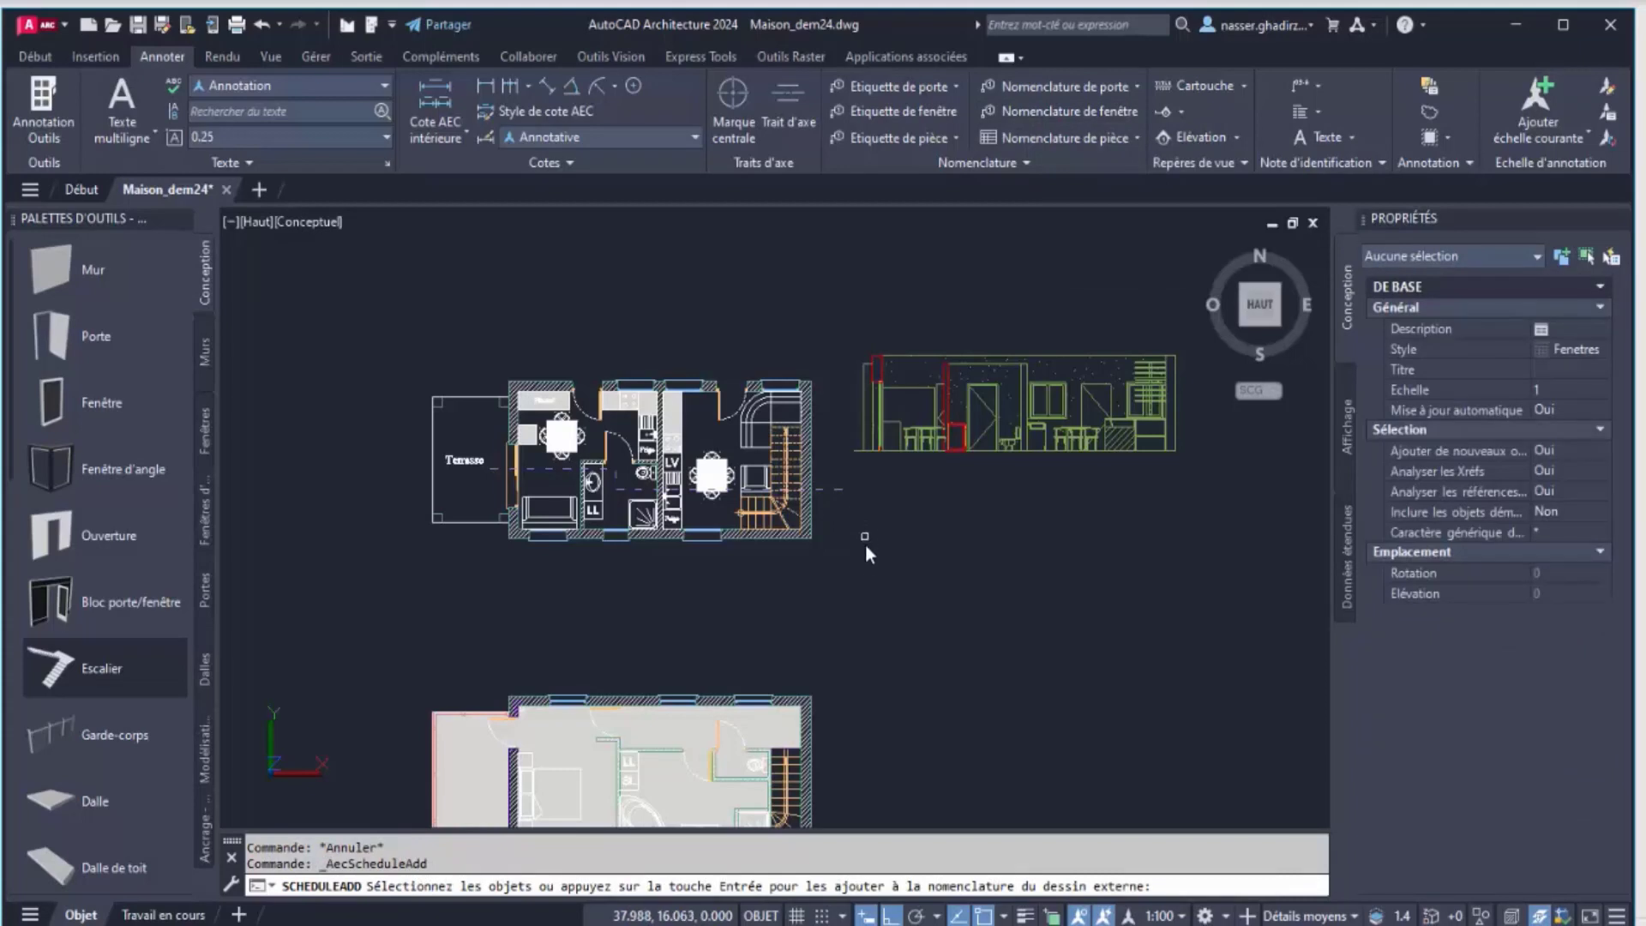
left_click(856, 576)
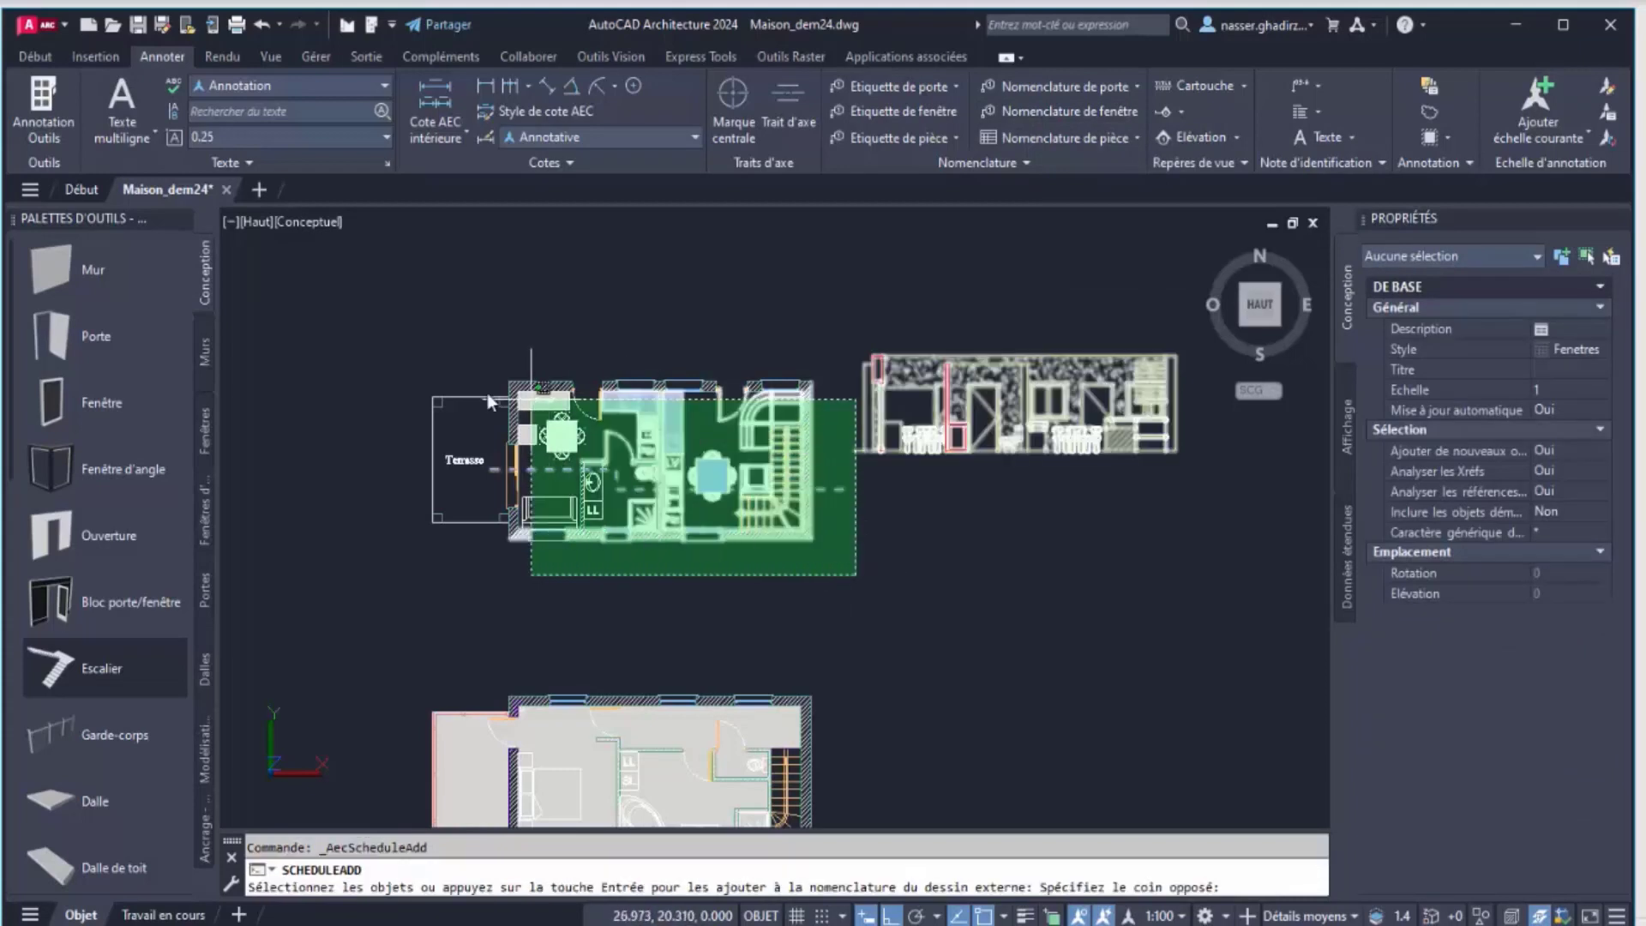
left_click(414, 316)
key("Return")
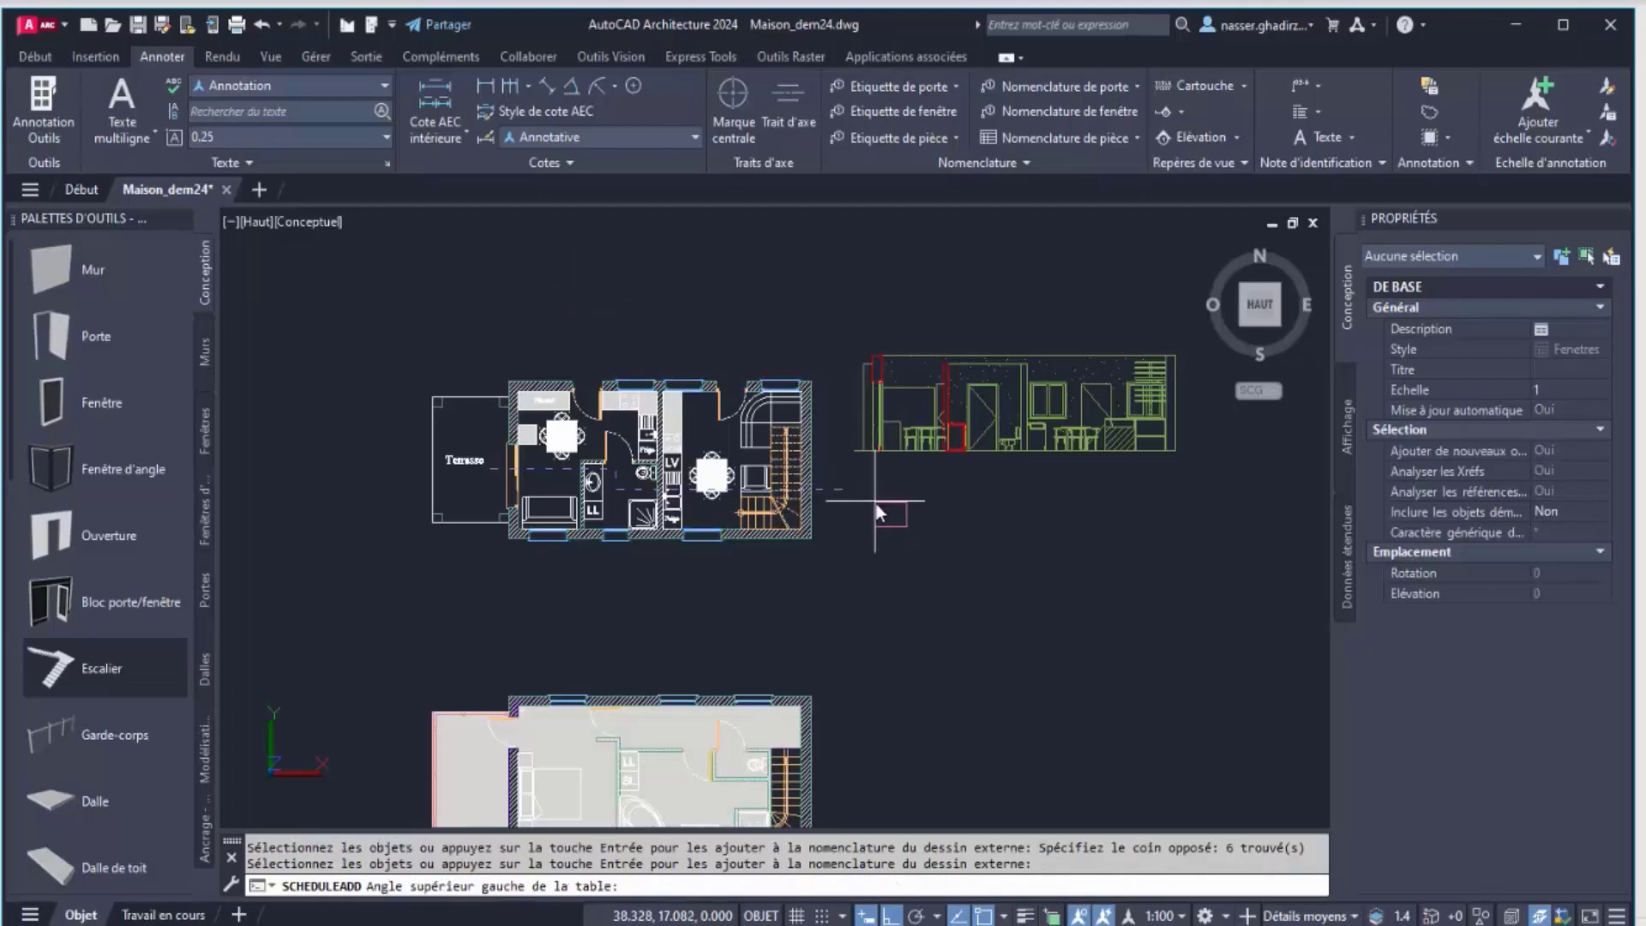
scroll(875, 512, "up", 3)
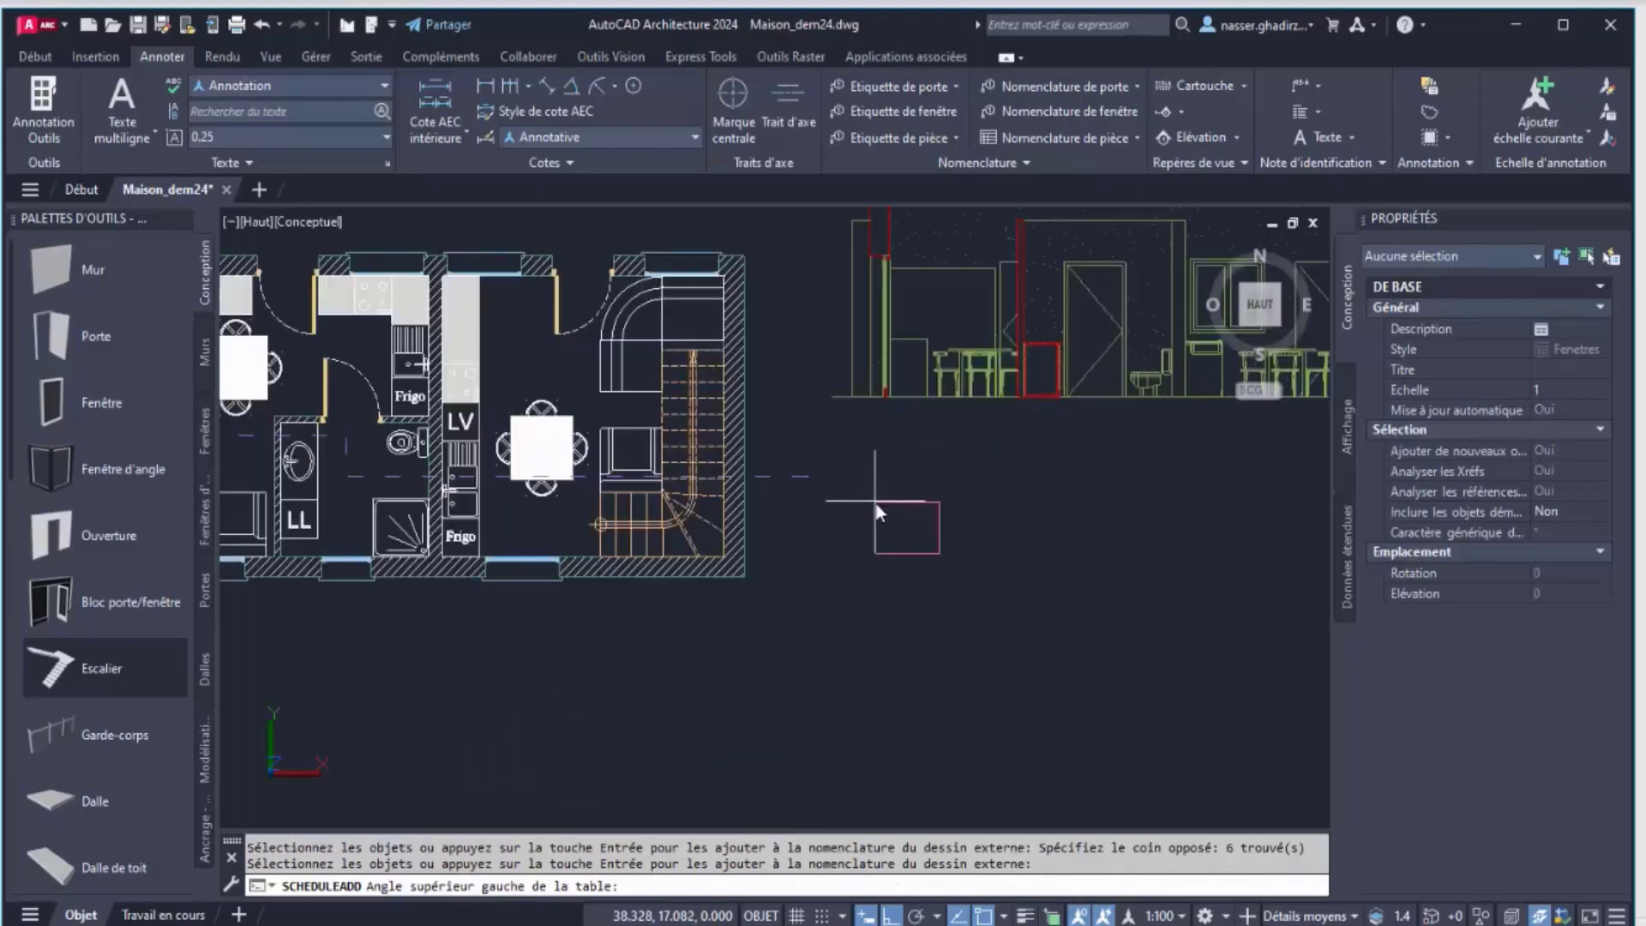
left_click(846, 451)
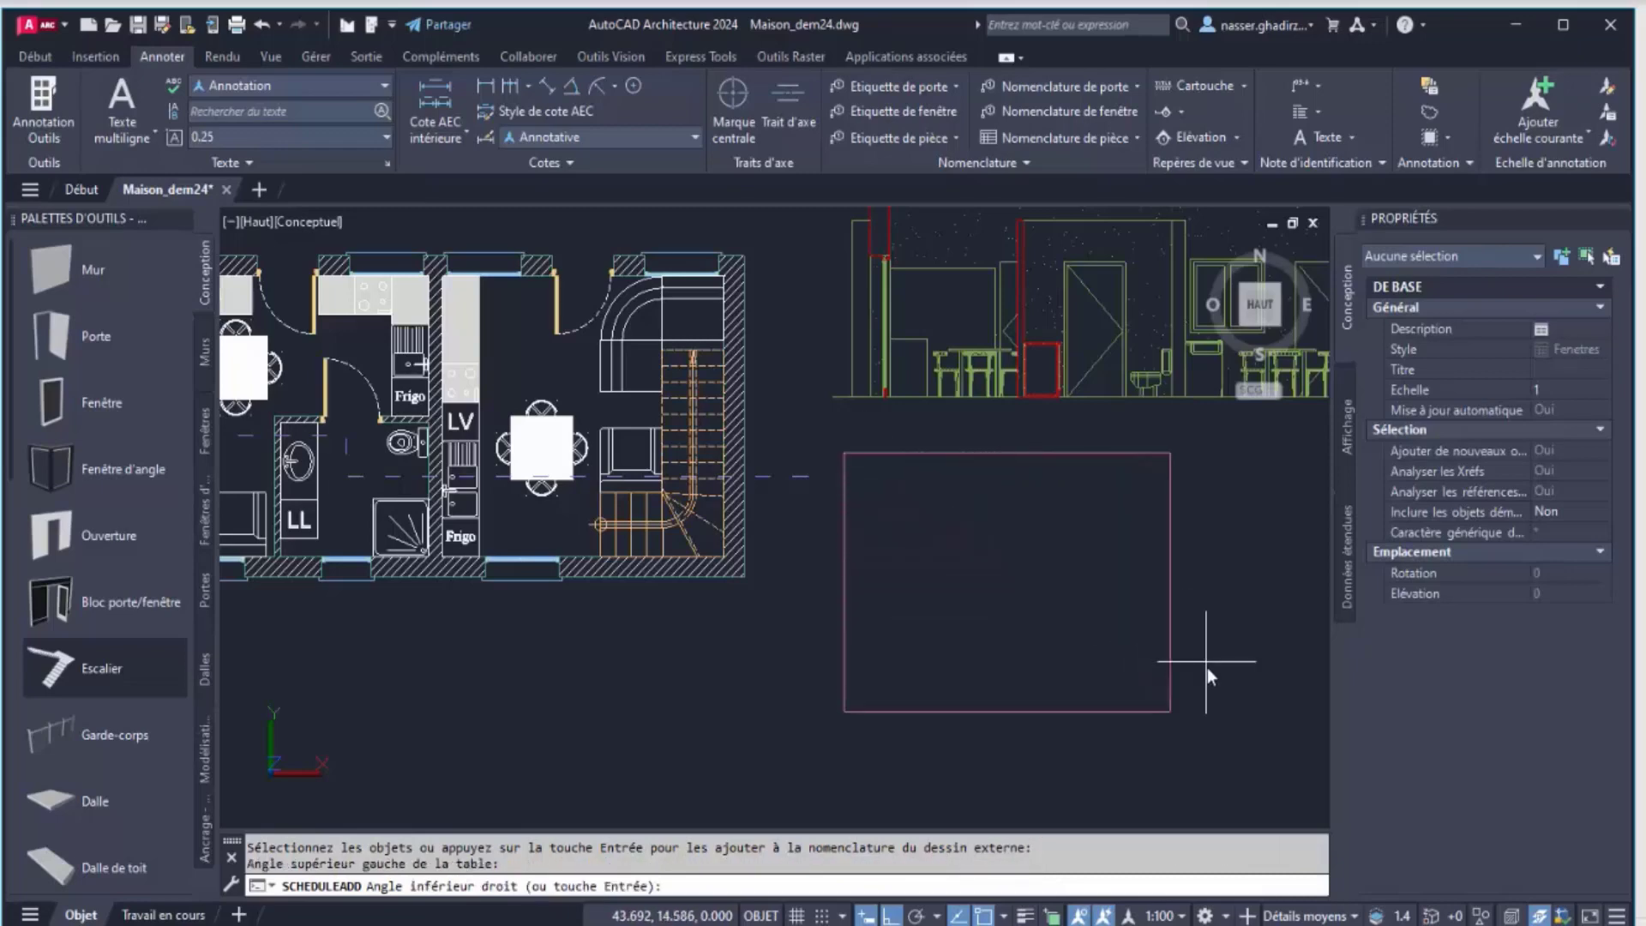
left_click(1217, 688)
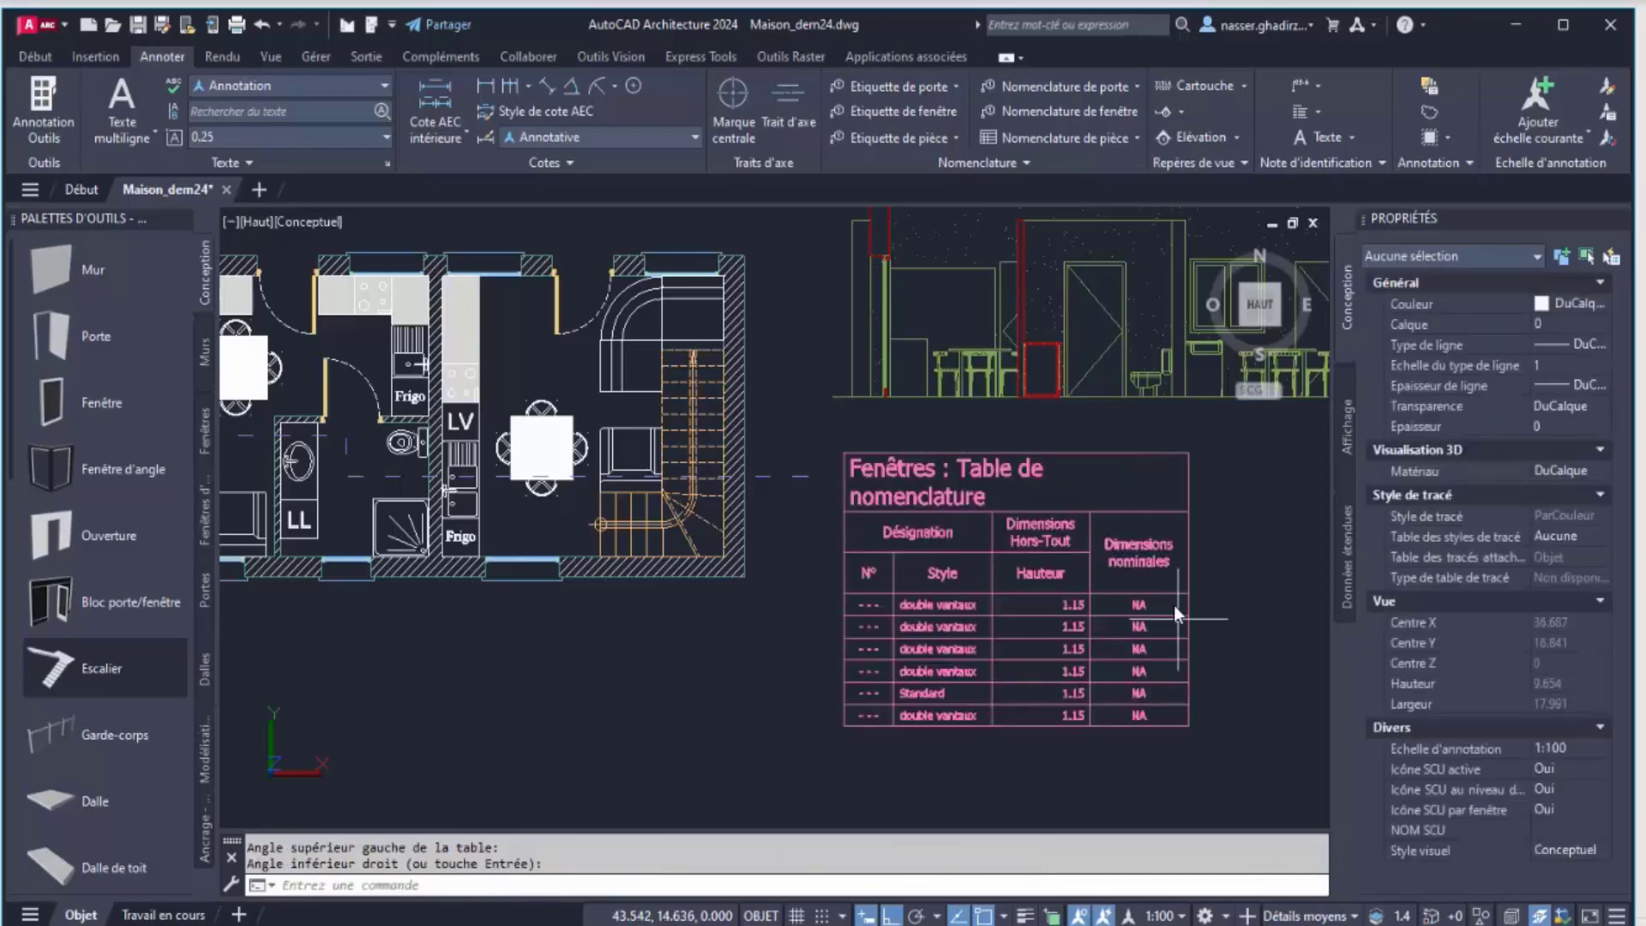
Review the window schedule's style and dimension columns, and reframe the table together with the floor plans and section
scroll(1022, 586, "up", 2)
middle_click_drag(1001, 547, 855, 362)
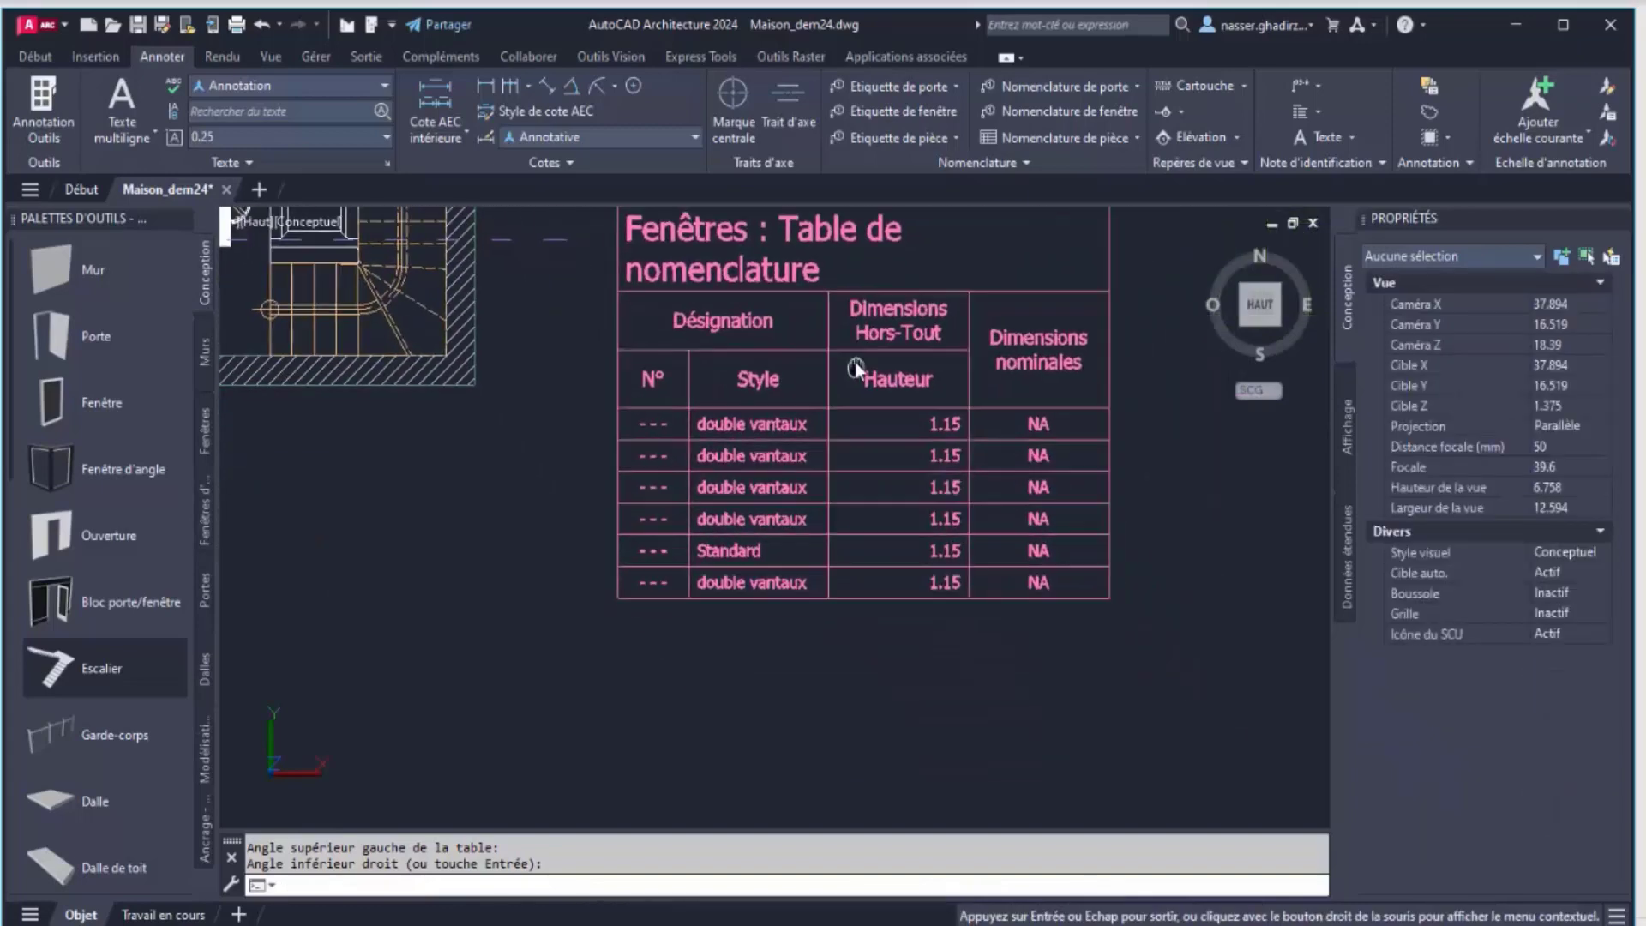
scroll(850, 451, "up", 1)
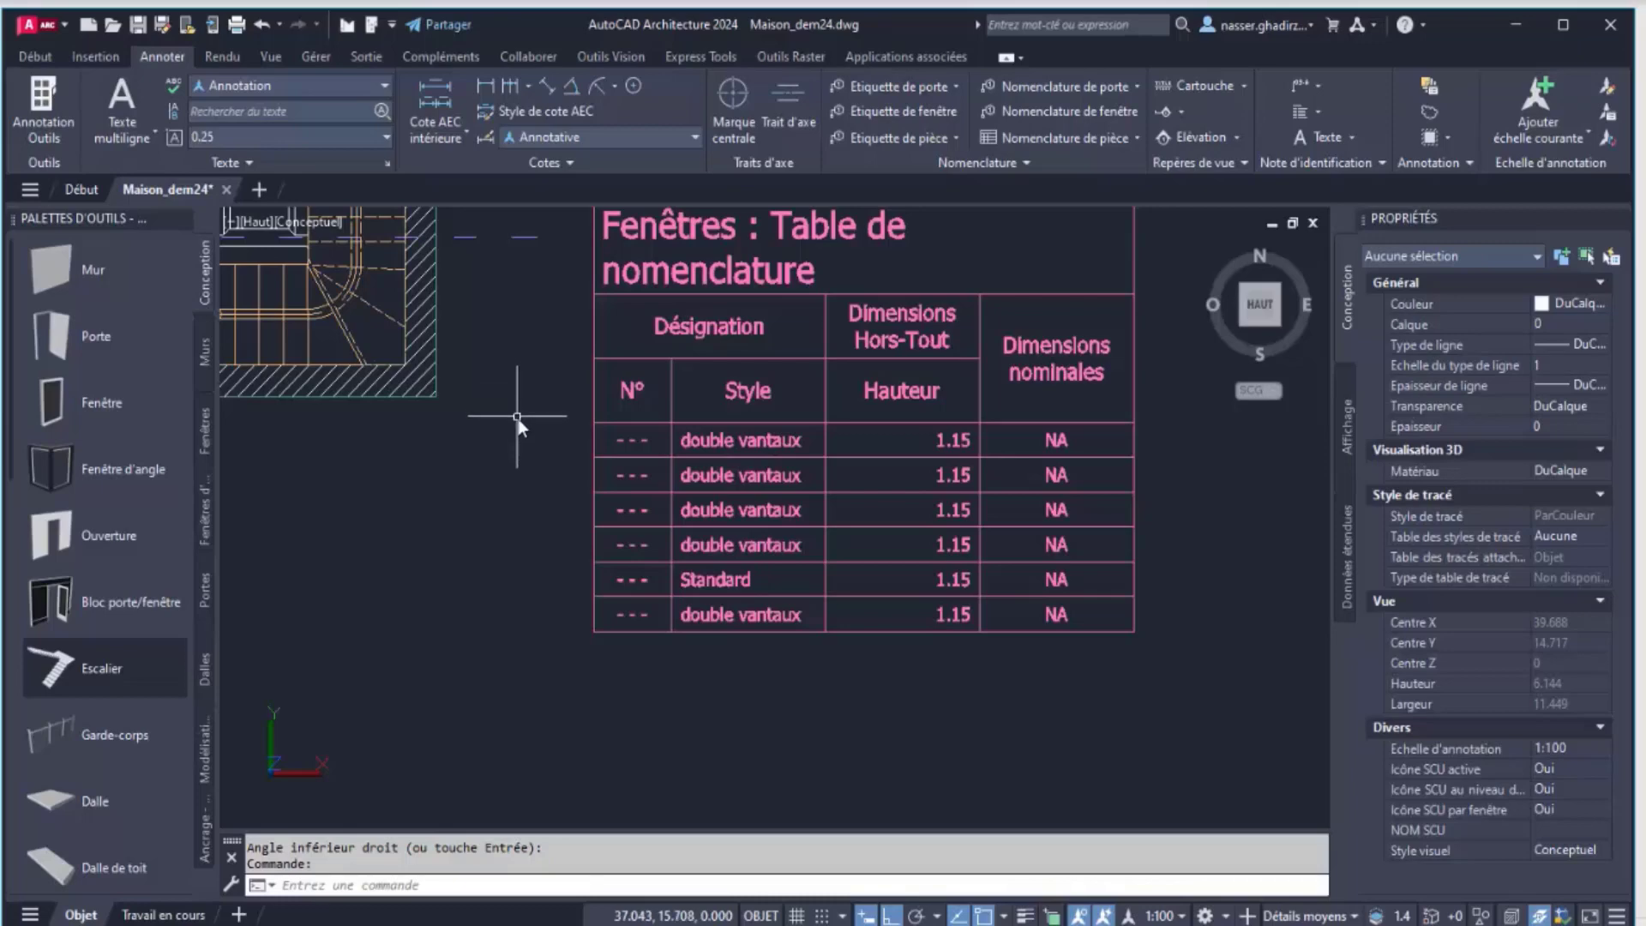
middle_click_drag(525, 433, 562, 497)
scroll(702, 480, "down", 5)
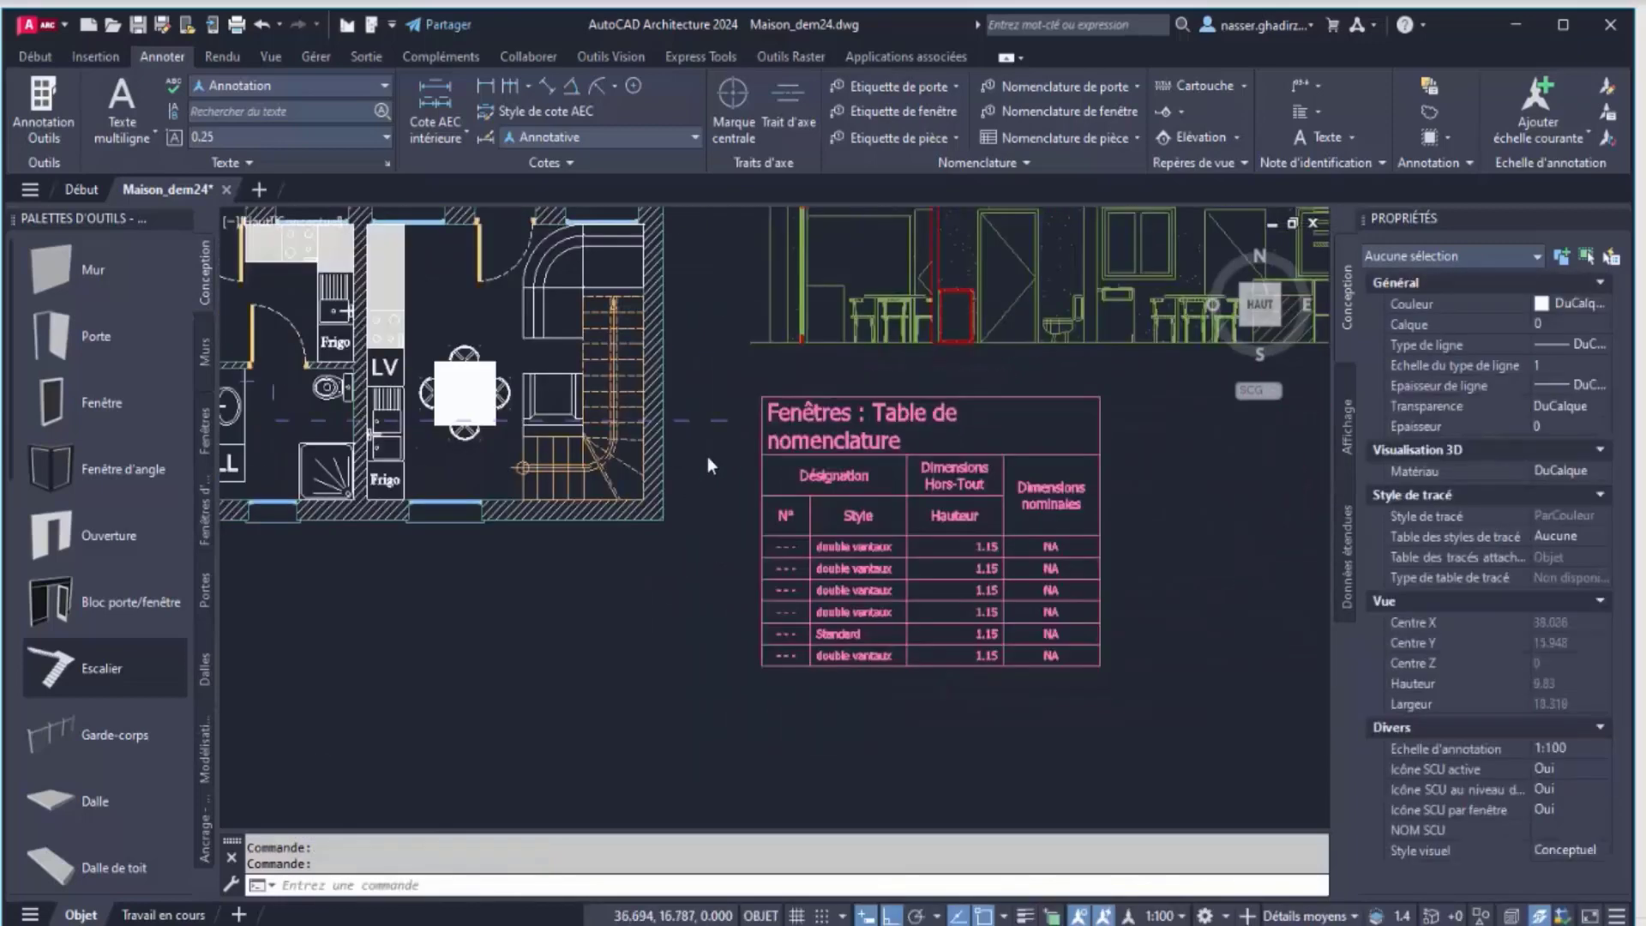
mouse_move(704, 377)
middle_mouse_down()
mouse_move(838, 370)
mouse_move(900, 394)
mouse_move(912, 358)
middle_mouse_up()
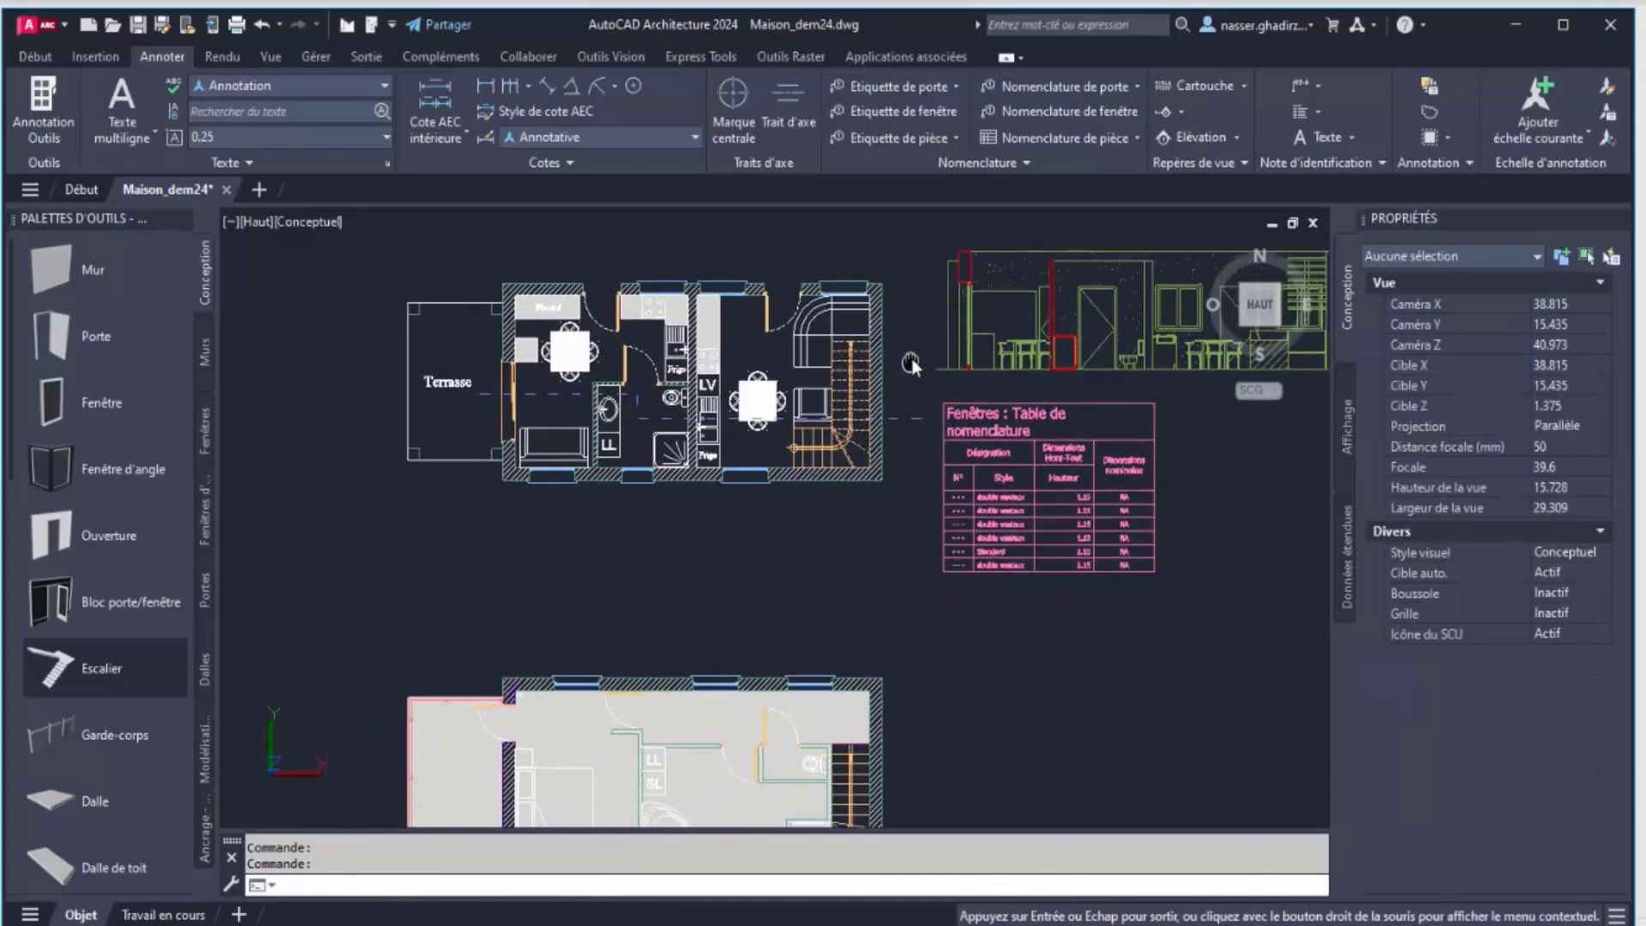
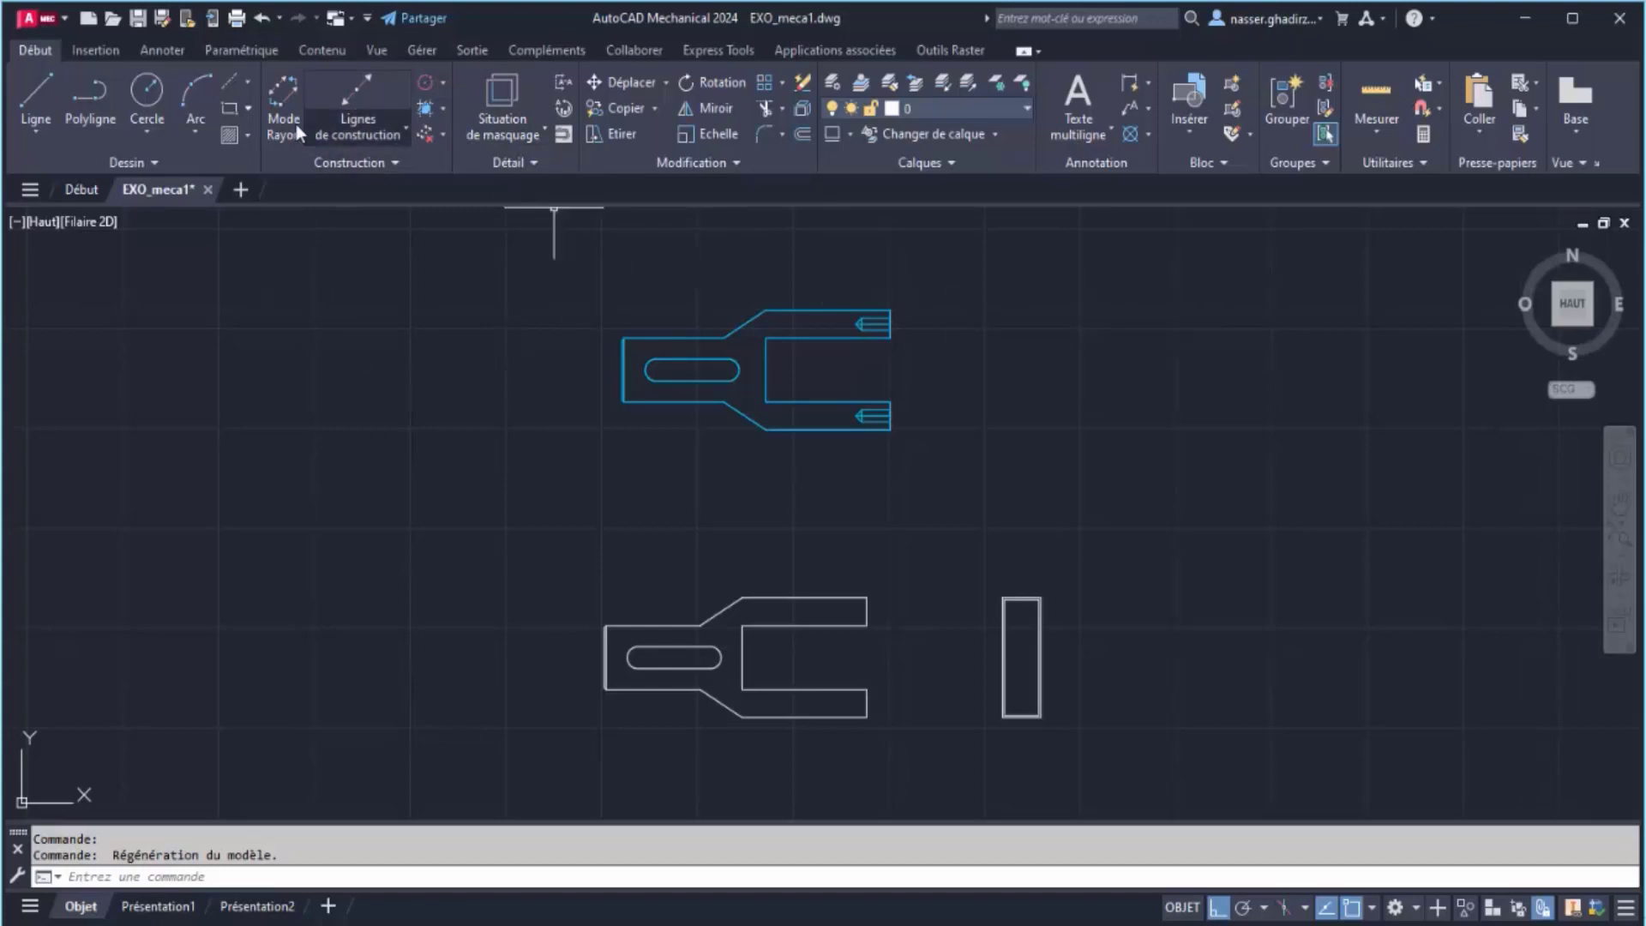
Switch to AutoCAD Mechanical, view its standard content tools, and open the AM:Normes settings in the options of EXO_meca1.dwg
left_click(317, 51)
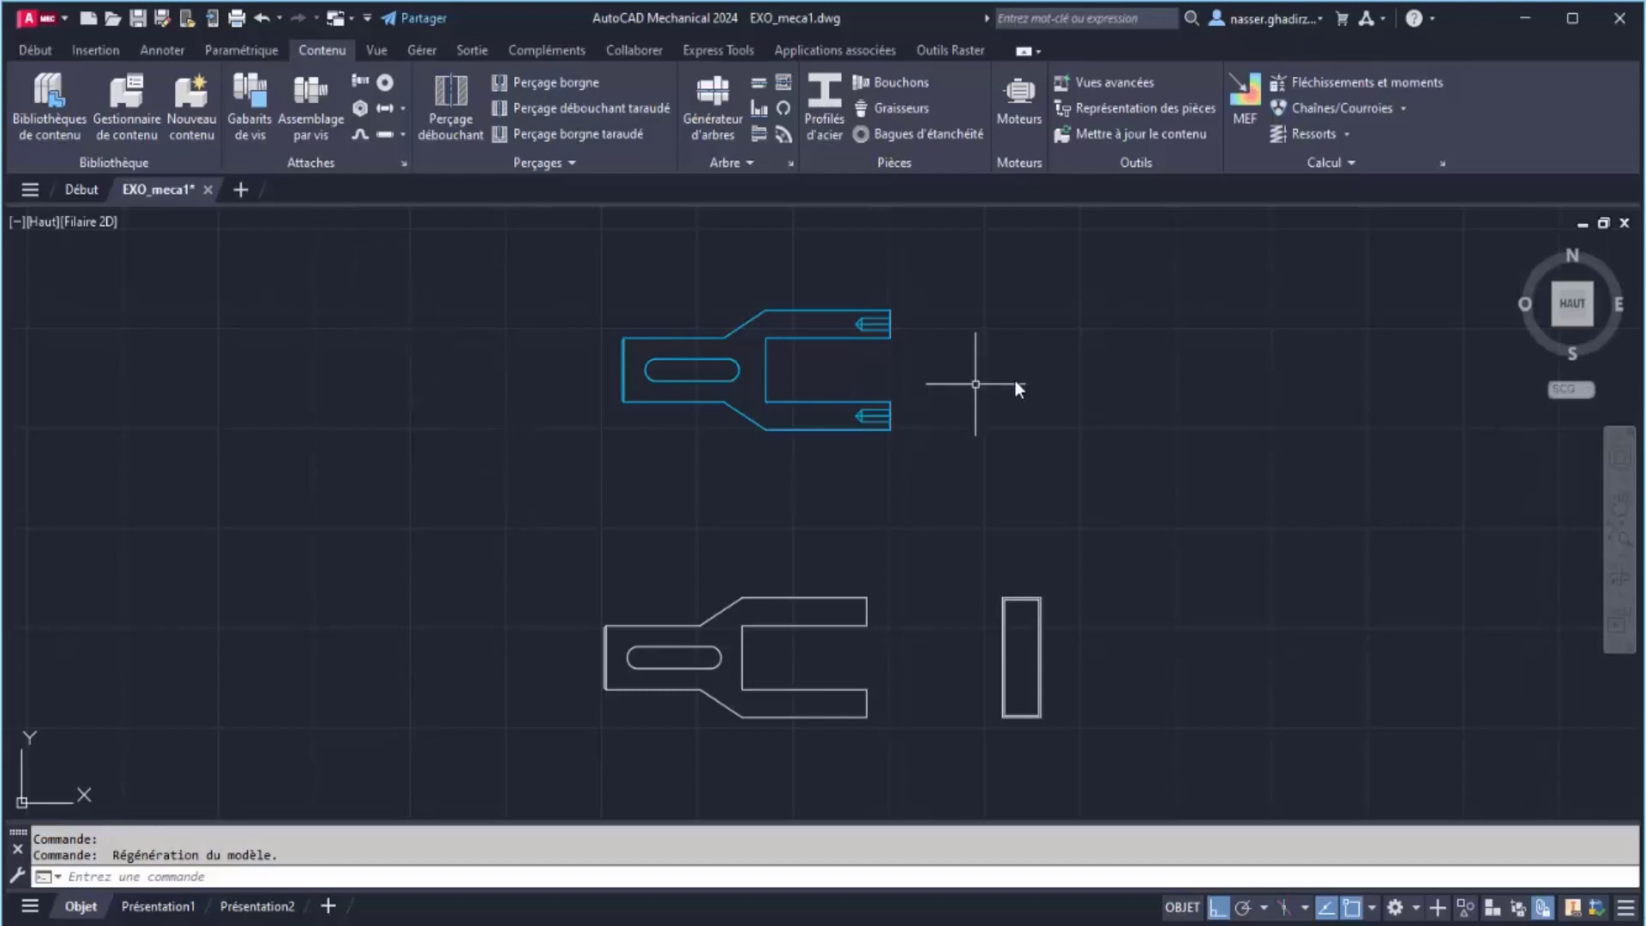
right_click(1140, 368)
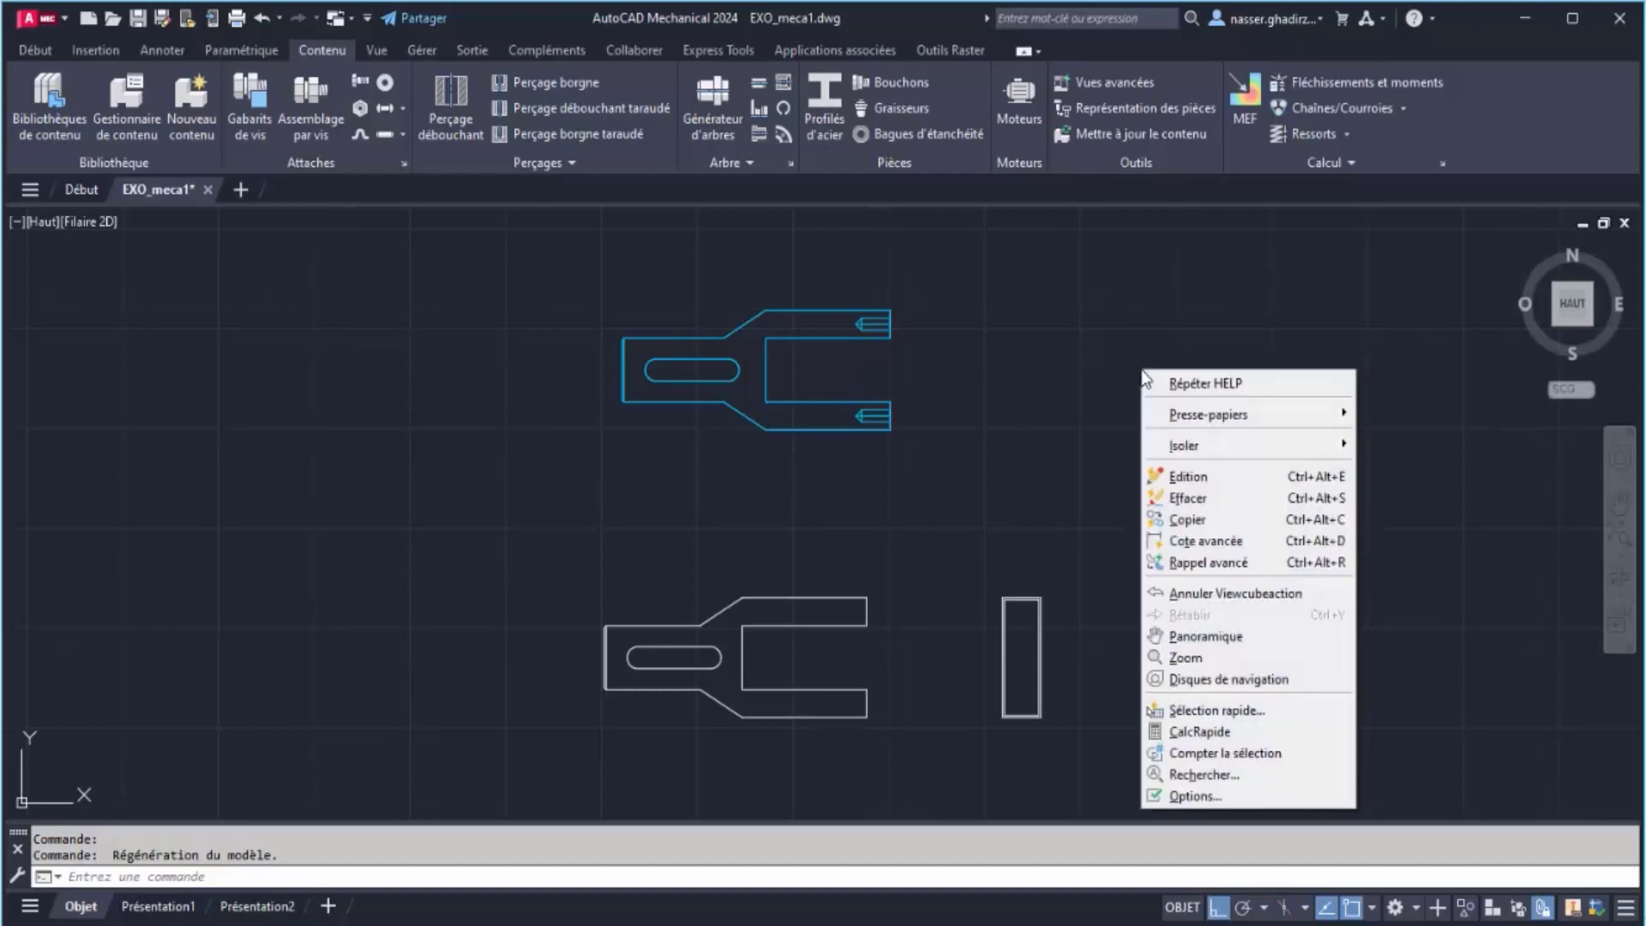
left_click(1198, 797)
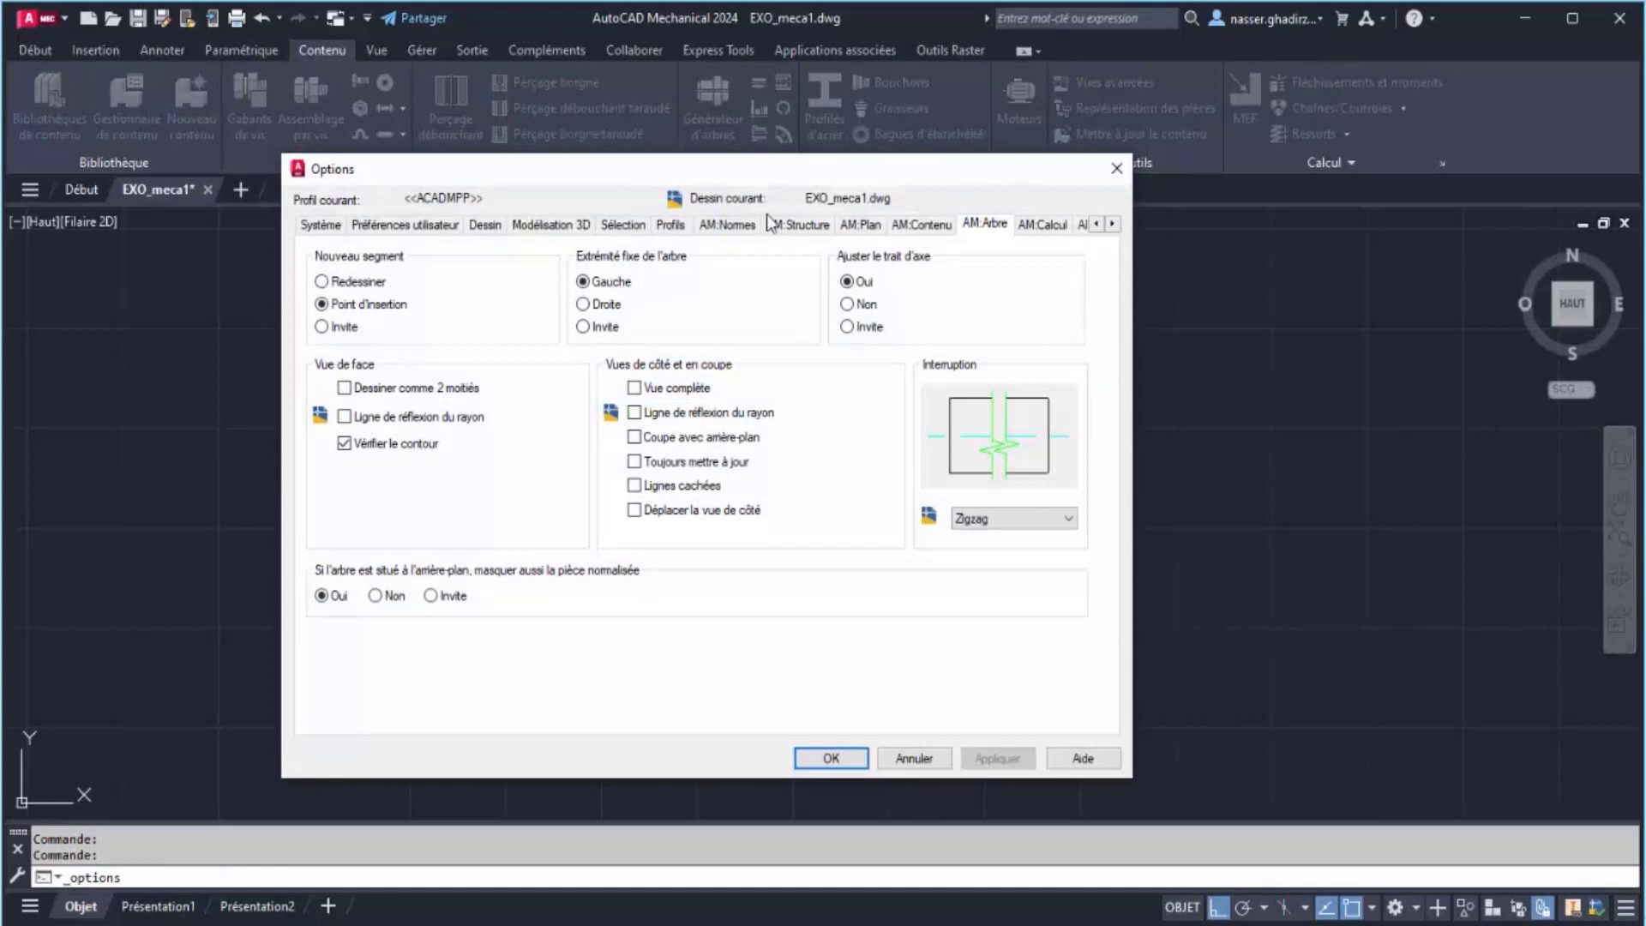
left_click(733, 226)
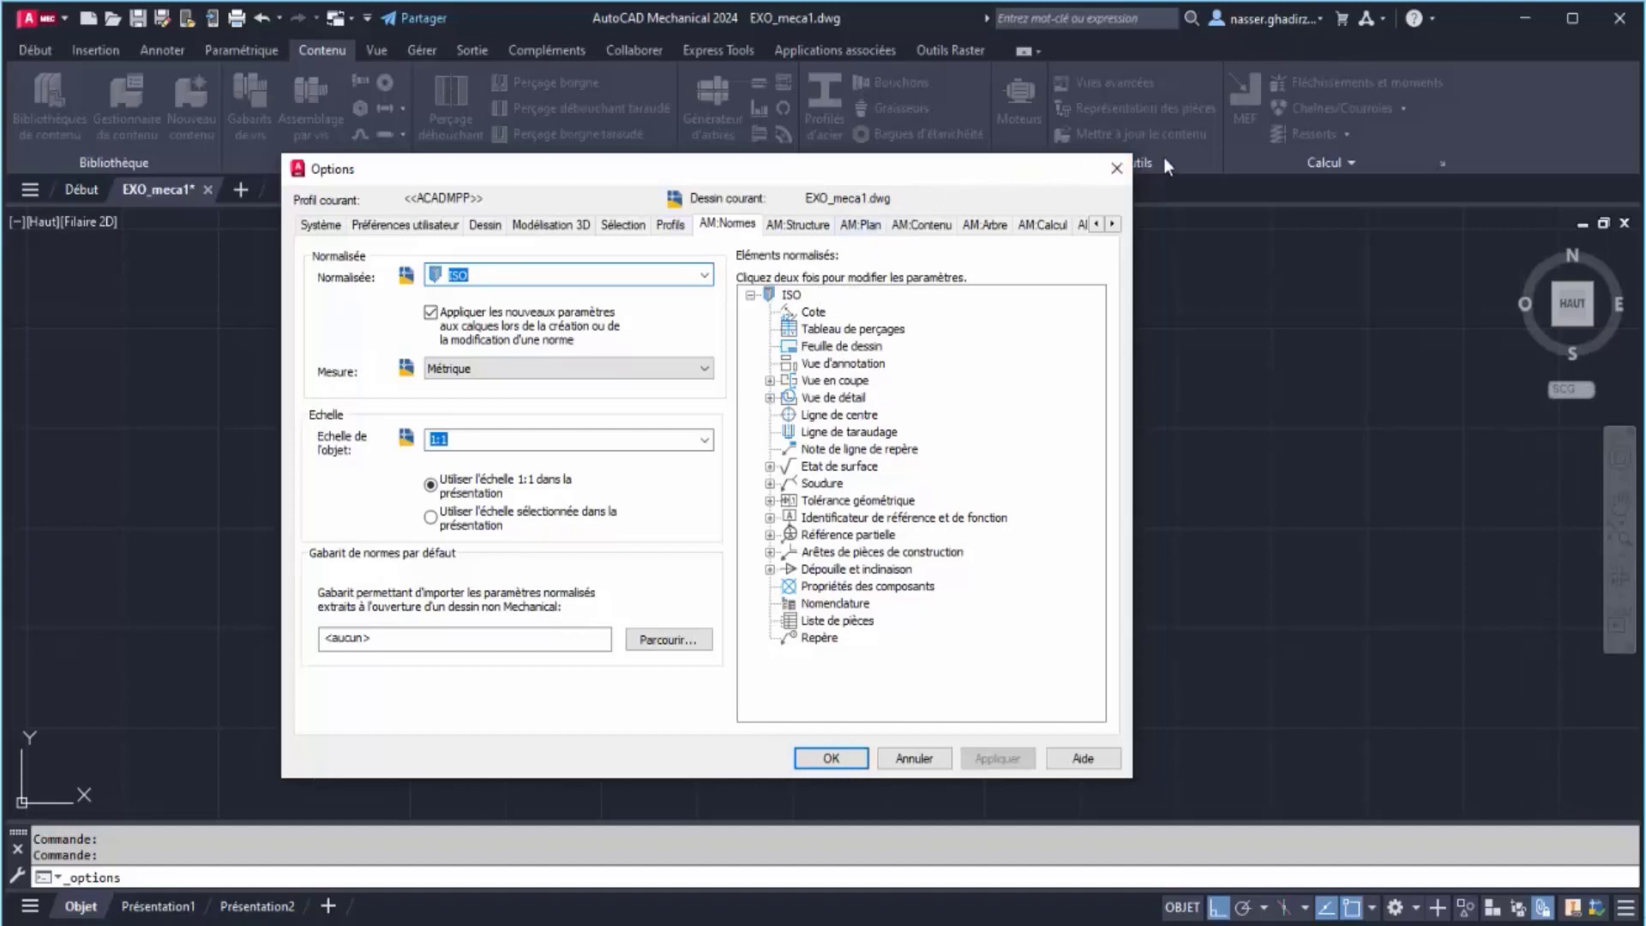
Accept the drafting standards options and turn off the 3D layer
left_click(830, 758)
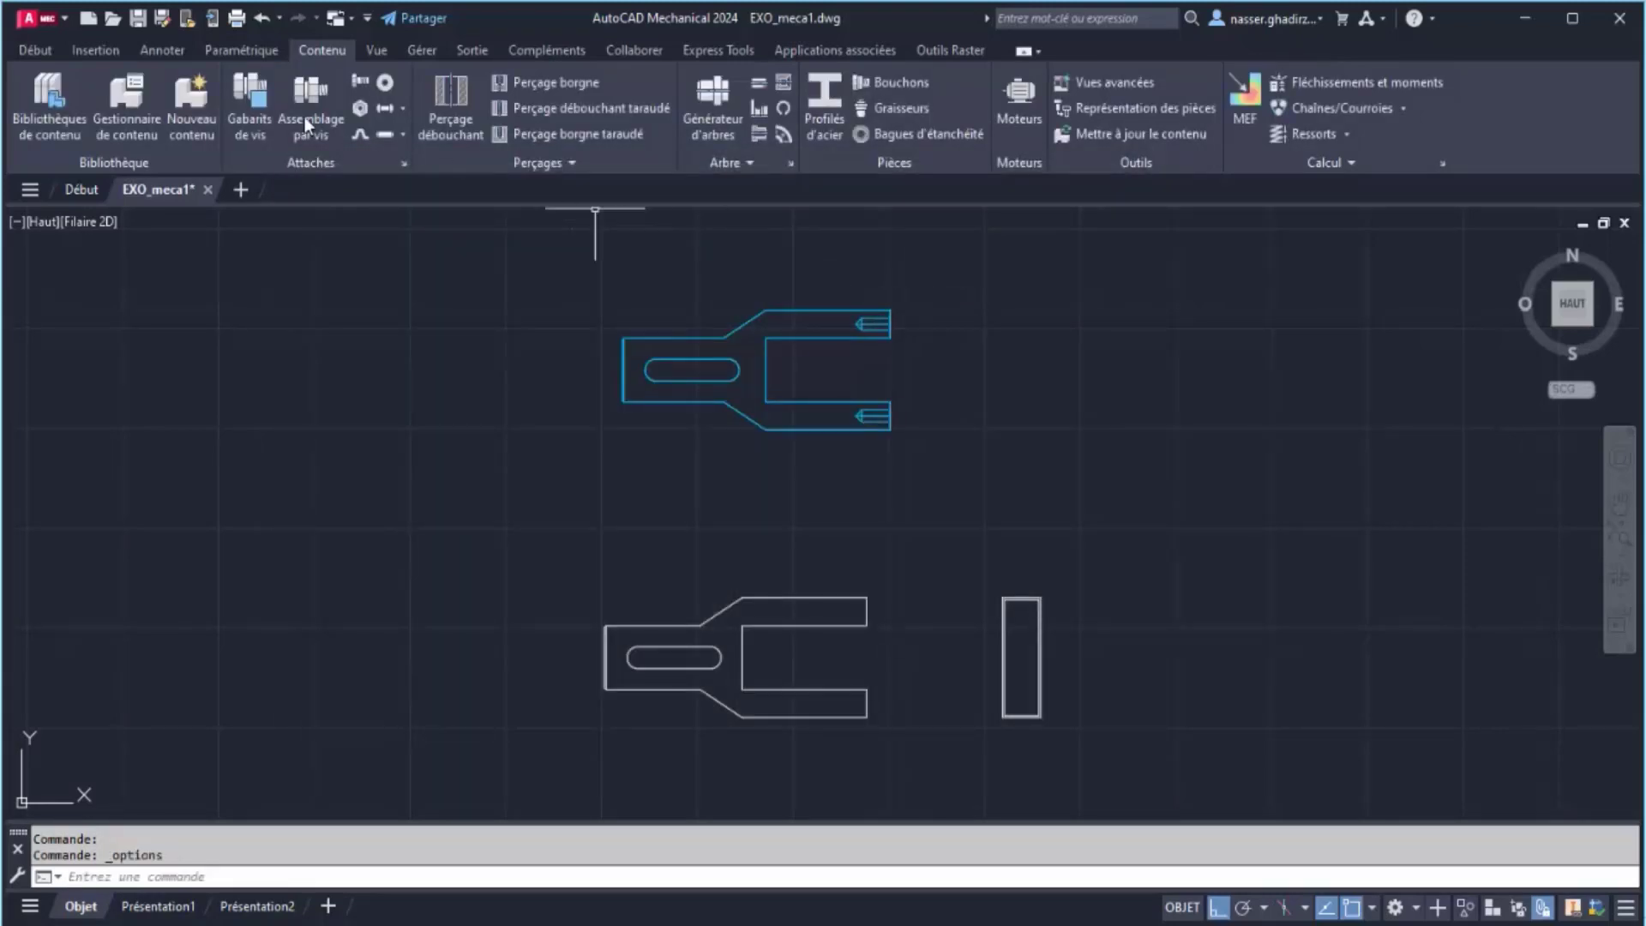
left_click(23, 49)
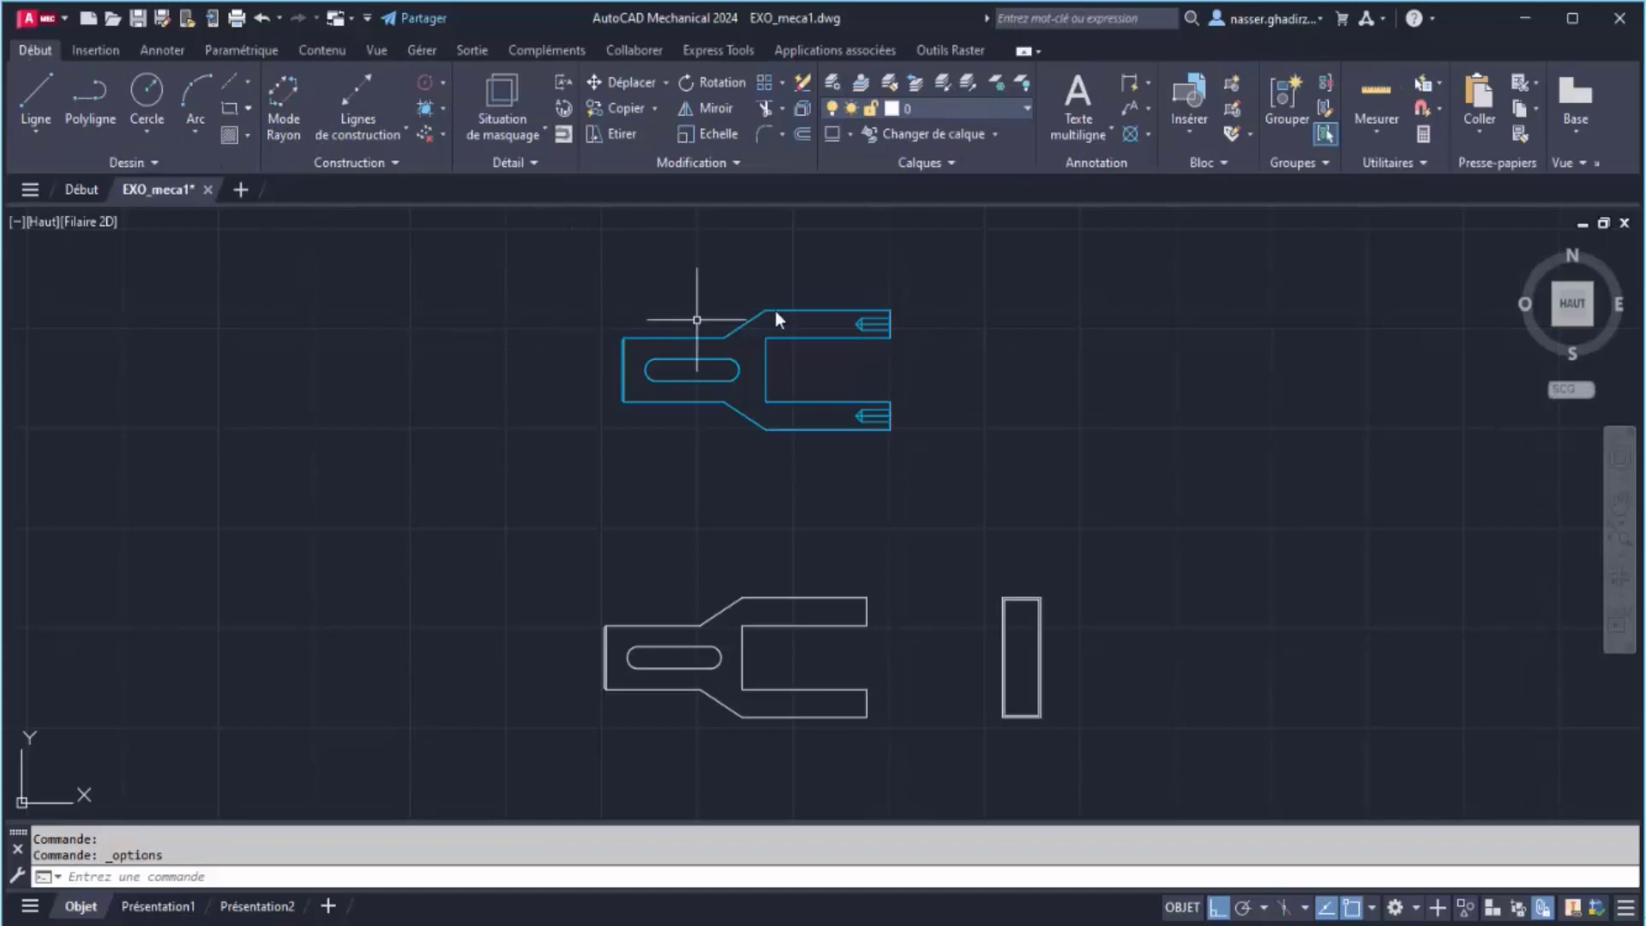
left_click(993, 109)
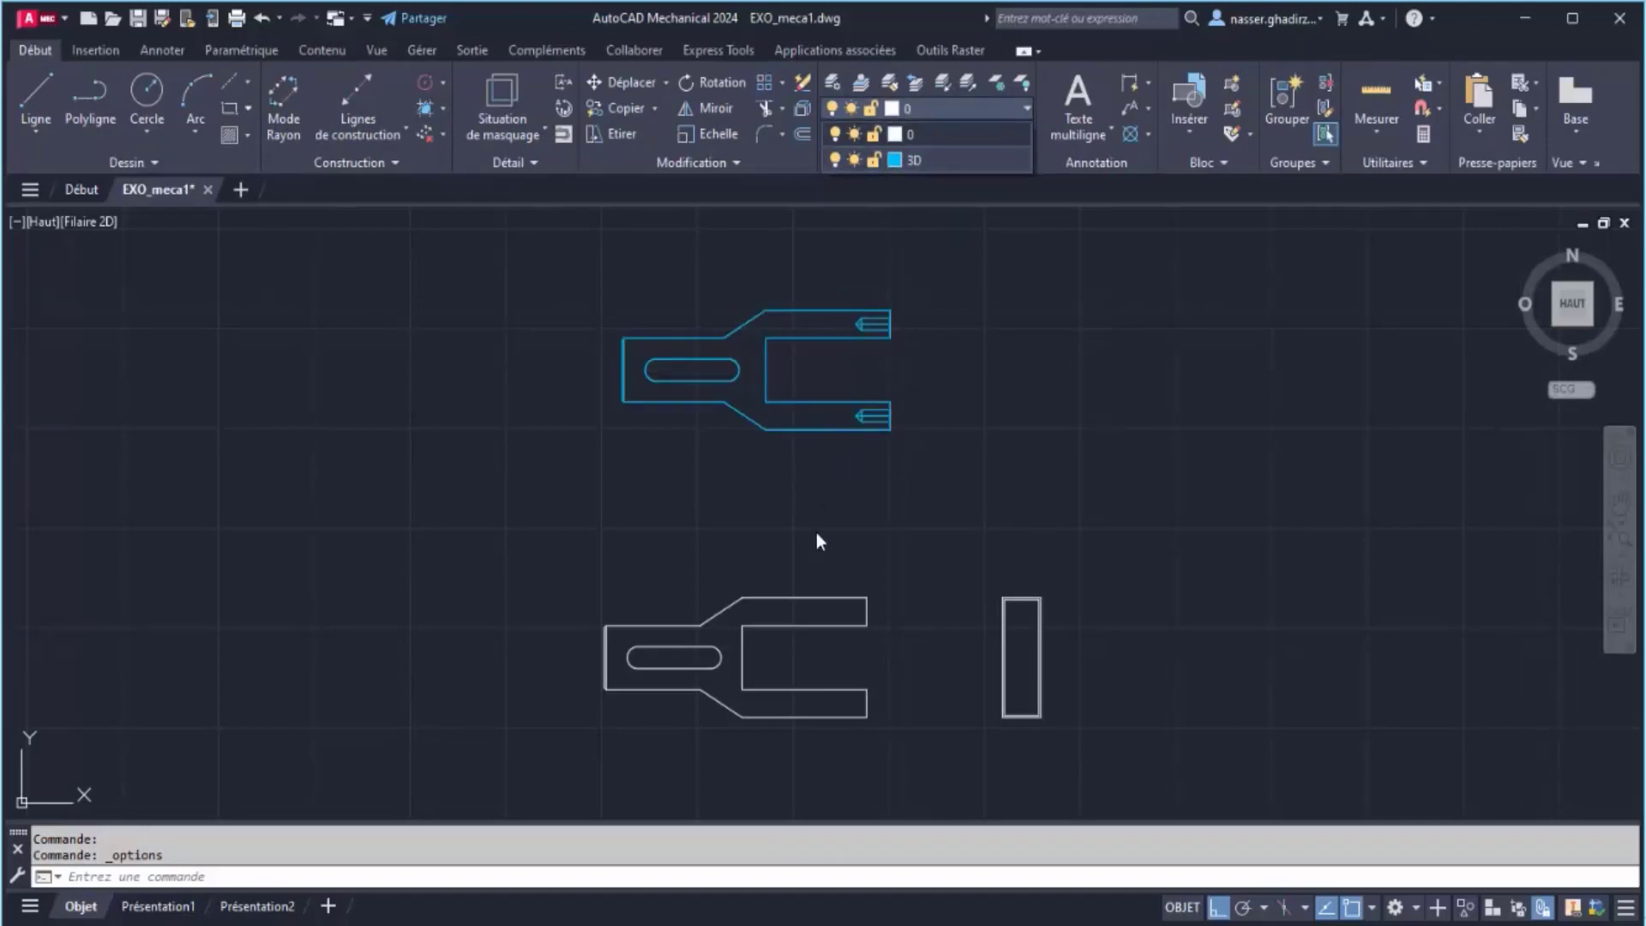
left_click(832, 161)
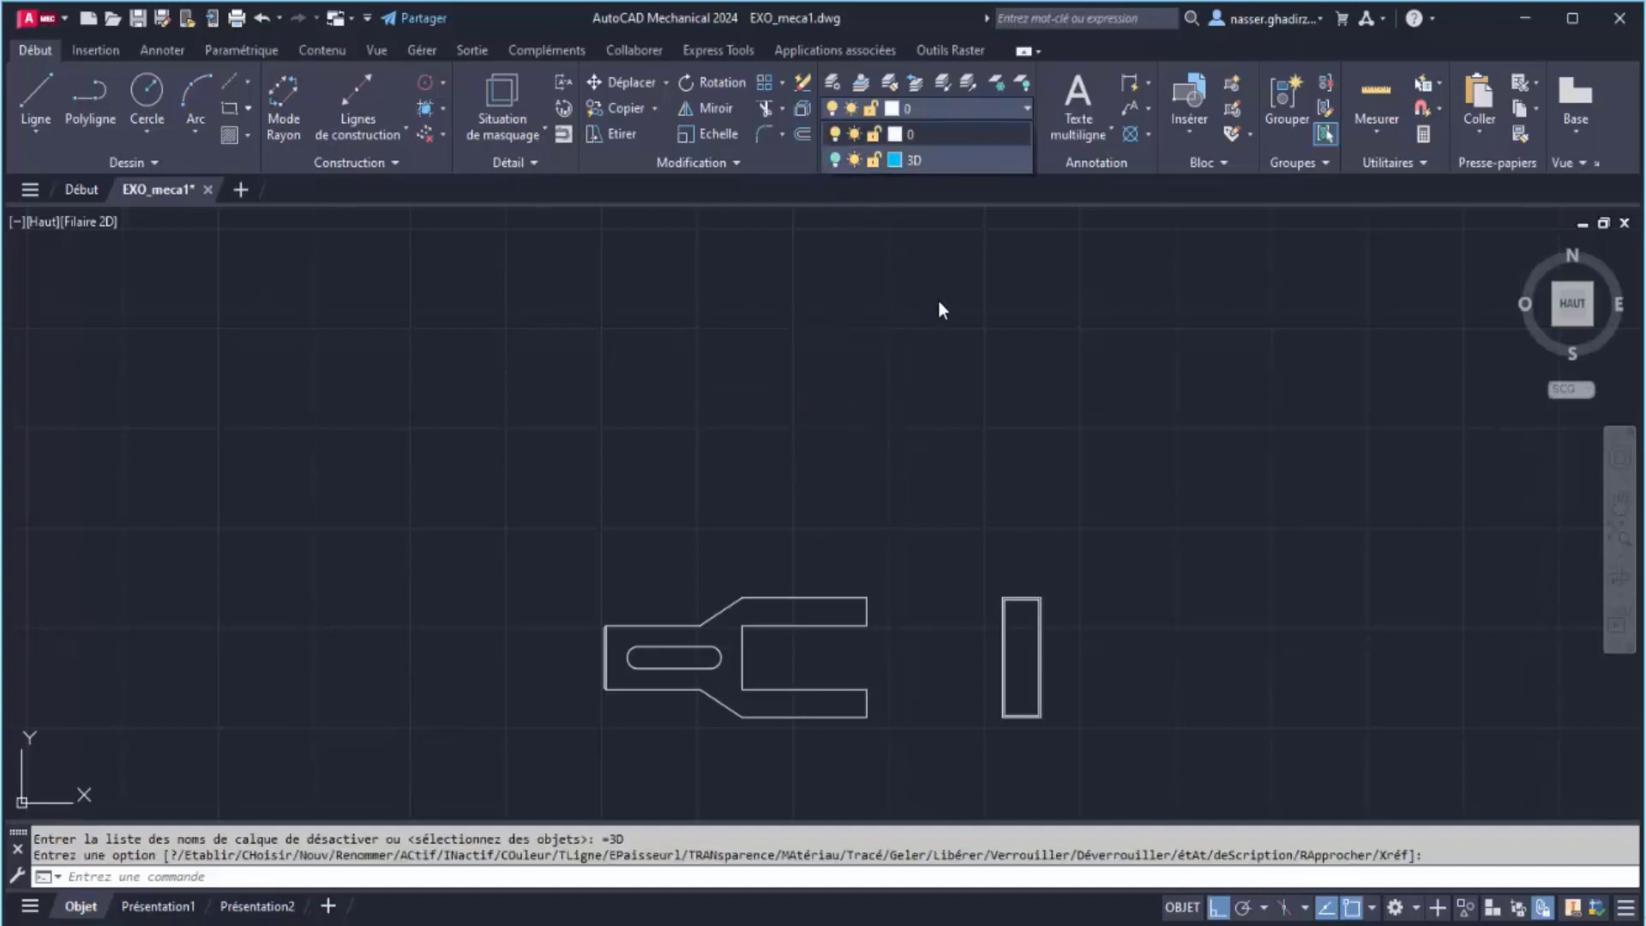
left_click(1078, 341)
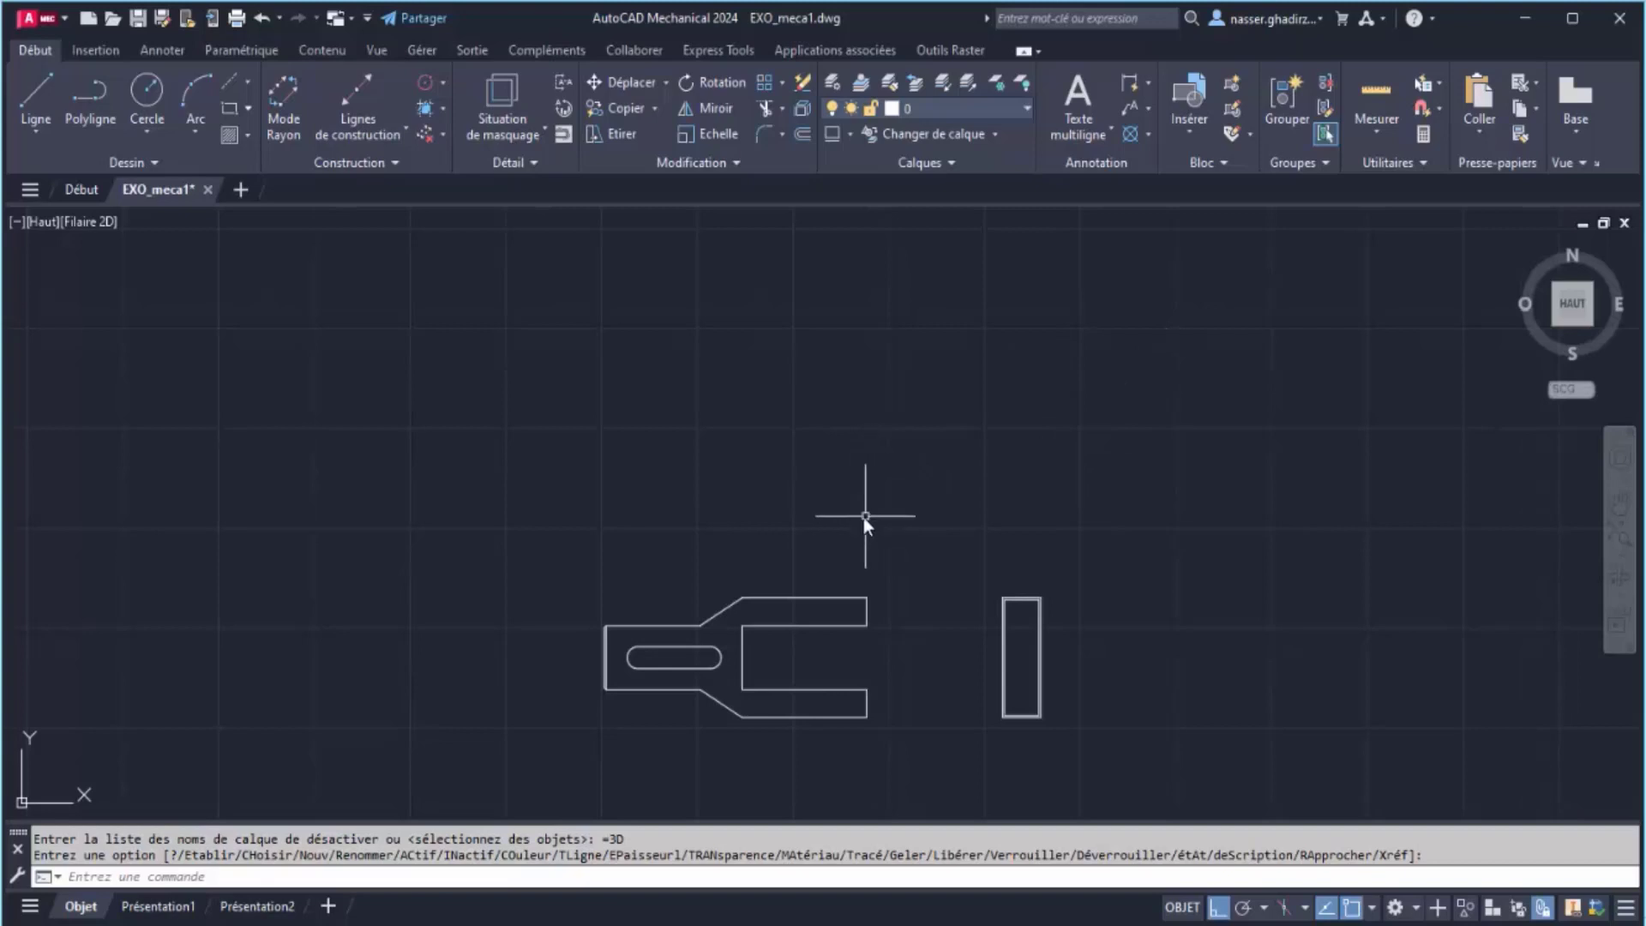
Create automatic construction lines projecting horizontally from the fork's main view toward the rectangular side view
mouse_move(811, 512)
middle_mouse_down()
mouse_move(770, 377)
mouse_move(682, 337)
mouse_move(774, 283)
middle_mouse_up()
scroll(713, 400, "up", 4)
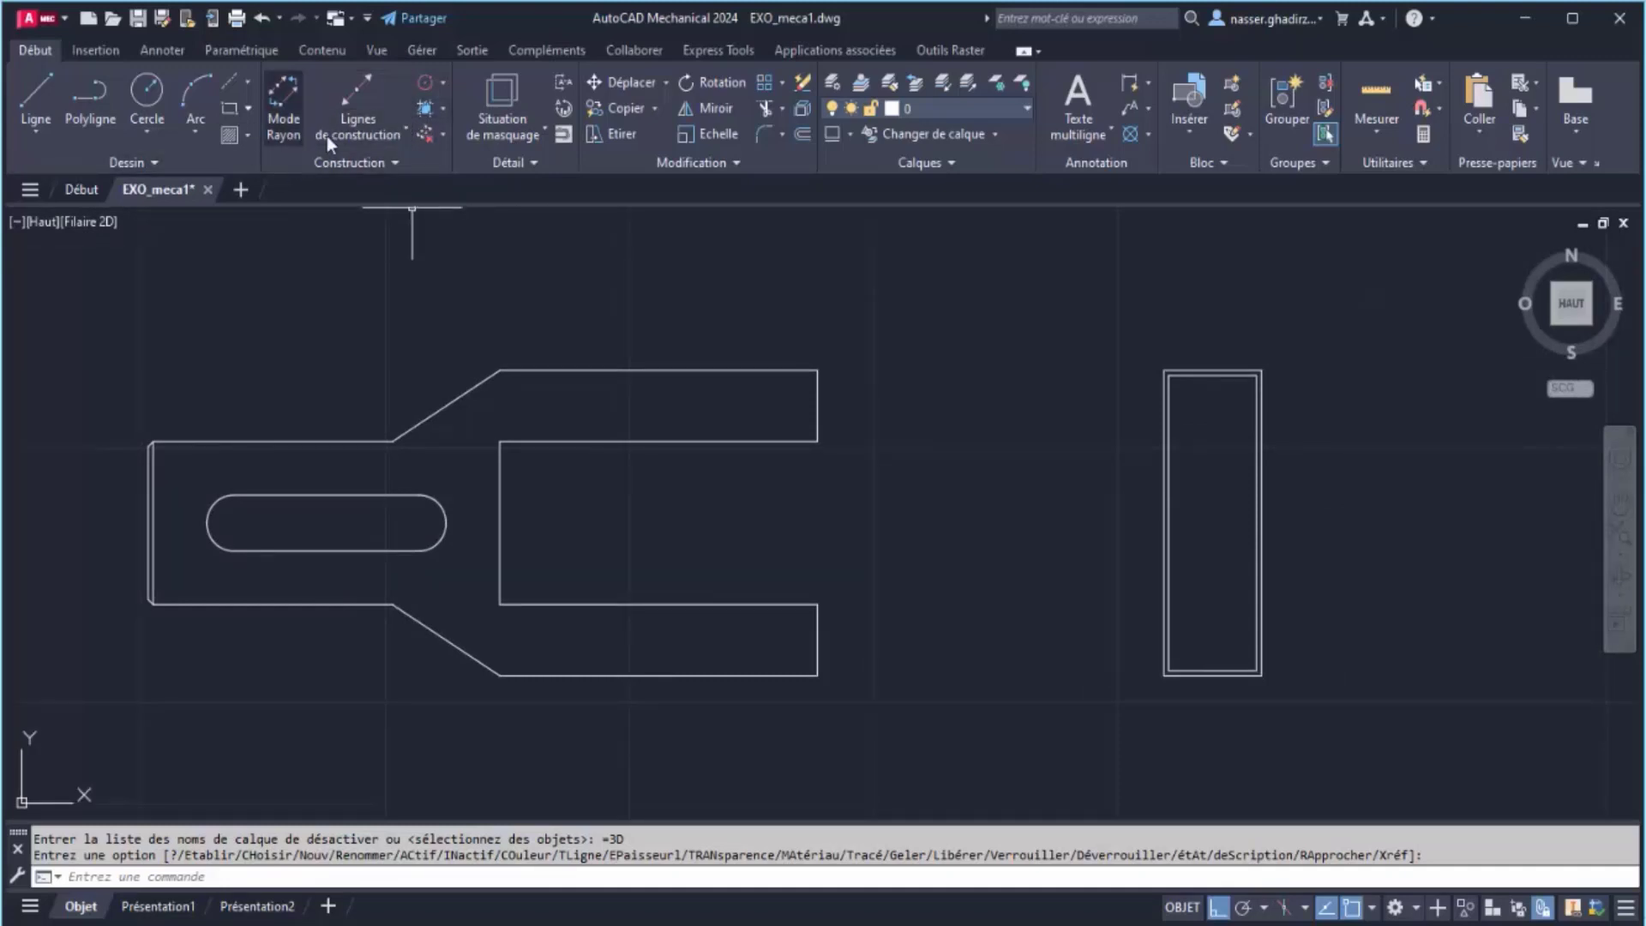
left_click(392, 125)
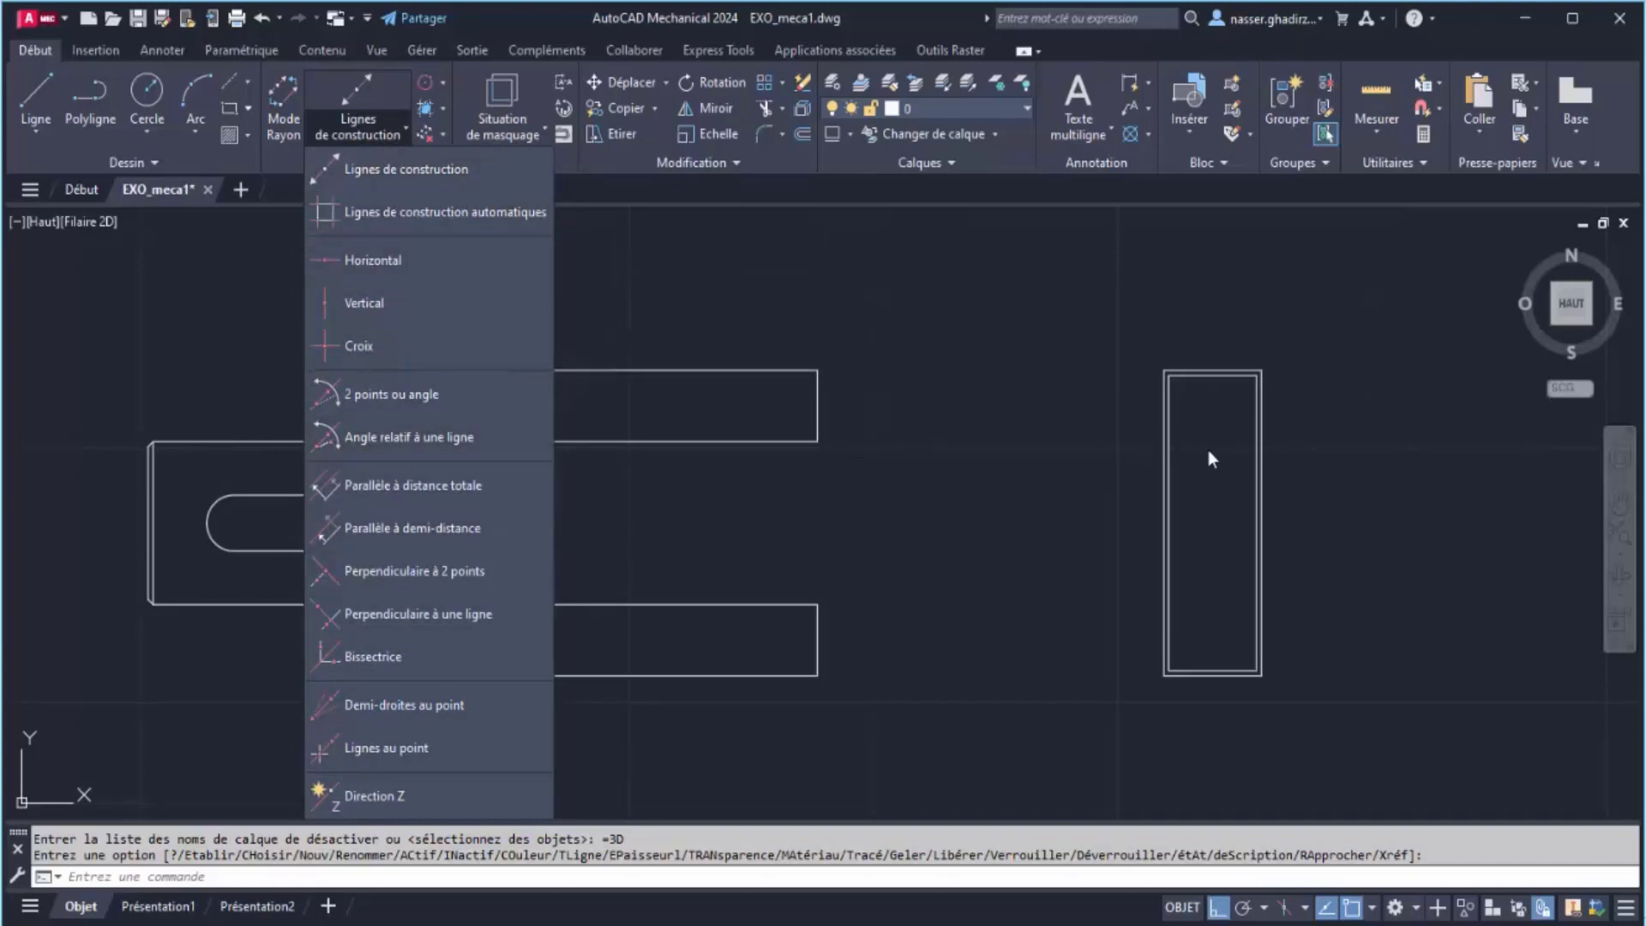
left_click(451, 208)
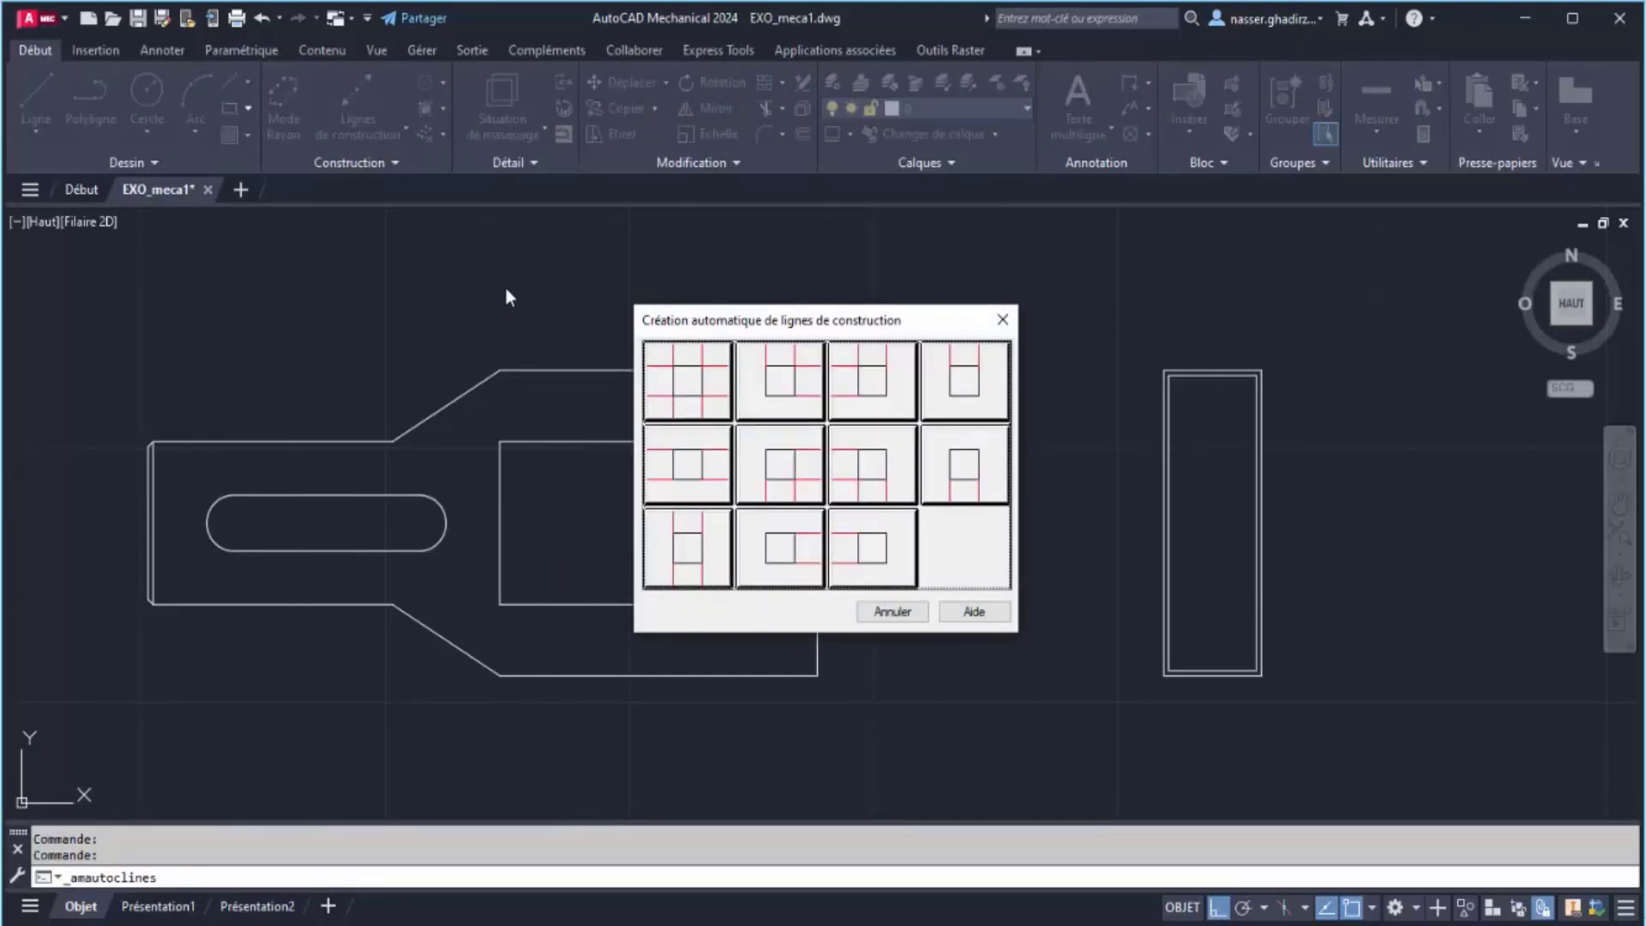
left_click(780, 547)
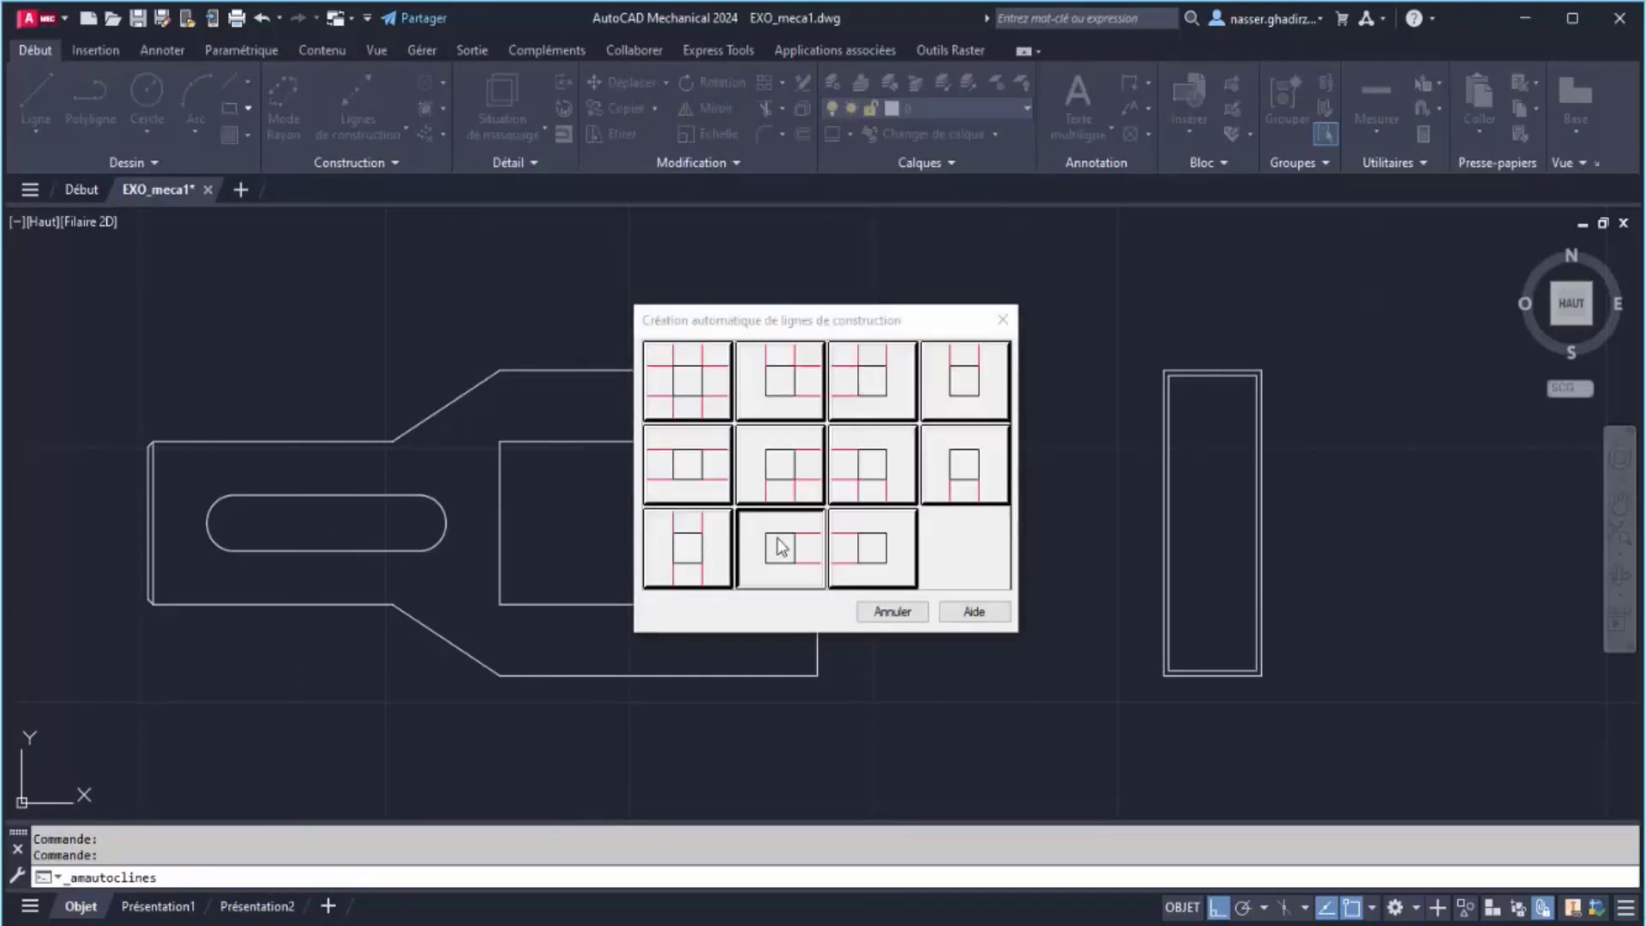
left_click(888, 752)
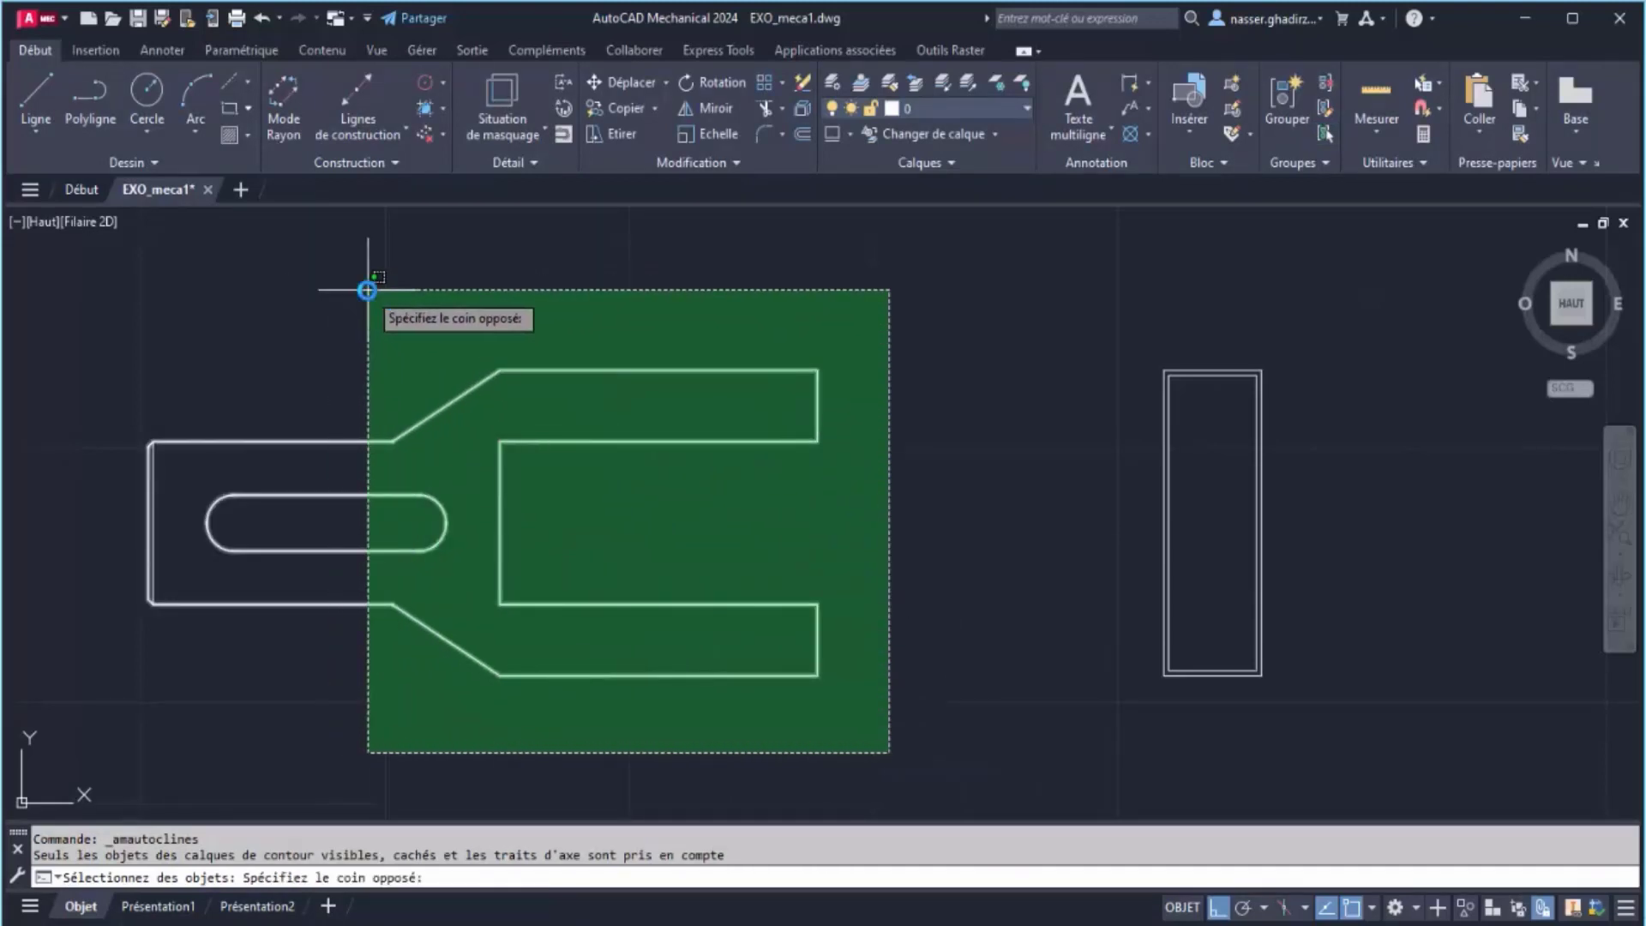
left_click(410, 301)
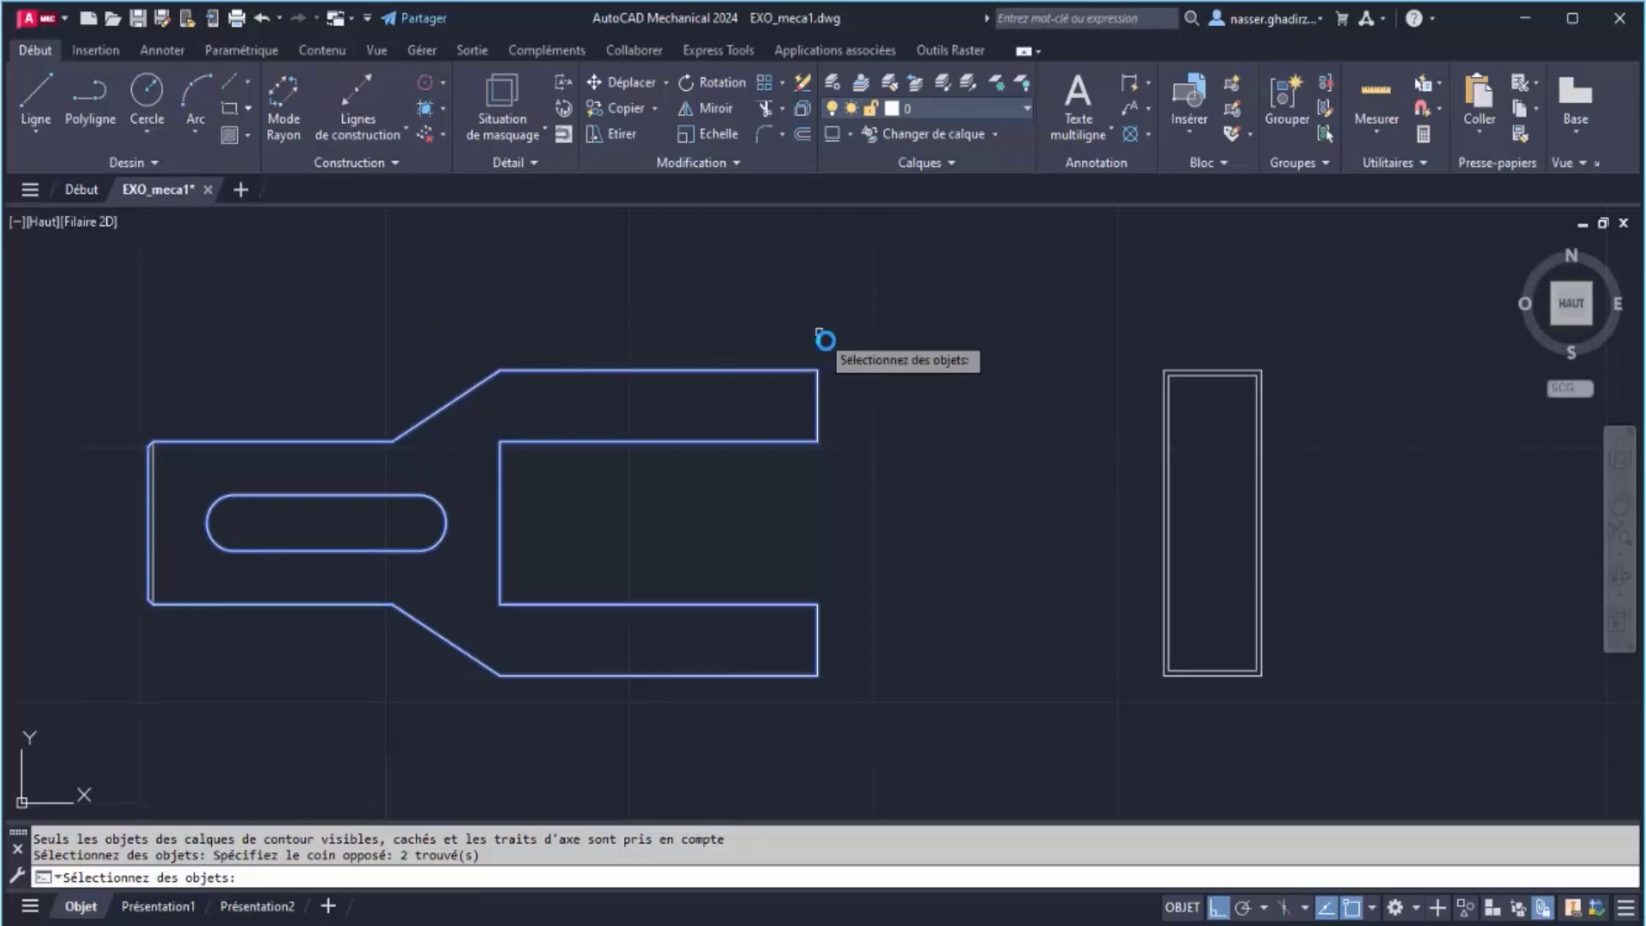
key("Return")
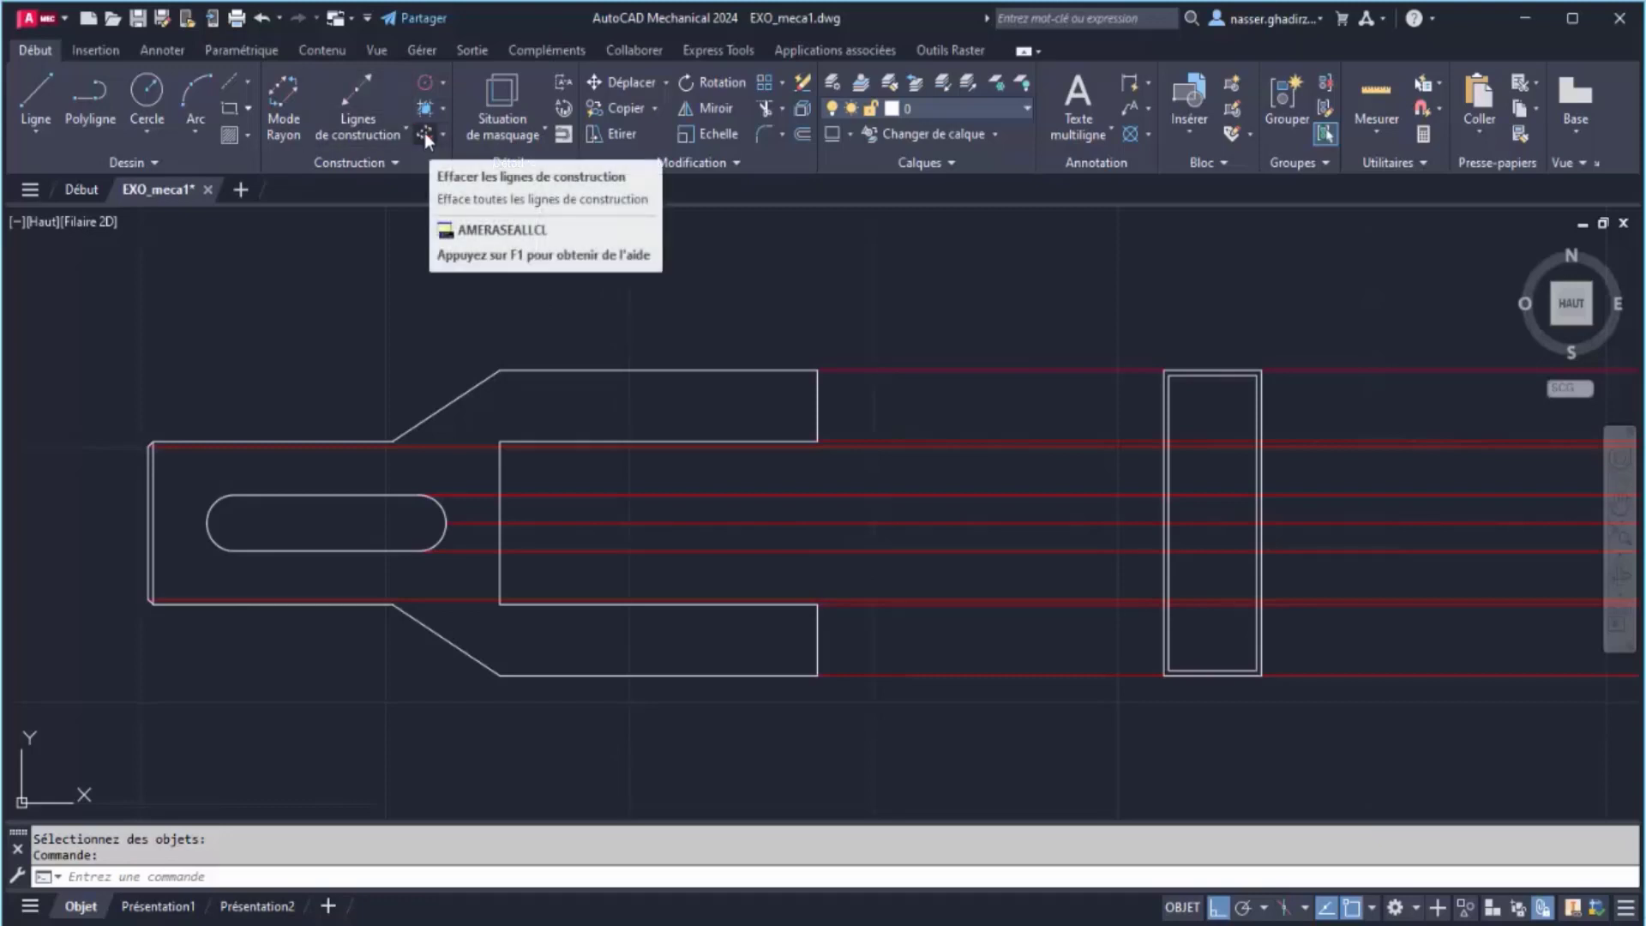
Check the layer list for the construction line layer and erase all construction lines
left_click(991, 107)
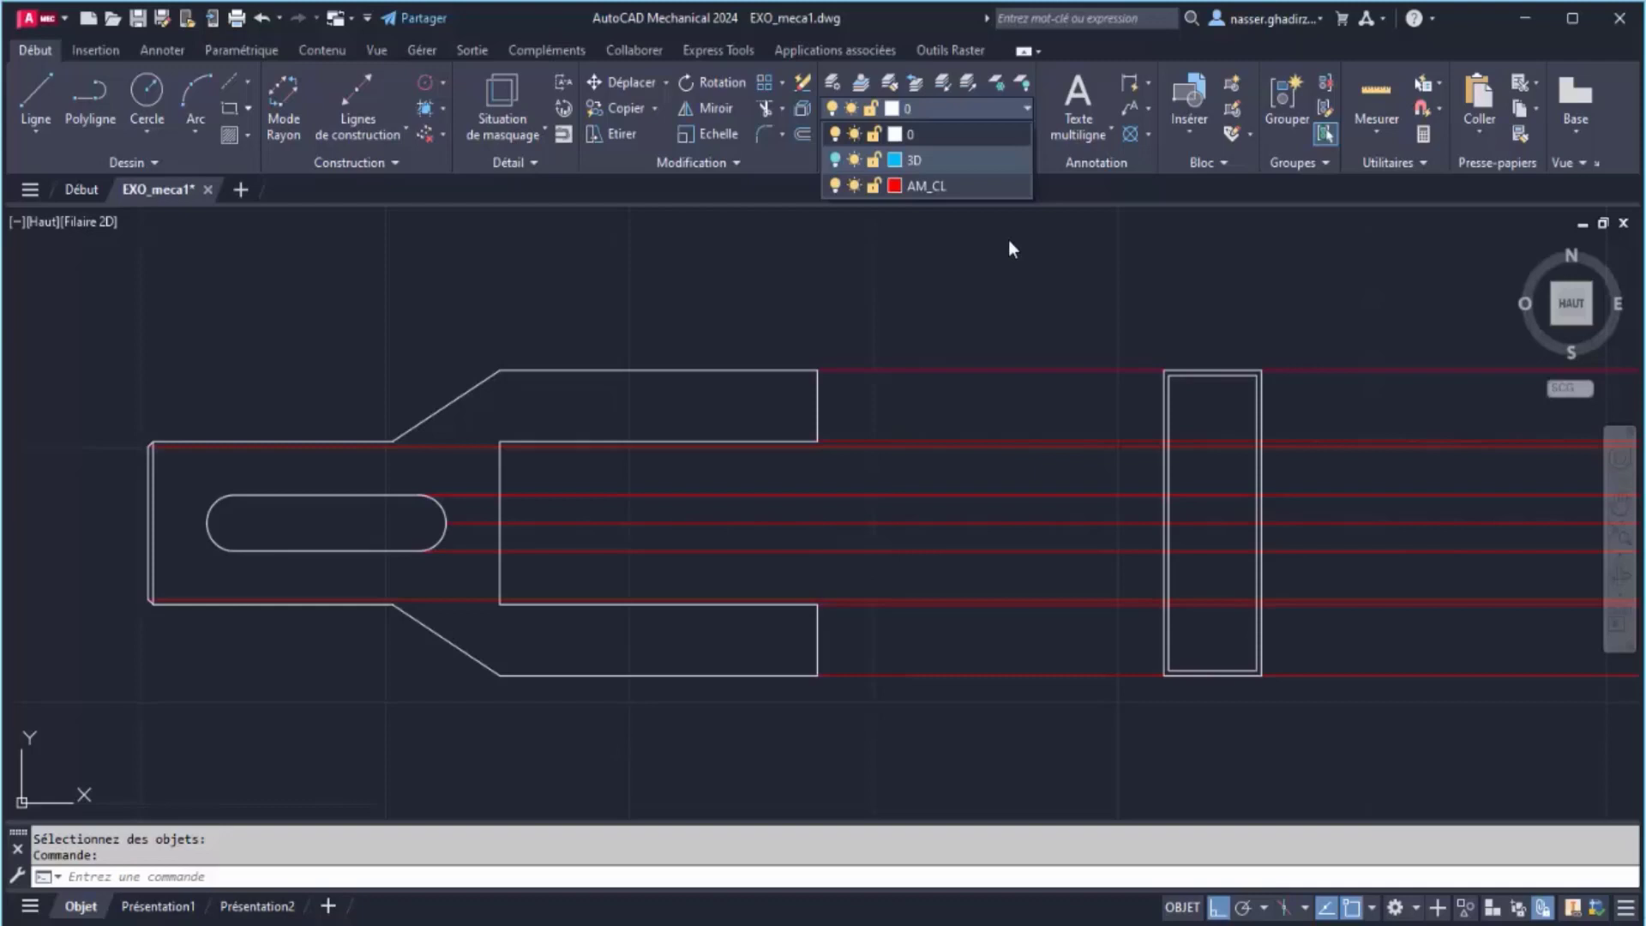
left_click(986, 248)
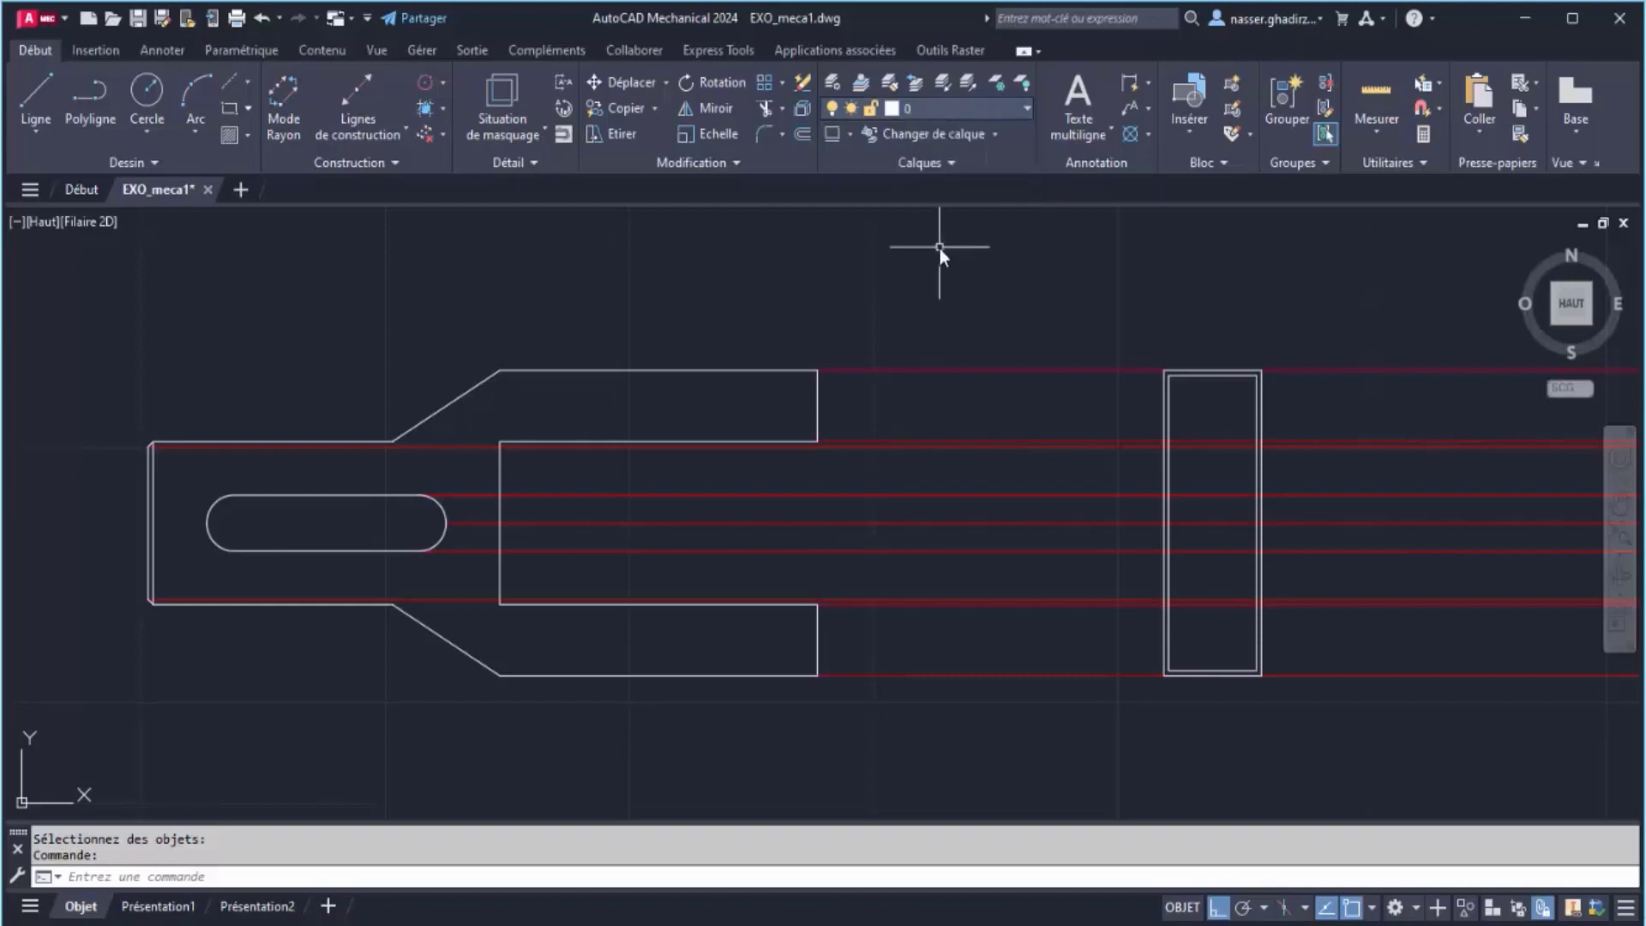
left_click(424, 130)
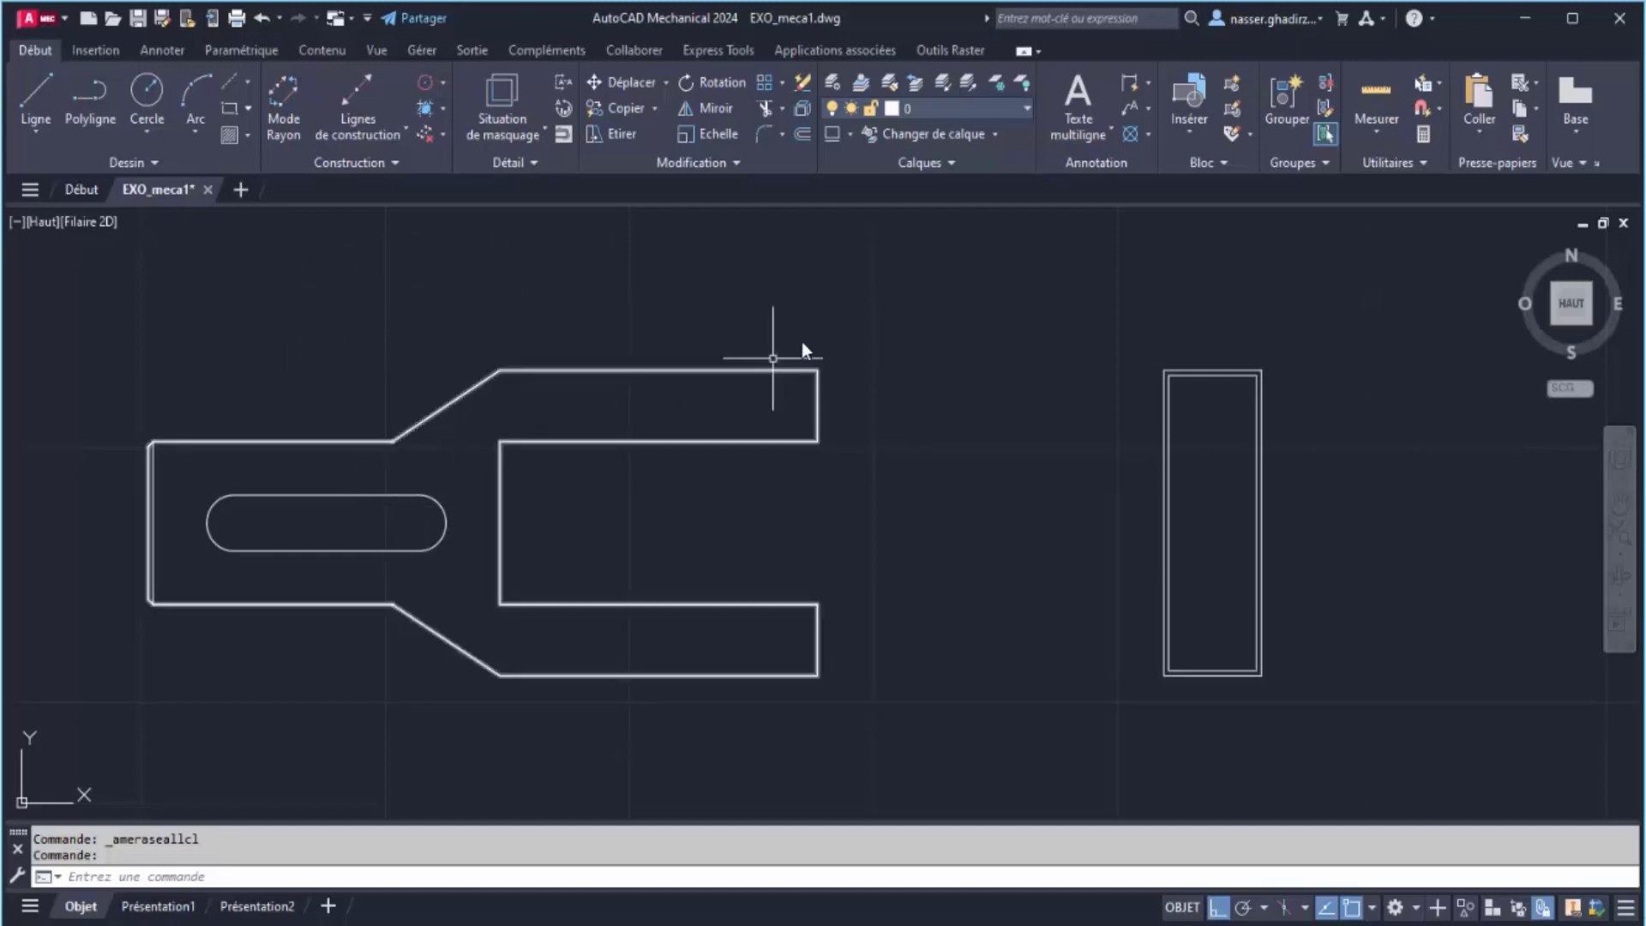
Start a symmetry line and draw its horizontal axis above the rectangular side view
left_click(34, 128)
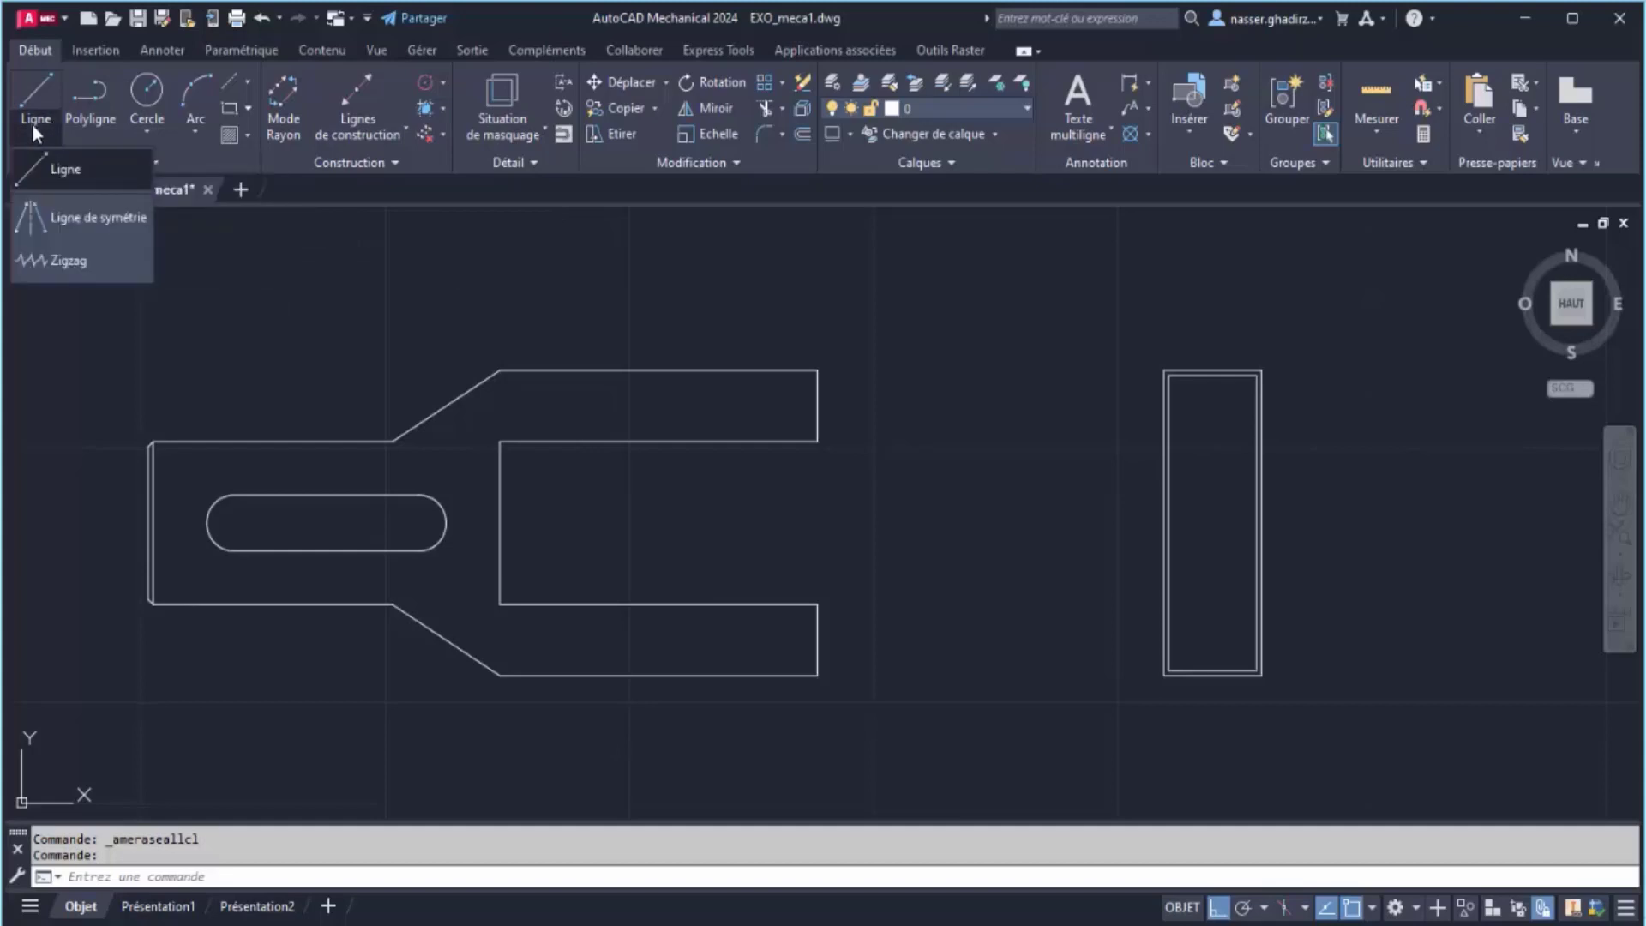
left_click(57, 220)
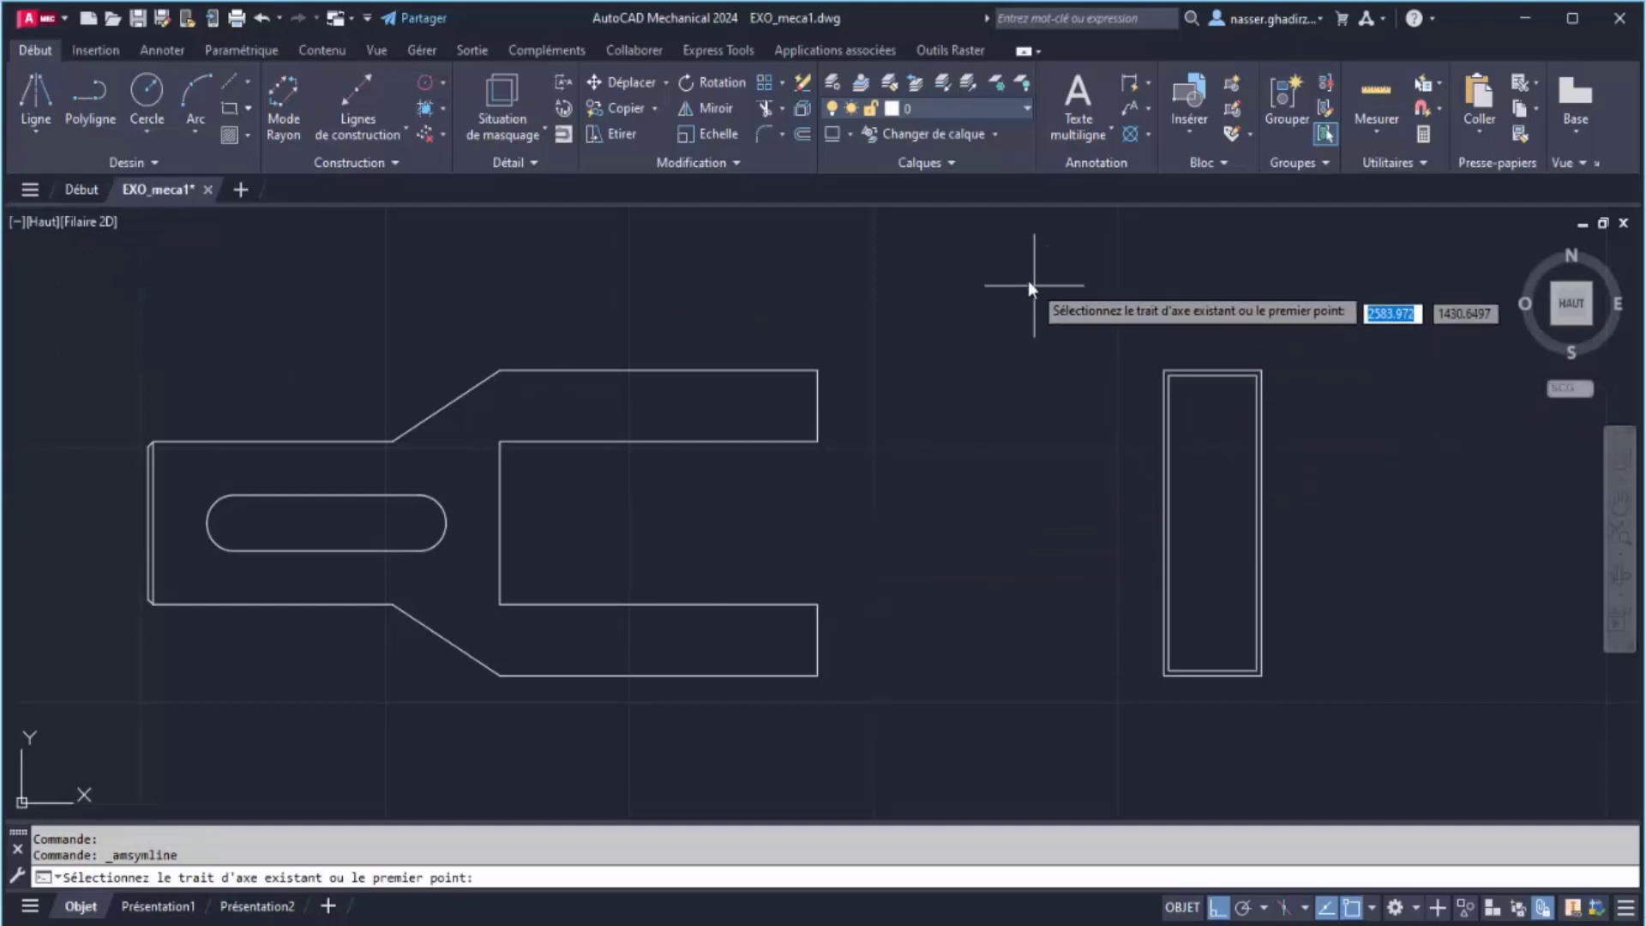
left_click(994, 255)
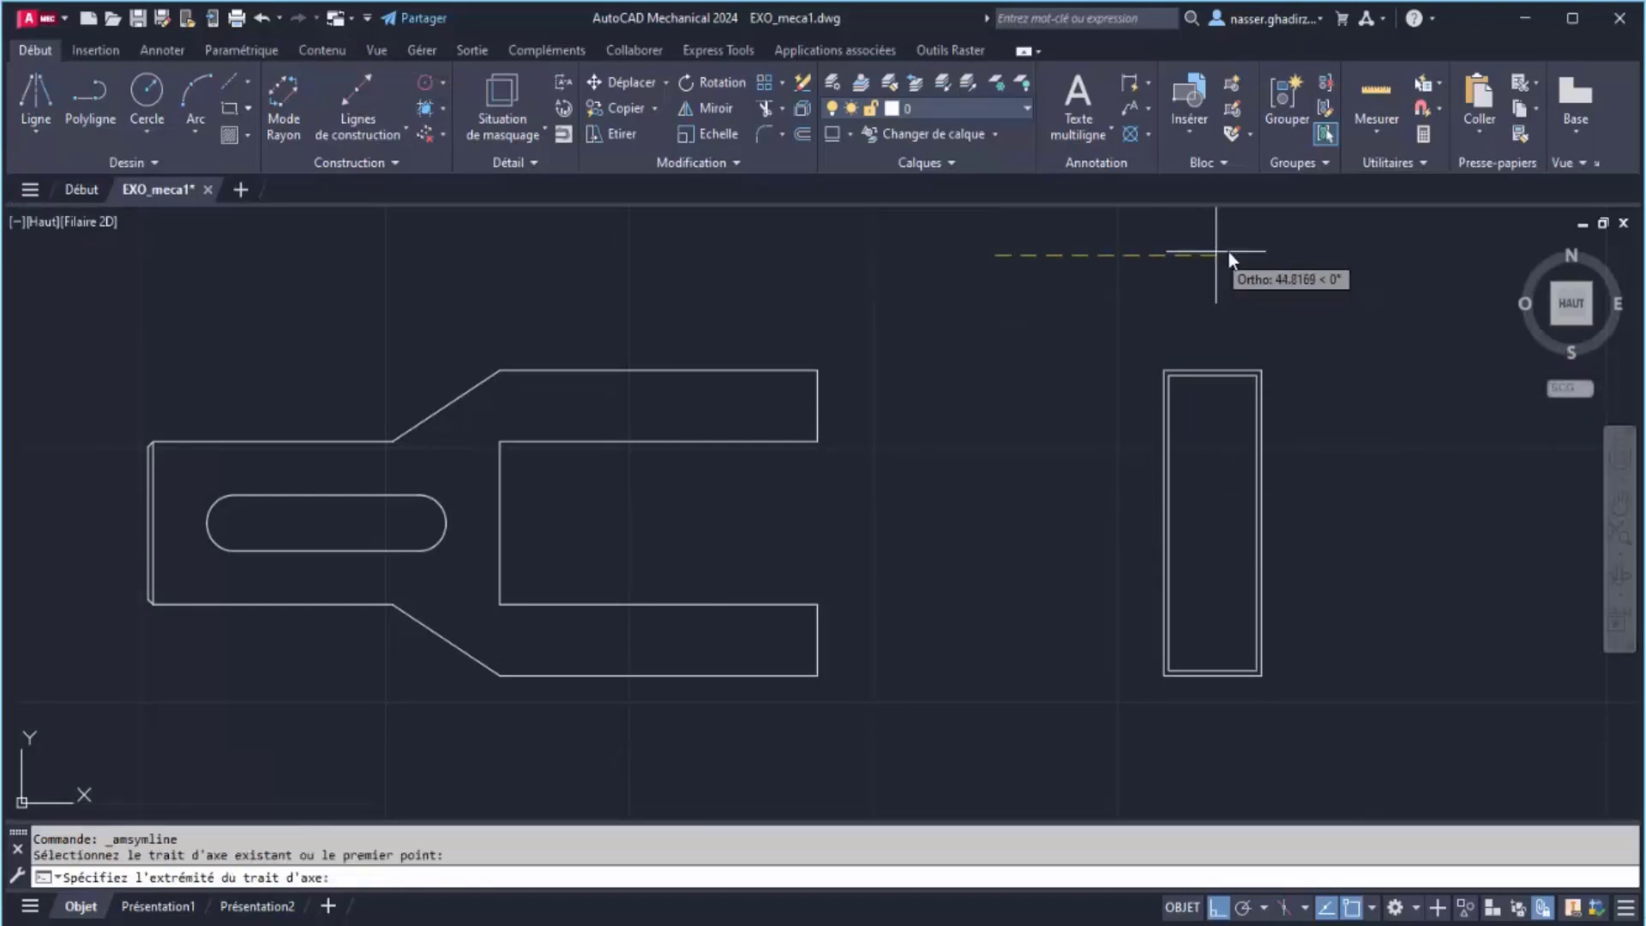
left_click(1272, 255)
Draw the half profile below the axis with sloped and horizontal segments, mirrored by symmetry, and end it on the axis endpoint
left_click(991, 317)
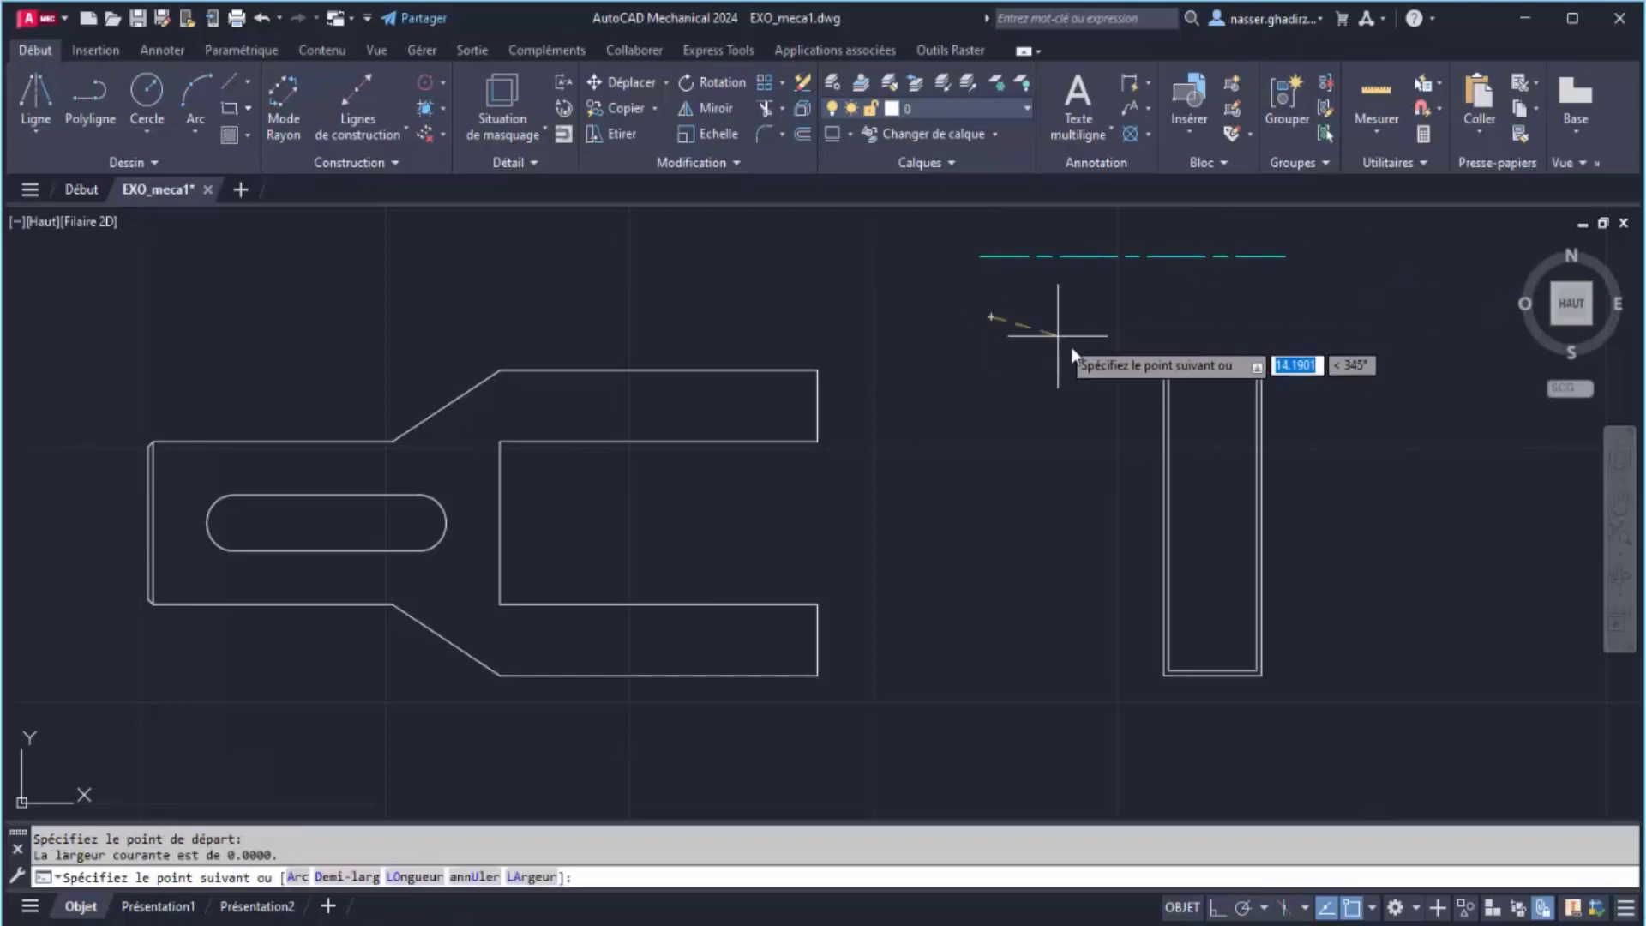
left_click(1078, 349)
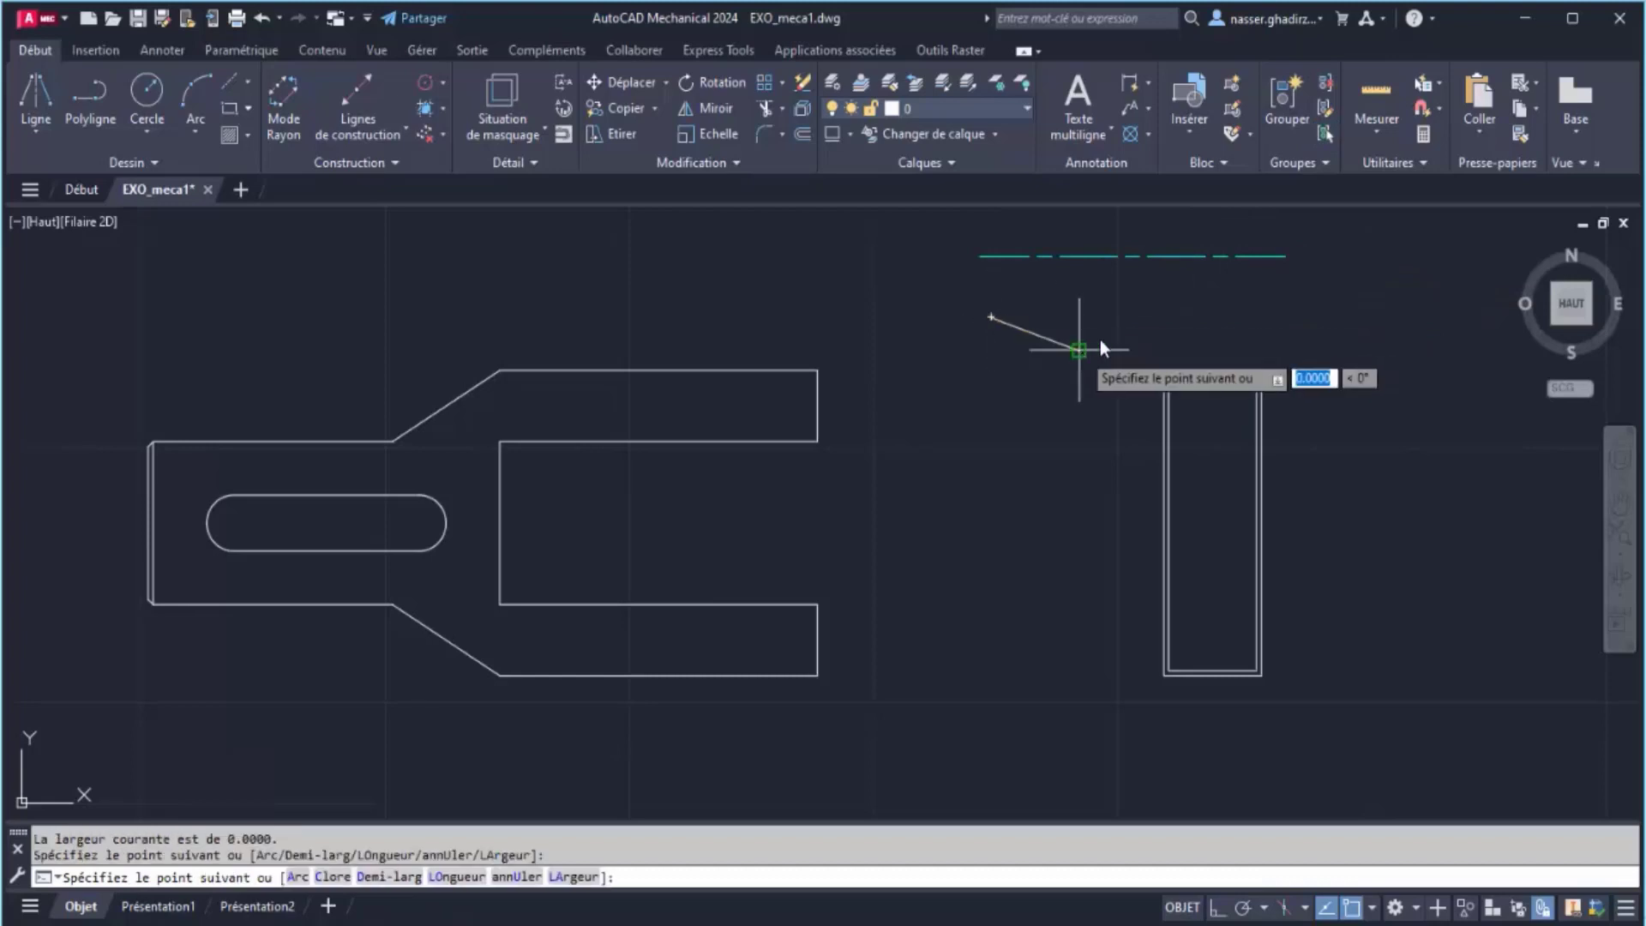
left_click(1140, 305)
left_click(1292, 306)
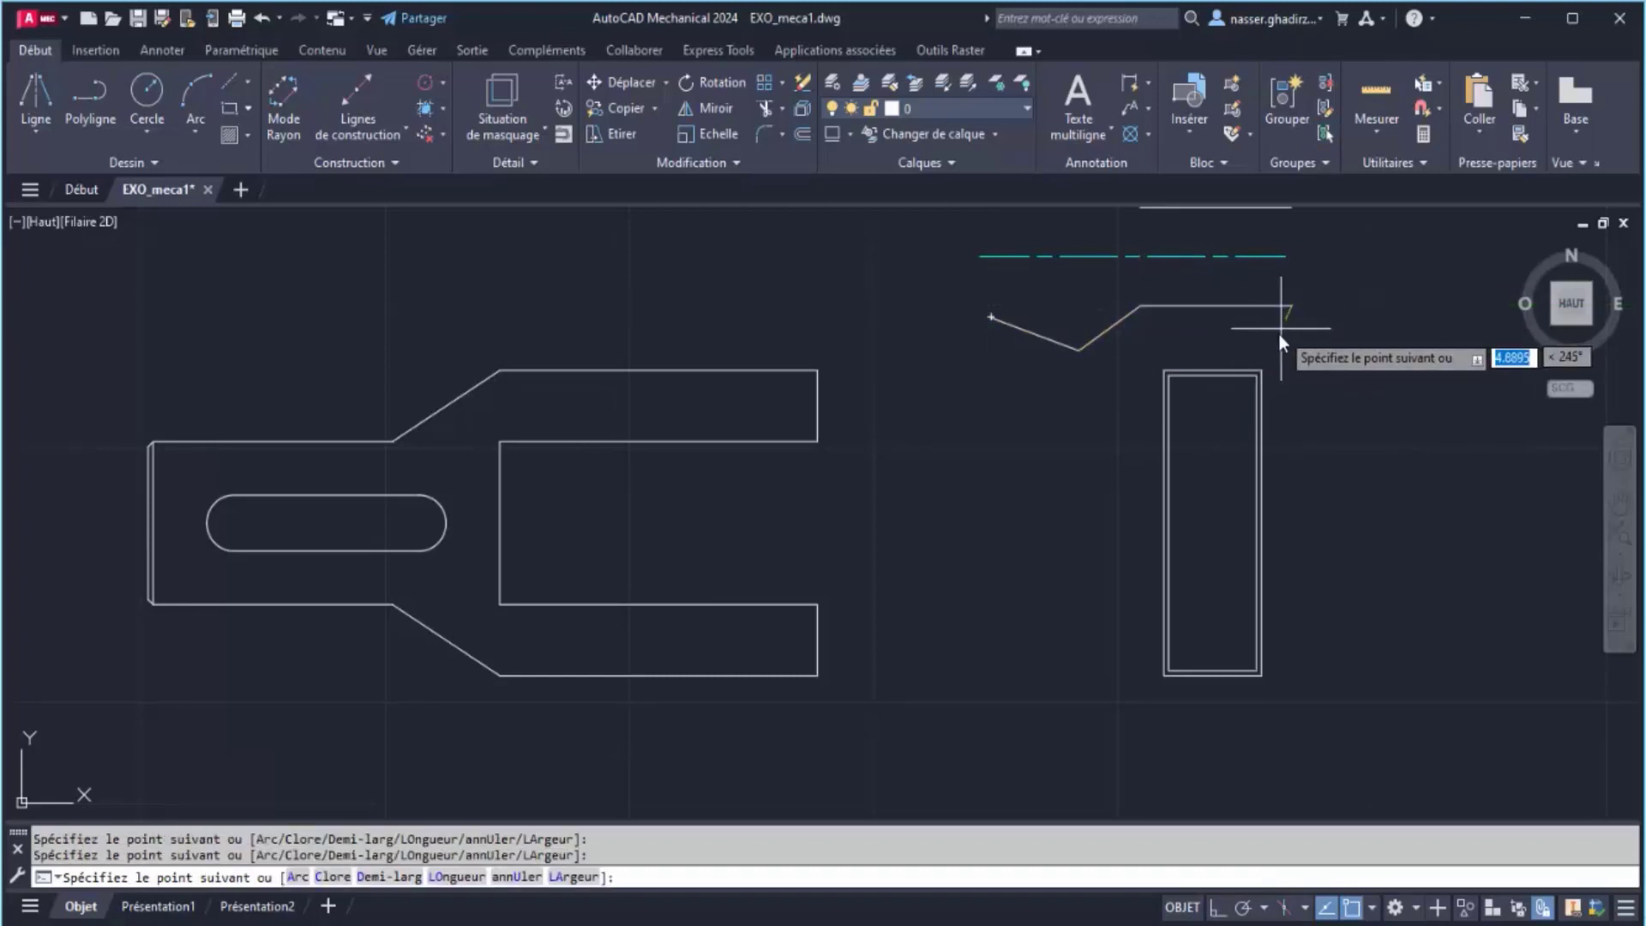
middle_click_drag(1279, 334, 1274, 518)
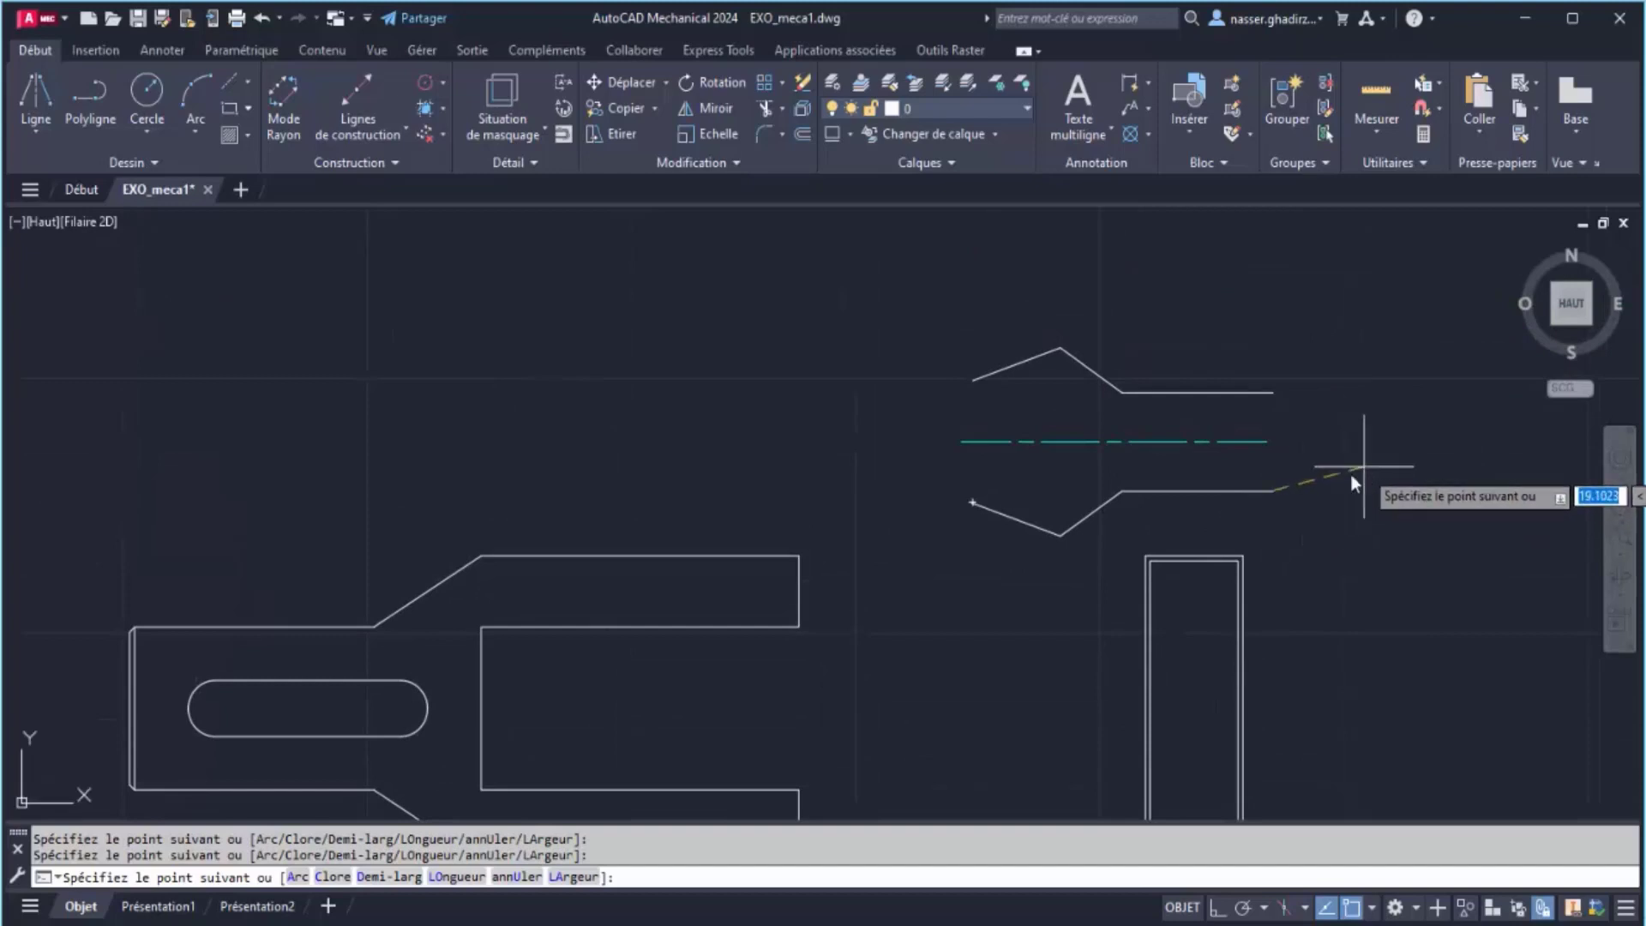
left_click(1272, 444)
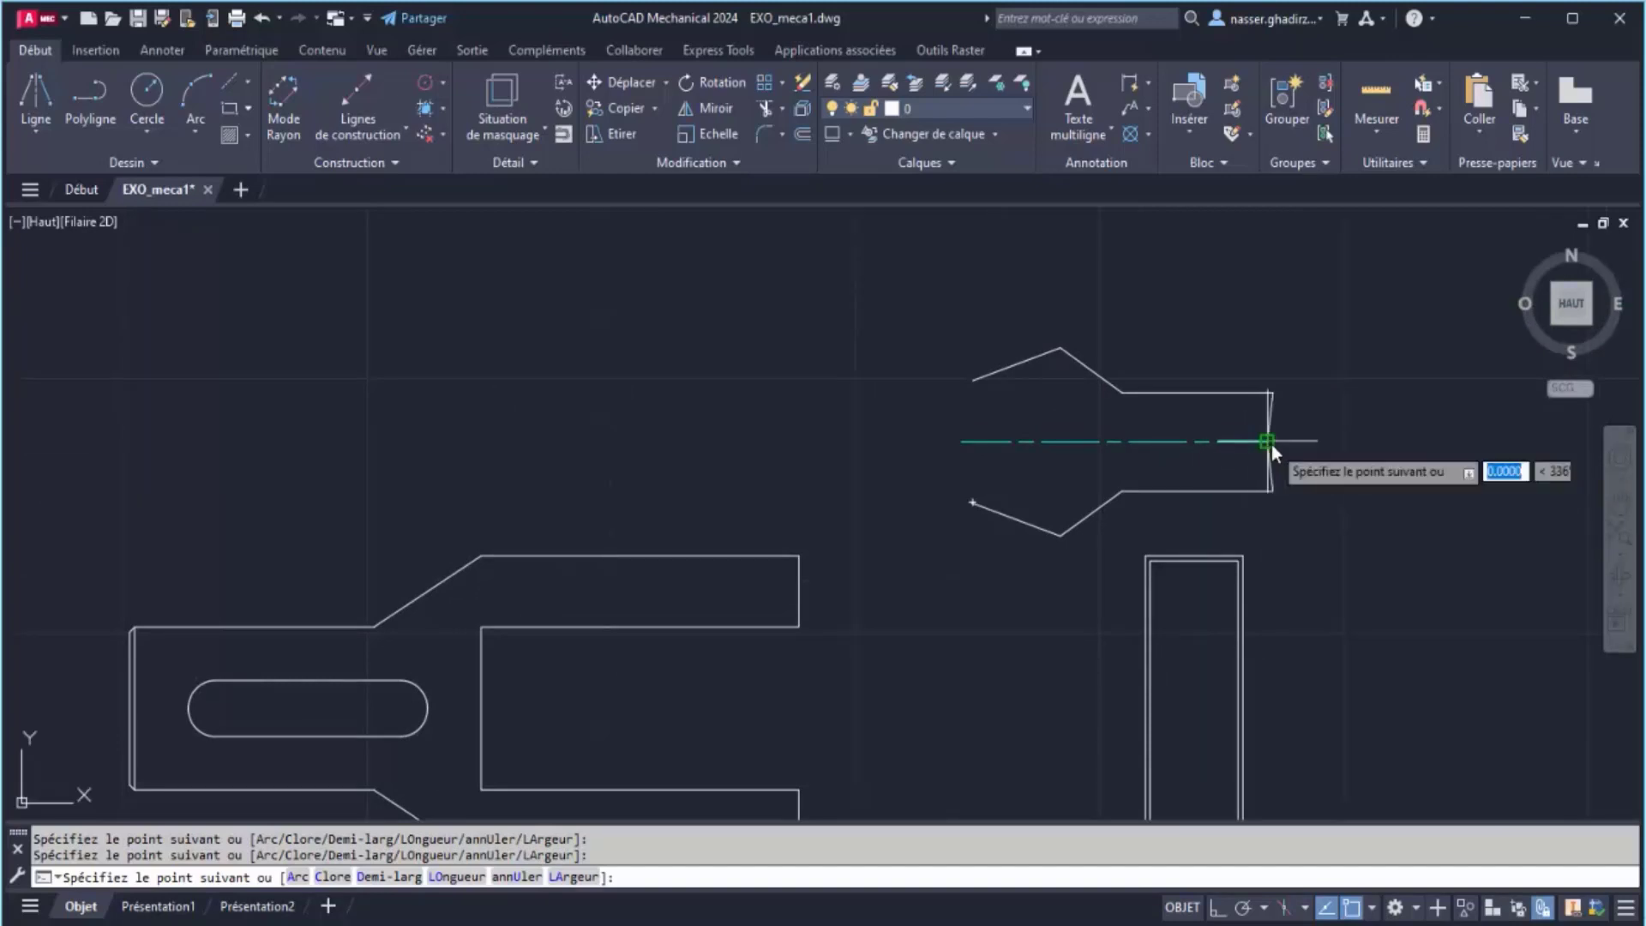
key("Return")
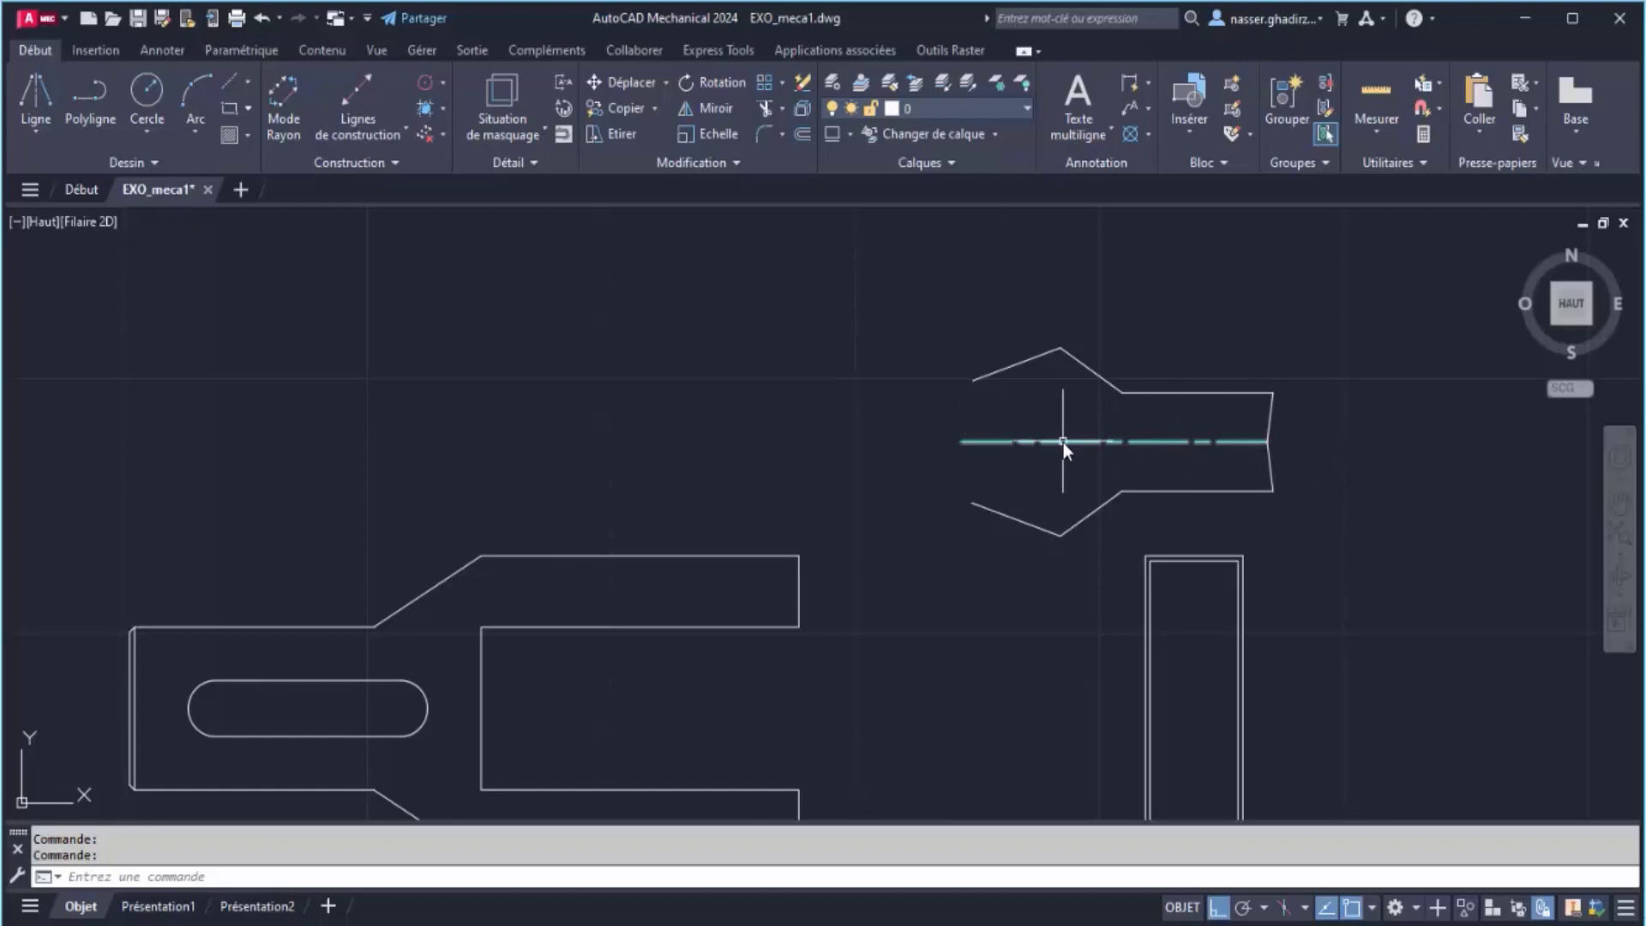
Check the layer list for the axis layer, and delete the mirrored profile together with its axis
left_click(999, 108)
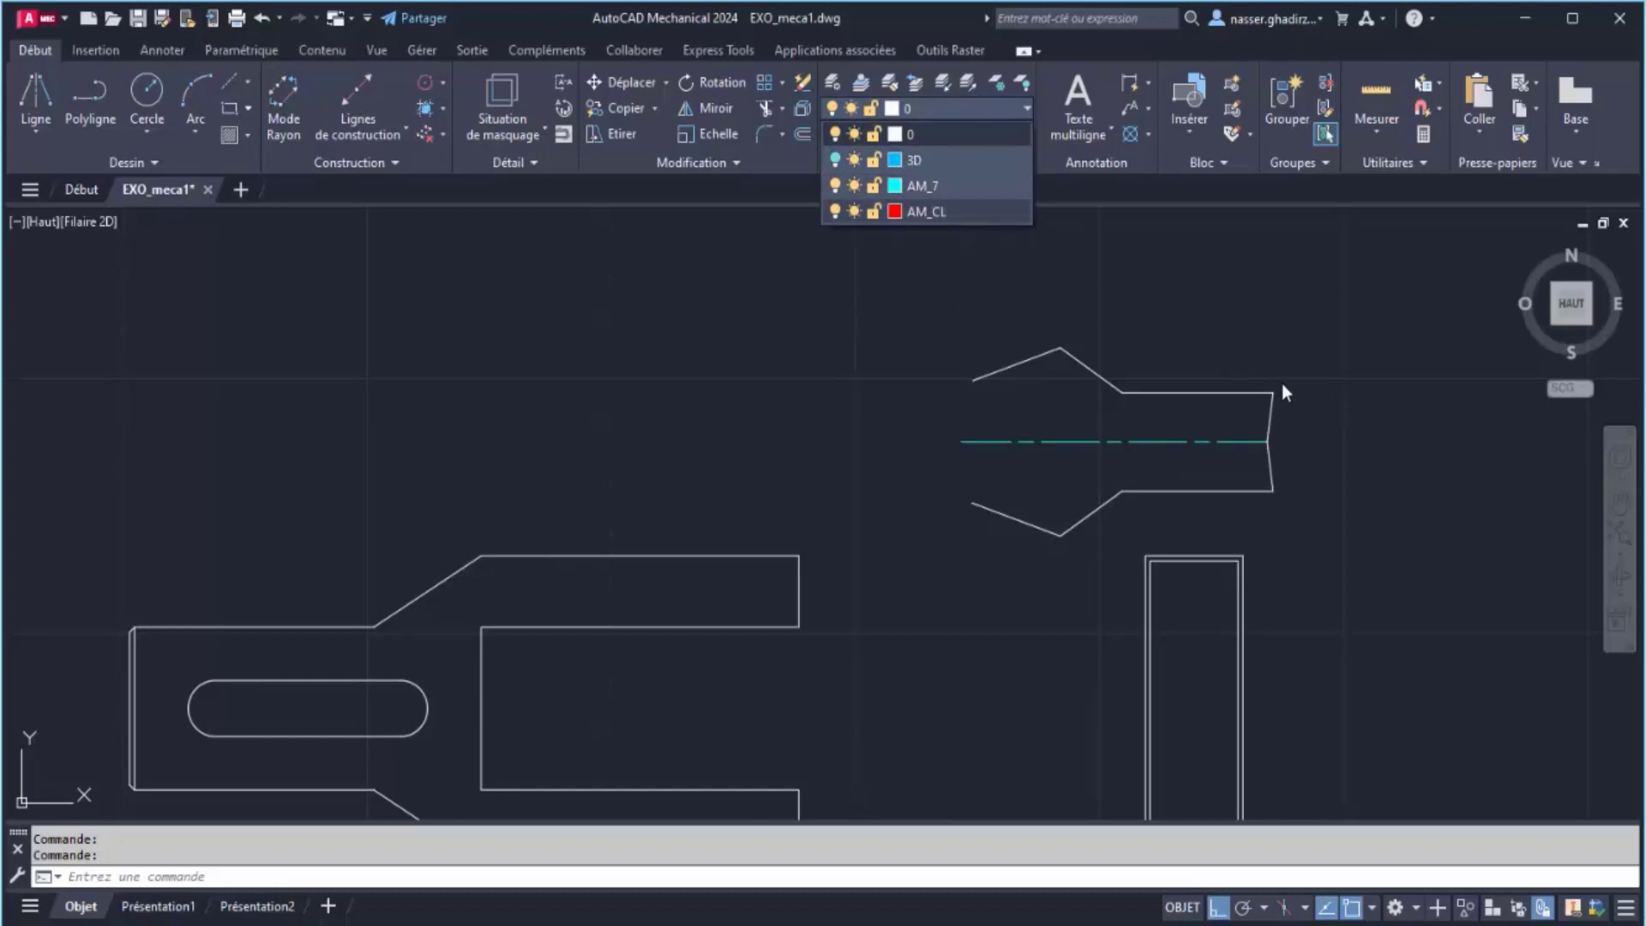
left_click(1325, 410)
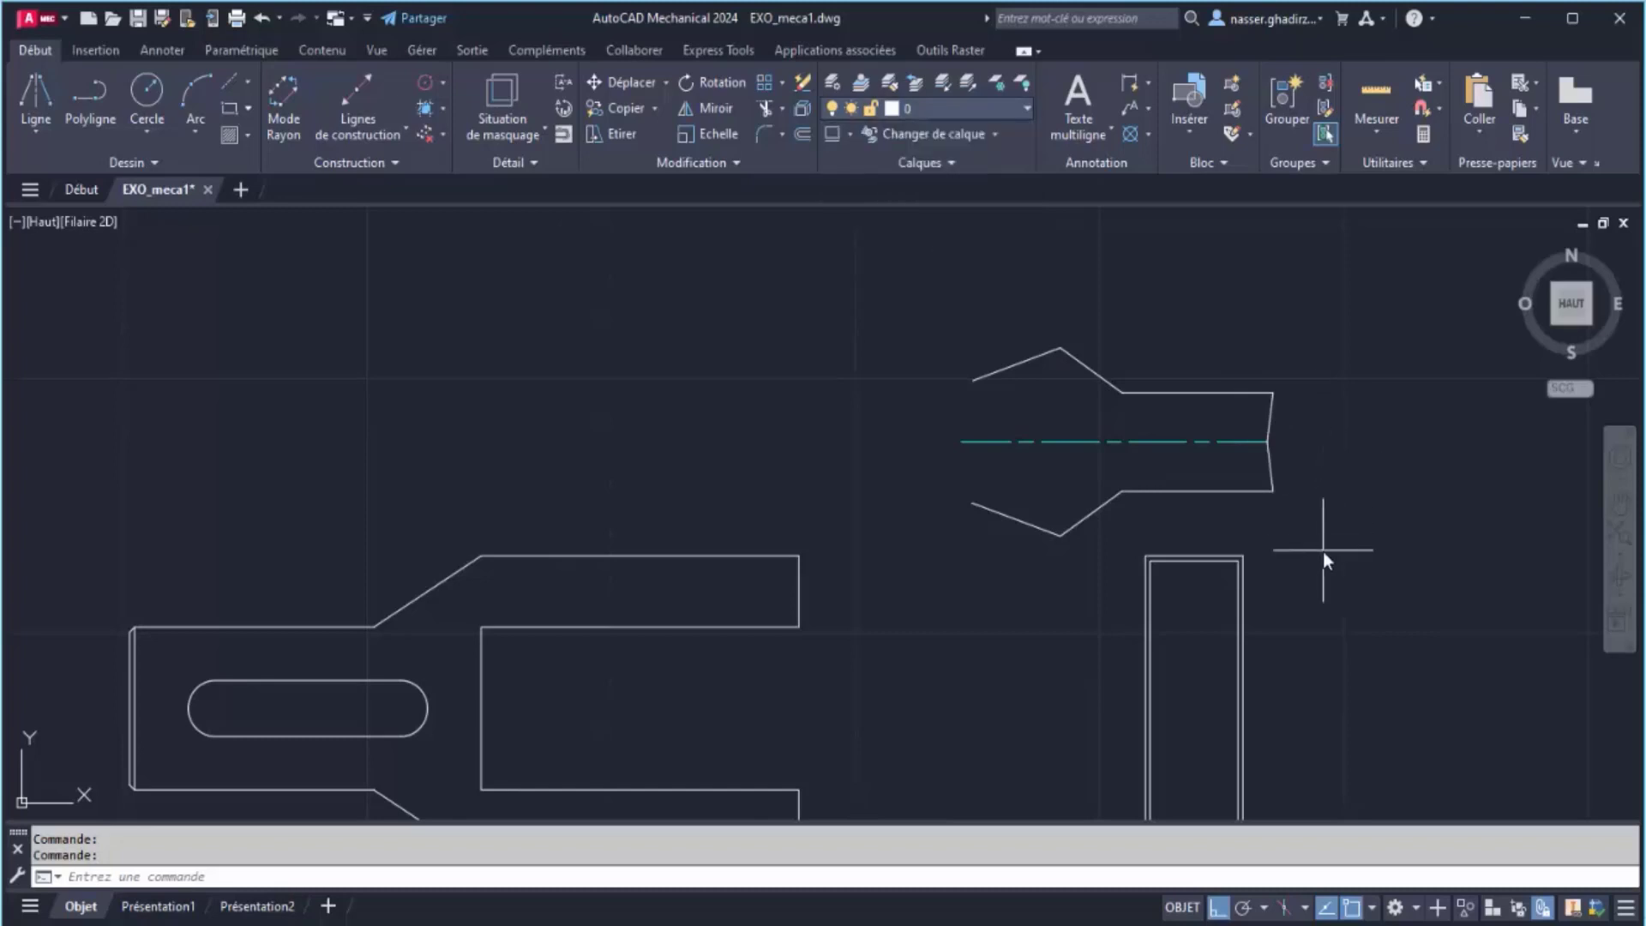
left_click(1323, 551)
left_click(963, 380)
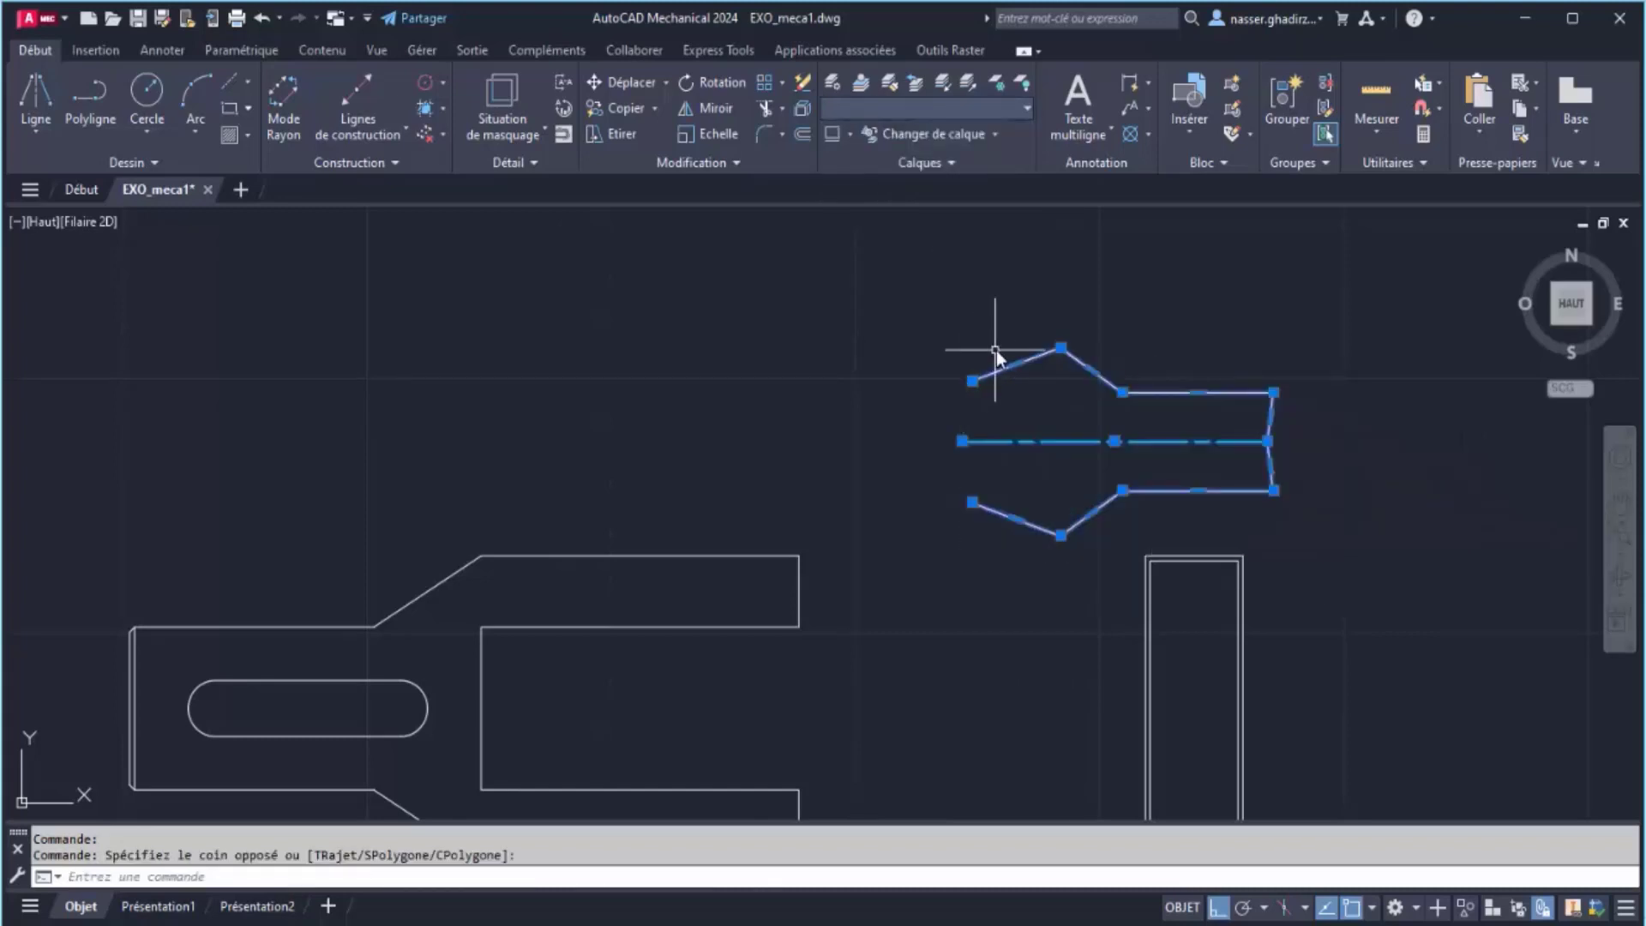
key("Delete")
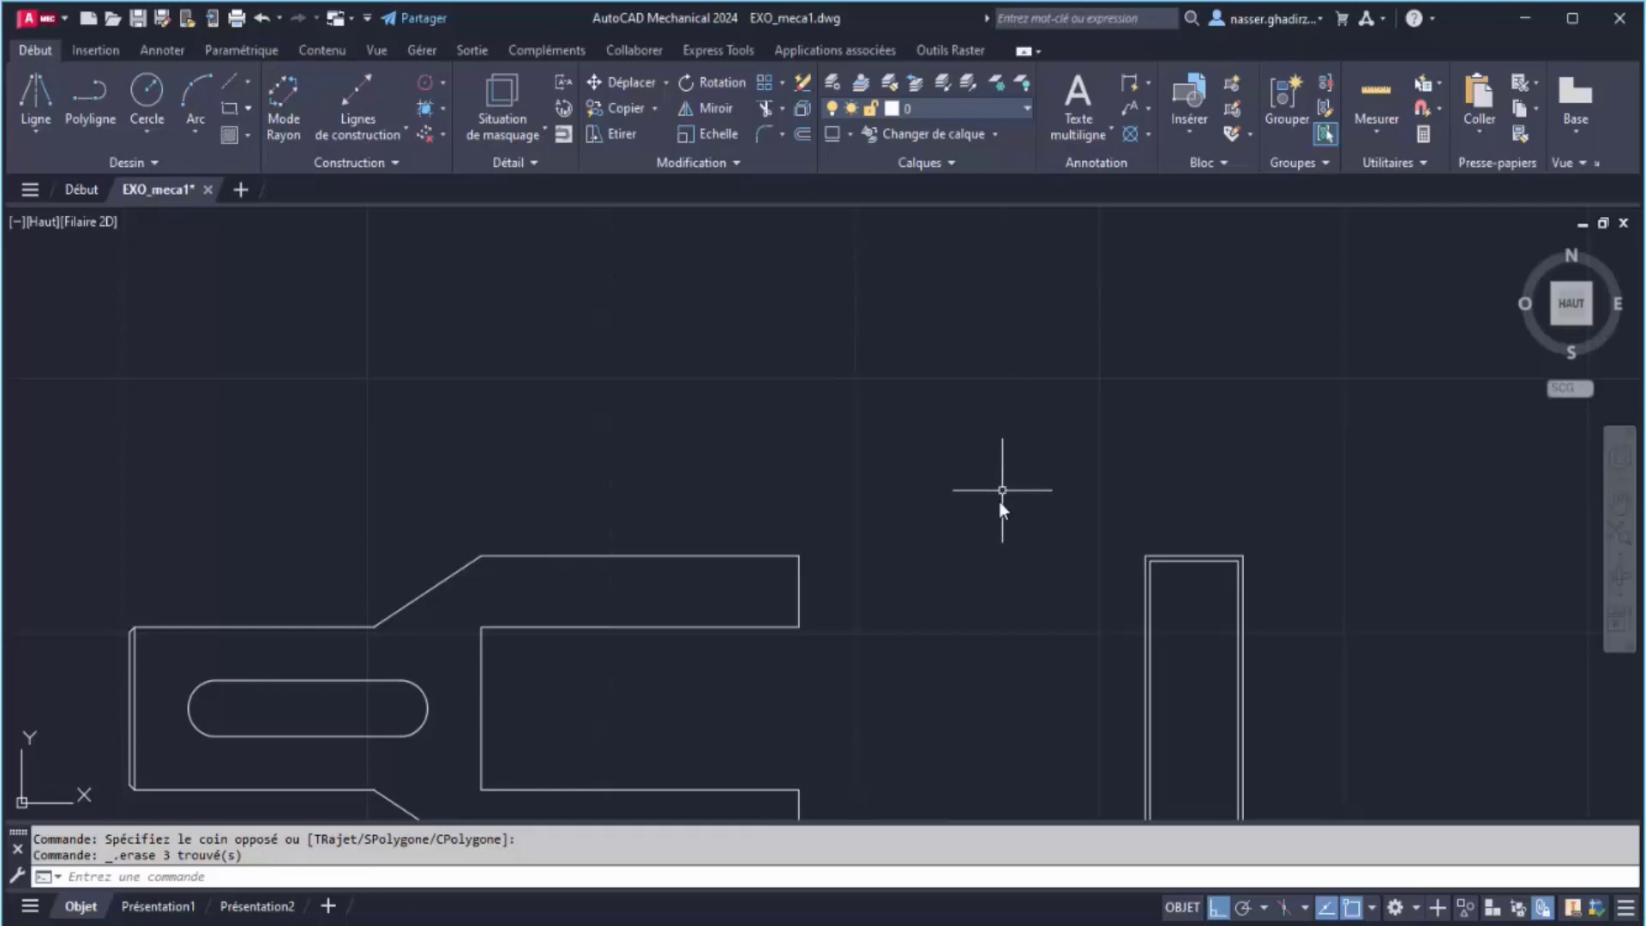
Start a tapped blind hole and choose the Métrique (Filetage usuel) standard with its front view (Avant)
scroll(999, 485, "down", 3)
mouse_move(947, 482)
middle_mouse_down()
mouse_move(976, 306)
mouse_move(974, 442)
mouse_move(867, 425)
middle_mouse_up()
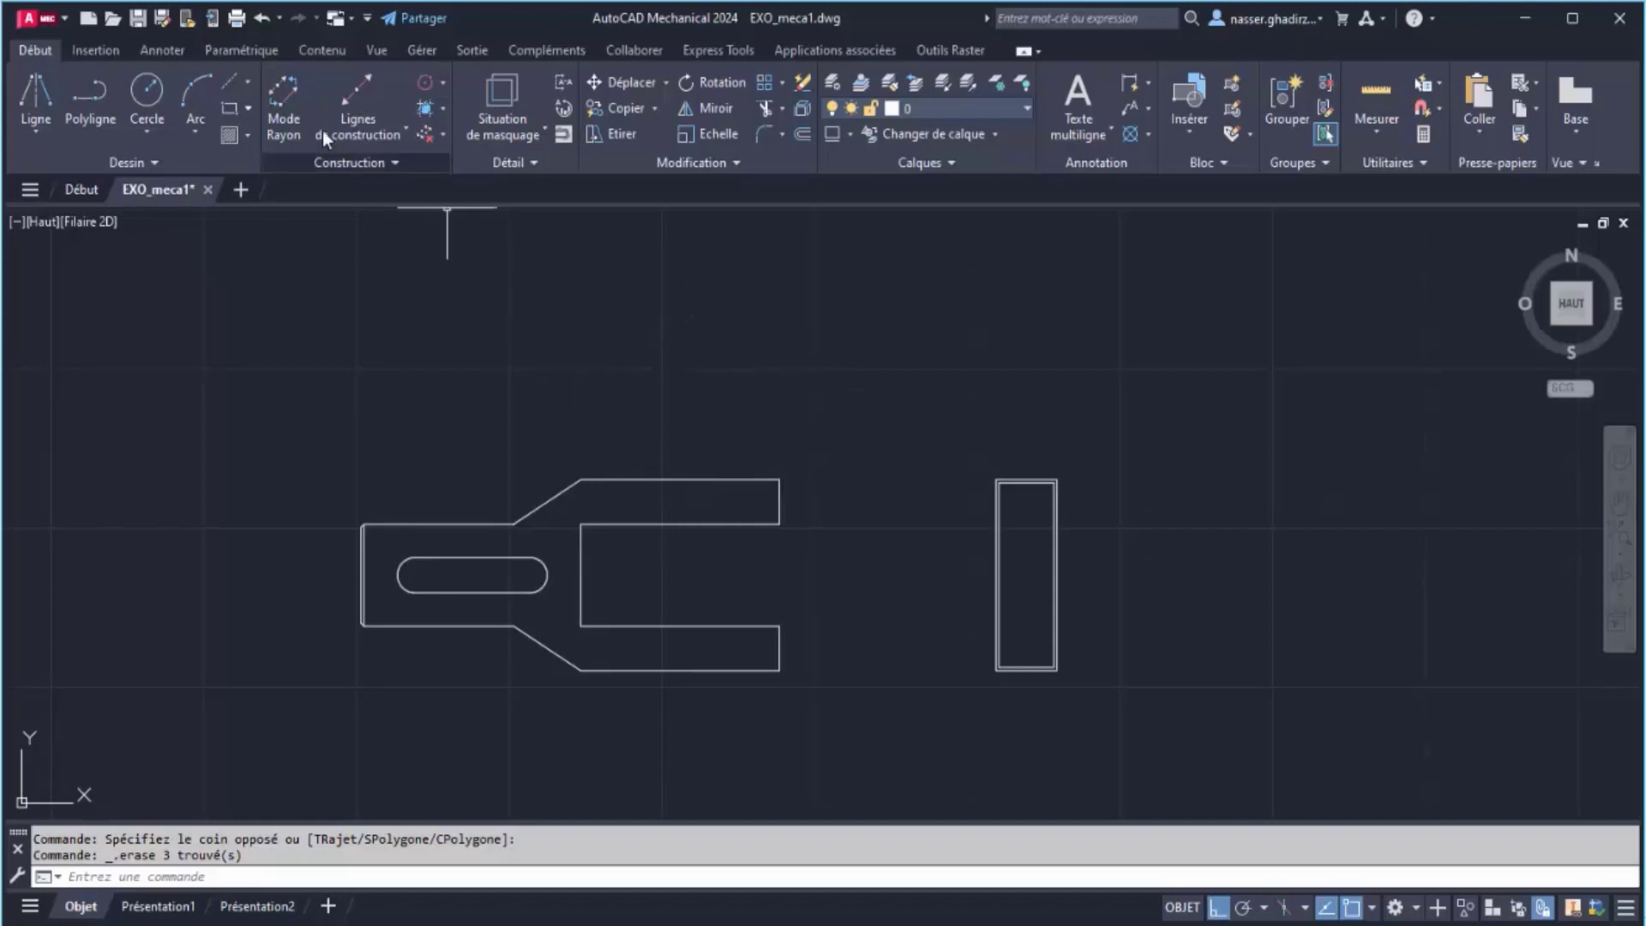
left_click(312, 50)
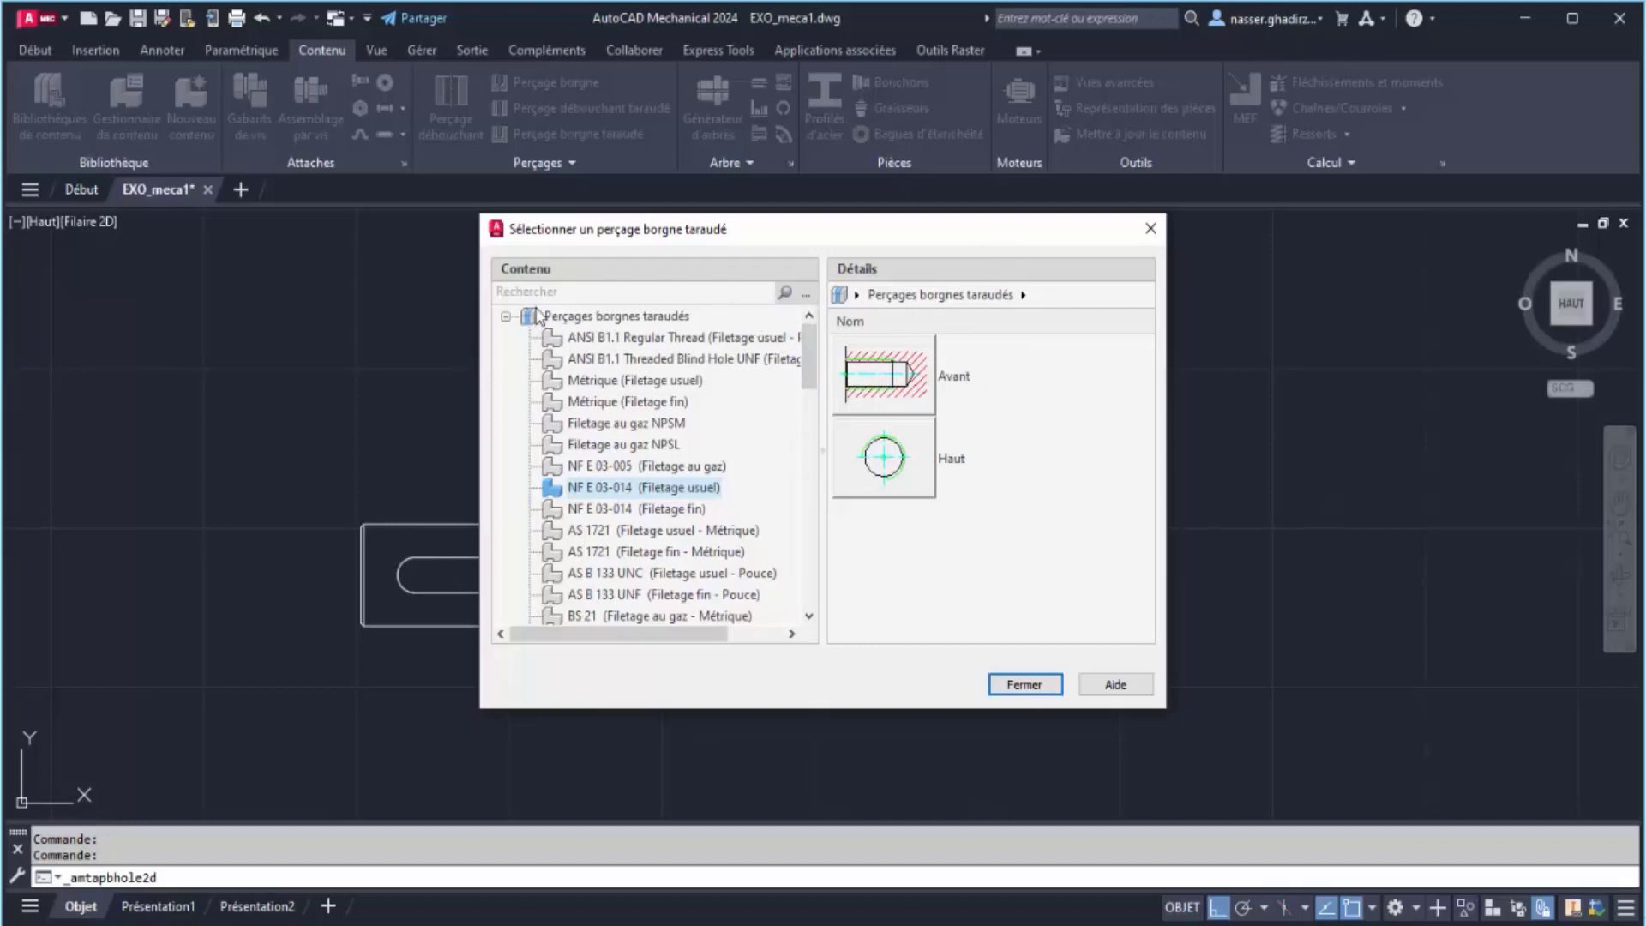
left_click(505, 316)
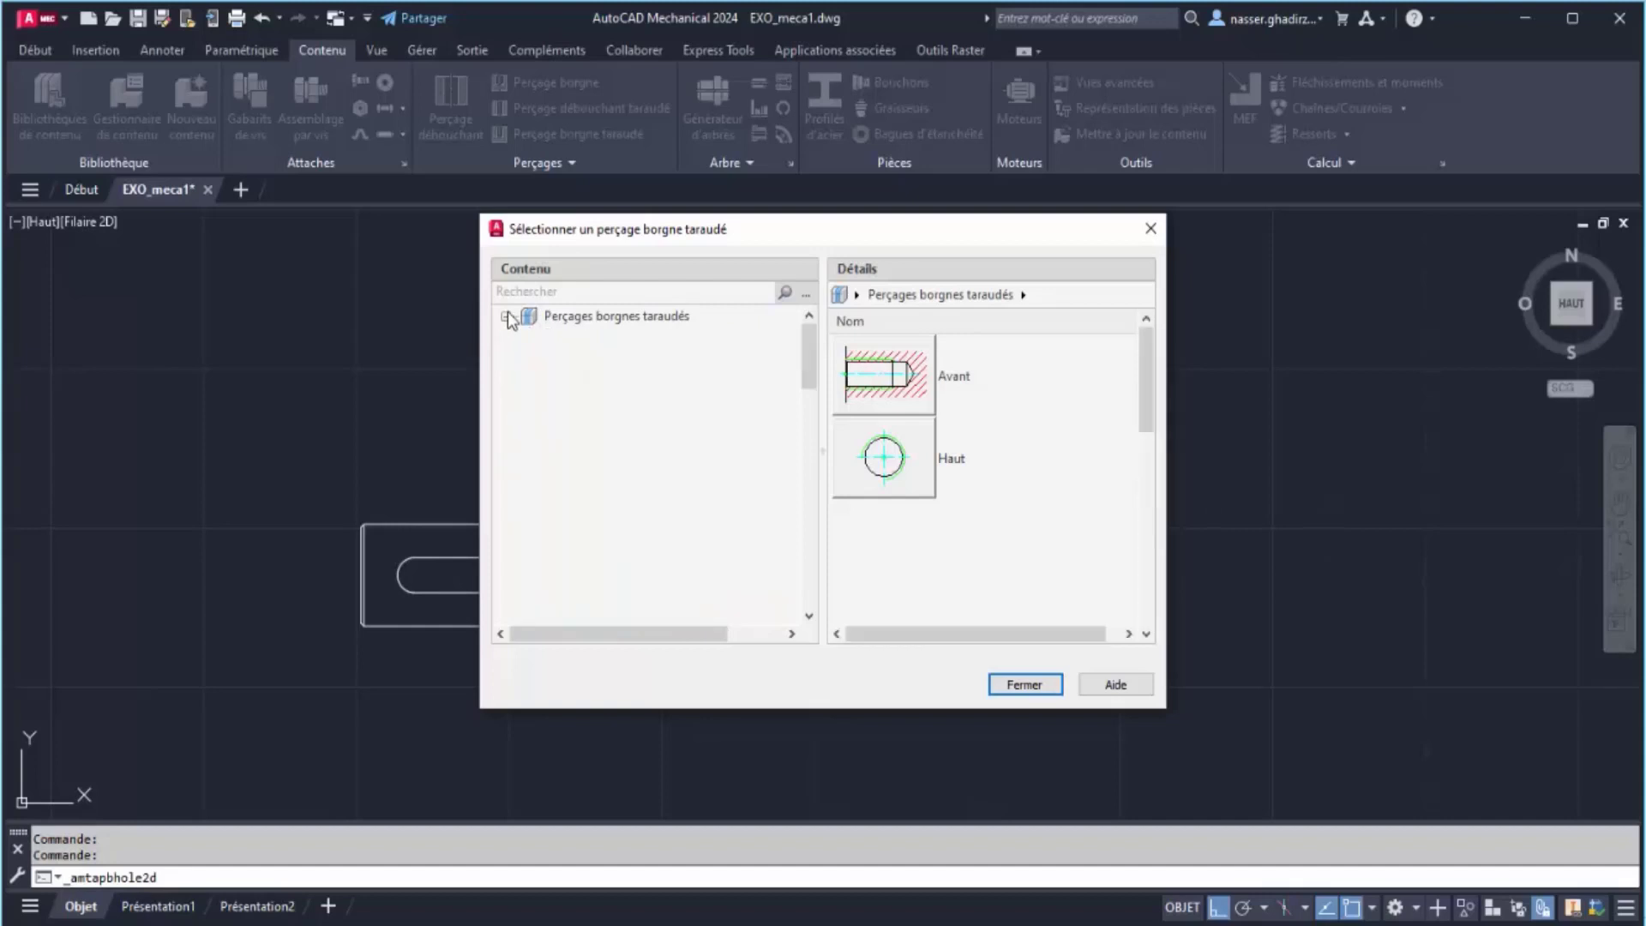
left_click(506, 316)
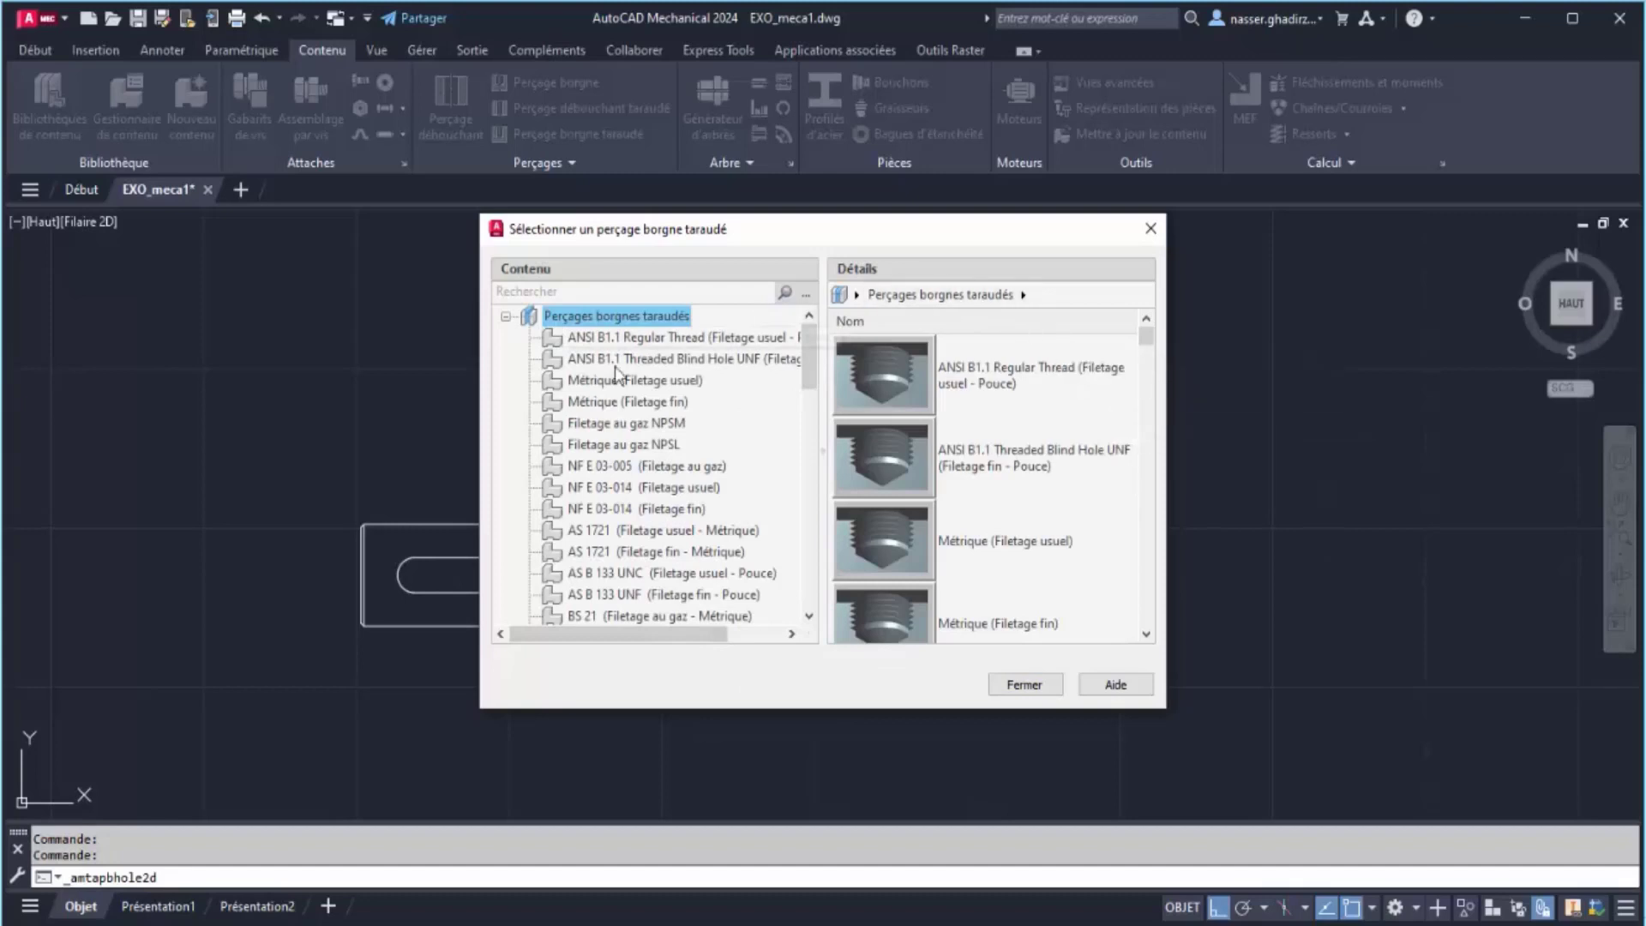
double_click(983, 542)
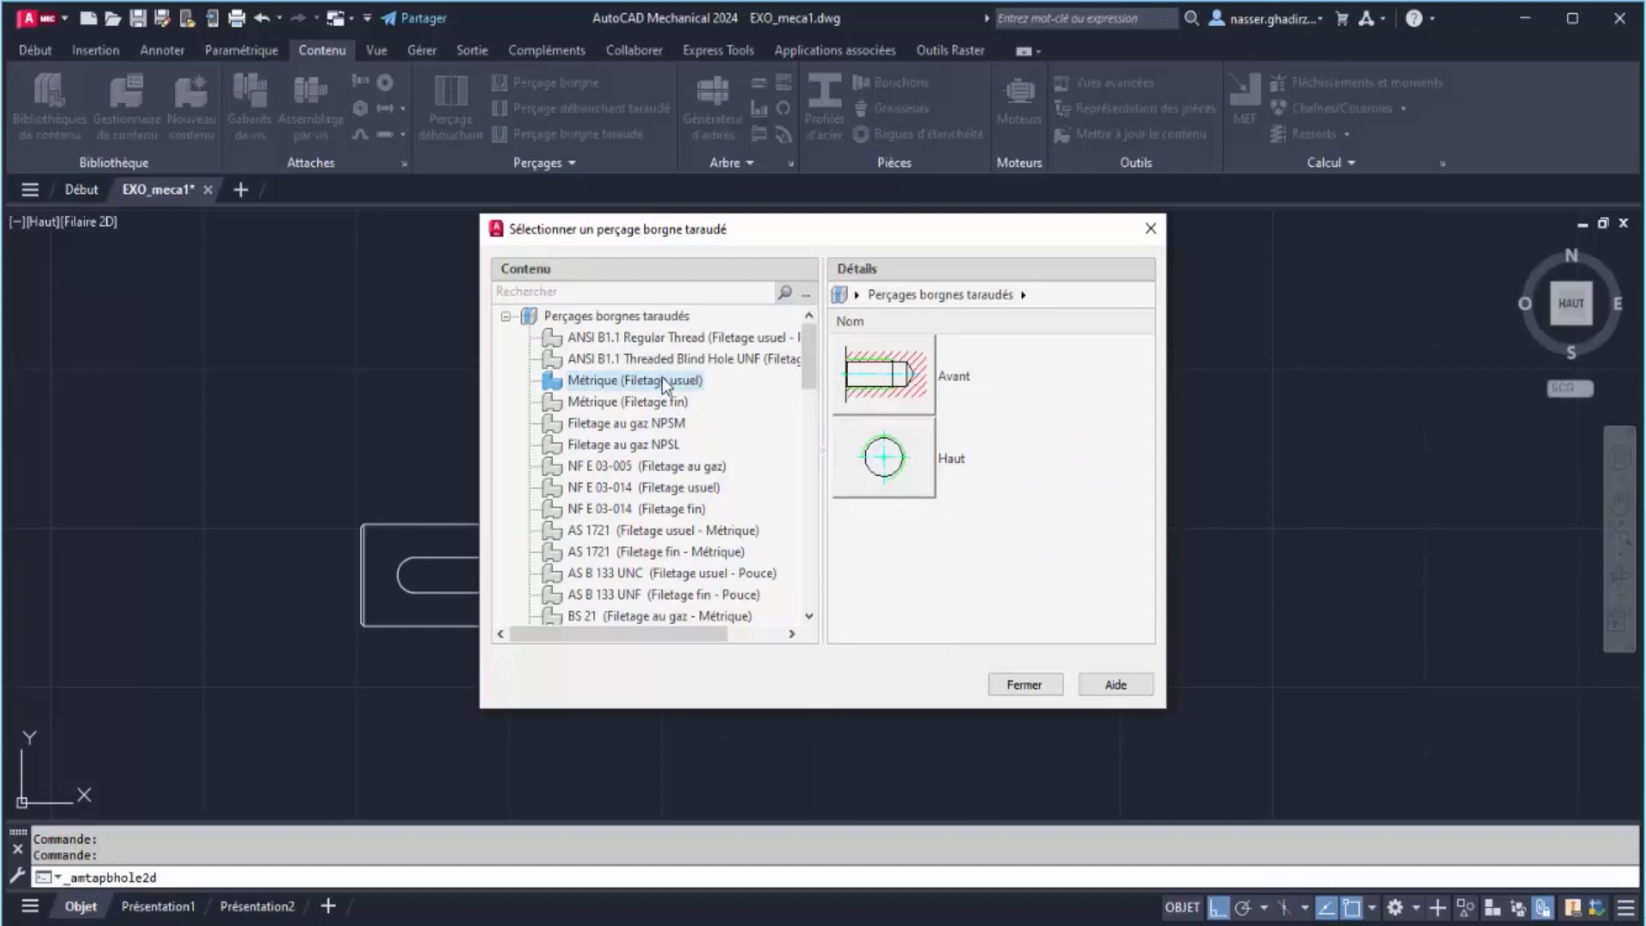
left_click(889, 377)
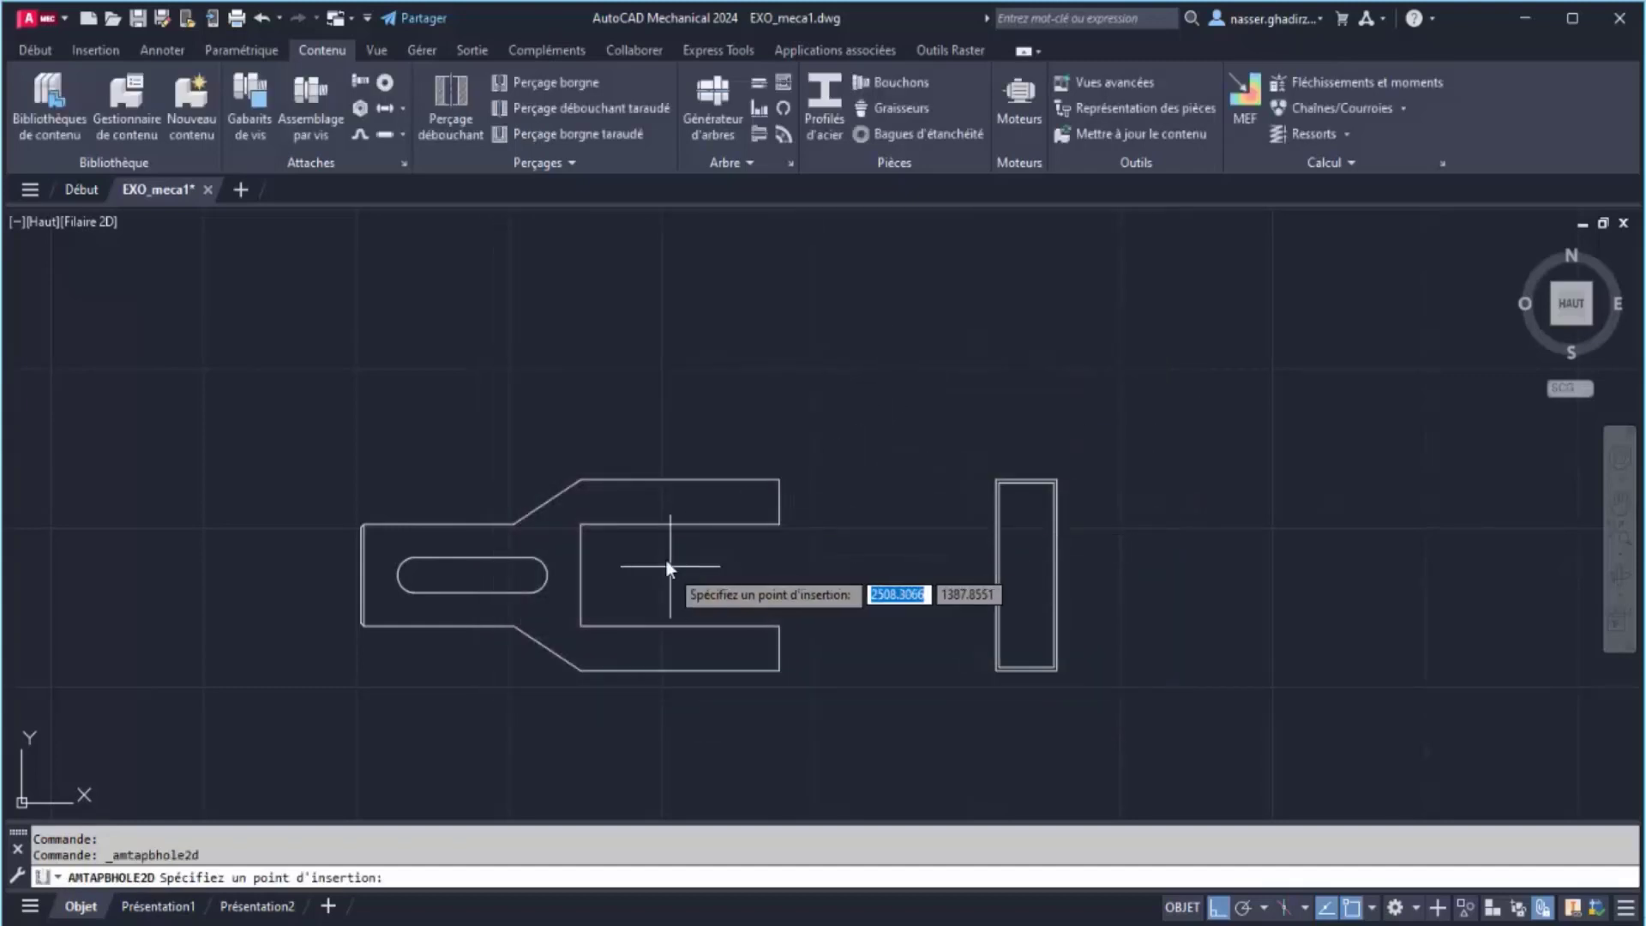
Place the hole at the midpoint of the upper prong's end edge, pointing into the prong, with size M6 and a freehand depth
scroll(665, 531, "up", 4)
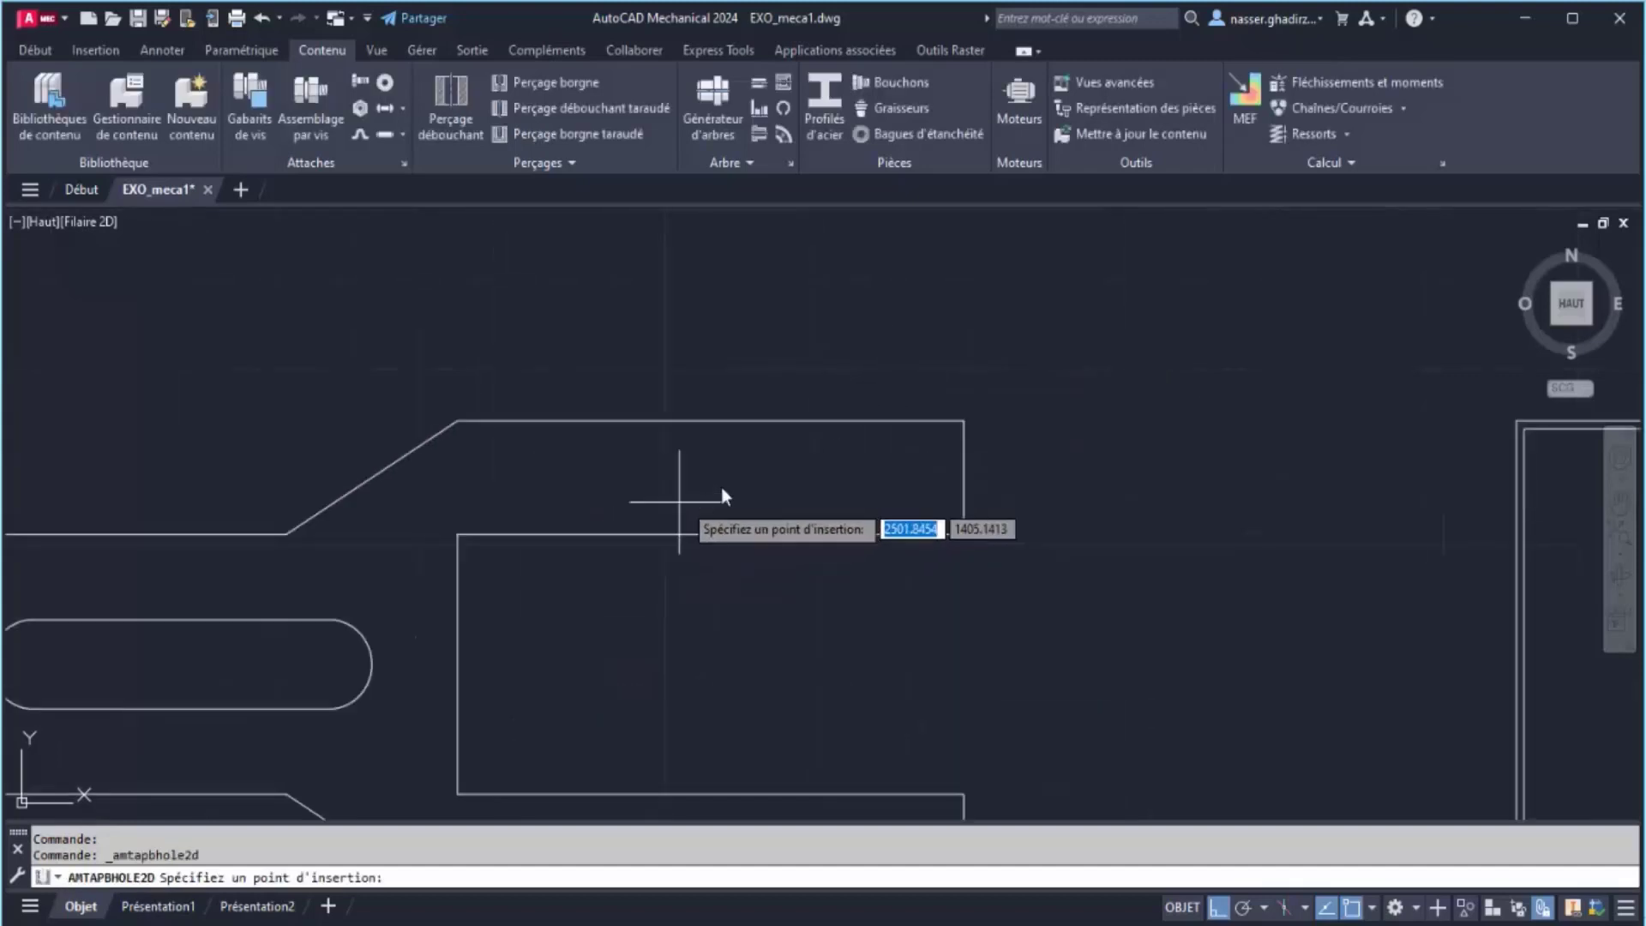
left_click(965, 473)
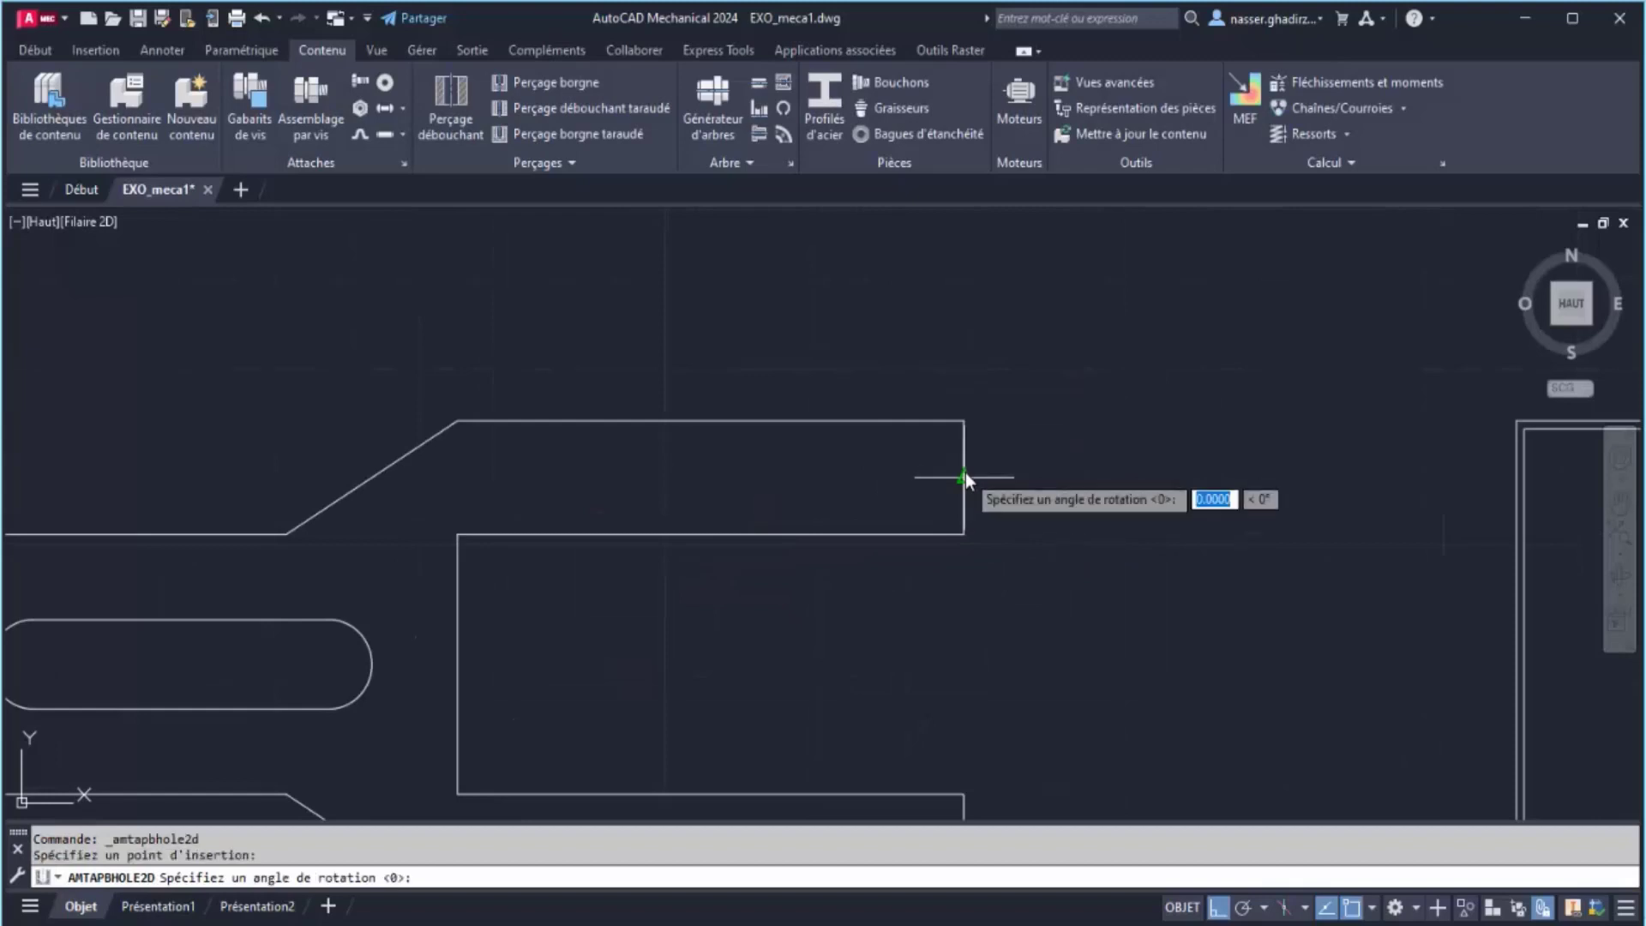
left_click(744, 470)
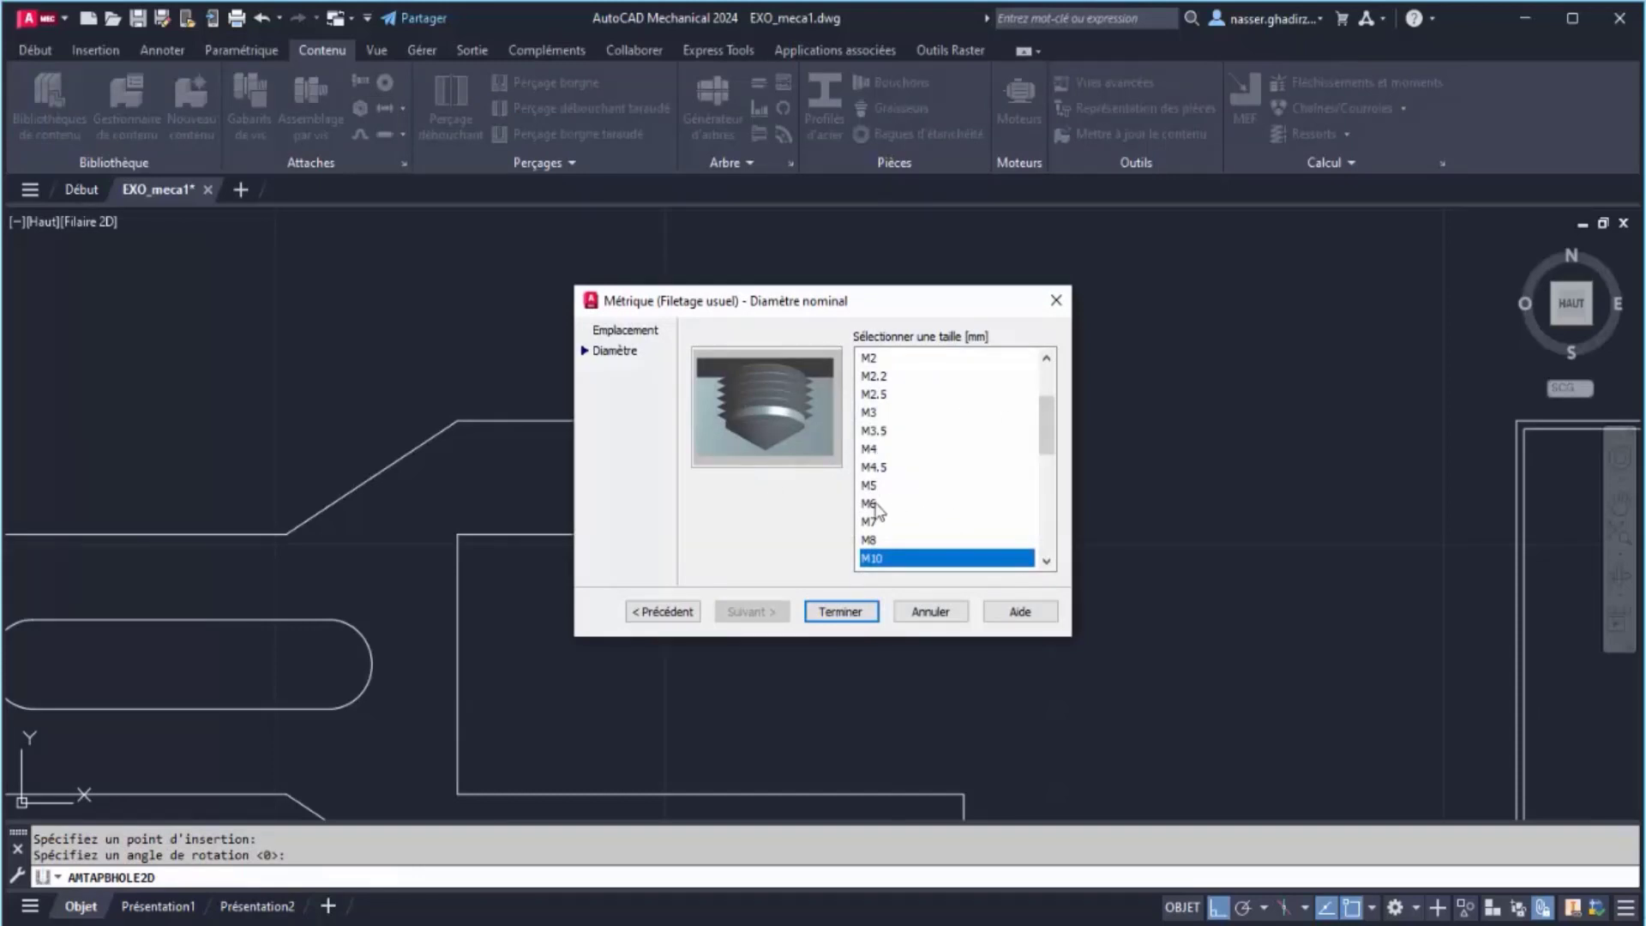
left_click(869, 504)
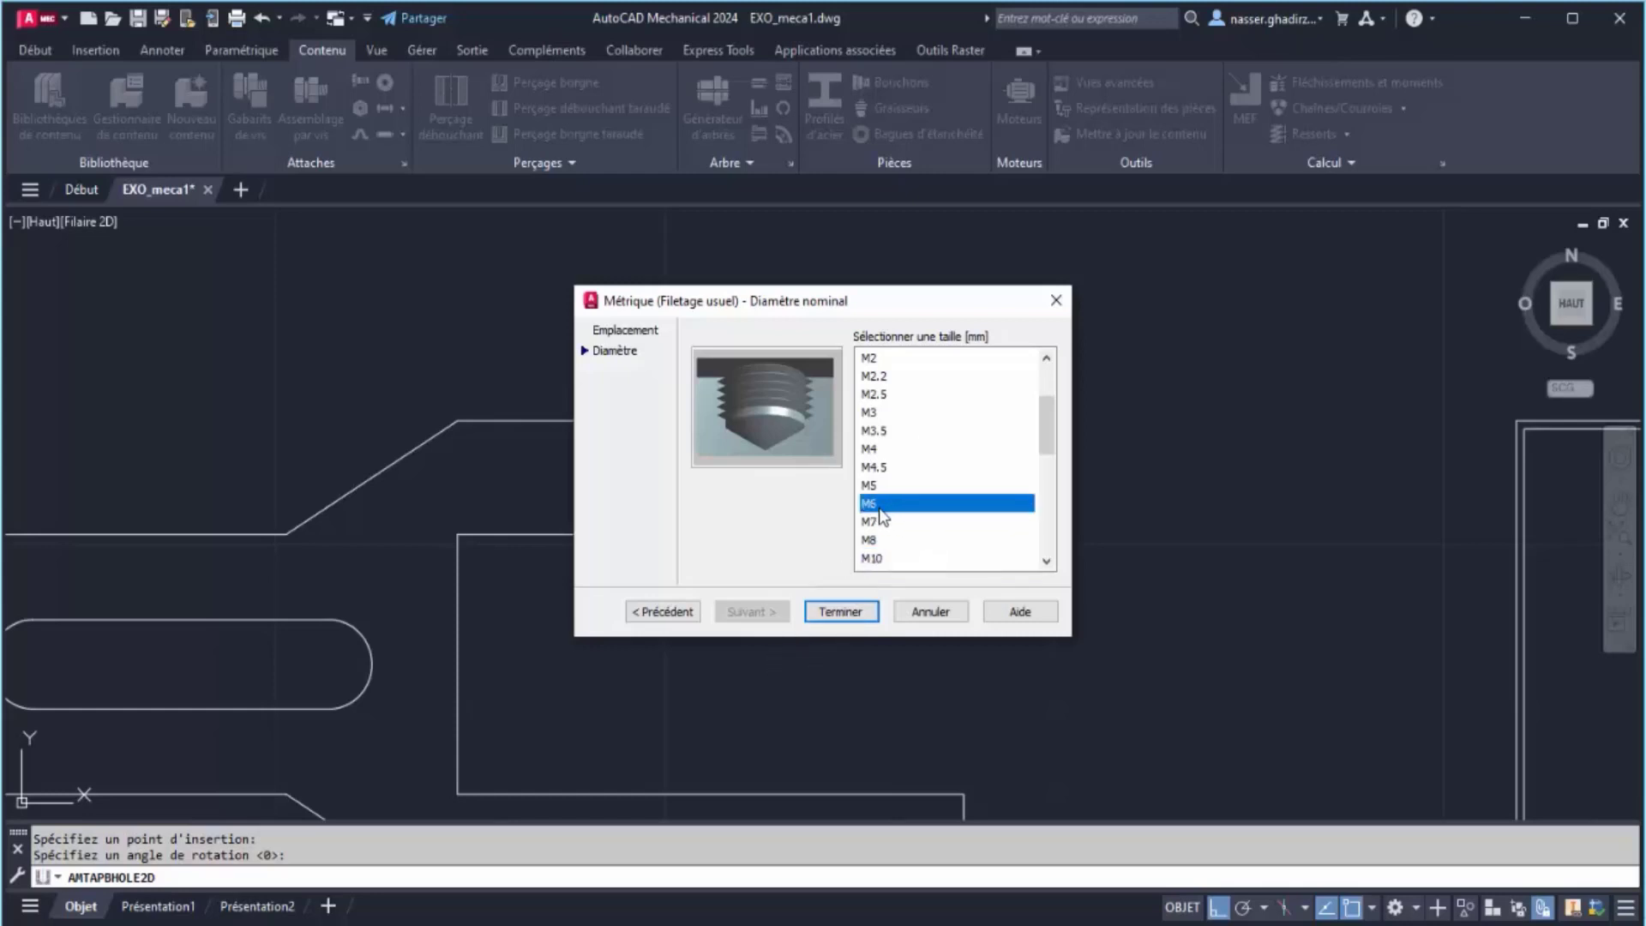
left_click(840, 611)
key("Return")
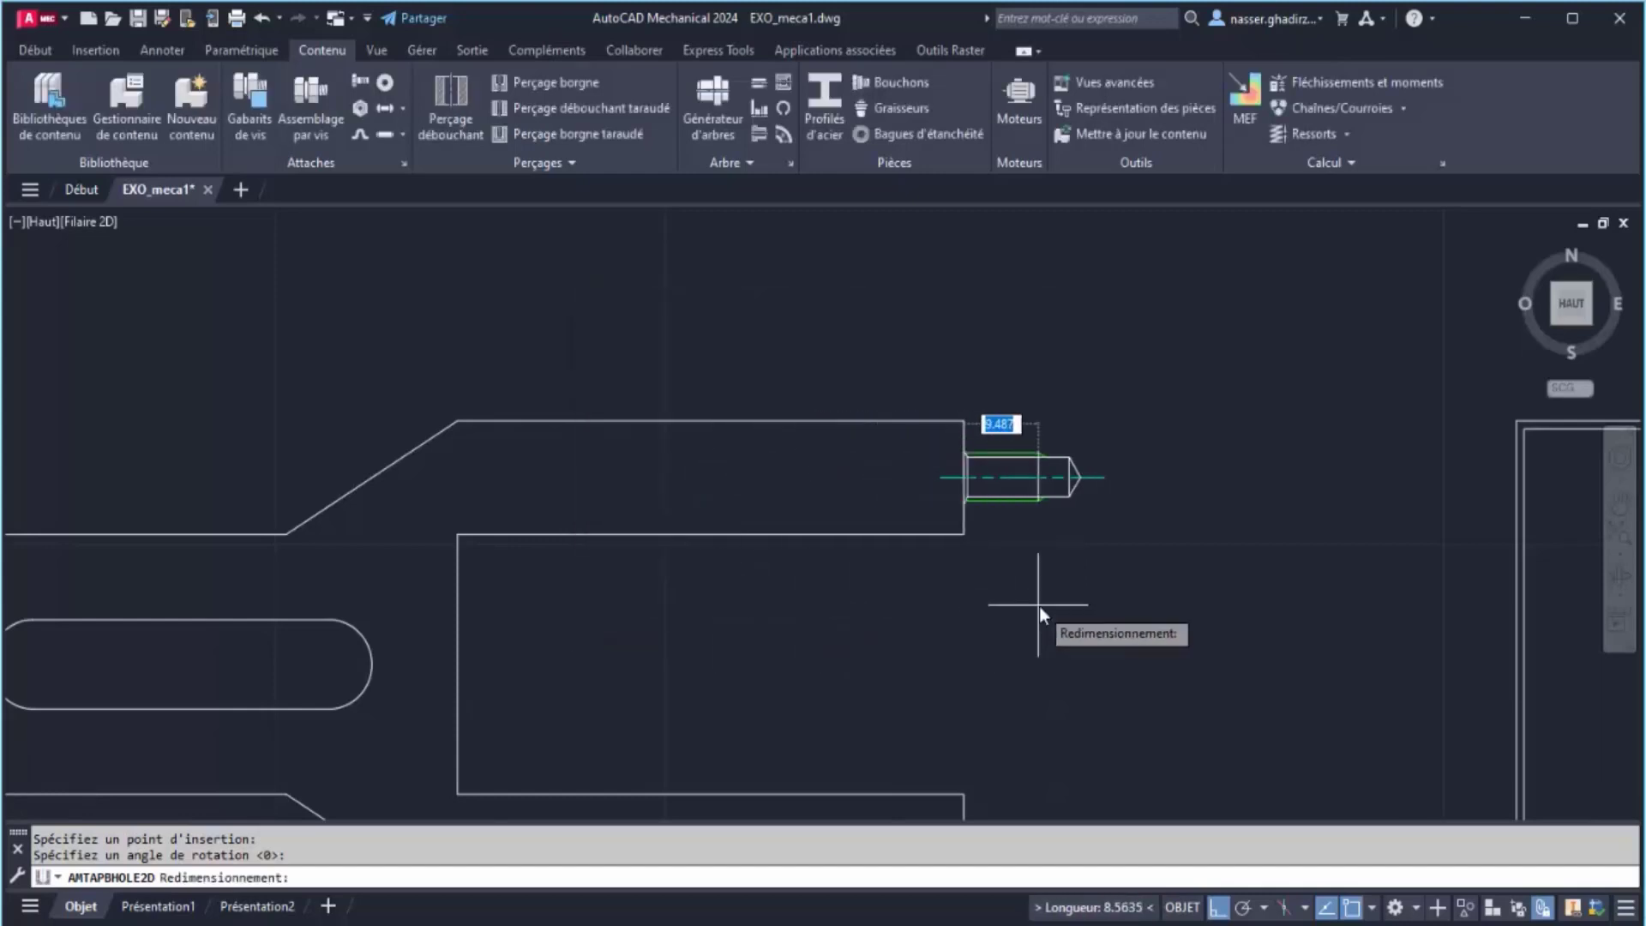
left_click(782, 619)
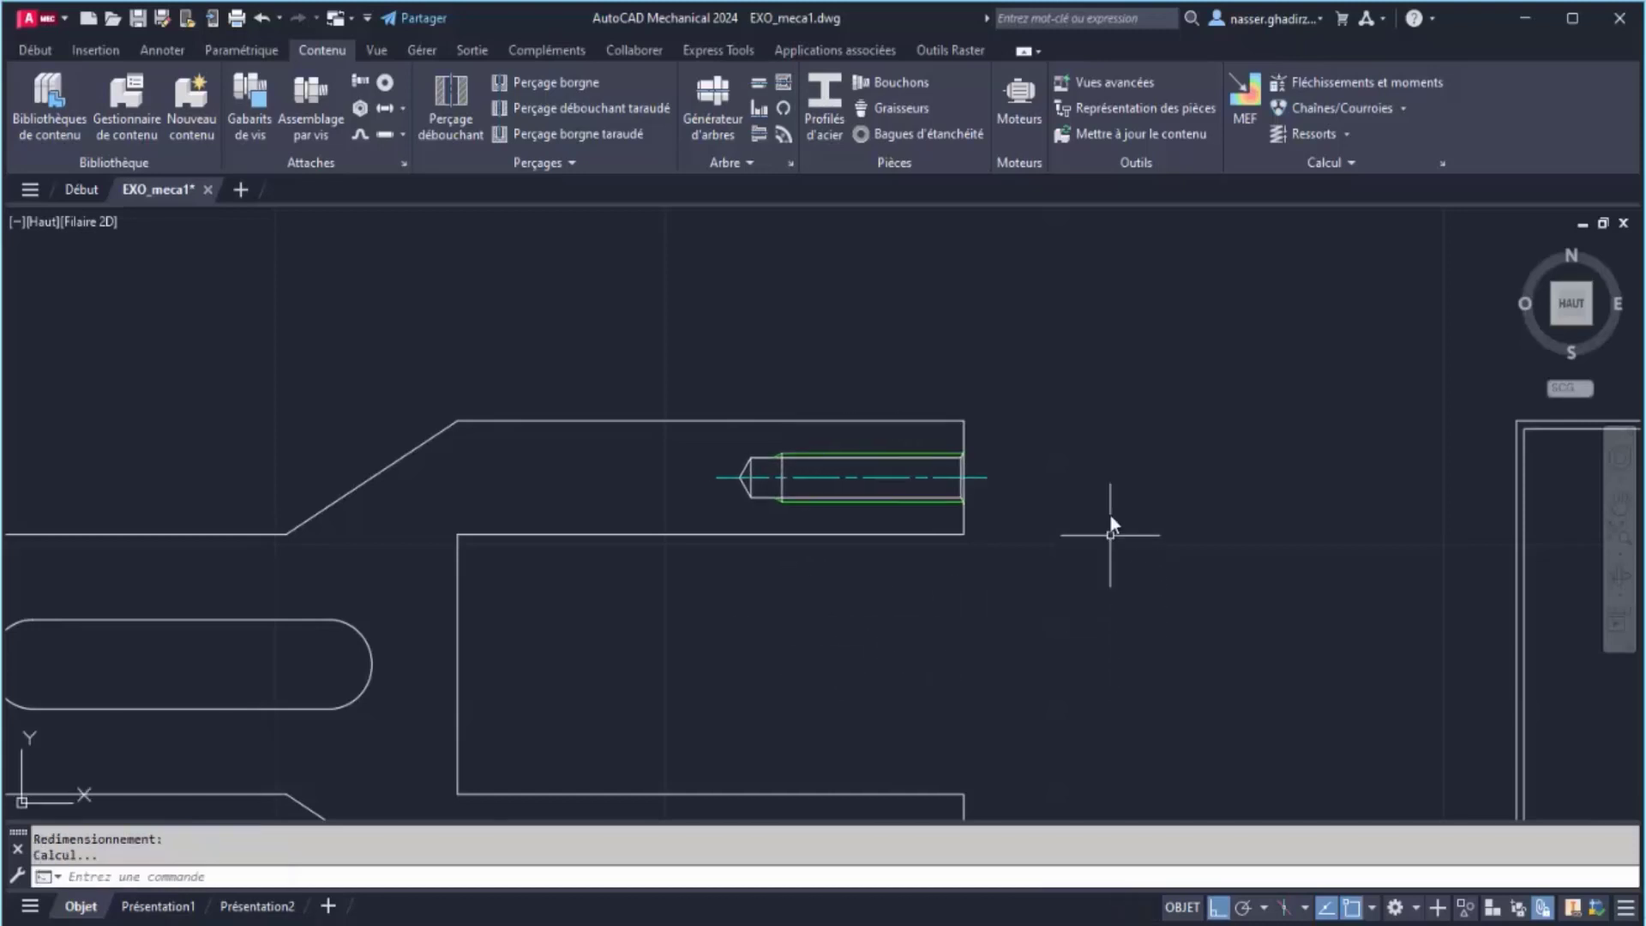
Select the tapped hole in the upper prong and stretch its threaded length deeper into the part
left_click(918, 501)
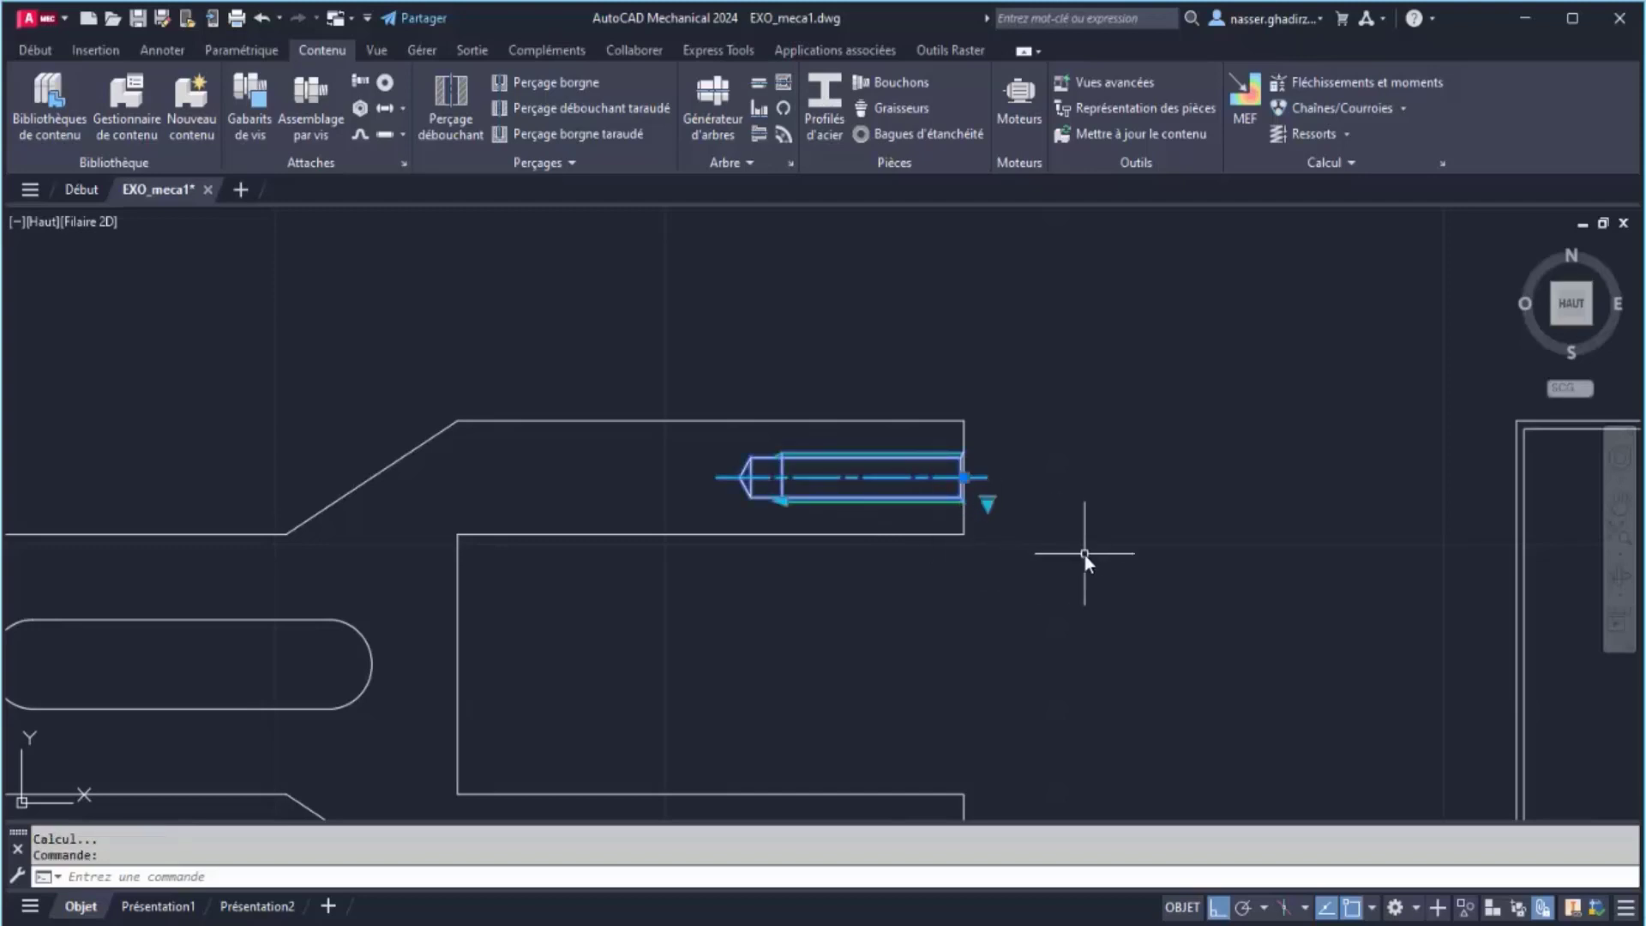
scroll(1128, 429, "up", 4)
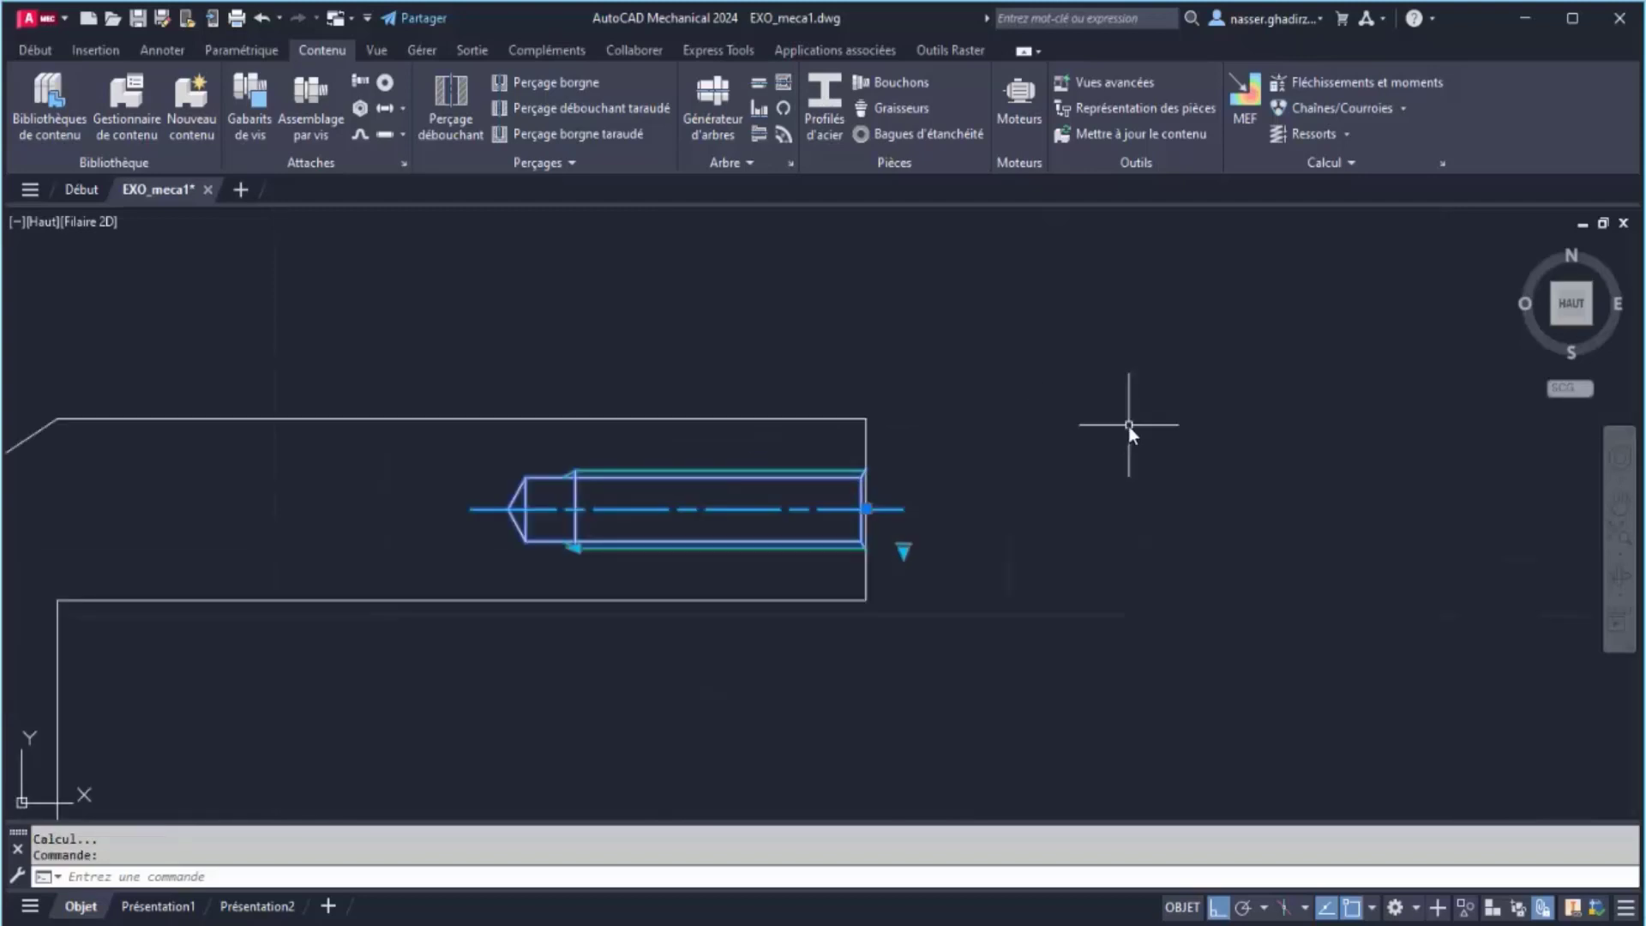
mouse_move(907, 489)
middle_mouse_down()
mouse_move(1133, 267)
mouse_move(1224, 315)
middle_mouse_up()
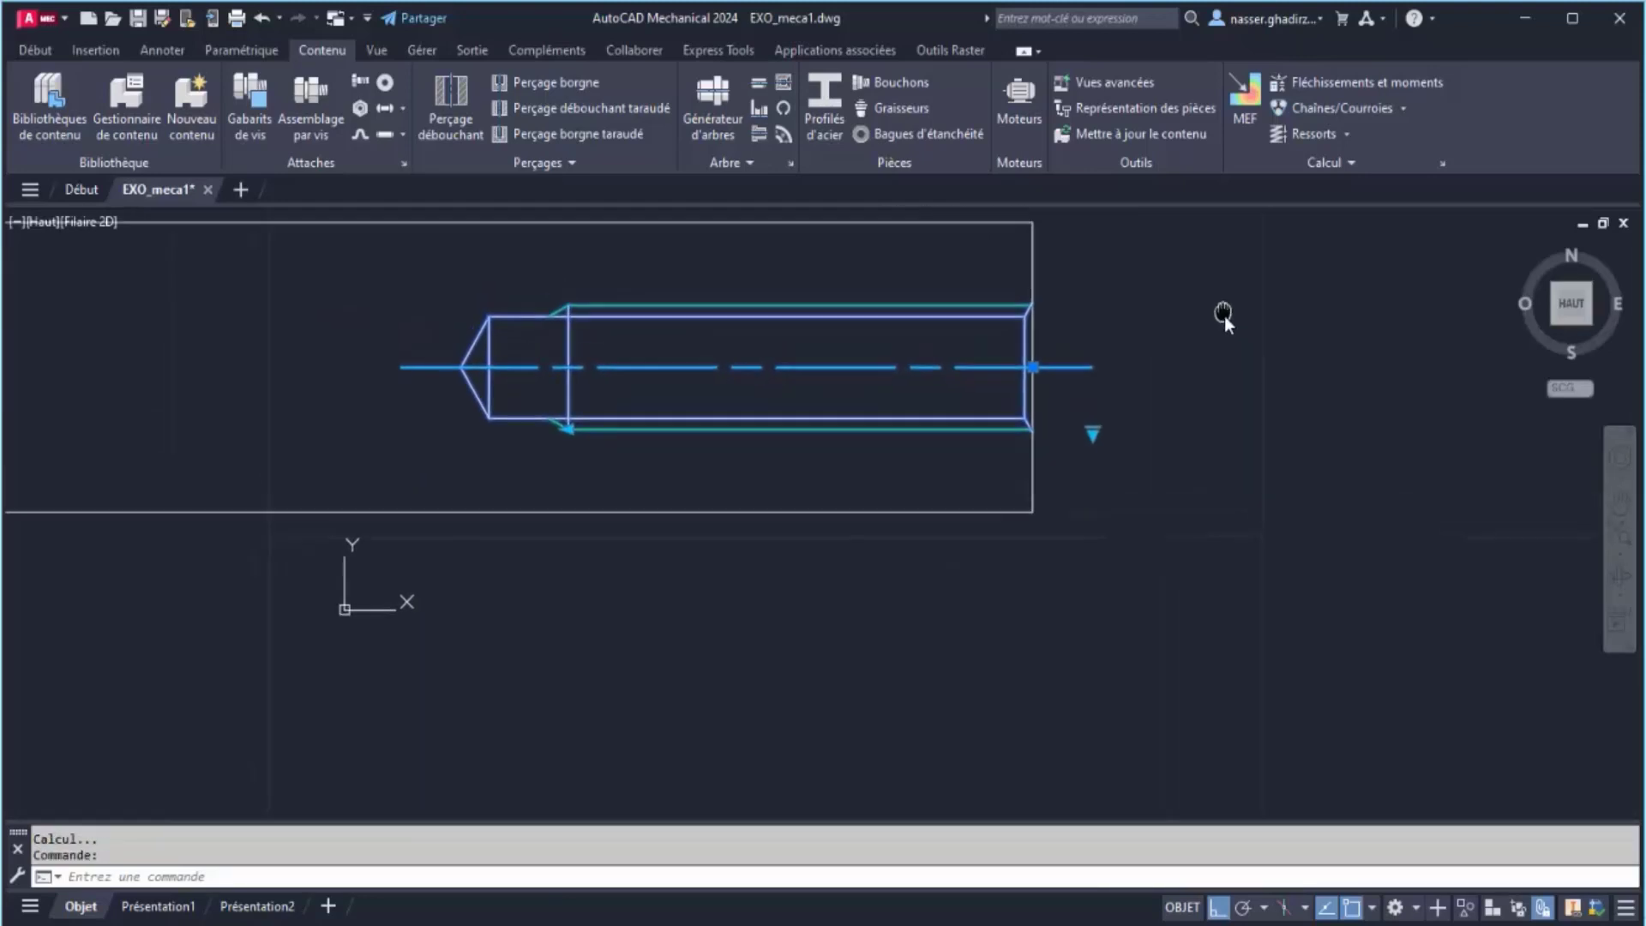
left_click(569, 433)
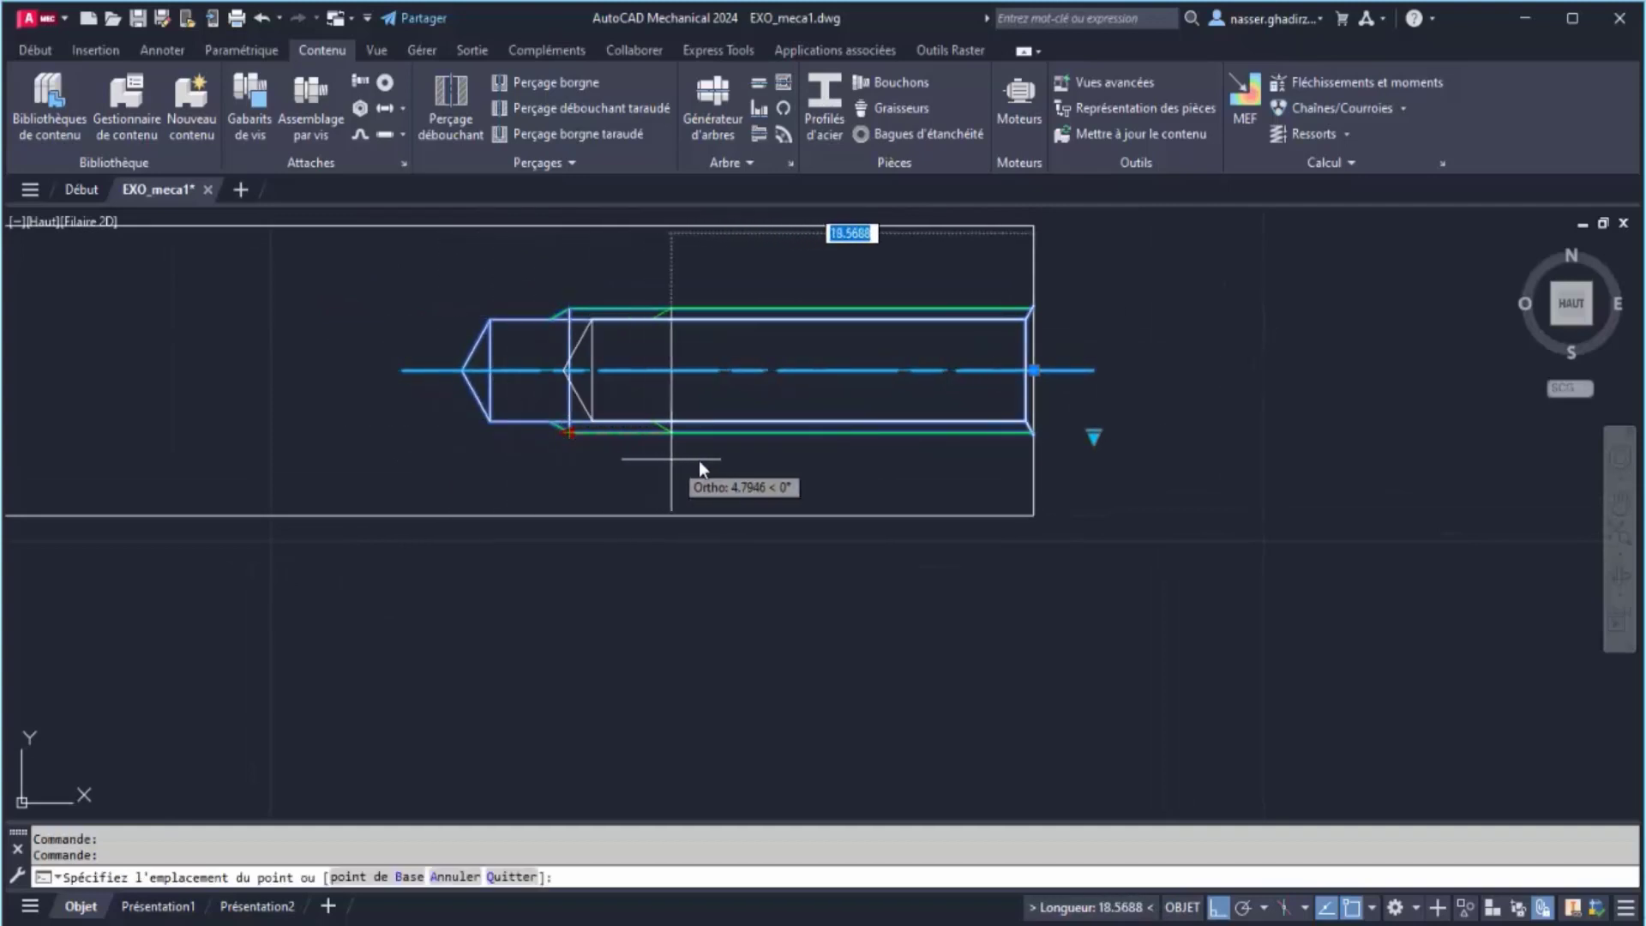
left_click(485, 474)
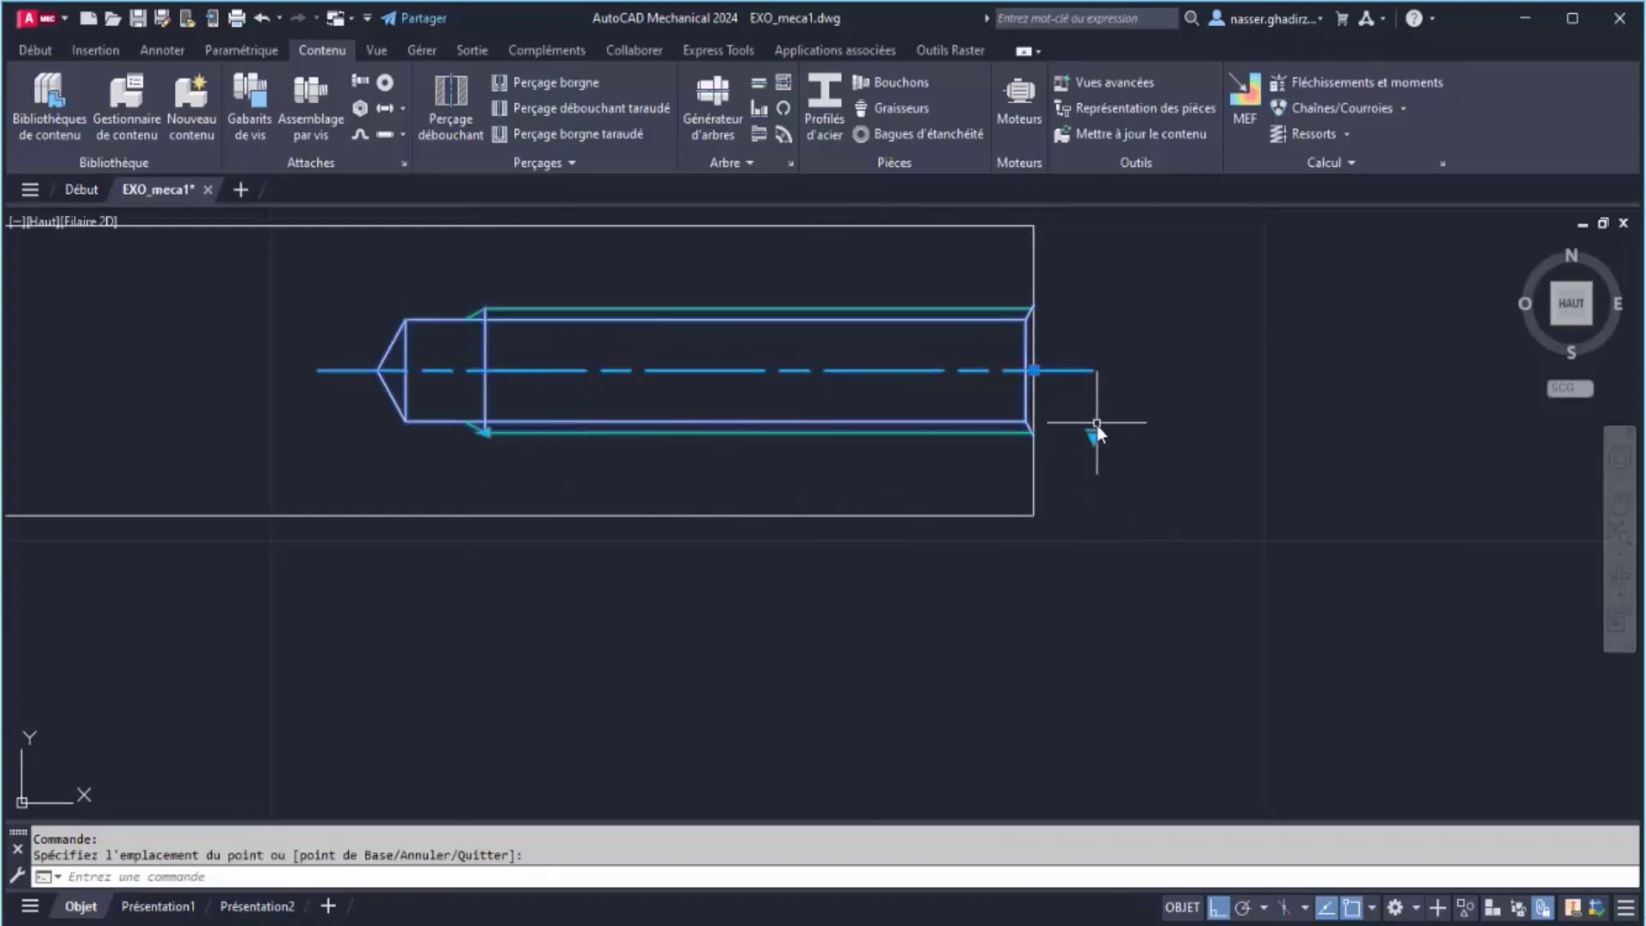
Change the tapped hole's nominal diameter to M10 and deselect it
mouse_move(1093, 437)
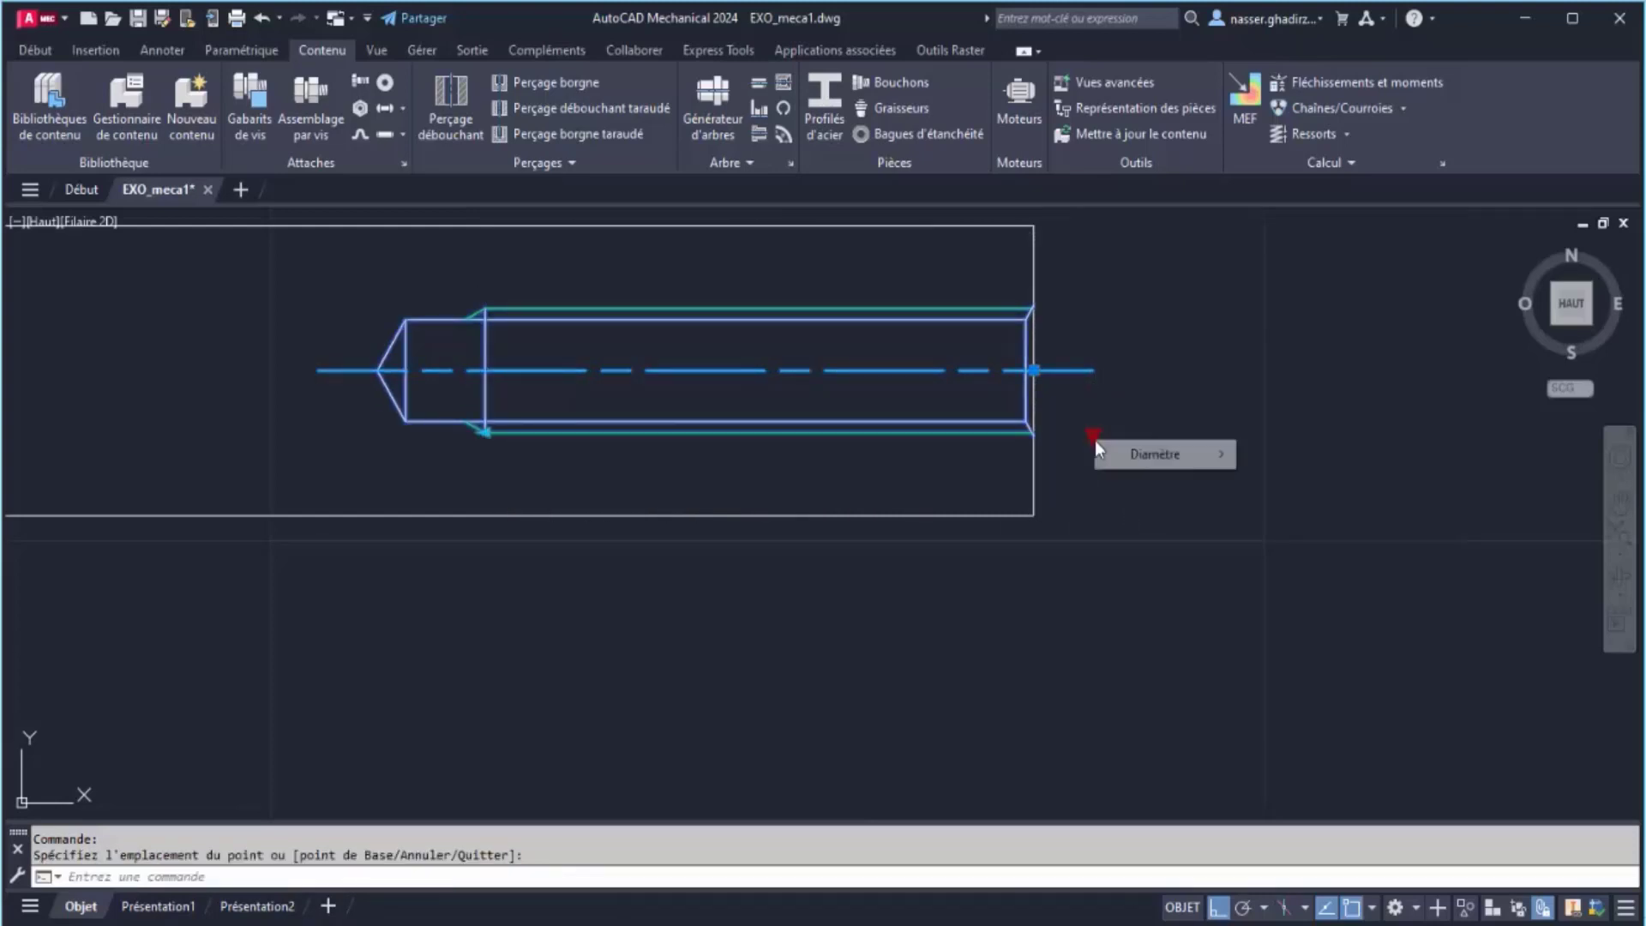
mouse_move(1217, 469)
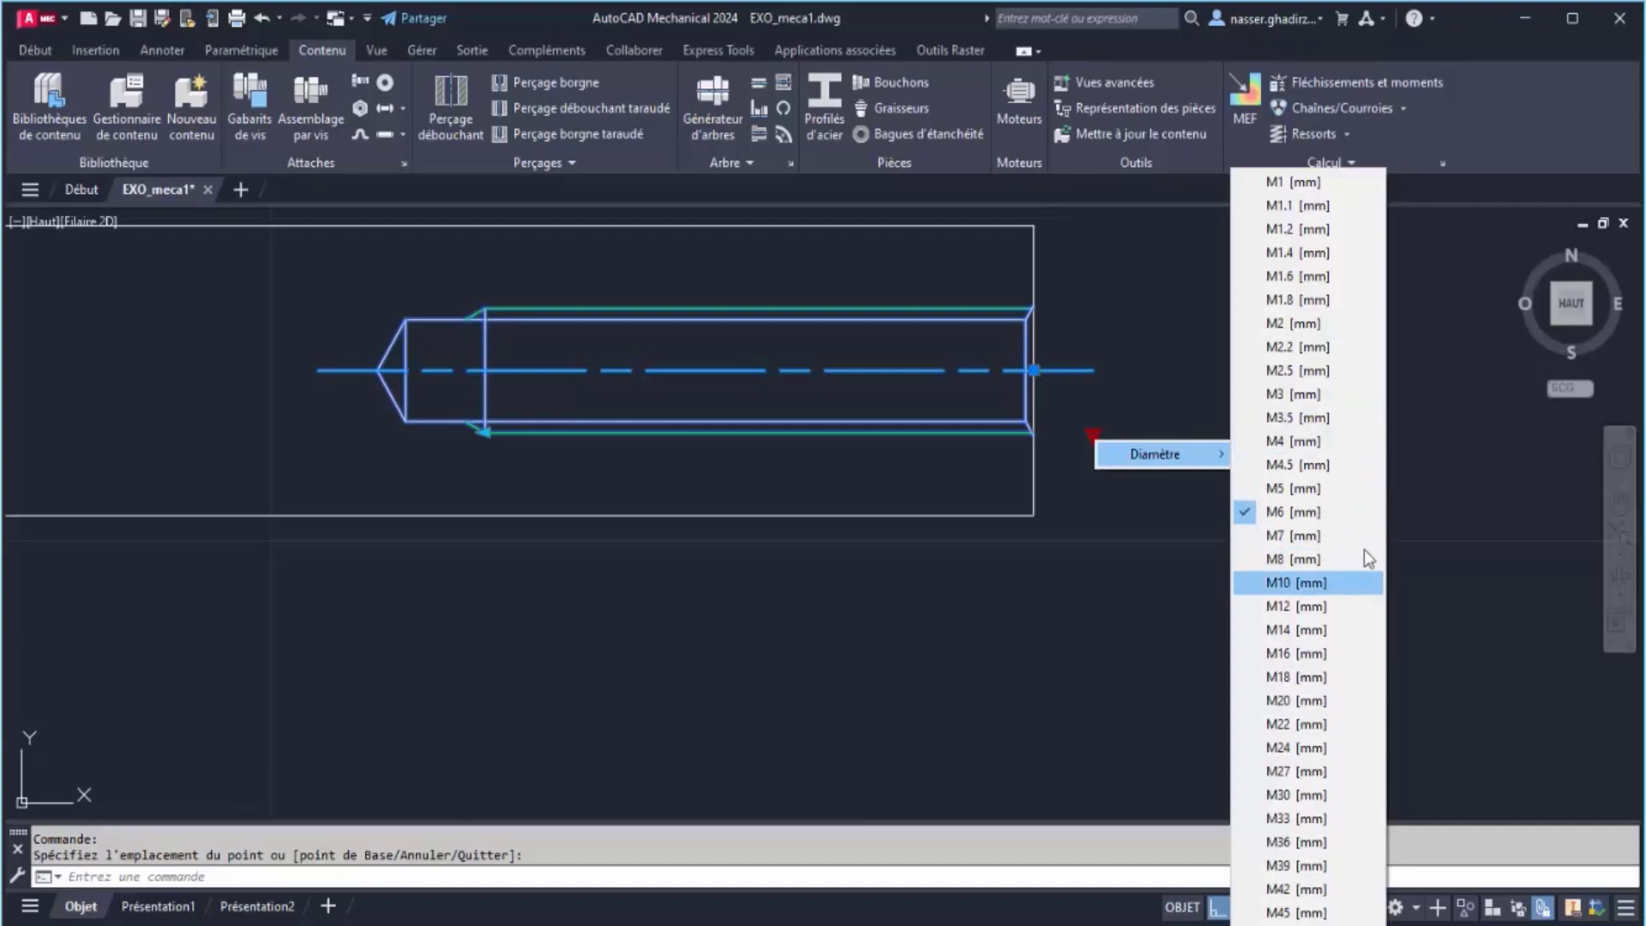
left_click(1310, 585)
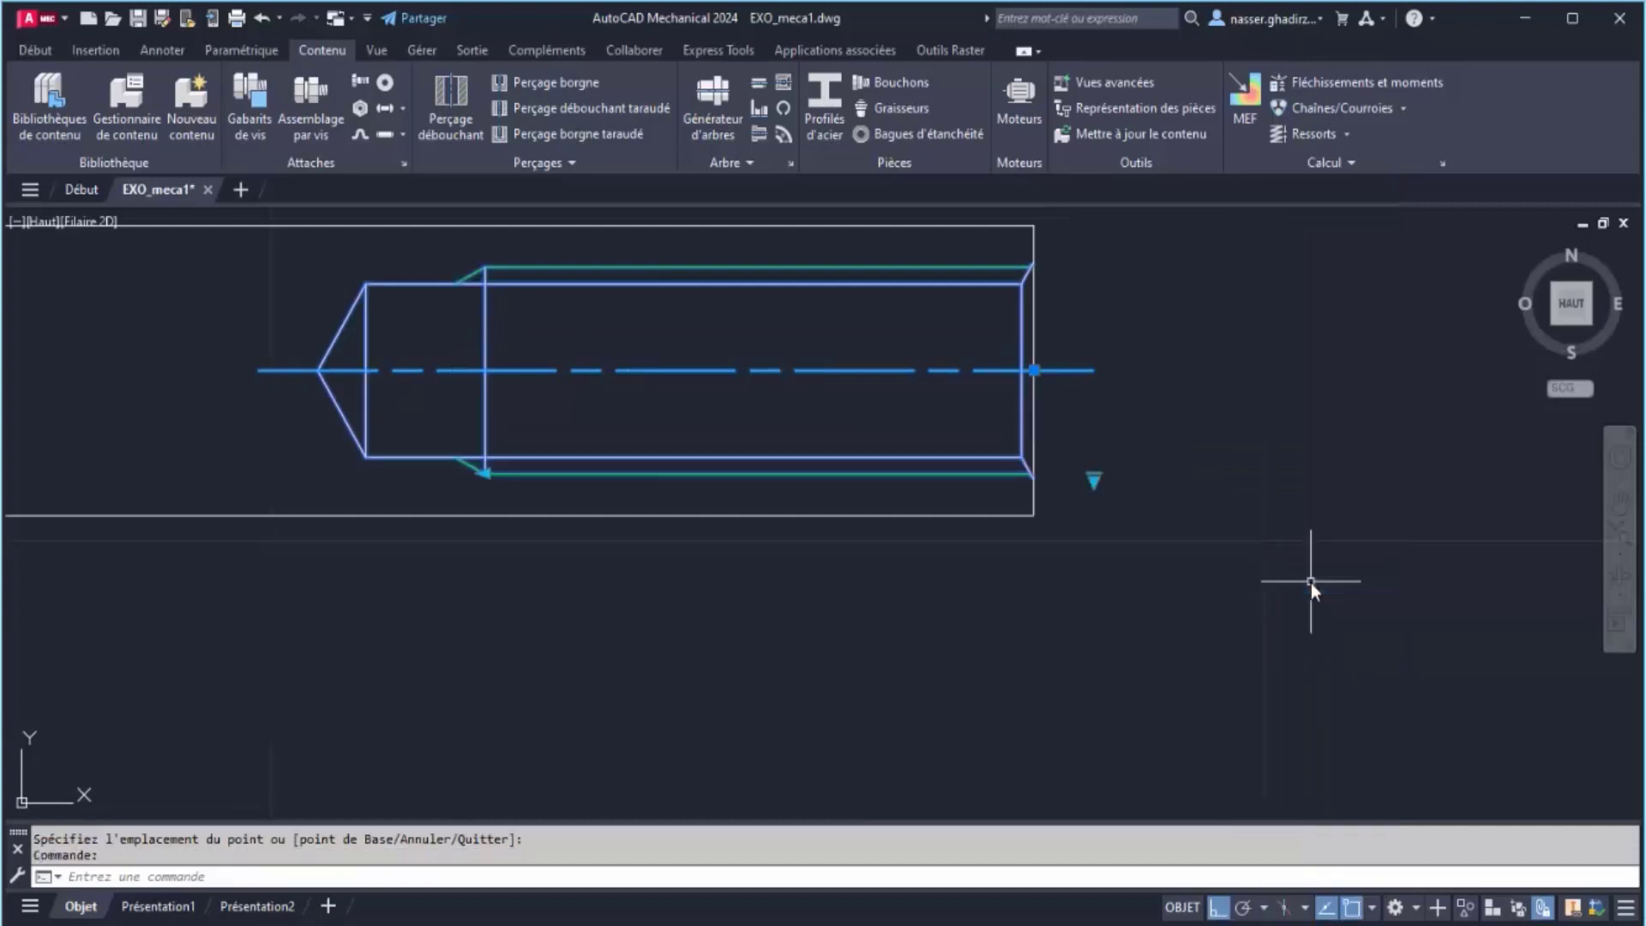
scroll(882, 698, "down", 2)
scroll(1116, 645, "down", 2)
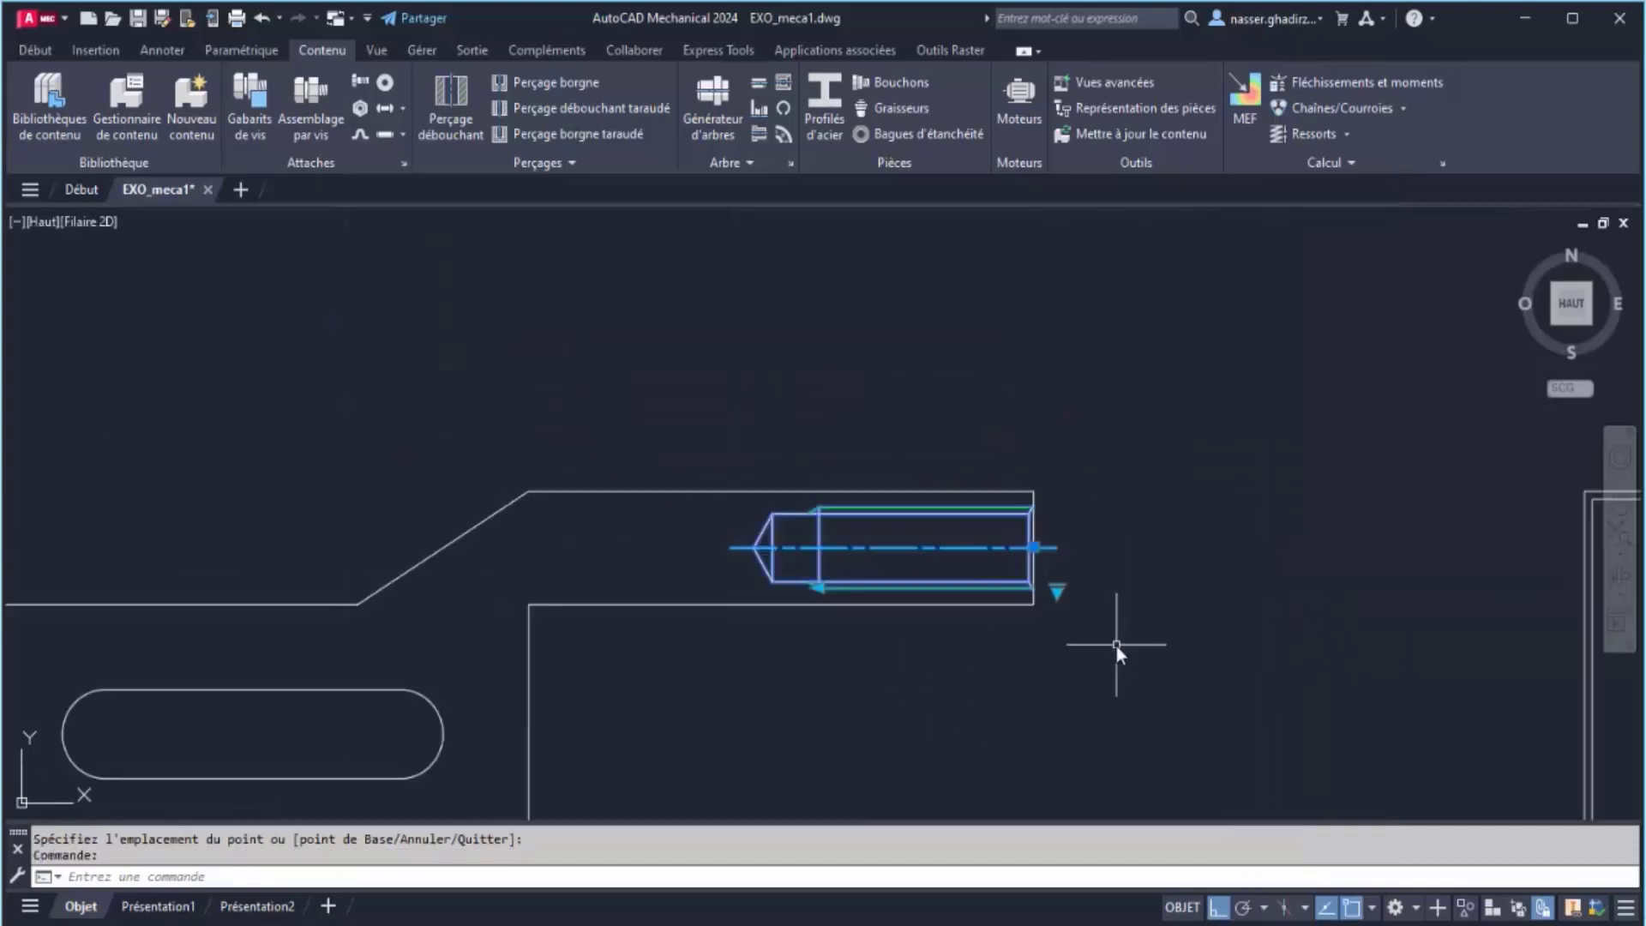
middle_click_drag(1198, 600, 1148, 415)
scroll(1155, 583, "down", 2)
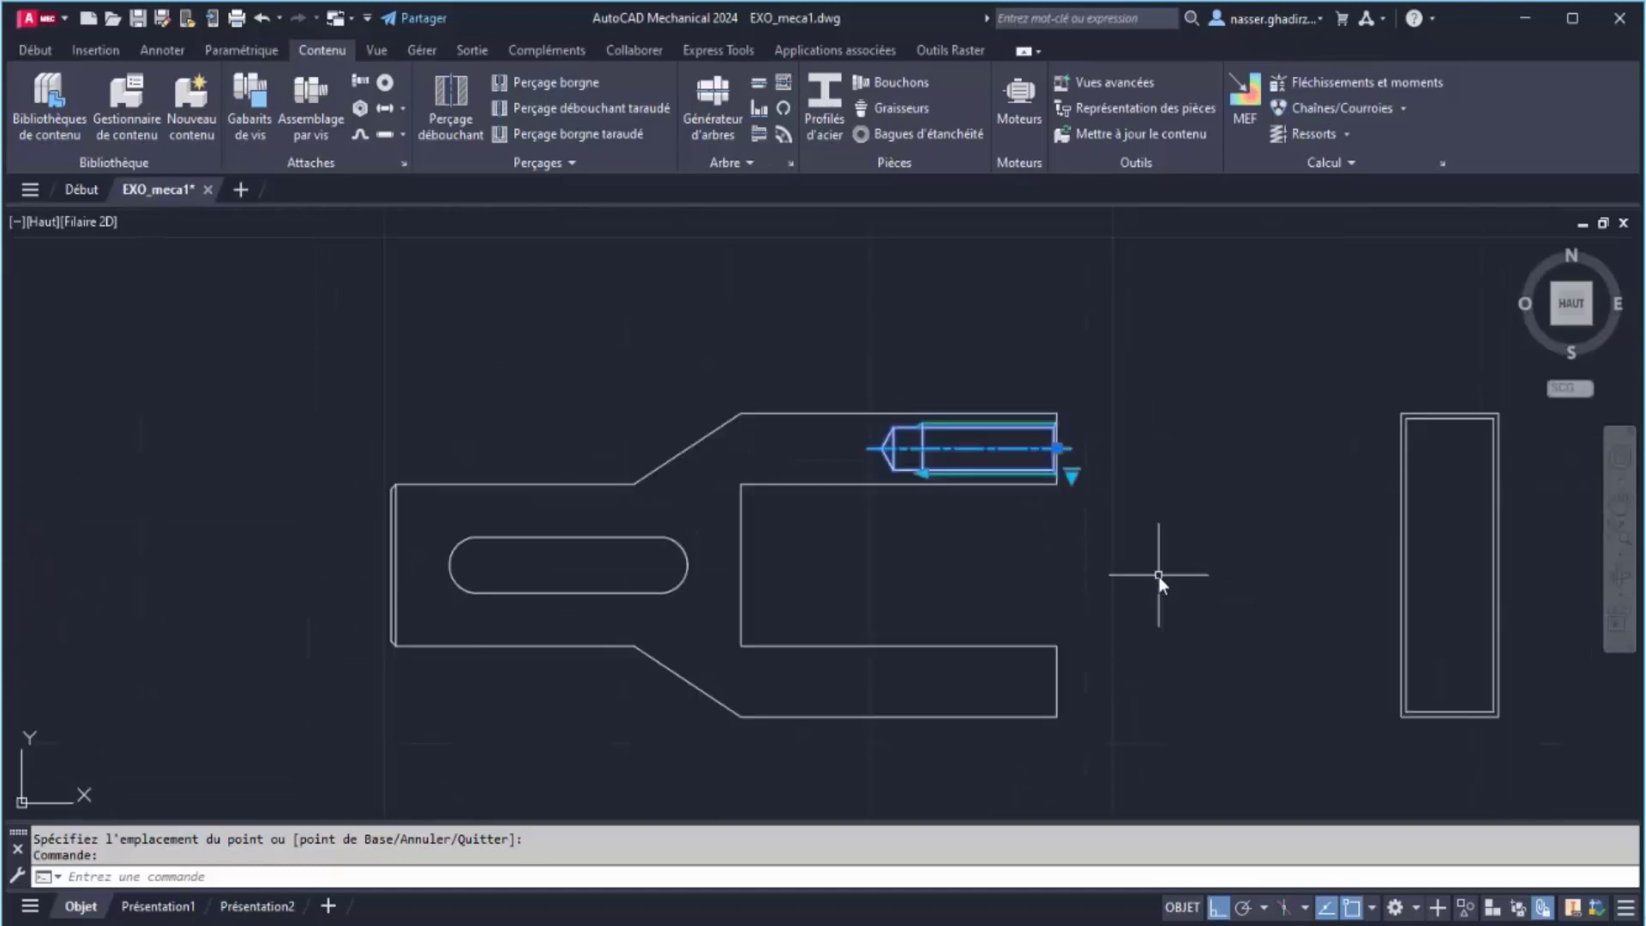
middle_click_drag(1181, 563, 951, 529)
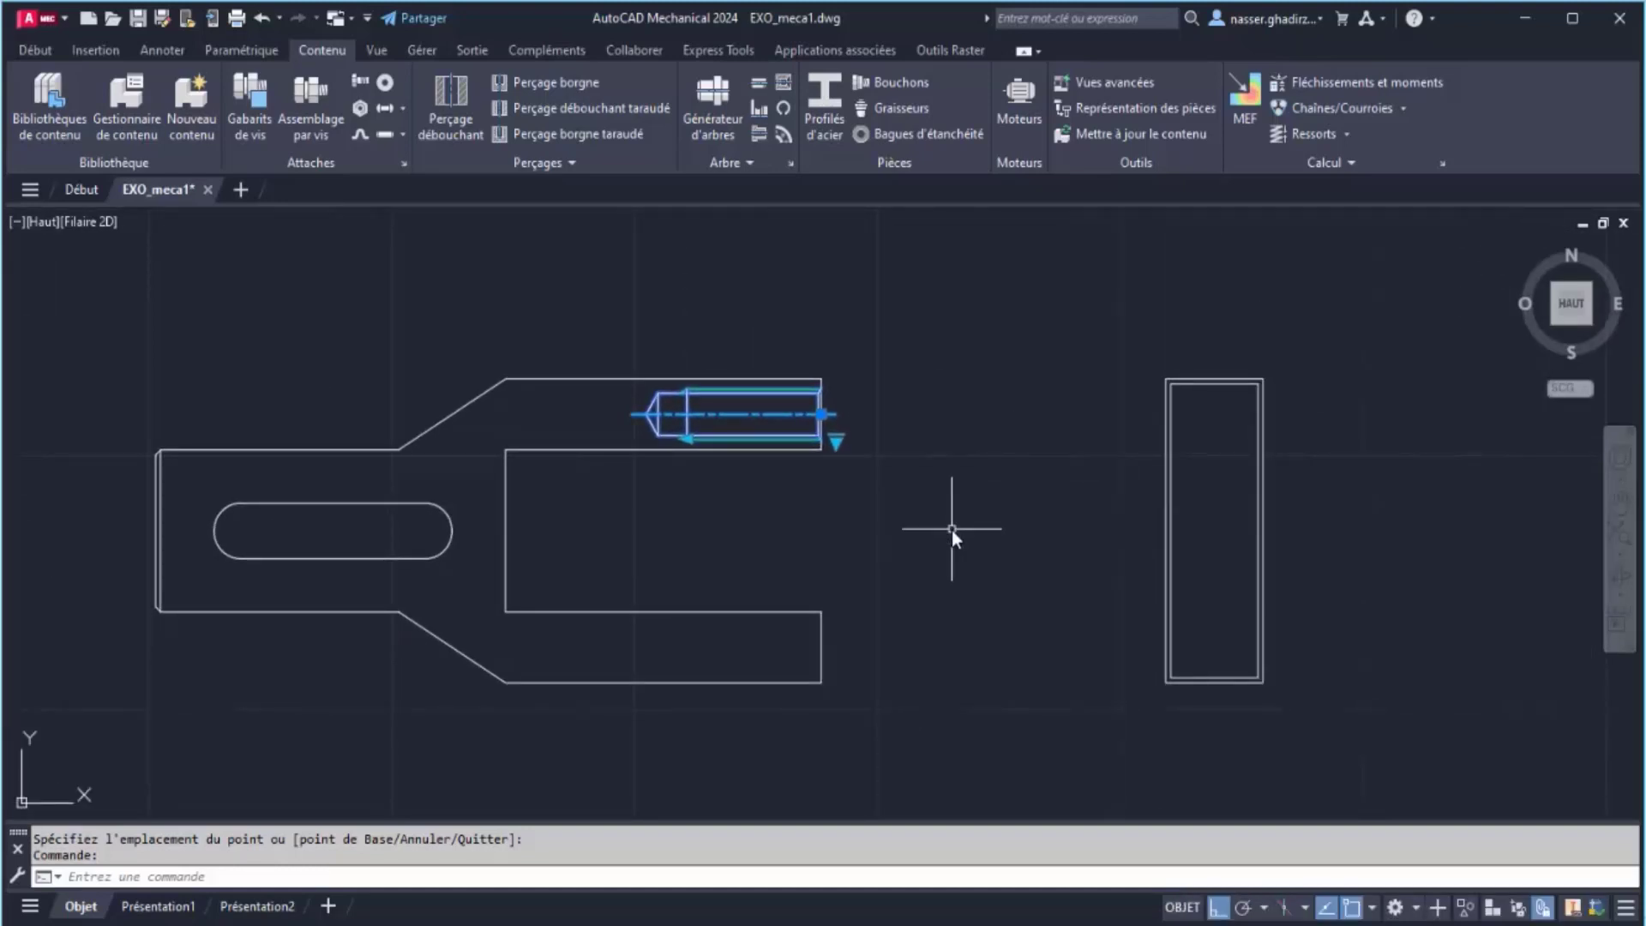
key("Escape")
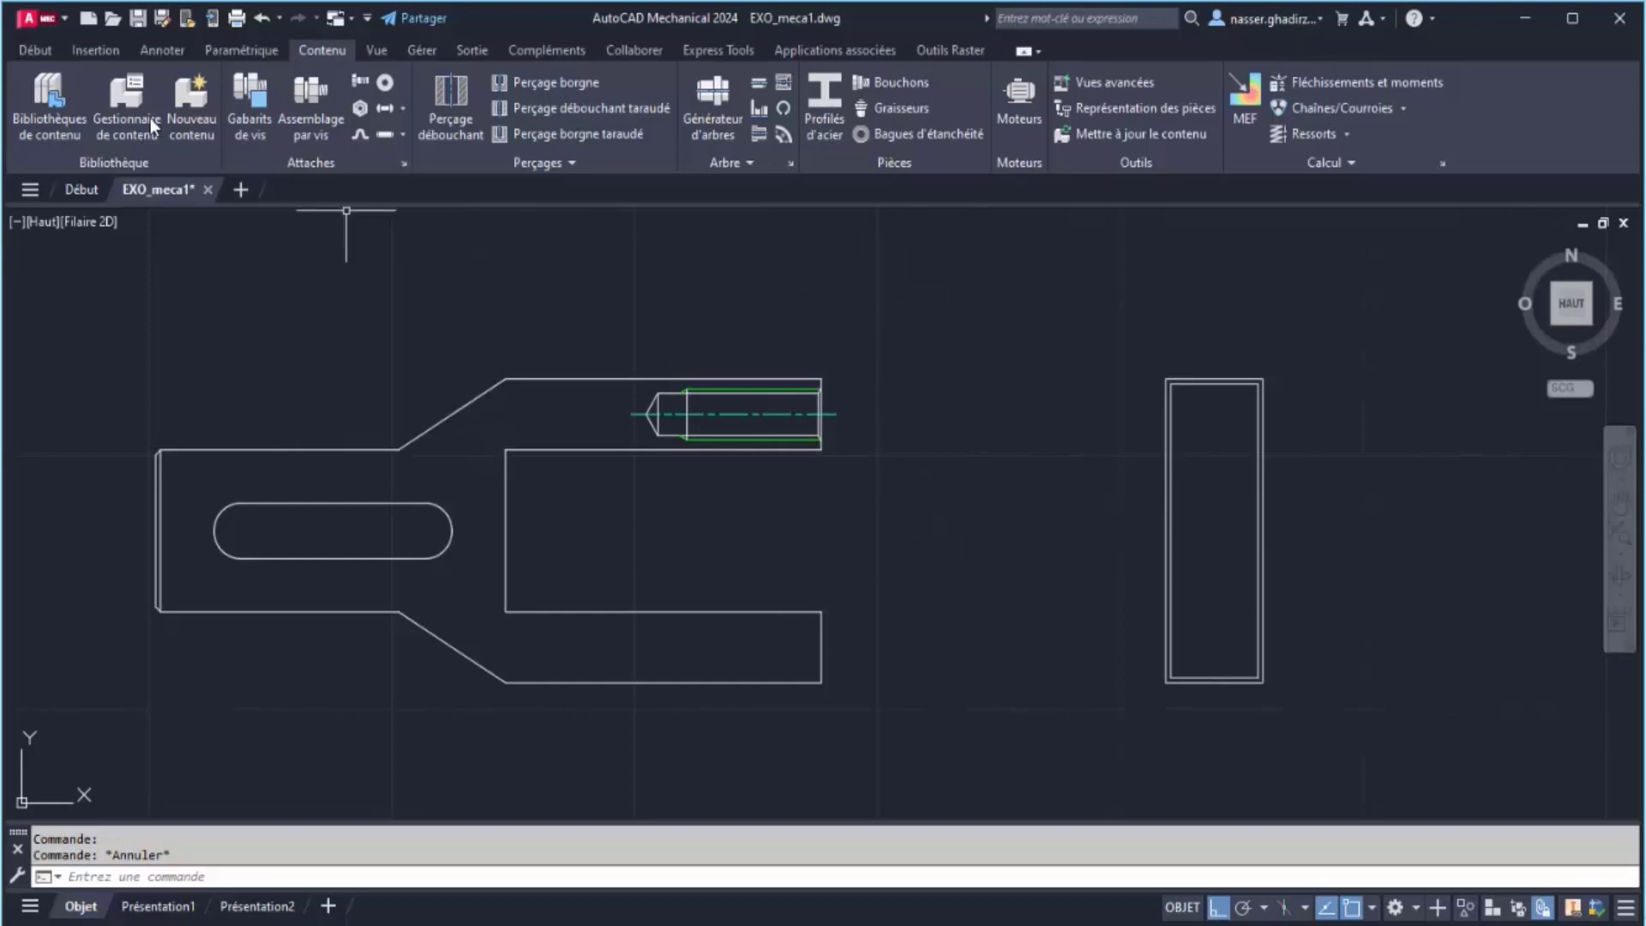
Generate the tapped hole's top view (Haut) with Power View and place it centred in the side view, aligned with the hole's axis
left_click(44, 52)
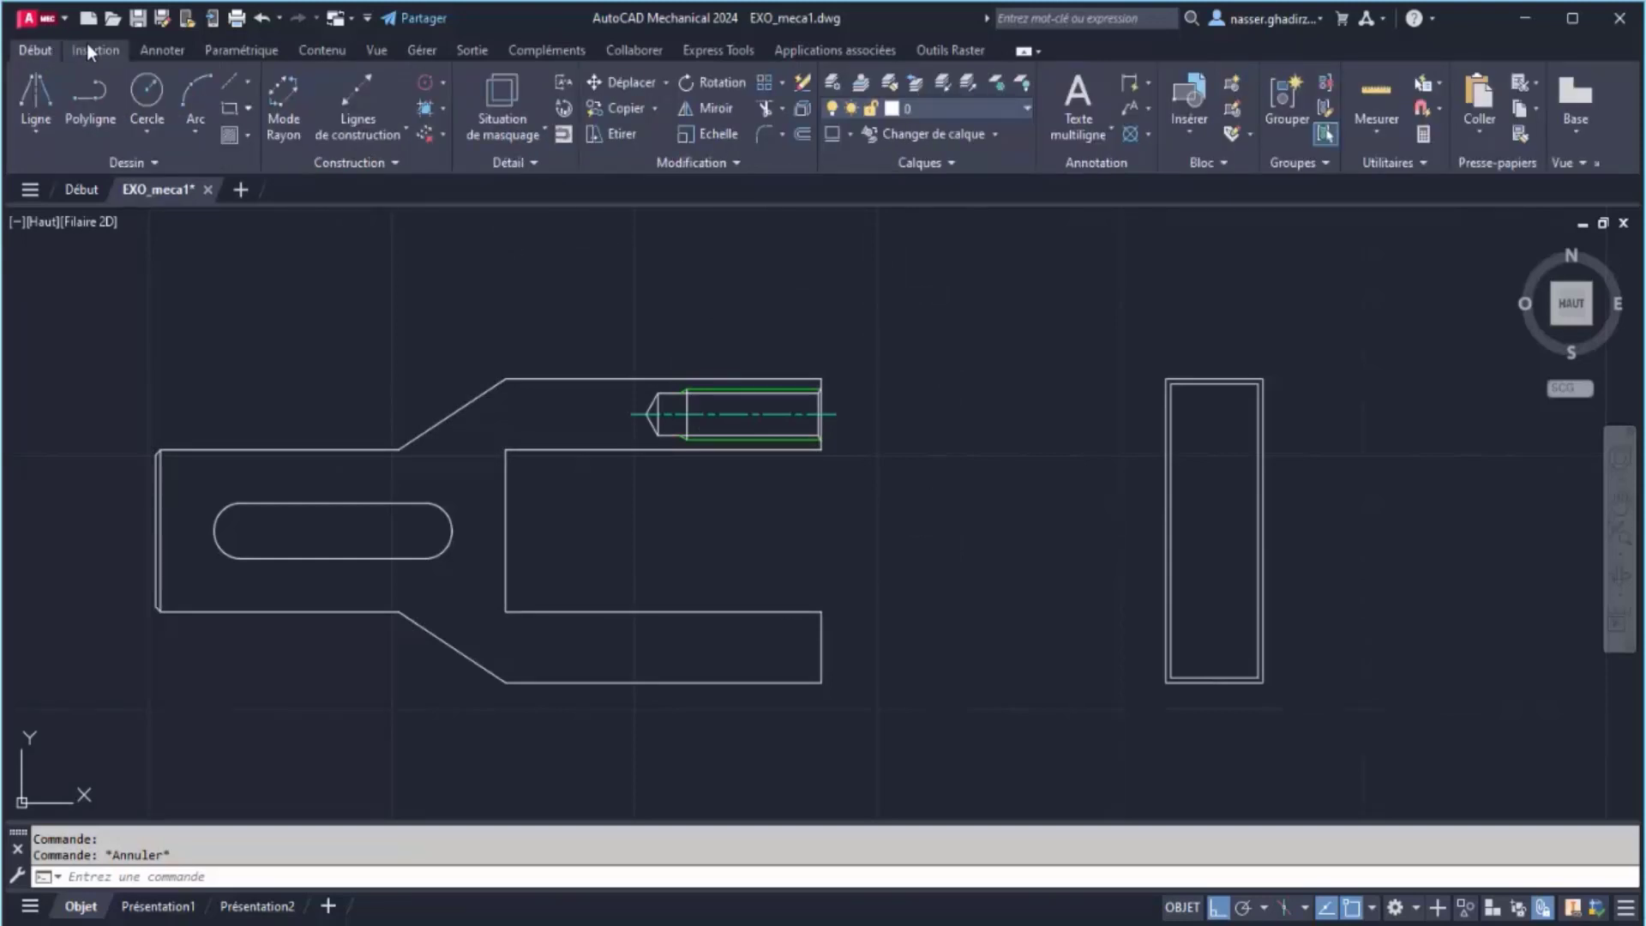
left_click(321, 51)
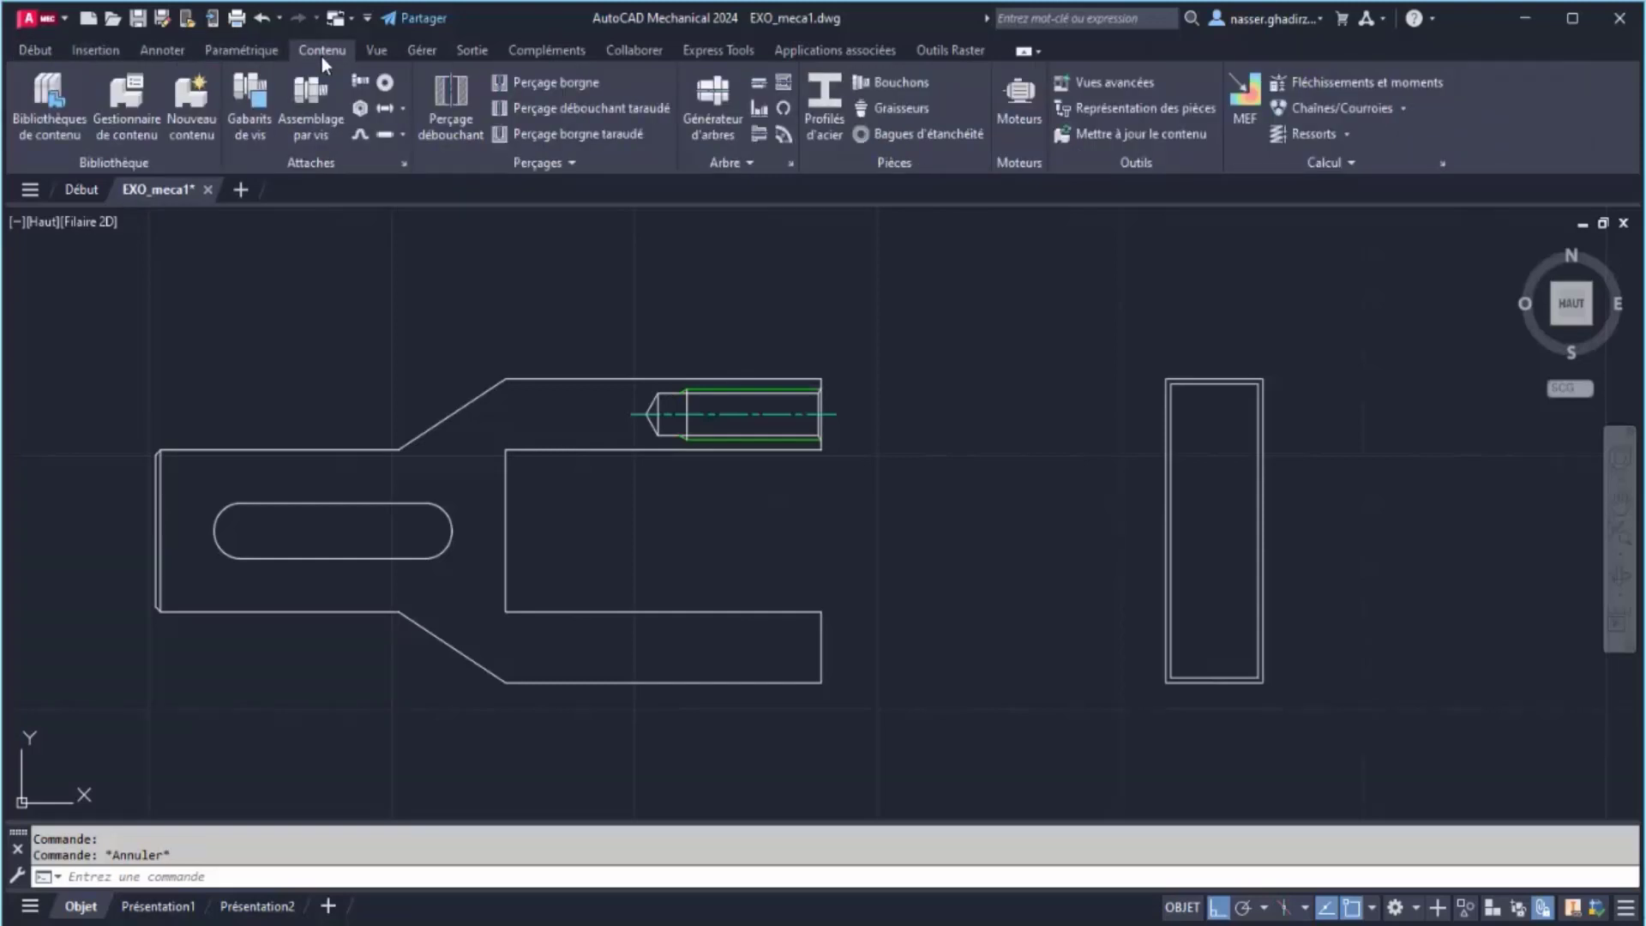
left_click(1135, 81)
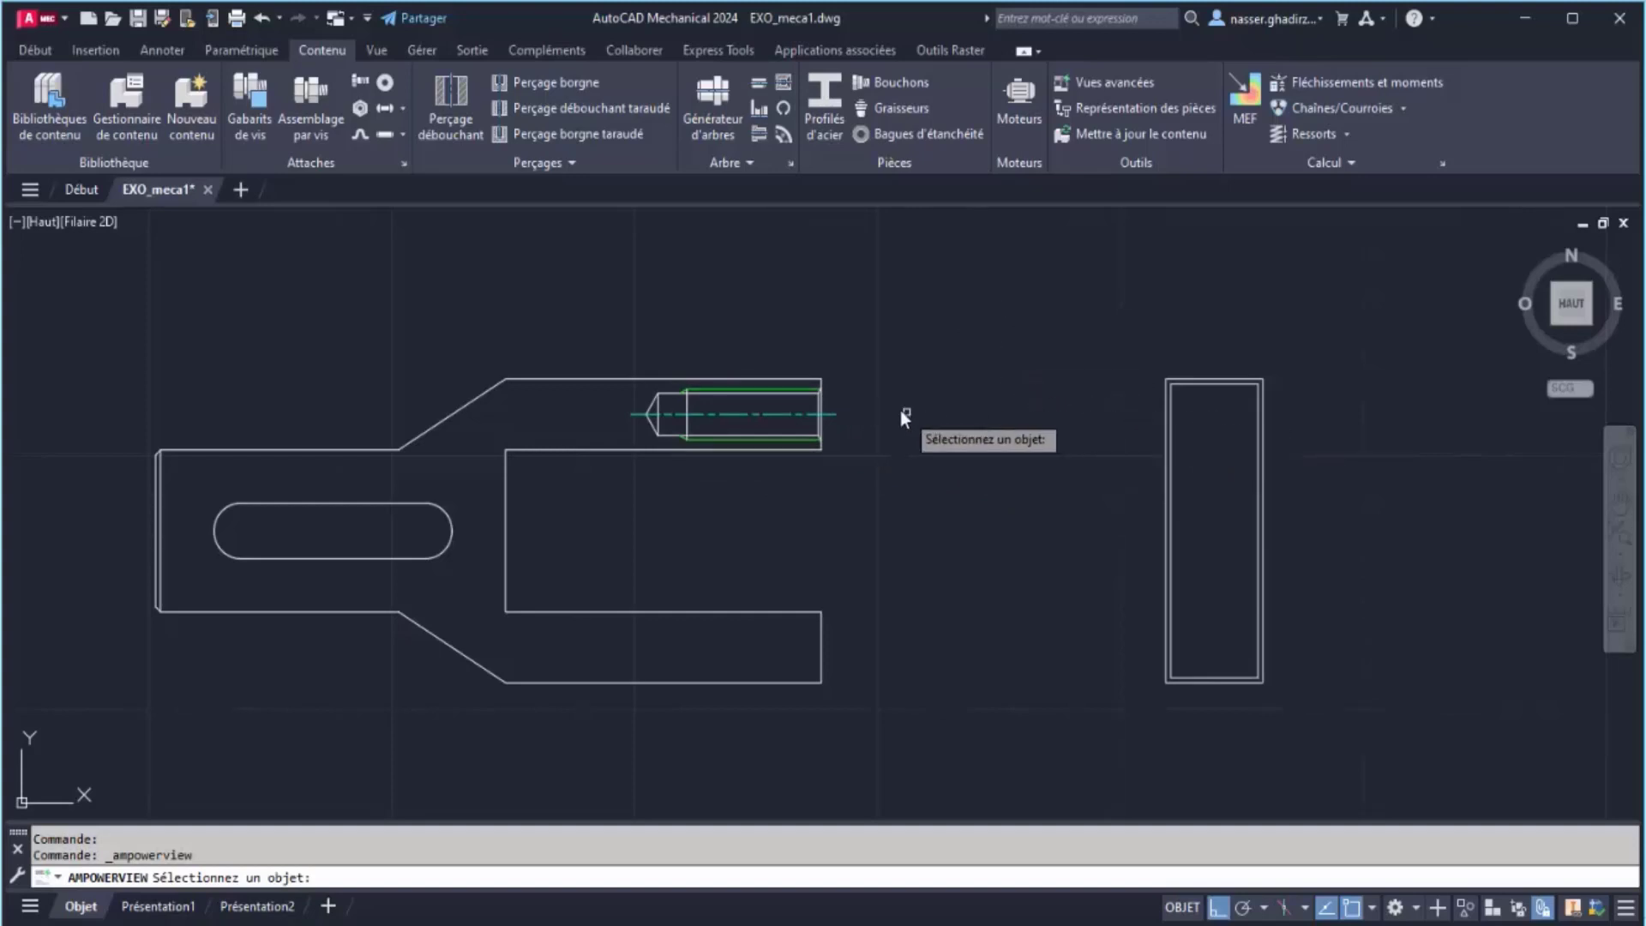
left_click(760, 413)
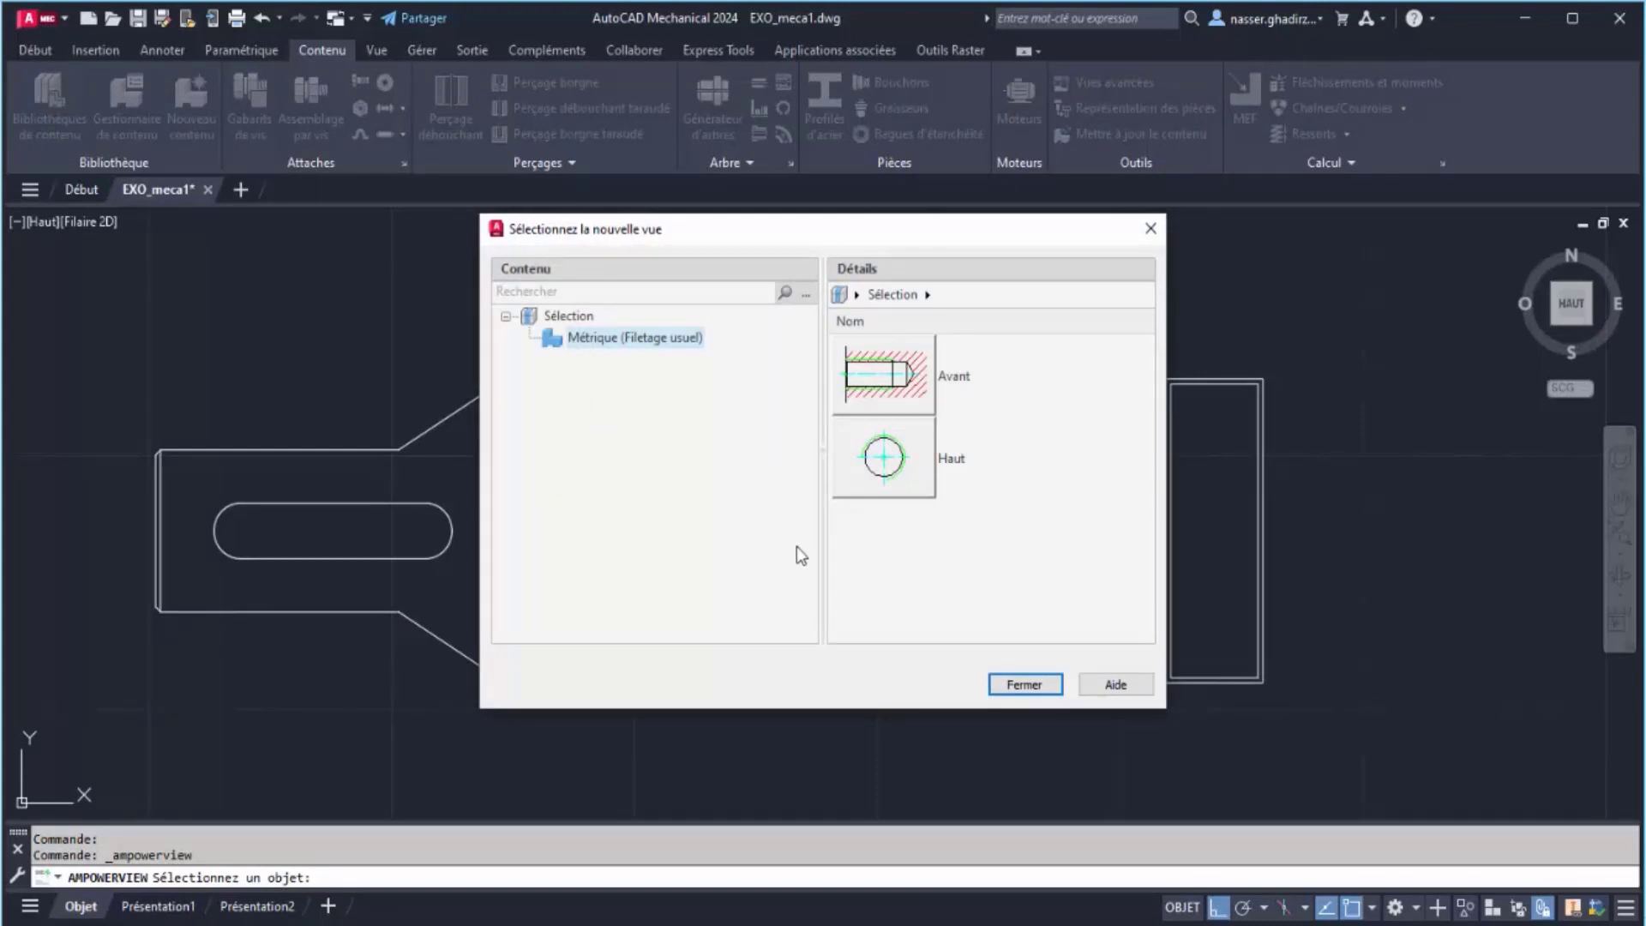
double_click(885, 463)
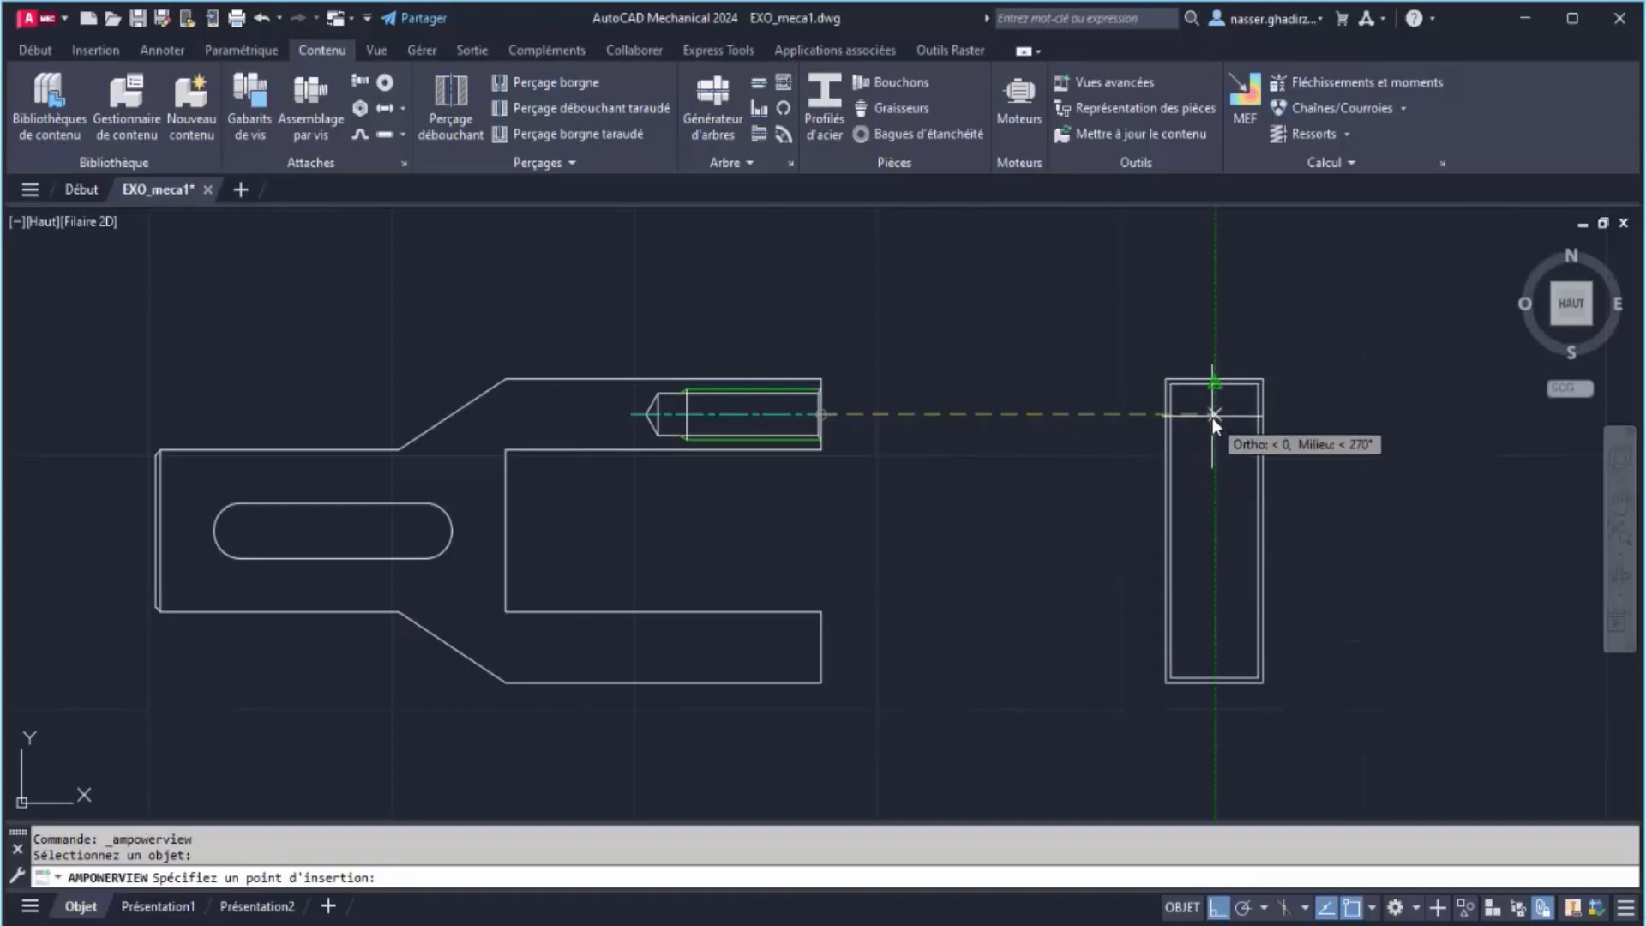
left_click(1212, 419)
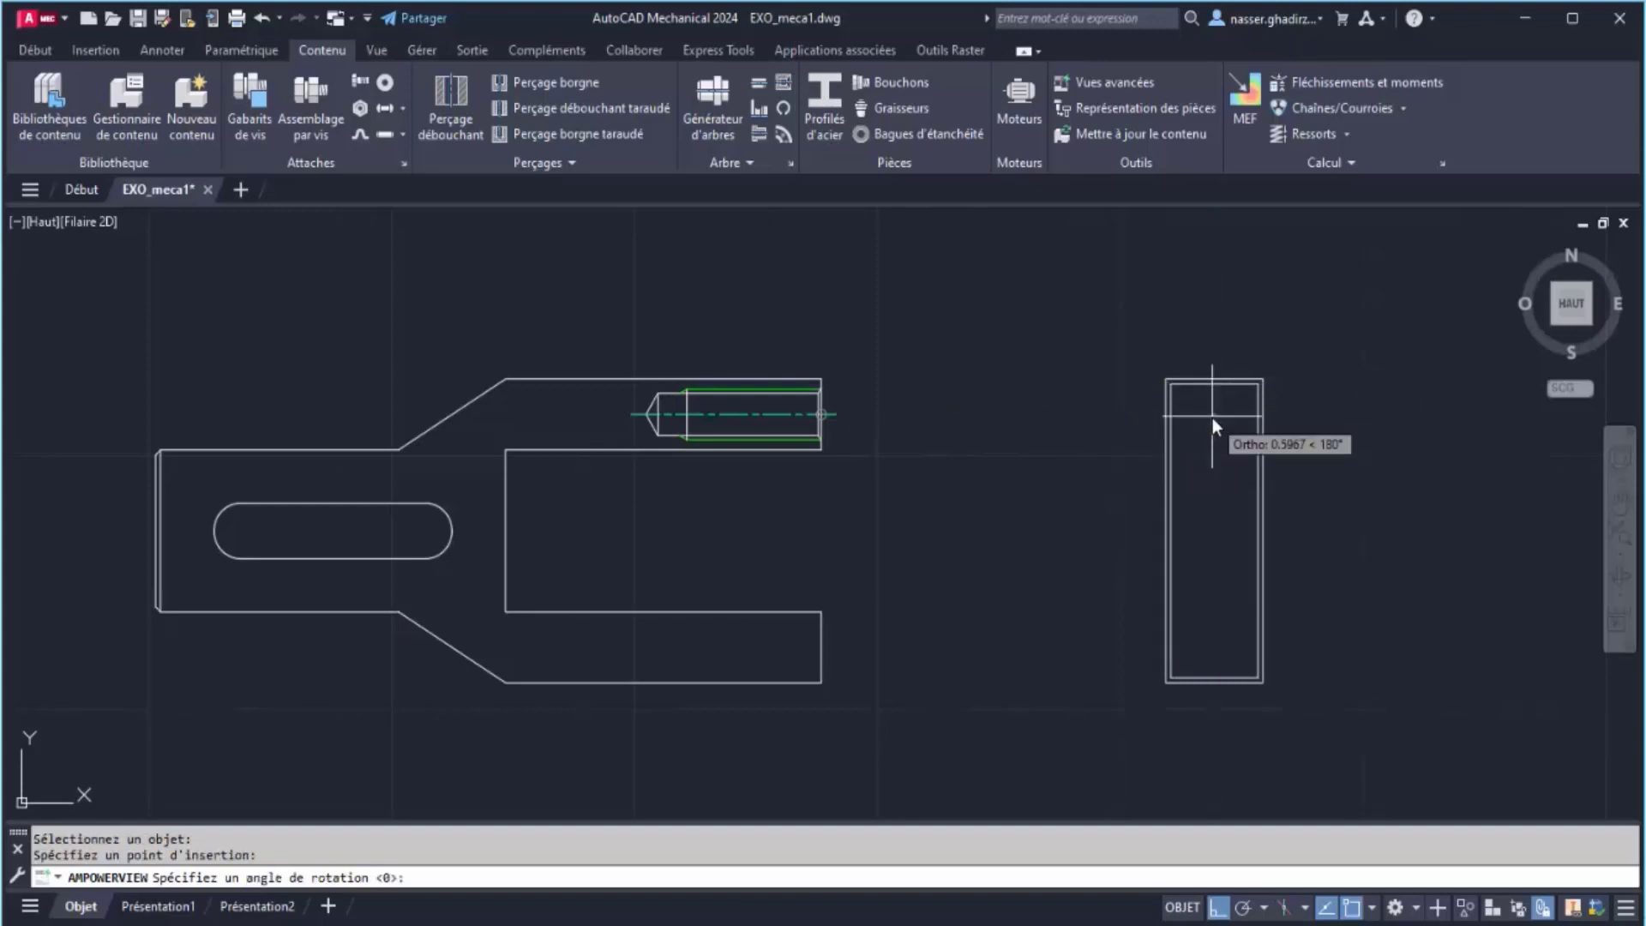
left_click(1212, 418)
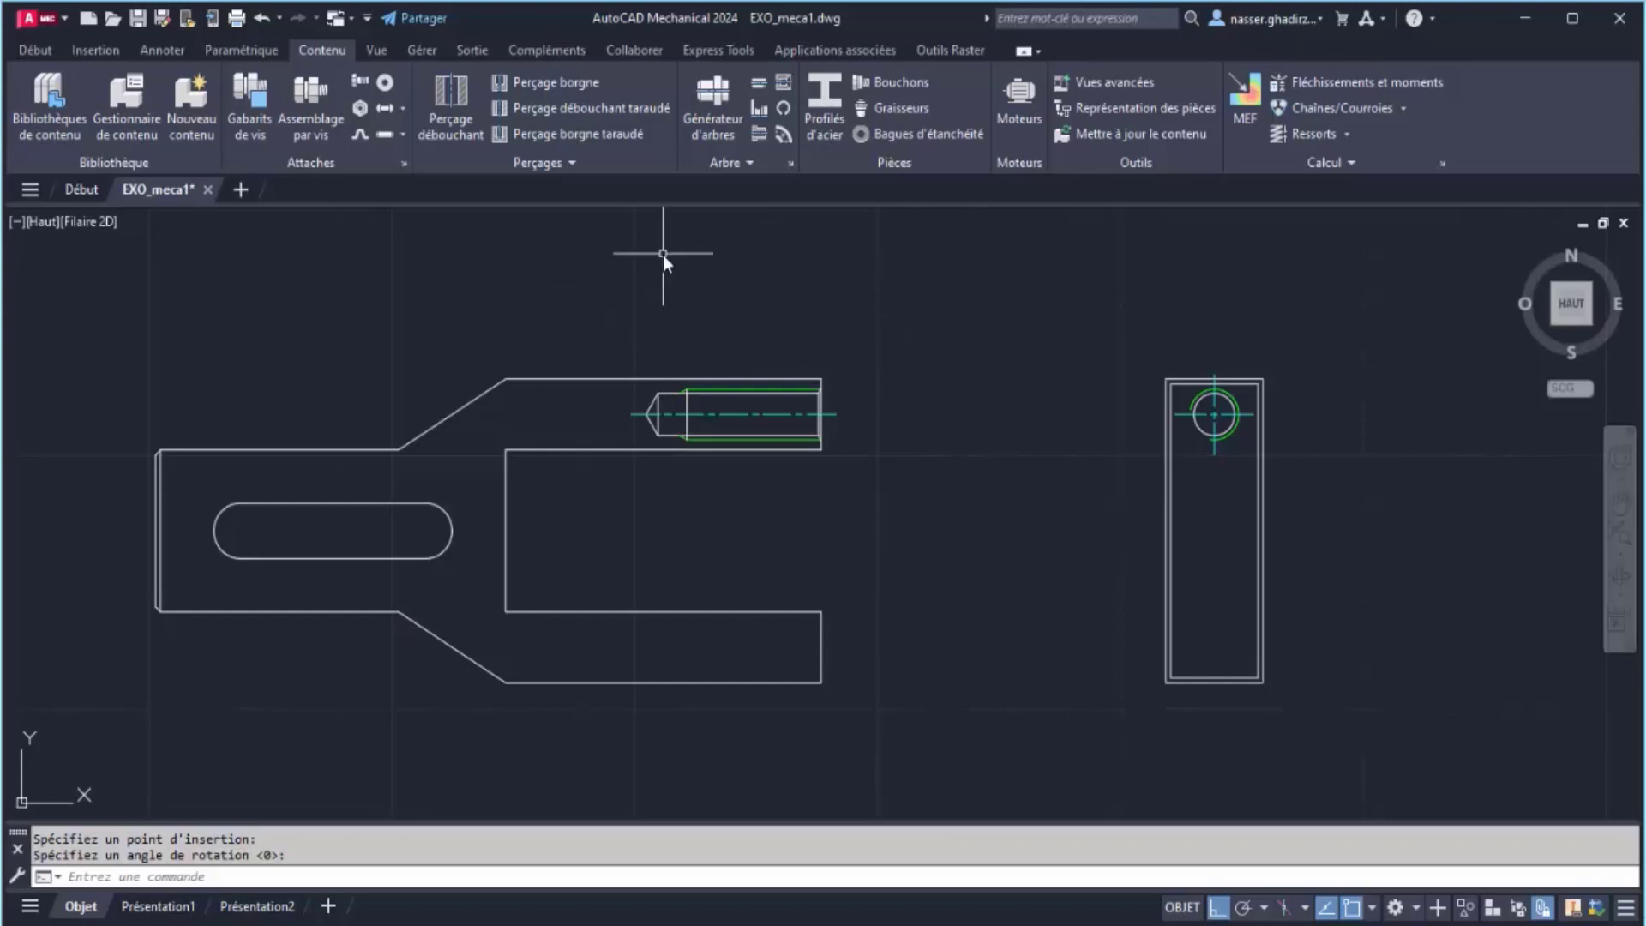
Power Copy the front-view tapped hole to the midpoint of the lower prong's end edge, accepting the default rotation
left_click(38, 53)
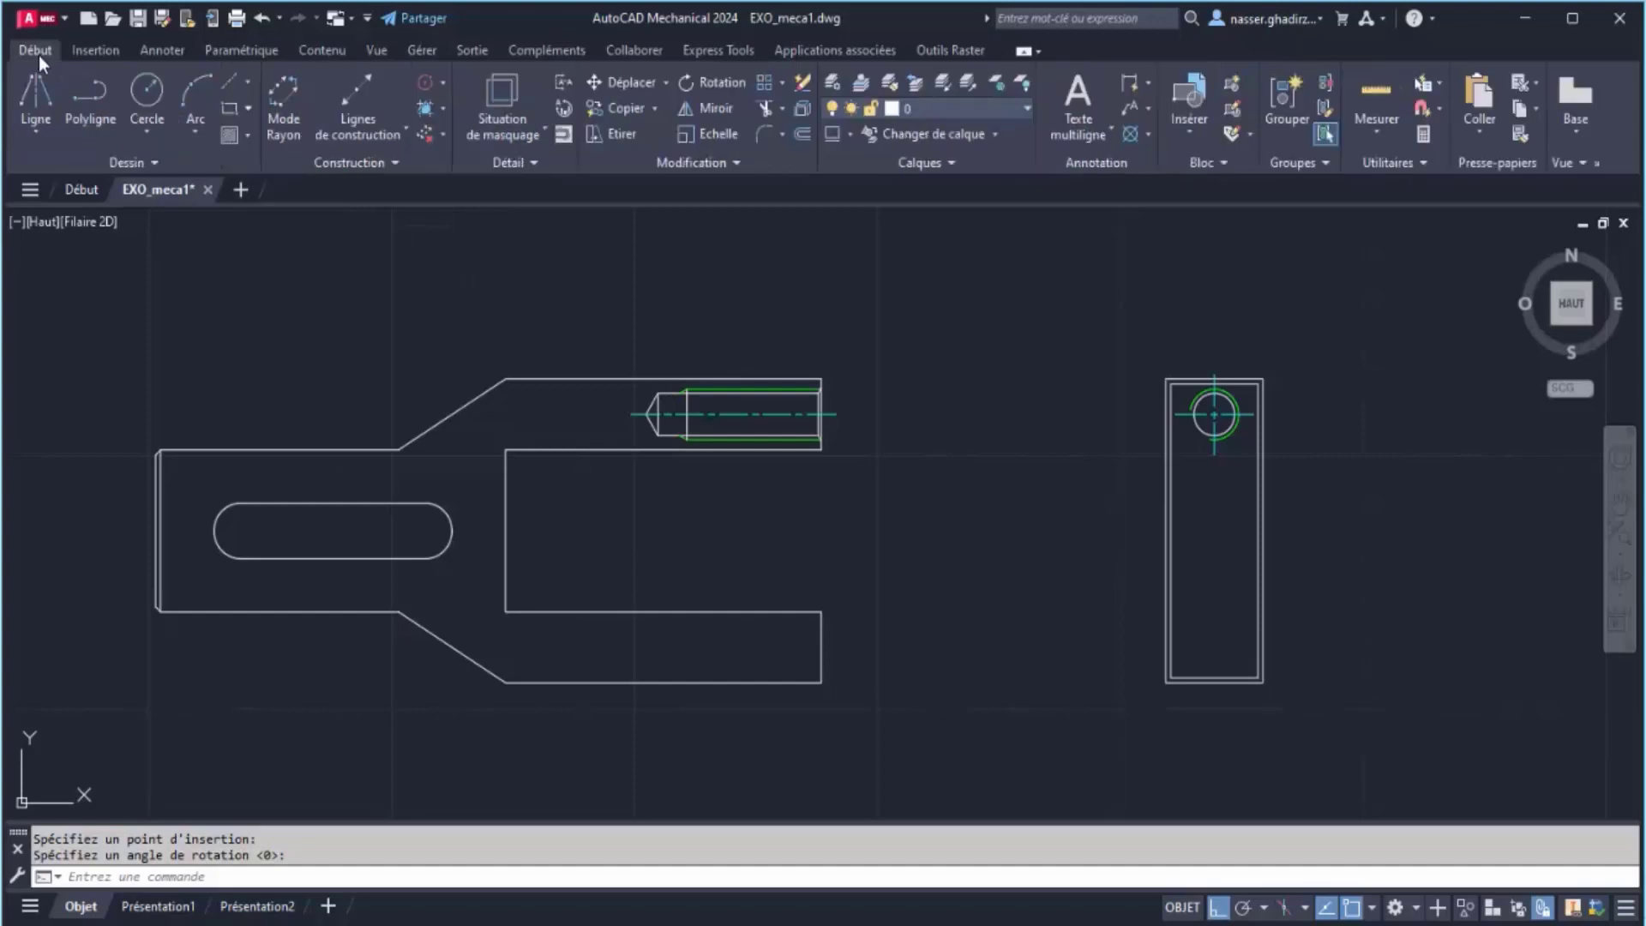
left_click(630, 108)
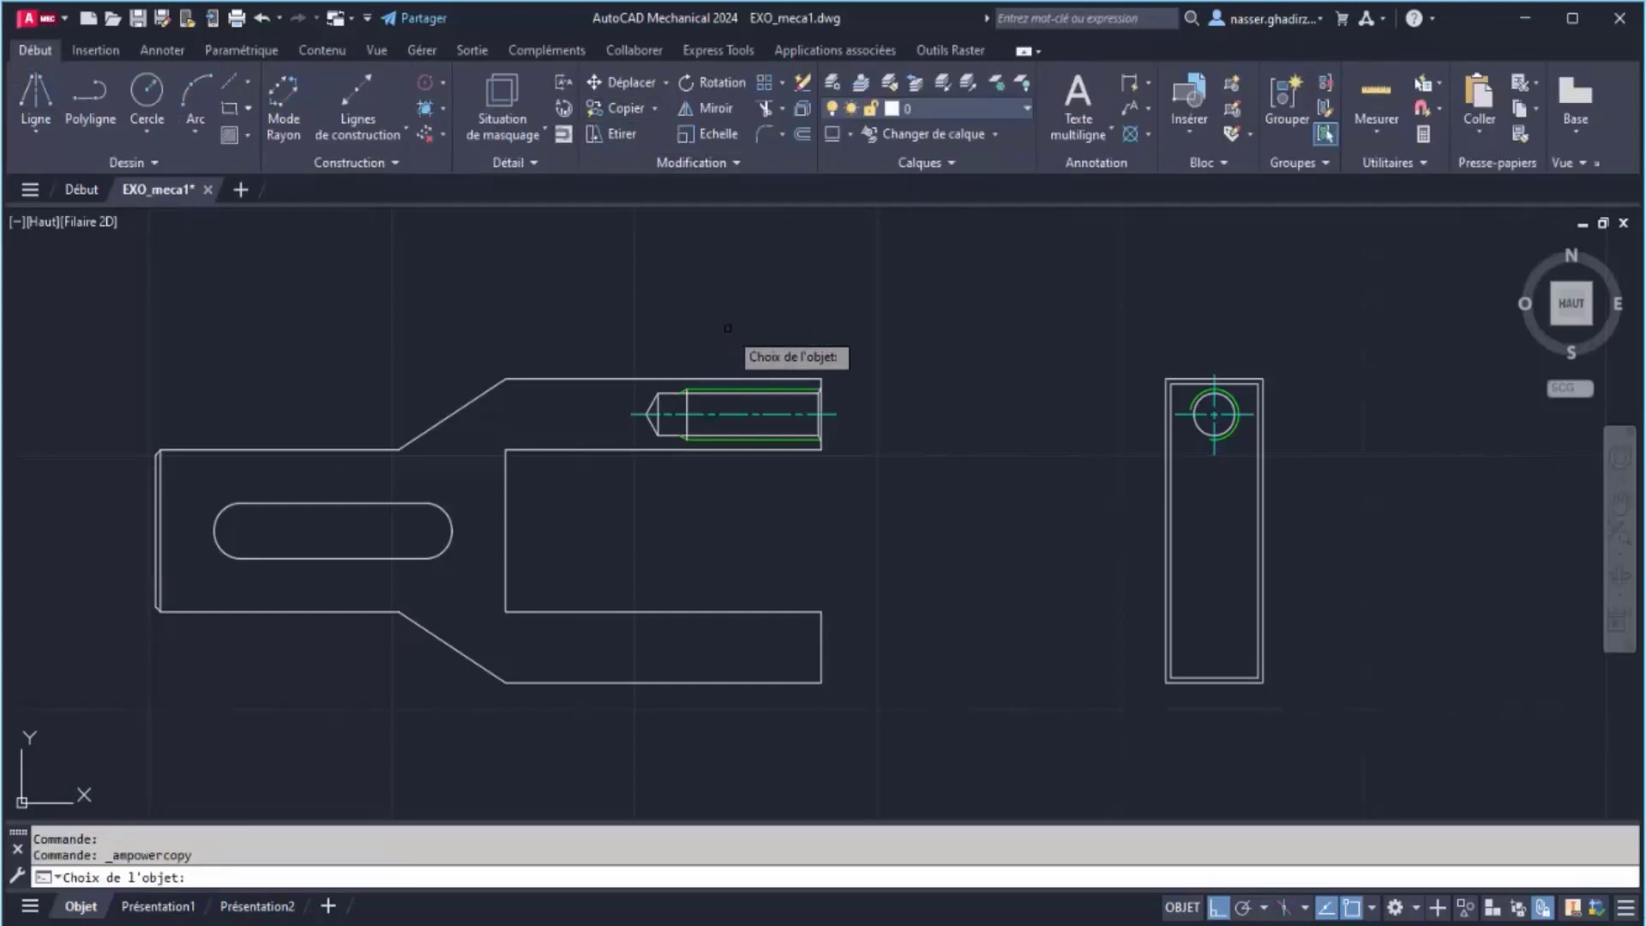
left_click(777, 414)
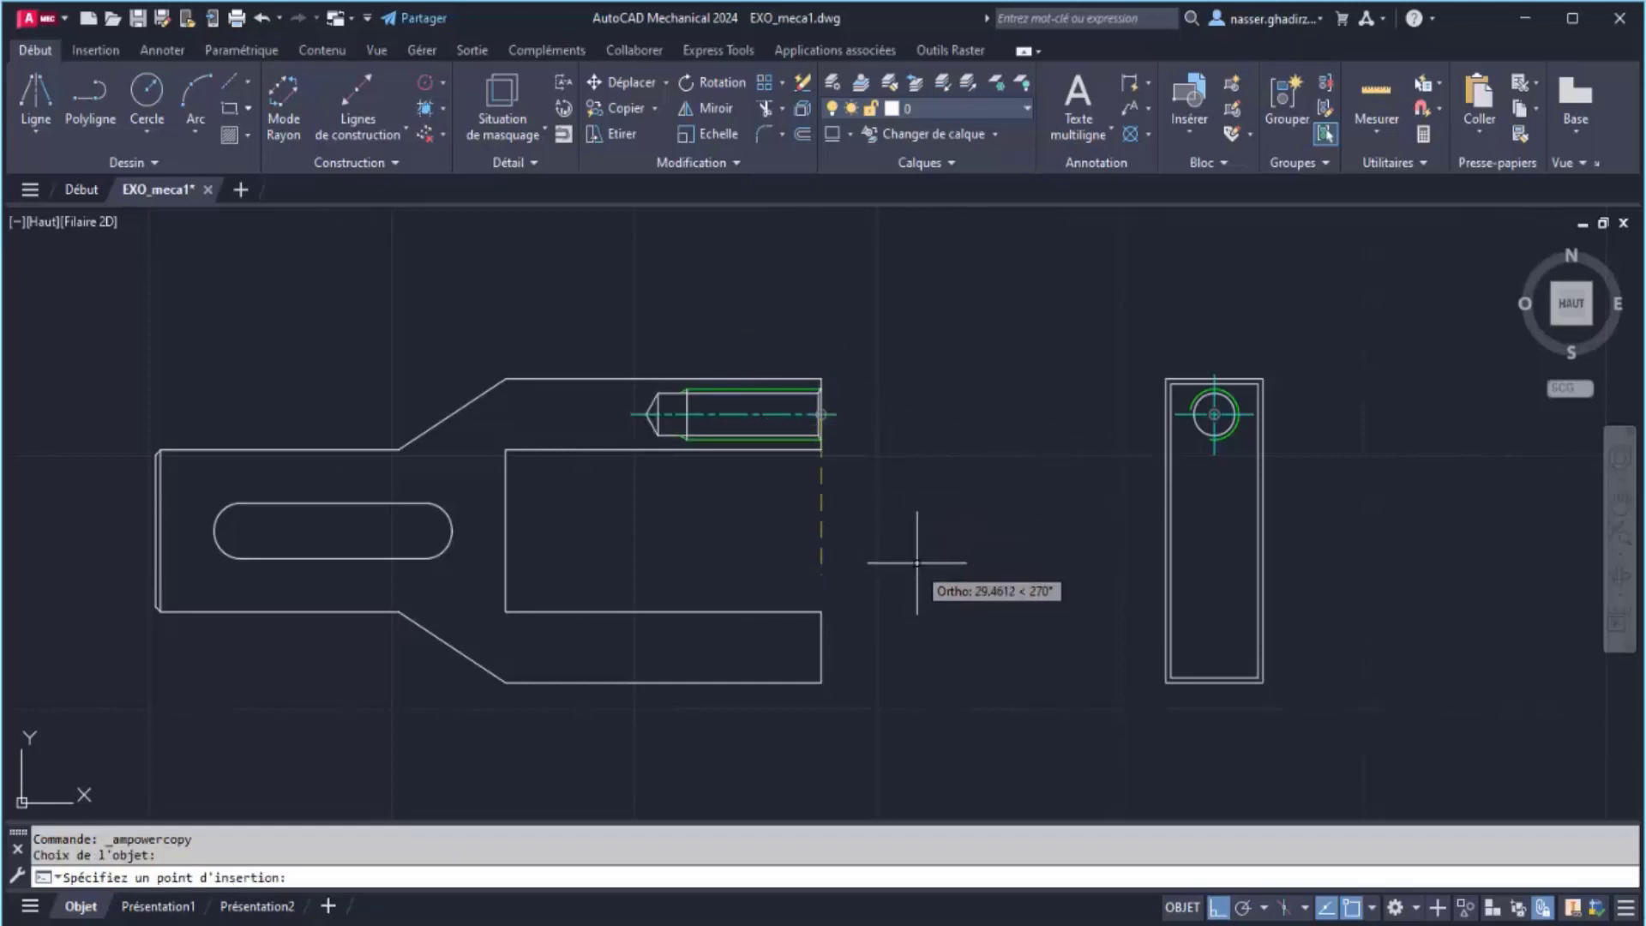
left_click(820, 646)
key("Return")
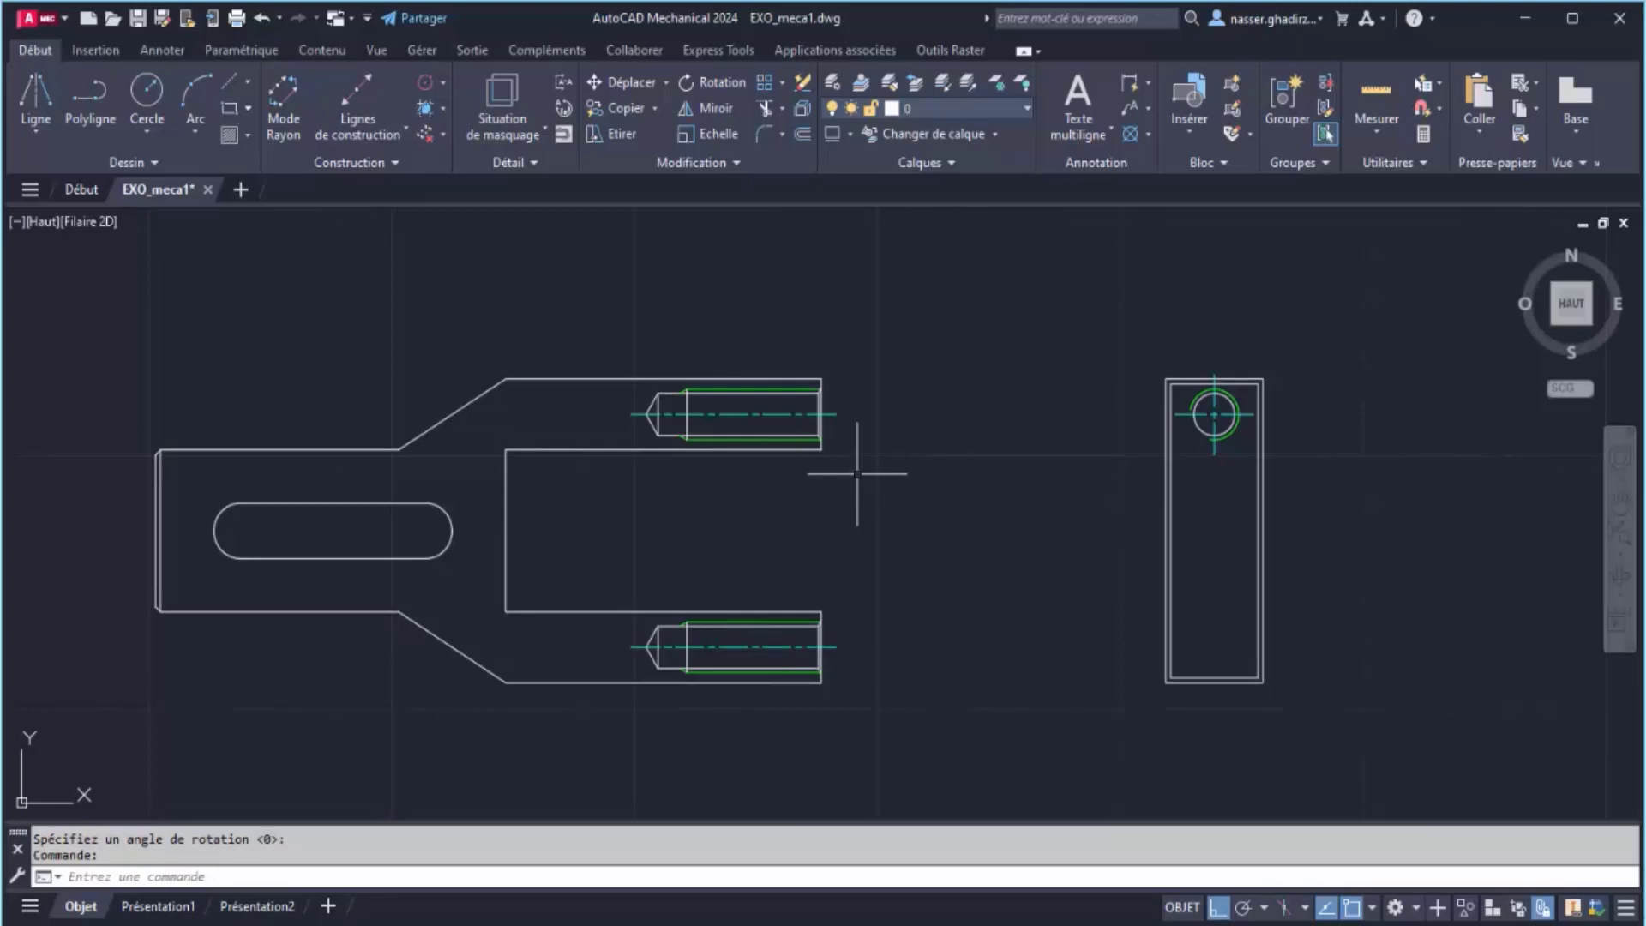
Open the recent drawing EXO_meca2 from the start page
key("ctrl+z")
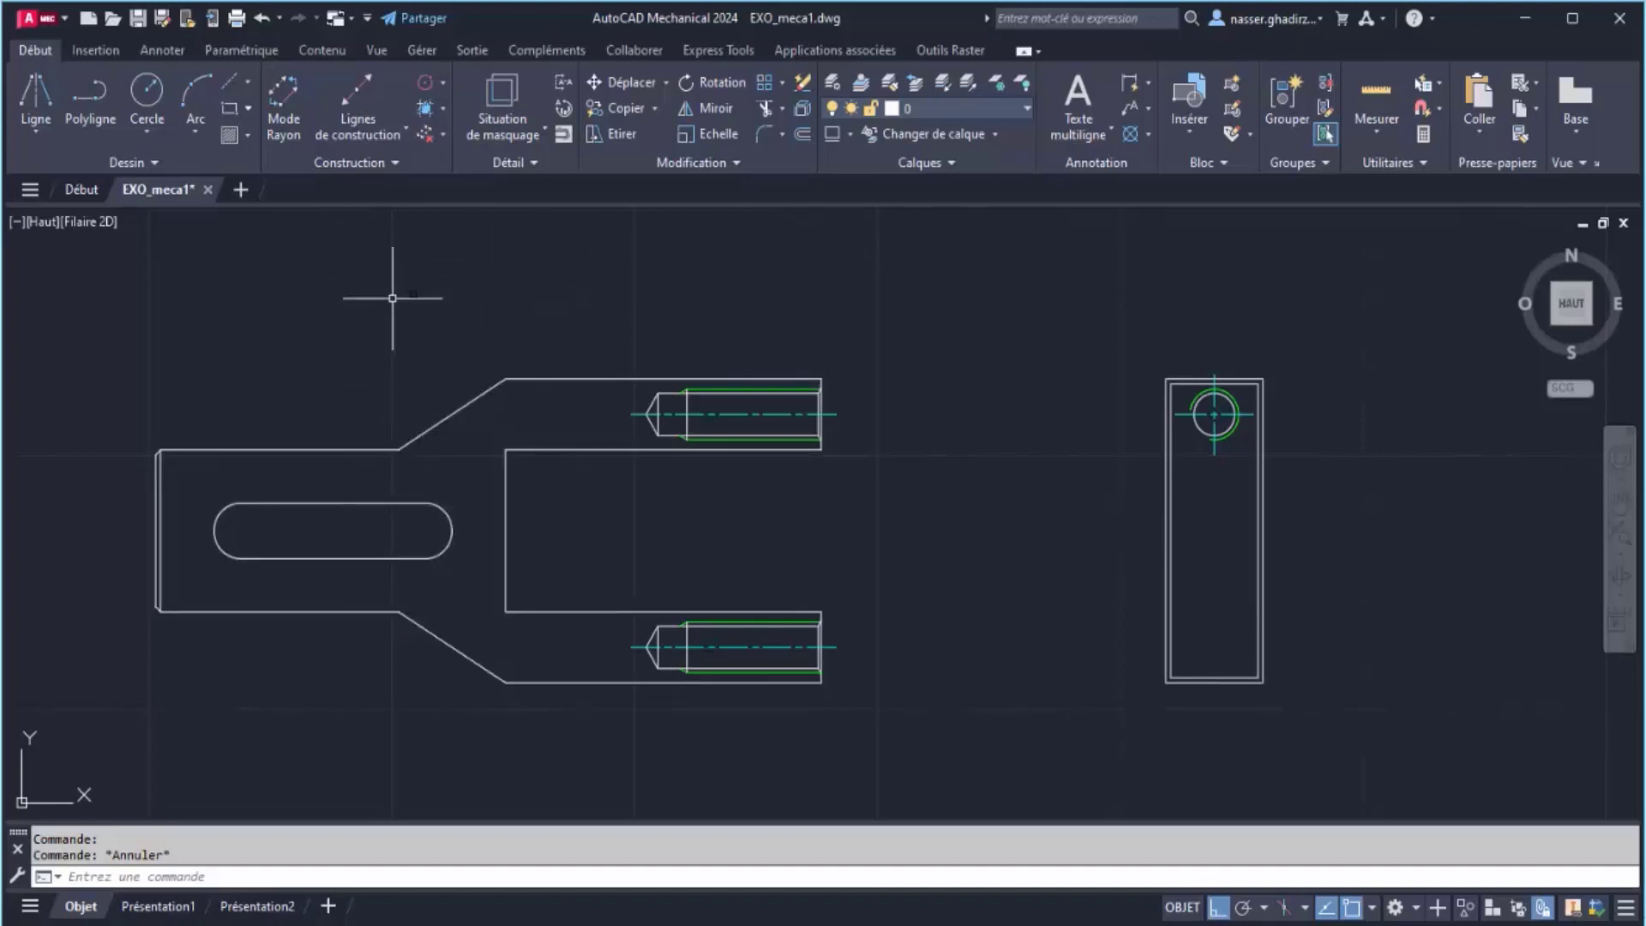
scroll(907, 301, "down", 2)
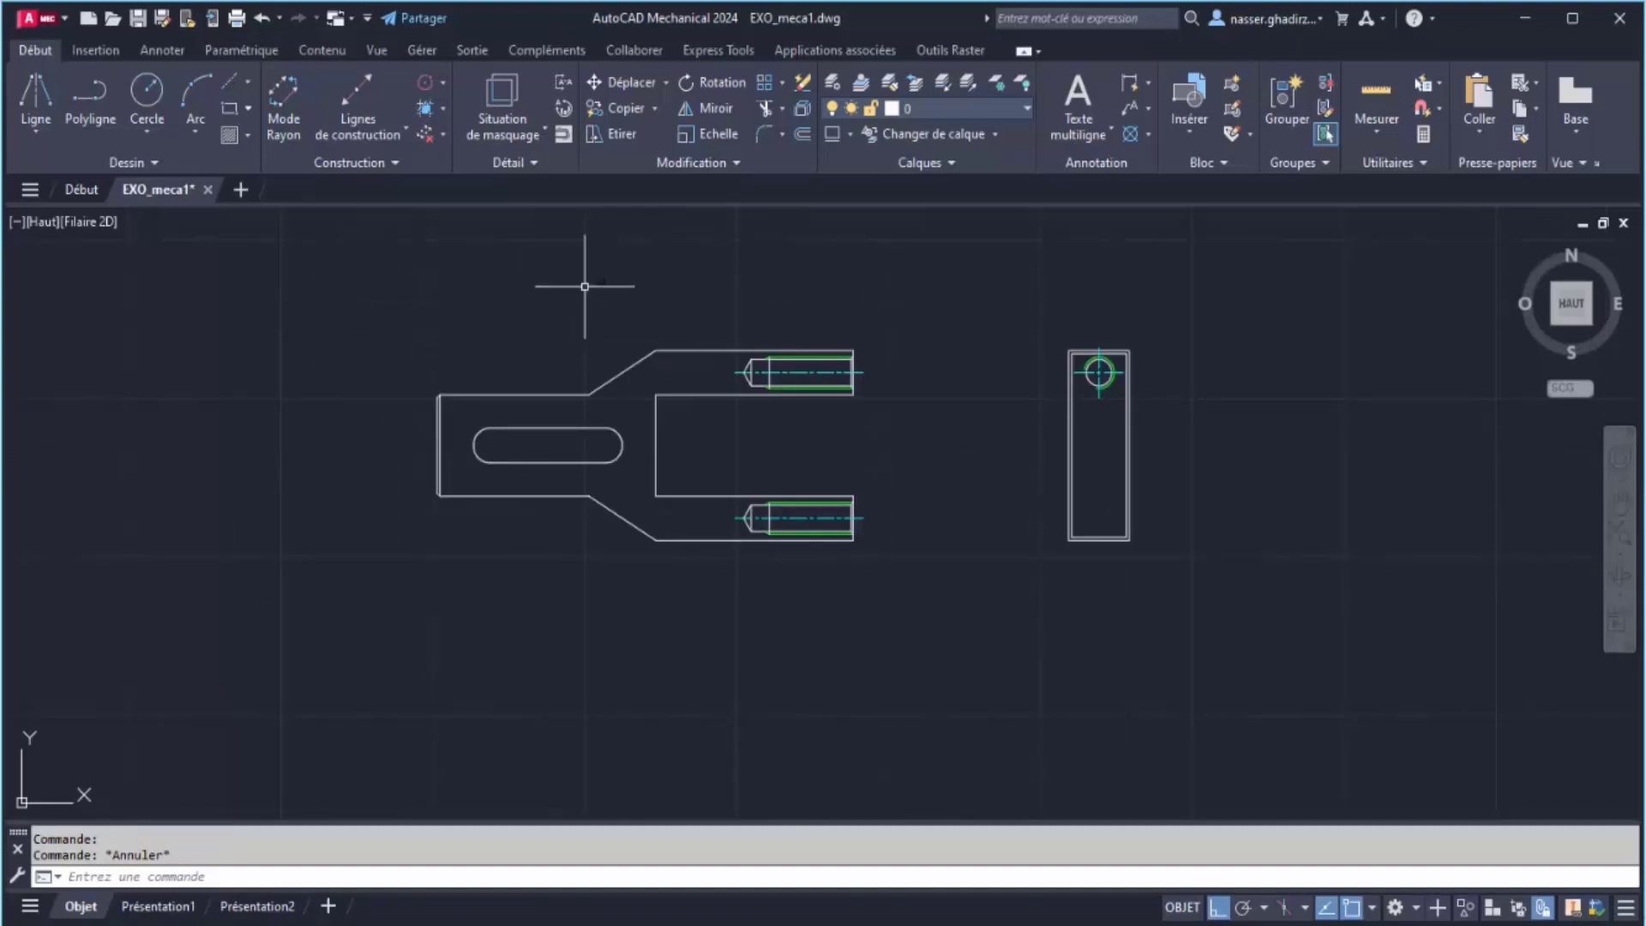
middle_click_drag(580, 275, 546, 346)
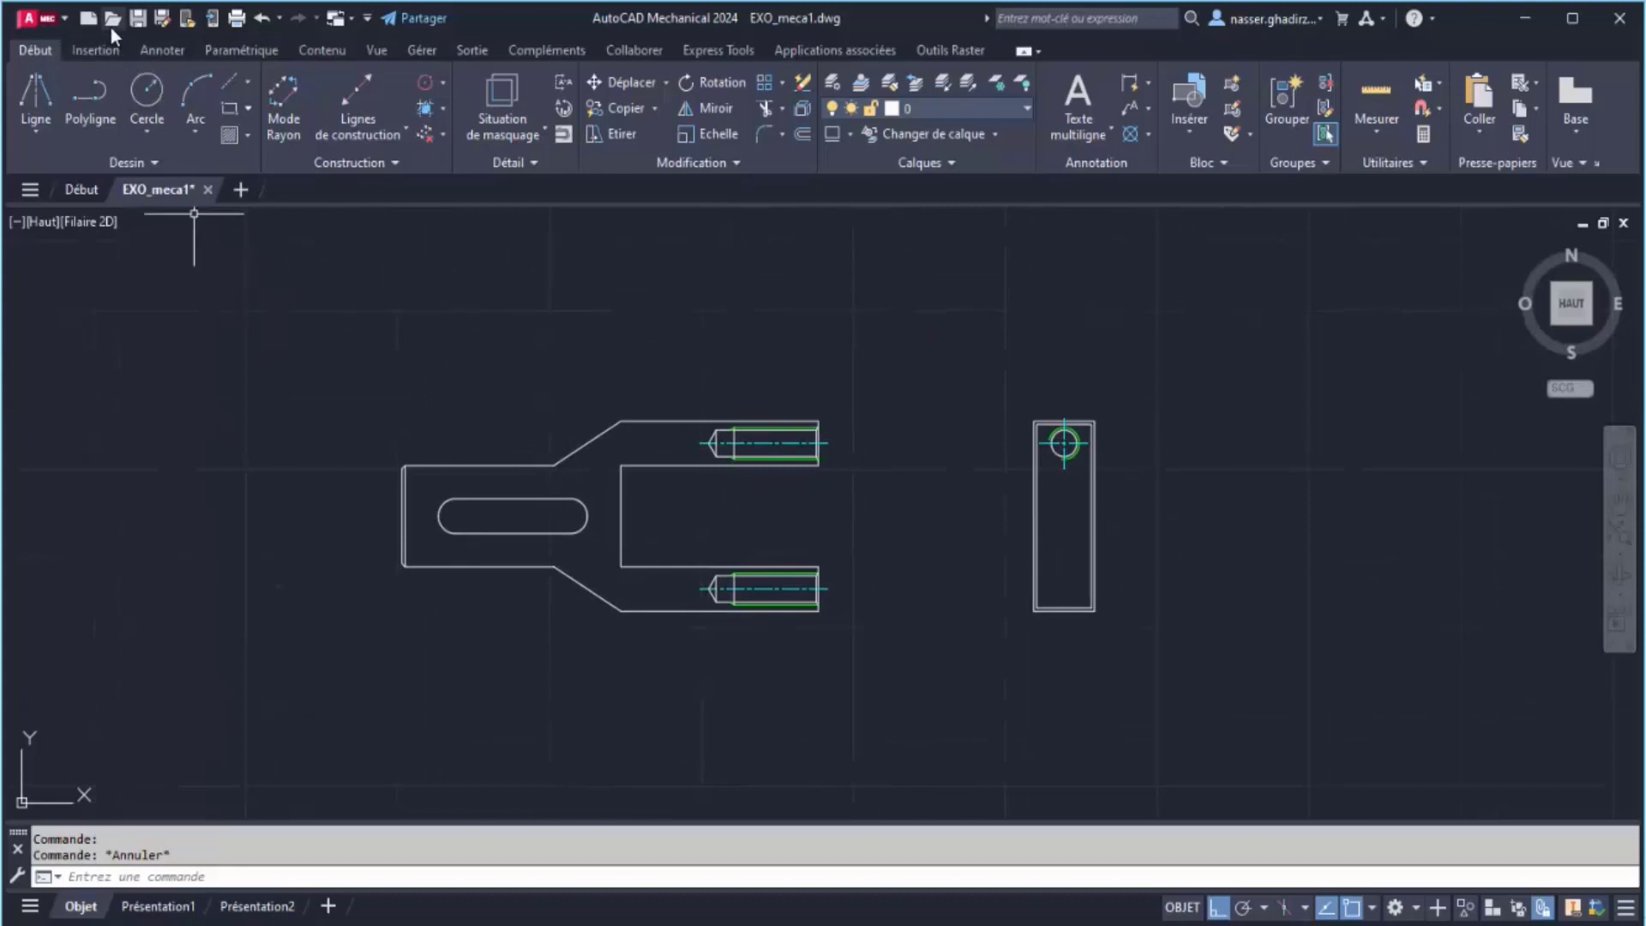
left_click(89, 190)
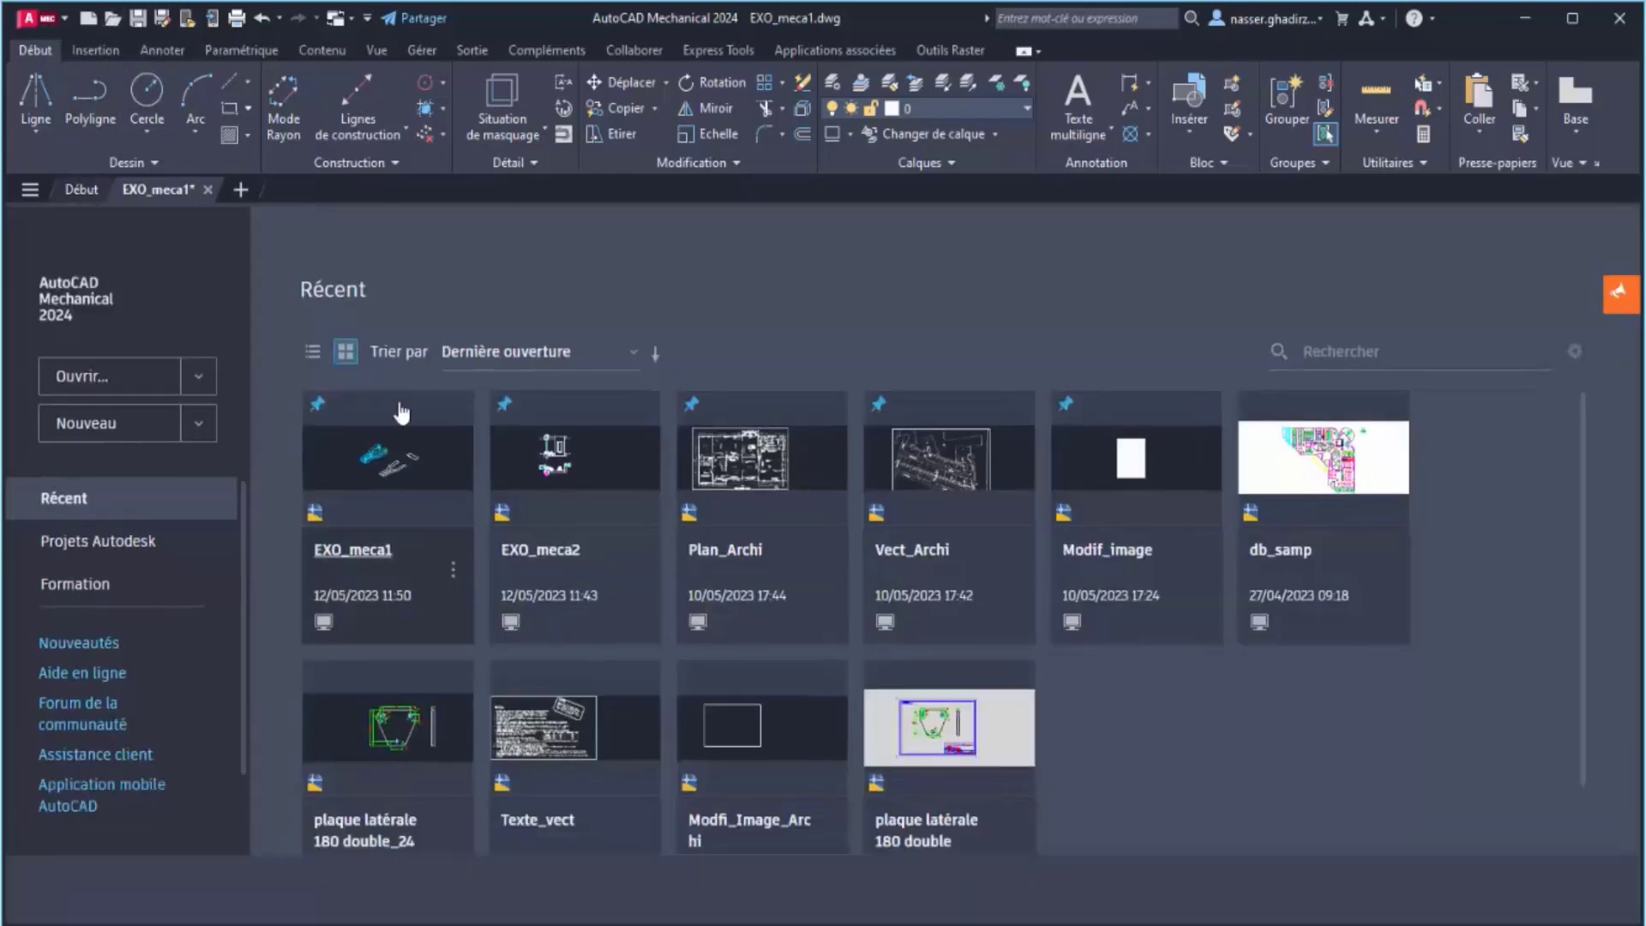
left_click(563, 460)
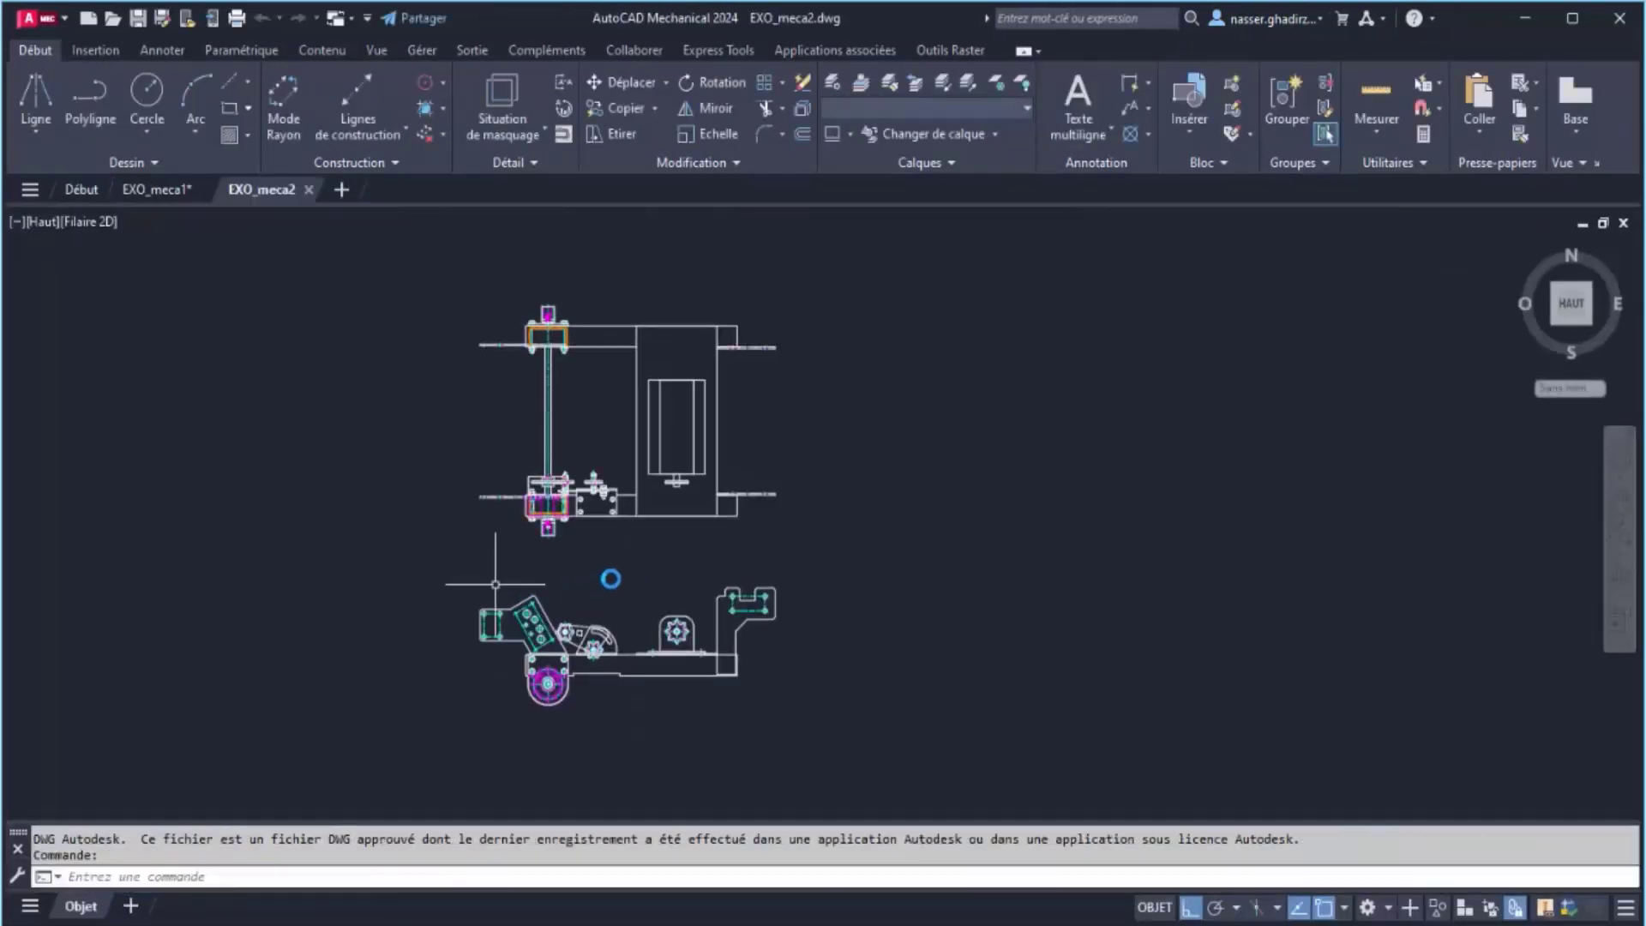
Start a screw connection (Assemblage par vis) for the sprocket bracket's base plate and move its dialog clear of the bracket
scroll(612, 574, "up", 2)
scroll(636, 622, "up", 3)
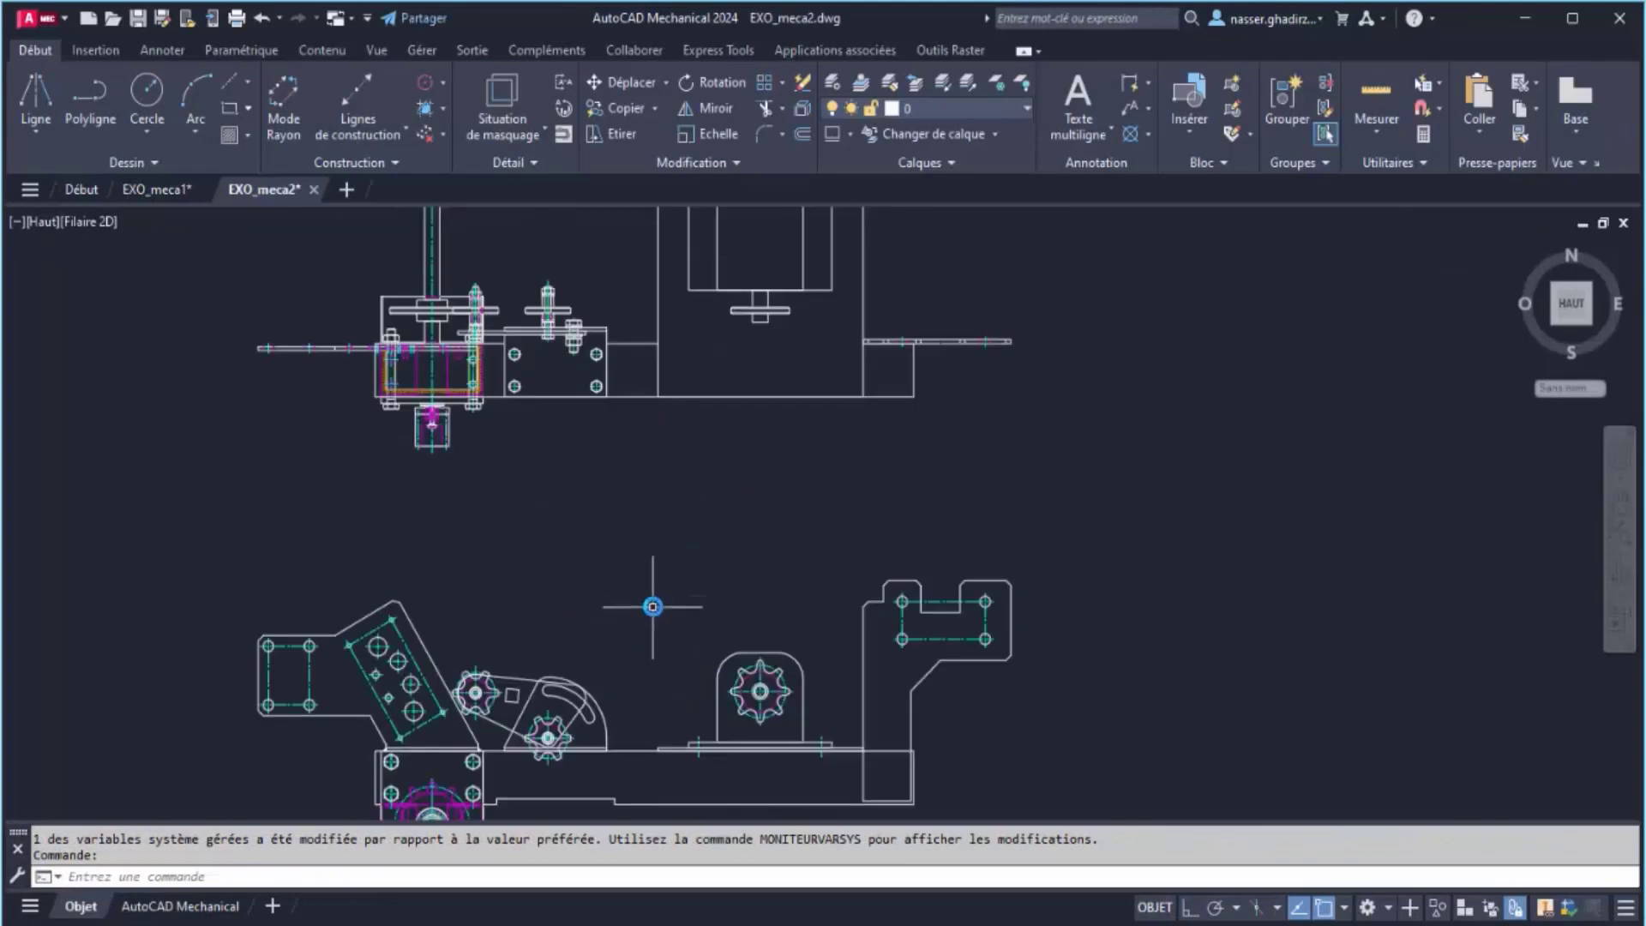
mouse_move(654, 599)
middle_mouse_down()
mouse_move(815, 393)
mouse_move(750, 492)
mouse_move(665, 547)
middle_mouse_up()
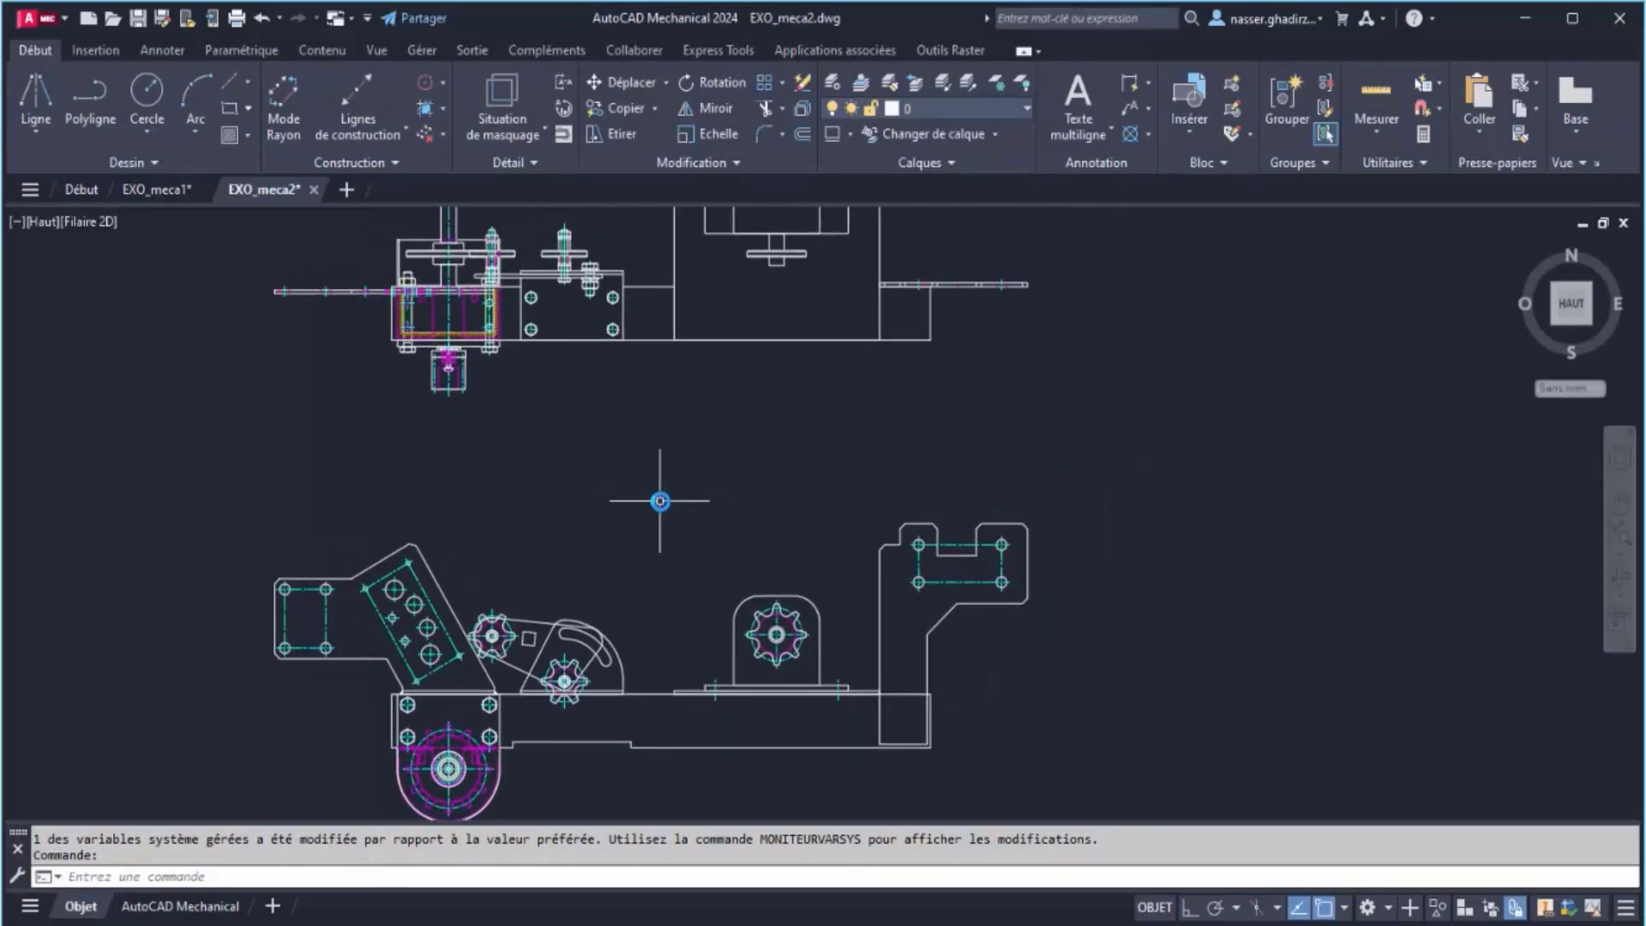
scroll(657, 496, "up", 5)
middle_click_drag(813, 540, 774, 349)
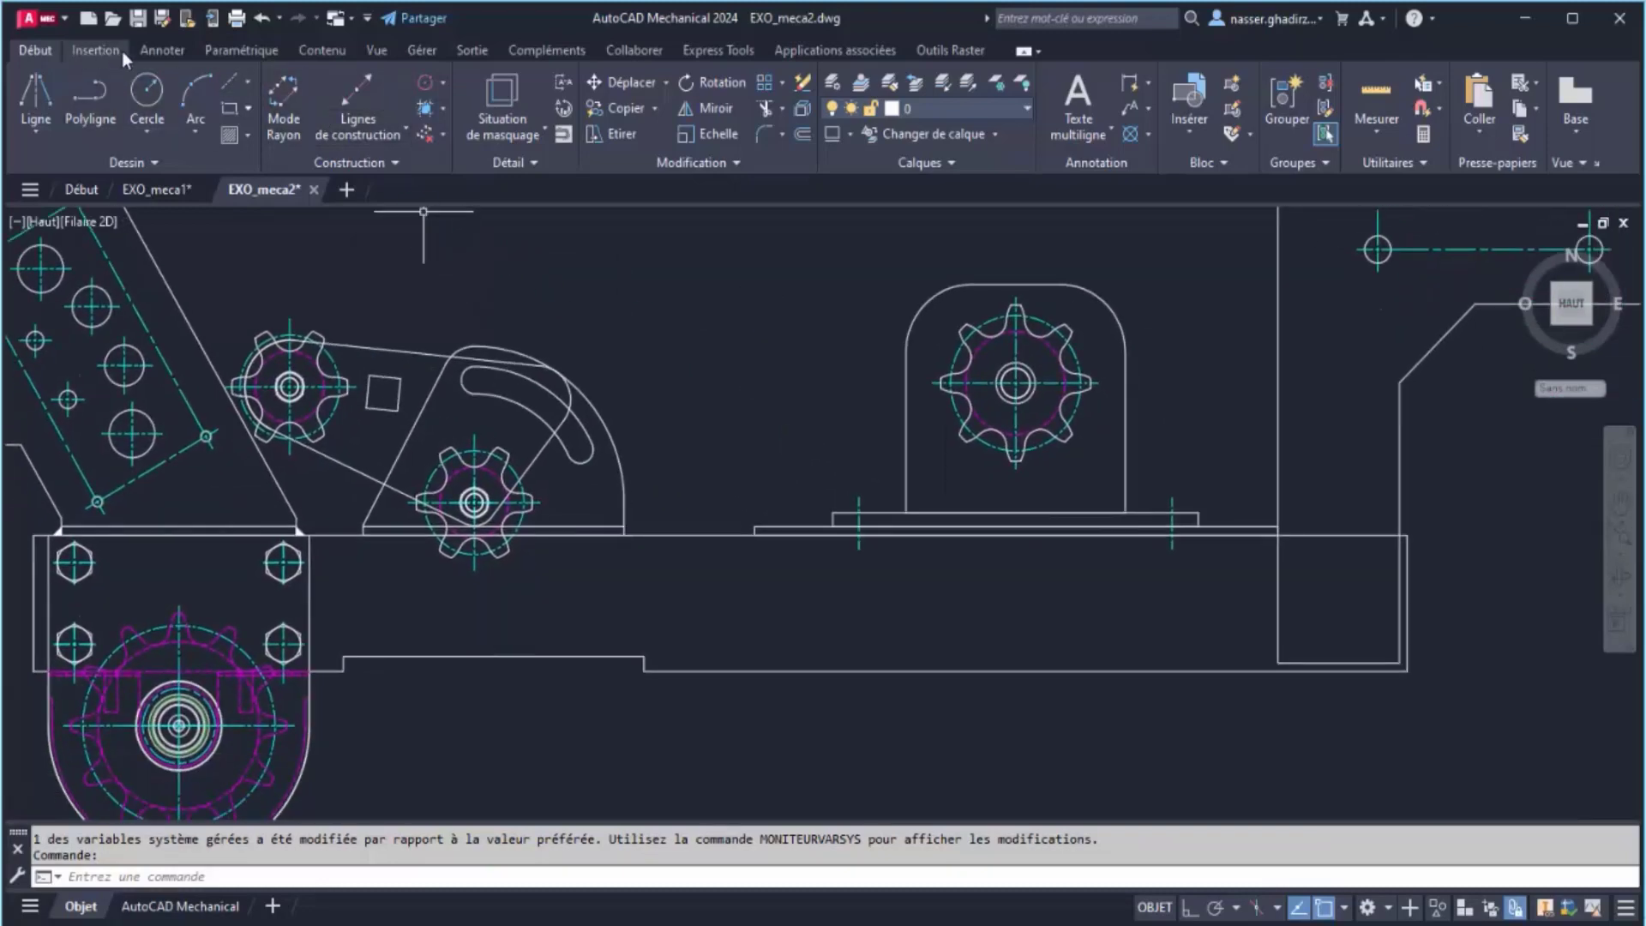
left_click(336, 54)
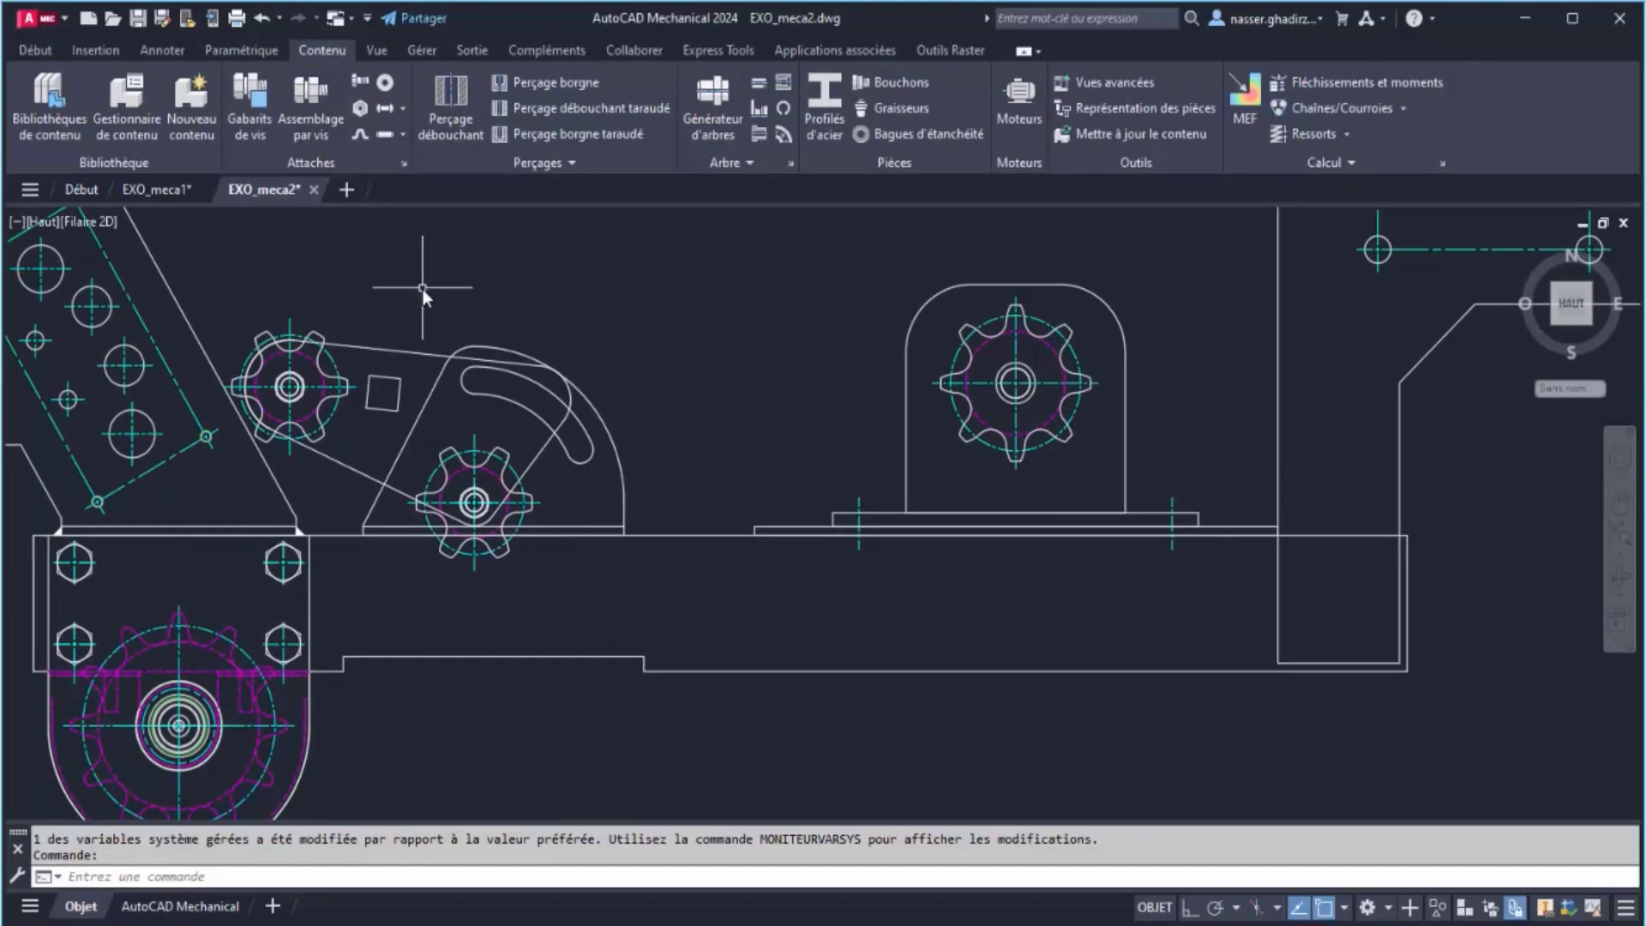
left_click(323, 96)
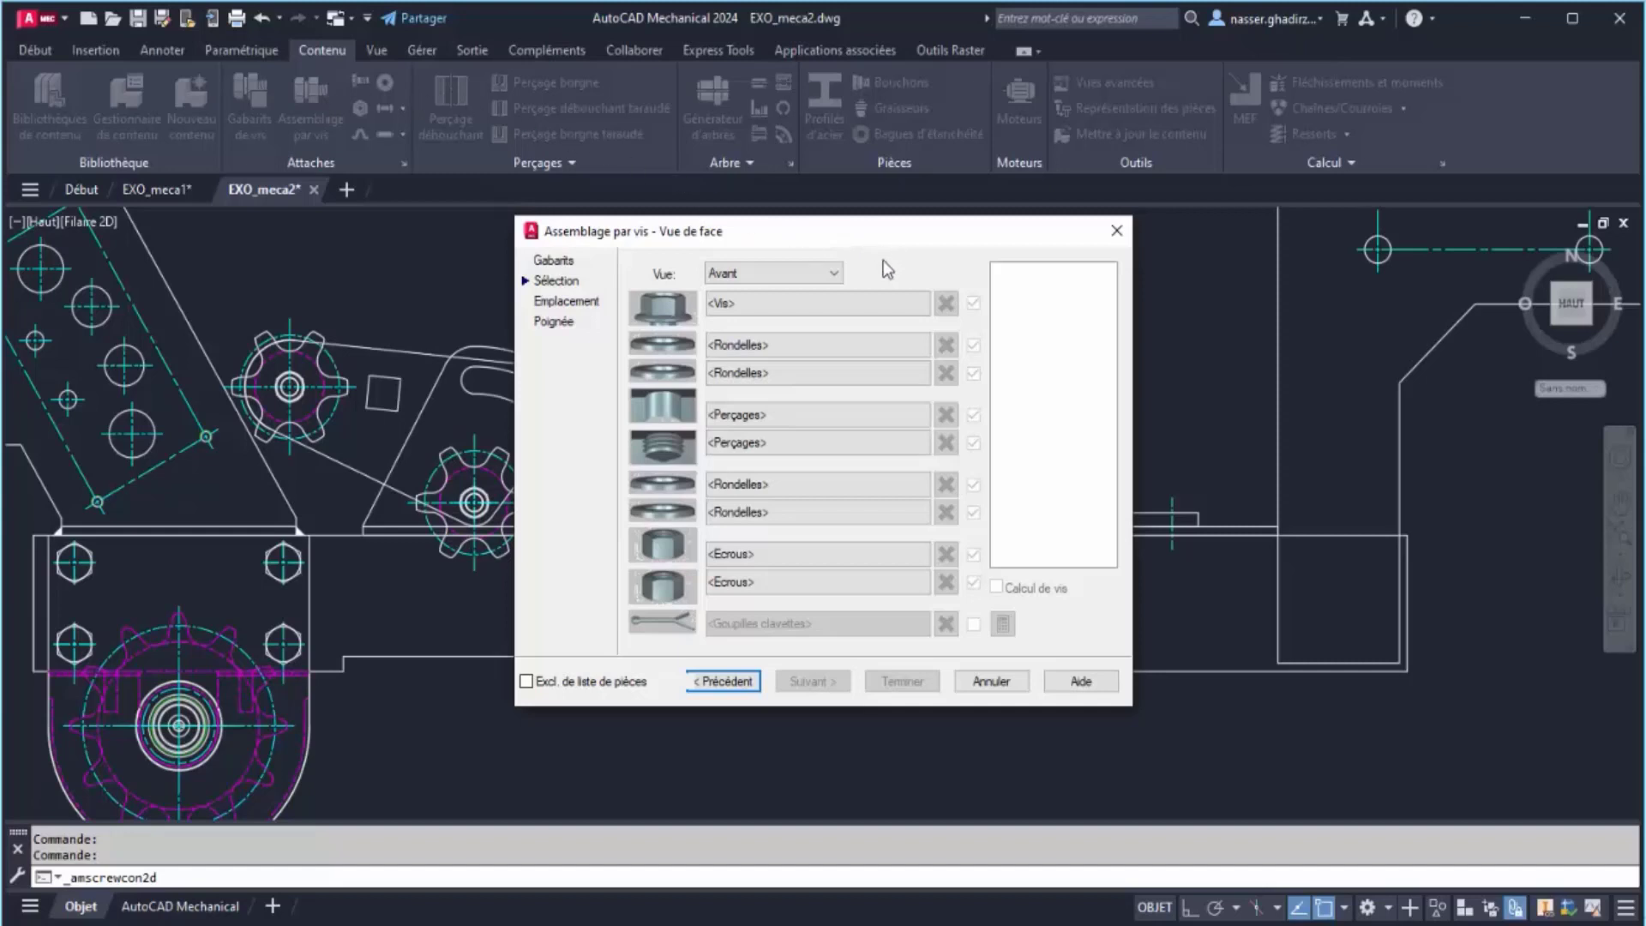
left_click(826, 417)
left_click_drag(875, 232, 505, 430)
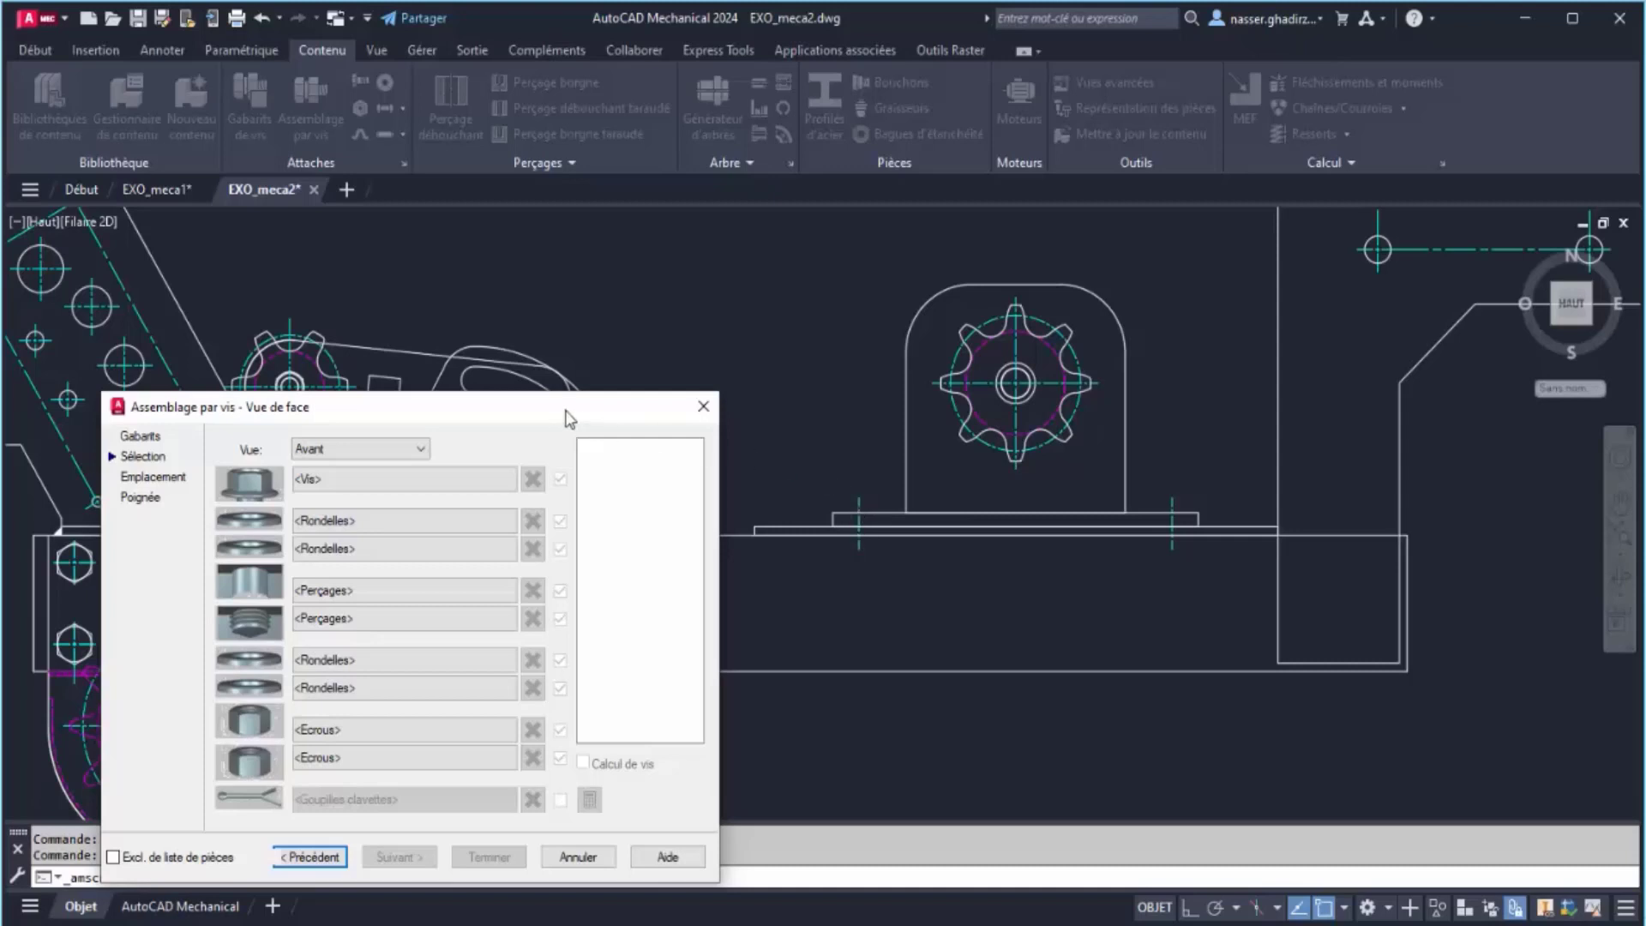
left_click_drag(565, 419, 561, 205)
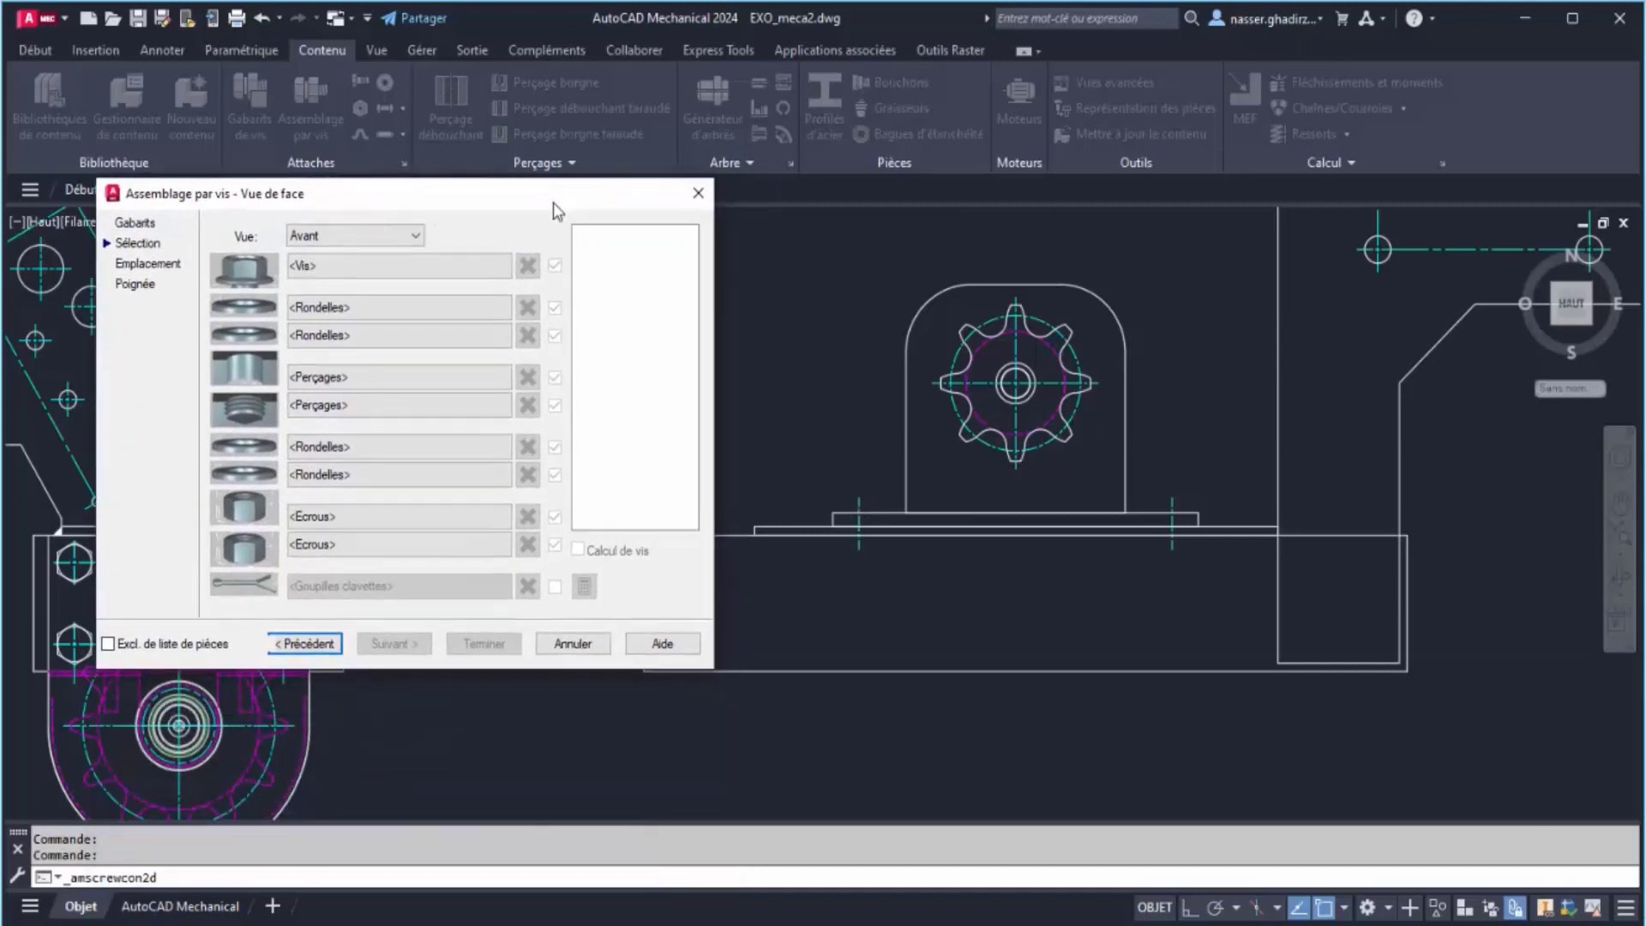
Choose a hexagonal-head screw, Vis à tête hexagonale (Filetage usuel - Métrique), in its front view (Avant) and set its size to M 6
left_click(409, 270)
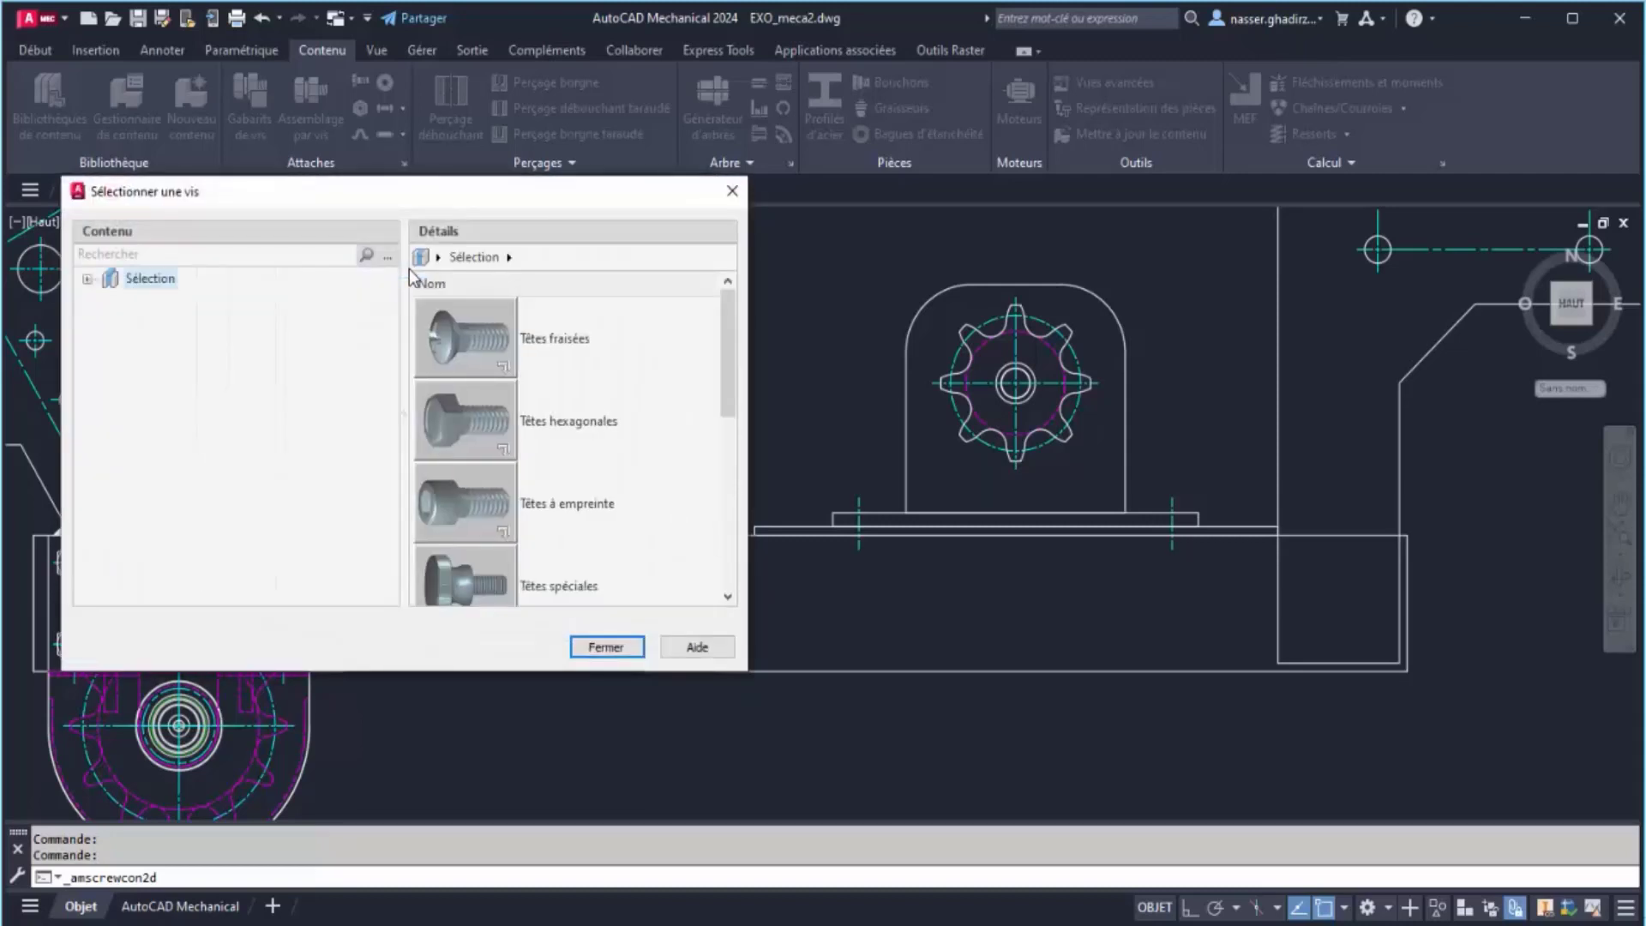
left_click(87, 278)
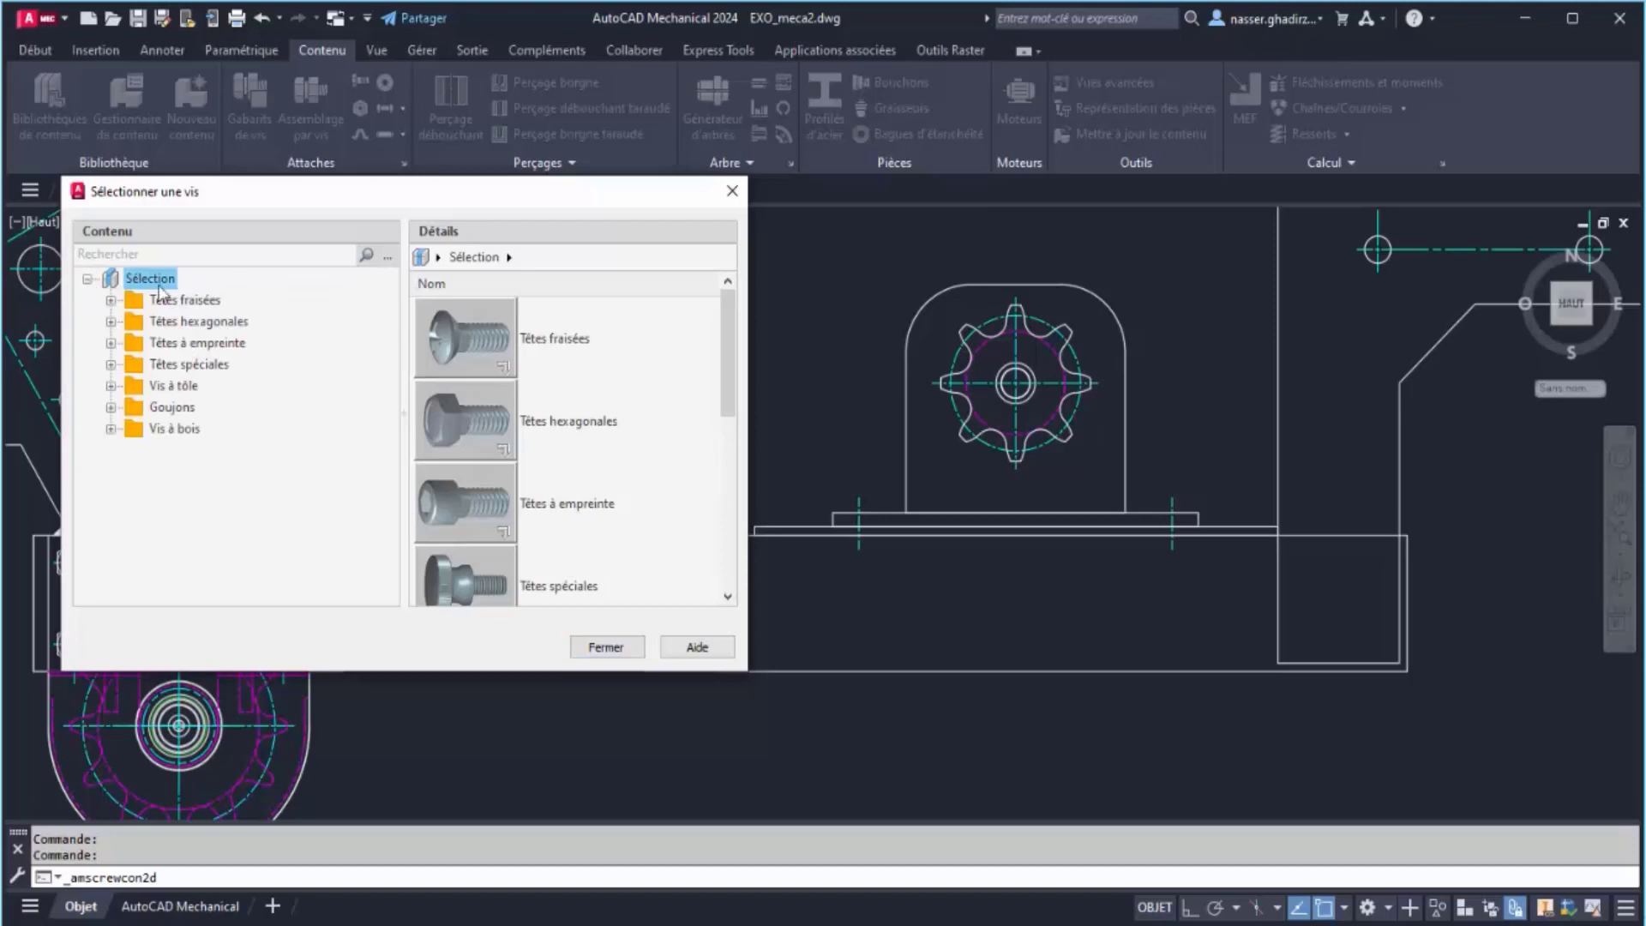
left_click(200, 321)
left_click(114, 323)
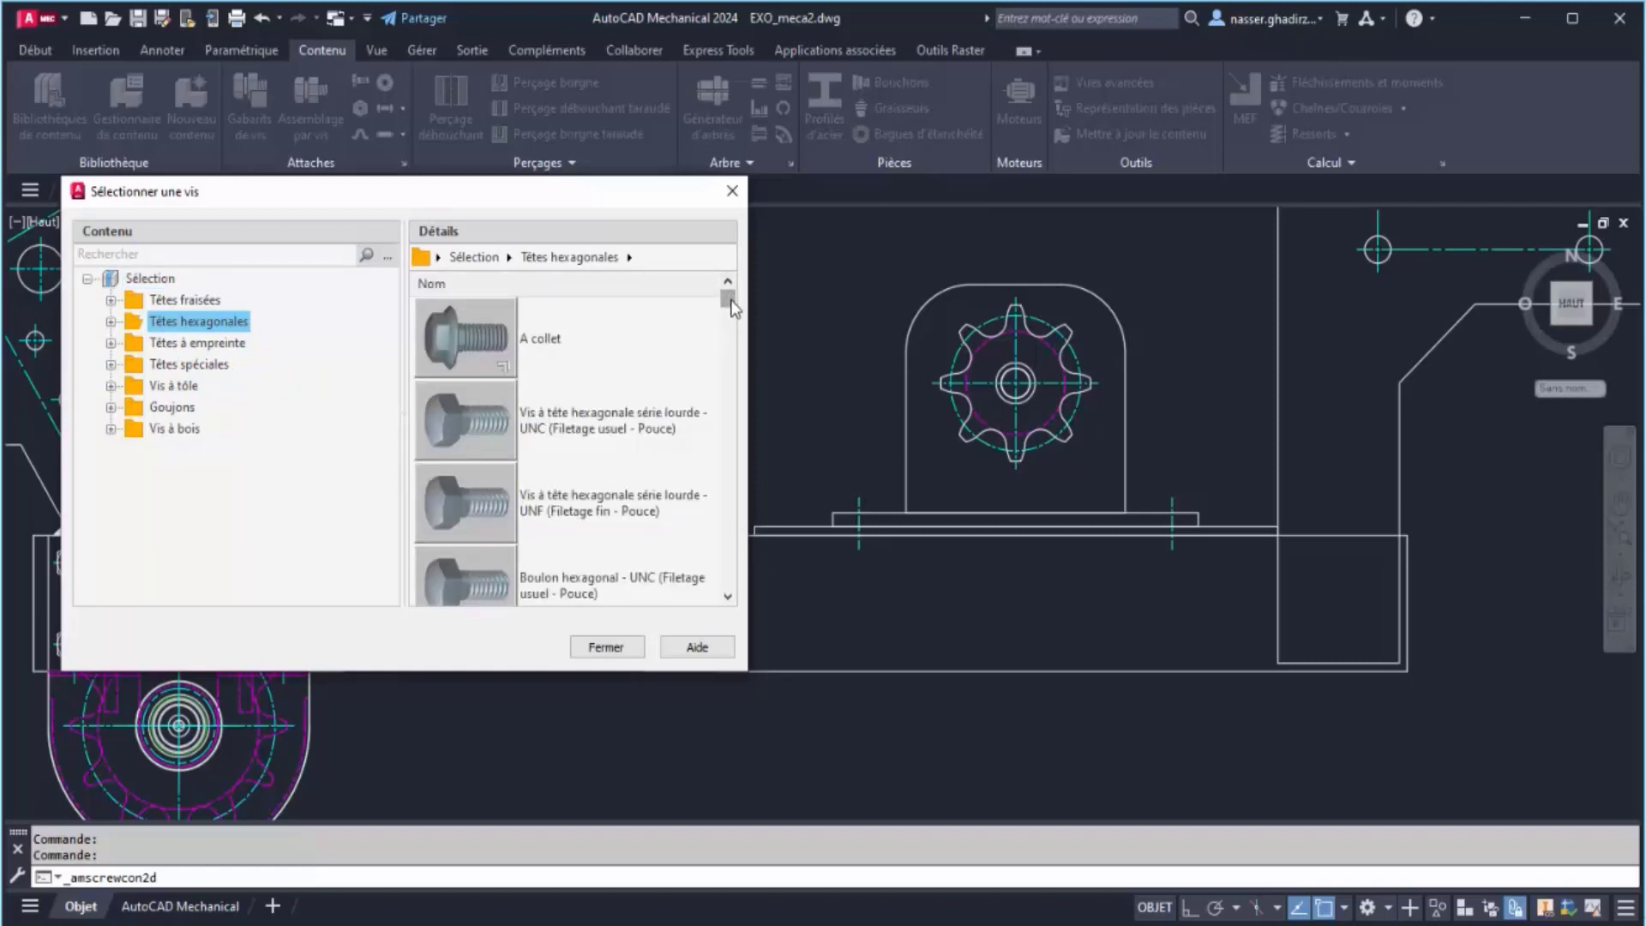
left_click_drag(728, 305, 731, 342)
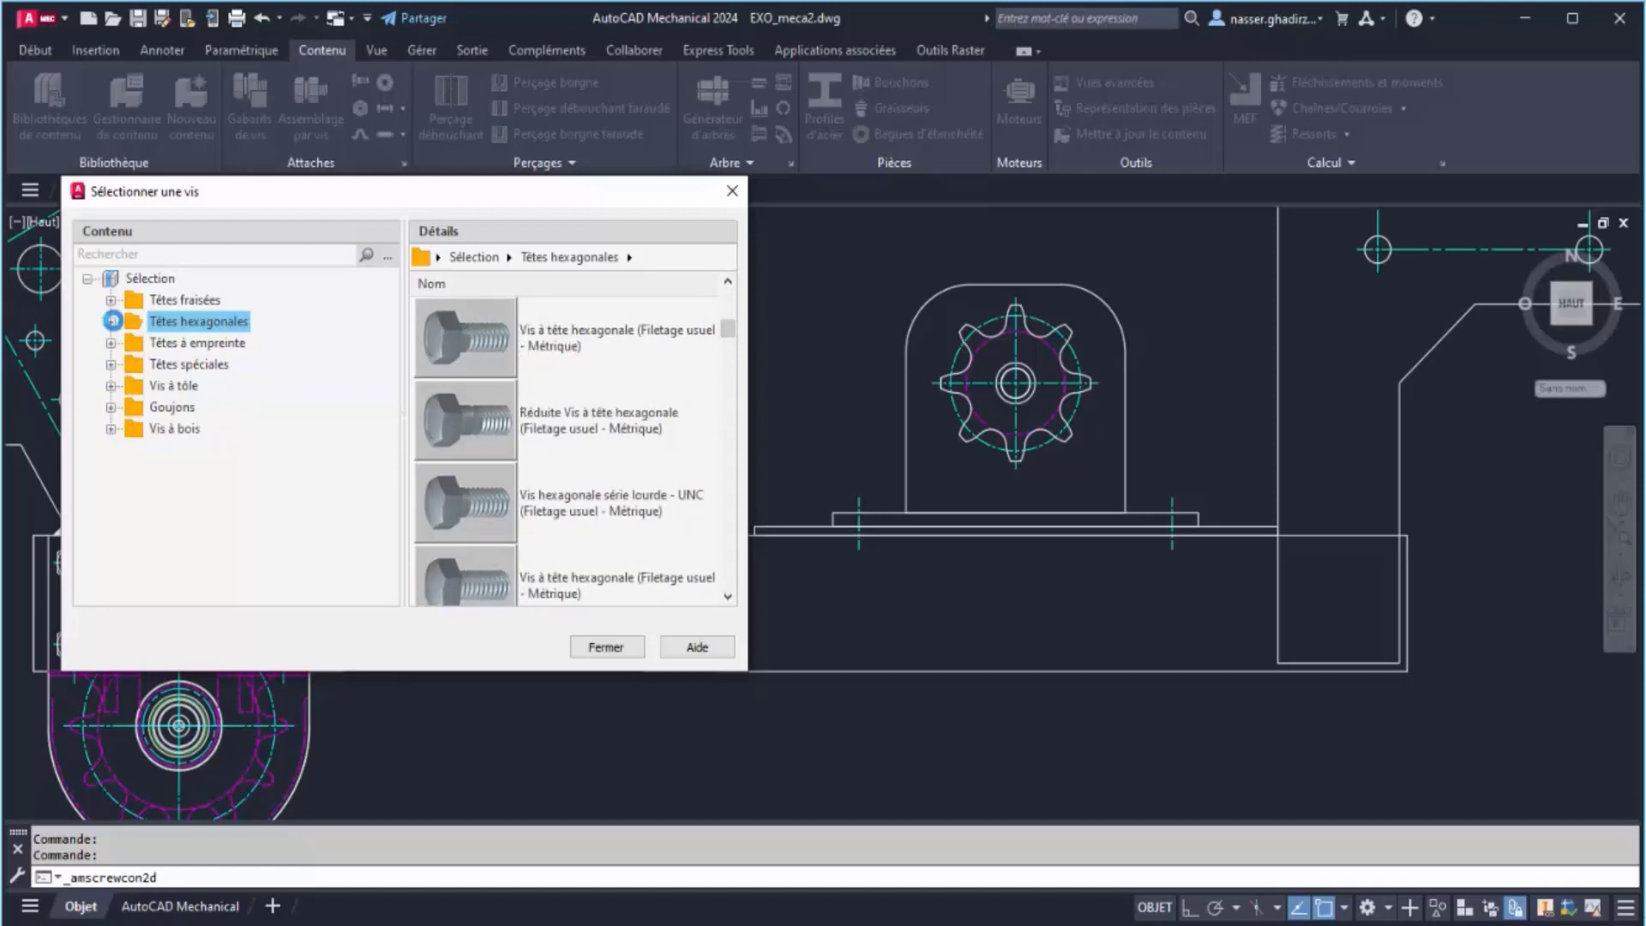
left_click(111, 321)
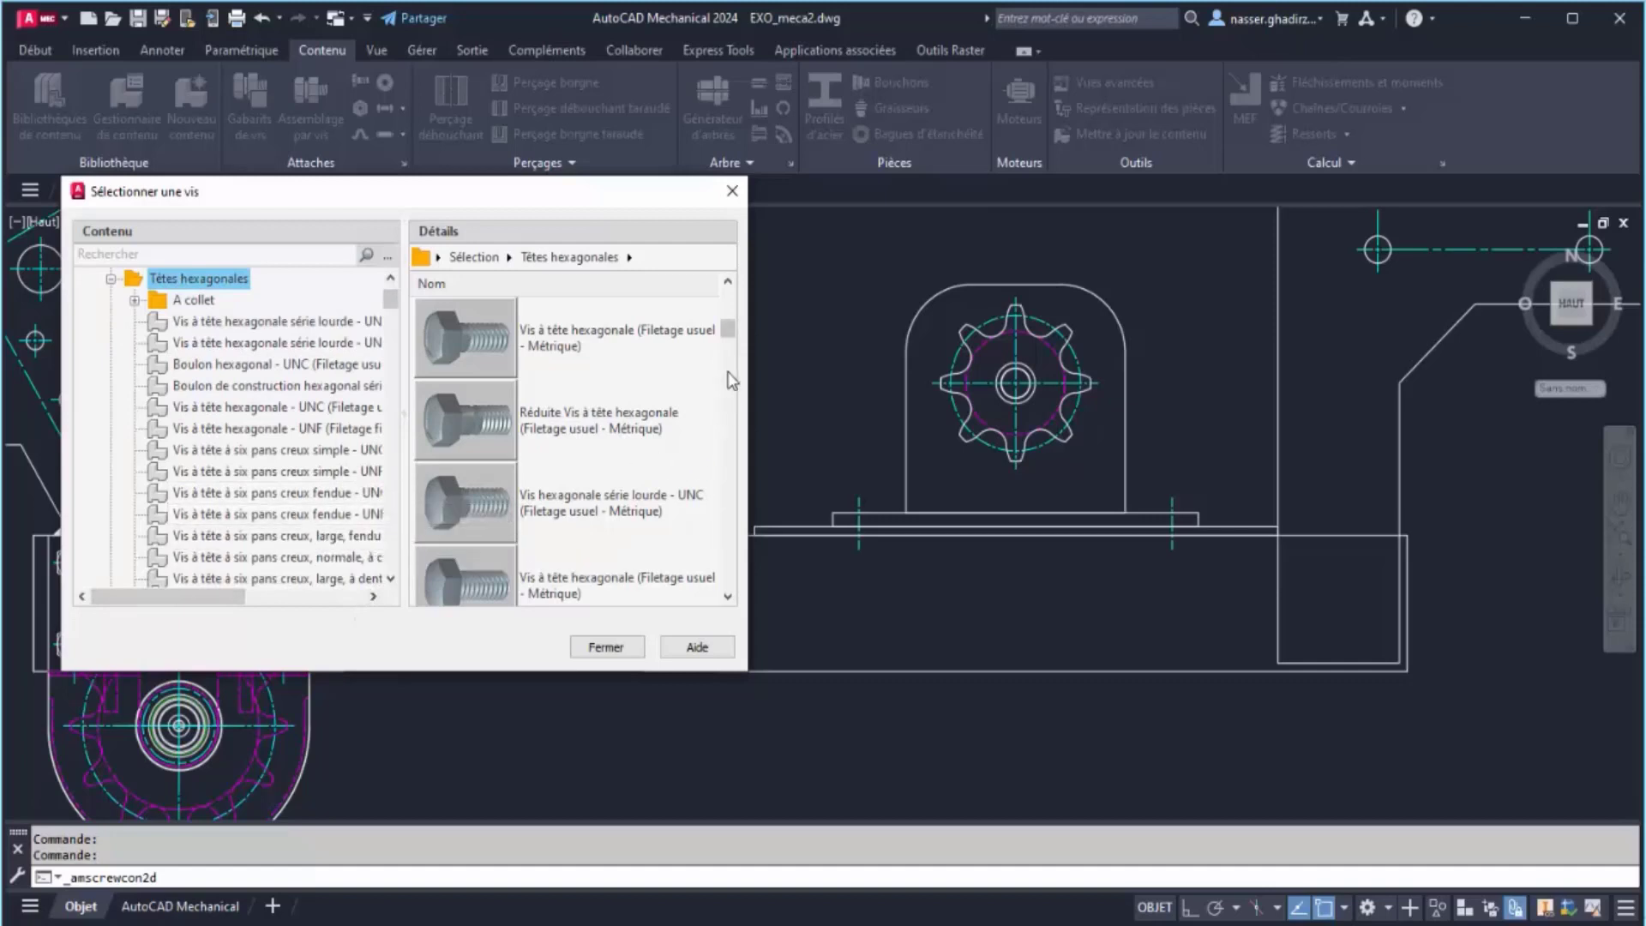
scroll(607, 595, "down", 1)
double_click(606, 595)
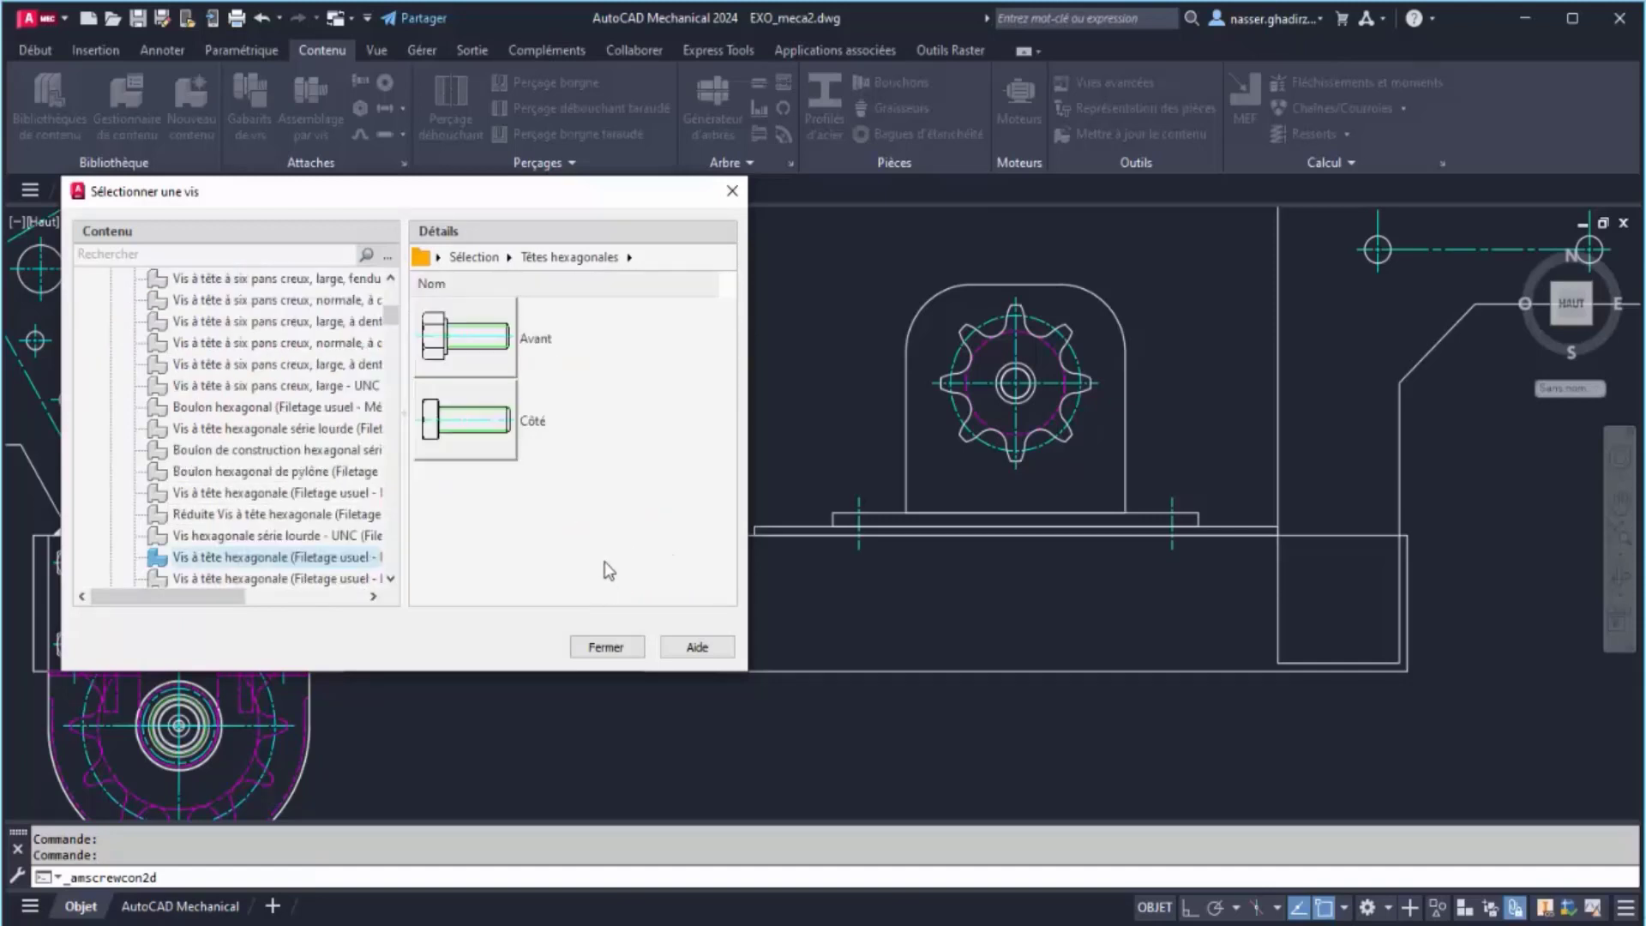
double_click(463, 339)
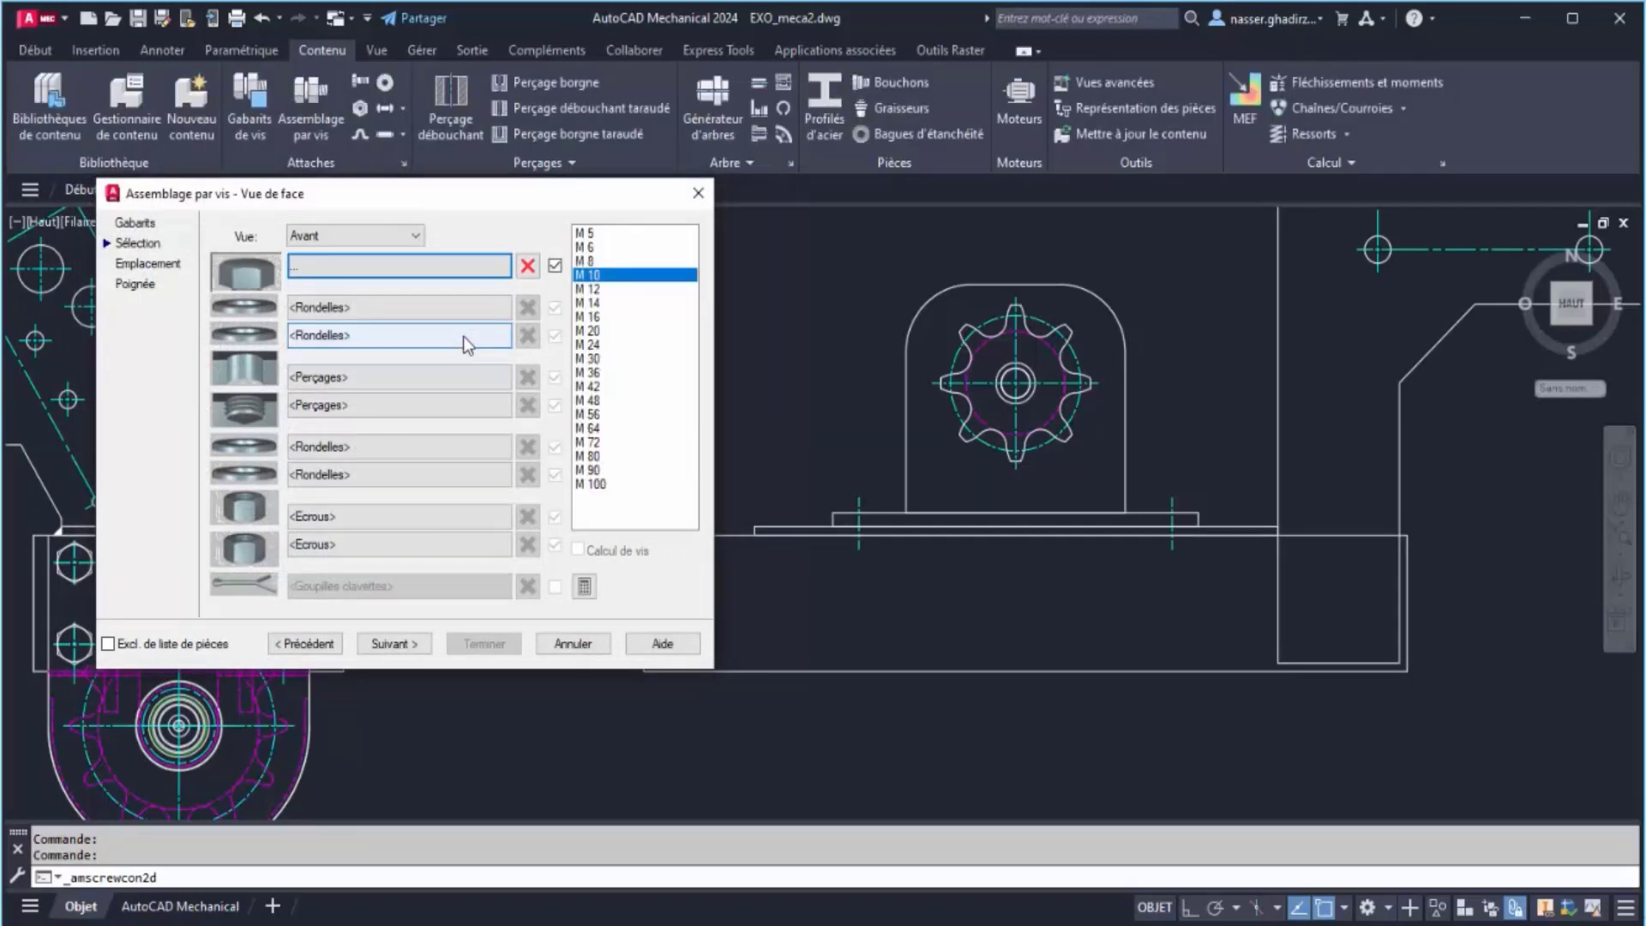
left_click(600, 248)
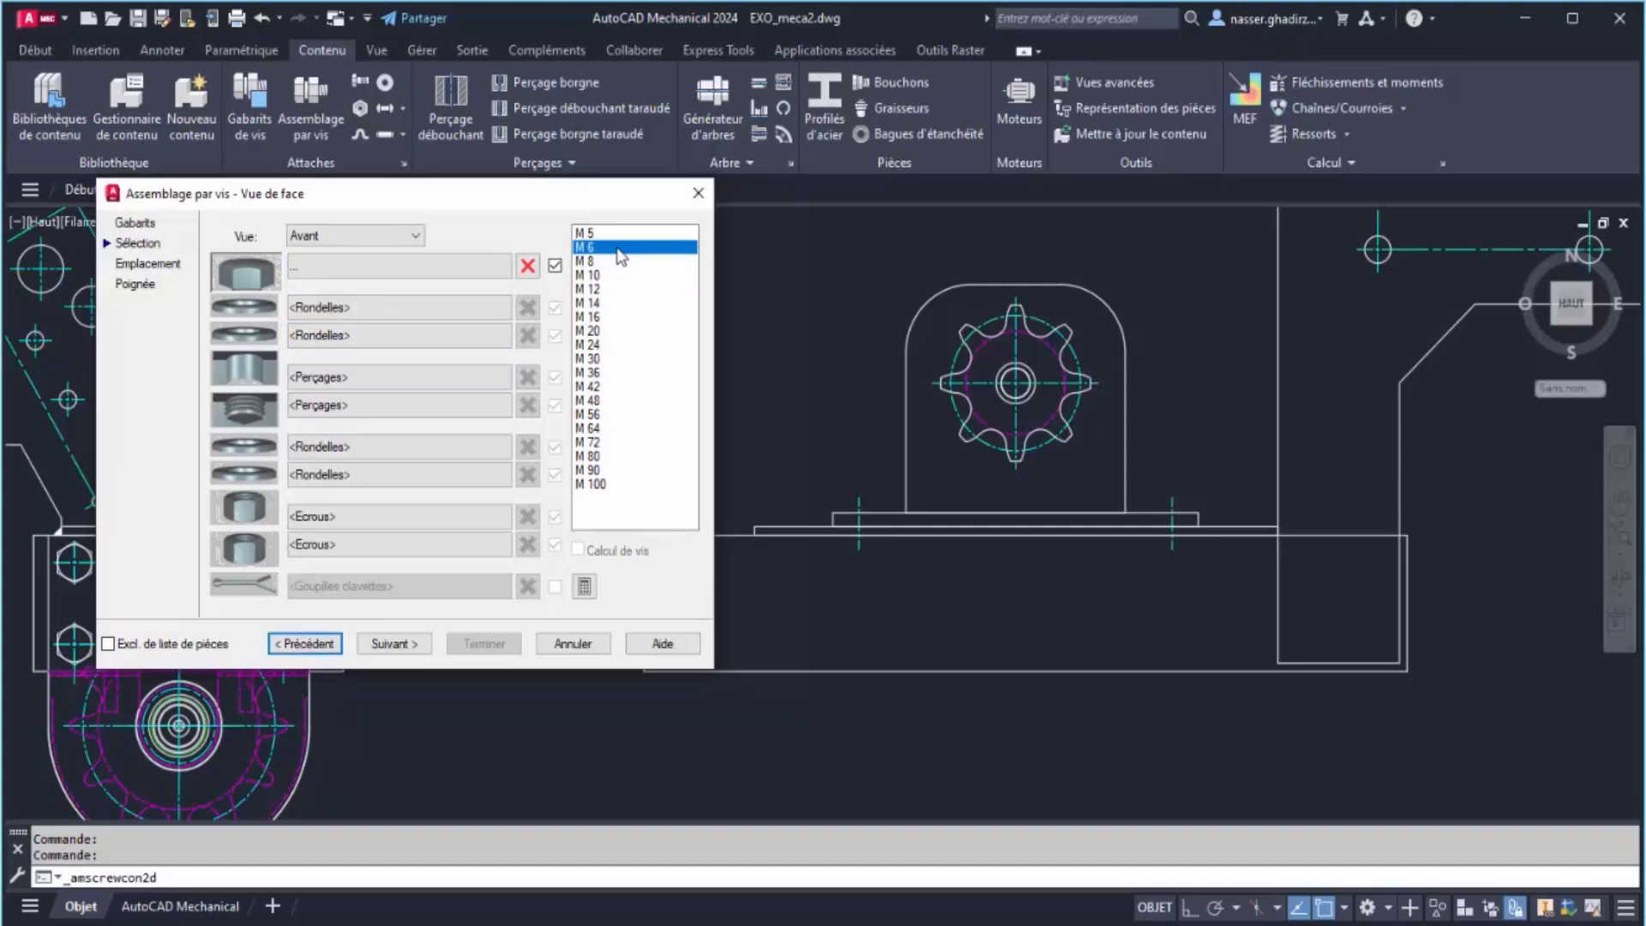
Add the standard washer Rondelle de test carrée (Métrique) (IFI) under the screw head, leaving the second washer slot empty
left_click(393, 307)
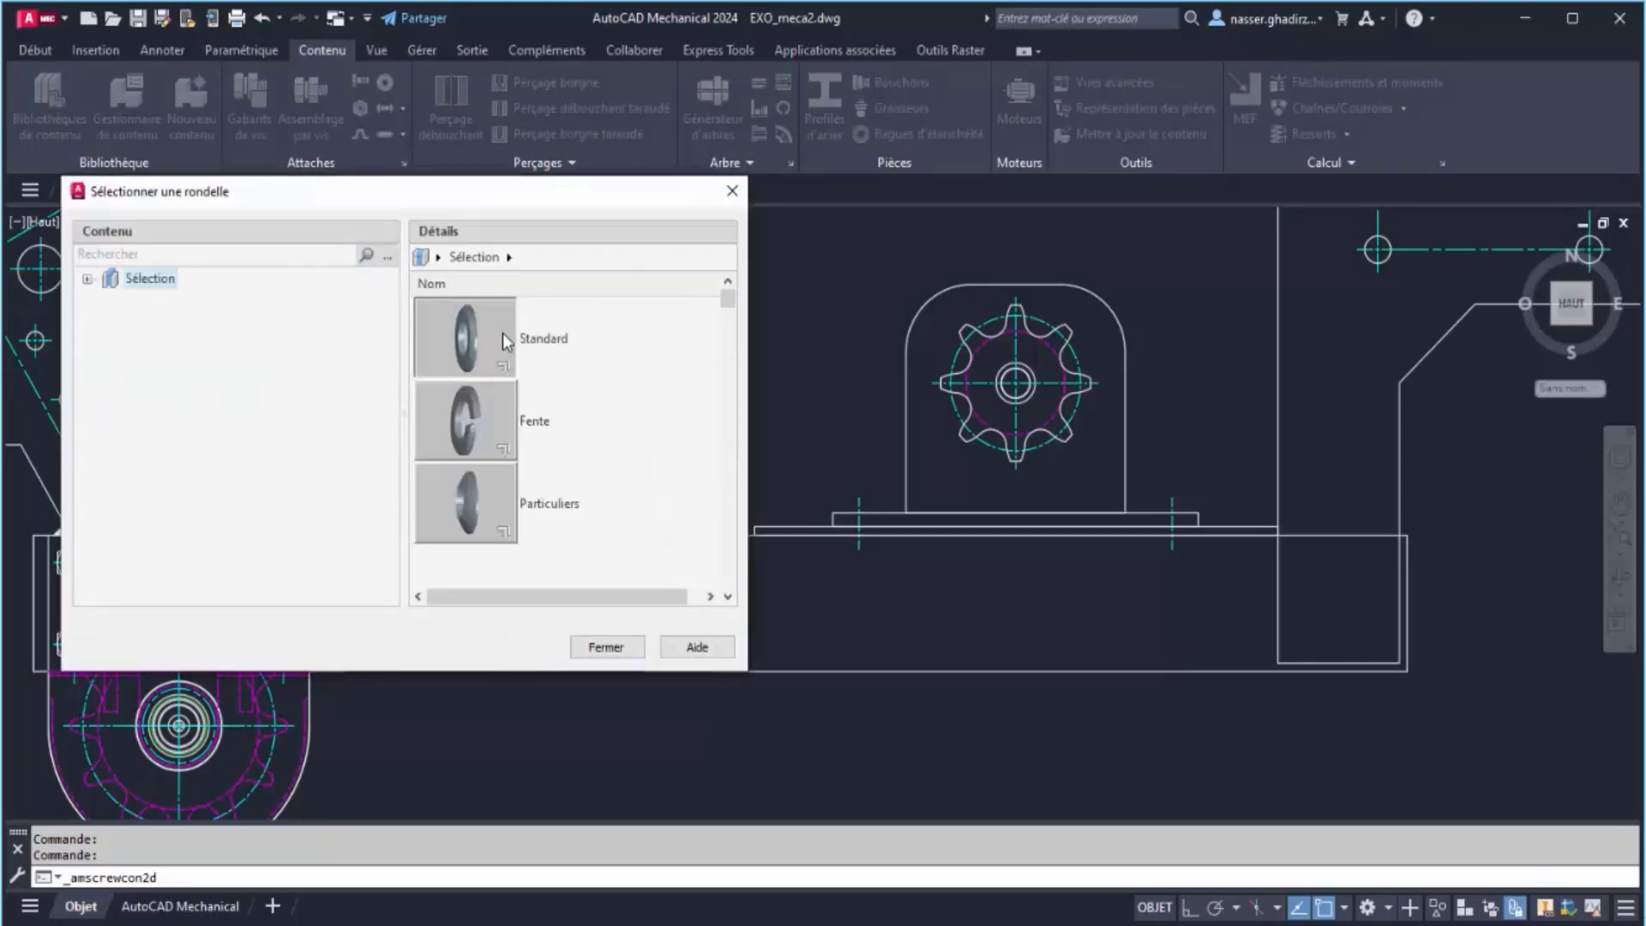
double_click(446, 337)
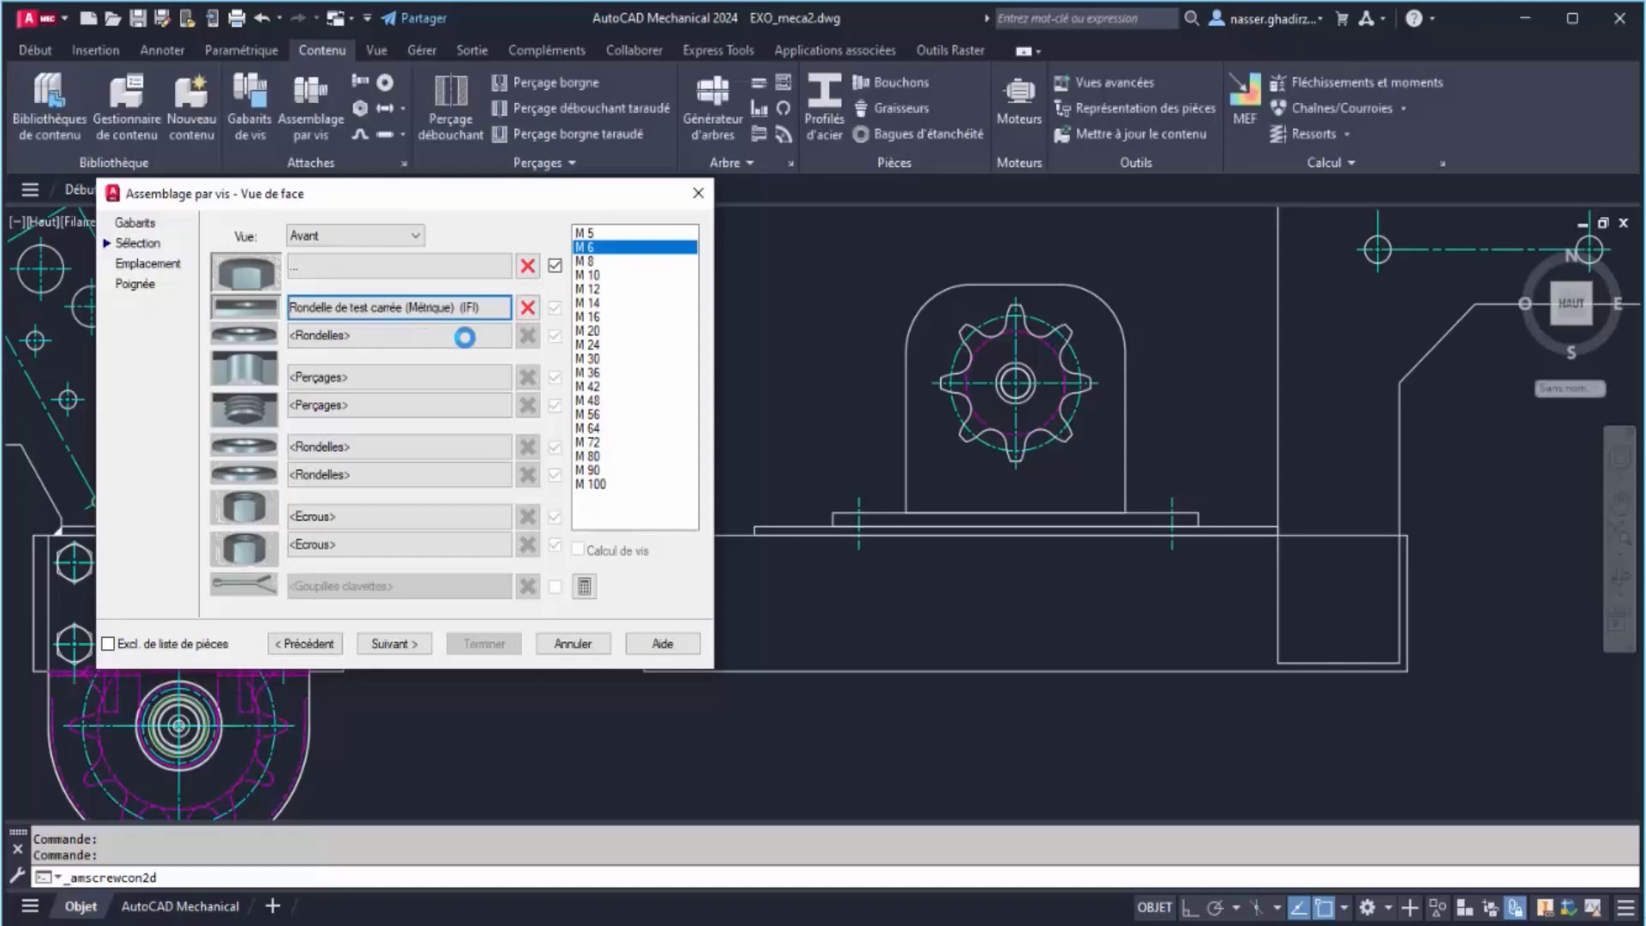
left_click(464, 335)
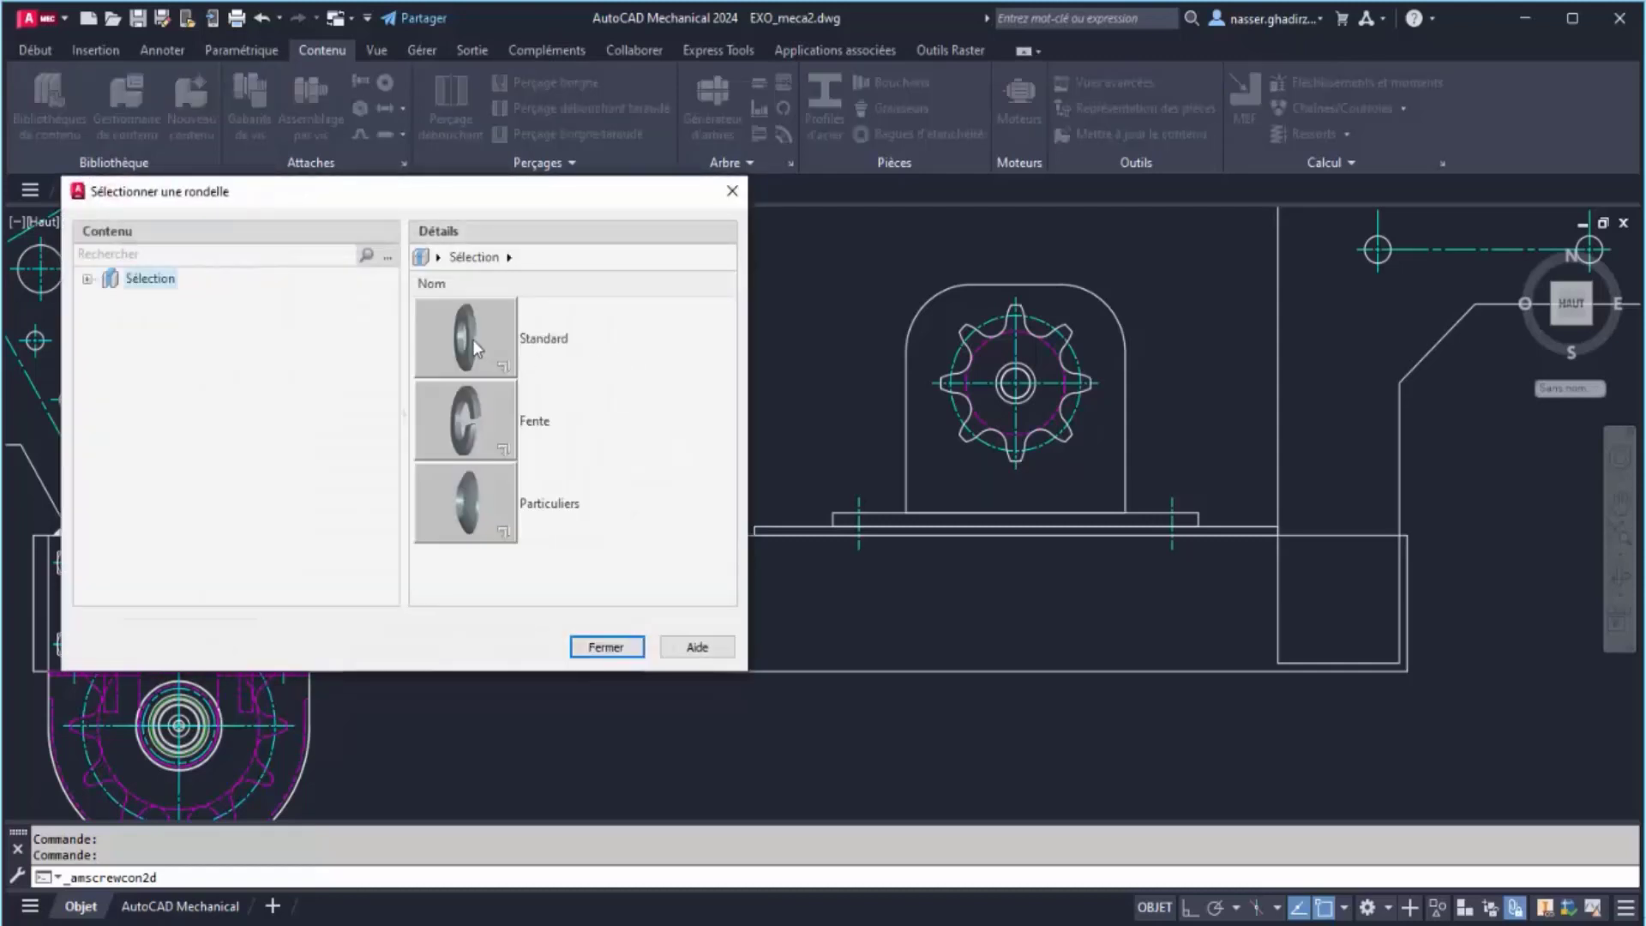
left_click(606, 647)
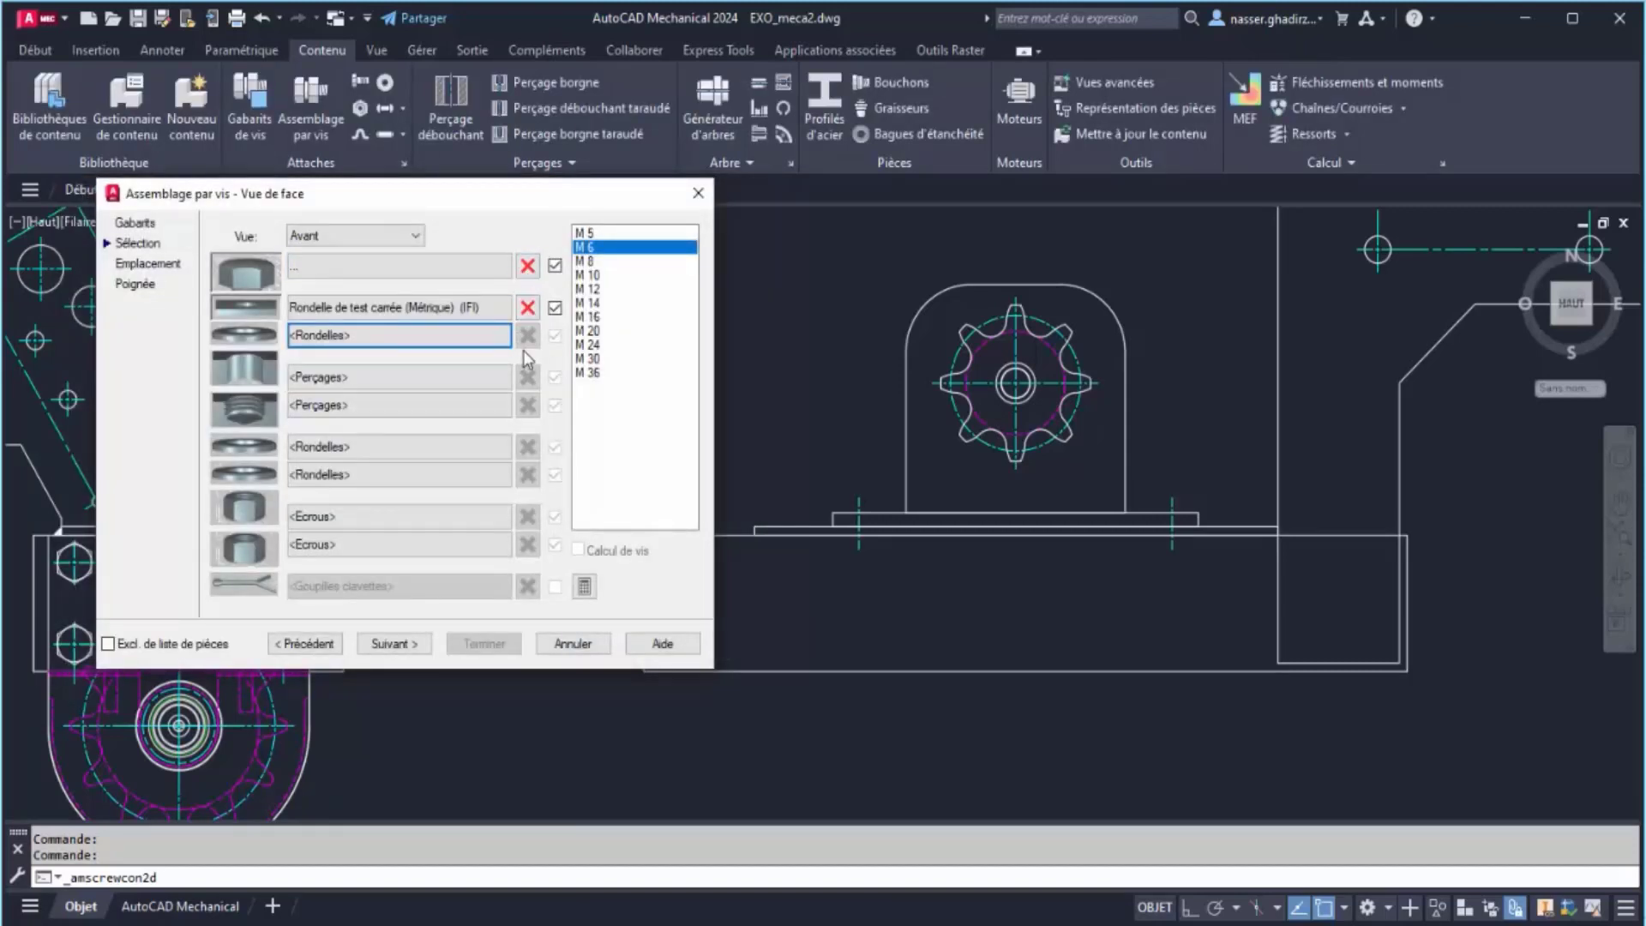
Add a fin Métrique cylindrical through hole and a Métrique (Filetage usuel) tapped through hole to the screw connection
left_click(440, 377)
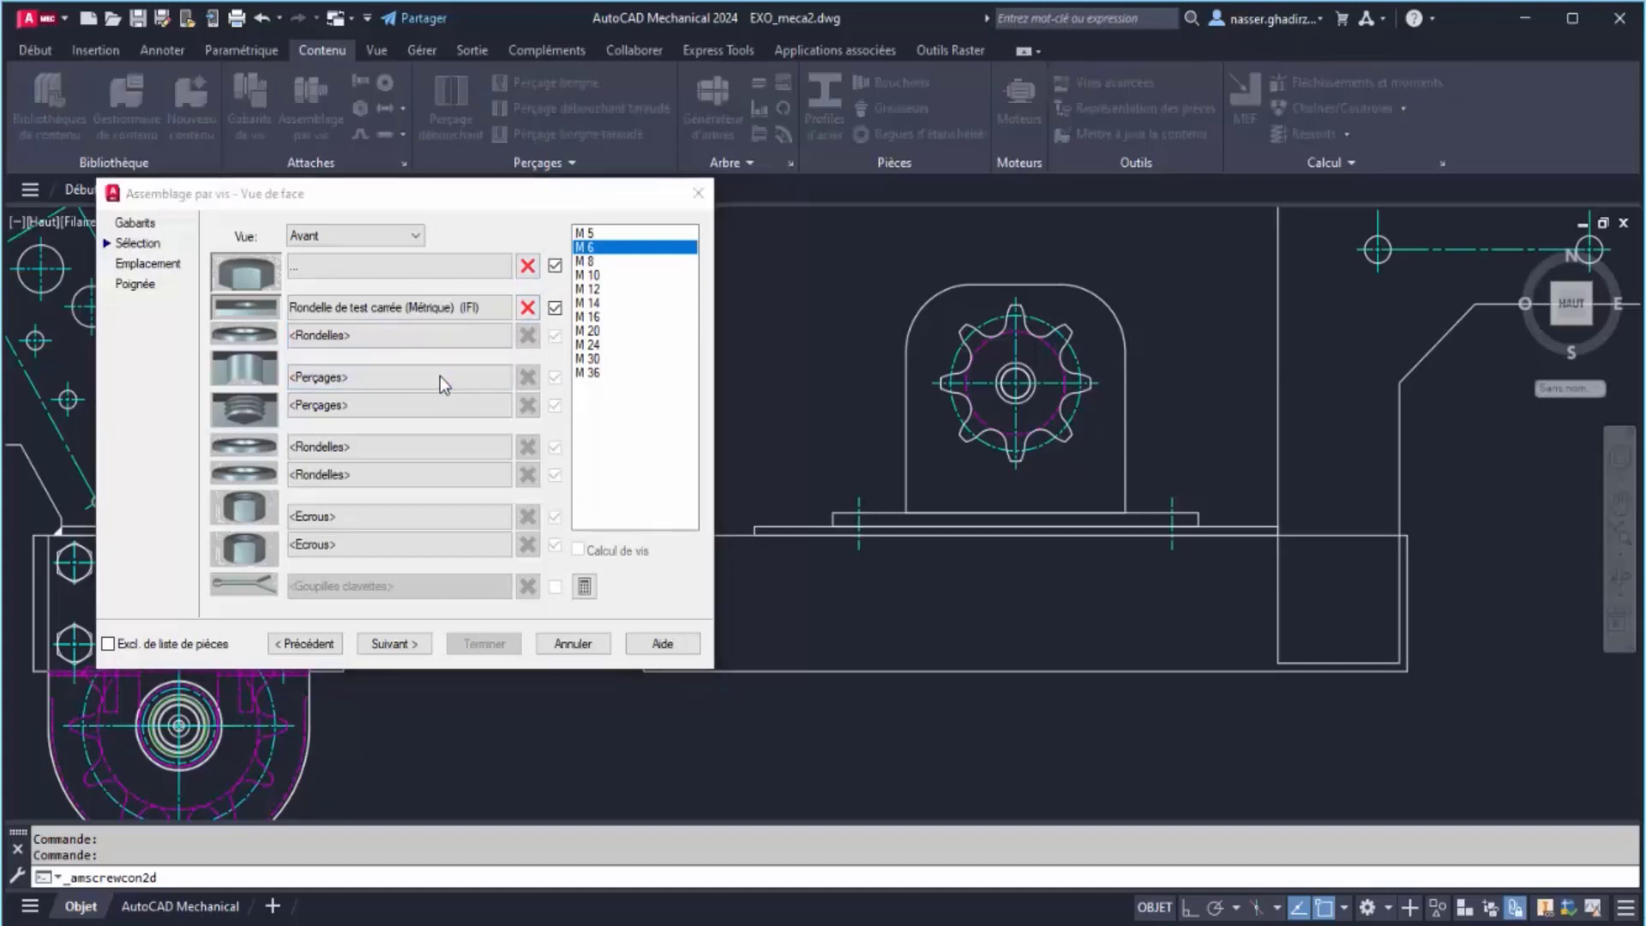
double_click(455, 335)
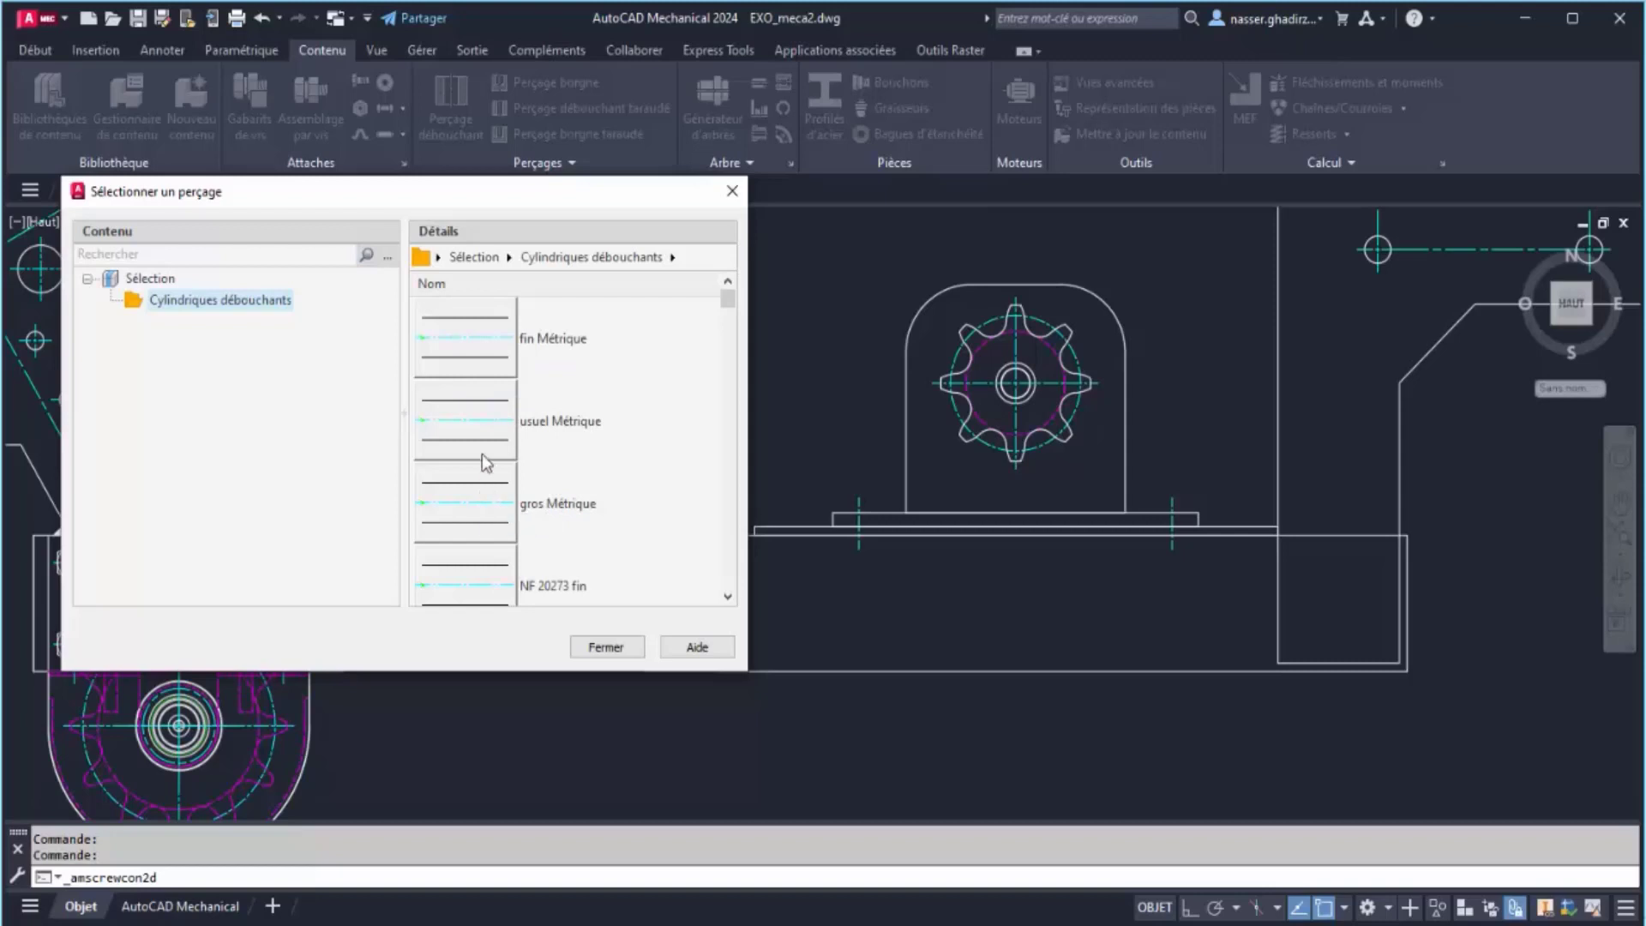
double_click(470, 336)
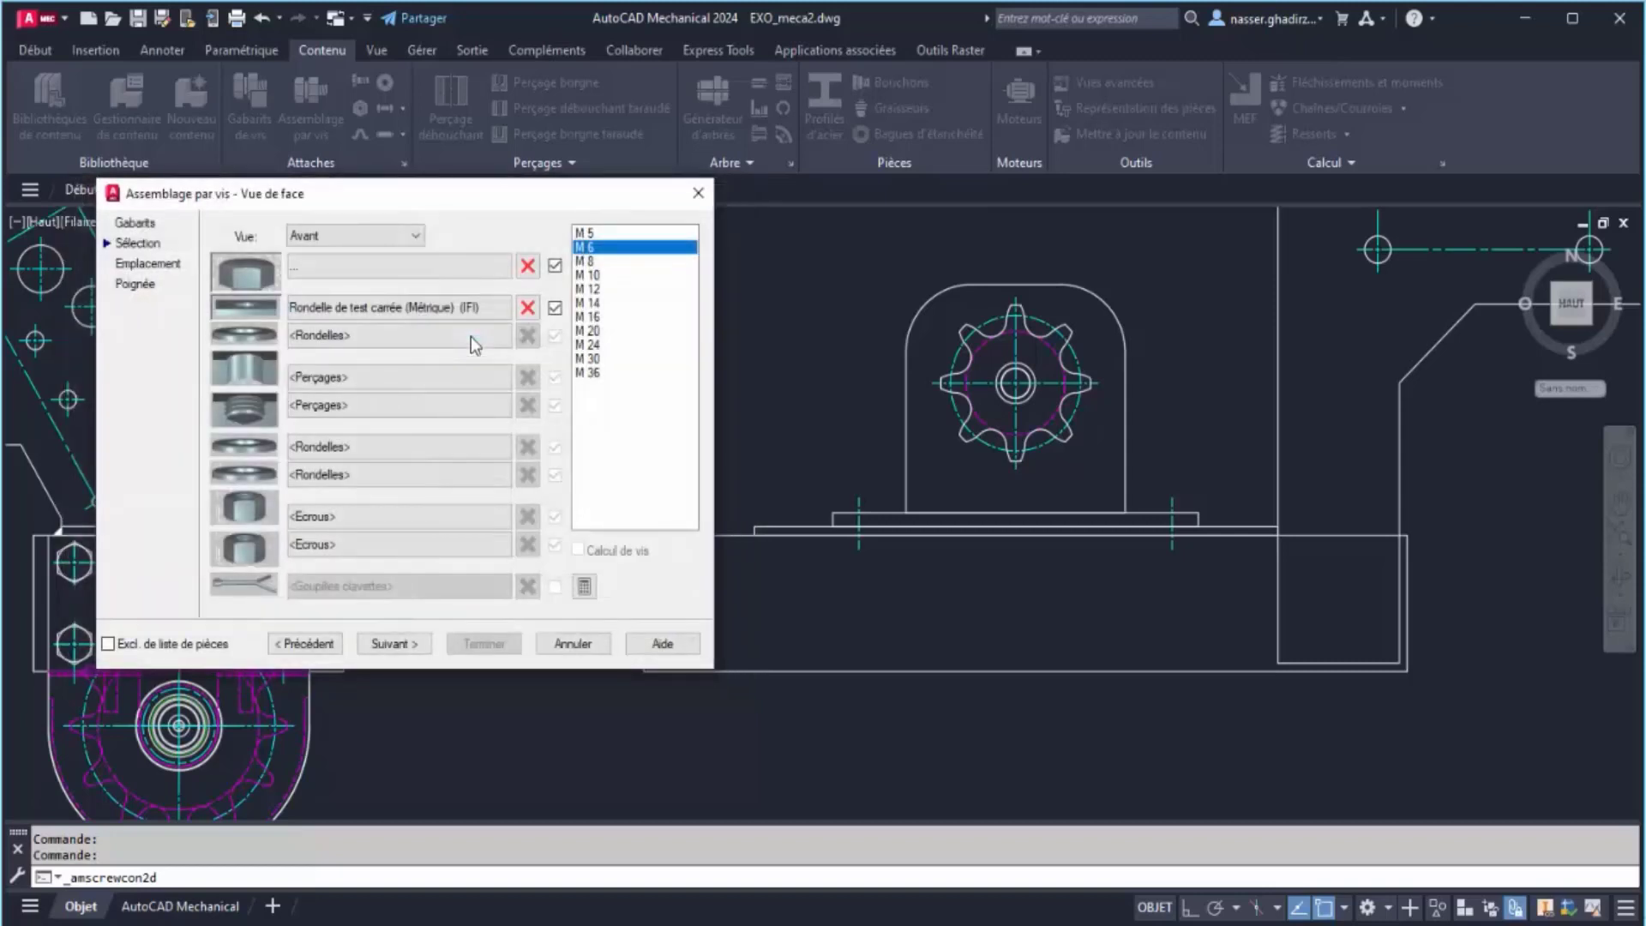
left_click(423, 408)
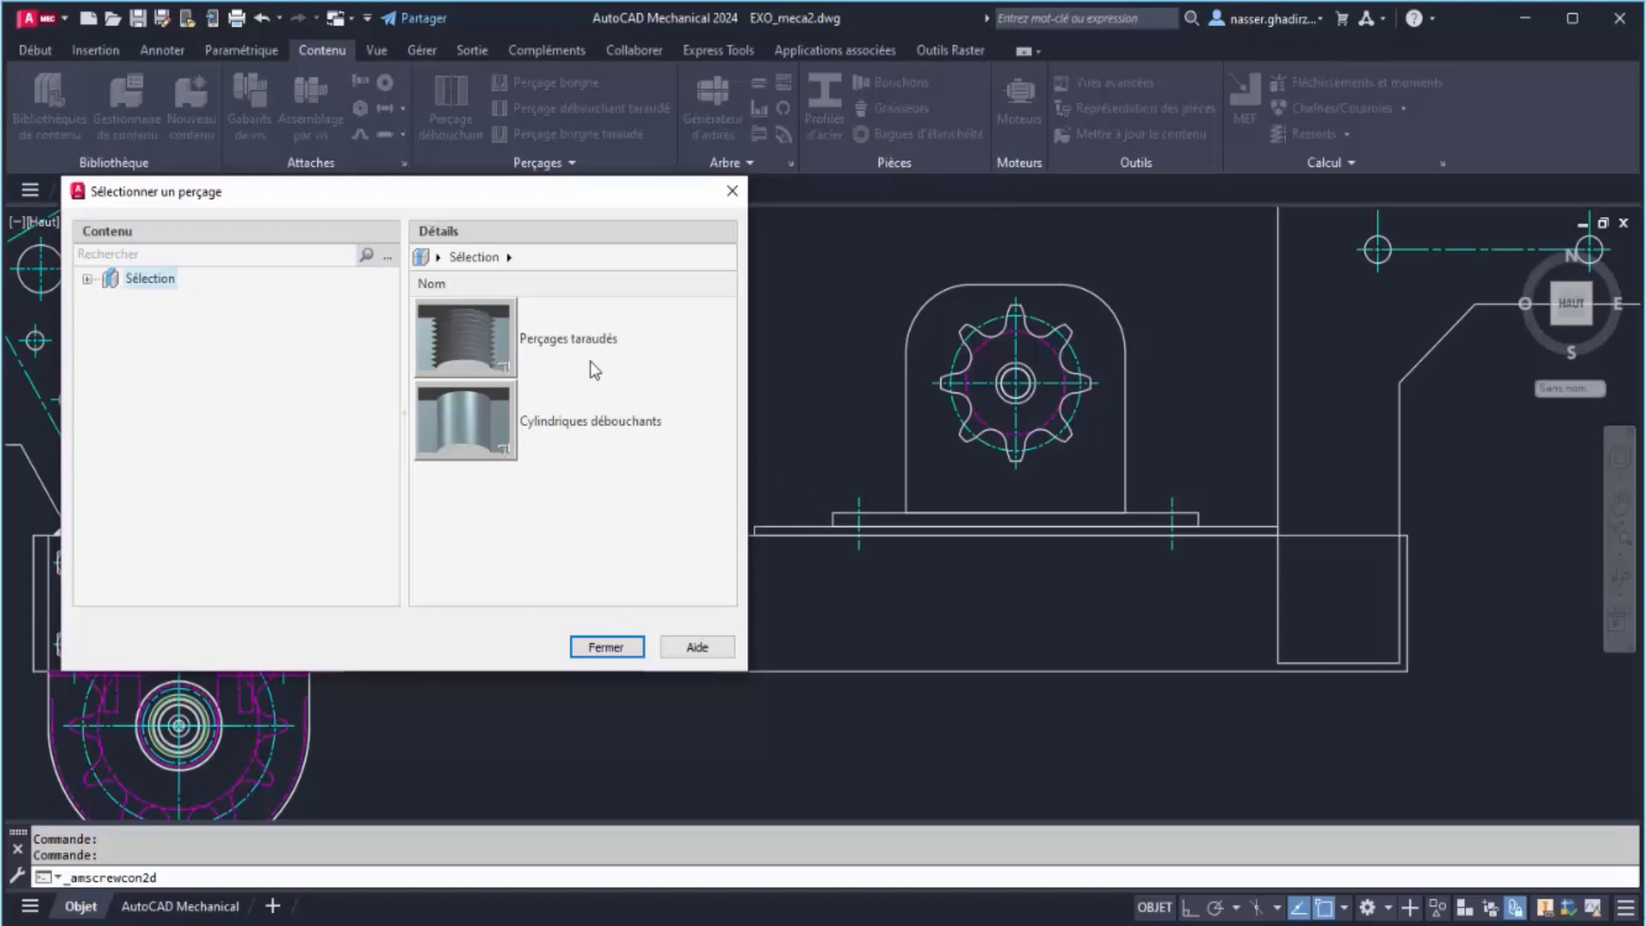
double_click(473, 339)
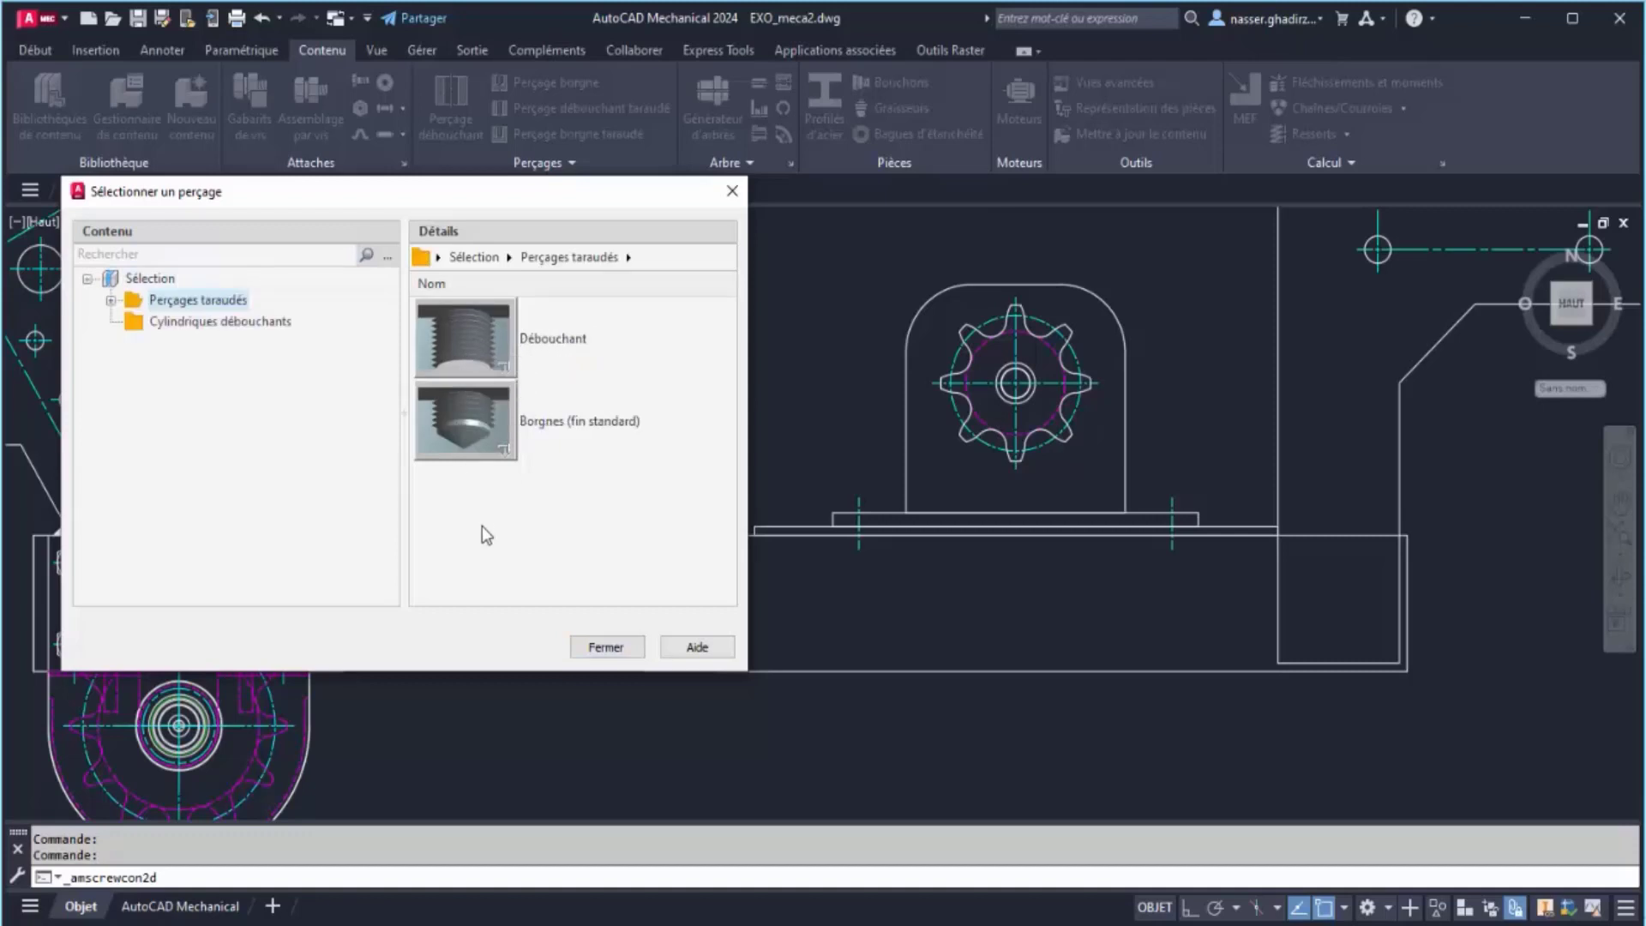
double_click(461, 336)
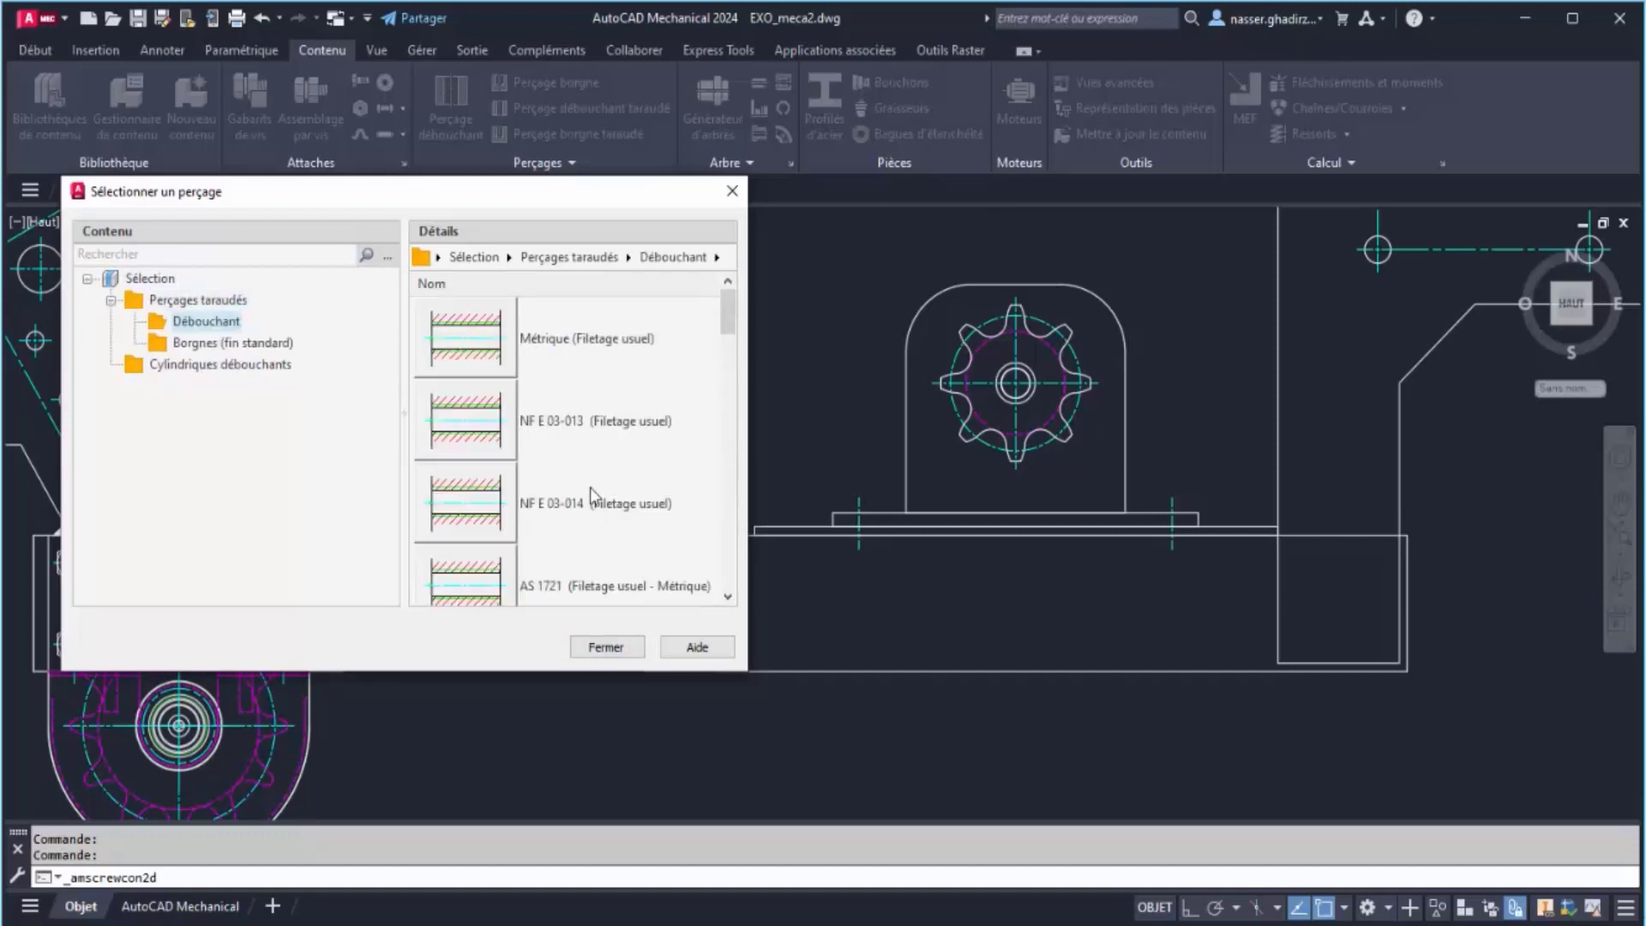
double_click(487, 334)
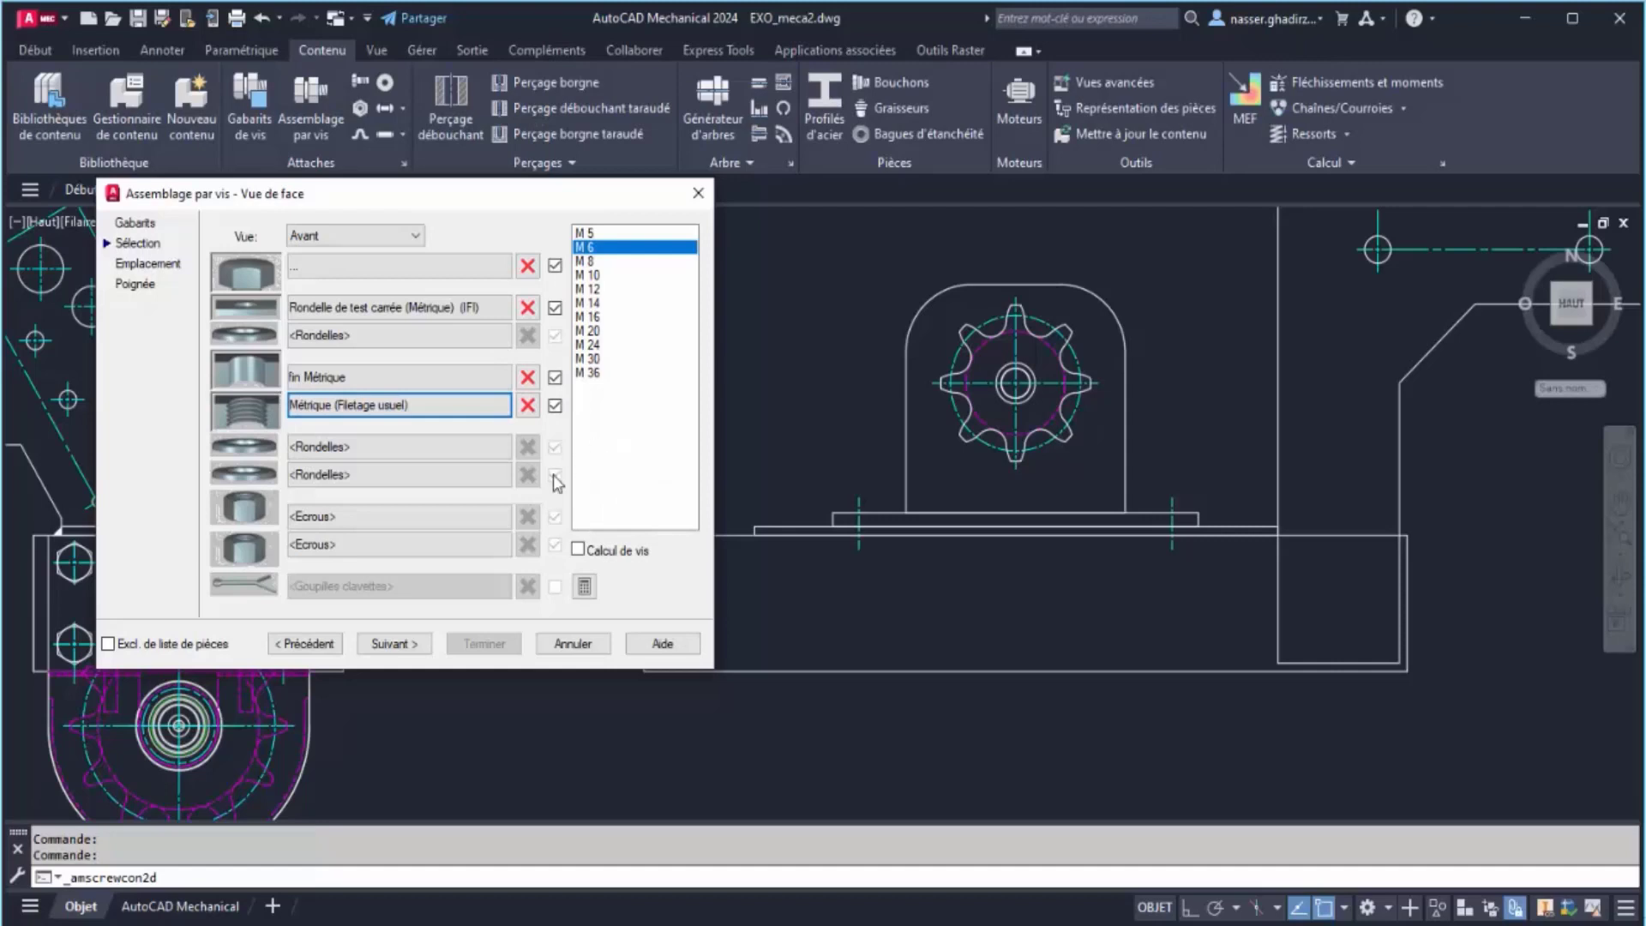
Add the hexagonal nut Ecrou hexagonal - Style 1 (Filetage usuel - Métrique) in its front view (Avant) to the screw connection
left_click(425, 518)
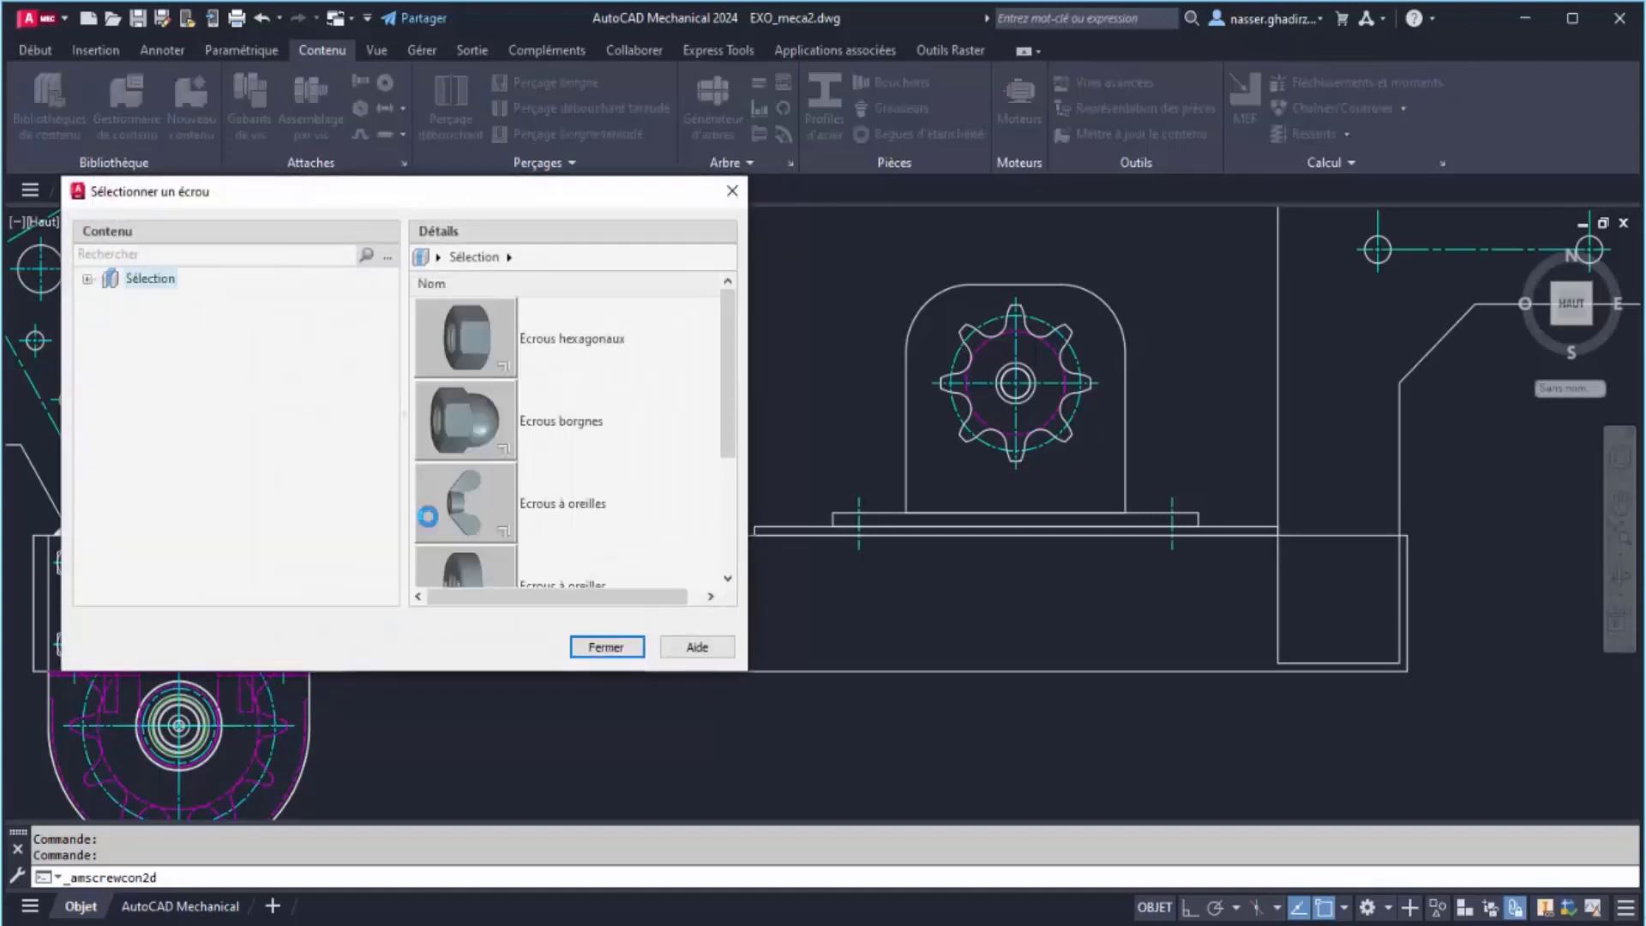
double_click(495, 342)
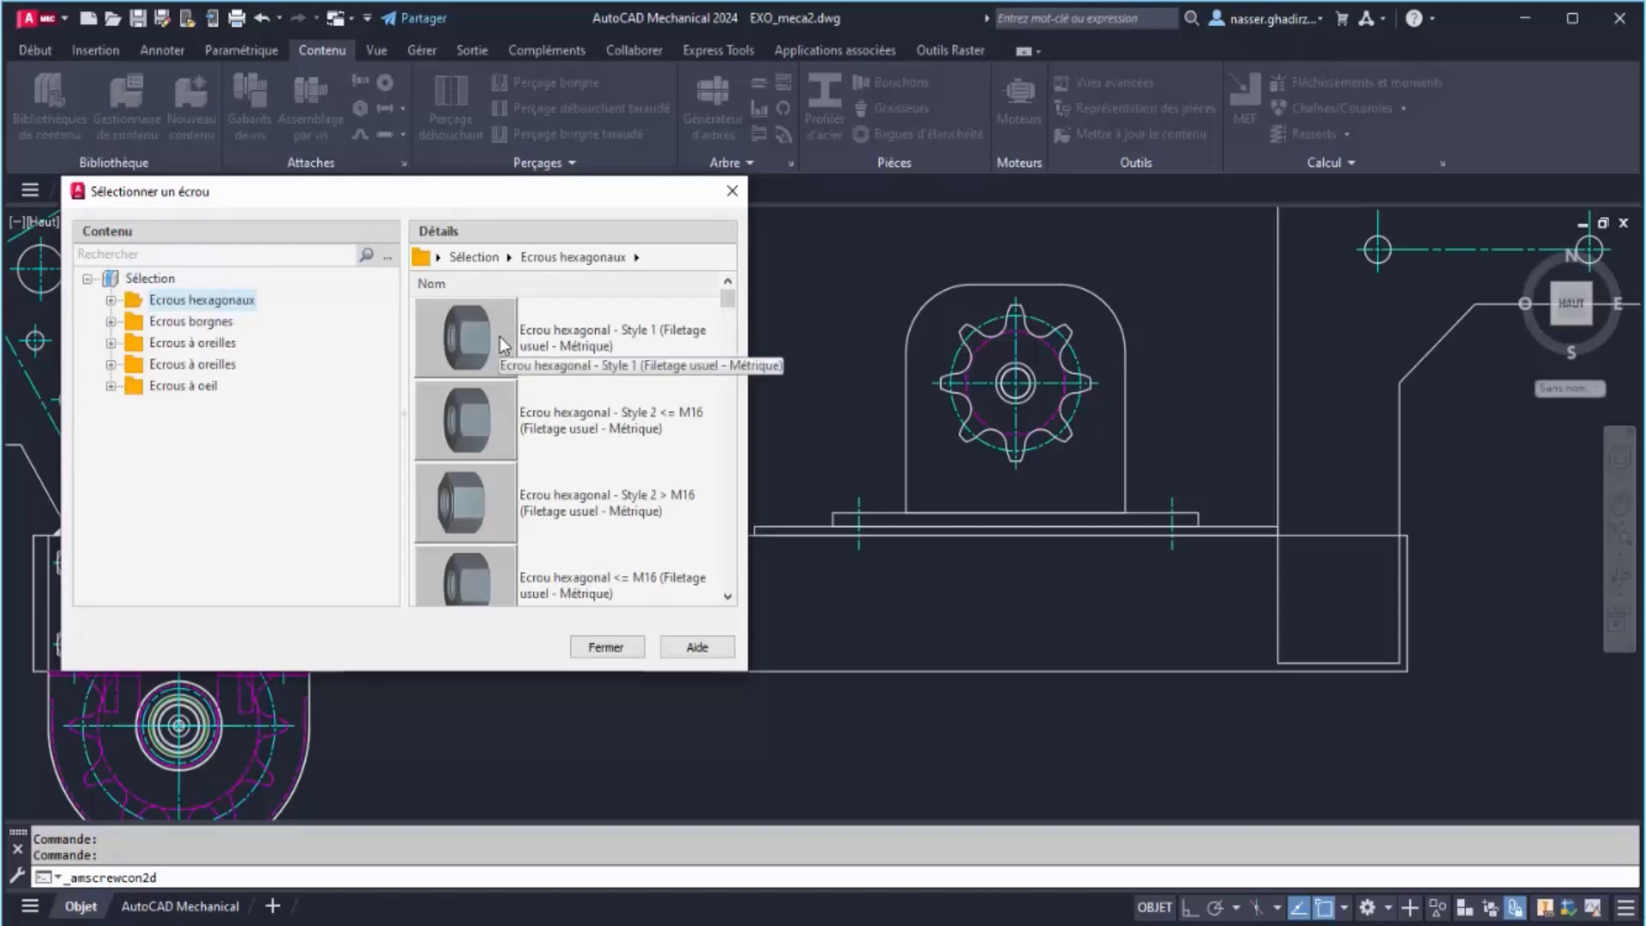
double_click(572, 333)
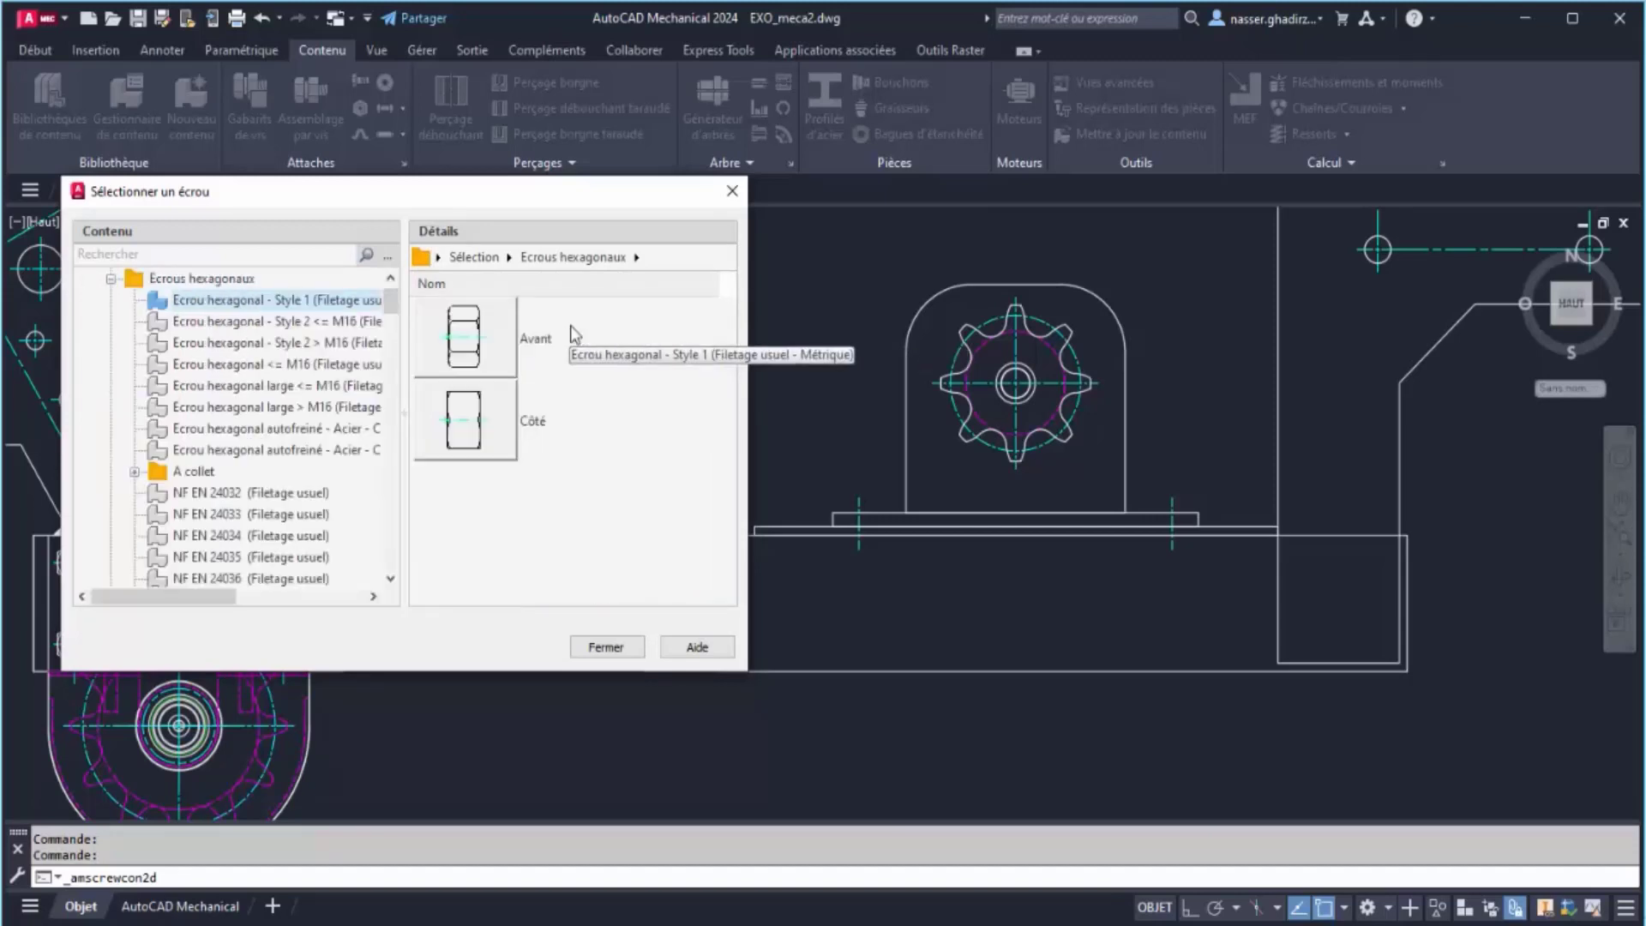
double_click(487, 347)
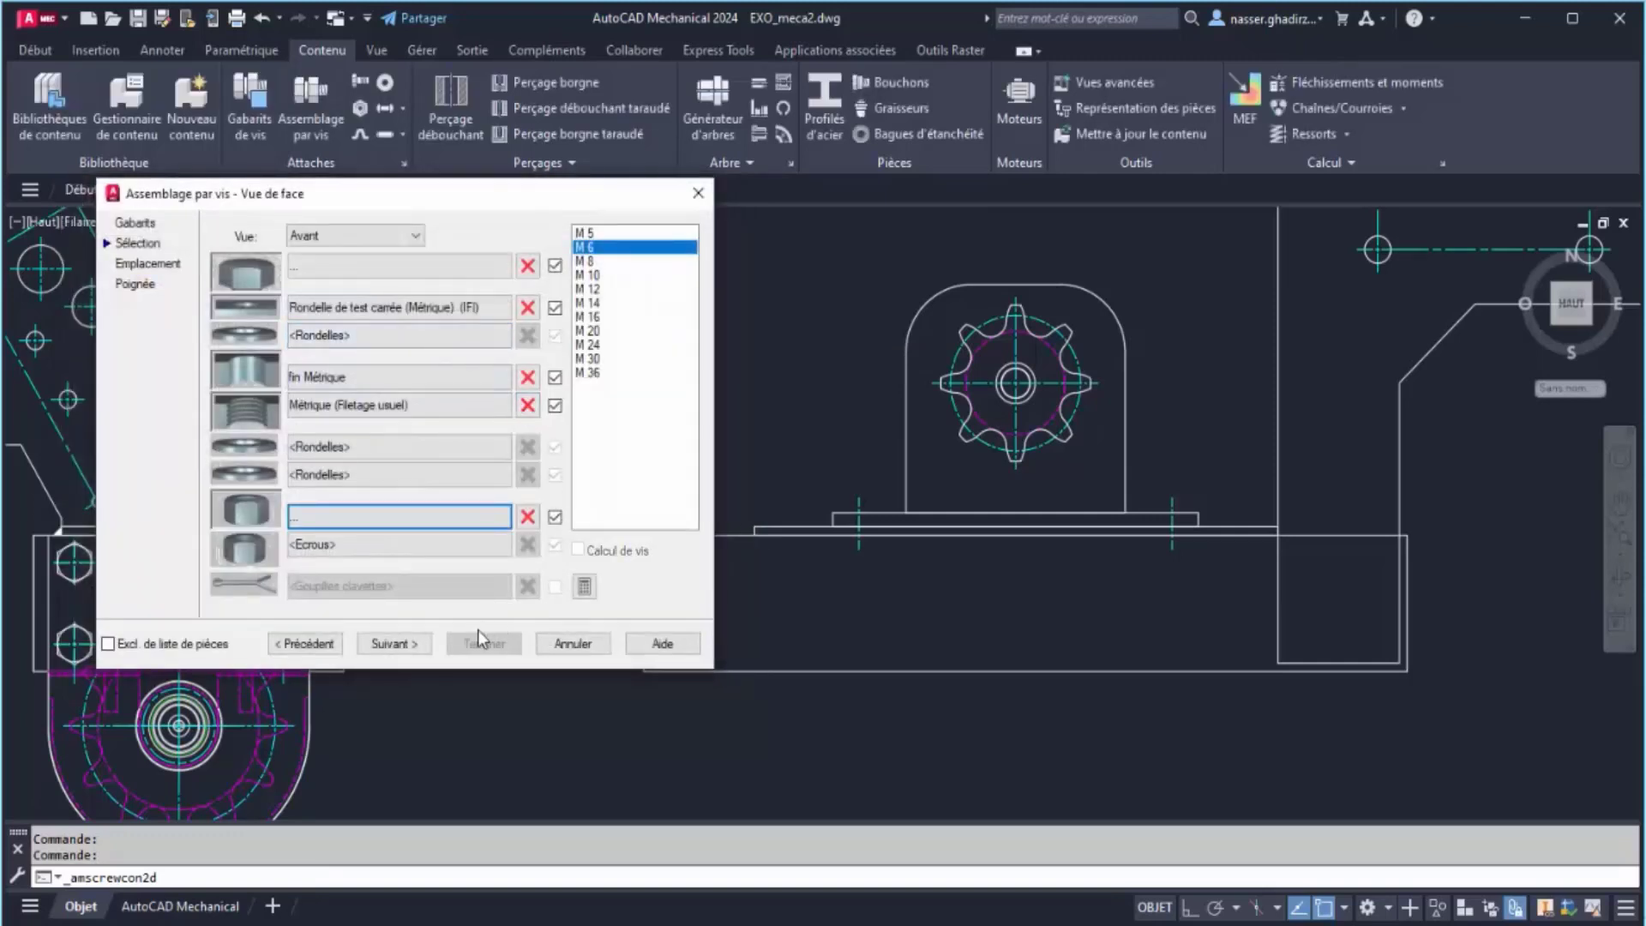
Place the screw connection on the sprocket support's left centreline, from the upper plate's top edge through the plate interface to the lower plate's underside
left_click(311, 640)
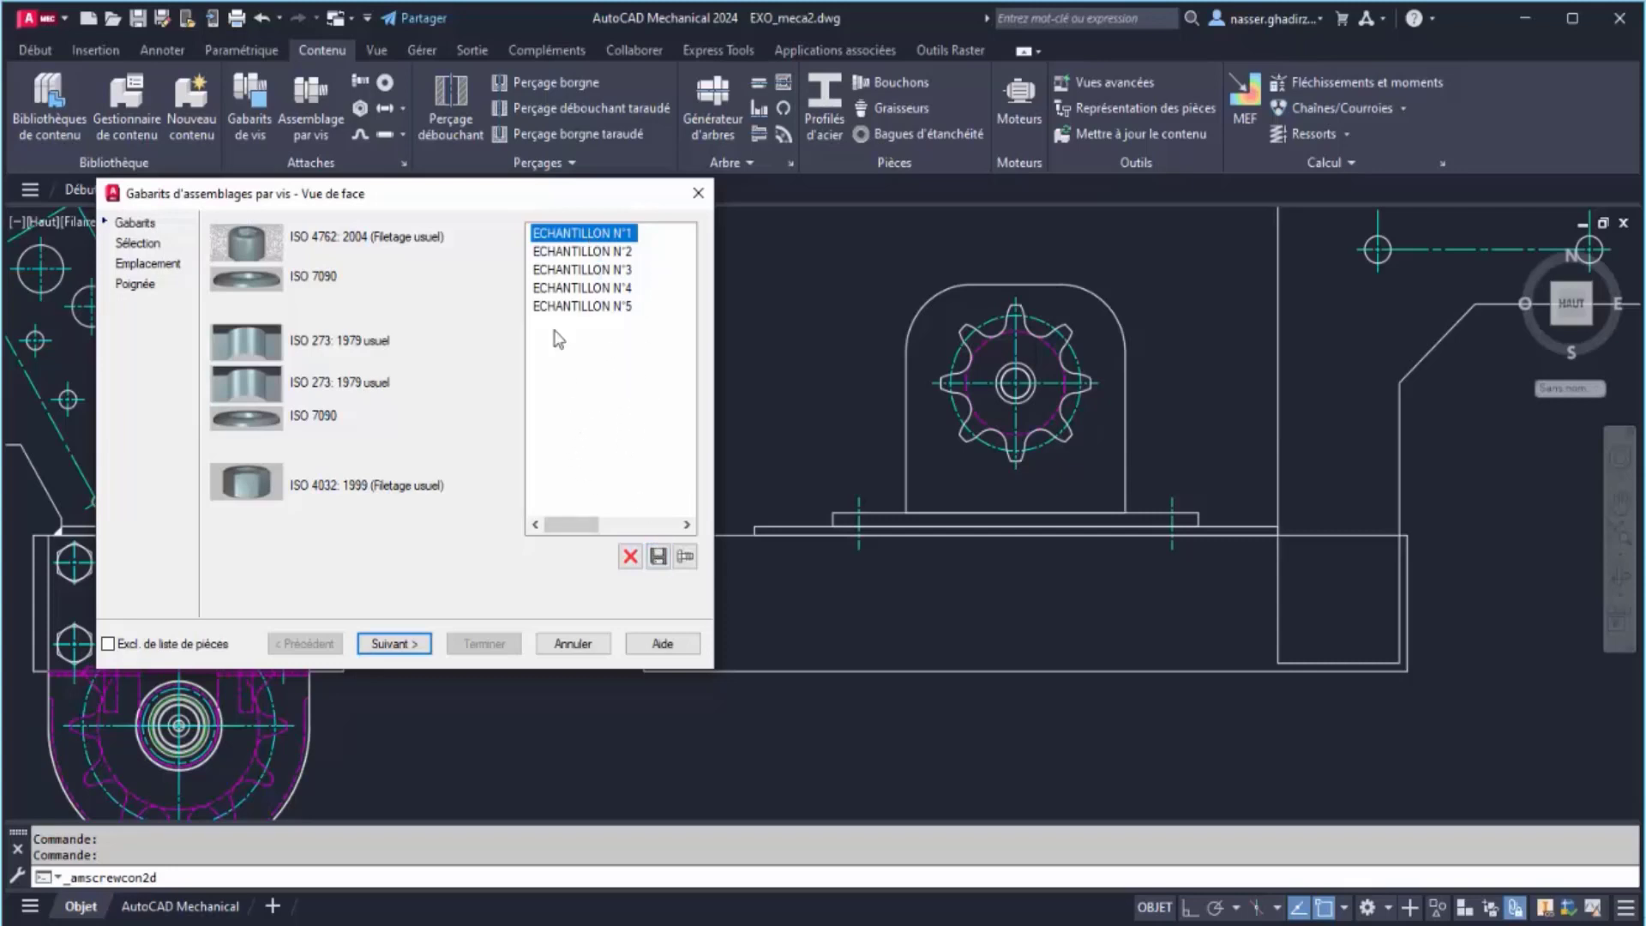
left_click(410, 654)
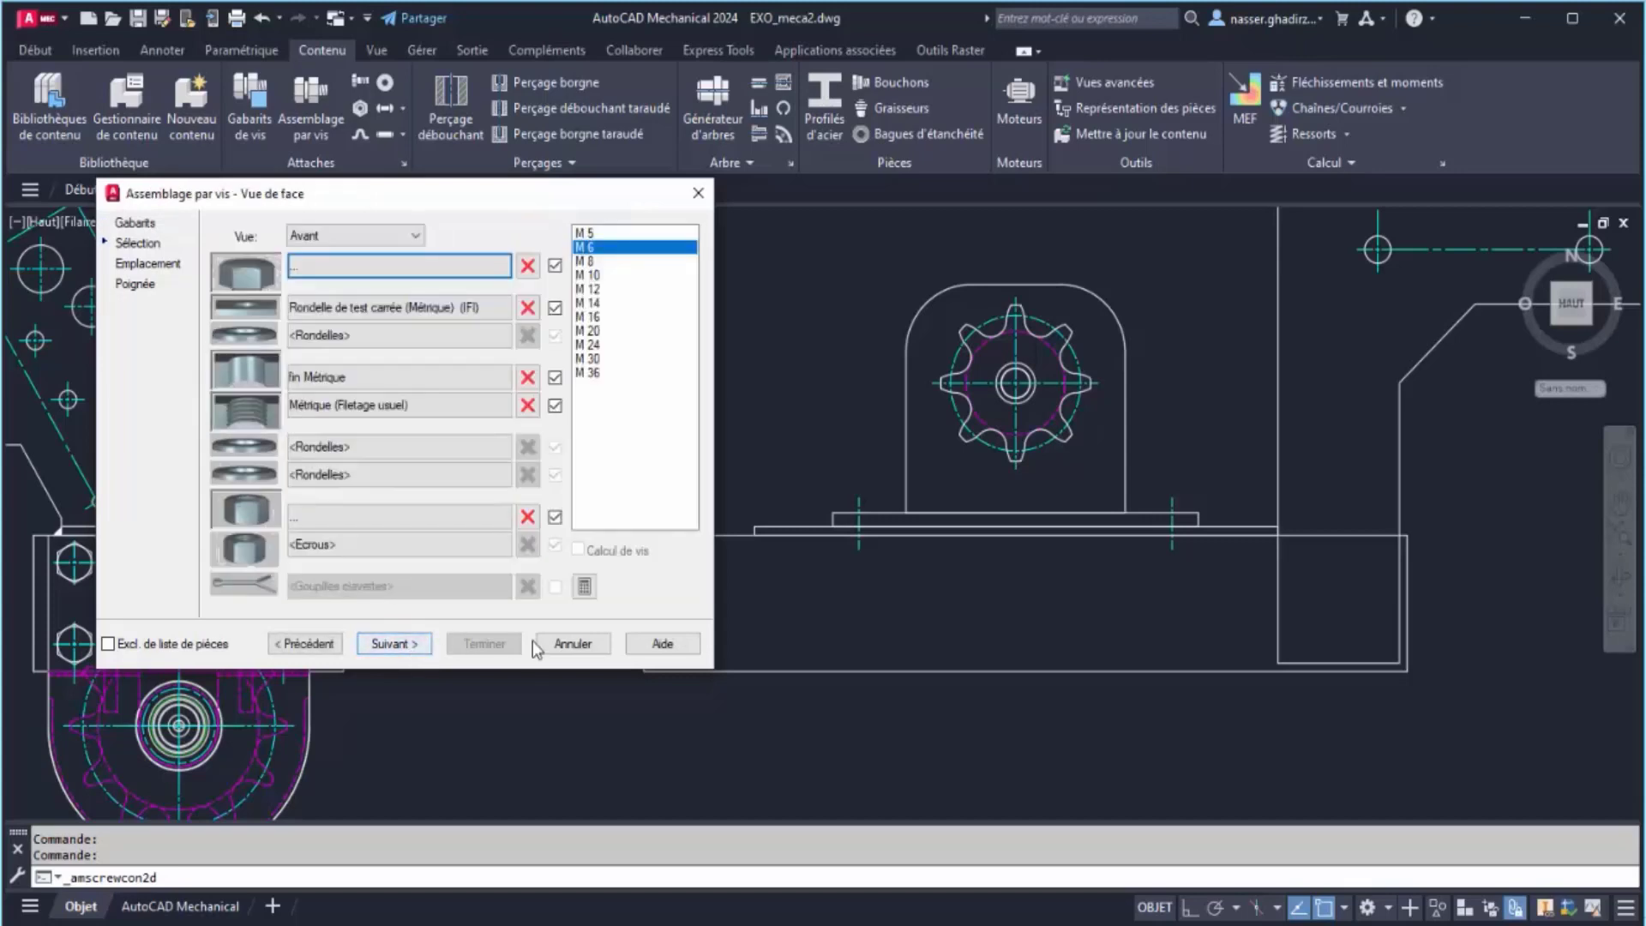
left_click(400, 645)
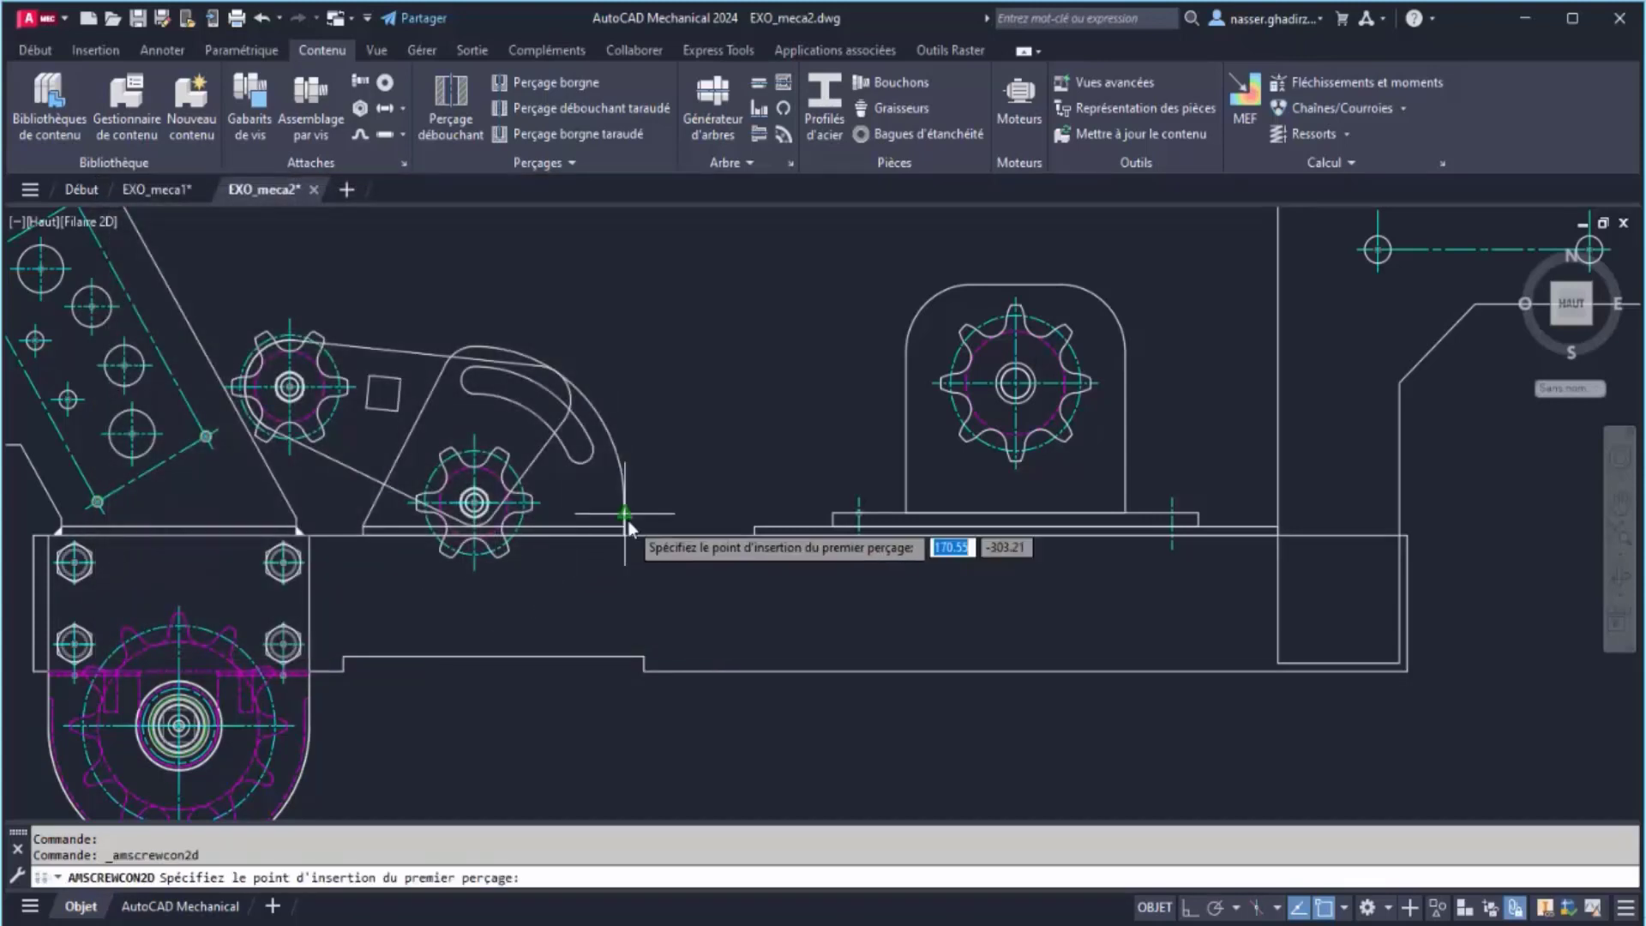
scroll(857, 594, "up", 5)
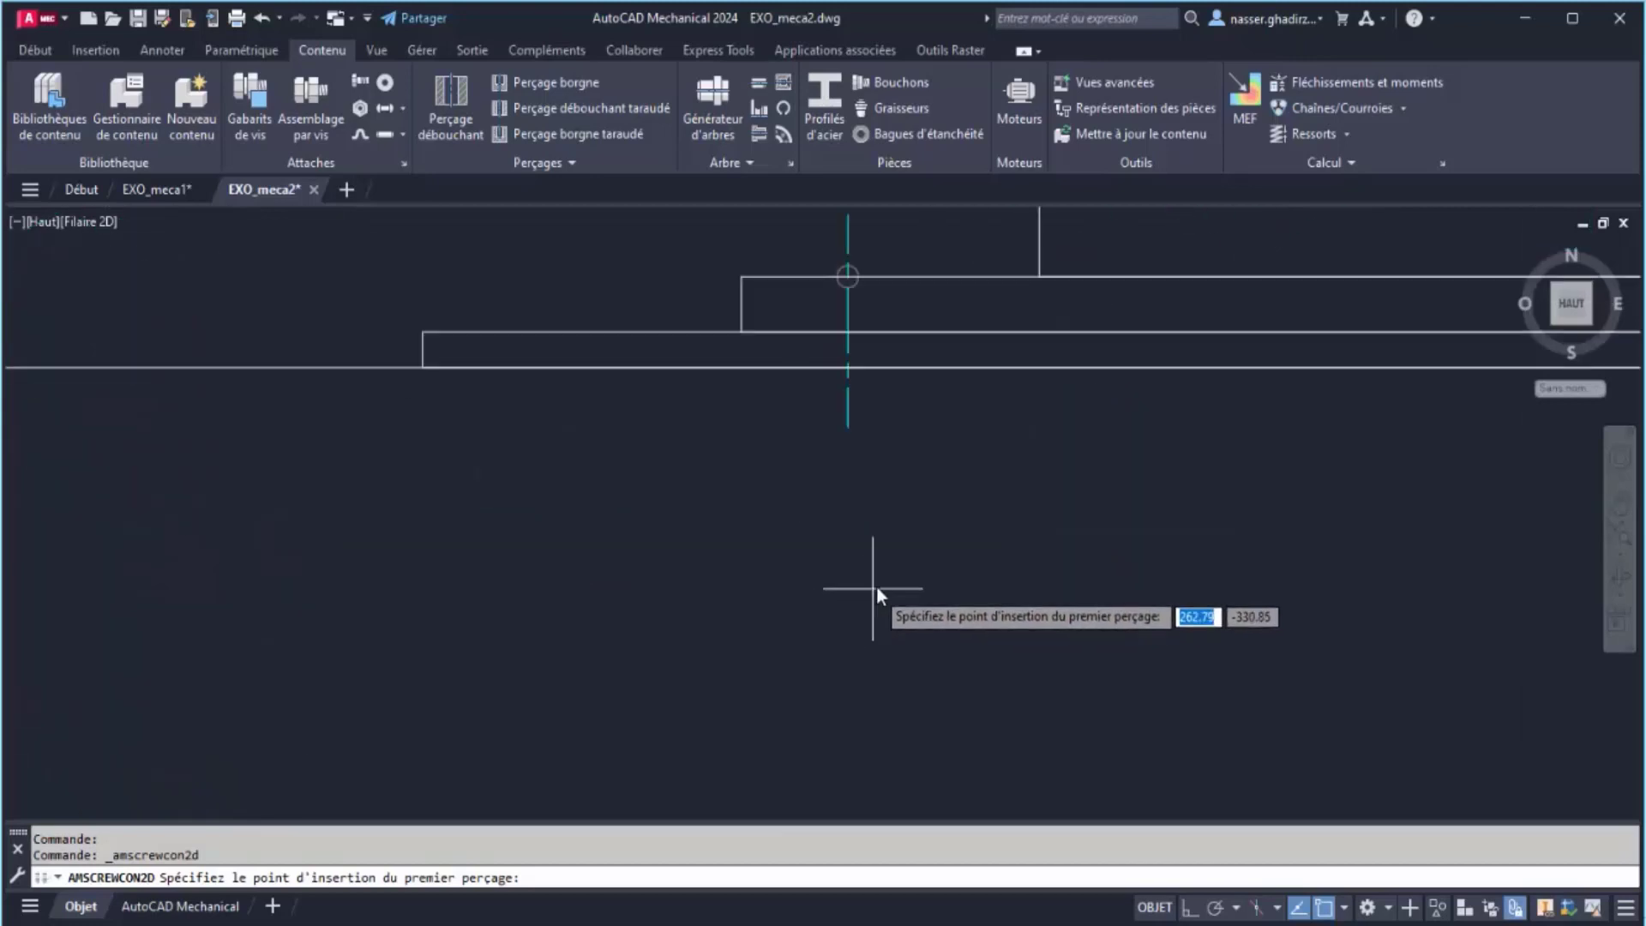
middle_click_drag(918, 552, 872, 727)
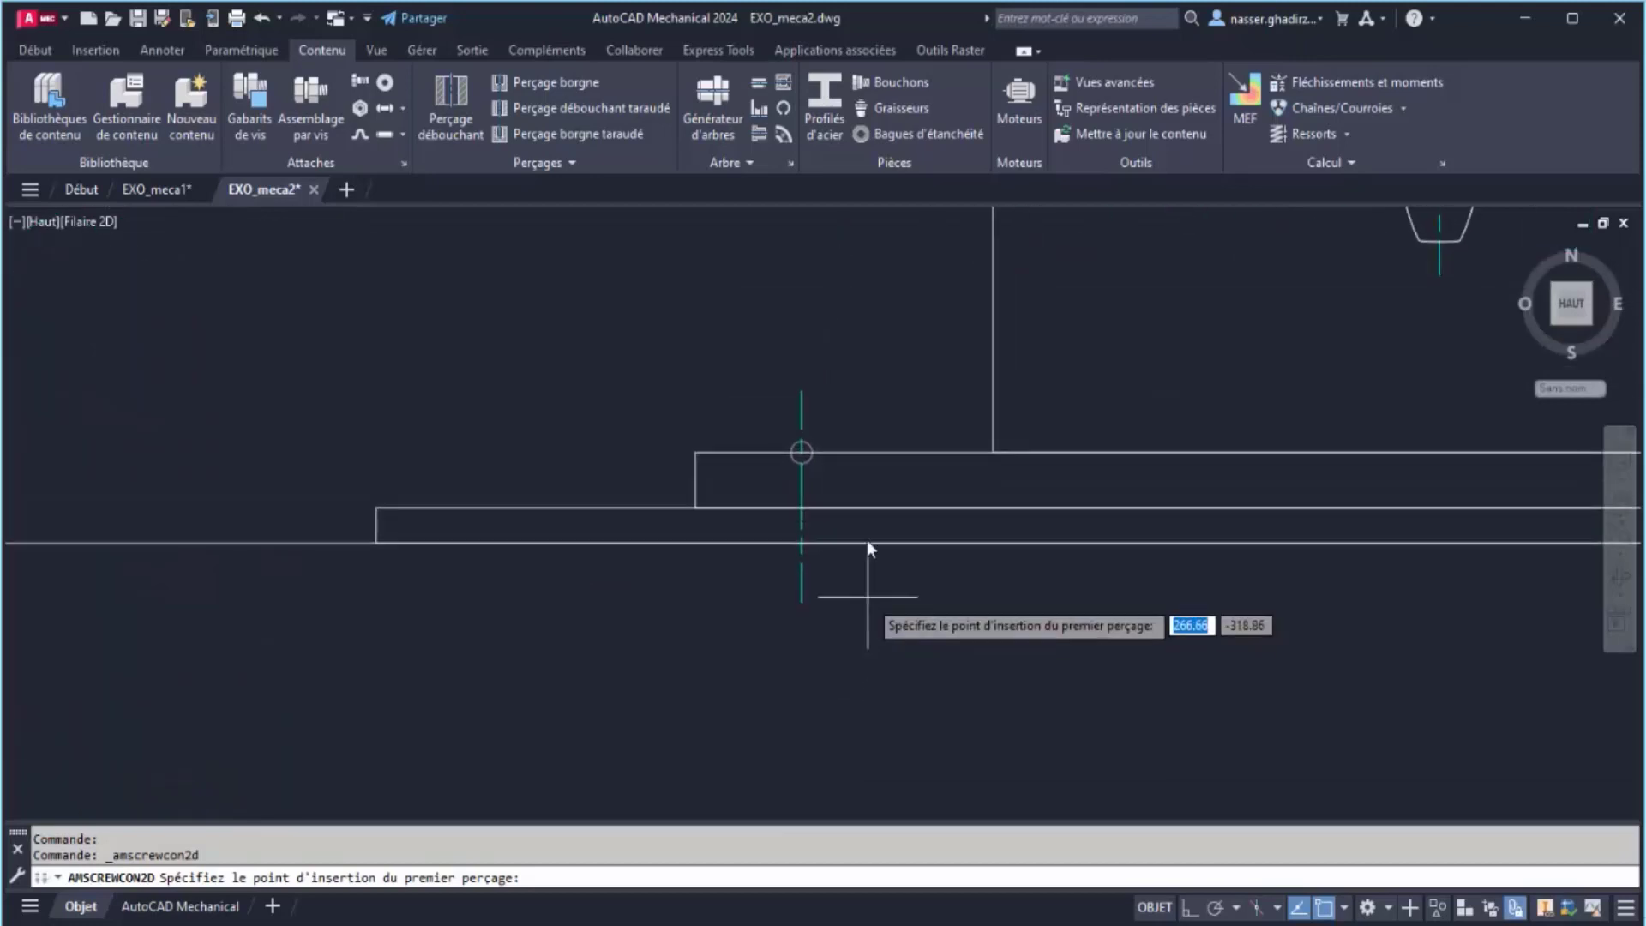
left_click(797, 456)
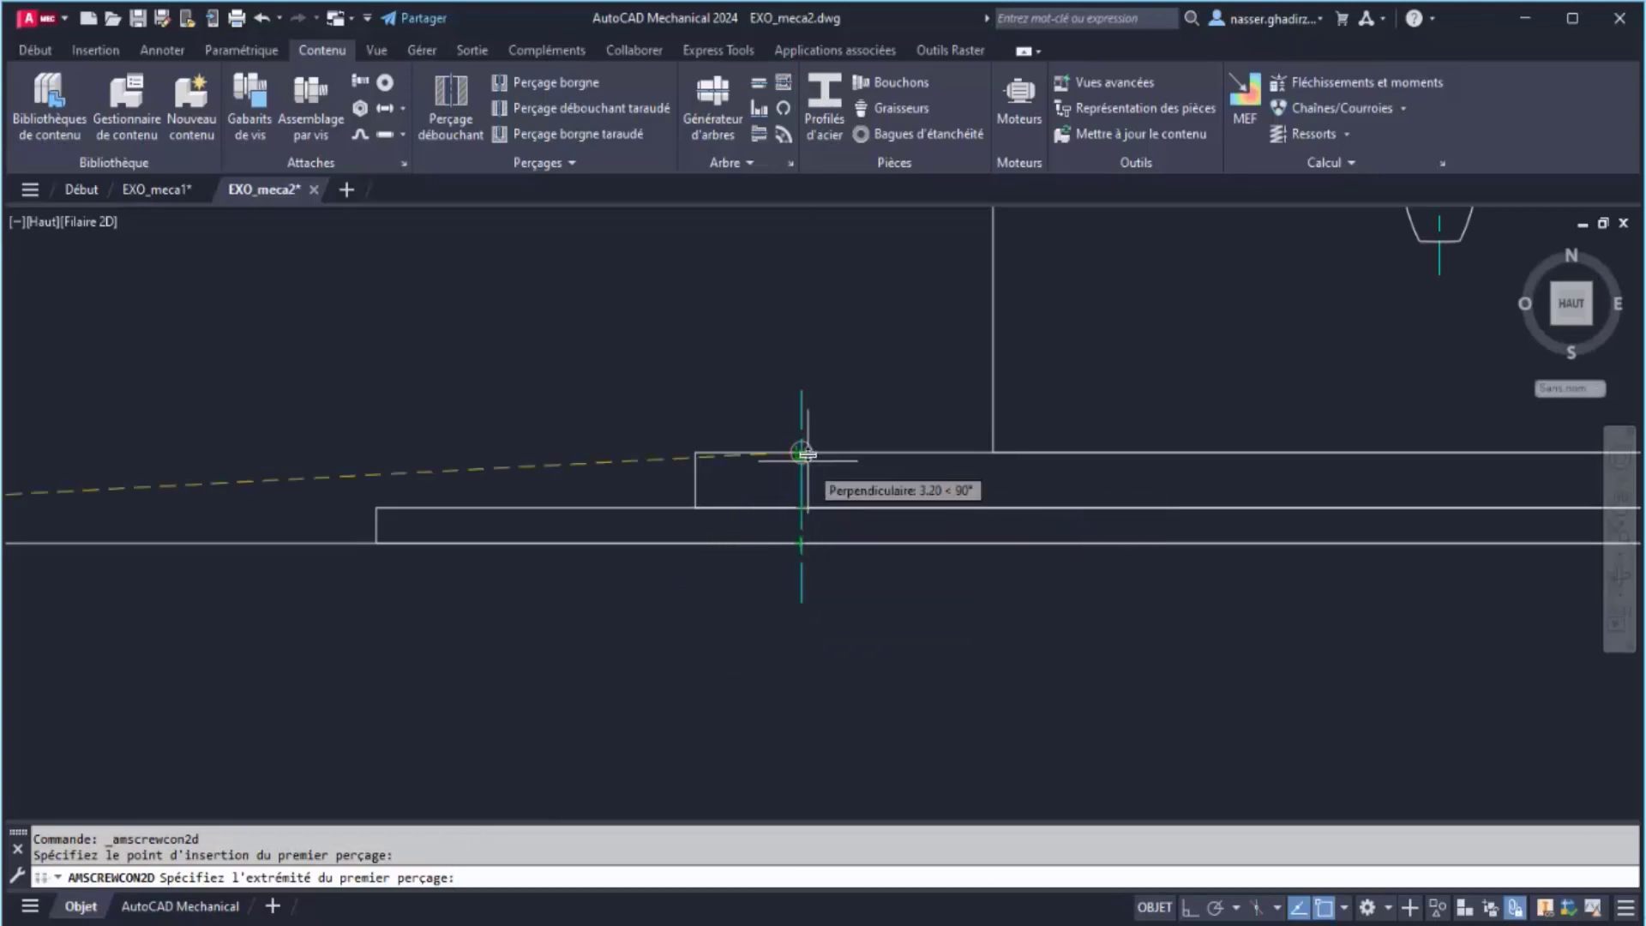
left_click(798, 509)
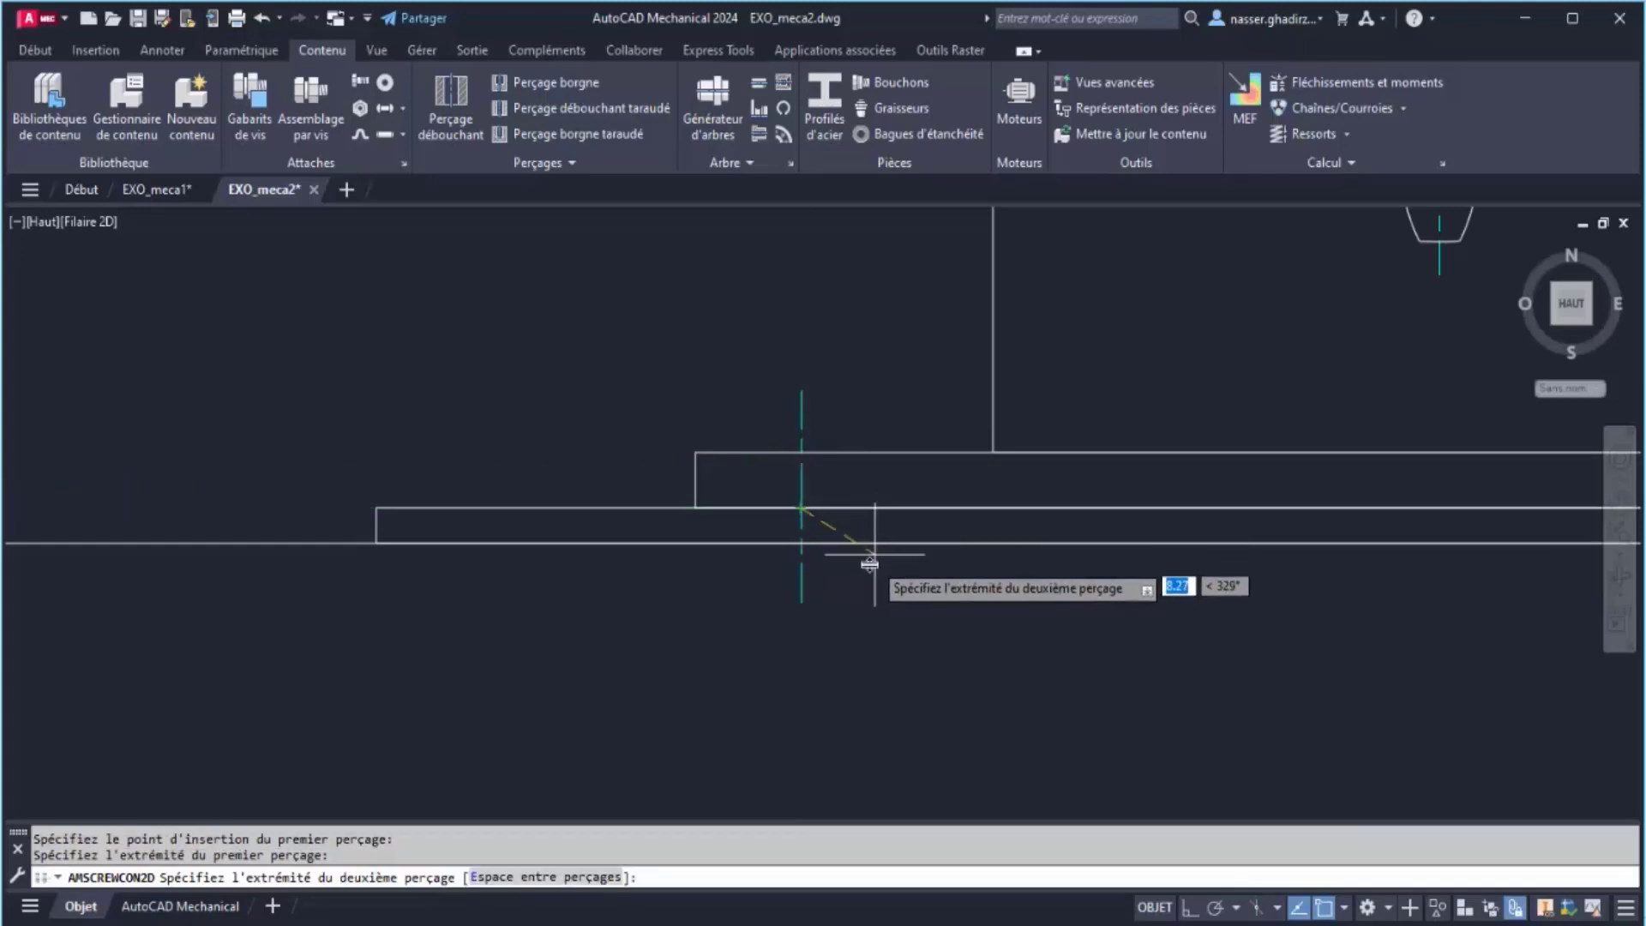
left_click(798, 543)
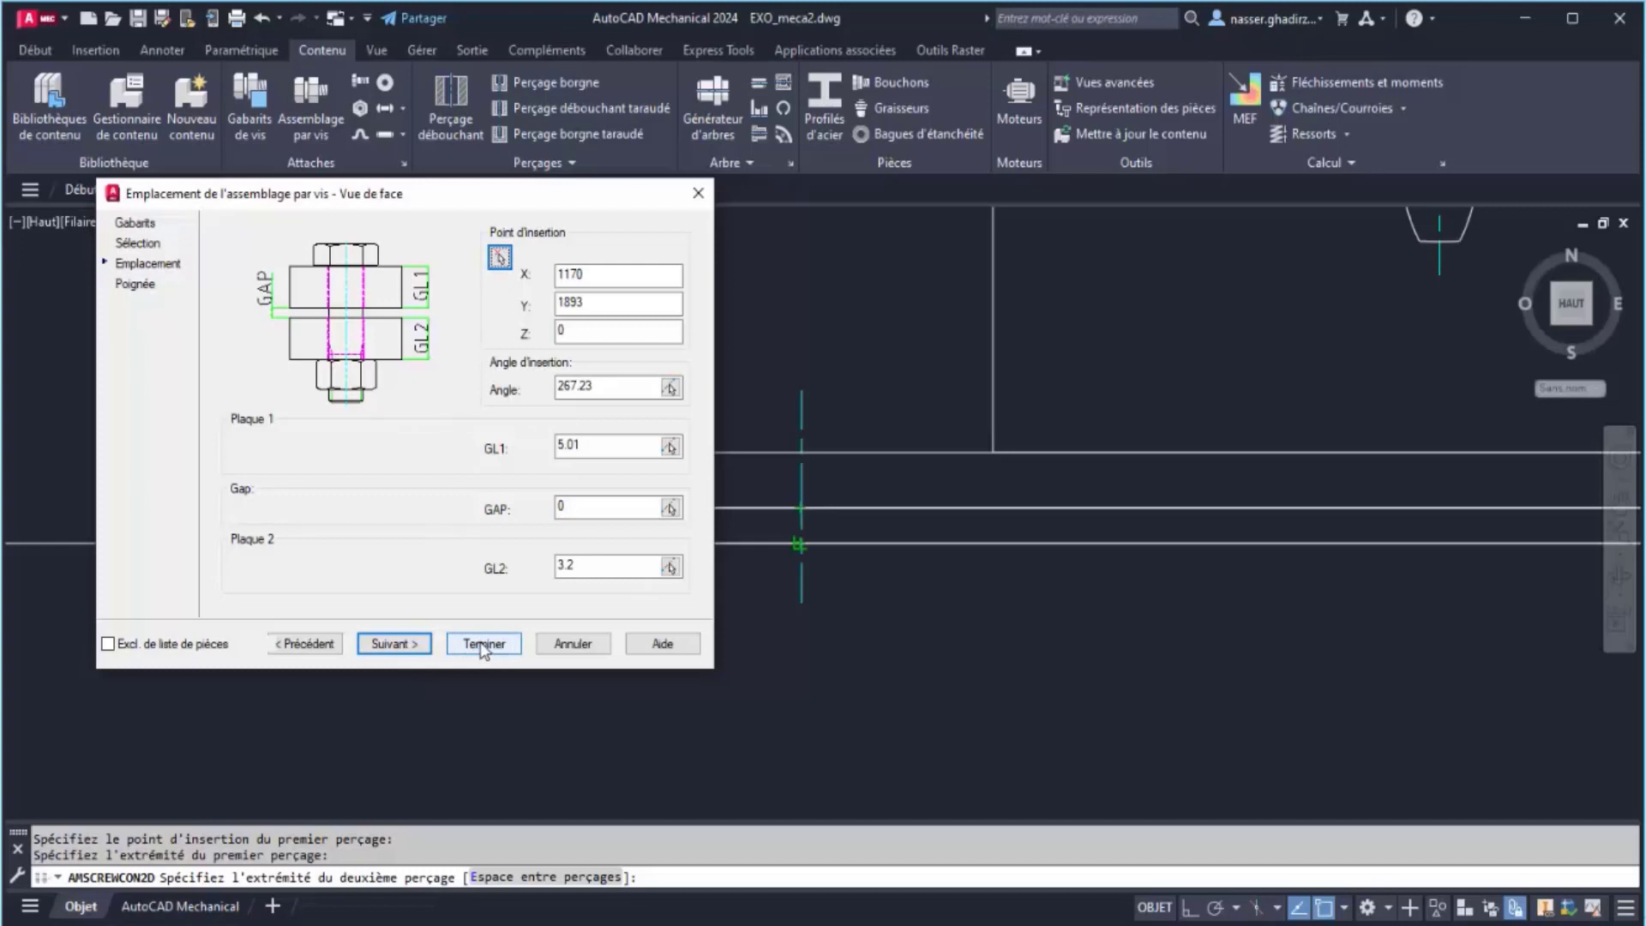
left_click(412, 644)
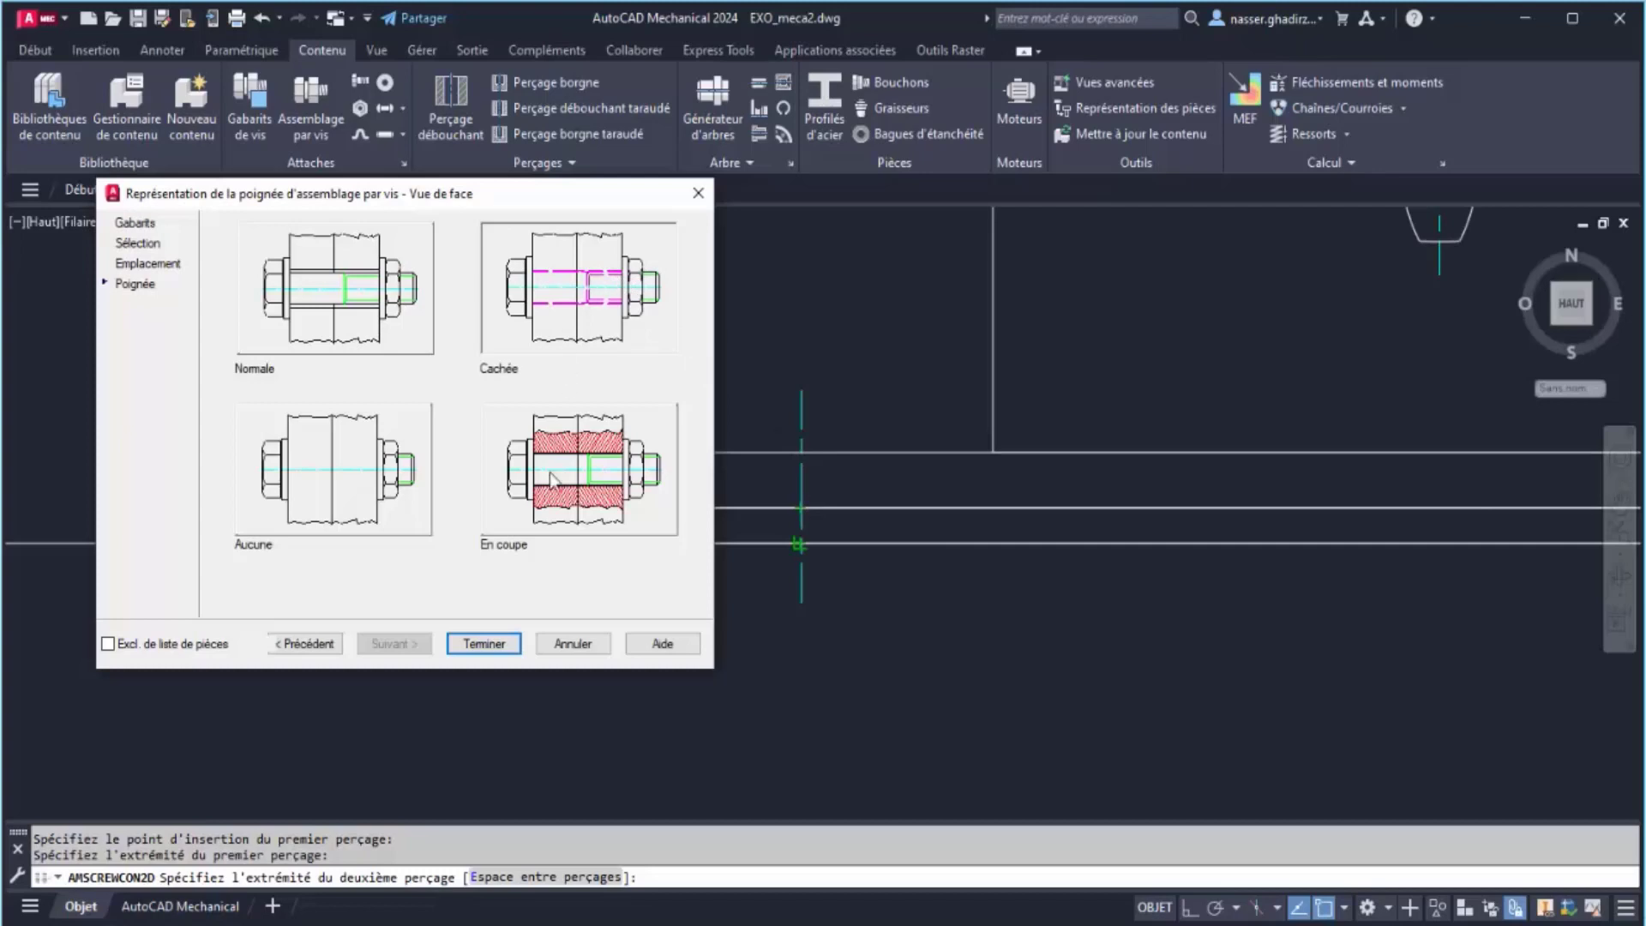
left_click(500, 644)
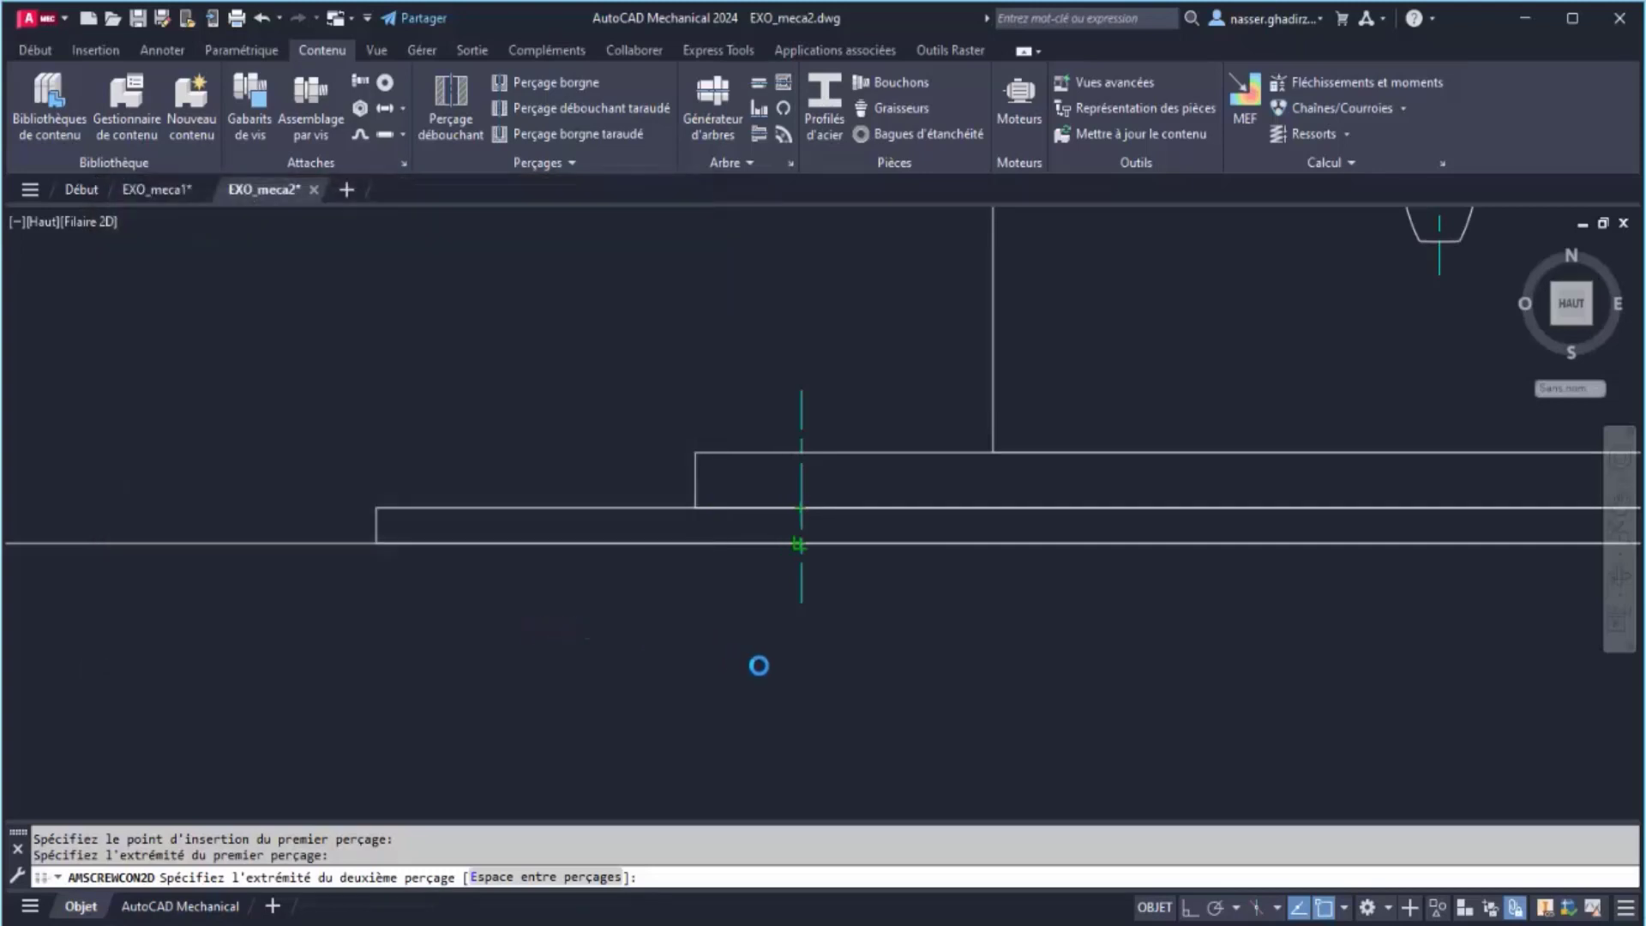